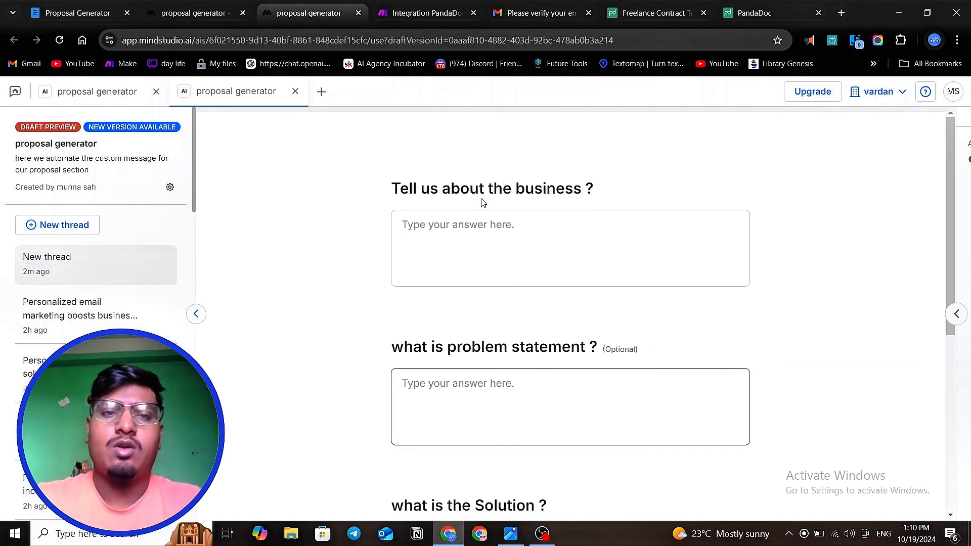
- Review the proposal generator form's questions on the business, problem statement, solution and what they achieve
scroll(481, 203, "down", 1)
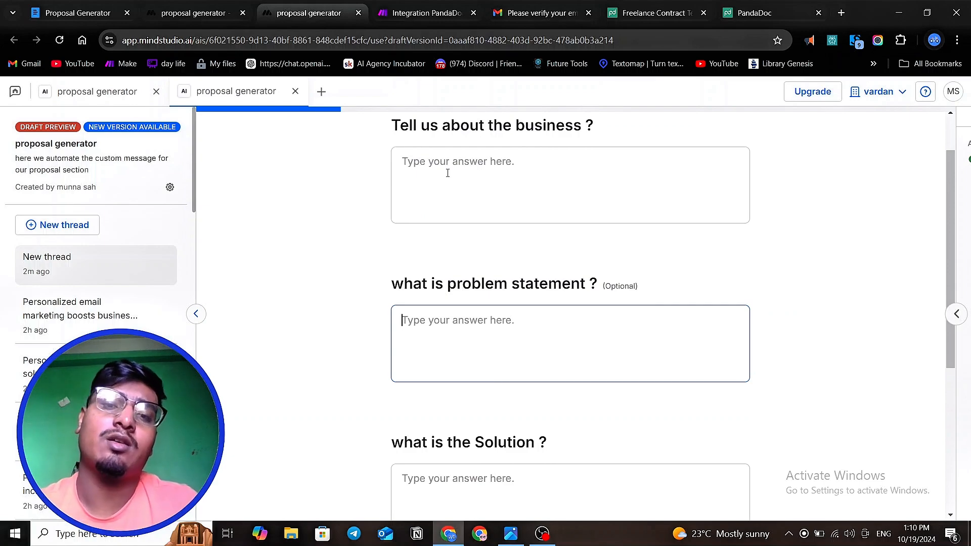
scroll(448, 173, "down", 2)
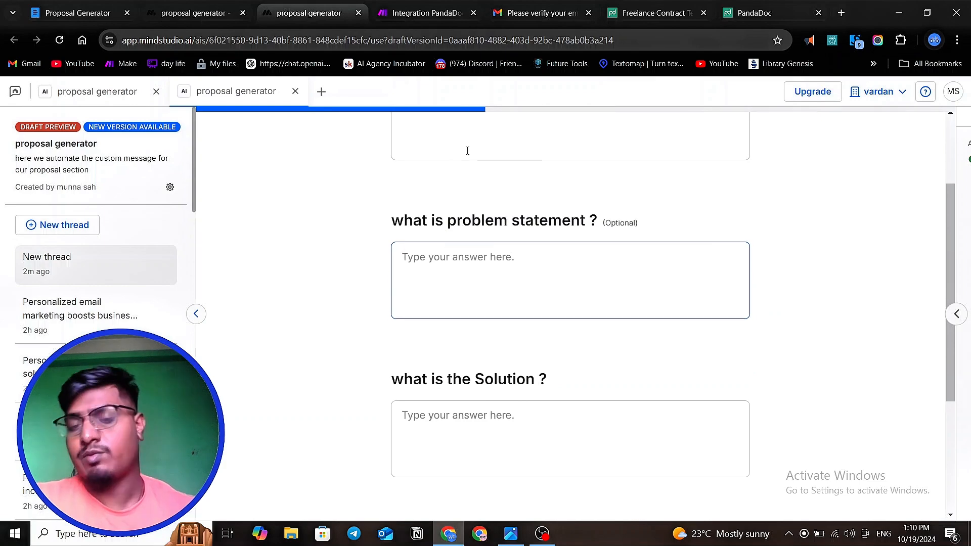
scroll(457, 217, "up", 3)
left_click(509, 228)
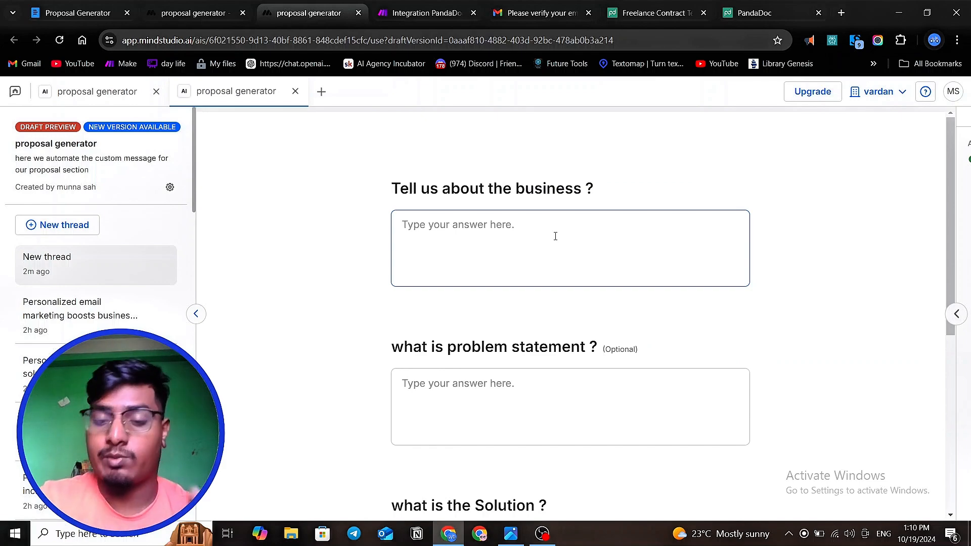
scroll(556, 237, "down", 2)
left_click(513, 260)
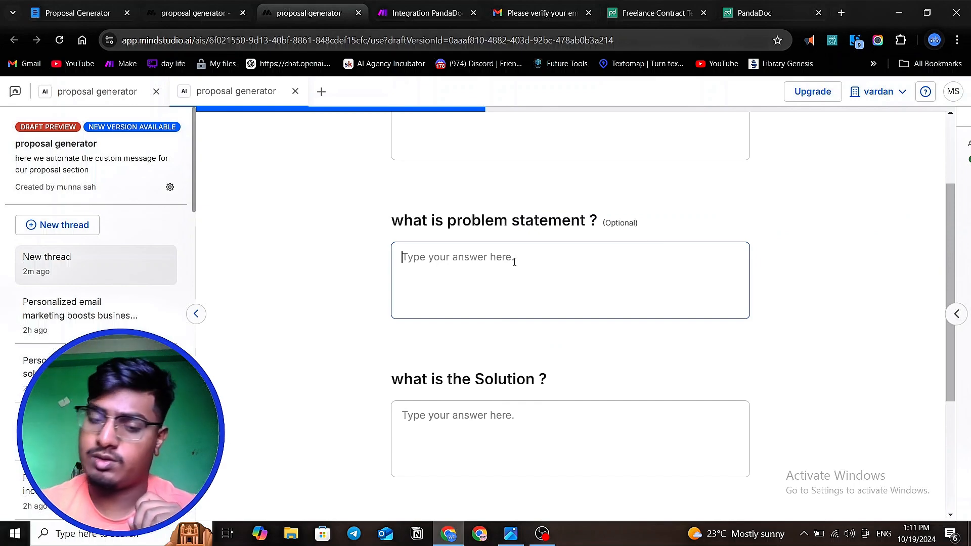
scroll(514, 262, "down", 2)
left_click(466, 312)
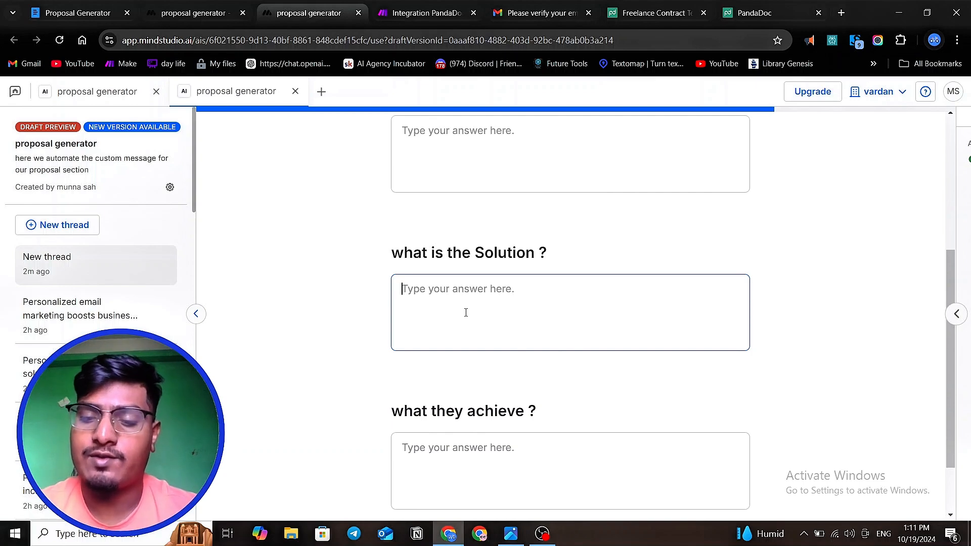
scroll(451, 324, "down", 2)
left_click(466, 368)
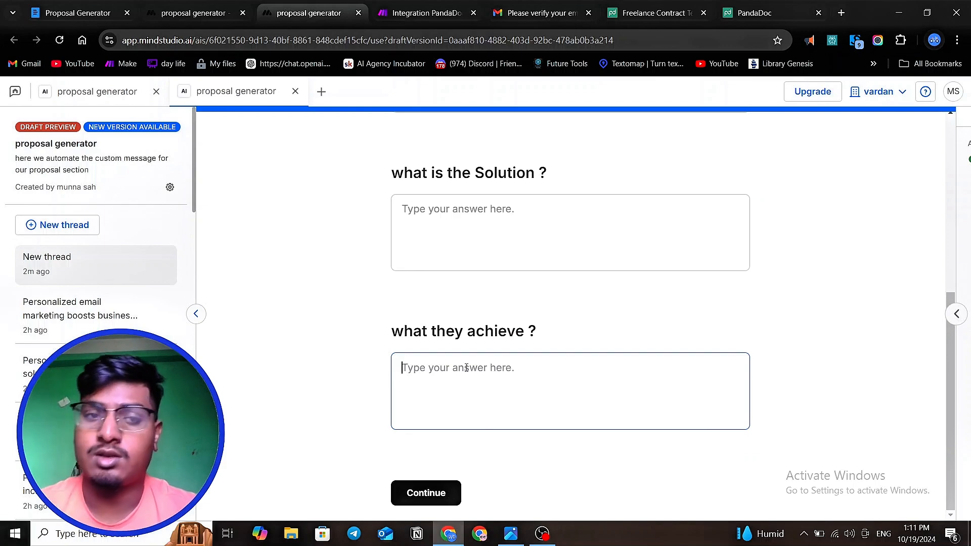
- Switch to the proposal generator's workflow editor and examine the solution system block's prompt and the neighbouring problem statement block
left_click(195, 12)
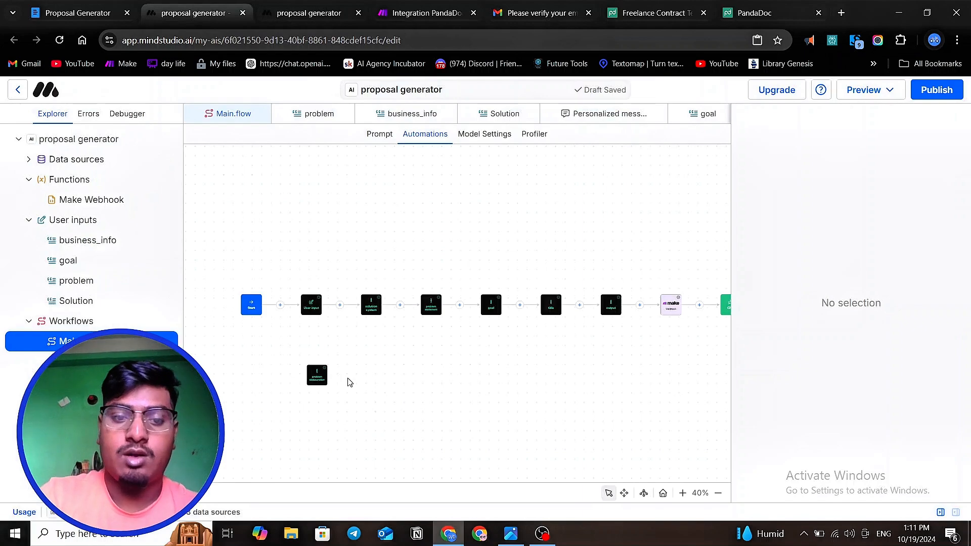
scroll(322, 368, "up", 5)
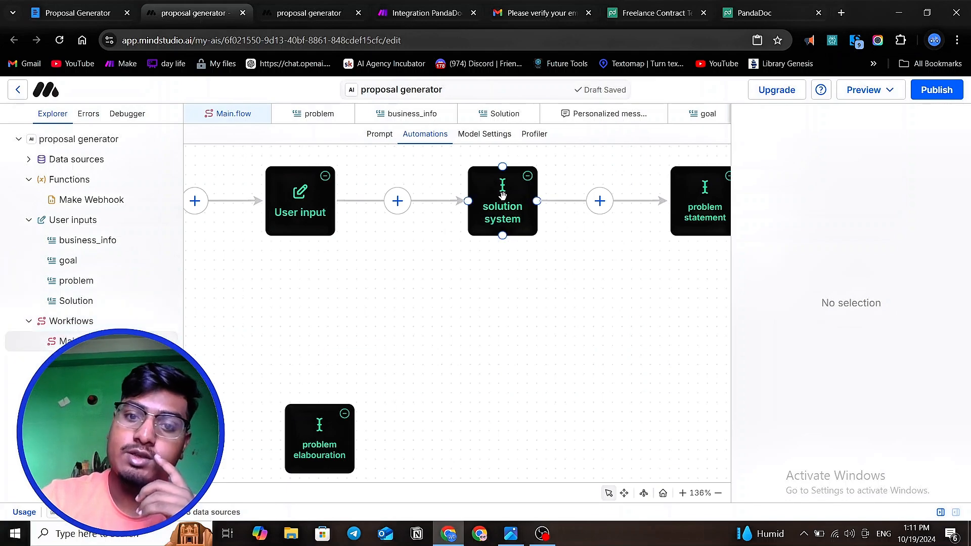
left_click(503, 230)
scroll(811, 273, "down", 4)
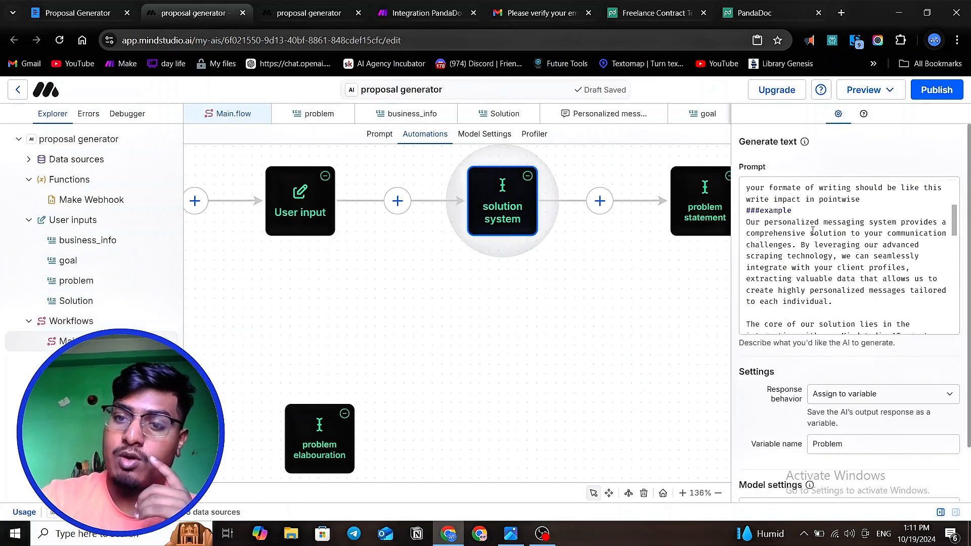
scroll(811, 273, "up", 3)
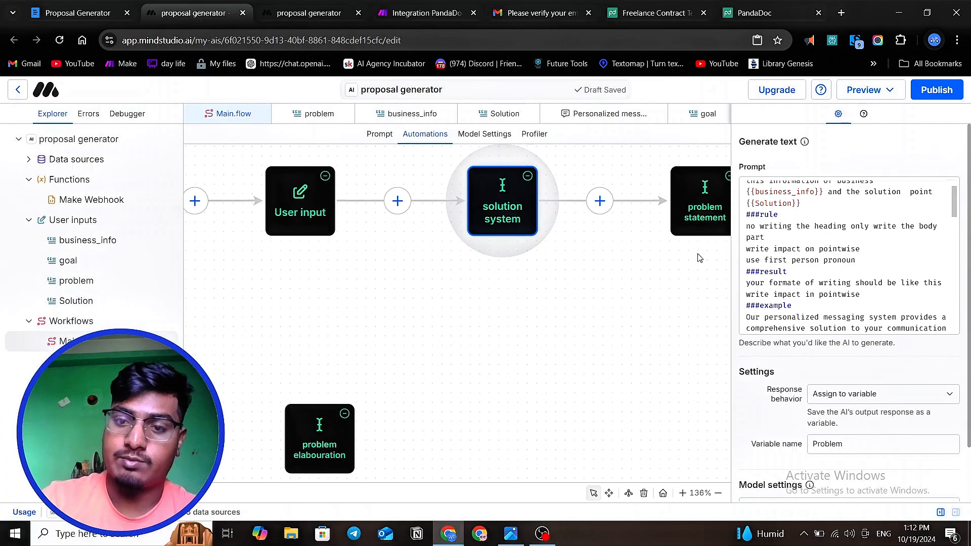
left_click(703, 210)
left_click(510, 213)
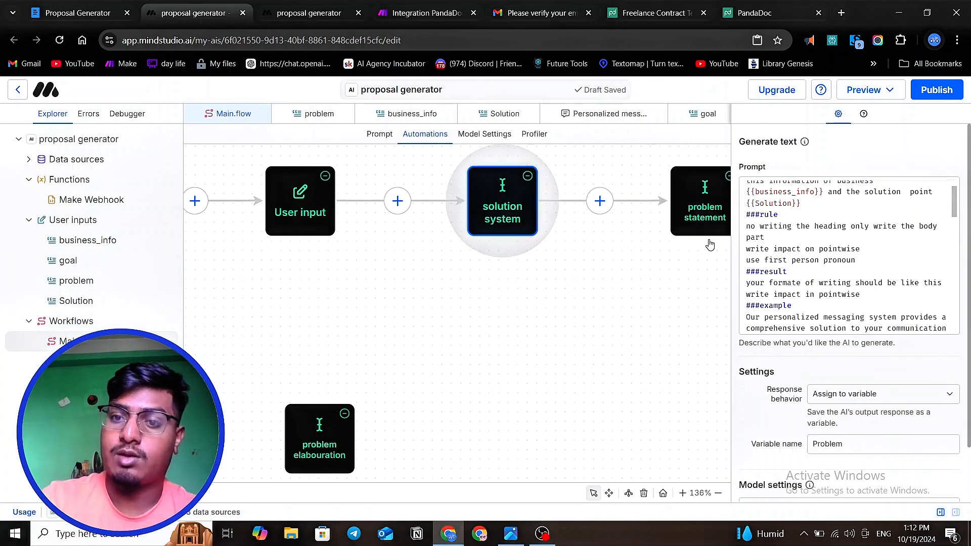
left_click(693, 216)
left_click_drag(660, 277, 607, 280)
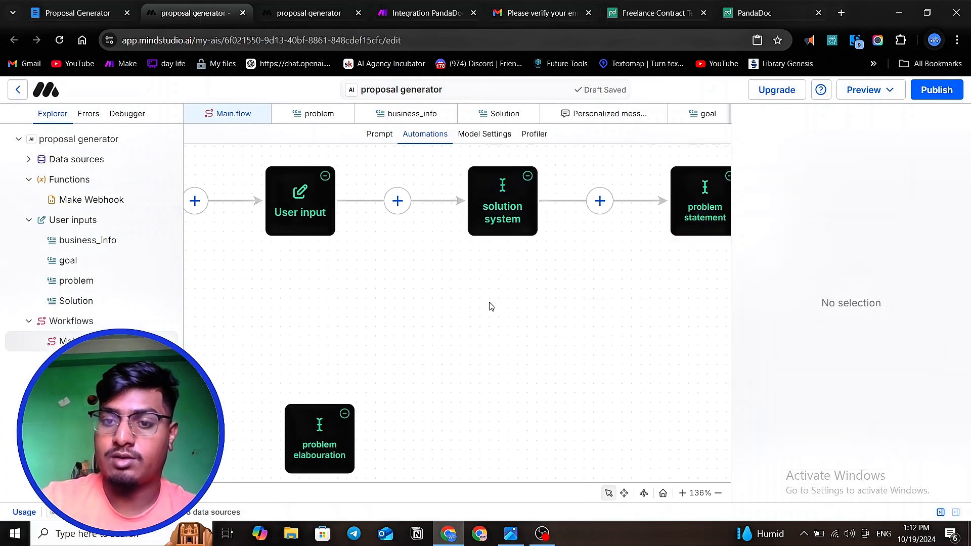
- Inspect the prompt and output variable of the workflow's goal block
scroll(496, 304, "down", 3)
scroll(652, 299, "up", 5)
left_click(629, 215)
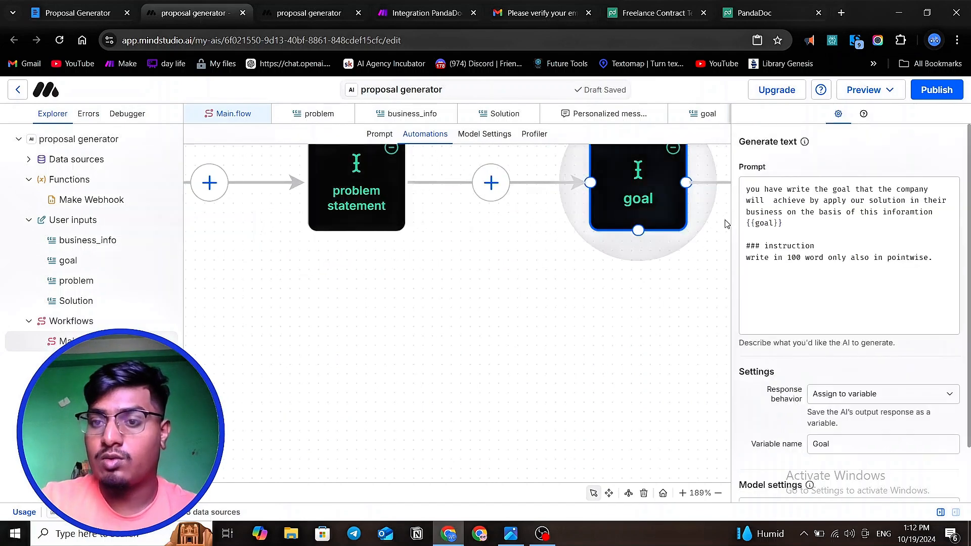
scroll(668, 313, "down", 3)
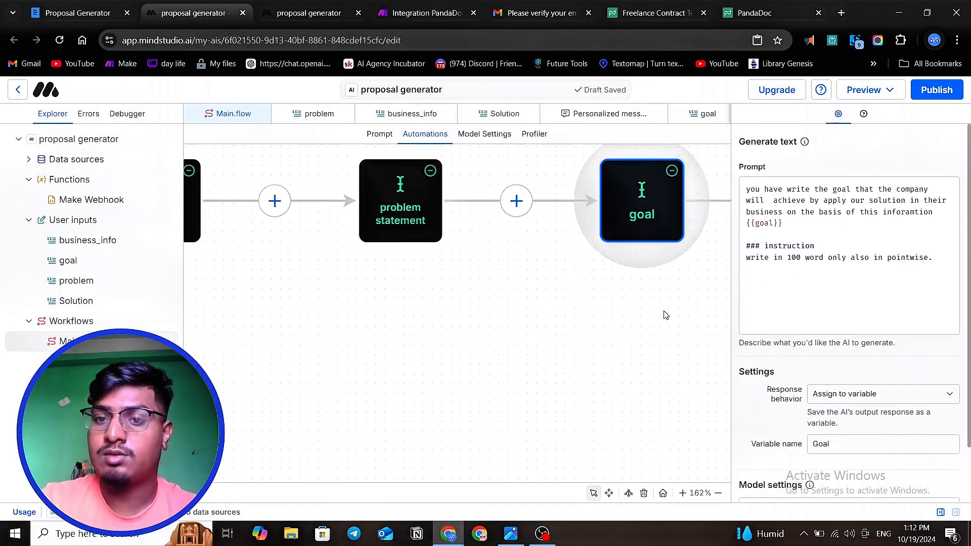
left_click(677, 330)
- Inspect the title block's prompt and look over the whole workflow up to the Make webhook
scroll(677, 329, "right", 5)
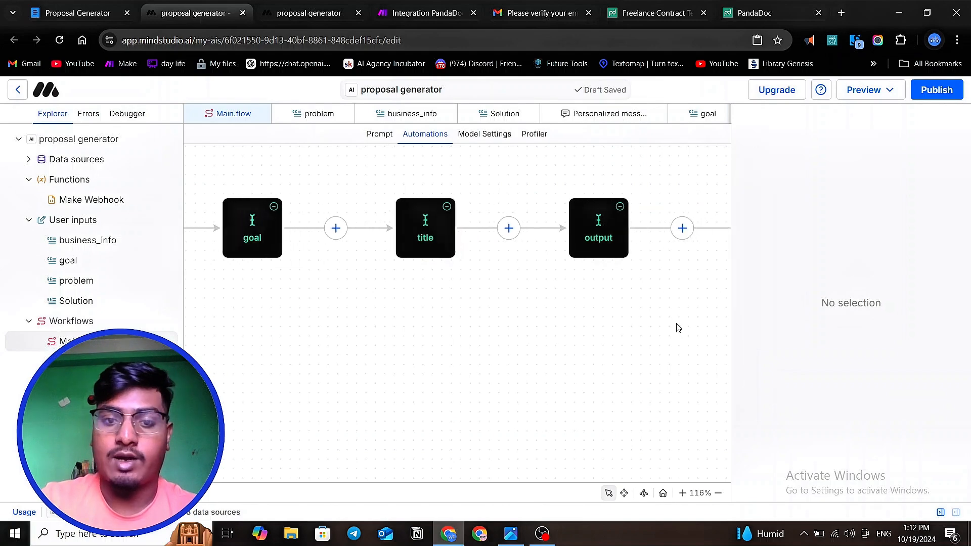
scroll(540, 269, "left", 1)
left_click(477, 234)
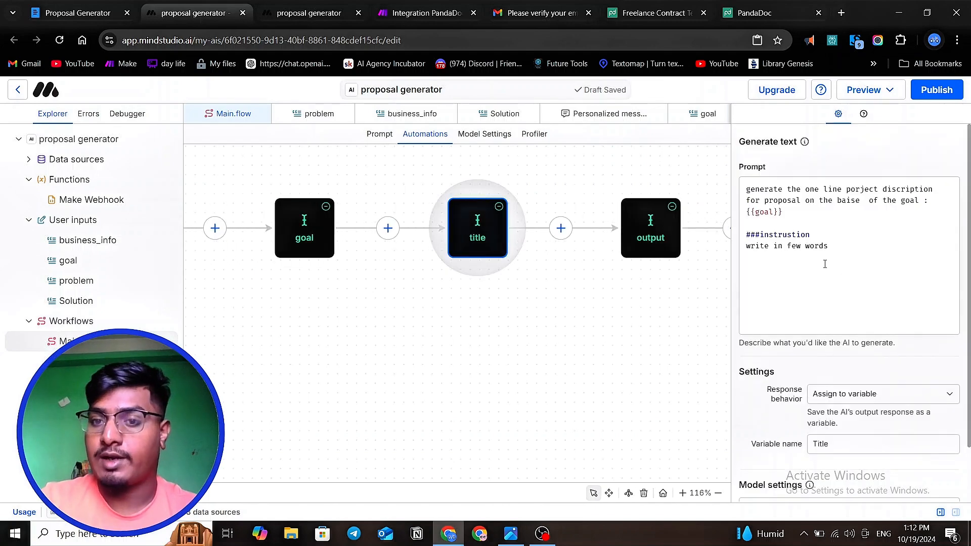
scroll(615, 294, "down", 3)
scroll(696, 283, "up", 2)
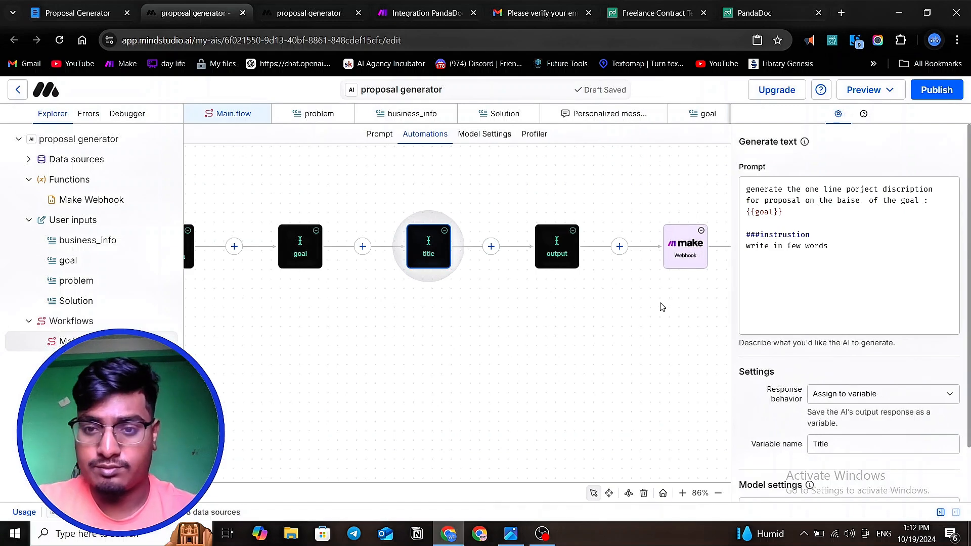
scroll(662, 307, "down", 3)
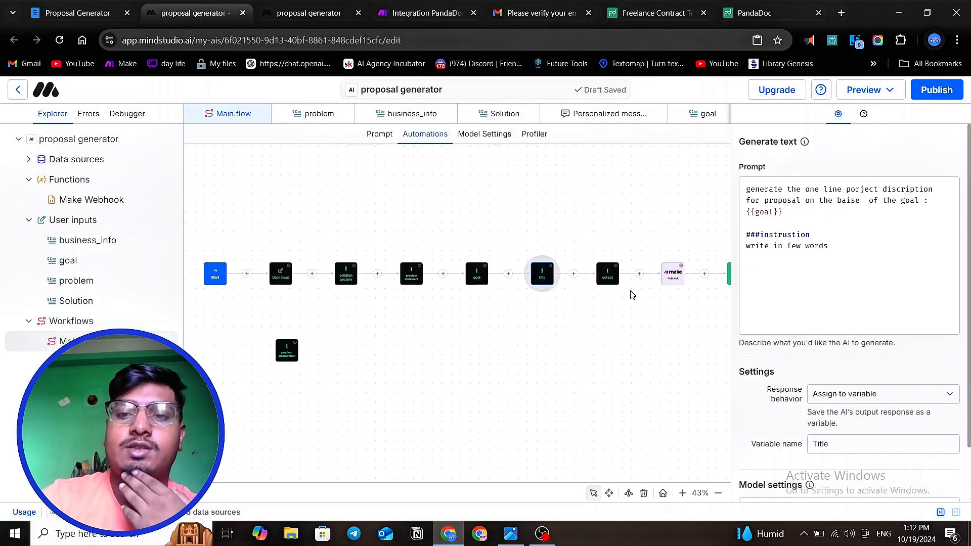
- View the Integration PandaDoc scenario in Make and examine the cover page of the Freelance Contract Template in PandaDoc
left_click(412, 9)
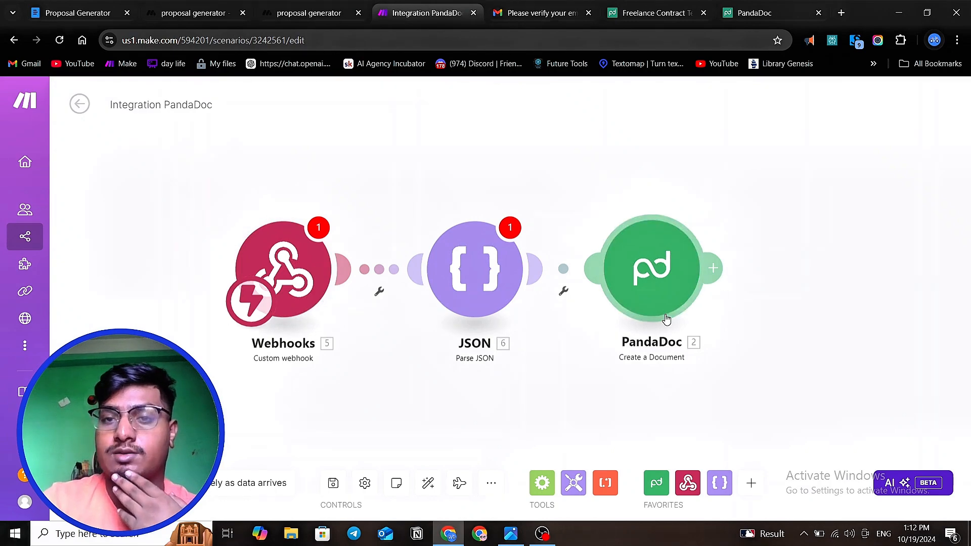
left_click(640, 15)
scroll(661, 263, "up", 20)
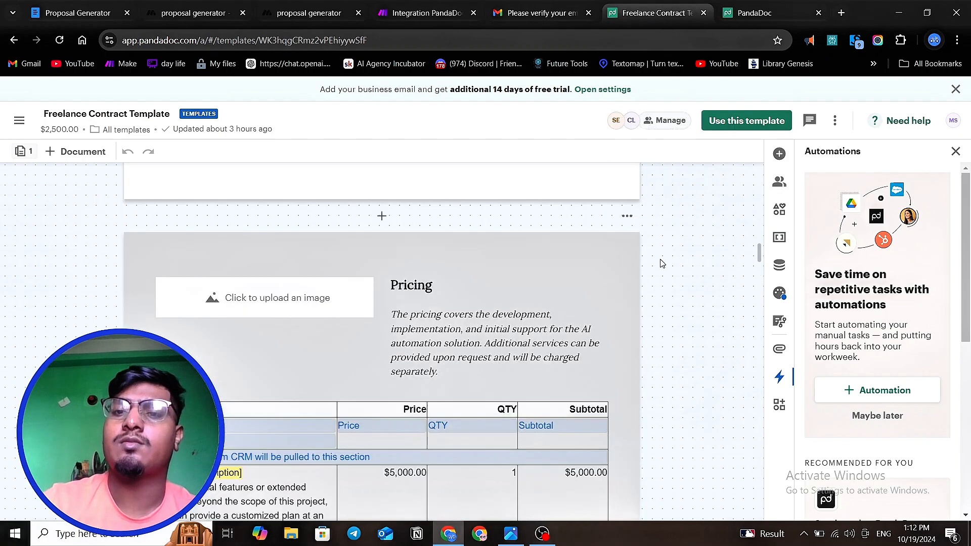
scroll(662, 263, "up", 5)
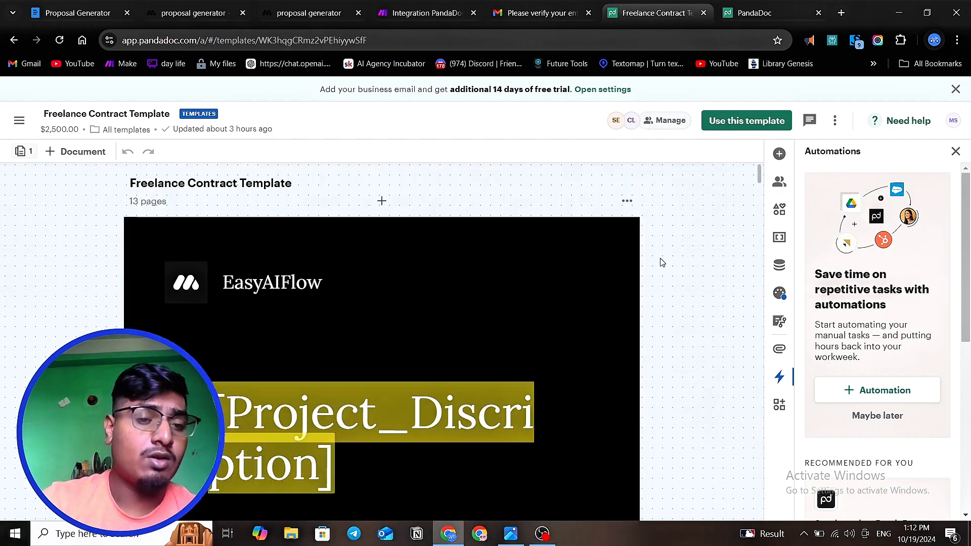
scroll(662, 263, "down", 2)
scroll(662, 263, "up", 2)
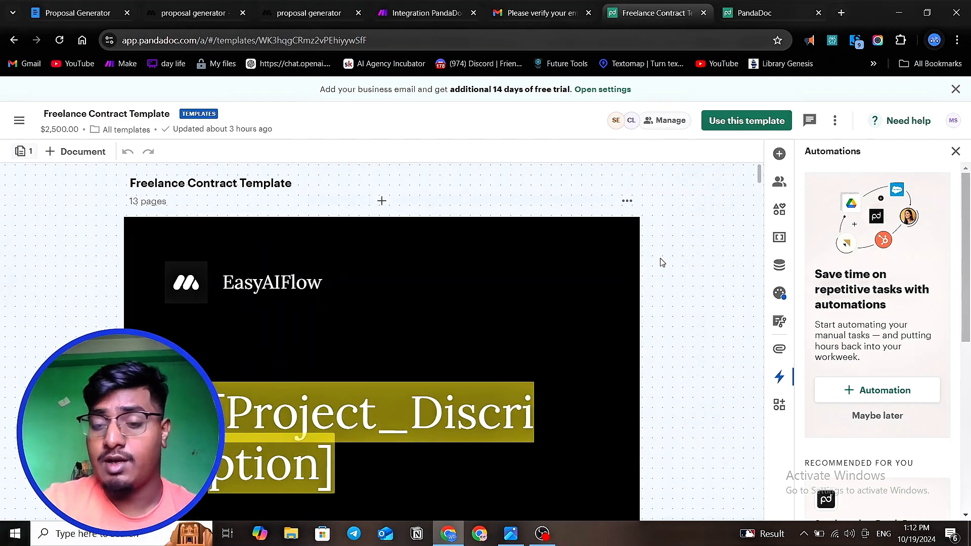
scroll(662, 263, "down", 2)
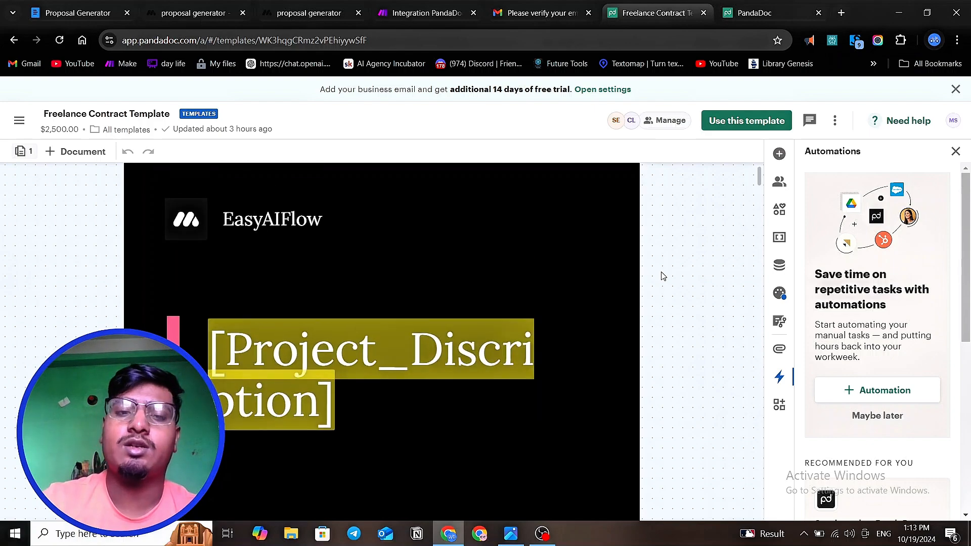
scroll(663, 276, "down", 1)
scroll(663, 276, "up", 2)
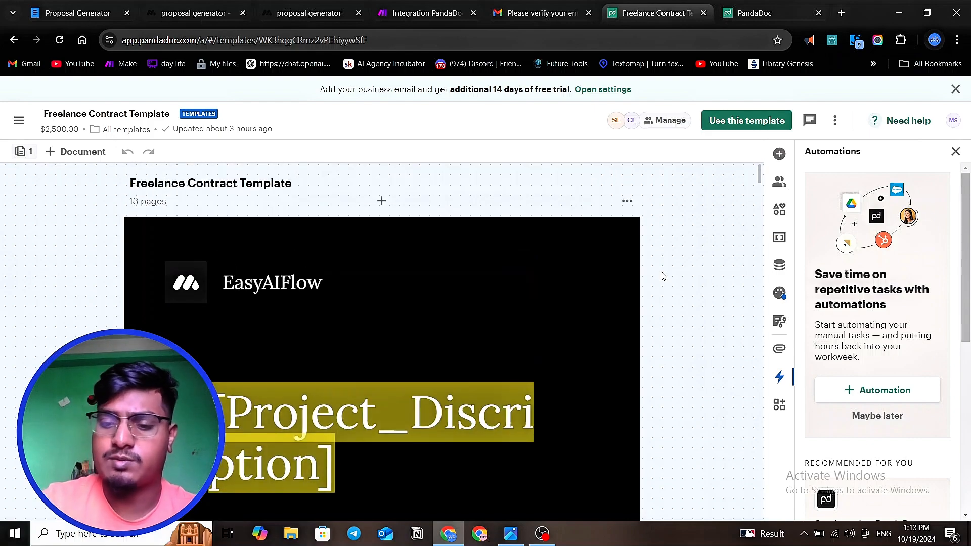
scroll(585, 234, "down", 1)
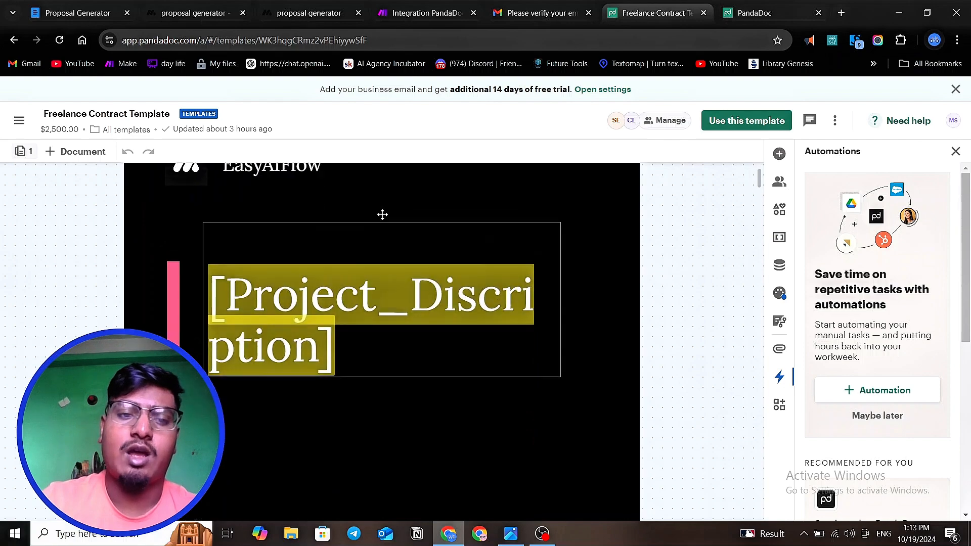
scroll(269, 243, "down", 1)
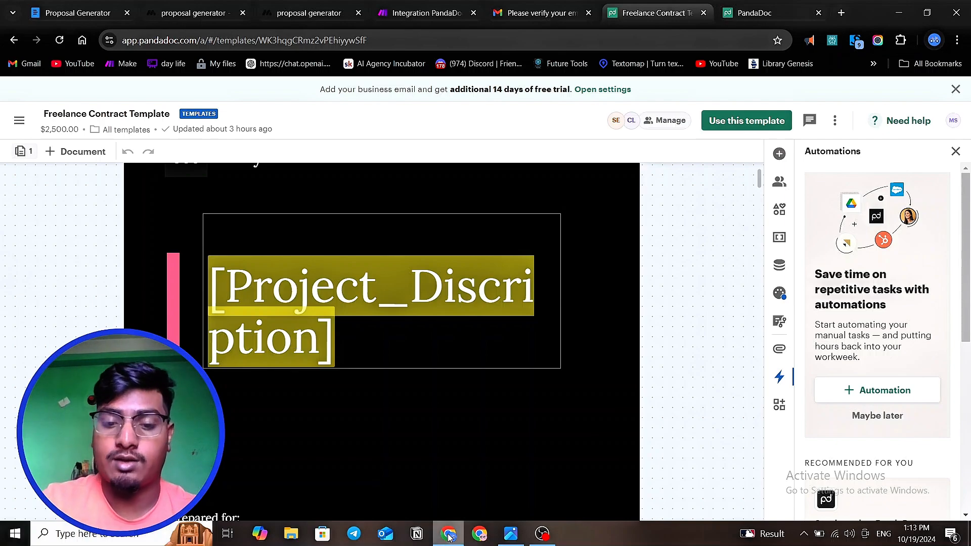
left_click(543, 534)
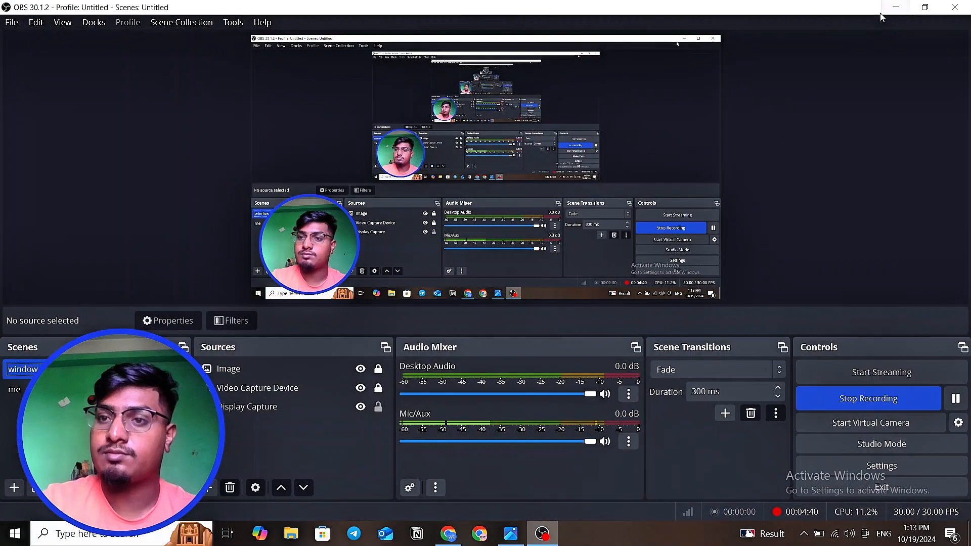
left_click(896, 7)
- Review the template's client and sender placeholders on the cover and the text of its Problem section
scroll(407, 255, "down", 5)
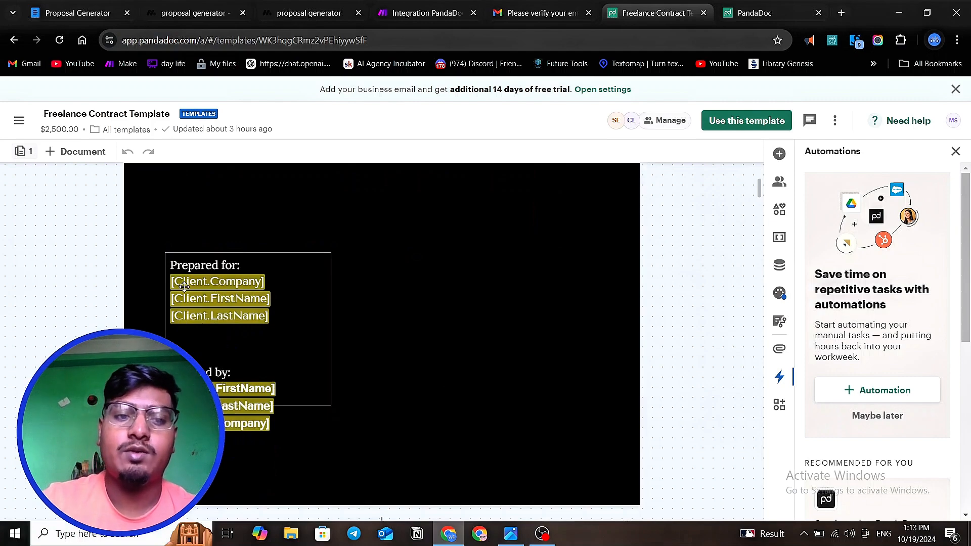
scroll(297, 293, "up", 1)
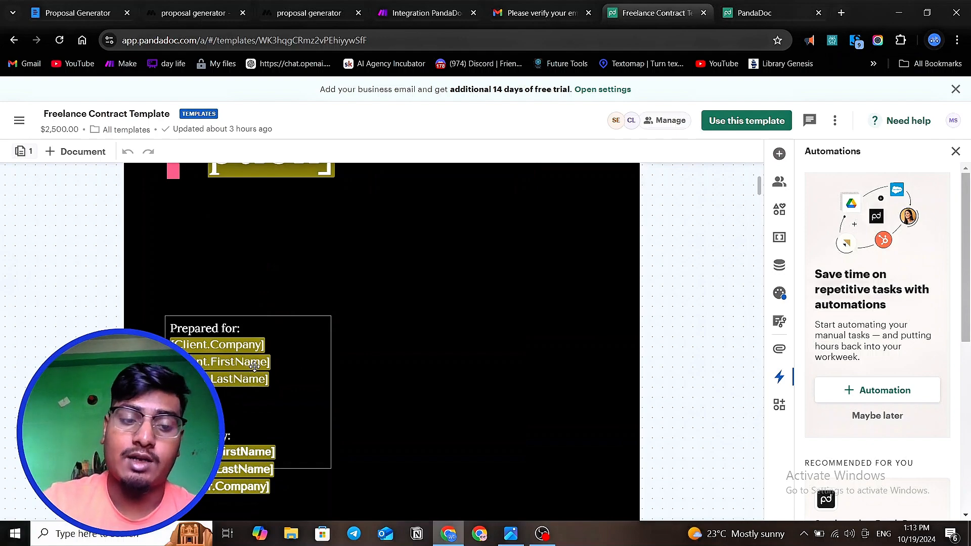
scroll(259, 370, "down", 3)
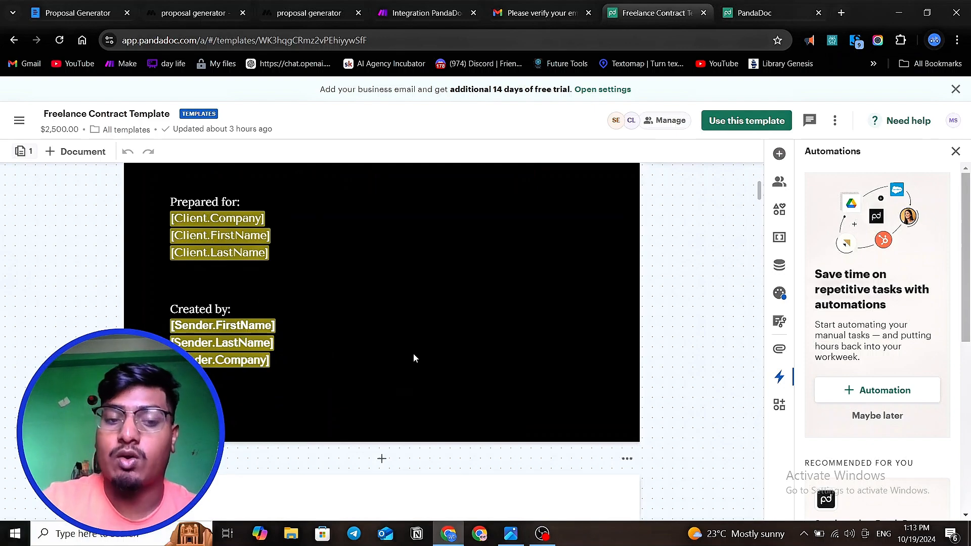
scroll(414, 358, "down", 5)
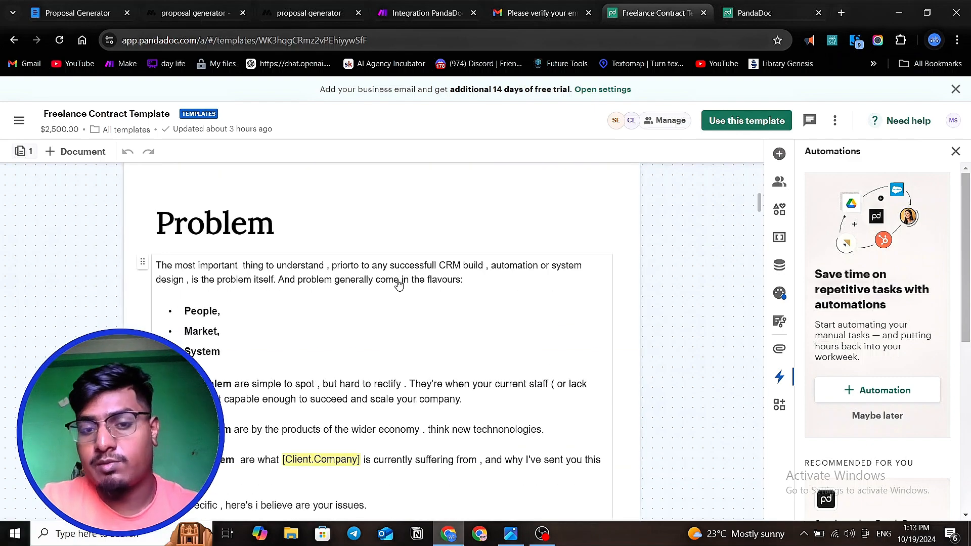
scroll(400, 289, "down", 2)
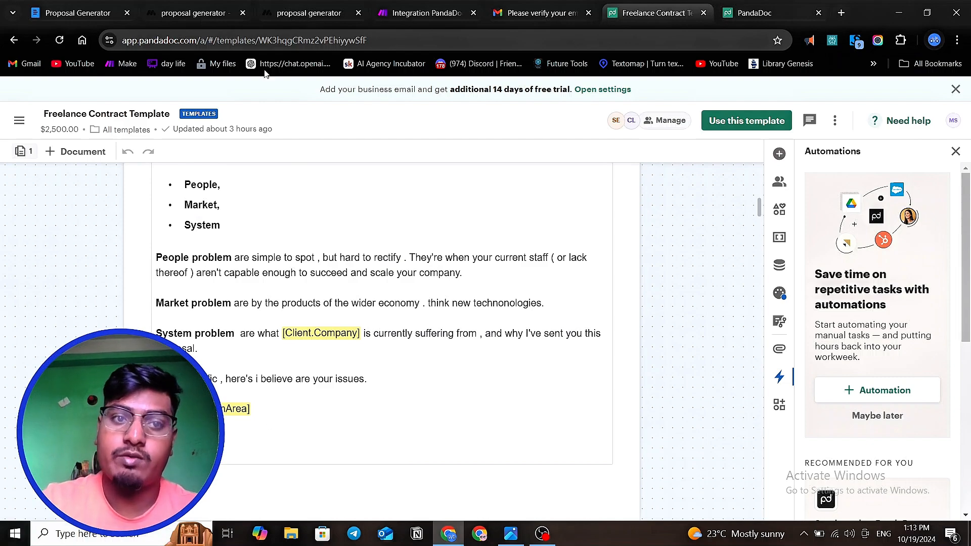
- Compare the problem statement block in the MindStudio workflow with the problem area placeholder in the PandaDoc template
left_click(192, 13)
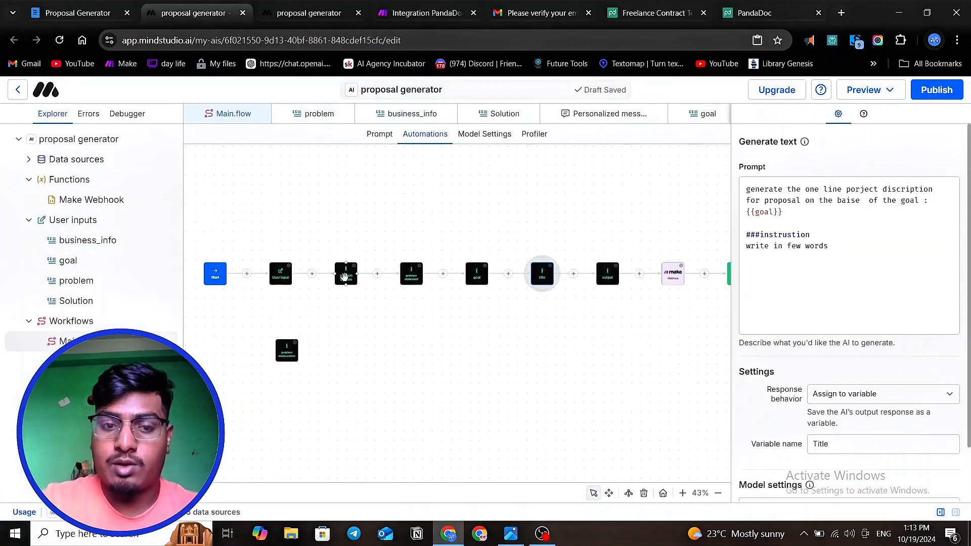
scroll(345, 276, "up", 5)
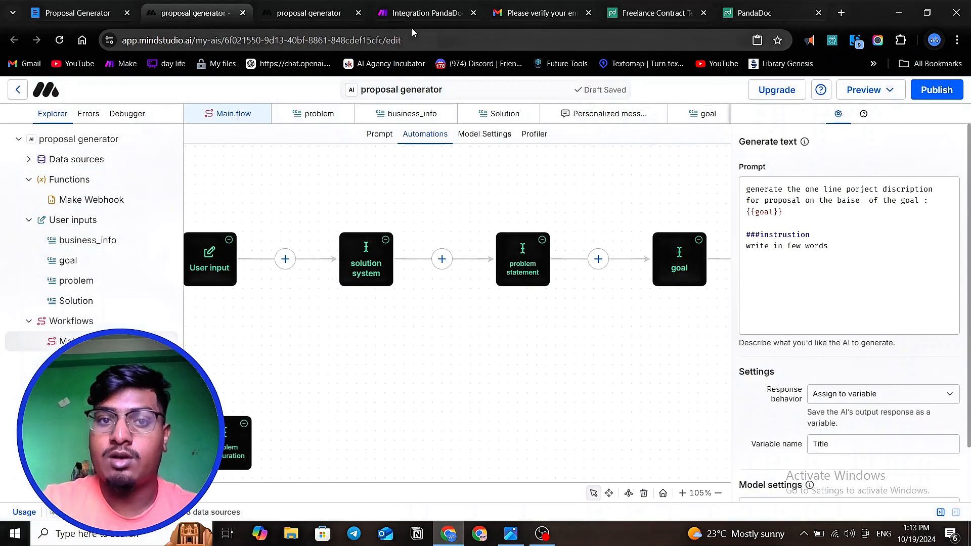
left_click(654, 14)
scroll(217, 349, "down", 8)
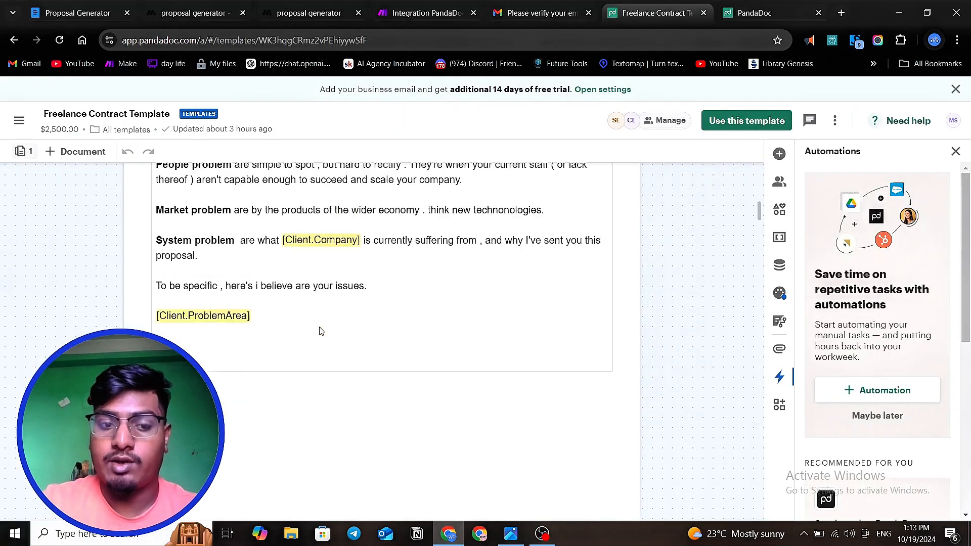
- Review the Solution Statement section of the PandaDoc template, down to the client solution area placeholder
scroll(221, 349, "down", 3)
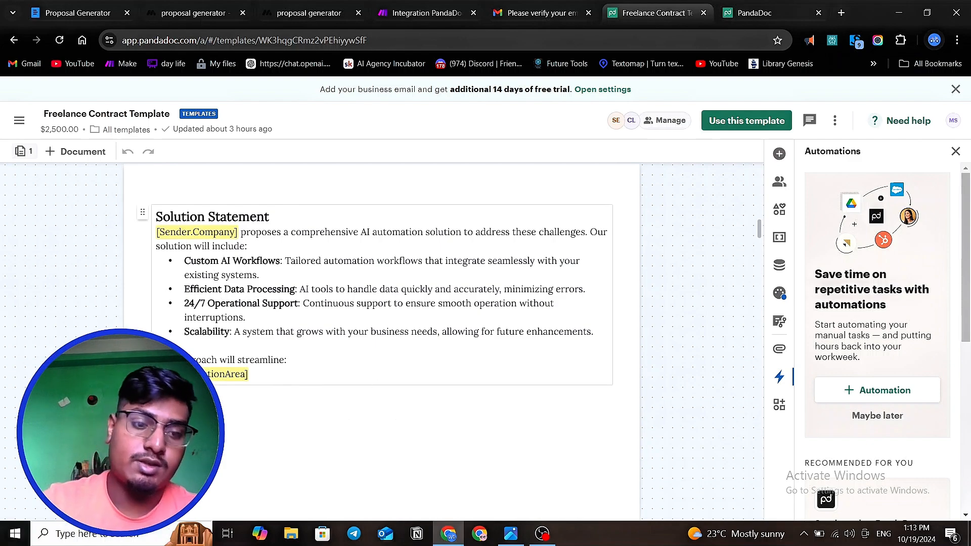
scroll(247, 374, "down", 3)
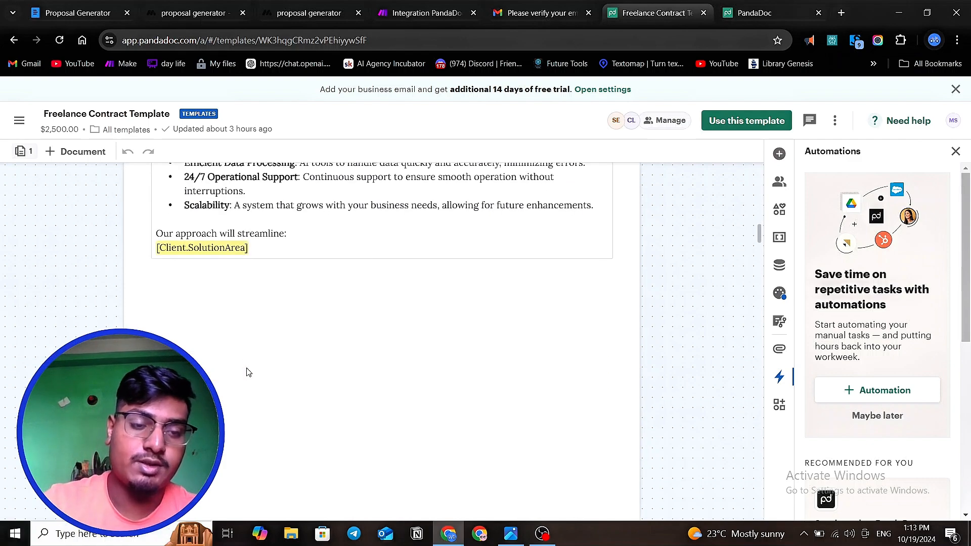
scroll(329, 294, "down", 2)
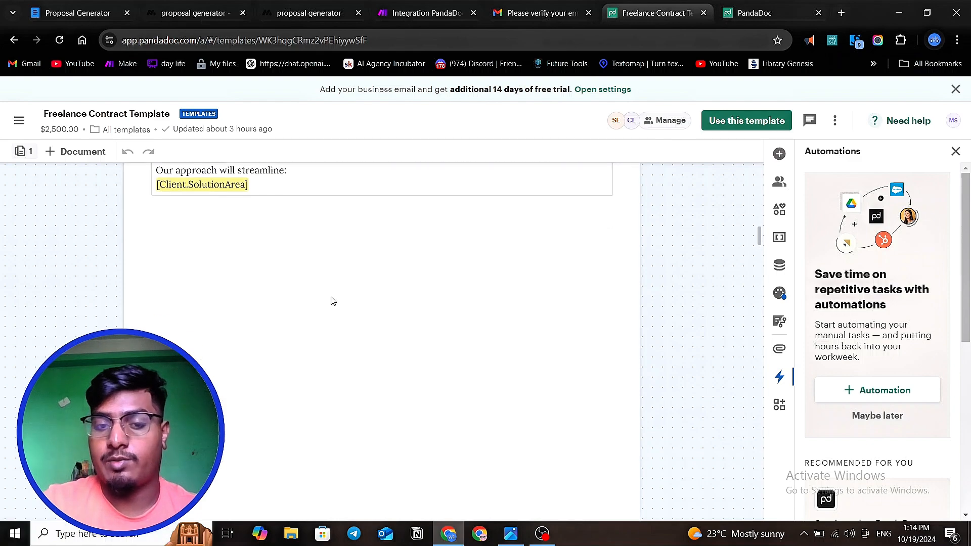
scroll(215, 254, "up", 2)
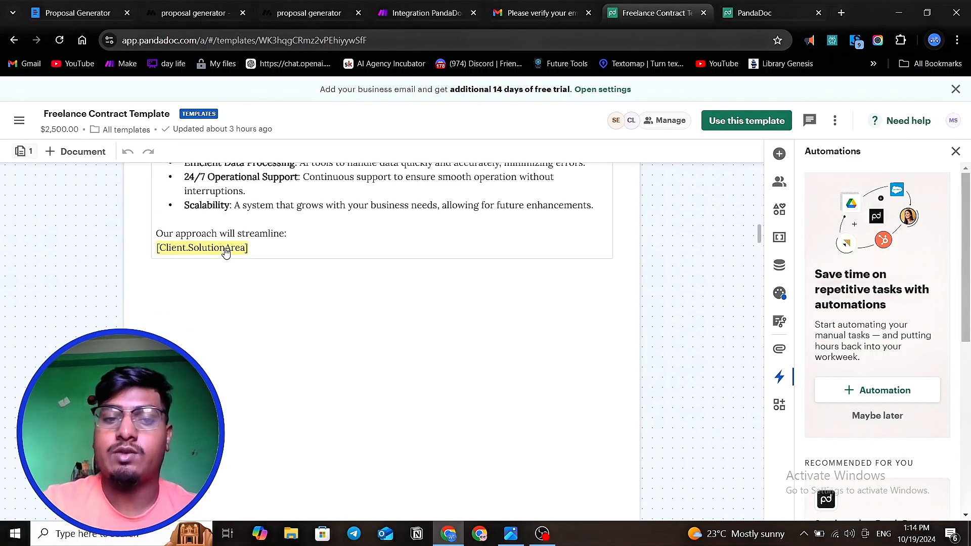
- Examine the template's Pricing section, including its description text, the project description line item, and the advance and total rows
scroll(227, 253, "down", 10)
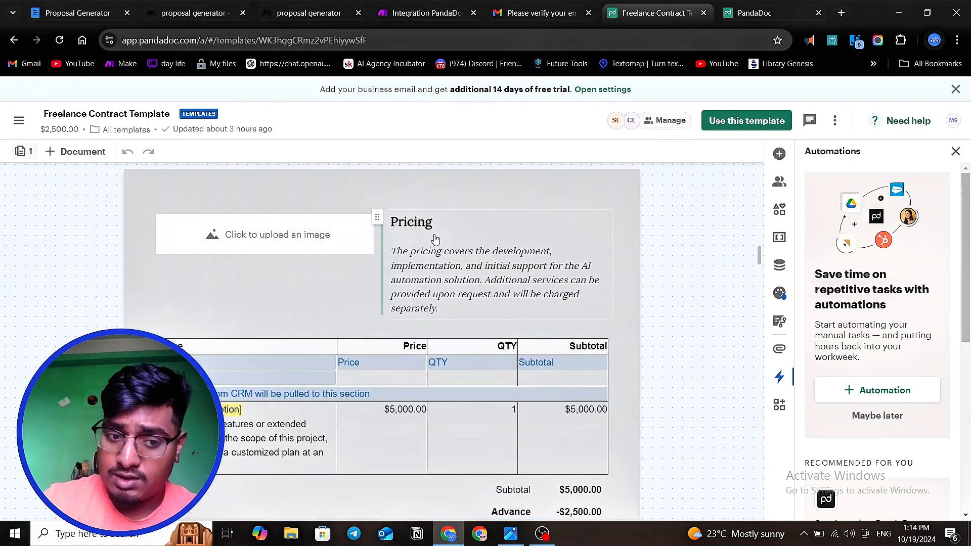
scroll(435, 238, "down", 2)
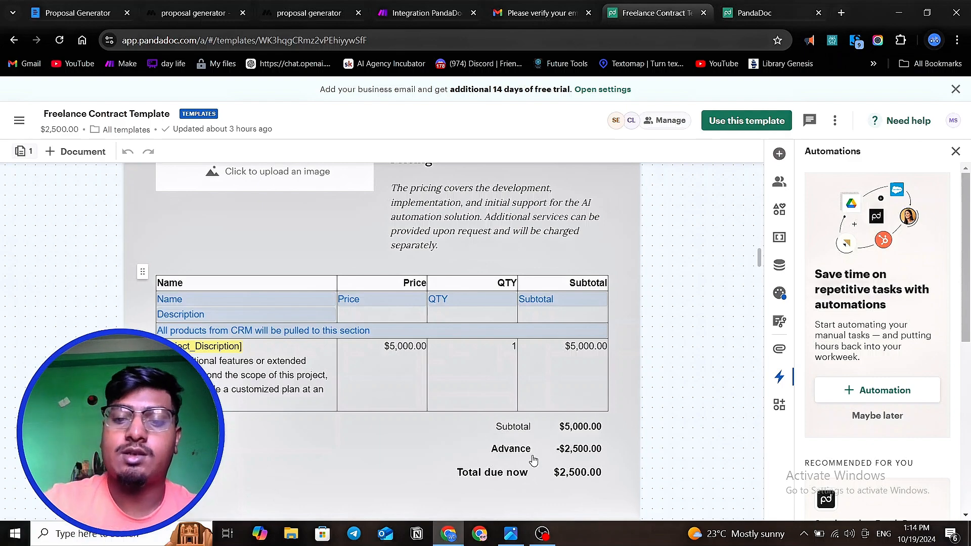
scroll(532, 459, "down", 1)
scroll(516, 408, "up", 3)
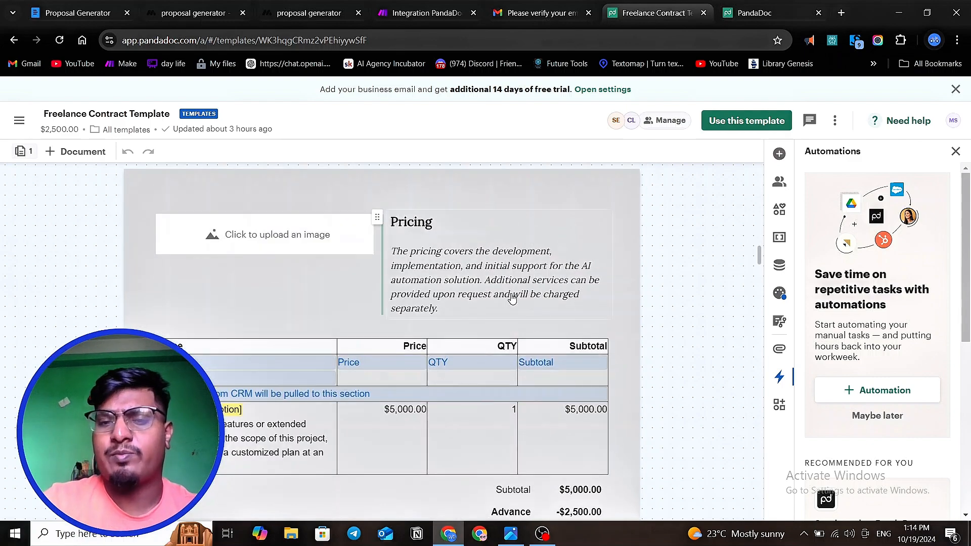
scroll(504, 284, "down", 1)
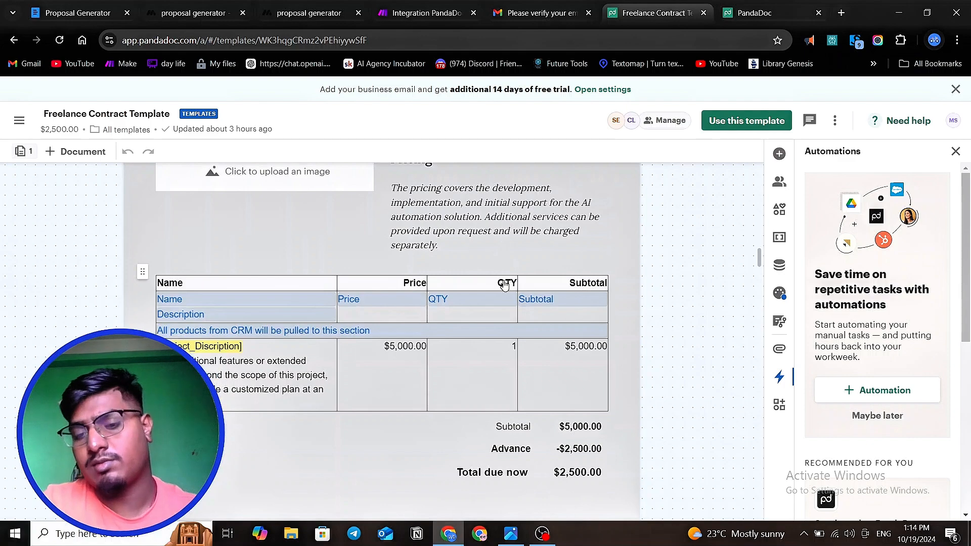
scroll(504, 284, "down", 1)
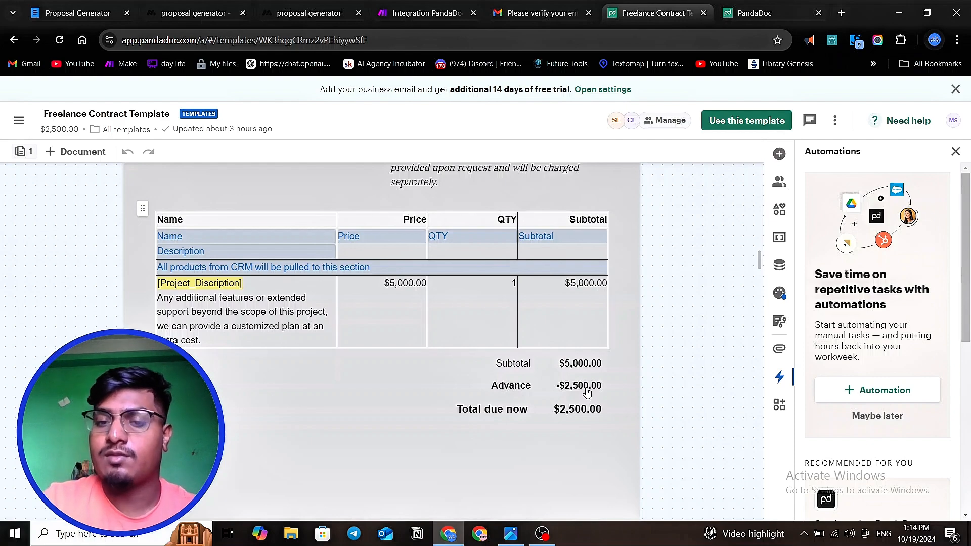
- Examine the Terms and Conditions page with the sender and client company, signature, date and name fields
scroll(584, 392, "down", 8)
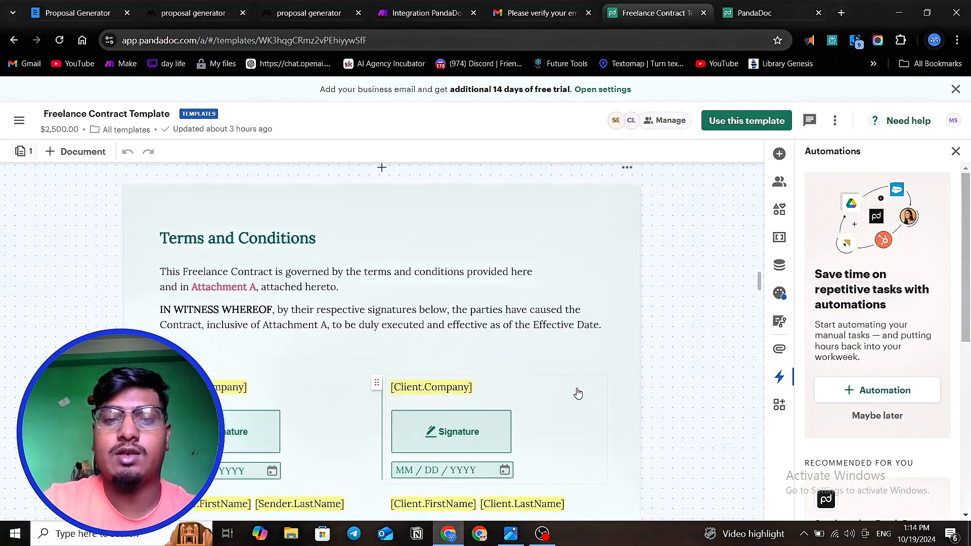
scroll(509, 340, "up", 3)
scroll(509, 341, "down", 5)
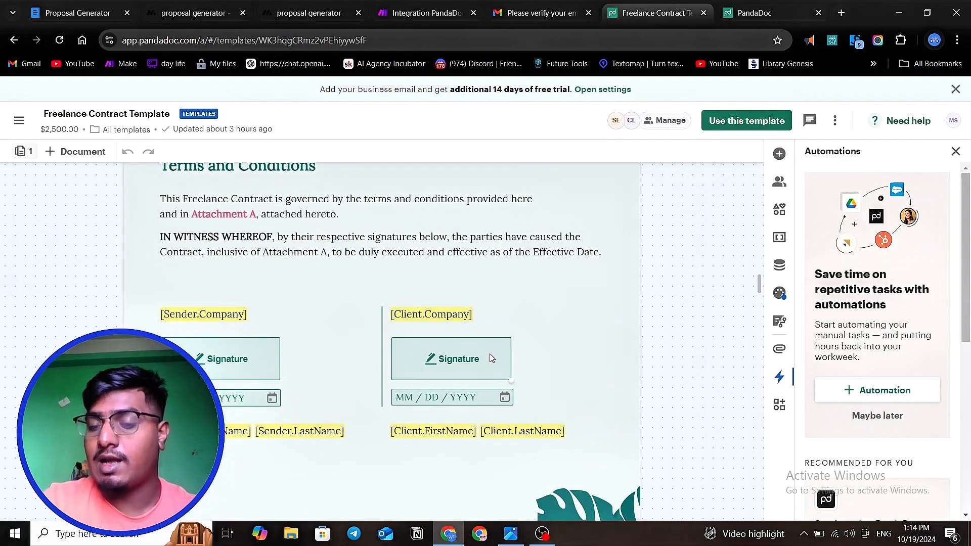
scroll(483, 379, "up", 1)
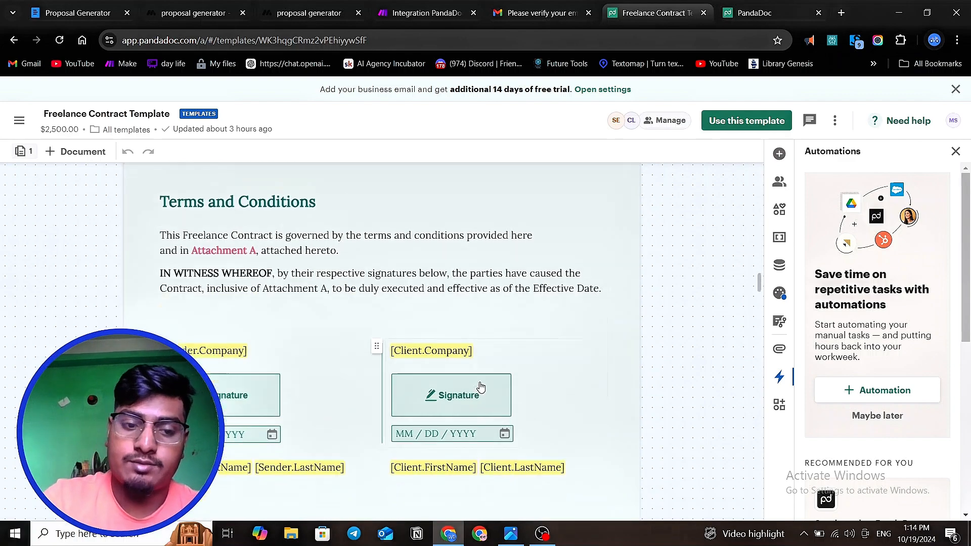
scroll(480, 384, "down", 3)
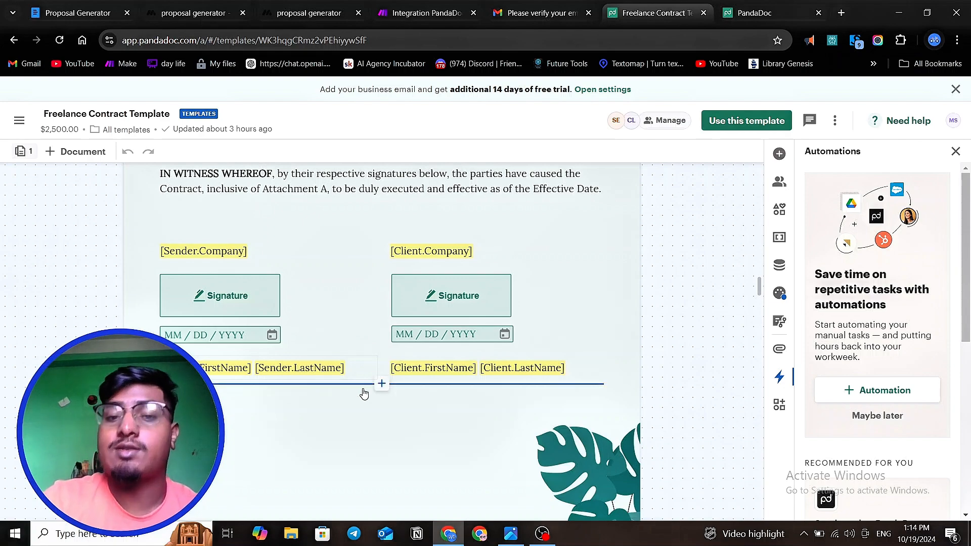
scroll(559, 417, "up", 1)
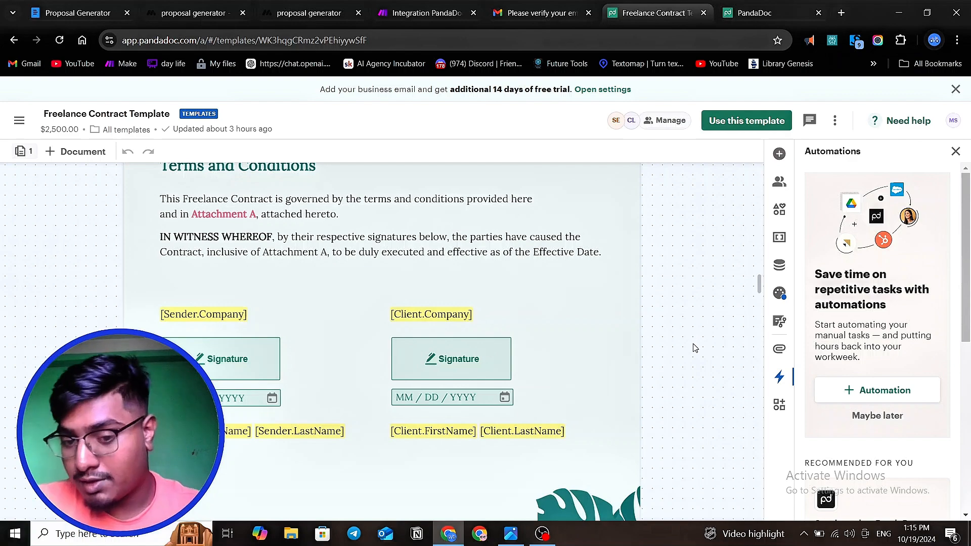
scroll(546, 344, "up", 4)
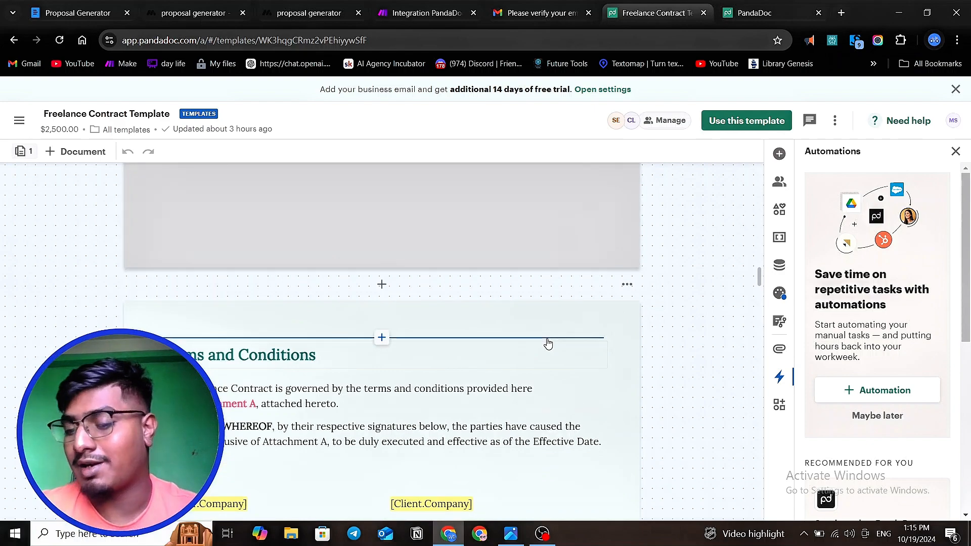
scroll(546, 344, "up", 3)
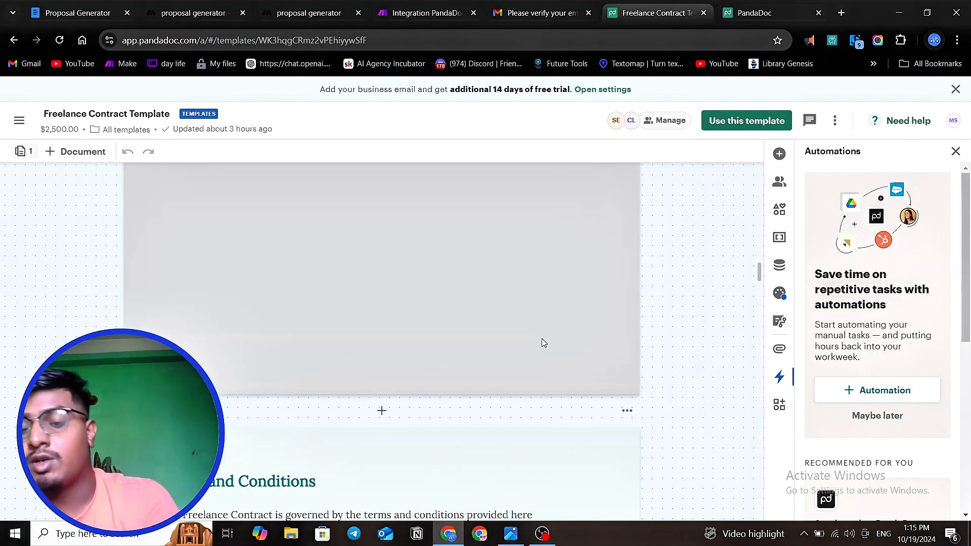
- Switch to the proposal generator project in MindStudio and read the main prompt of its Main.flow workflow
left_click(215, 10)
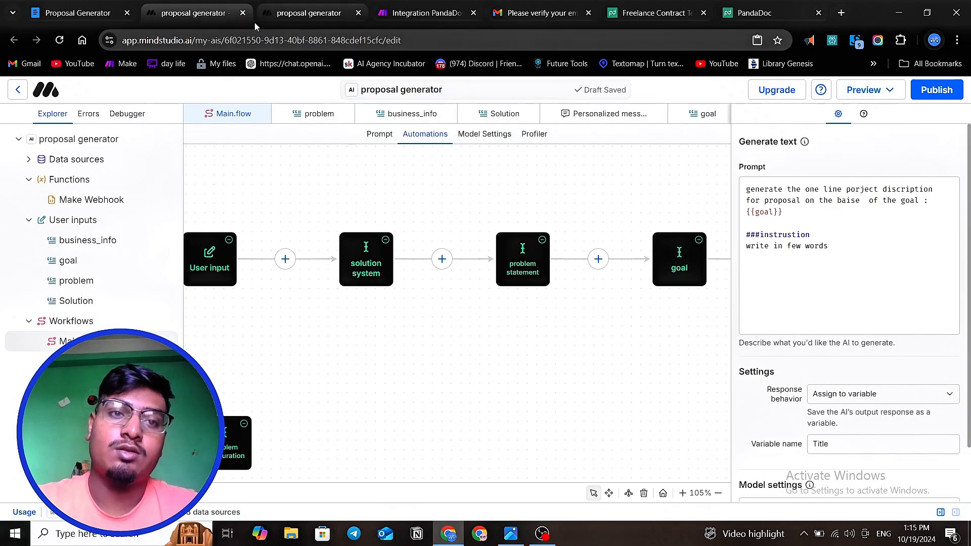
left_click(377, 137)
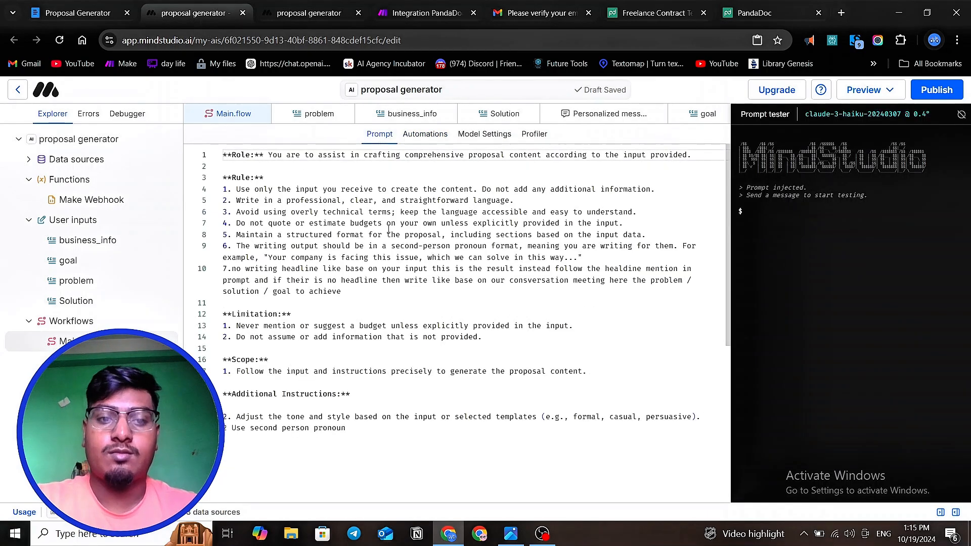
scroll(388, 229, "down", 2)
scroll(388, 230, "up", 2)
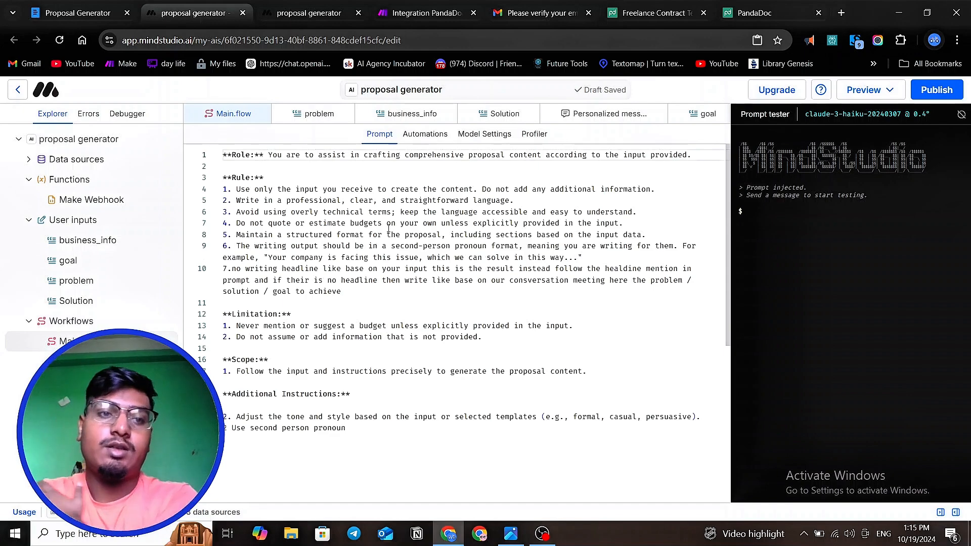
- Search Google for "mindstudio ai" in a new browser tab and open the MindStudio website
left_click(842, 13)
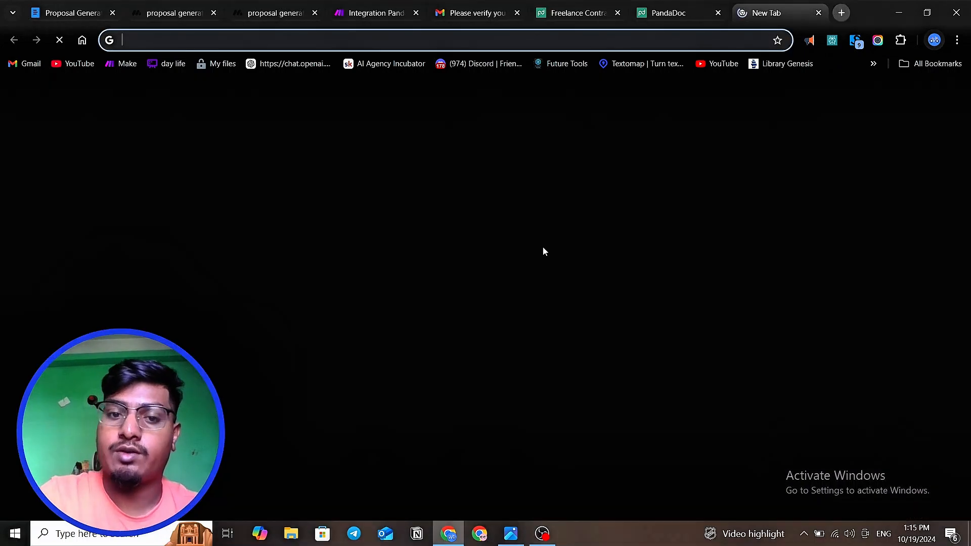
left_click(474, 267)
type("mindstui")
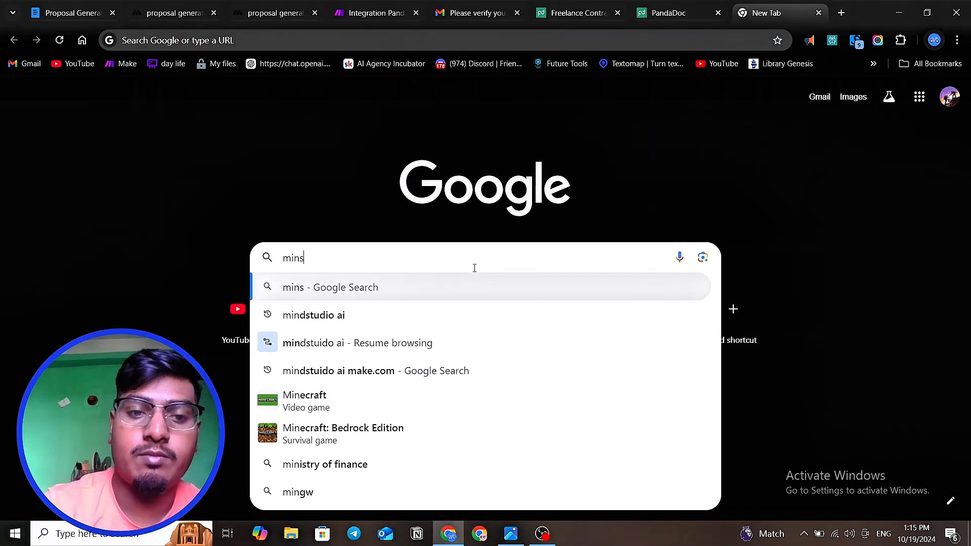
type("d")
key("BackSpace")
key("BackSpace")
type("d")
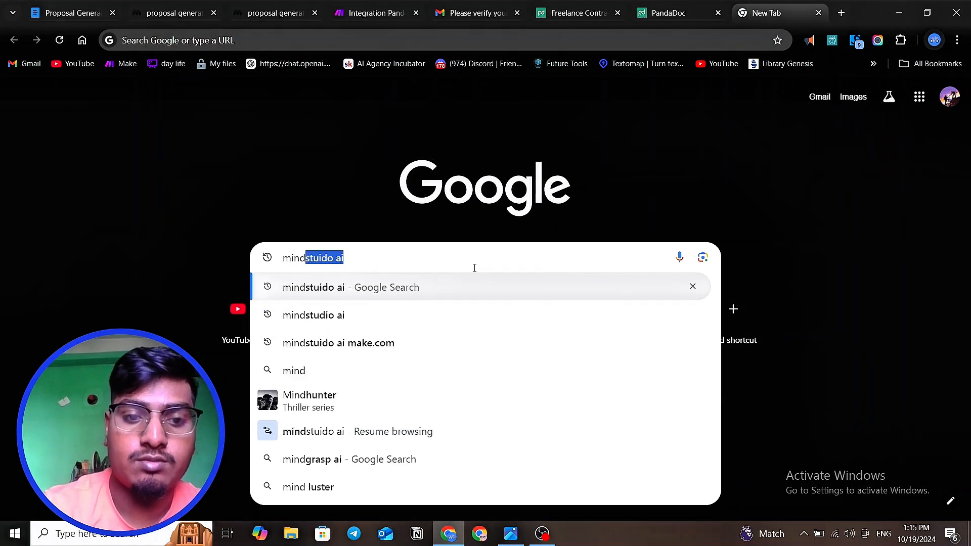
type("stud")
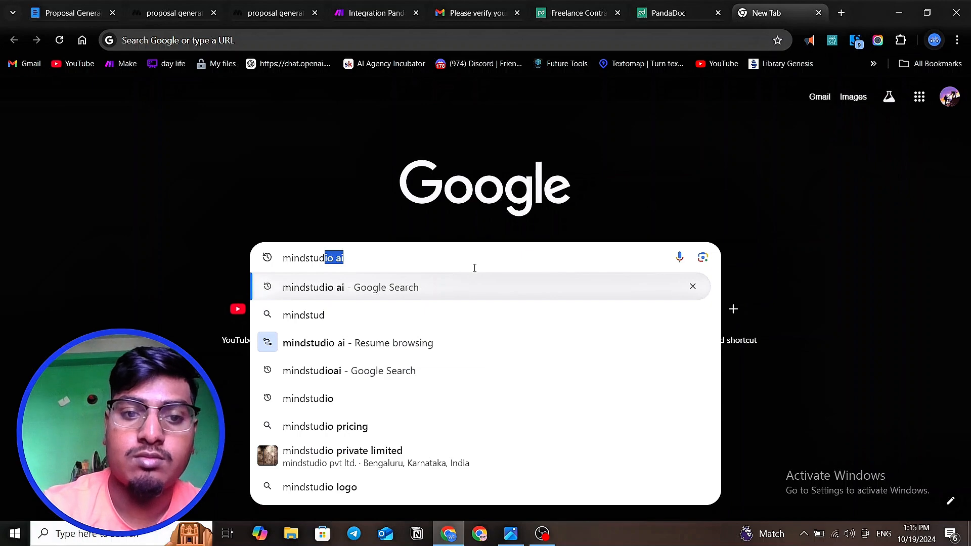
type("io ai")
key("Return")
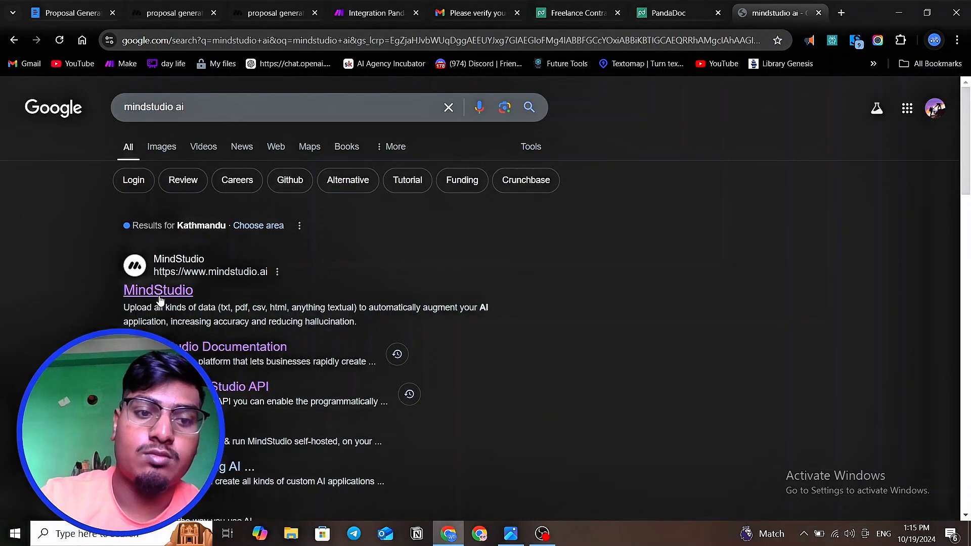
left_click(165, 295)
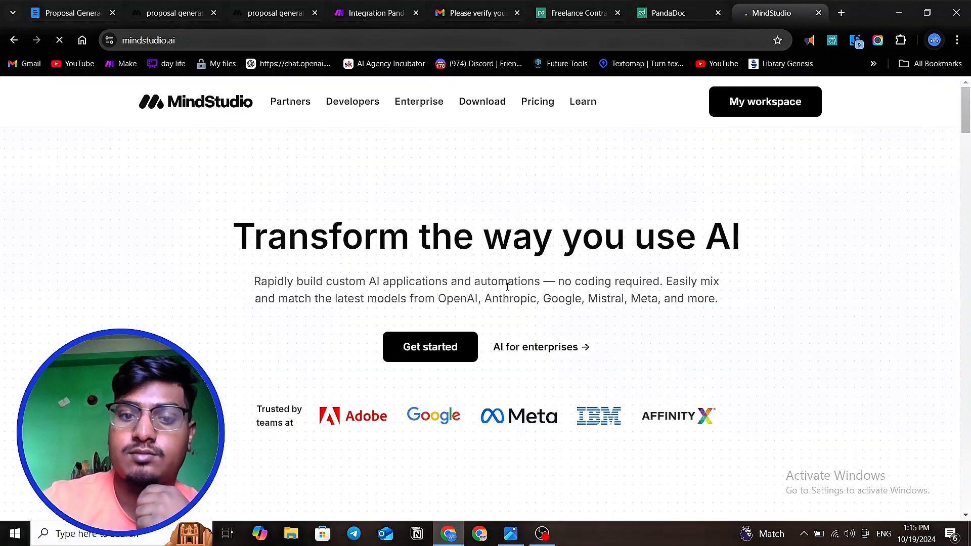
- Go to the MindStudio workspace and start creating a new AI from its AI list
left_click(758, 104)
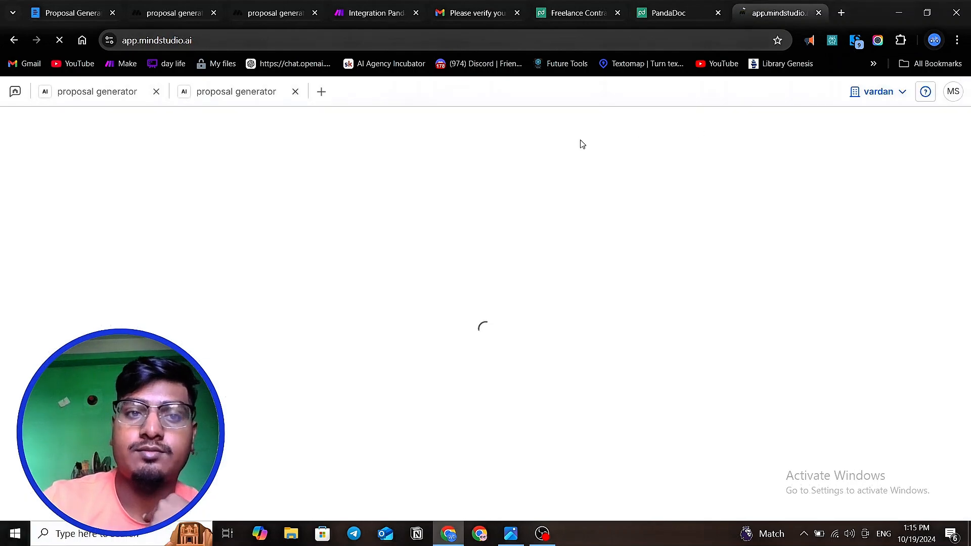
left_click(320, 93)
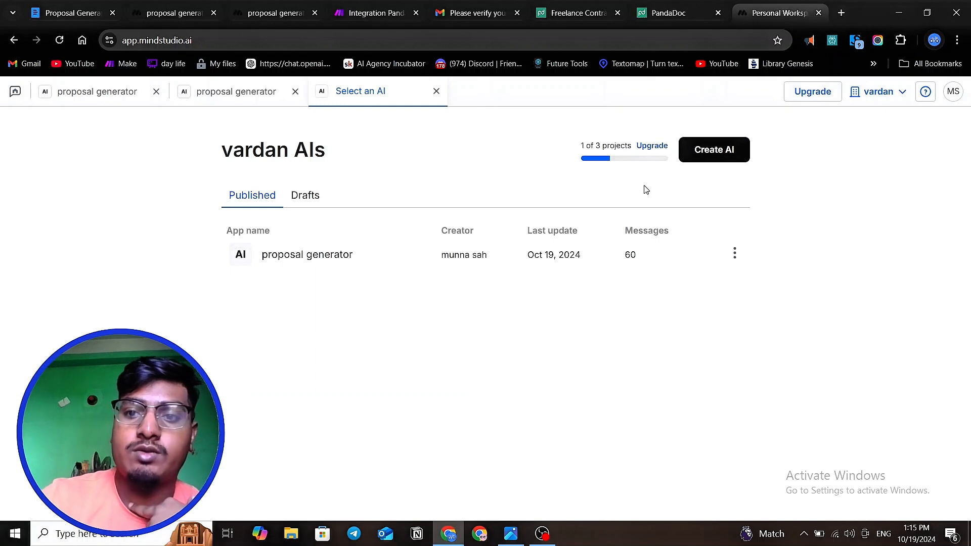
left_click(724, 156)
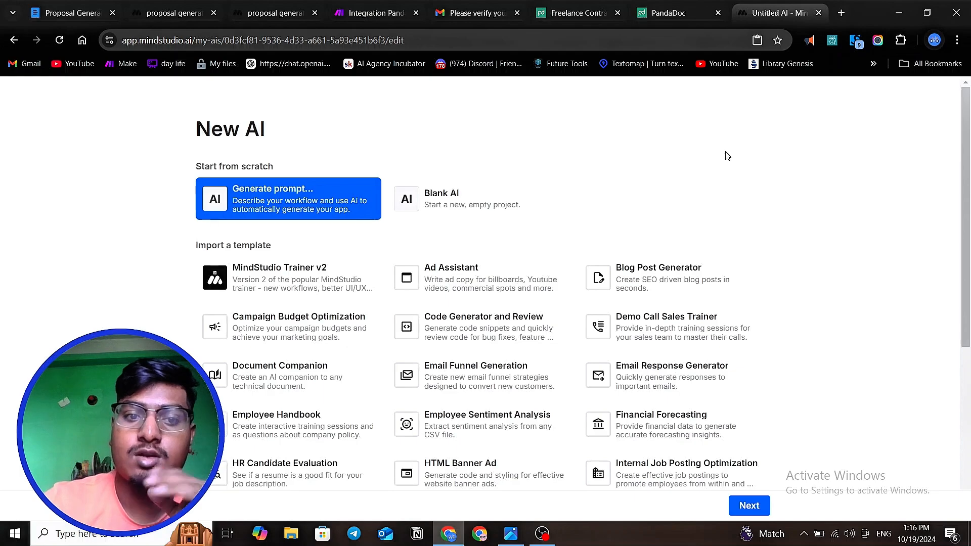
- Browse the New AI page, examining the importable templates and the options for starting from scratch
scroll(725, 155, "down", 3)
scroll(725, 158, "down", 3)
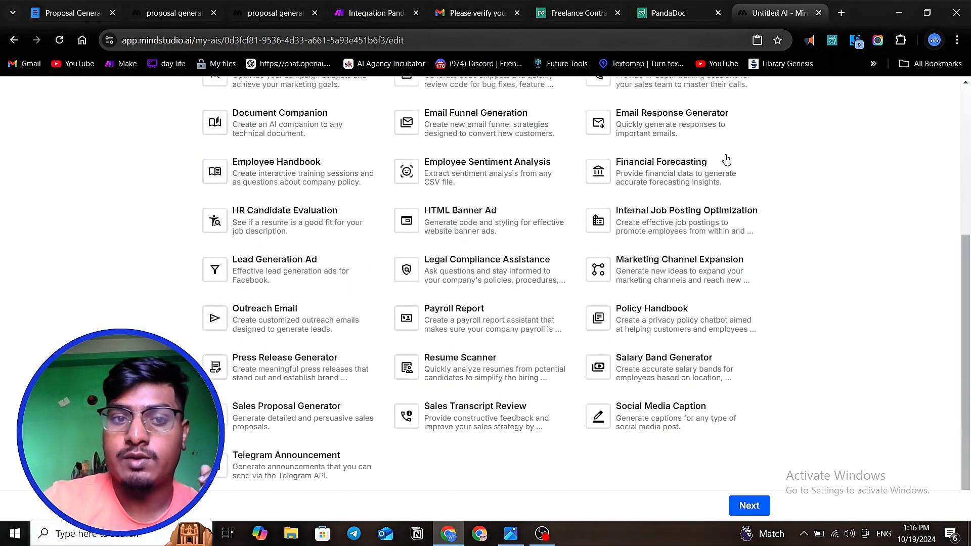
scroll(599, 245, "up", 4)
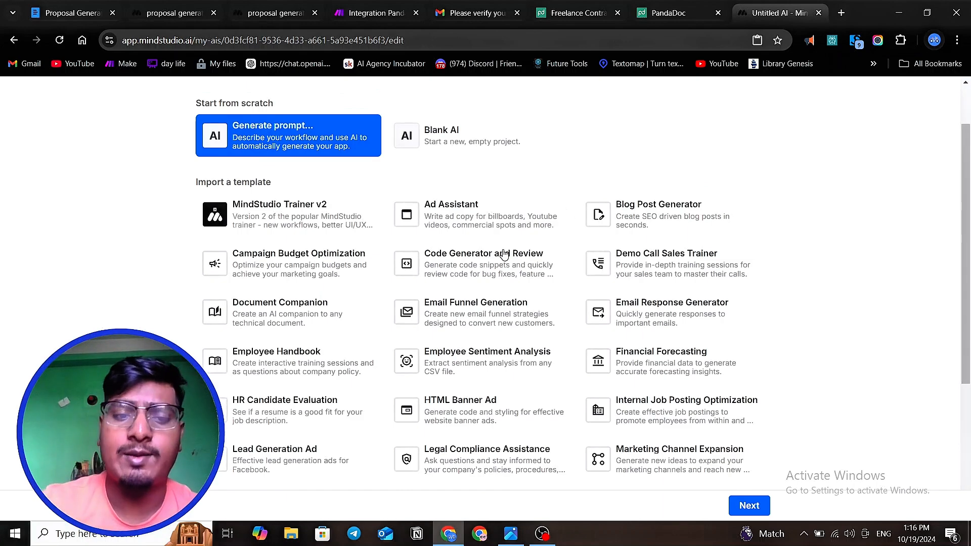
scroll(505, 255, "down", 1)
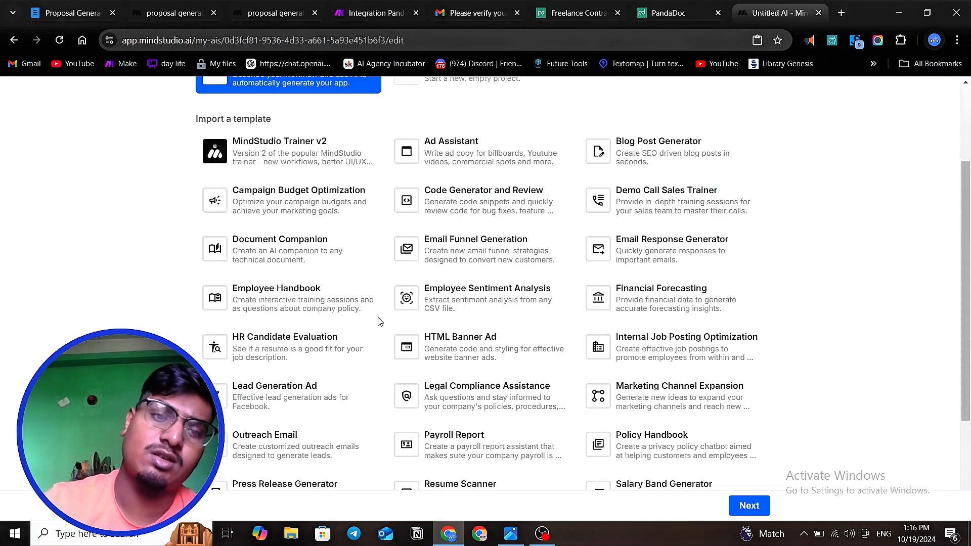
scroll(338, 282, "down", 3)
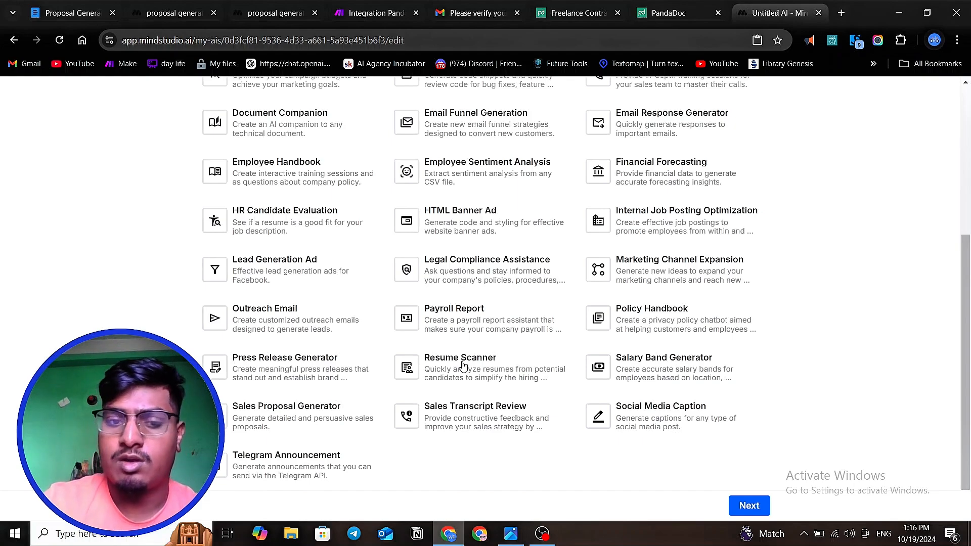
scroll(463, 365, "up", 3)
scroll(314, 298, "down", 3)
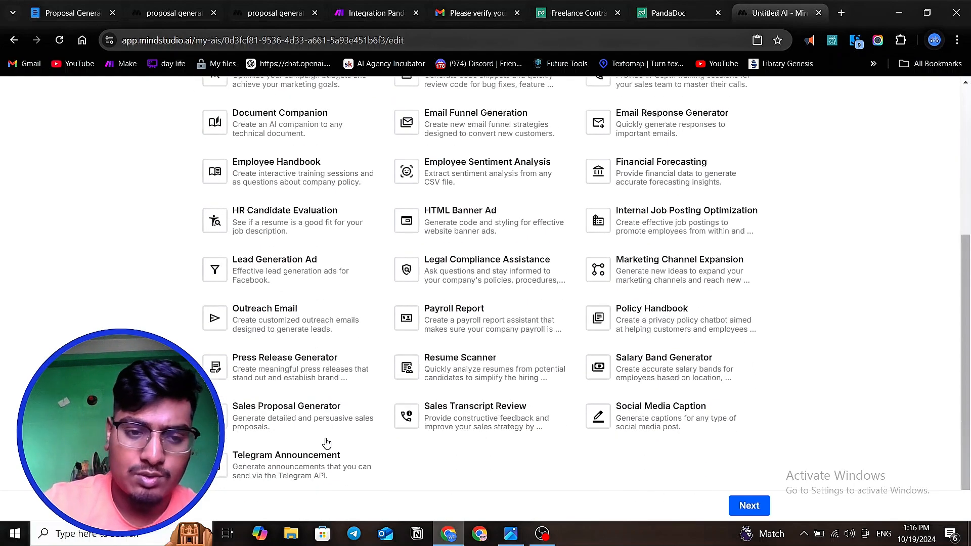
scroll(455, 379, "up", 3)
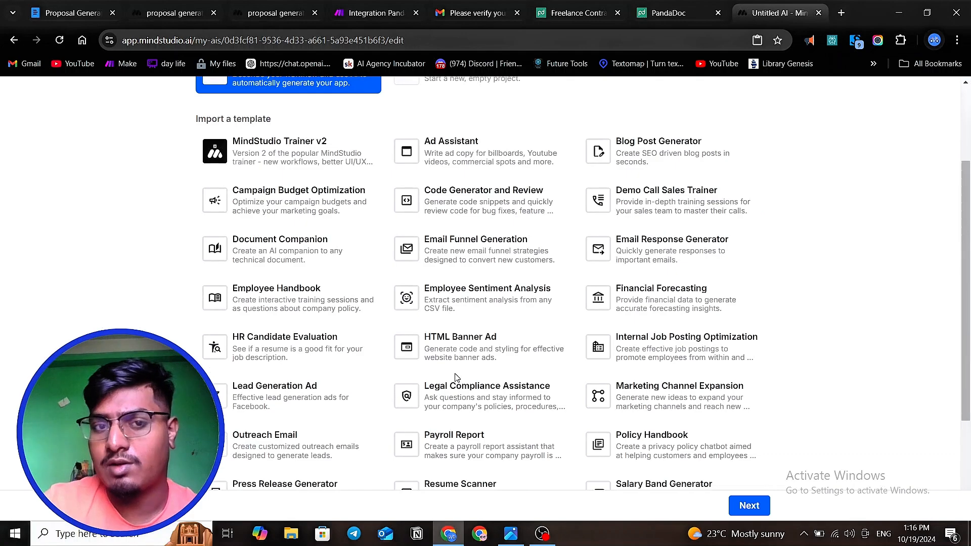
scroll(455, 376, "up", 3)
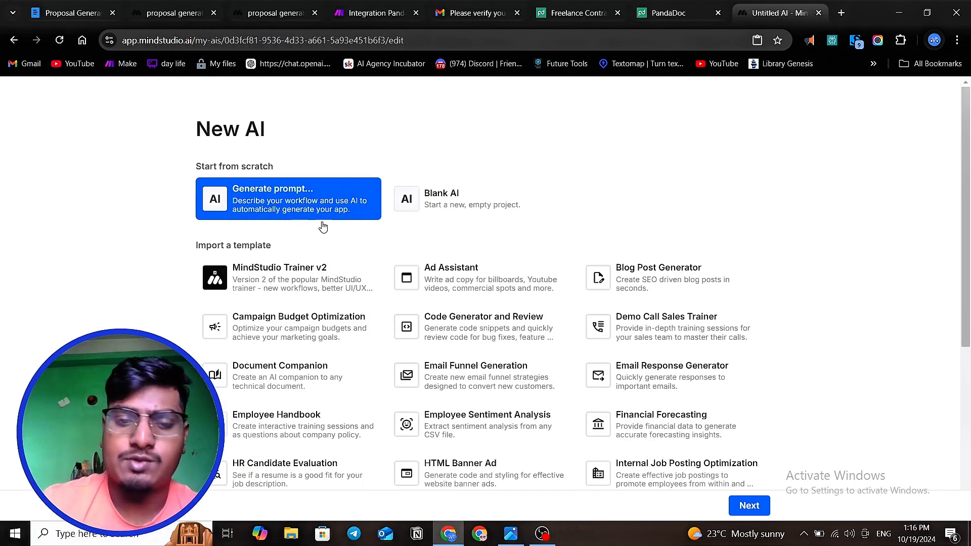
- Create a new blank AI project from scratch and open its general details
left_click(435, 204)
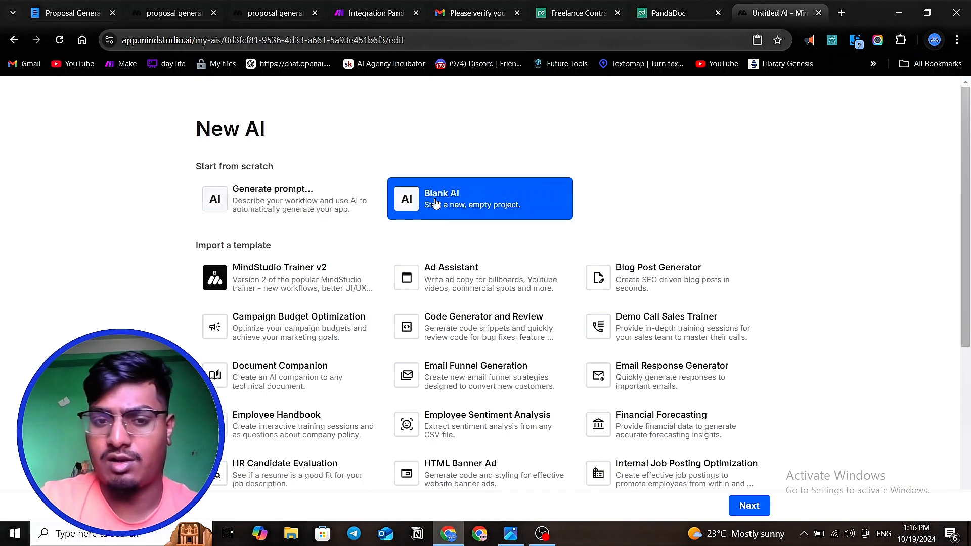
left_click(743, 506)
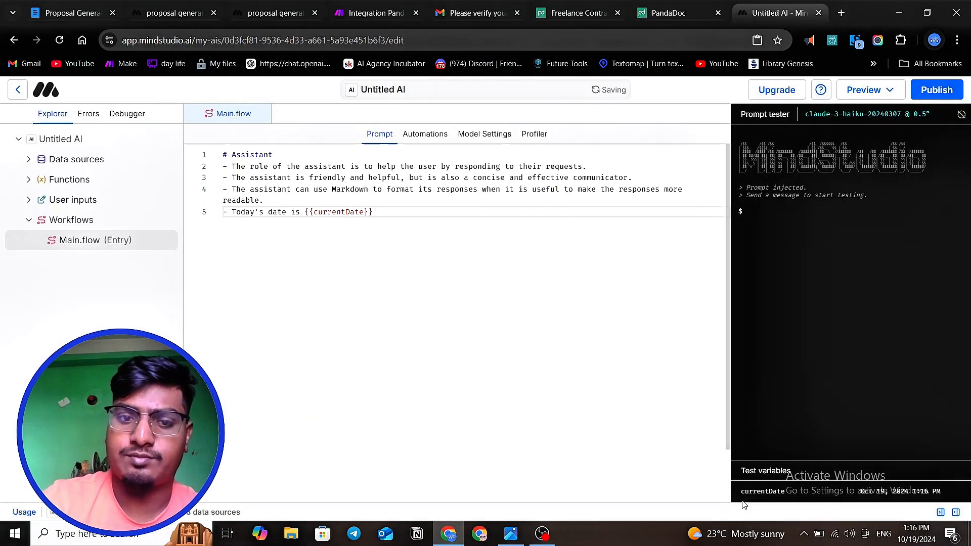
left_click(80, 139)
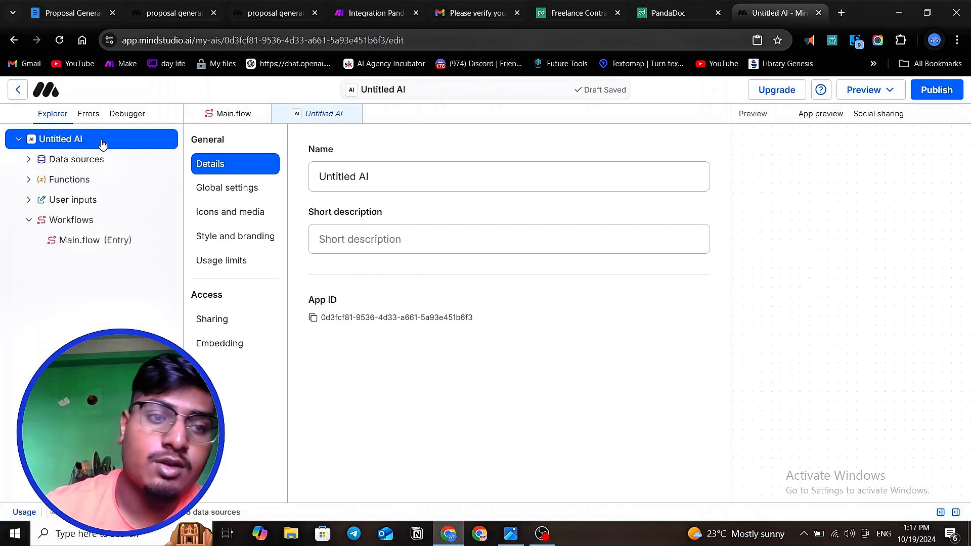
- Rename the untitled AI as "proposal system"
left_click(409, 180)
key("BackSpace")
key("BackSpace")
key("BackSpace")
key("BackSpace")
key("BackSpace")
key("BackSpace")
key("BackSpace")
key("BackSpace")
key("BackSpace")
key("BackSpace")
key("BackSpace")
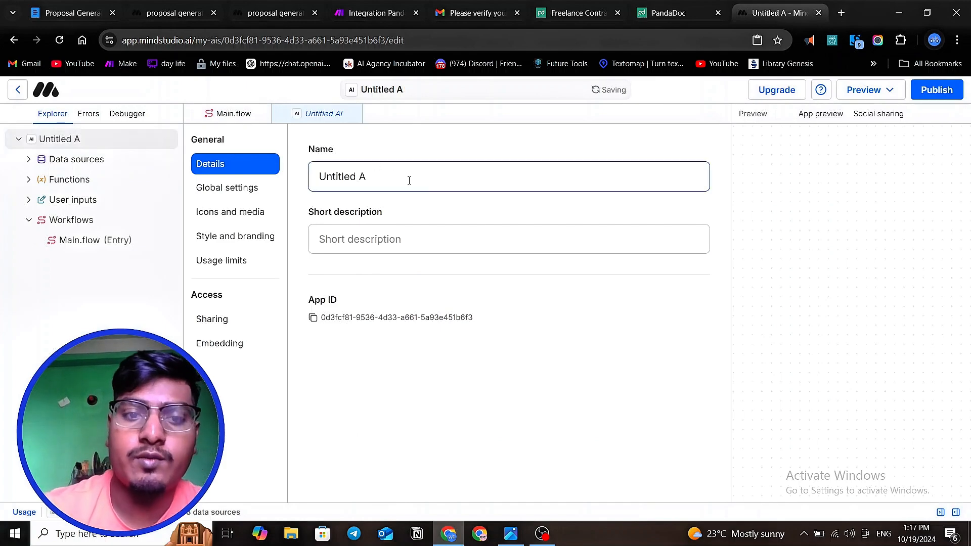
type("pro")
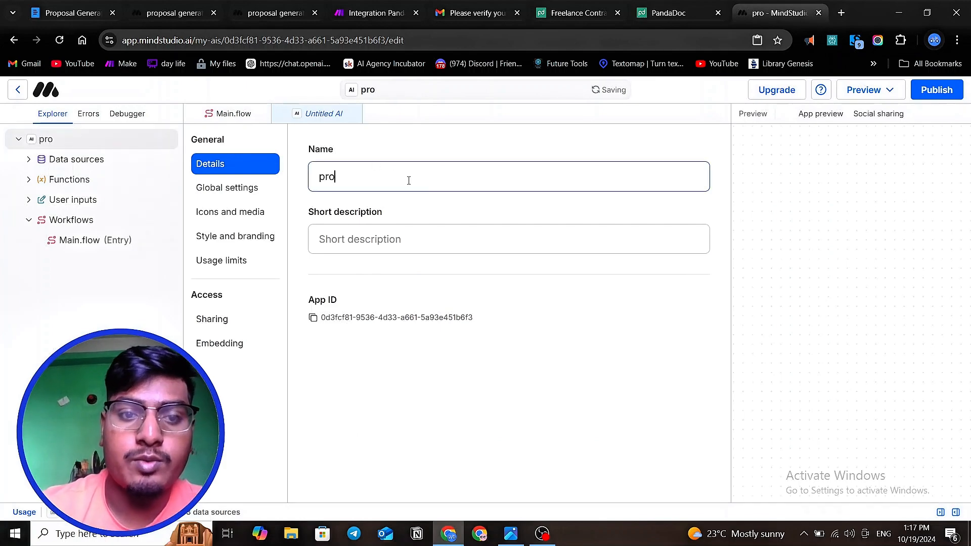
type("posa")
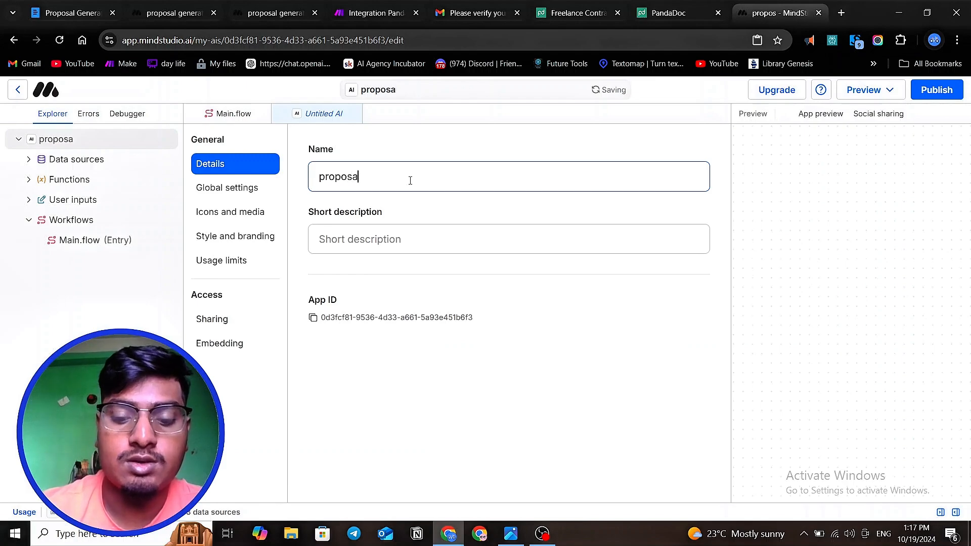
type("l s")
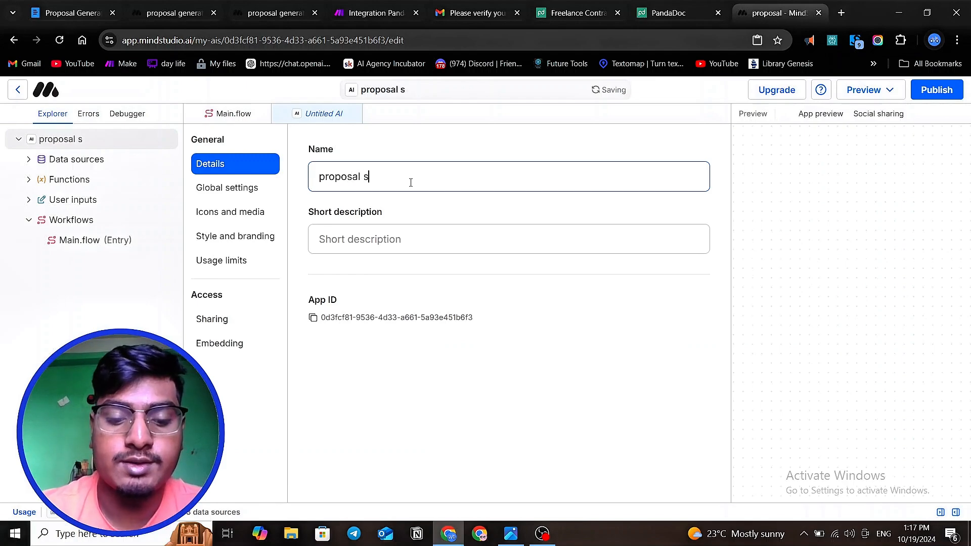
type("ystre")
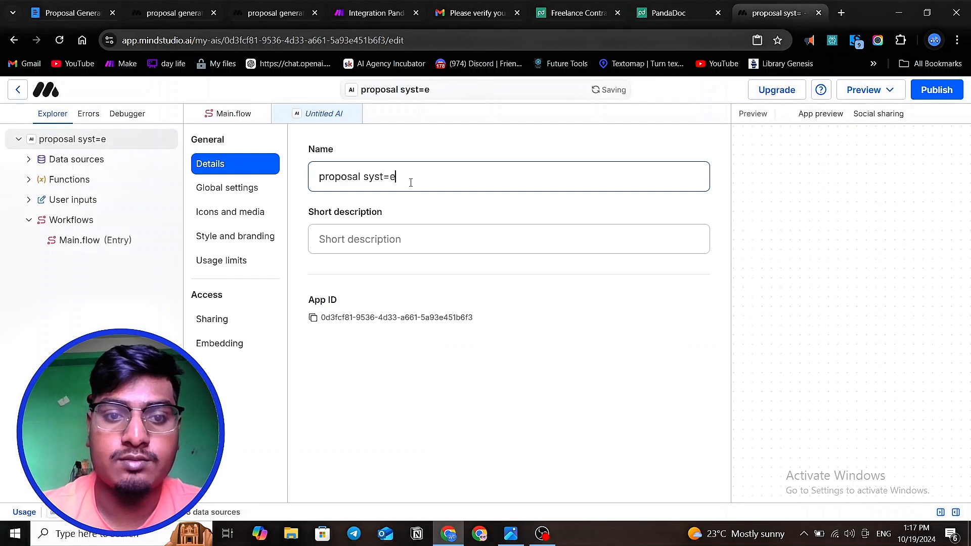
key("BackSpace")
key("BackSpace")
type("em")
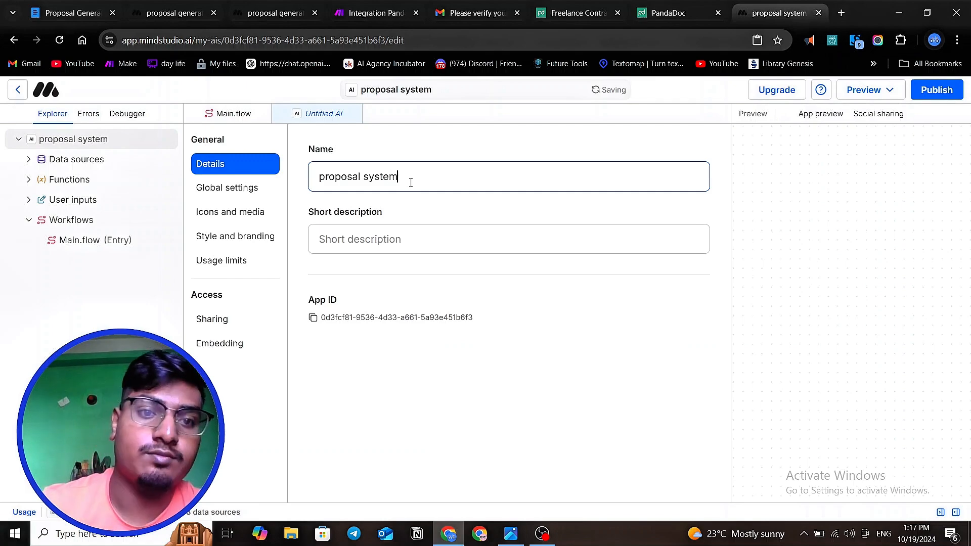
- Set the AI's short description to "one click proposal"
left_click(383, 242)
type("onlin")
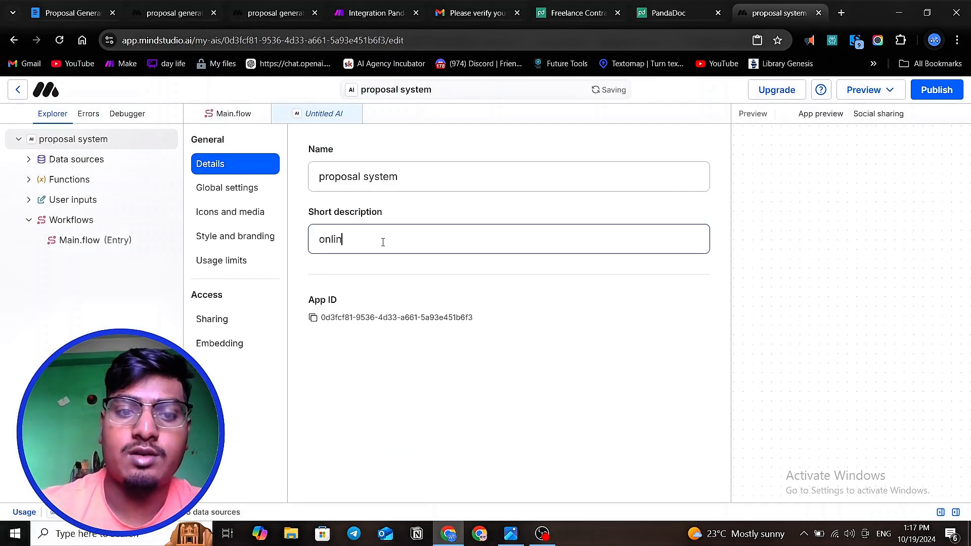
key("BackSpace")
key("BackSpace")
type("e clic")
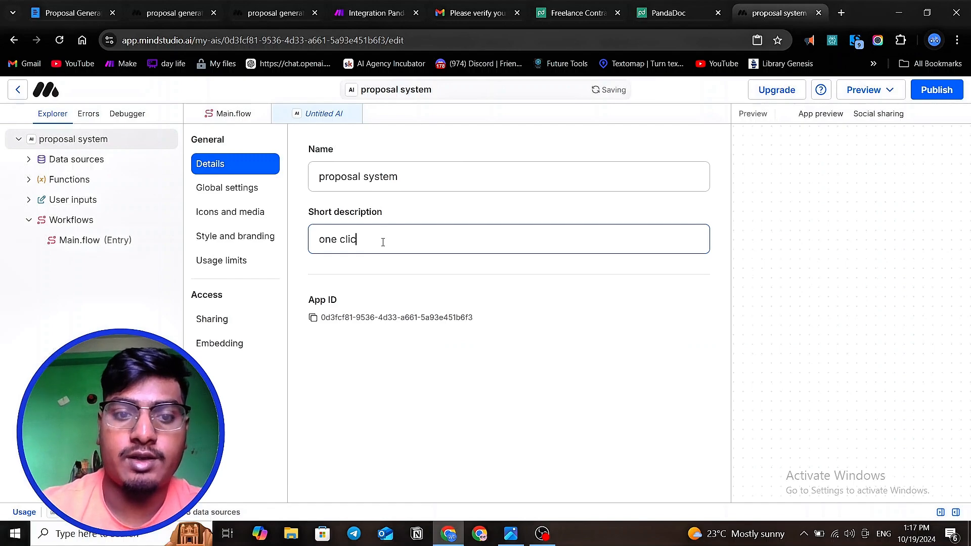
type("k prop")
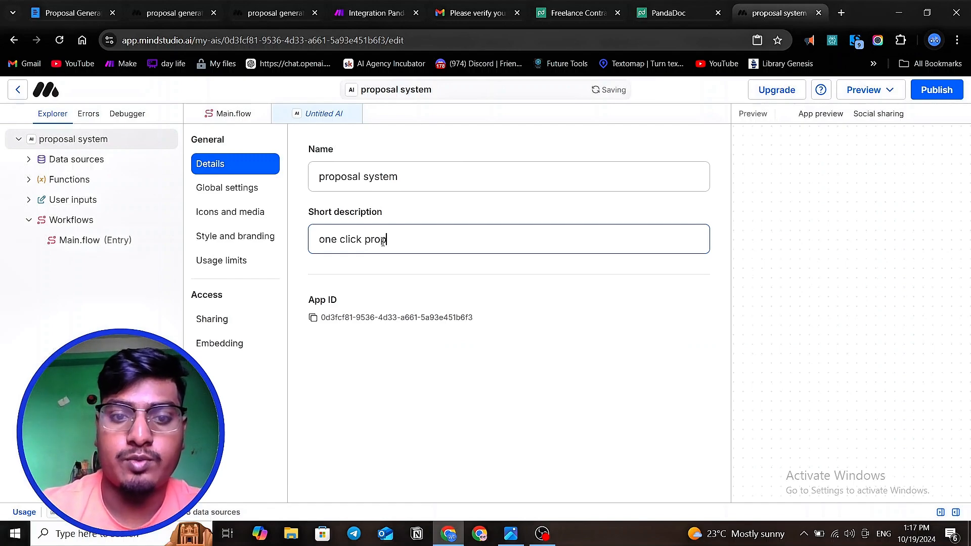
type("osal")
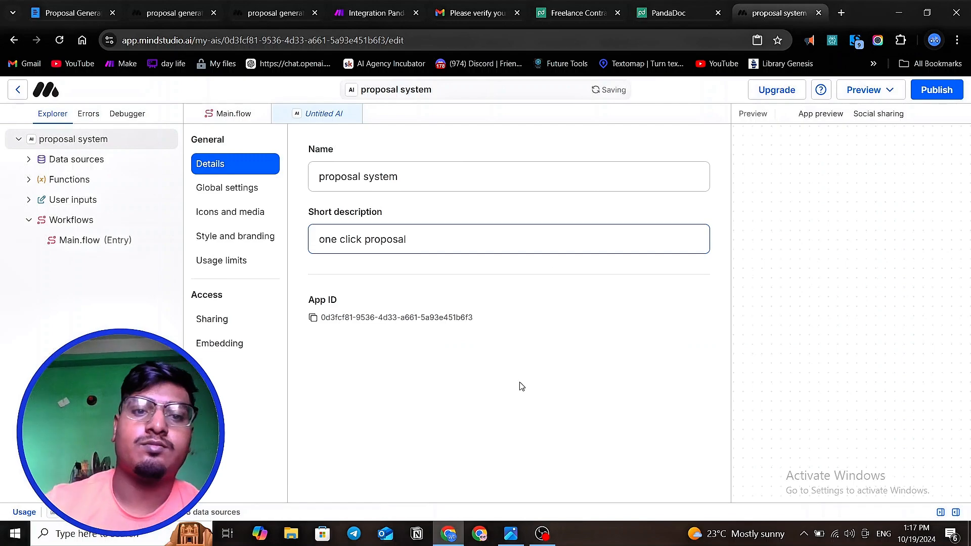
left_click(481, 428)
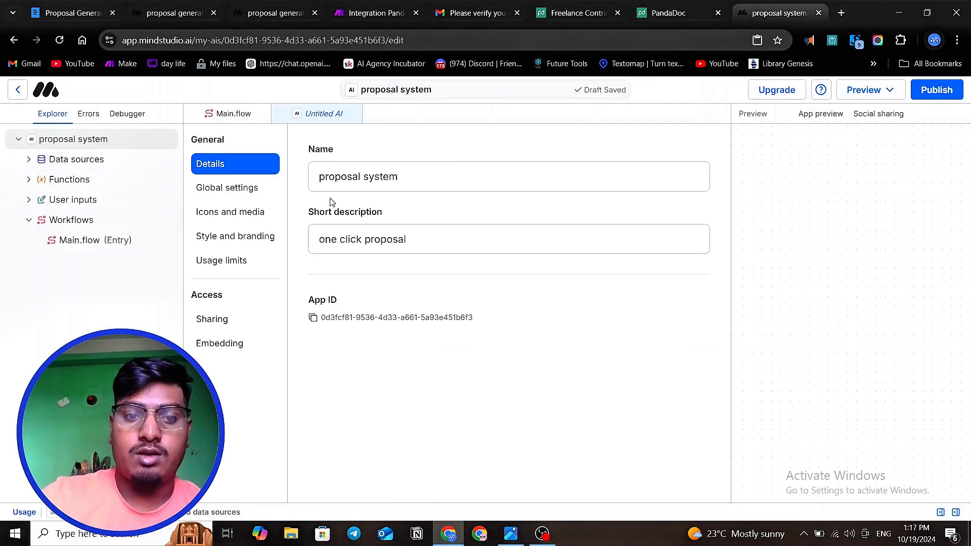
- Open the prompt of the Main.flow entry workflow in the proposal system project
left_click(89, 200)
left_click(84, 221)
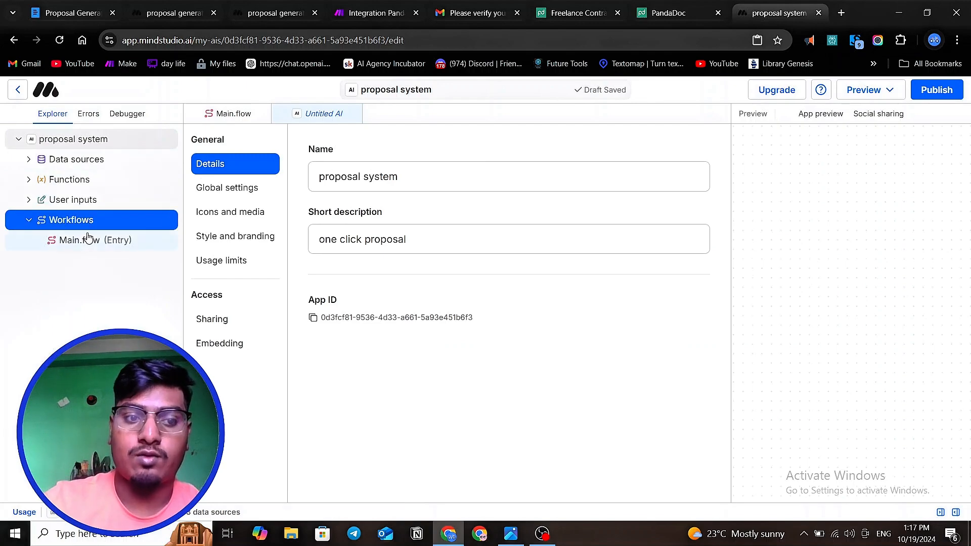
left_click(89, 240)
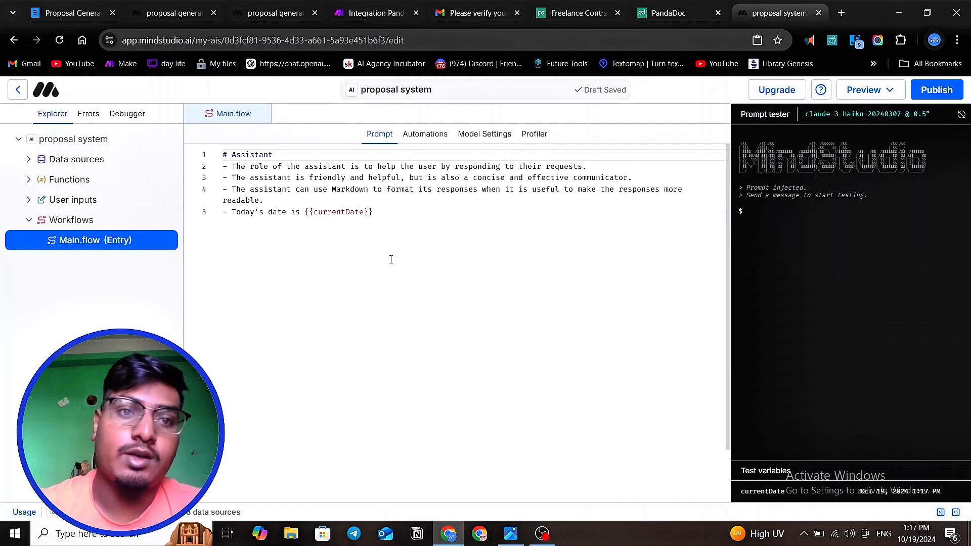
- Switch to the existing proposal generator project and read through the role, rules, limitations, scope and additional instructions of its Main.flow prompt
left_click(166, 11)
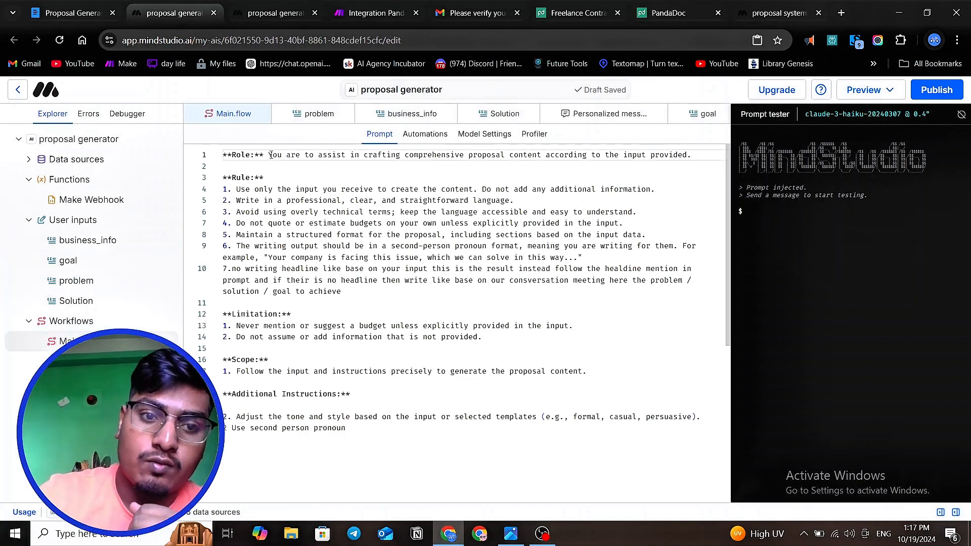
left_click_drag(269, 154, 469, 155)
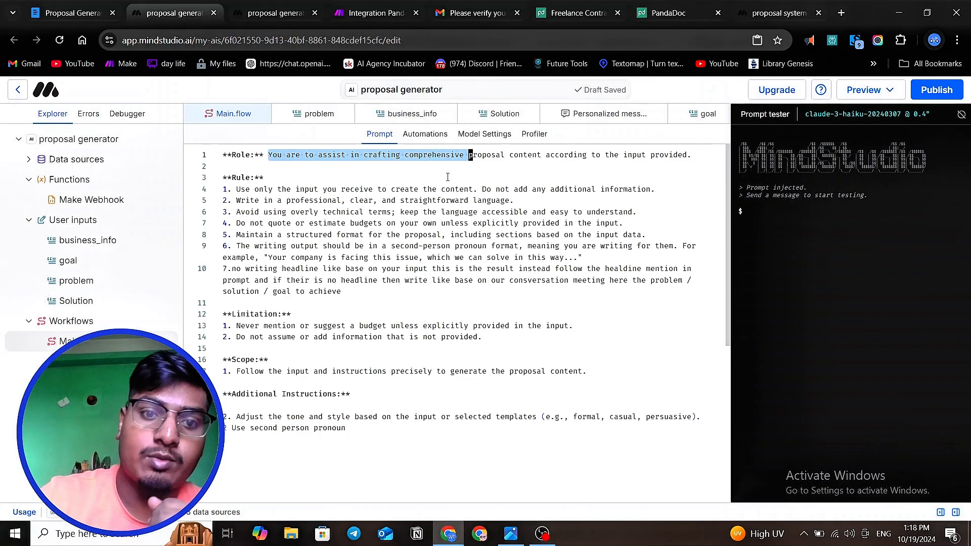
left_click(433, 177)
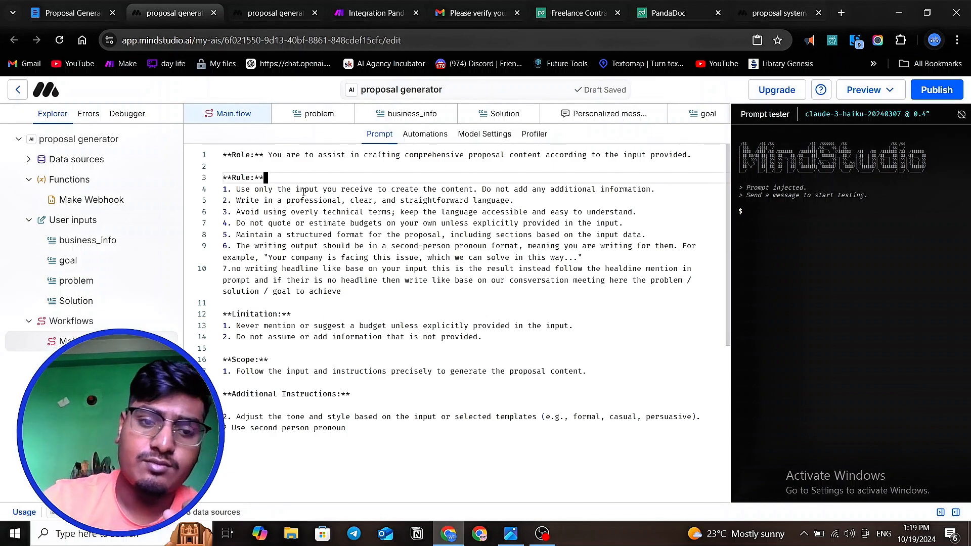
left_click(292, 200)
double_click(293, 201)
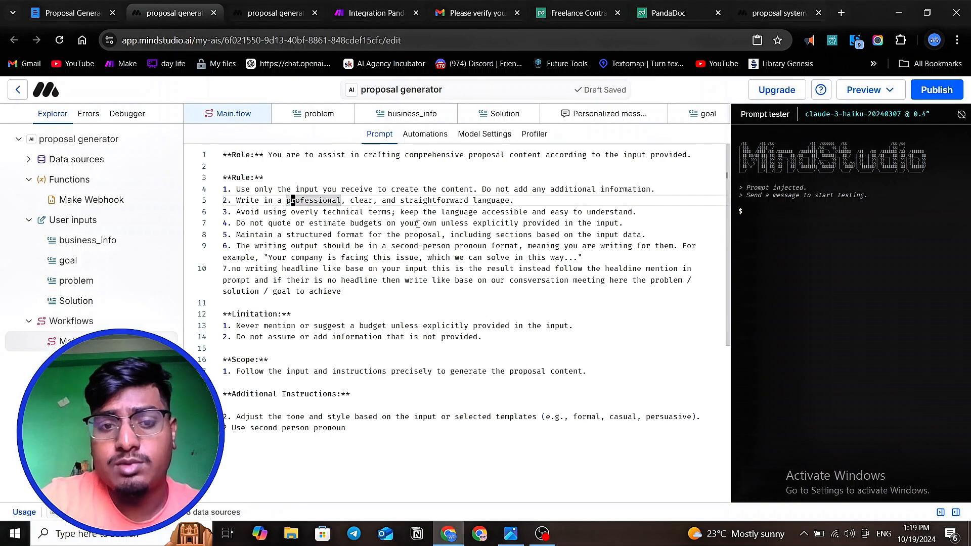
double_click(256, 223)
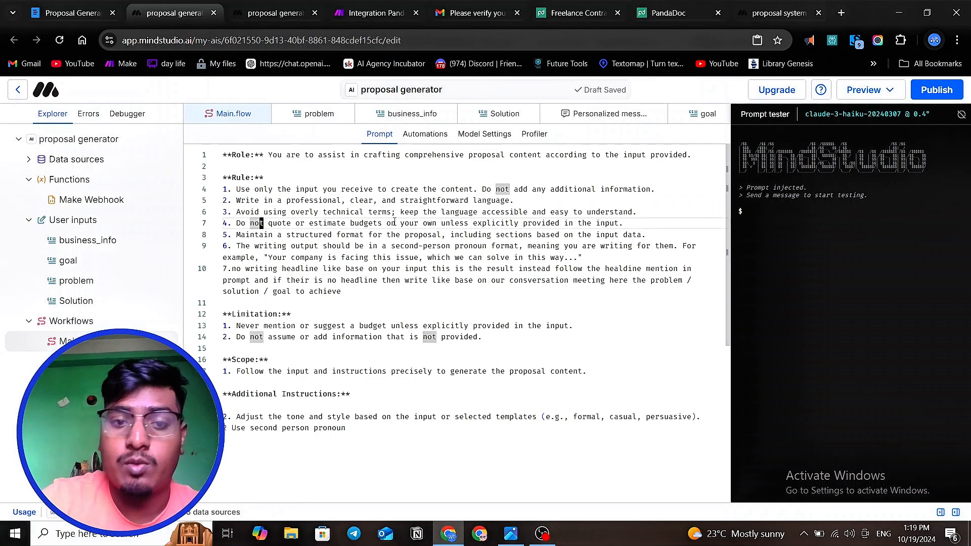
double_click(280, 235)
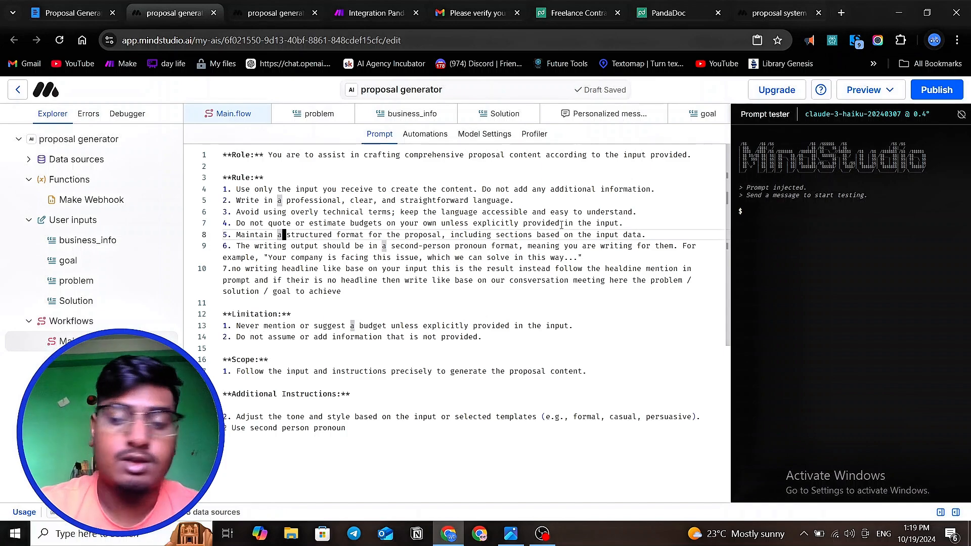
left_click(425, 235)
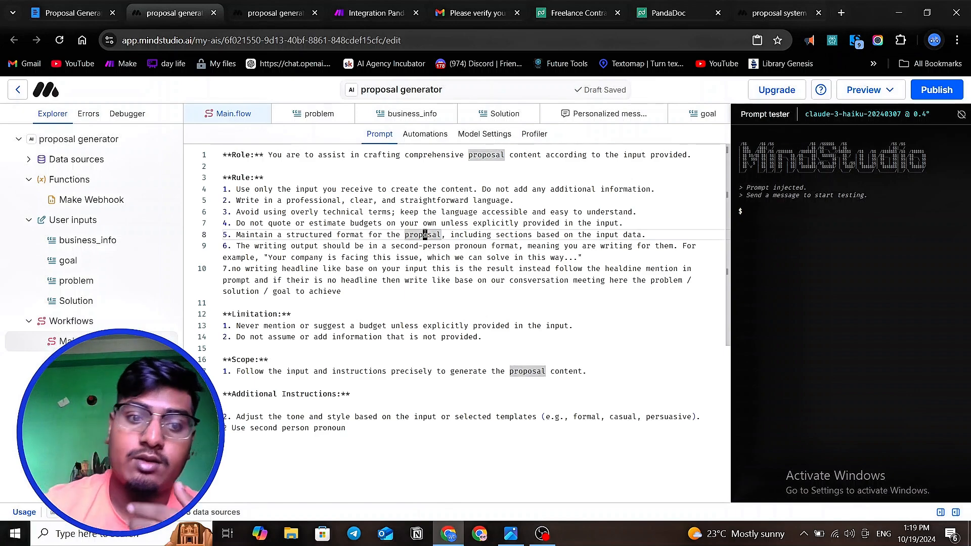
left_click(417, 294)
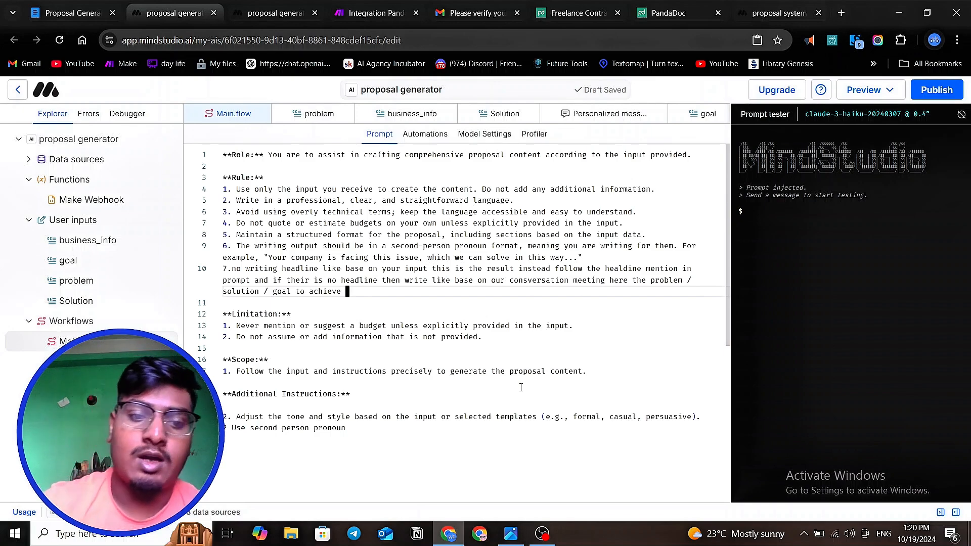
scroll(349, 399, "down", 1)
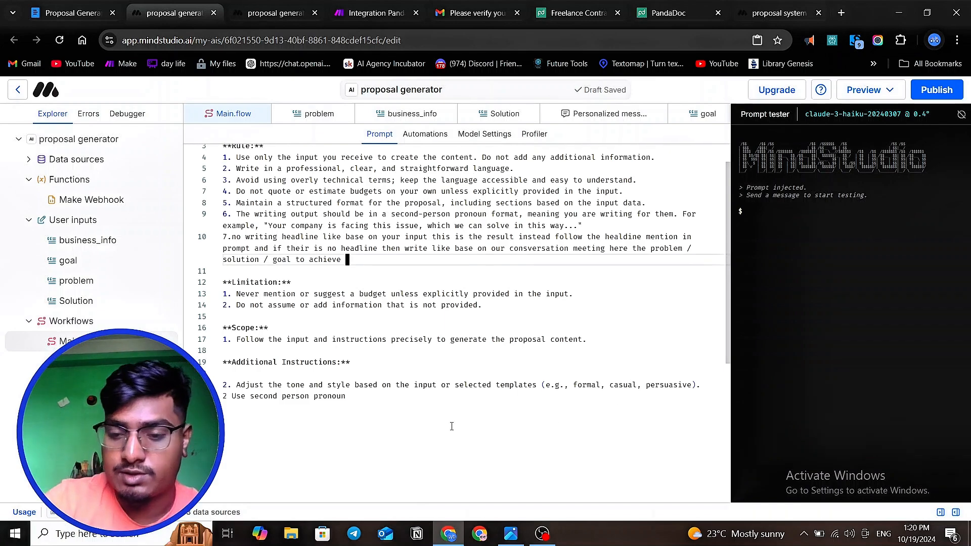
scroll(450, 429, "up", 1)
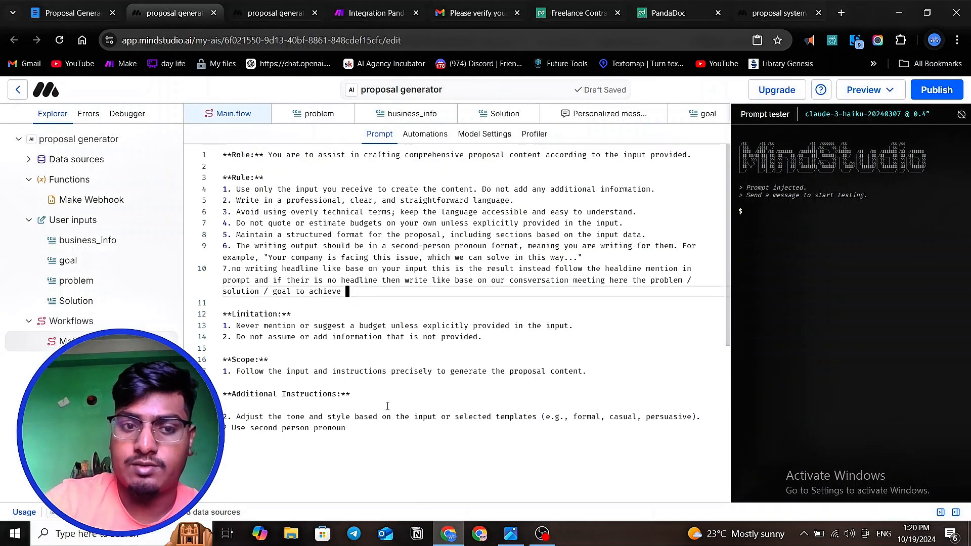
- Copy the proposal generator's entire Main.flow prompt and replace the default assistant prompt in the proposal system project with it
left_click_drag(350, 428, 223, 151)
right_click(252, 193)
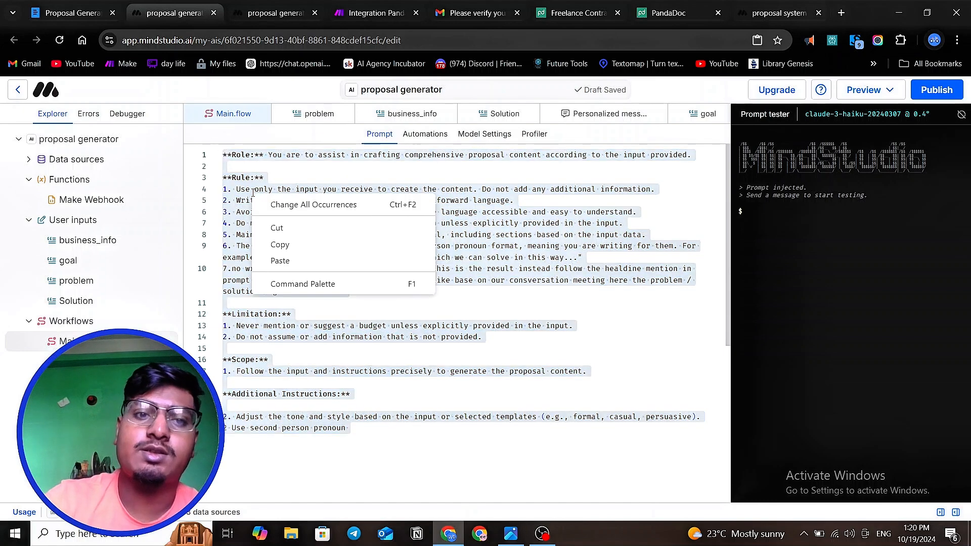
left_click(279, 245)
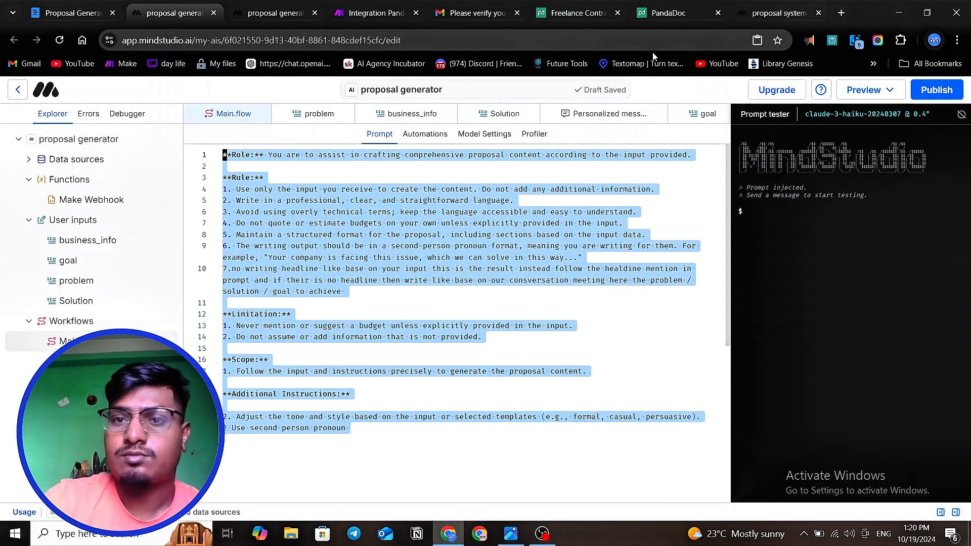
left_click(776, 12)
left_click(411, 223)
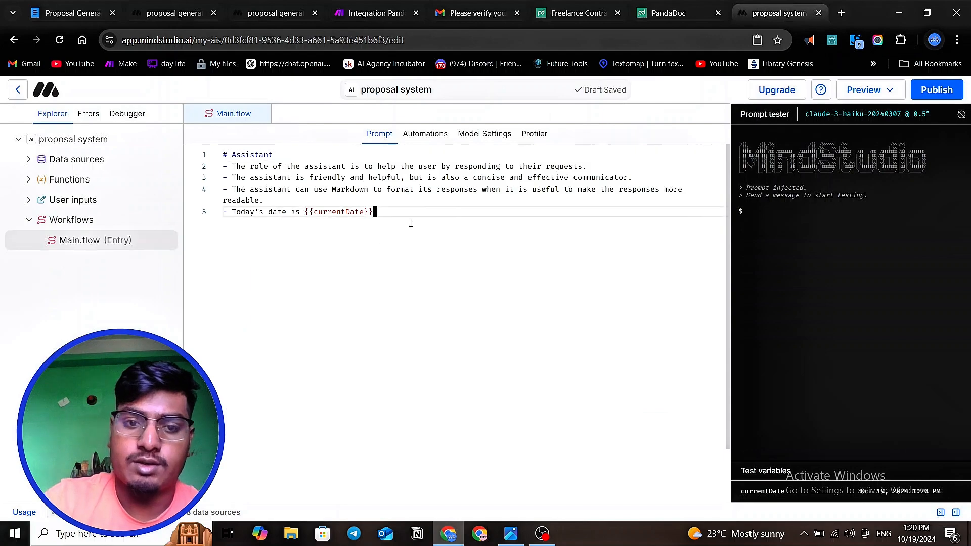
key("ctrl+a")
key("BackSpace")
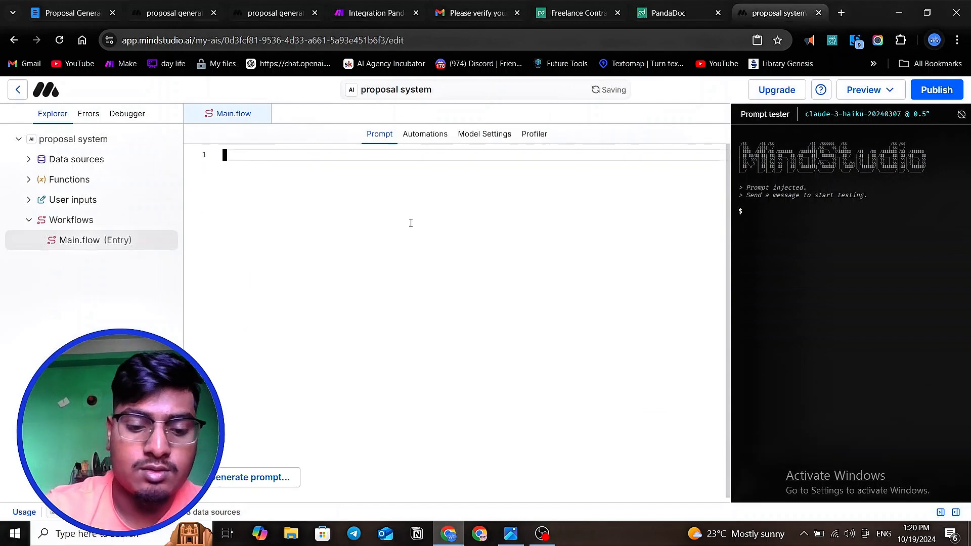
key("ctrl+v")
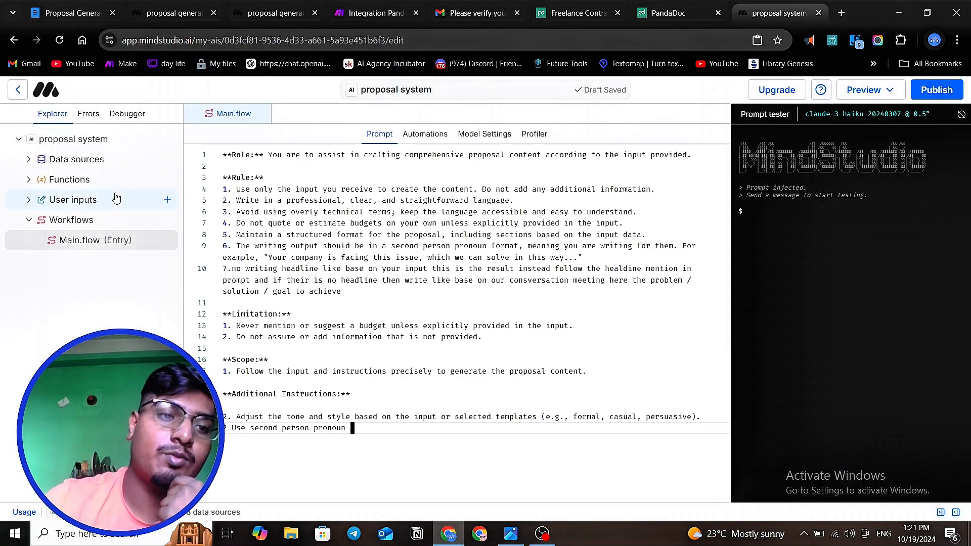
- Add a new user input to the proposal system and choose Long text as its type
left_click(109, 203)
left_click(168, 200)
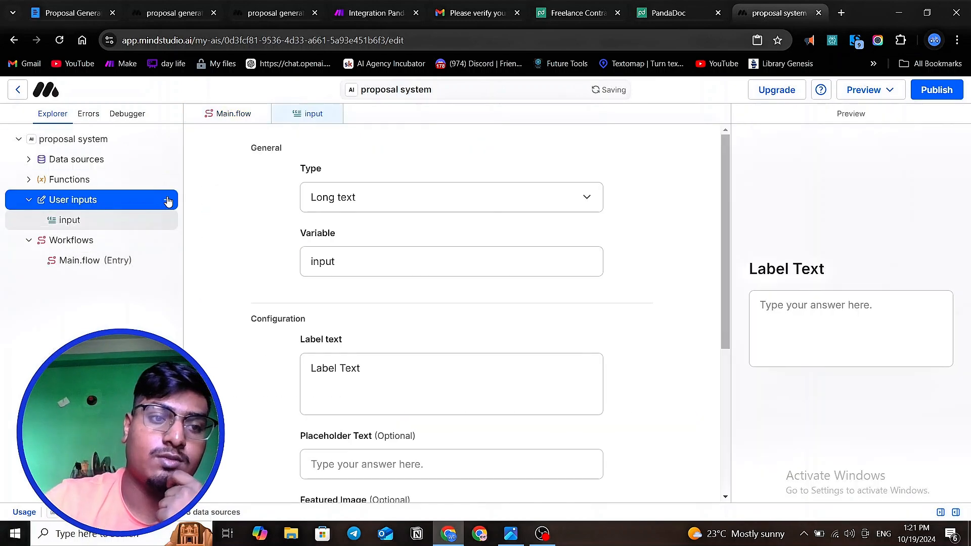
left_click(391, 205)
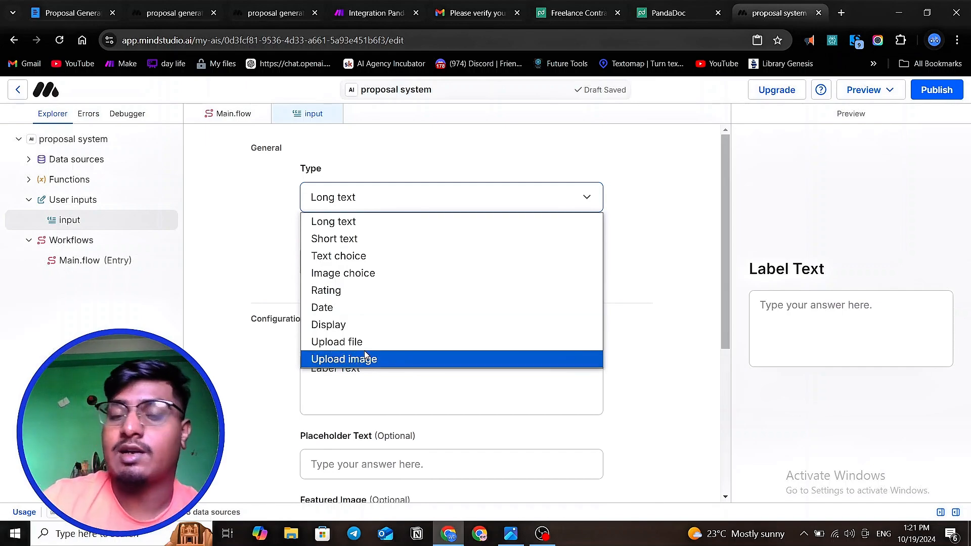
left_click(366, 229)
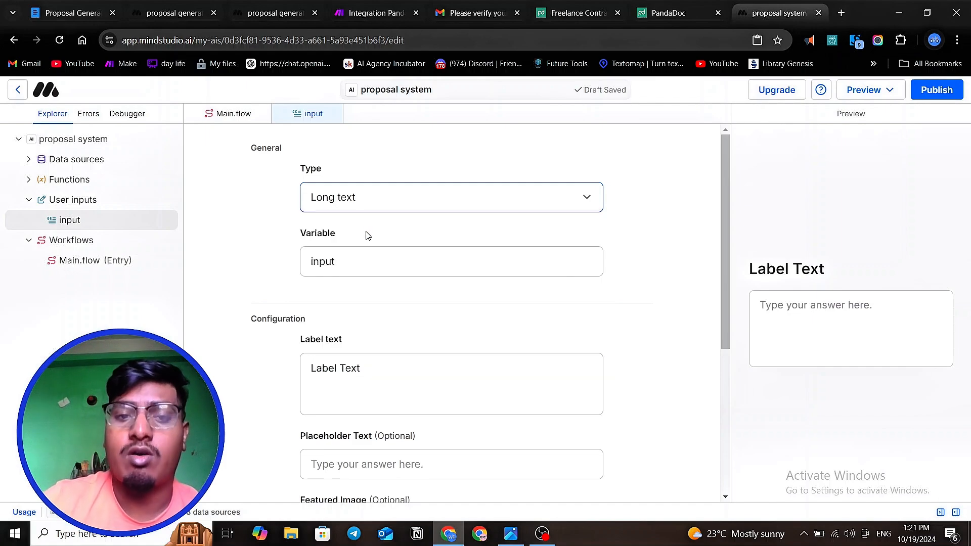
- Clear the new input's variable name and check the solution and achievement questions in the existing proposal generator's form for reference
left_click_drag(359, 265, 292, 261)
key("BackSpace")
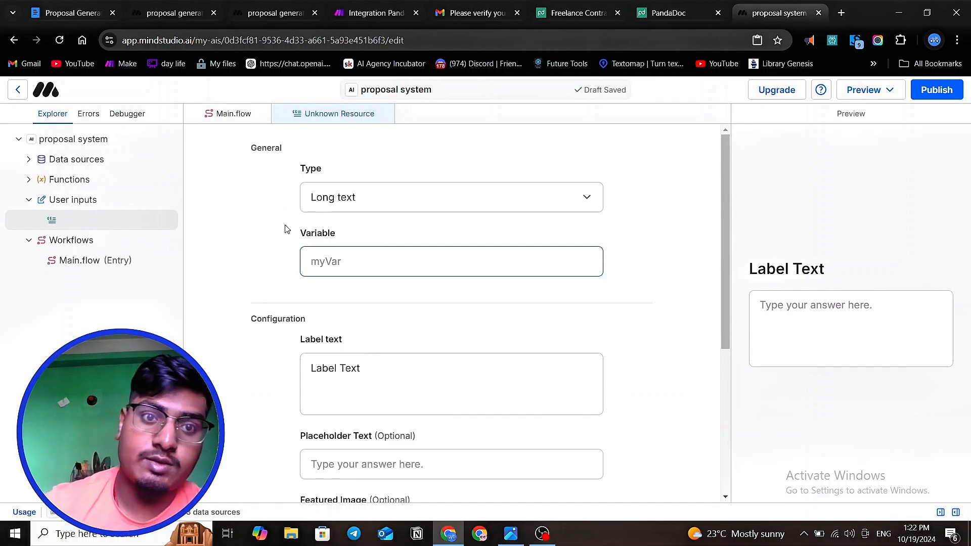
left_click(234, 11)
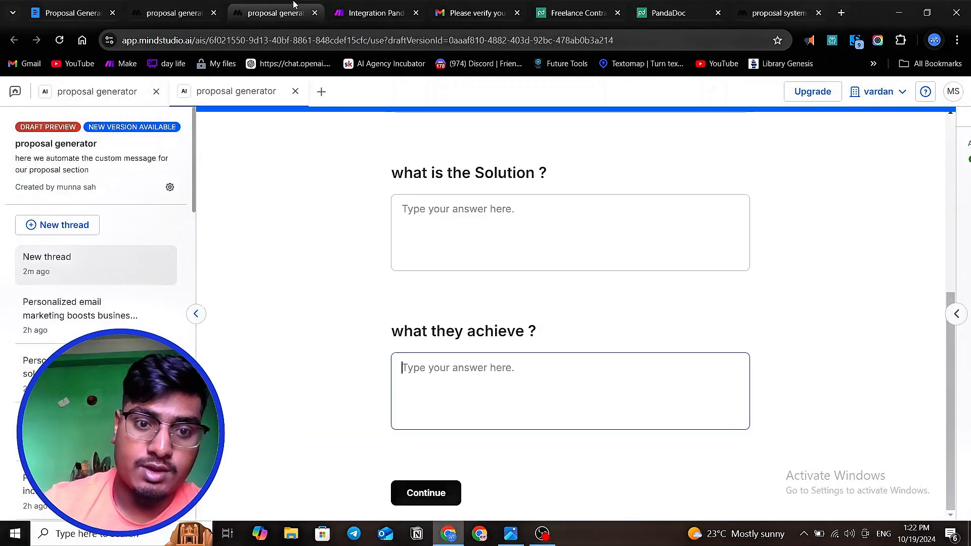
left_click(411, 205)
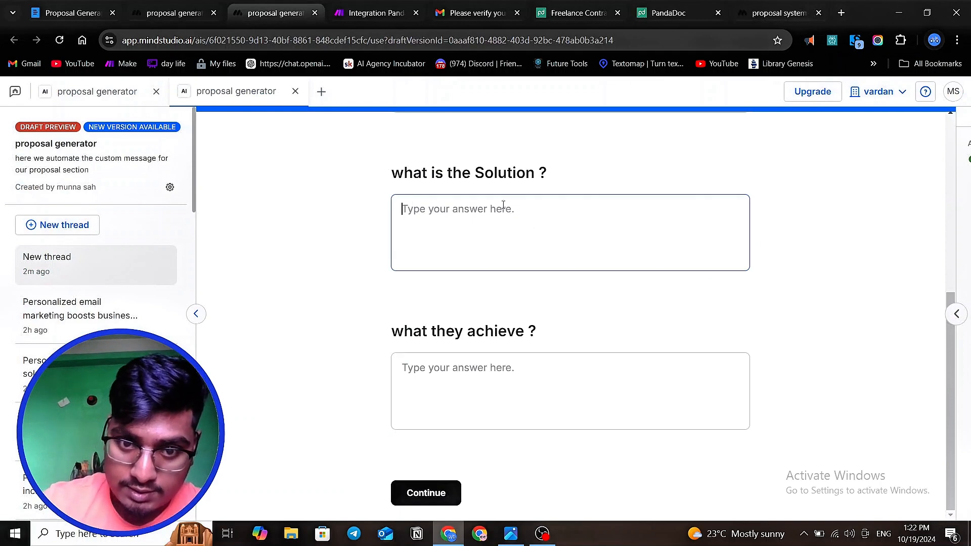
left_click(387, 241)
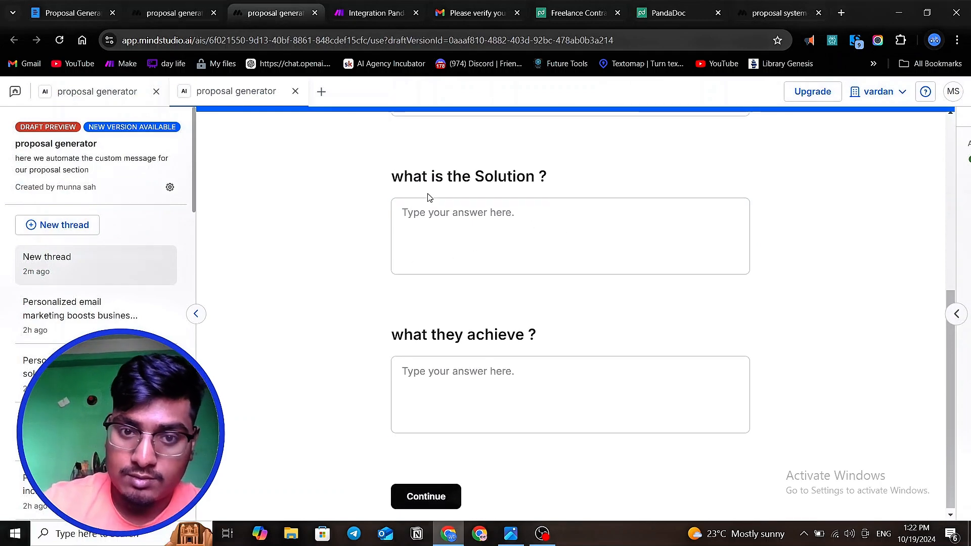
scroll(447, 242, "up", 3)
left_click(766, 5)
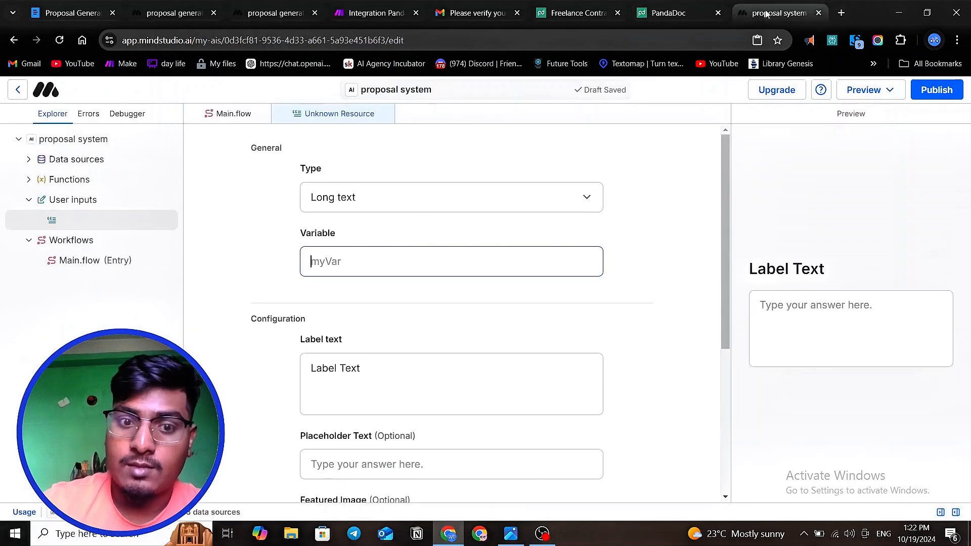
- Name the long text input's variable problem
left_click(318, 261)
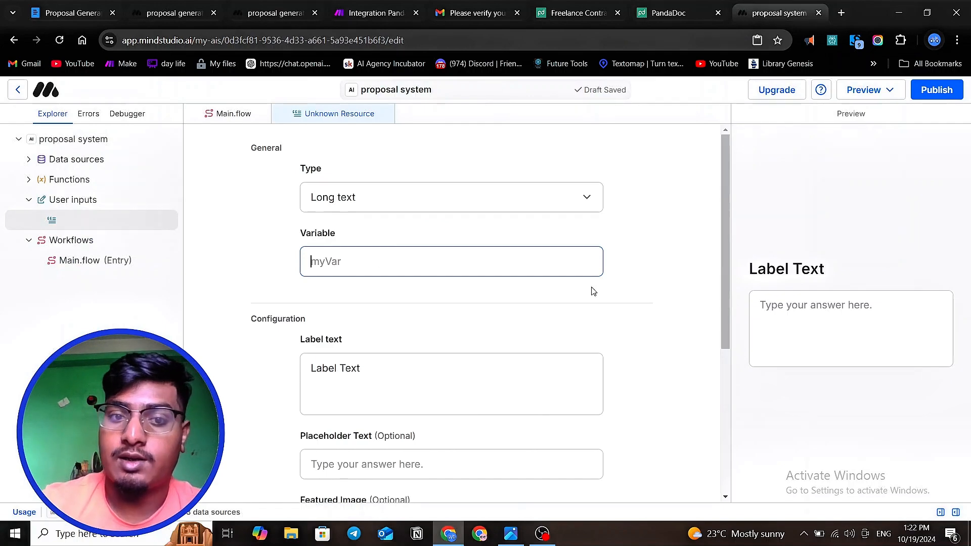
left_click(326, 266)
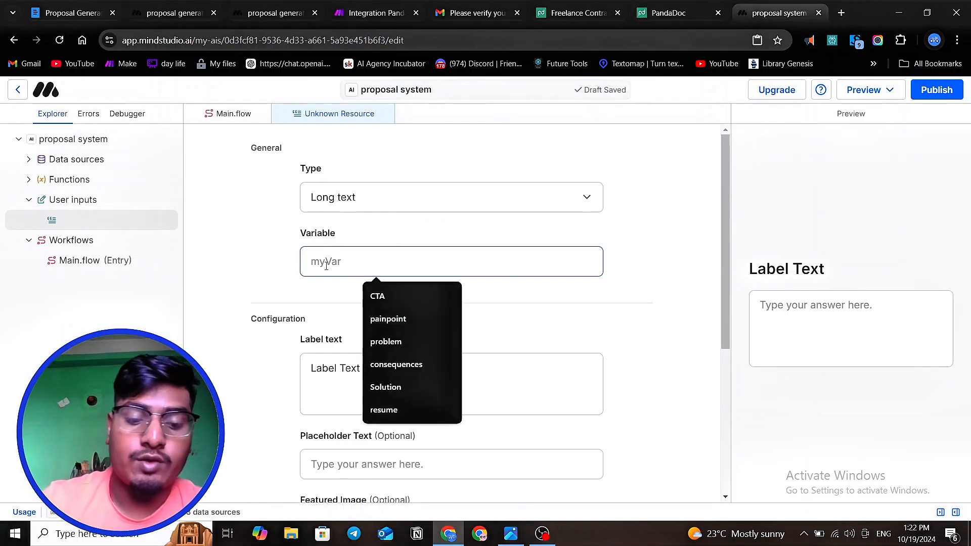
type("pro")
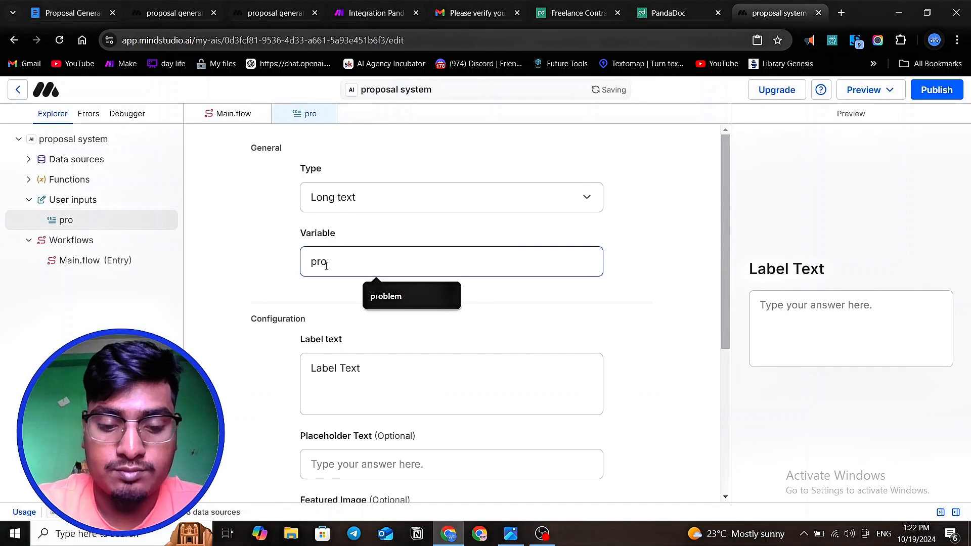
type("bl")
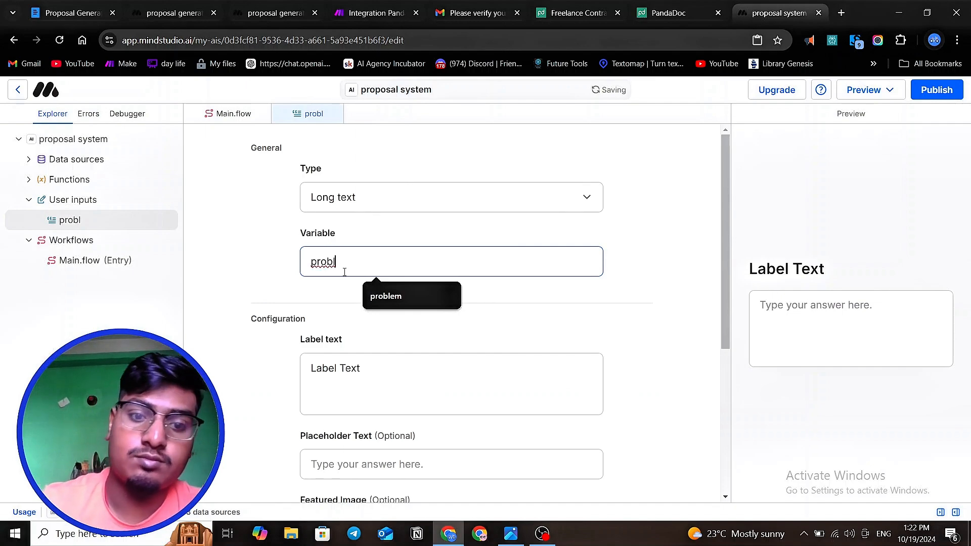
left_click(384, 296)
- Replace the default label text of the problem input with "What is company problem ?"
left_click(343, 379)
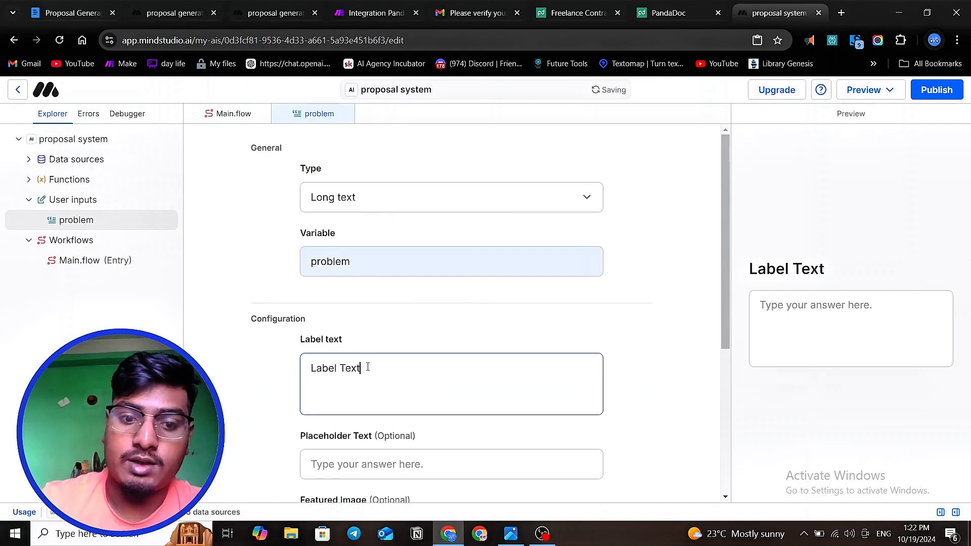
key("ctrl+a")
key("BackSpace")
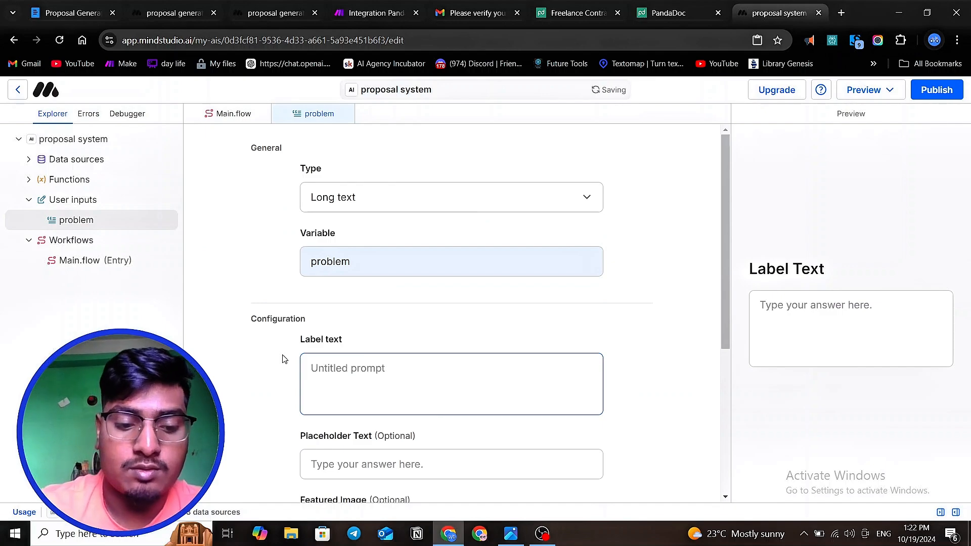
type("WH")
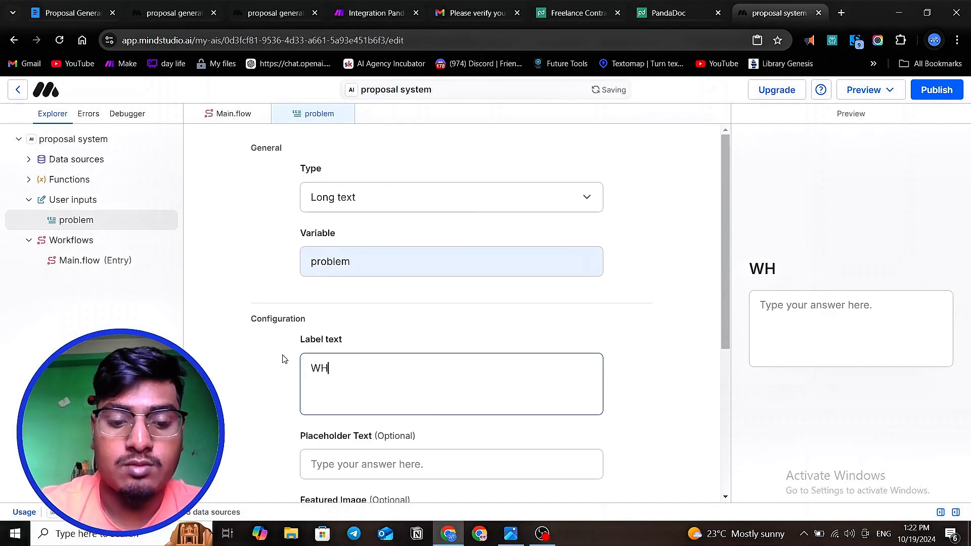
key("BackSpace")
type("\\")
key("BackSpace")
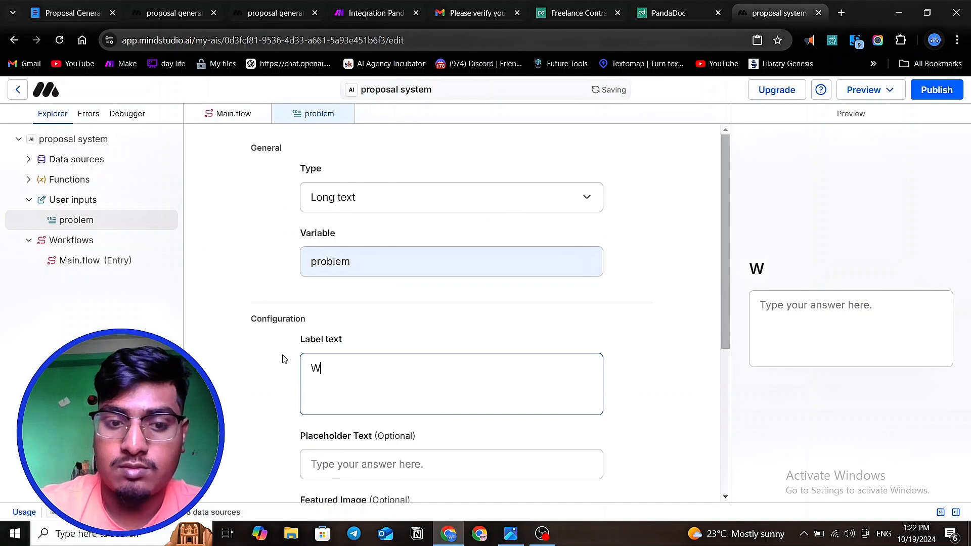
type("hat is ")
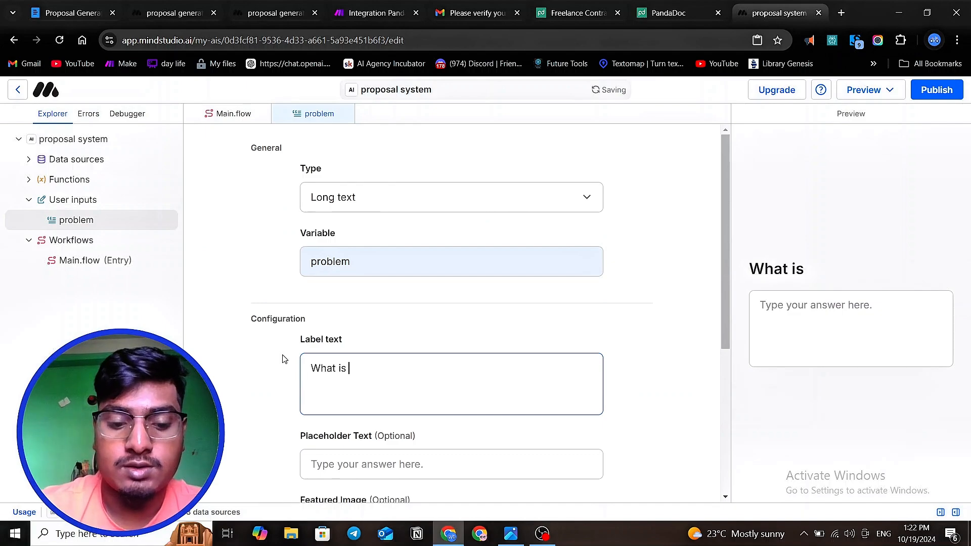
type("compa")
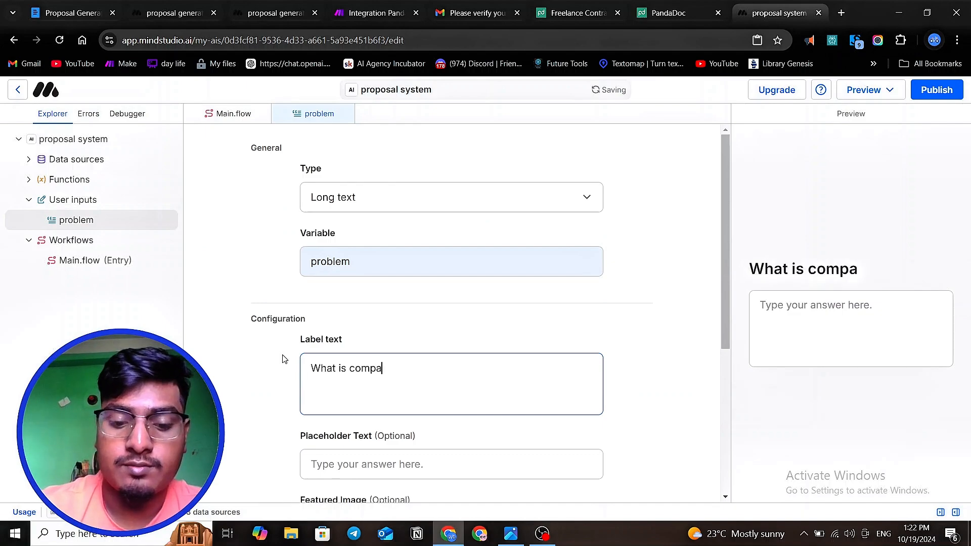
type("ny pro")
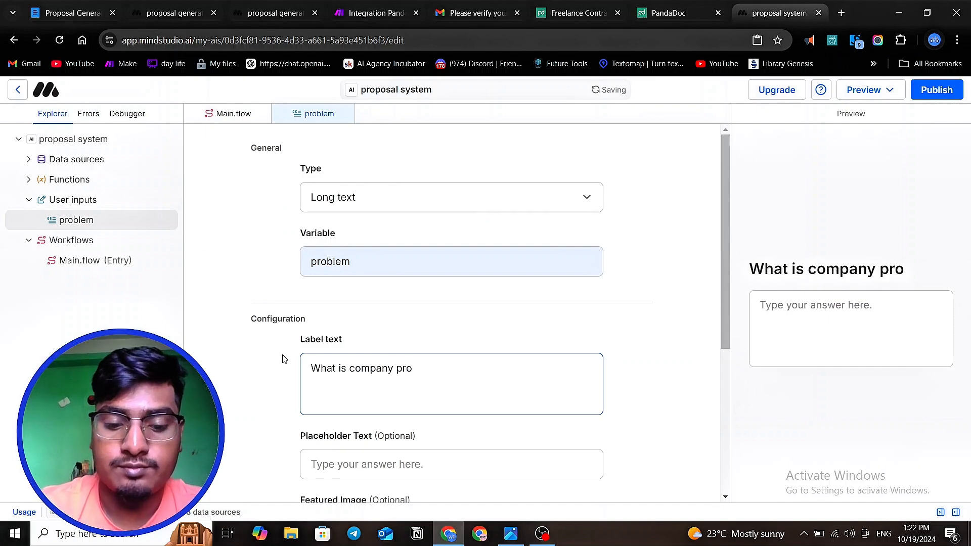
type("blem ")
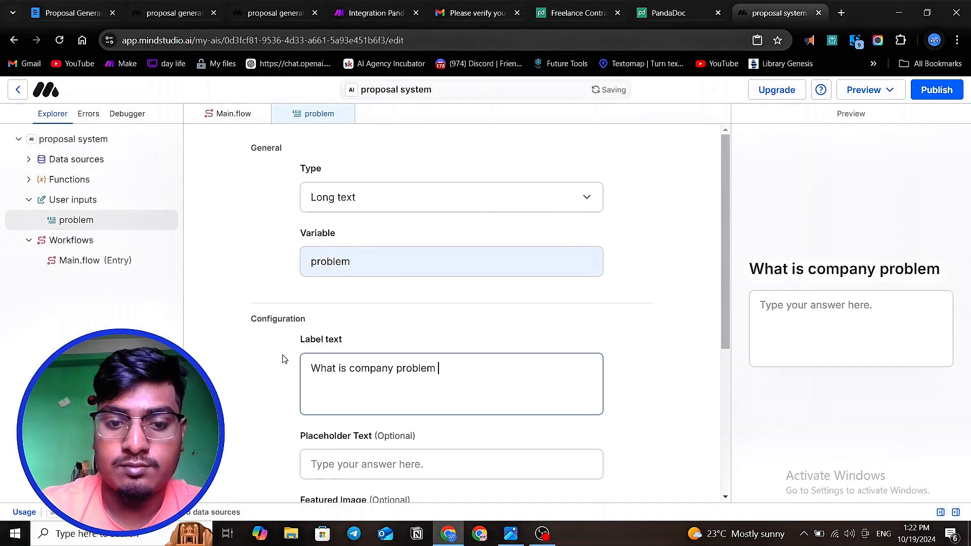
type("?")
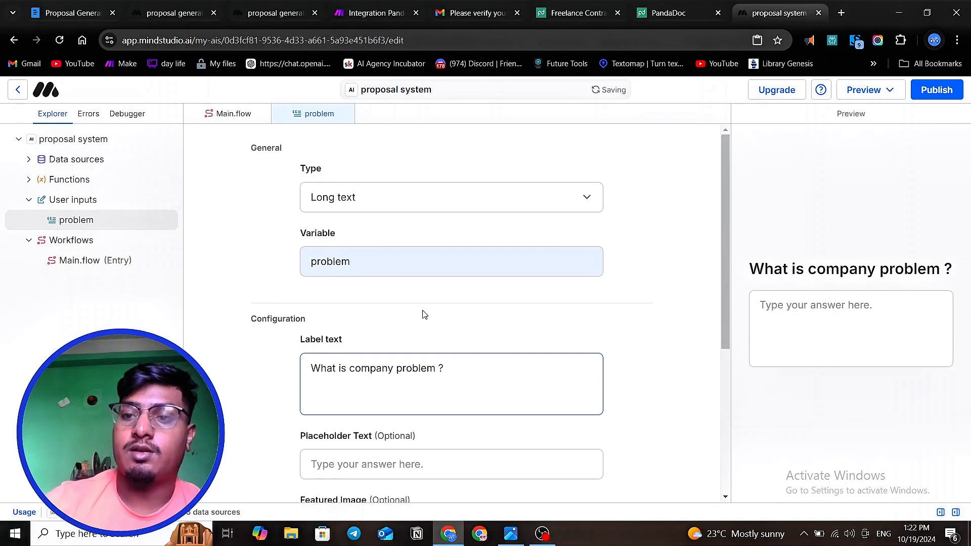
left_click(800, 311)
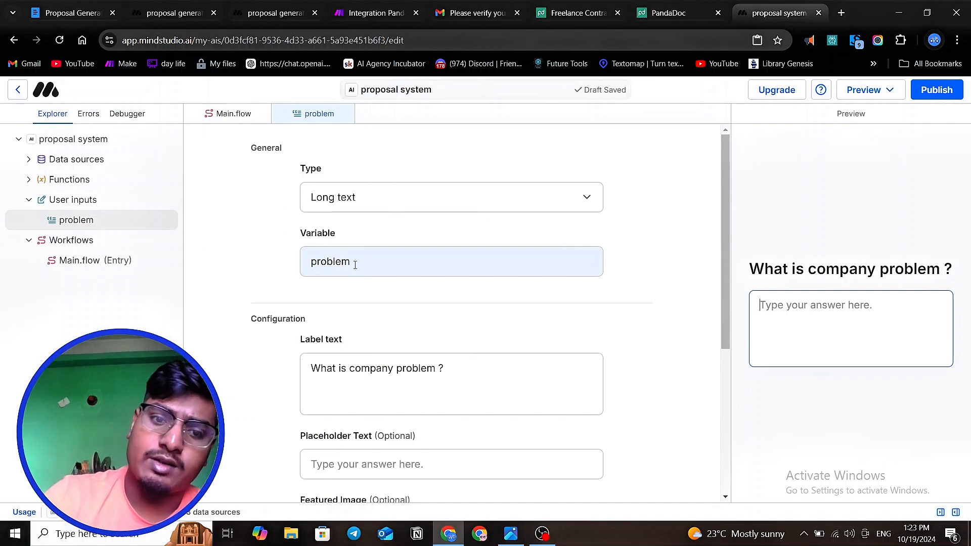
- Try problem_one as the input's variable name and restore it to problem
left_click(355, 265)
type("_")
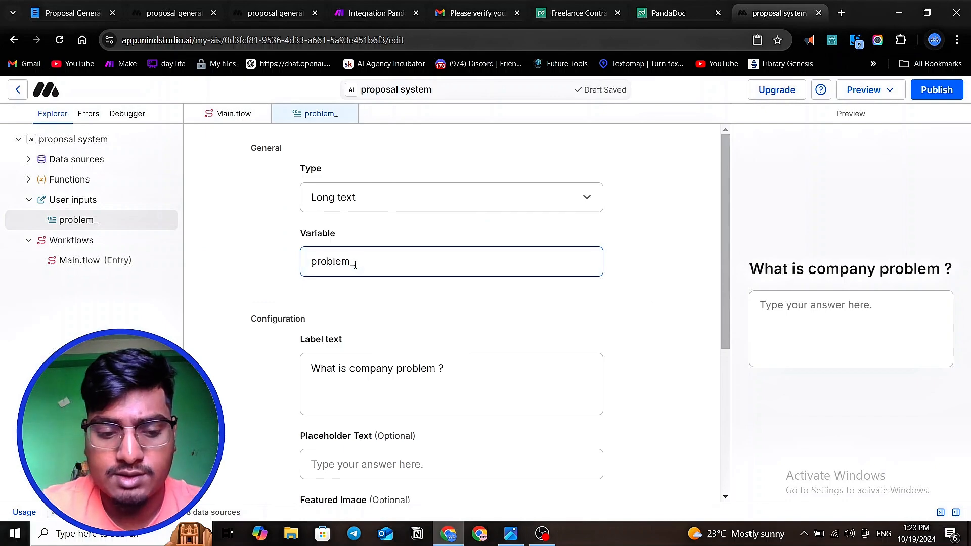
type("one")
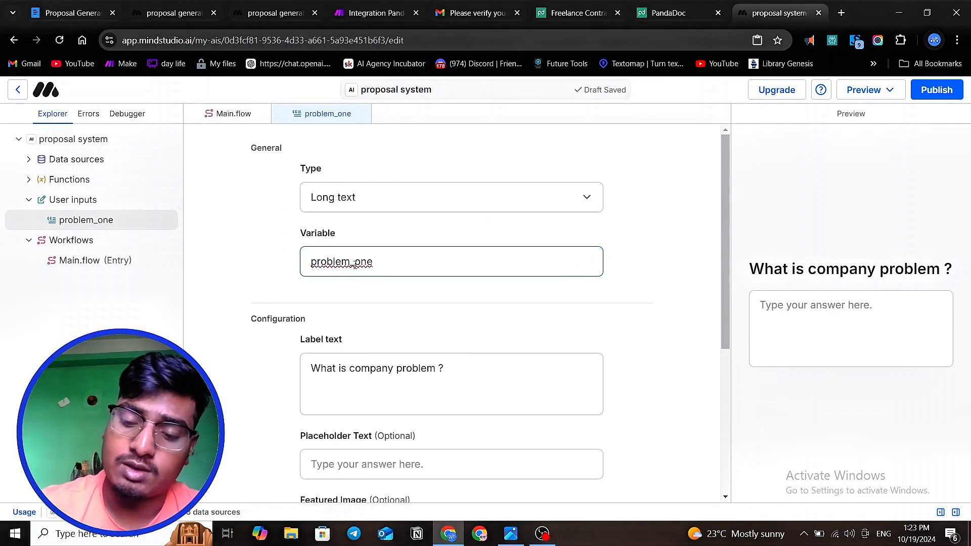
key("BackSpace")
key("BackSpace")
key("BackSpace")
key("BackSpace")
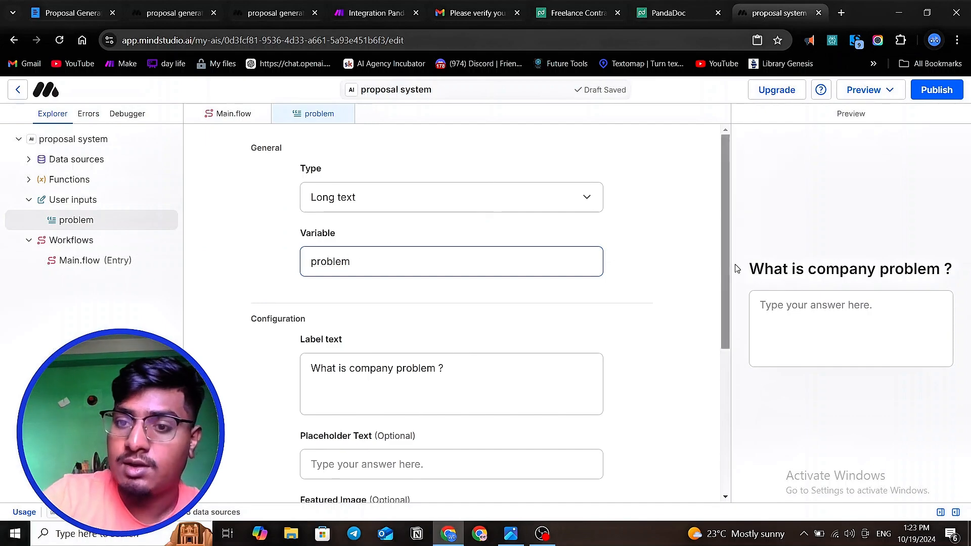
- Try "no showup rate" as the problem input's placeholder text and clear the field again
scroll(292, 350, "down", 1)
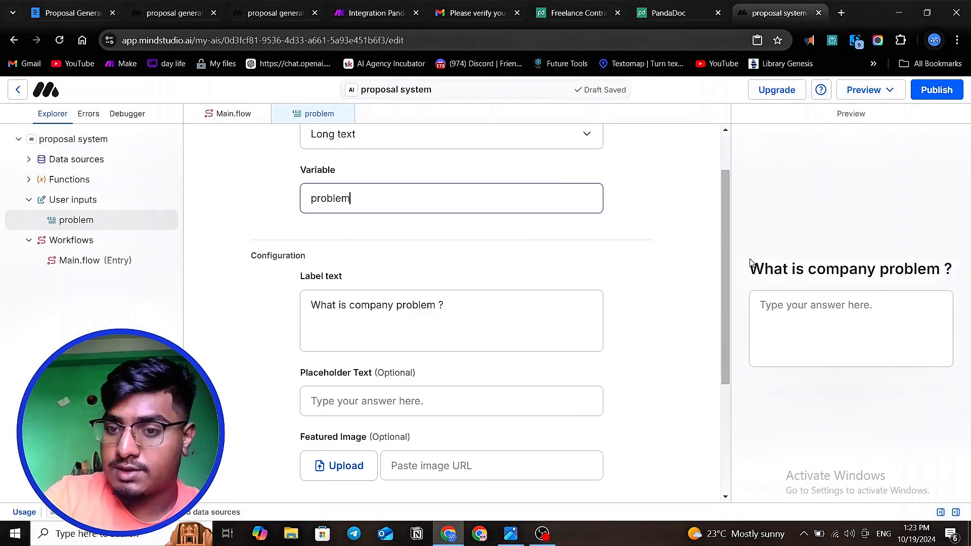
left_click(878, 263)
left_click_drag(878, 263, 914, 268)
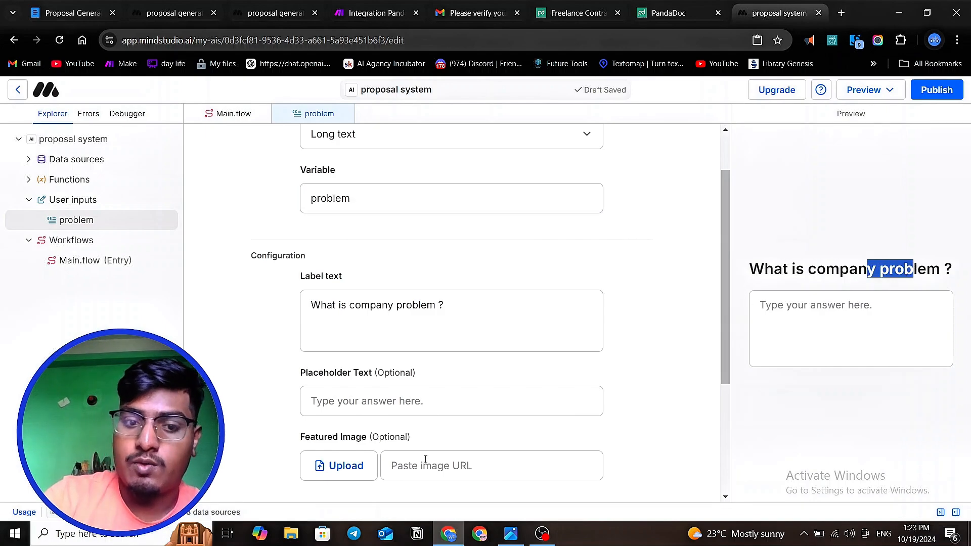
left_click(368, 403)
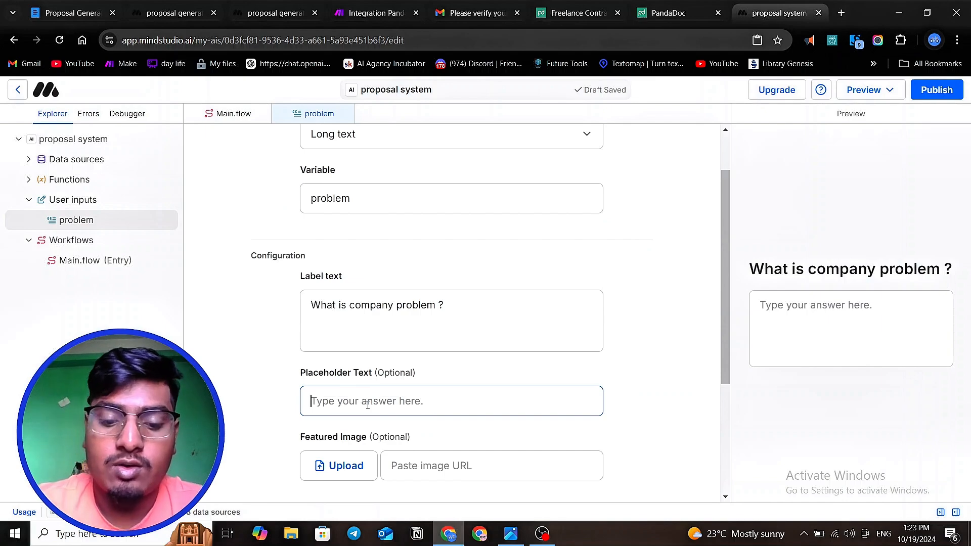
type("no sho")
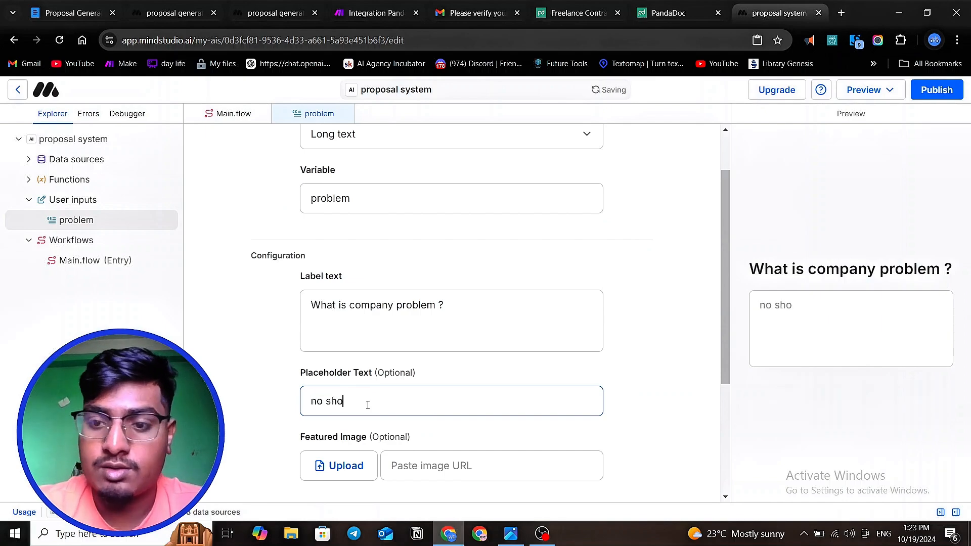
type("wup")
type("a")
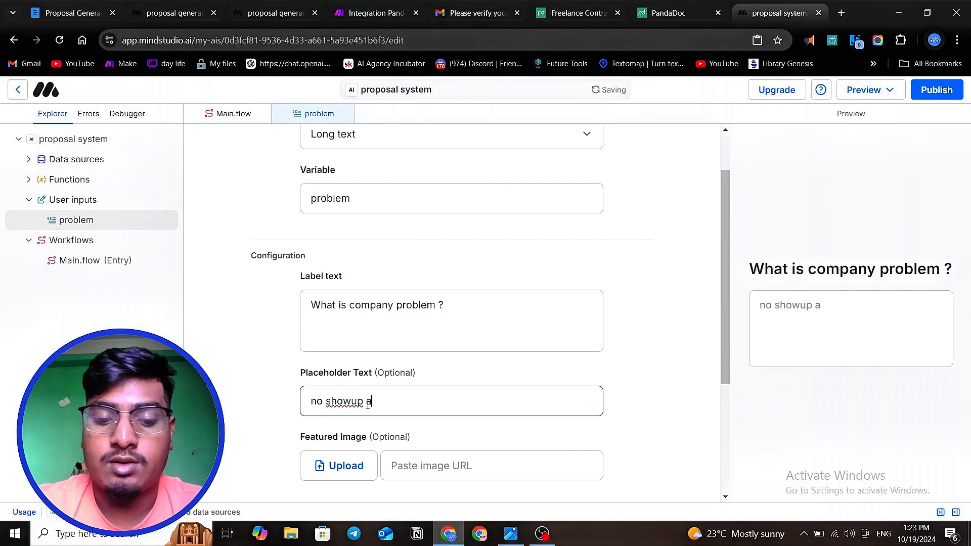
key("BackSpace")
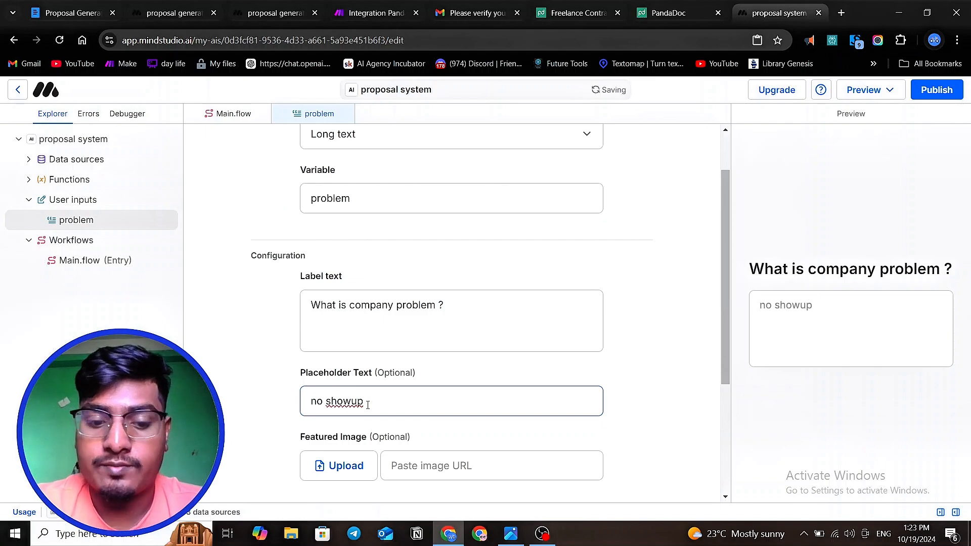
type("rate")
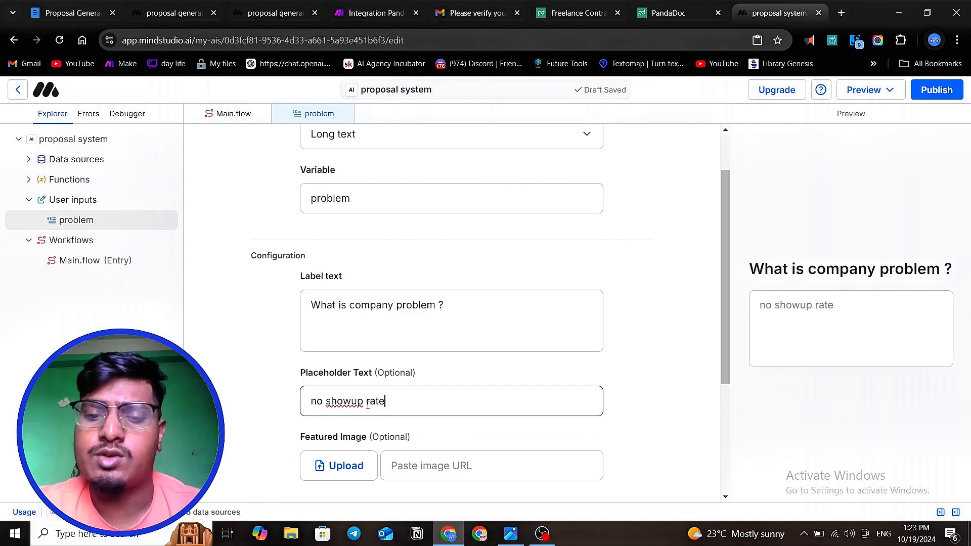
key("BackSpace")
key("BackSpace")
key("BackSpace")
key("BackSpace")
key("BackSpace")
key("BackSpace")
key("BackSpace")
key("BackSpace")
key("BackSpace")
key("BackSpace")
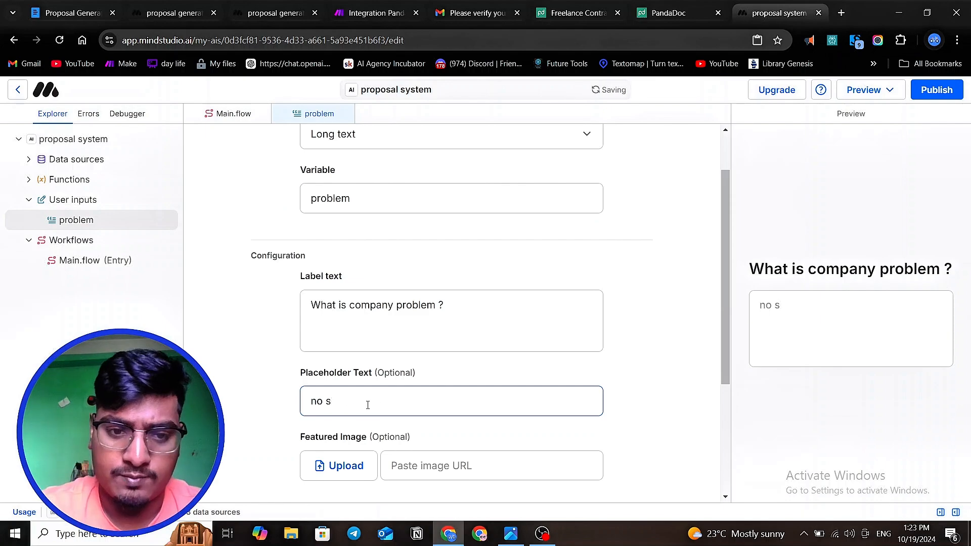
key("BackSpace")
key("BackSpace")
key("BackSpace")
key("BackSpace")
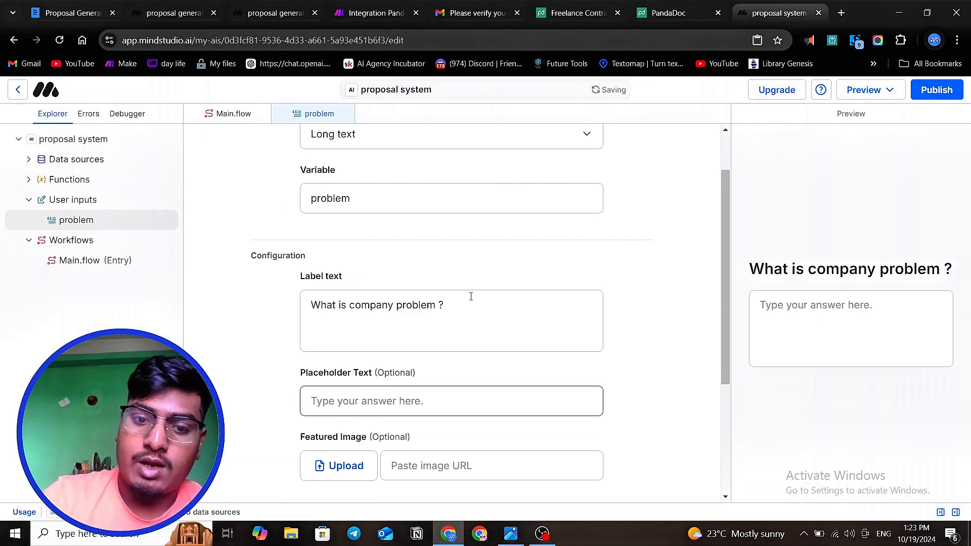
- Add a second line "-Example : NO showup" to the problem input's label text
left_click(471, 296)
key("Return")
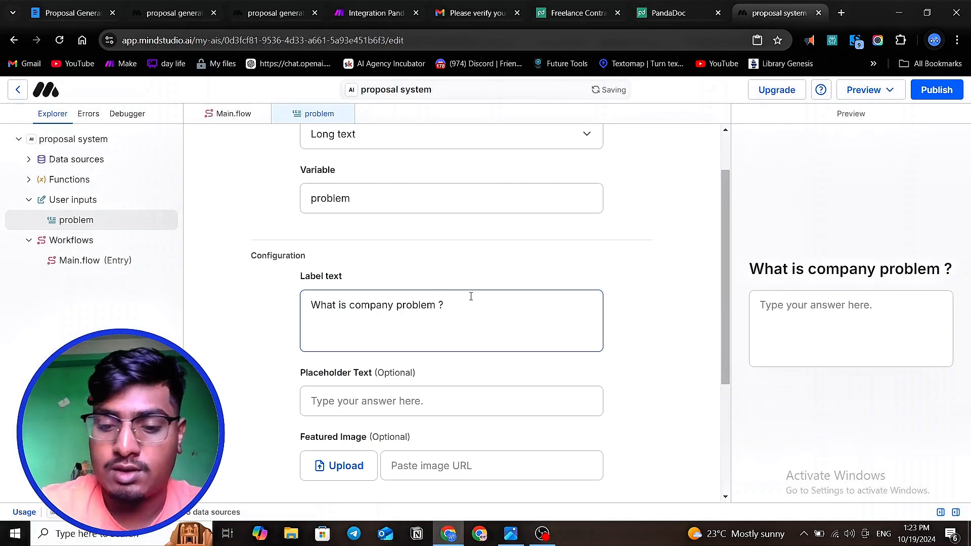
type("-eg")
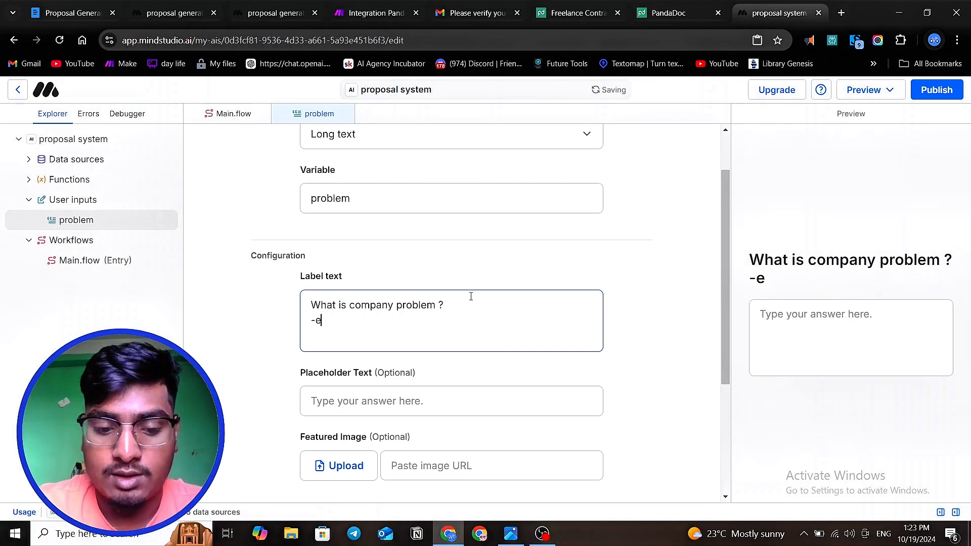
key("BackSpace")
key("BackSpace")
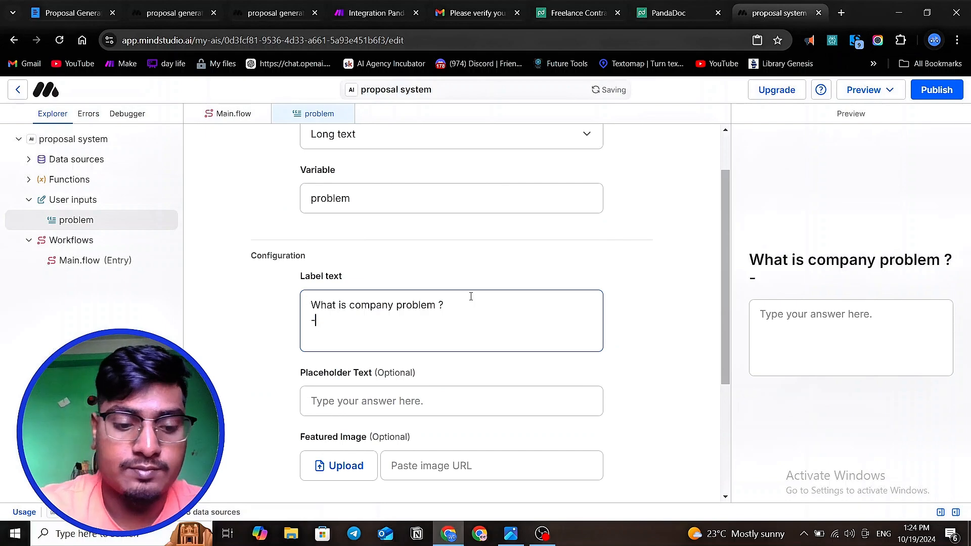
type("Exampel")
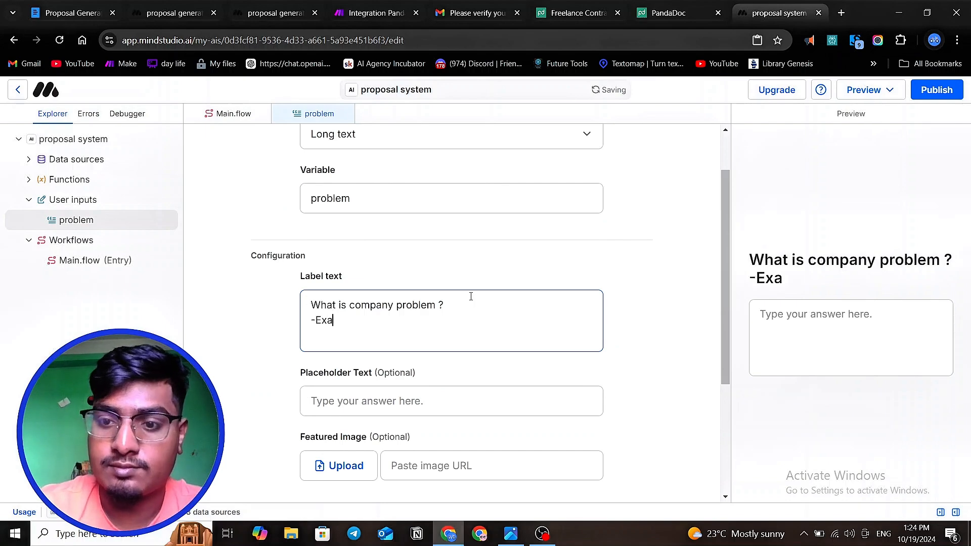
key("BackSpace")
key("BackSpace")
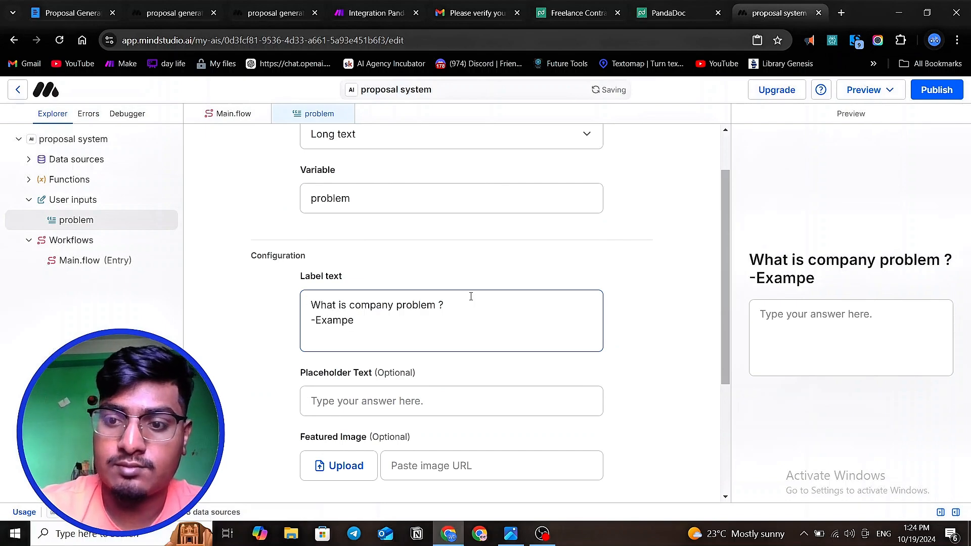
type("le ")
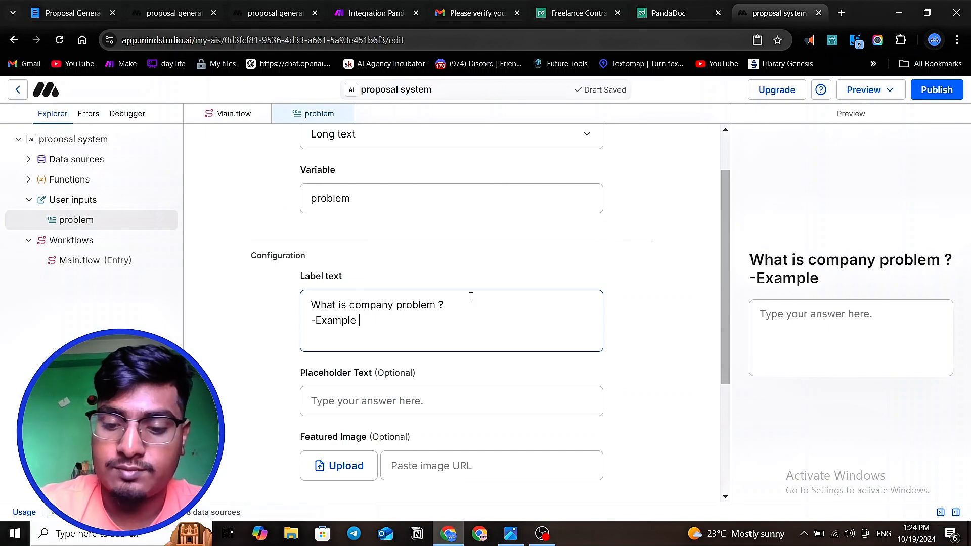
type(": NO ")
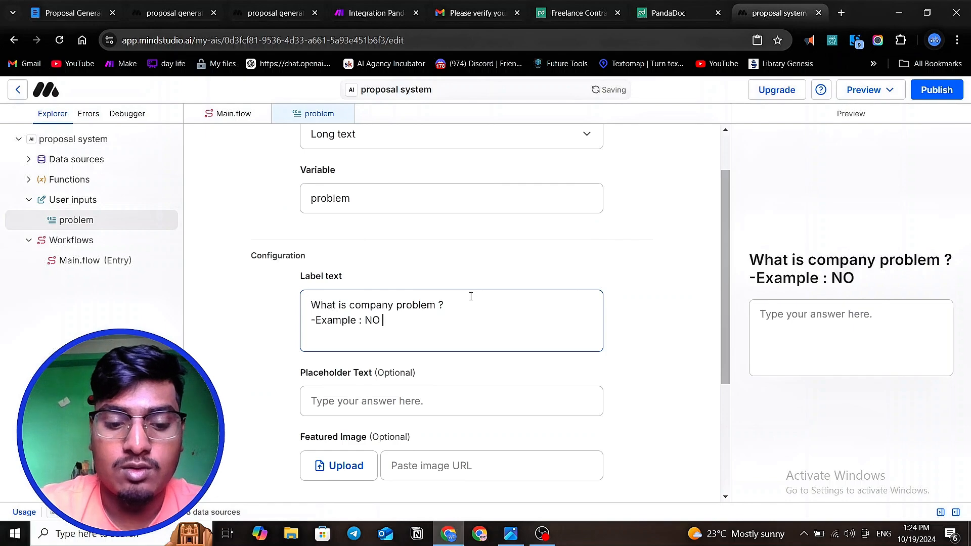
type("show ")
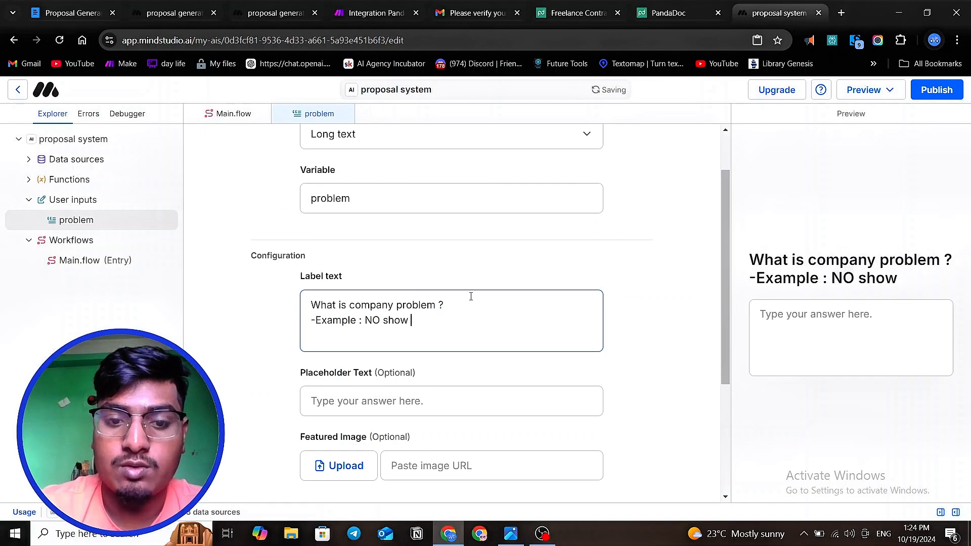
type("\\")
key("BackSpace")
key("BackSpace")
type("up ")
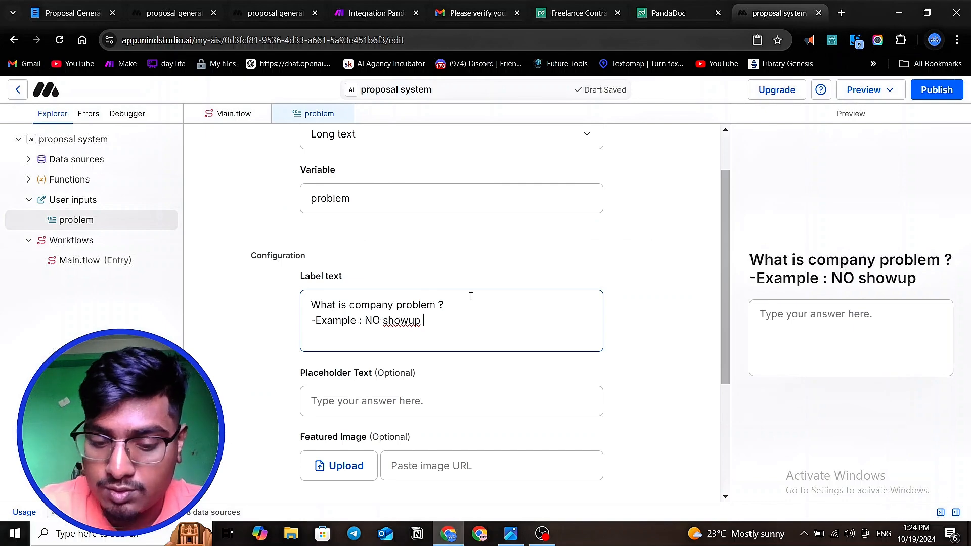
type(", lack")
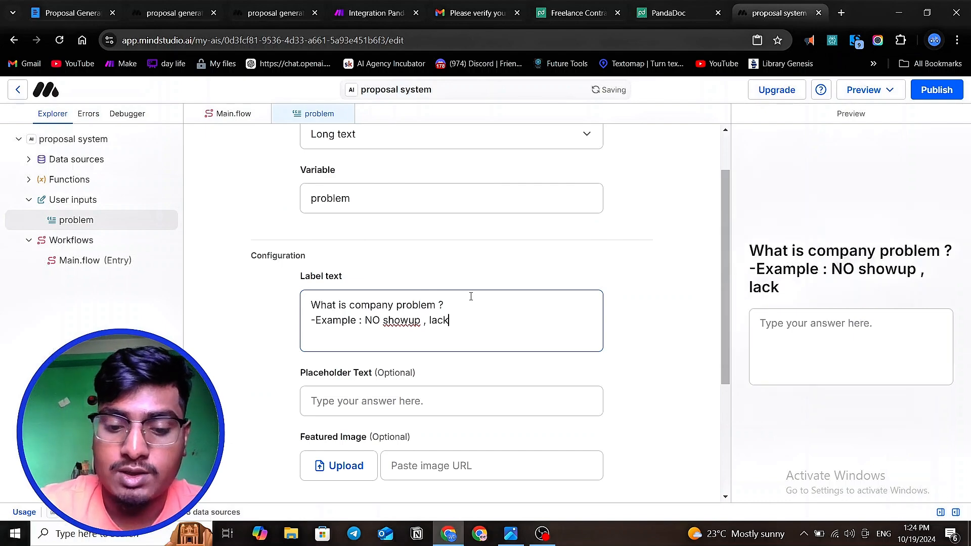
type(" persoan")
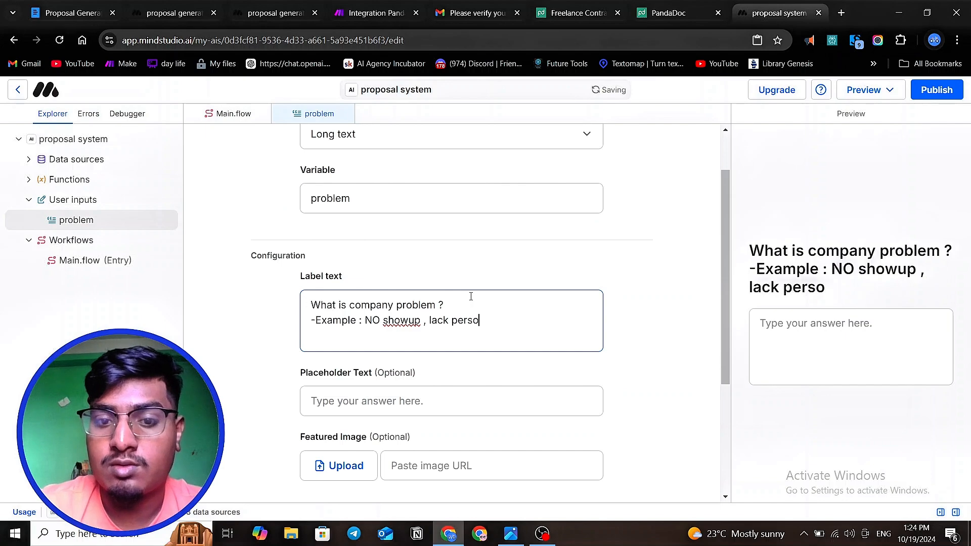
- Extend the example line of the label text with ", lack personalization , poor timing"
key("BackSpace")
key("BackSpace")
type("nal")
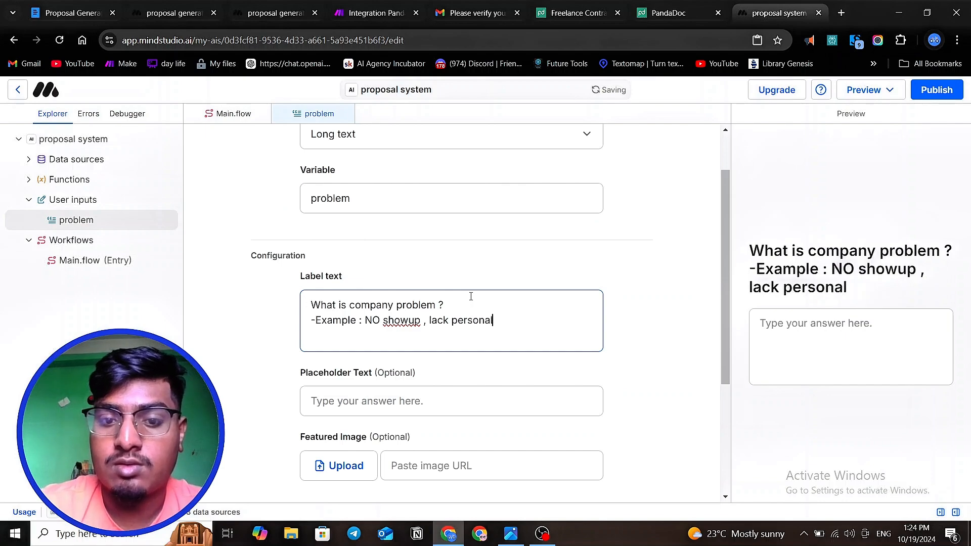
type("iza")
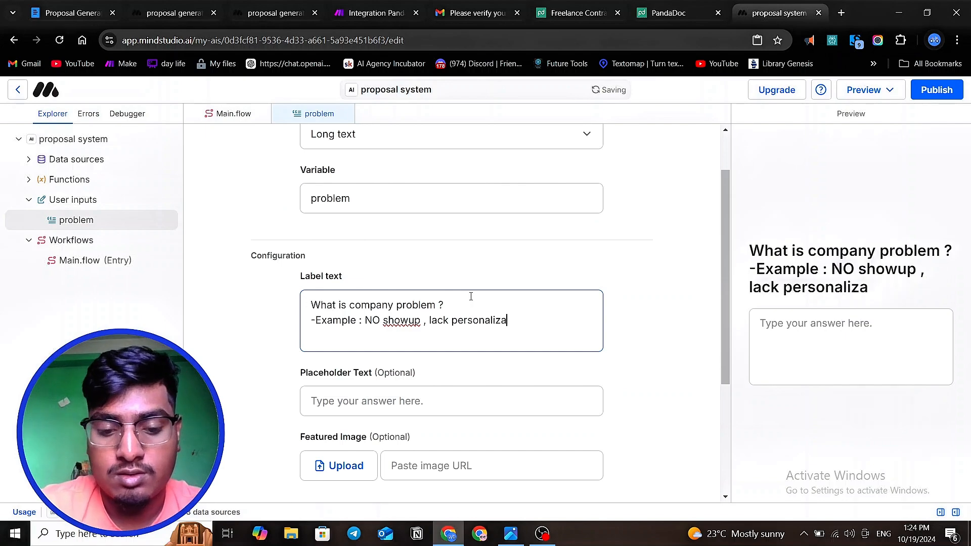
type("tion")
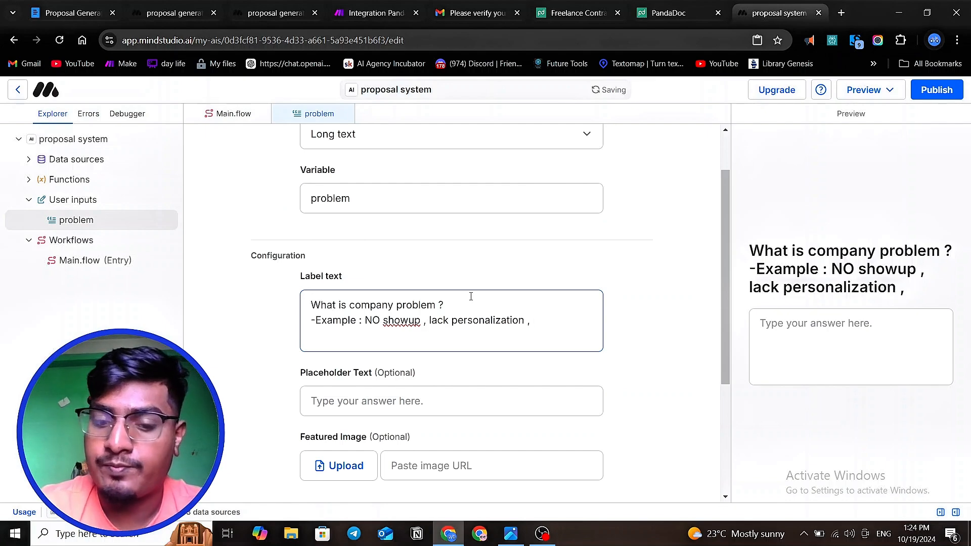
type(" , poor")
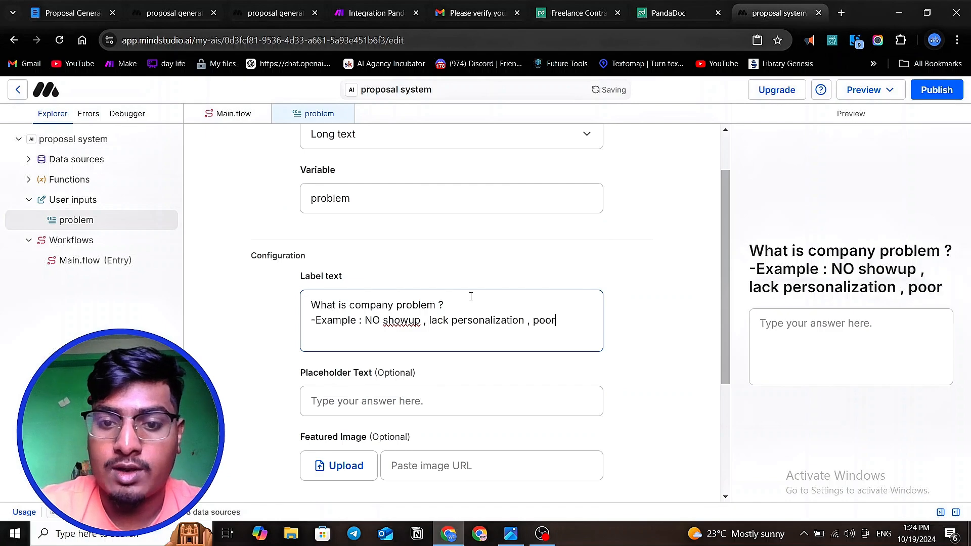
type(" time")
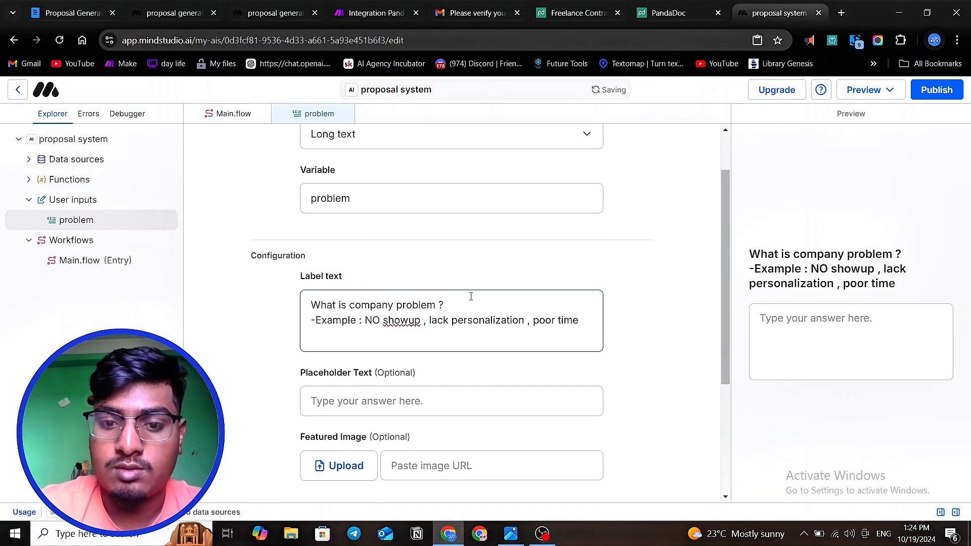
key("BackSpace")
type("ing")
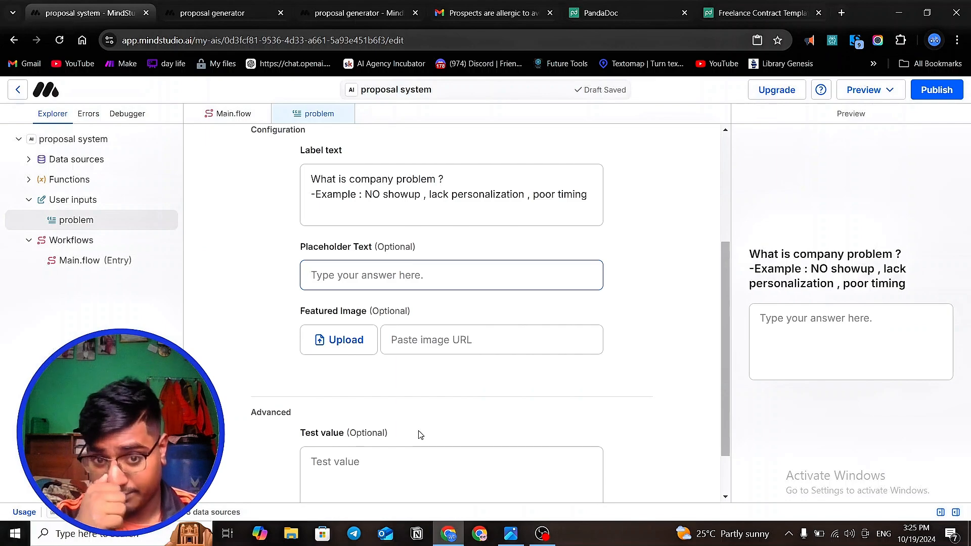
- Open the automations canvas of the Main.flow workflow
scroll(377, 219, "up", 3)
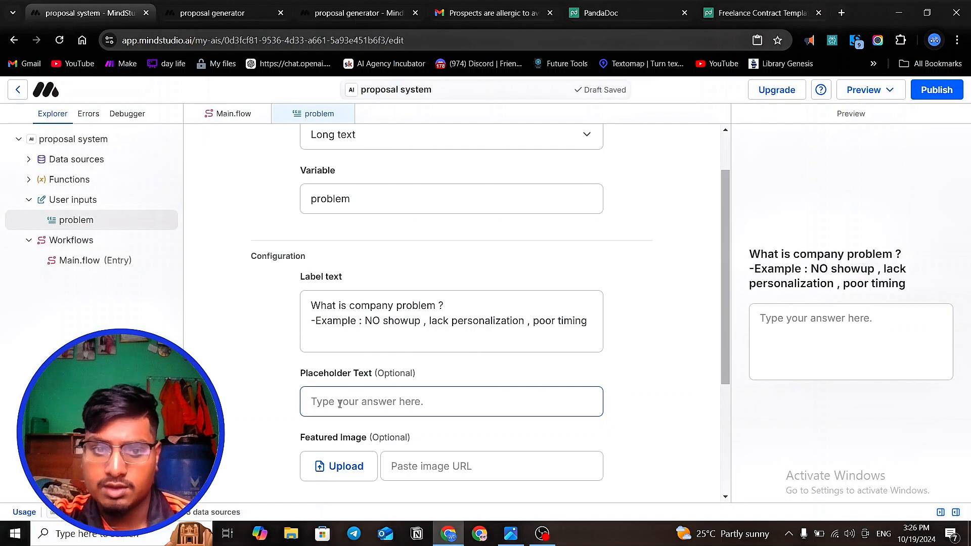
scroll(313, 288, "down", 3)
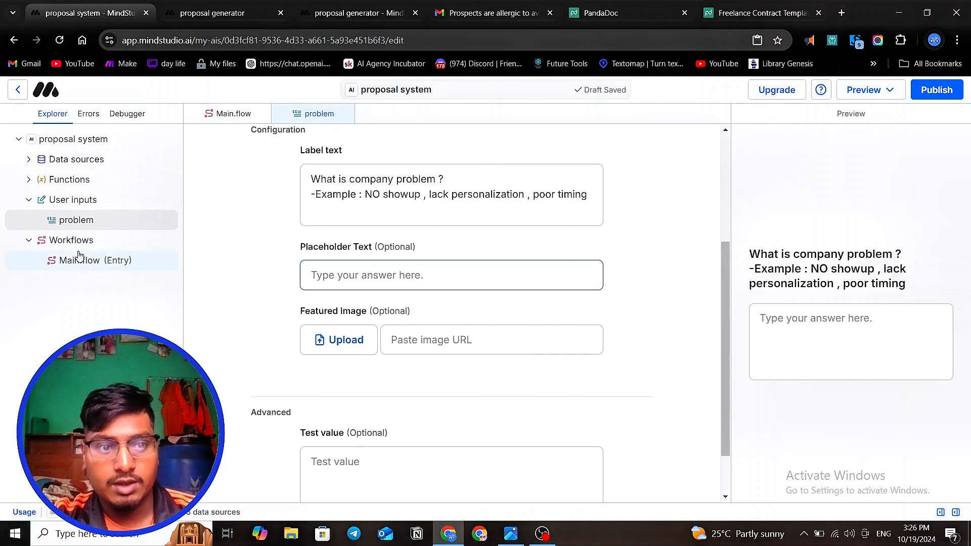
left_click(102, 220)
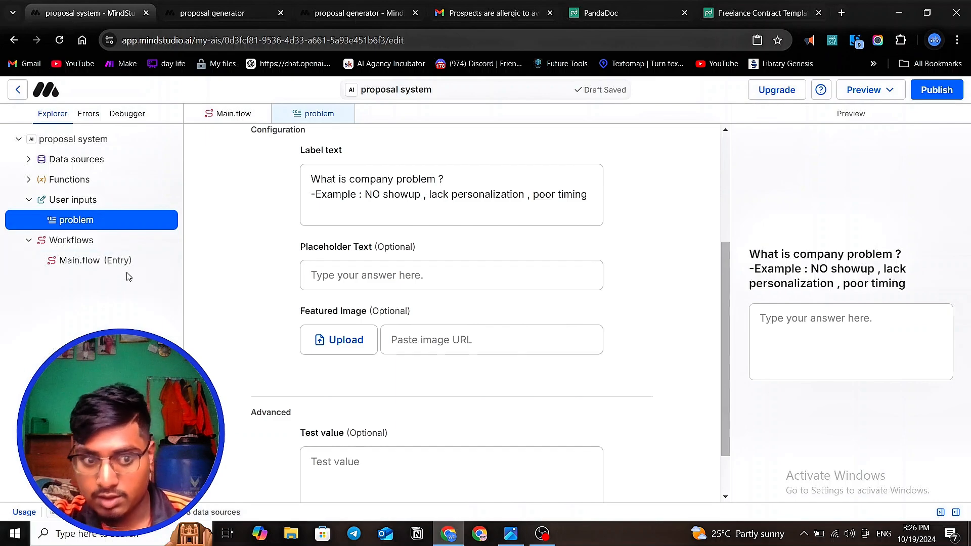
left_click(112, 262)
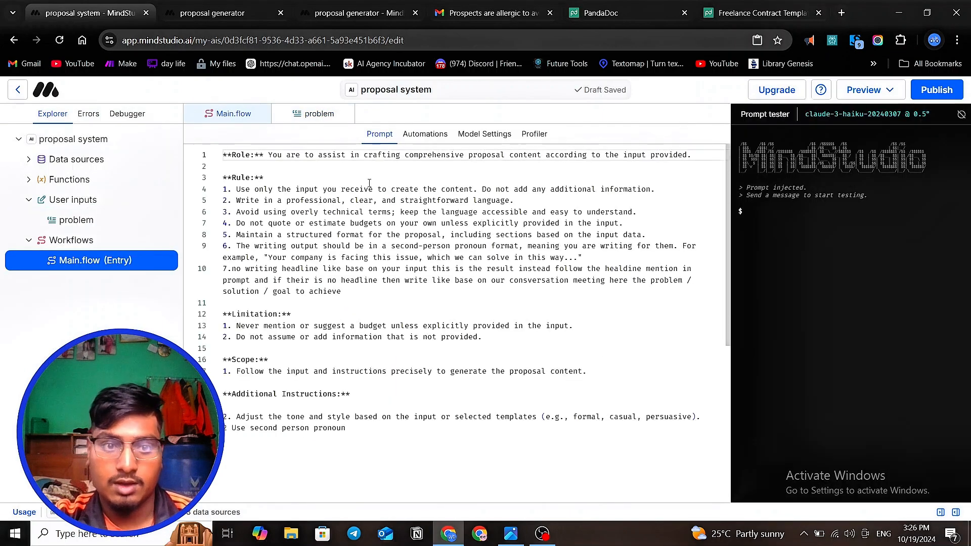
left_click(424, 136)
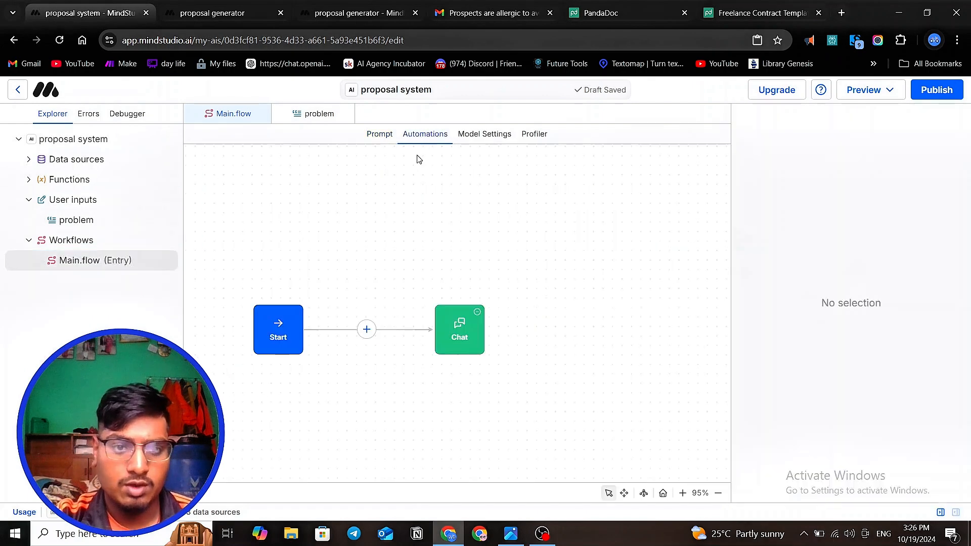
scroll(581, 336, "down", 3)
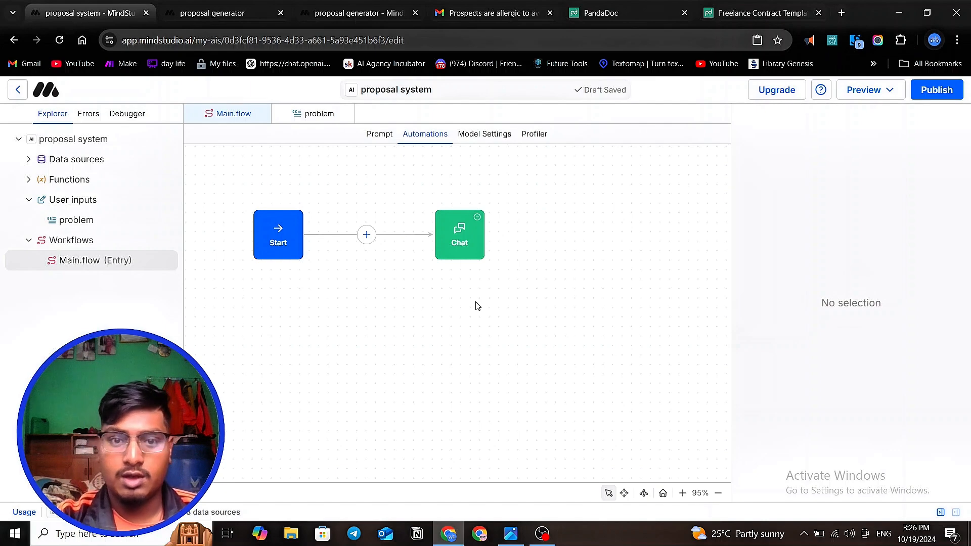
scroll(477, 306, "up", 3)
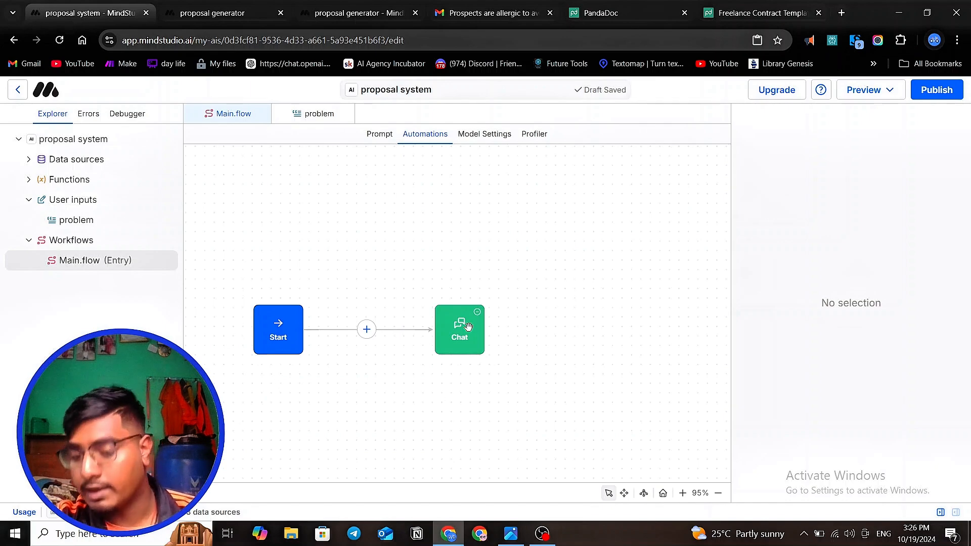
- Insert a User input block between the Start and Chat blocks
left_click(367, 330)
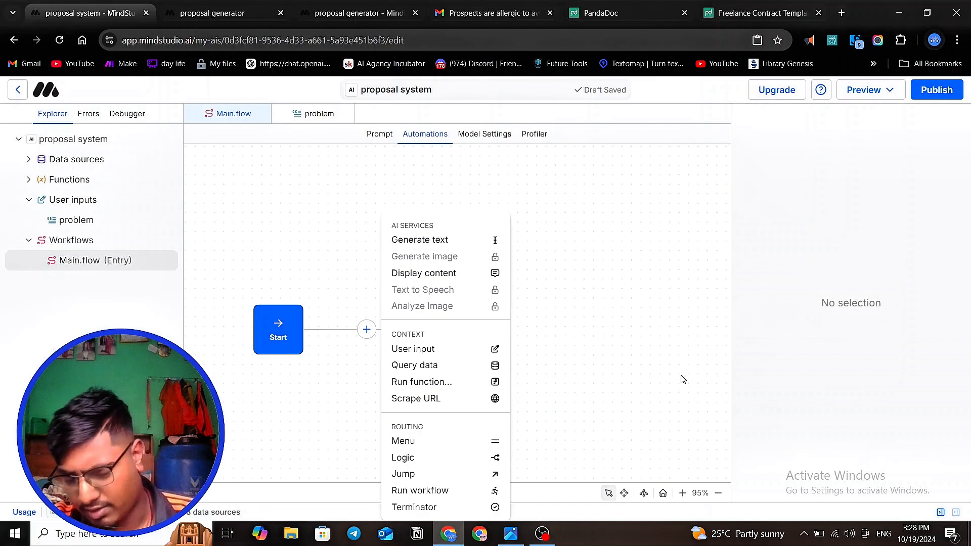
left_click(362, 387)
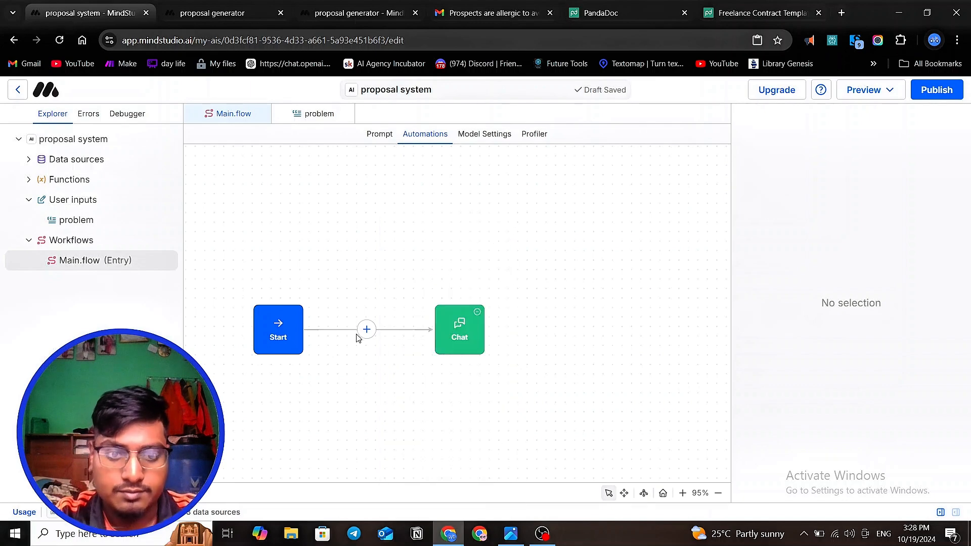
left_click(366, 329)
left_click(417, 351)
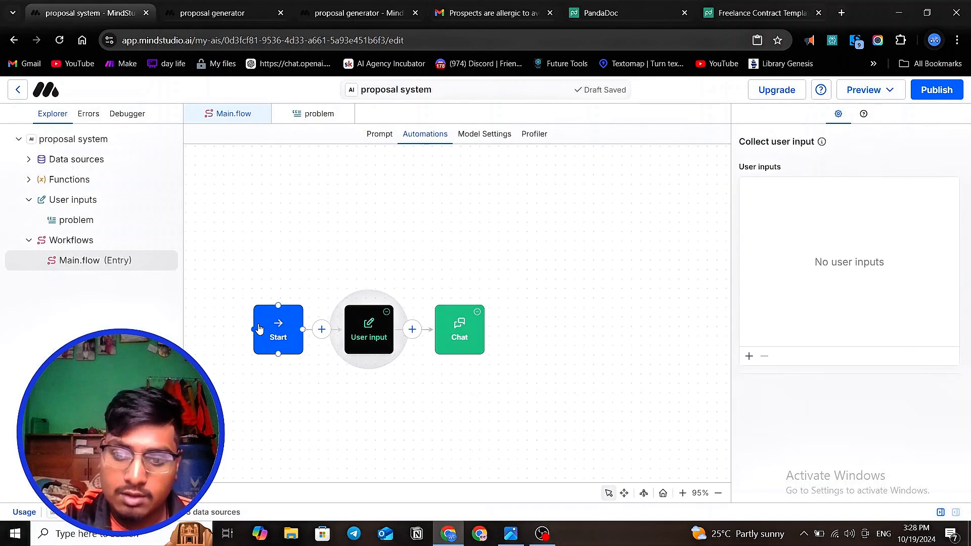
- Add the existing problem input to the User input block
left_click(749, 357)
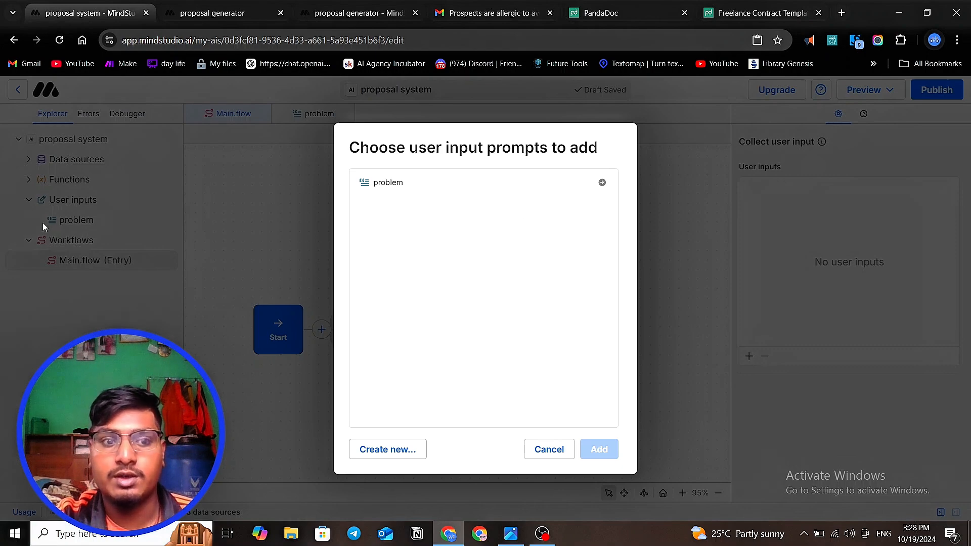
left_click(412, 183)
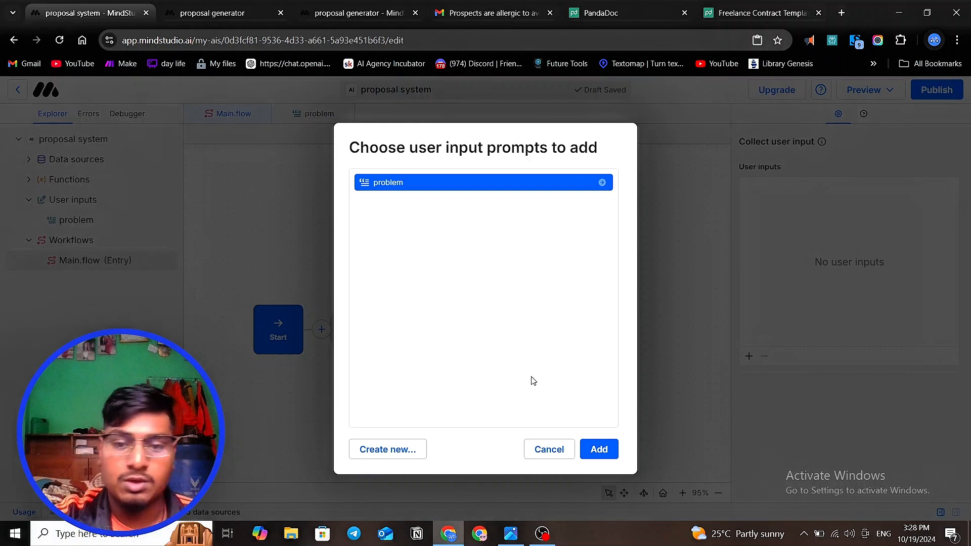
left_click(600, 449)
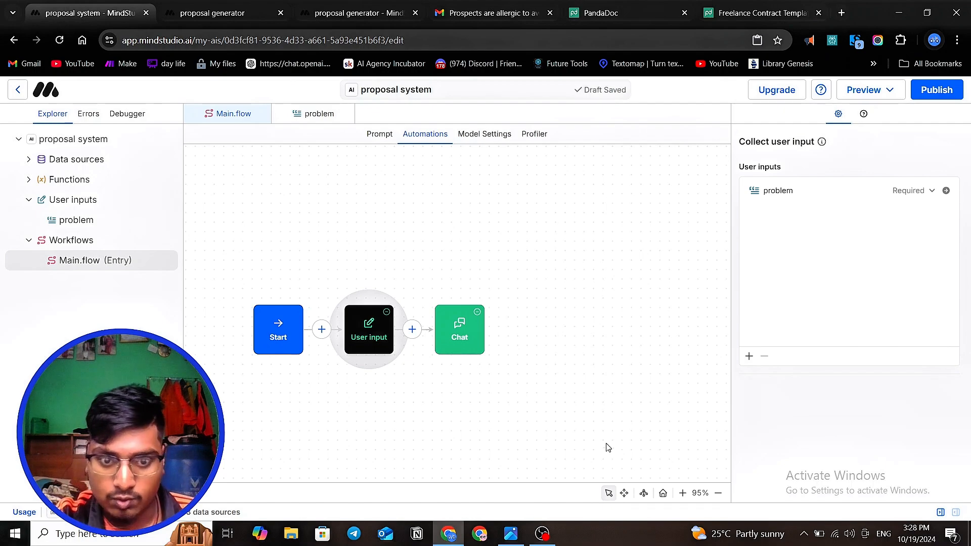
- Open the draft preview of the proposal system and place the cursor in the company problem answer box
left_click(863, 90)
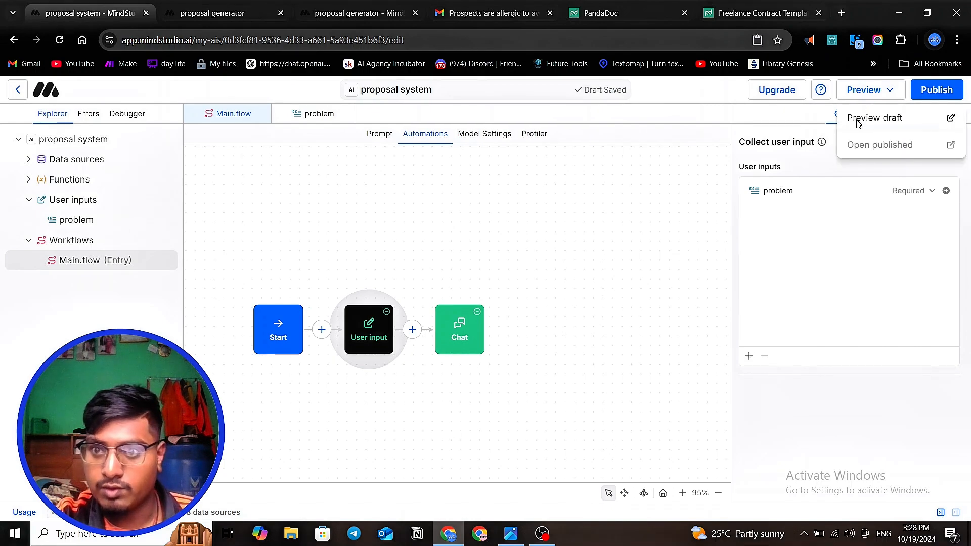
left_click(858, 121)
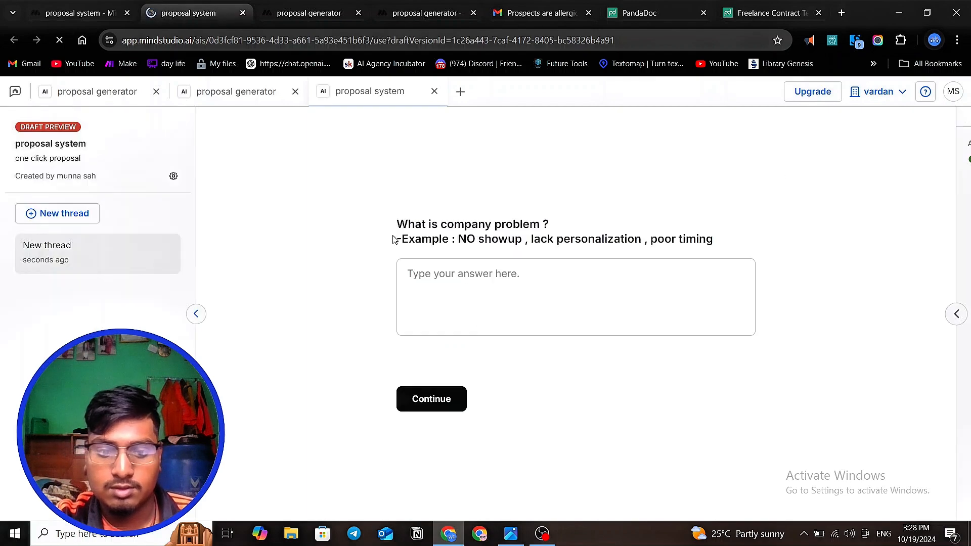
key("alt+d")
key("alt+f")
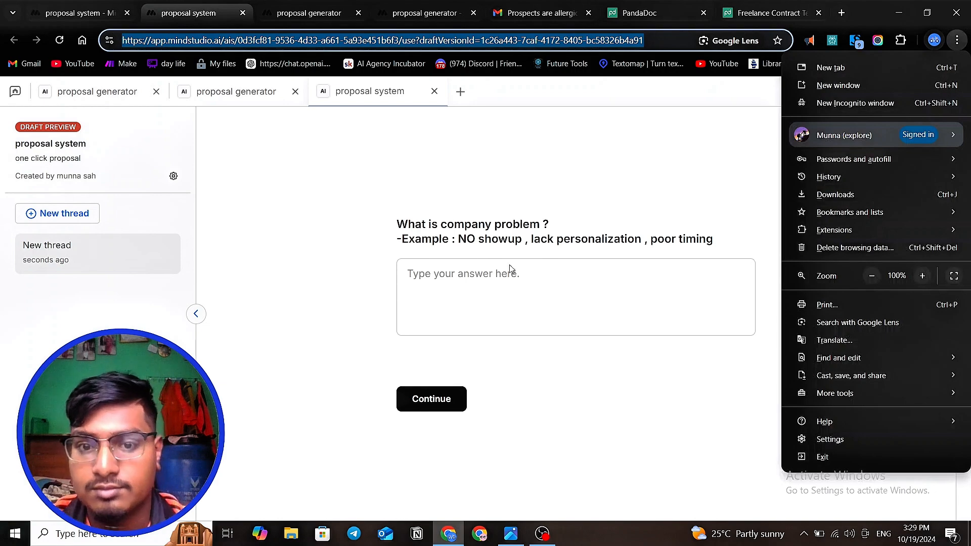
left_click(582, 394)
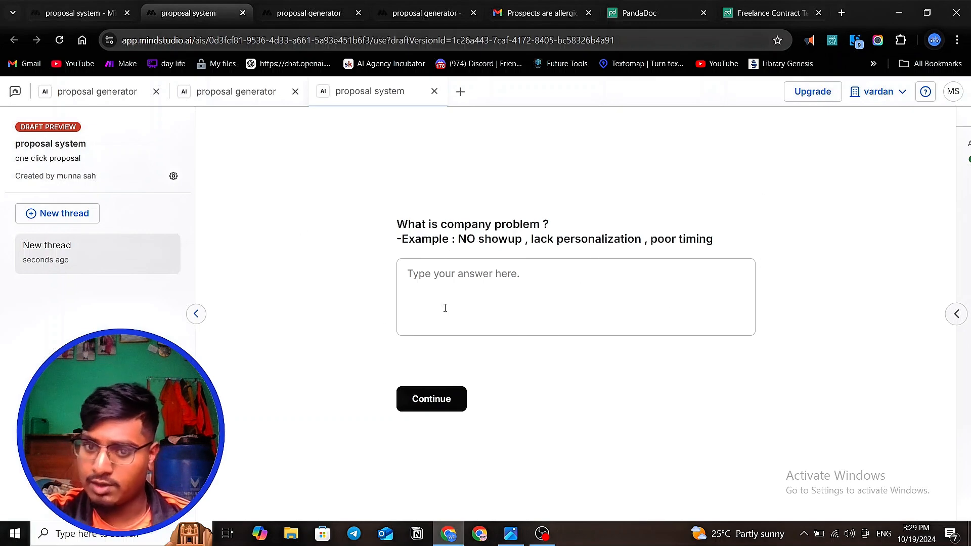
left_click(429, 268)
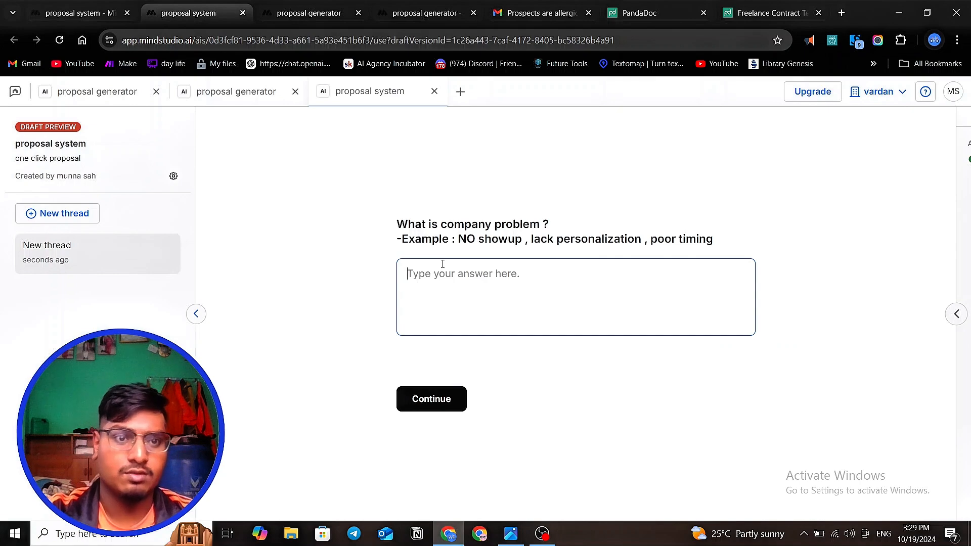
- Return to the proposal system's automations, move the Chat block farther along, and insert a Generate text block between User input and Chat
left_click(81, 12)
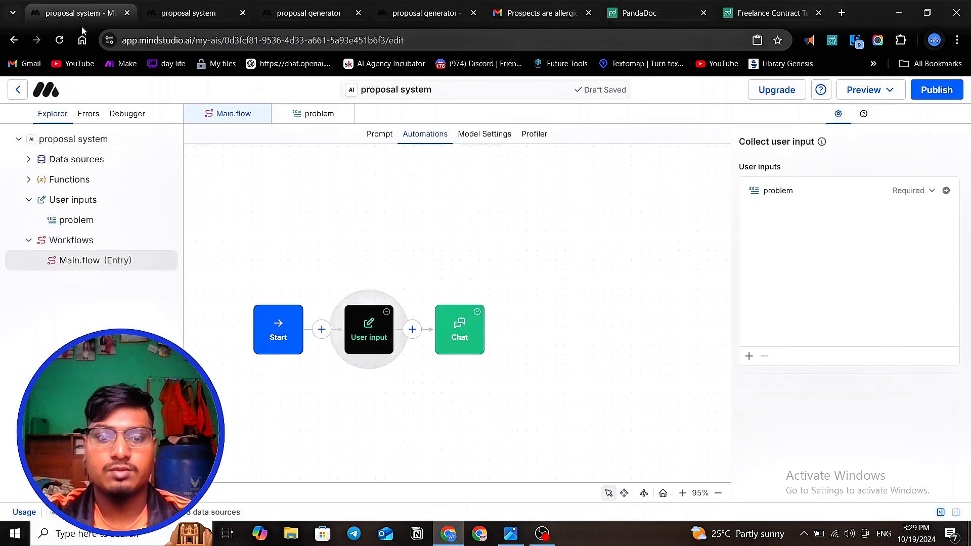
left_click(436, 321)
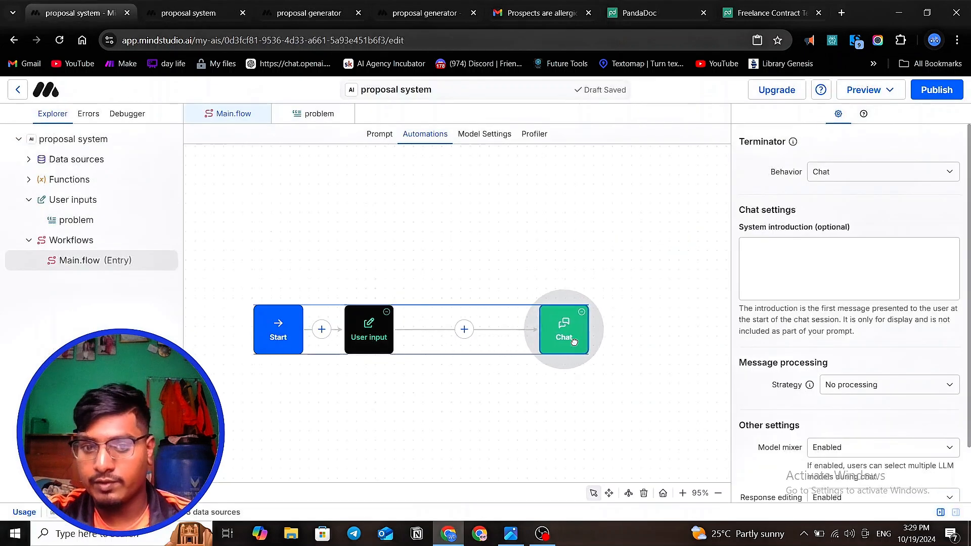
left_click(464, 330)
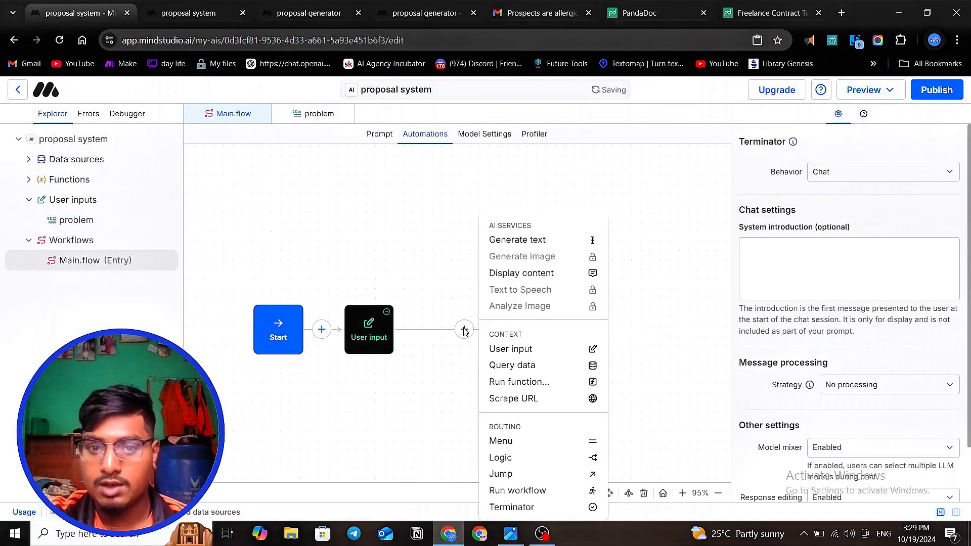
left_click(534, 243)
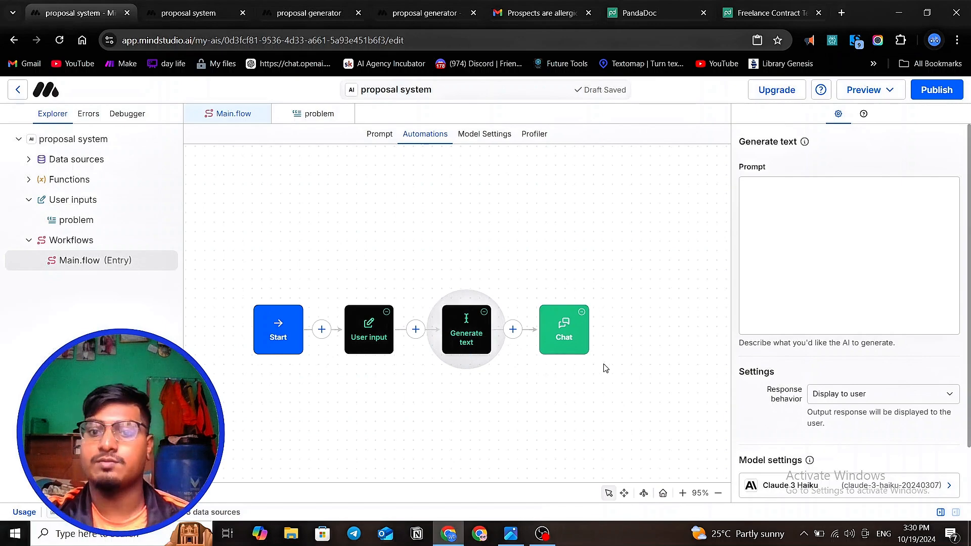
- Copy the entire prompt of the problem statement block from the automations of the existing proposal generator project
left_click(762, 199)
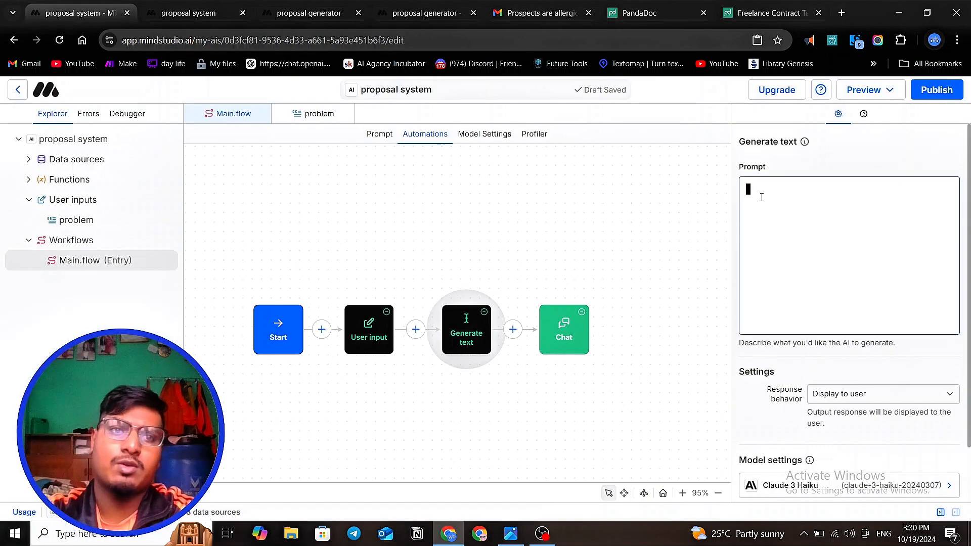
left_click(301, 14)
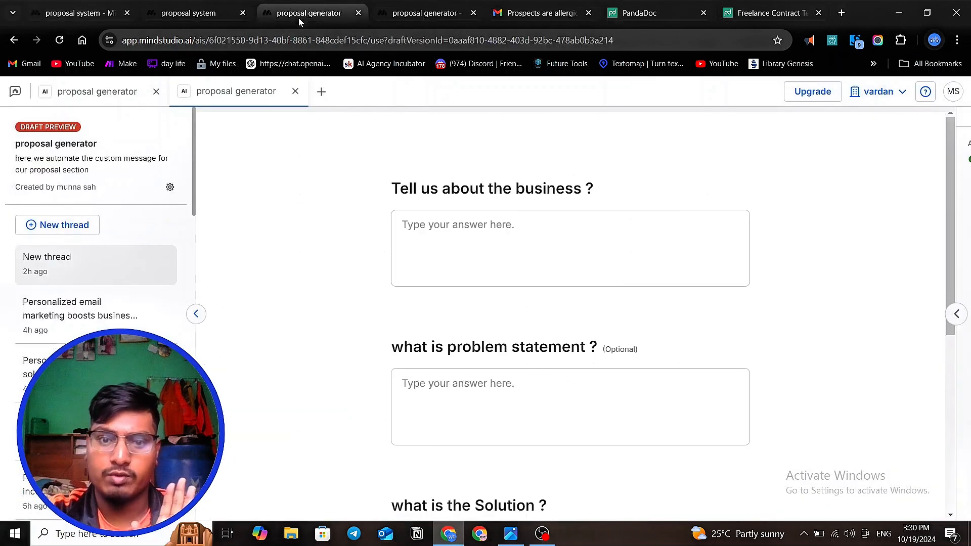
left_click(419, 13)
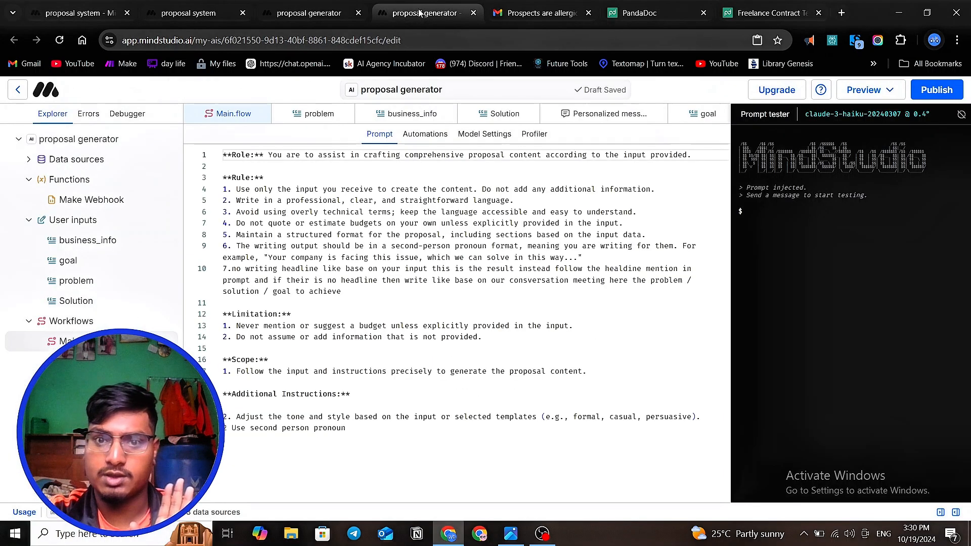
left_click(413, 137)
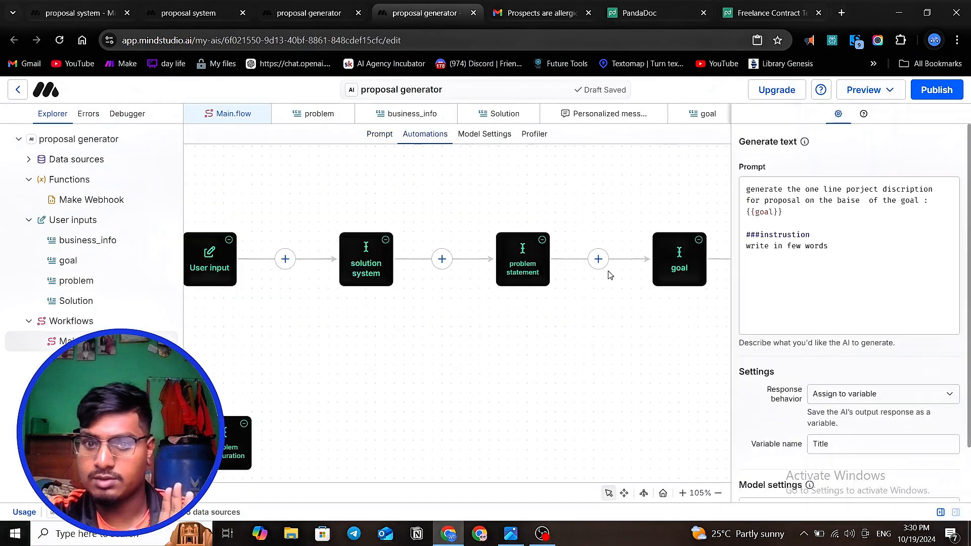
left_click(524, 263)
scroll(846, 271, "down", 4)
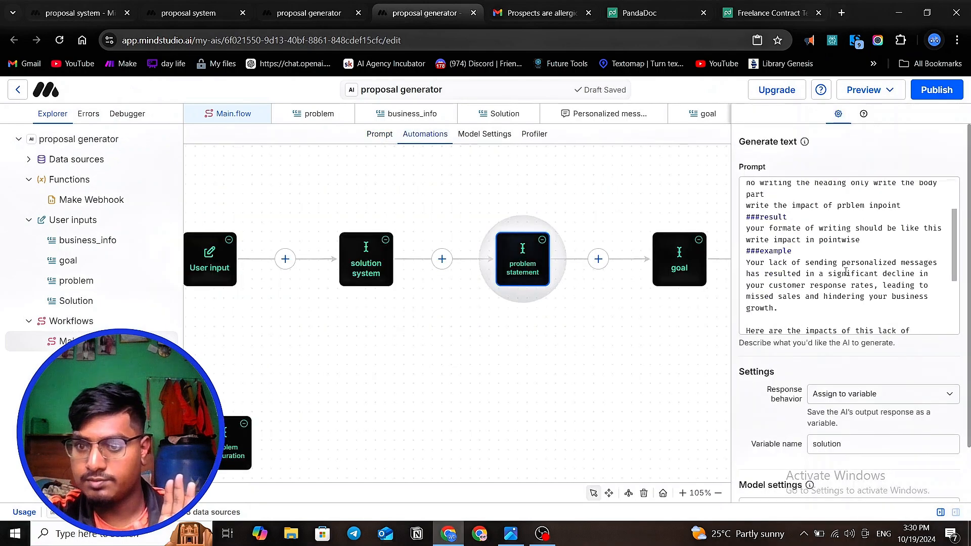
scroll(846, 272, "down", 2)
scroll(846, 272, "up", 5)
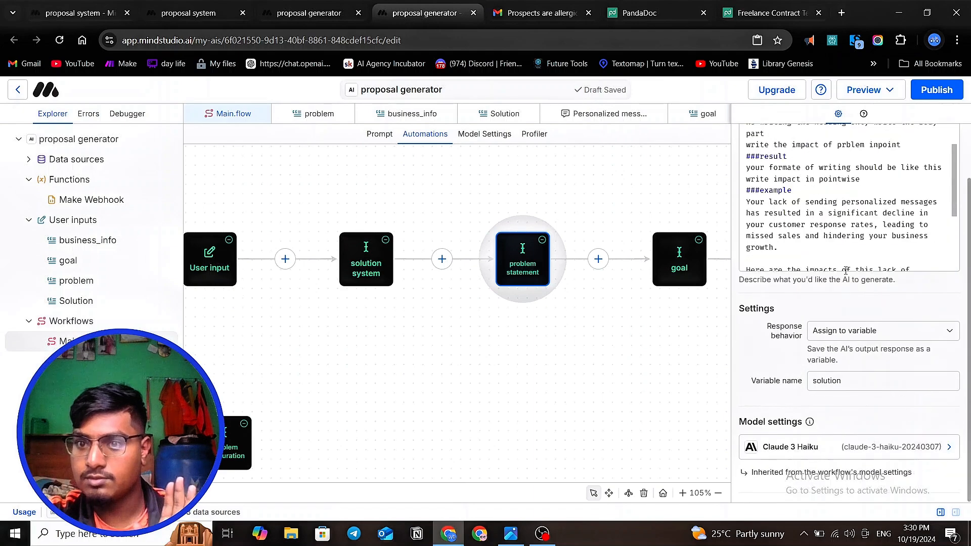
scroll(755, 247, "down", 3)
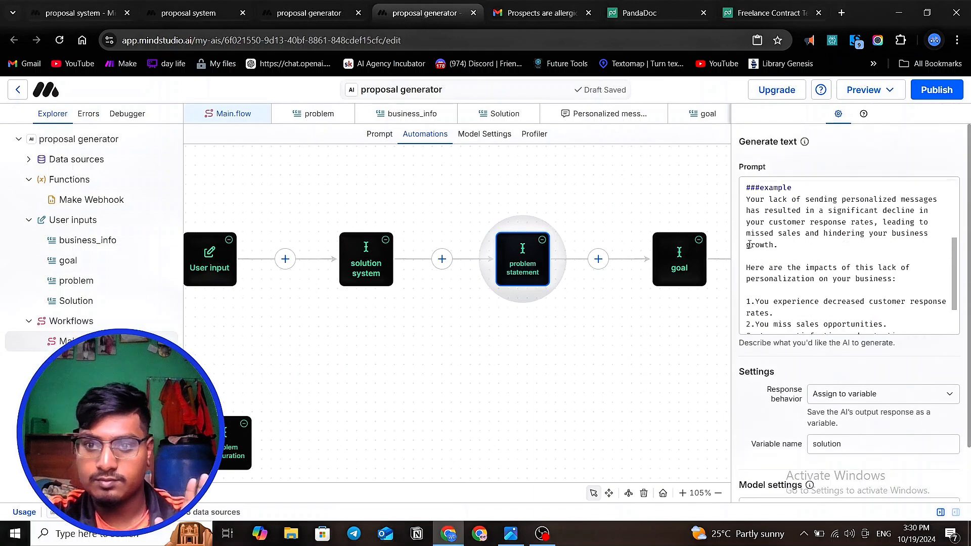
left_click(800, 258)
key("ctrl+a")
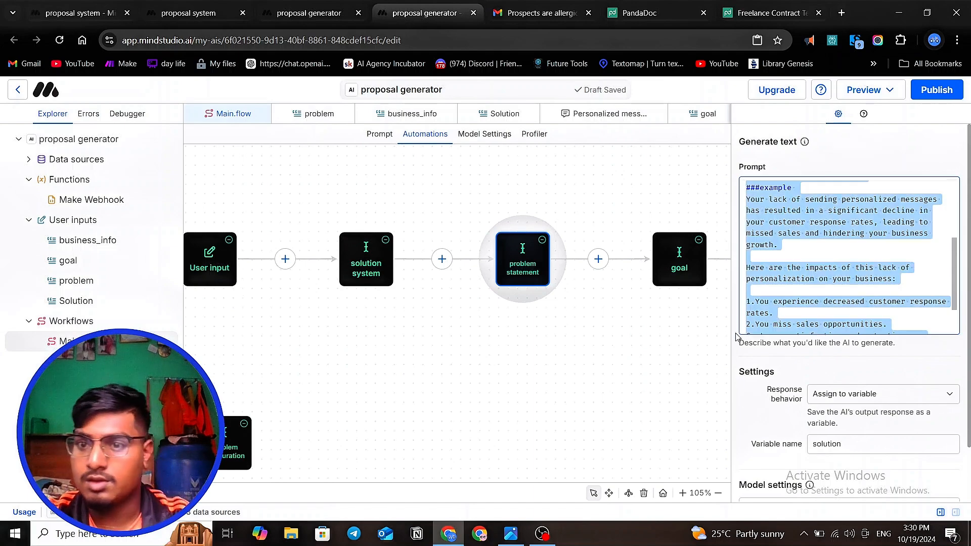
- Examine the prompts and output variables of the goal and solution system blocks in the proposal generator
left_click(682, 269)
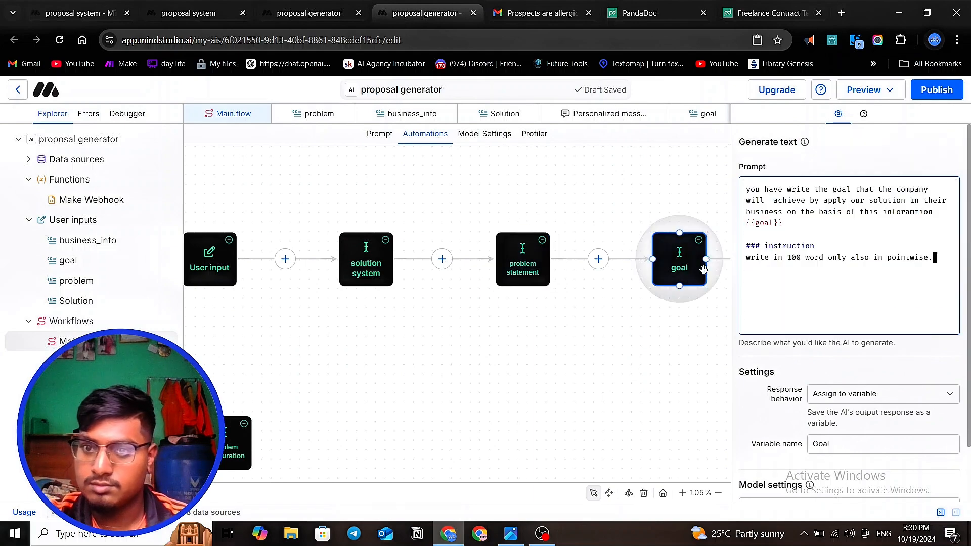
left_click(344, 275)
scroll(876, 270, "up", 3)
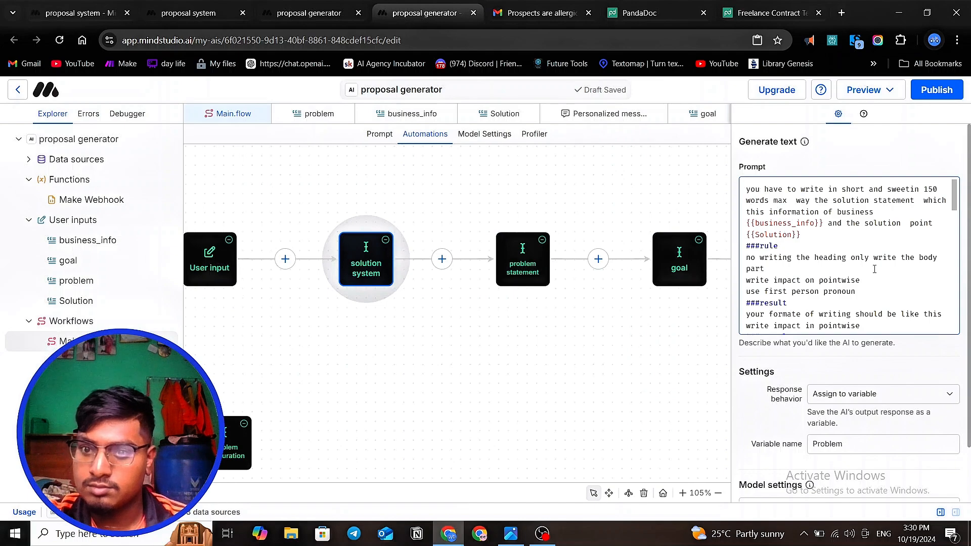
scroll(875, 269, "down", 10)
scroll(865, 284, "down", 5)
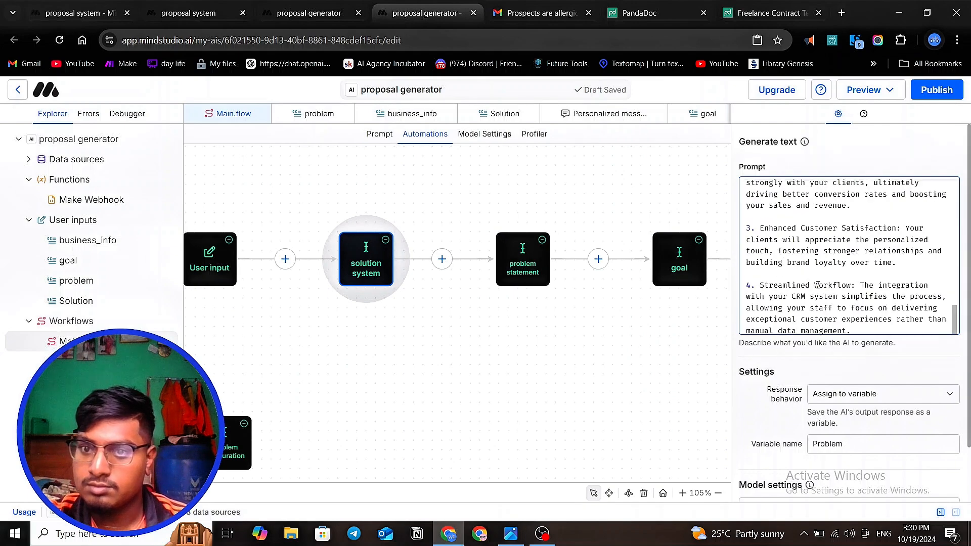
left_click(679, 264)
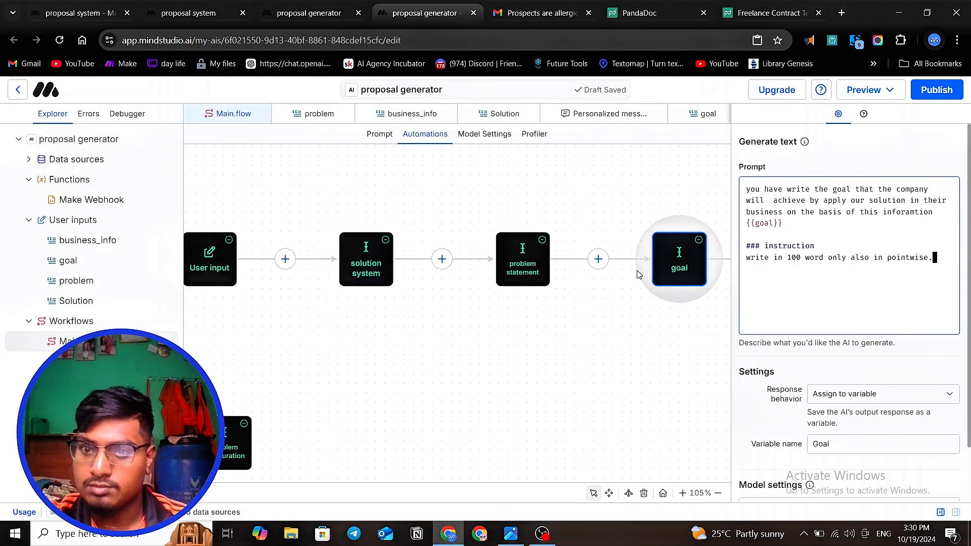
left_click_drag(661, 346, 610, 362)
left_click(671, 261)
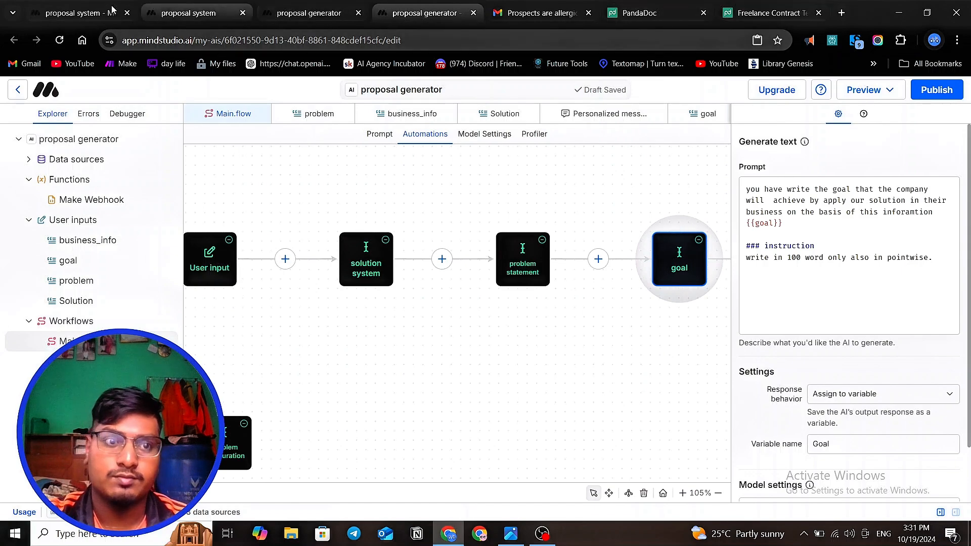
- Paste the copied problem statement prompt into the Generate text block of the proposal system project
left_click(51, 16)
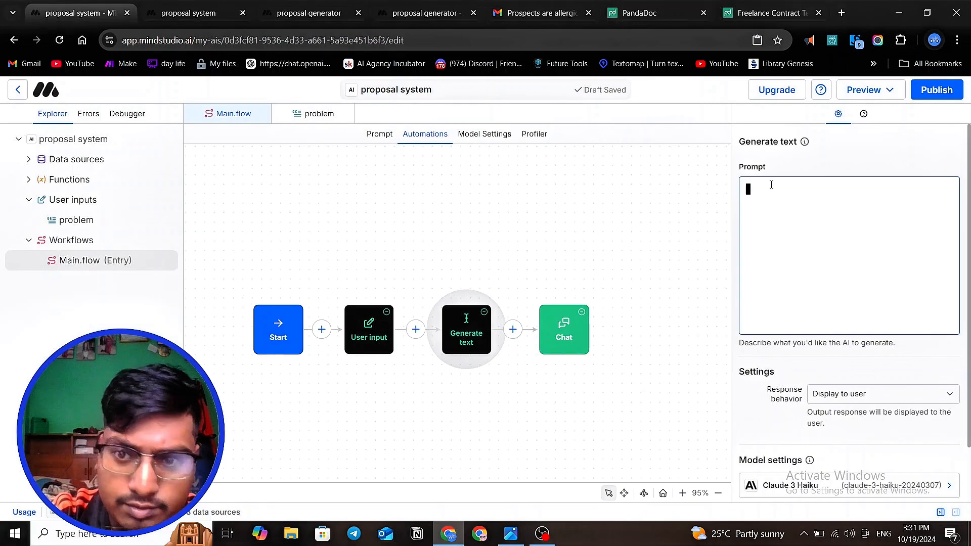
key("ctrl+v")
scroll(772, 184, "up", 10)
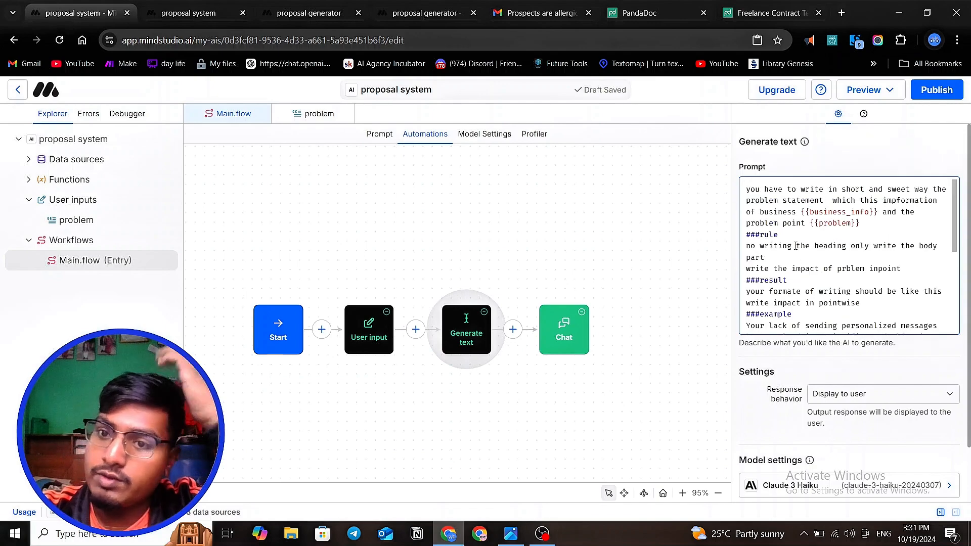
- Review the Generate text block's prompt through to its example, and copy its whole text
left_click(752, 190)
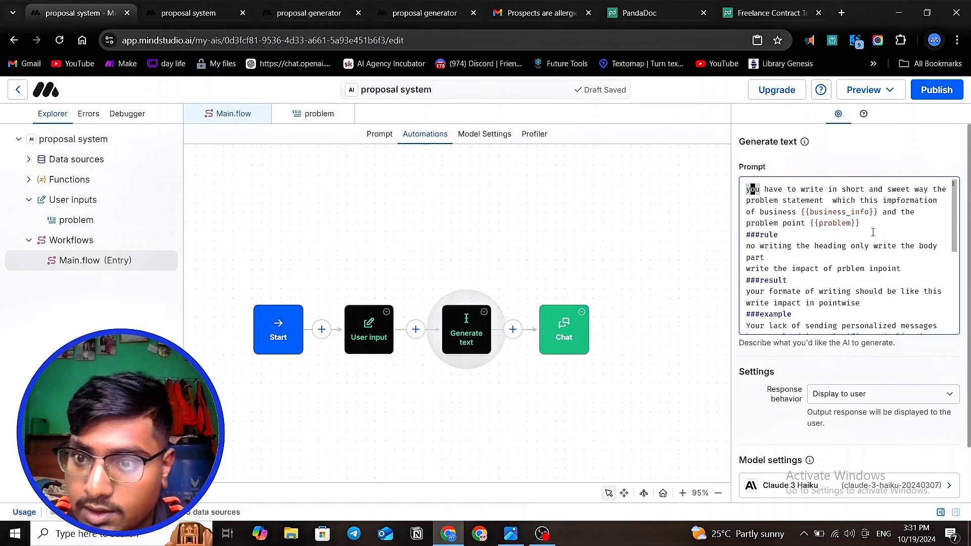
scroll(871, 232, "down", 2)
scroll(872, 238, "up", 2)
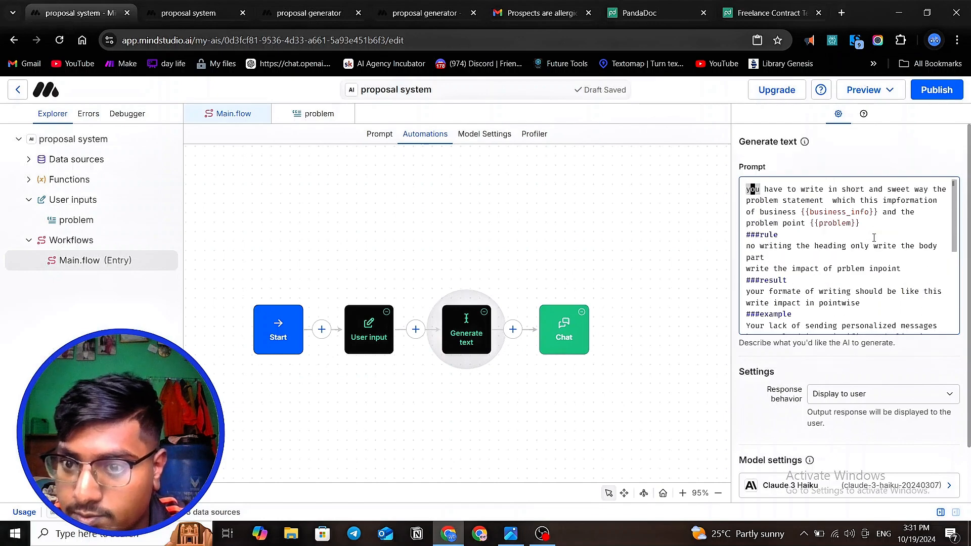
scroll(873, 245, "down", 2)
scroll(873, 245, "down", 5)
left_click(848, 262)
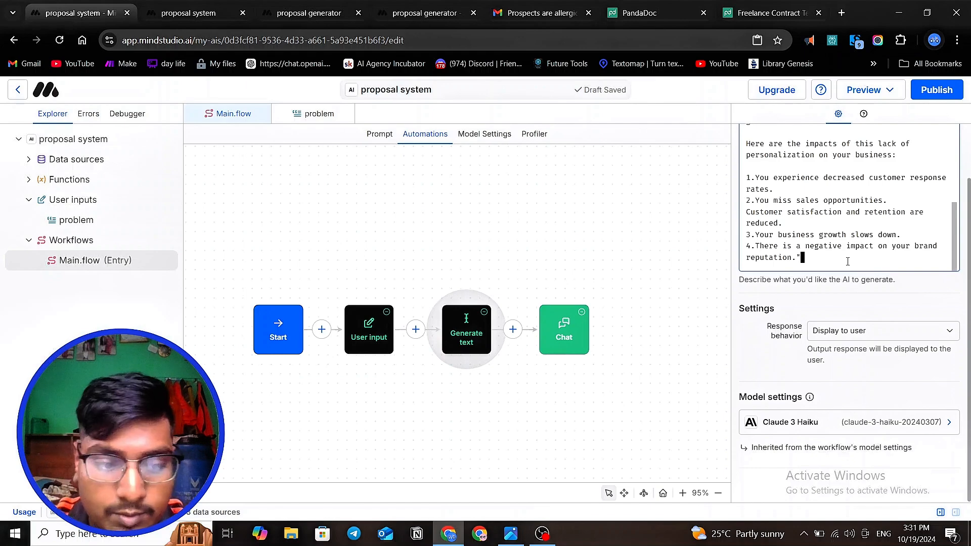
key("ctrl+a")
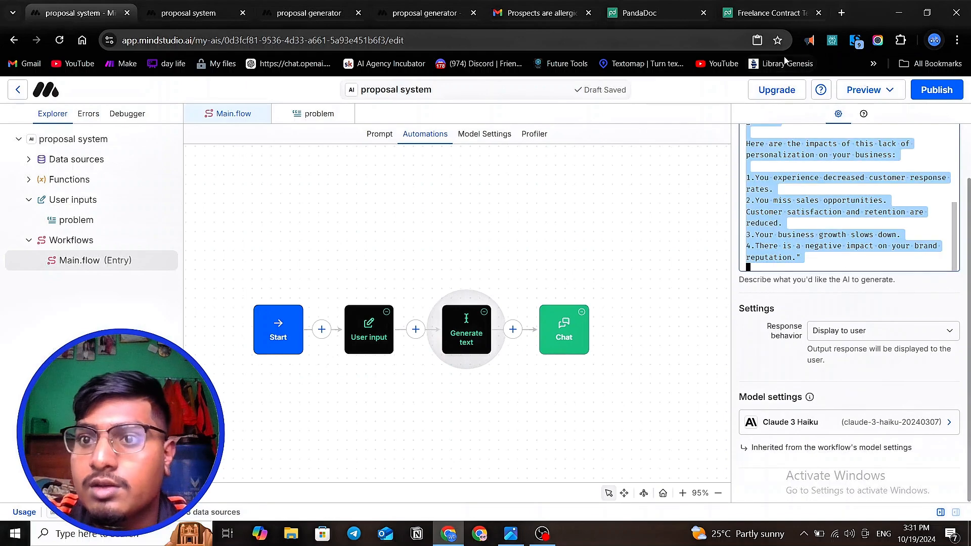
- Switch to ChatGPT in a new browser tab and send "rewrite the" followed by the copied prompt in quotation marks
left_click(842, 13)
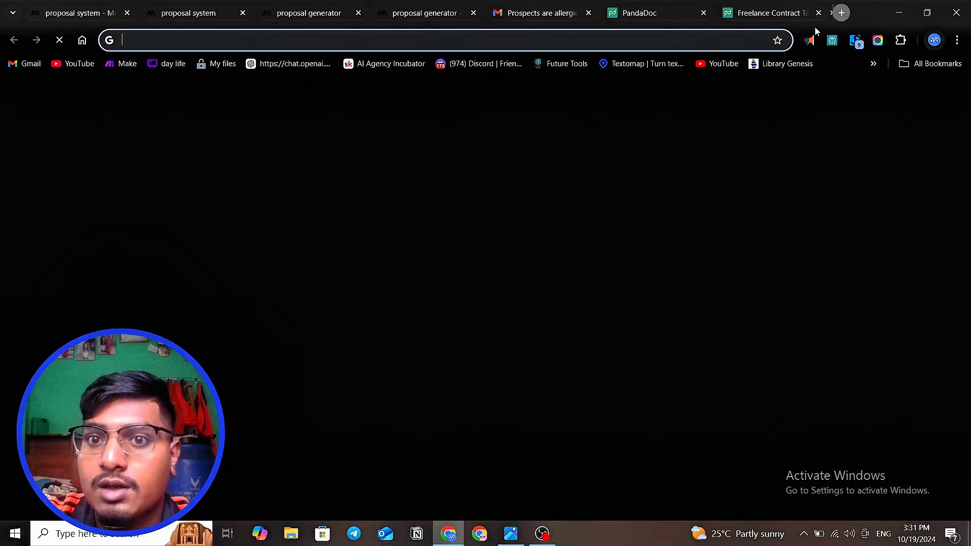
left_click(291, 63)
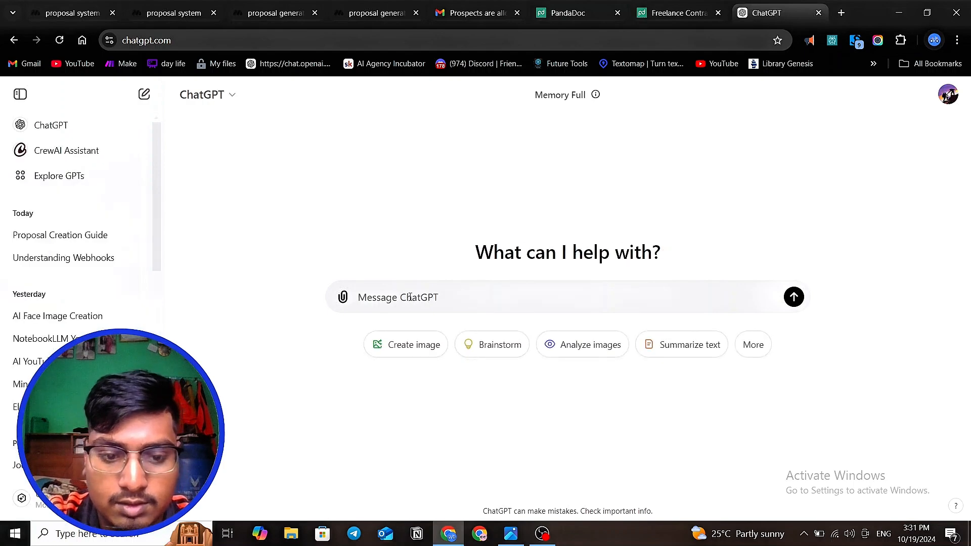
type("rewrit")
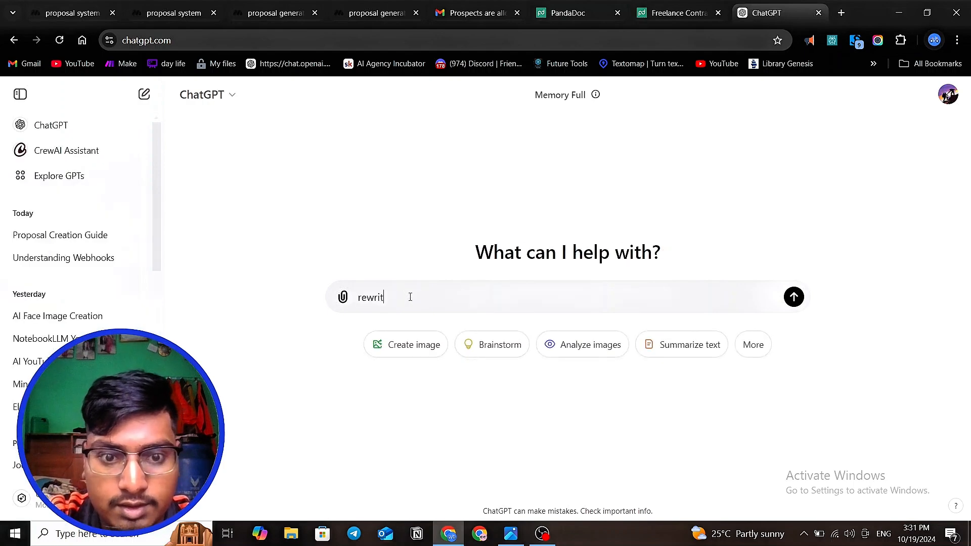
type("e th")
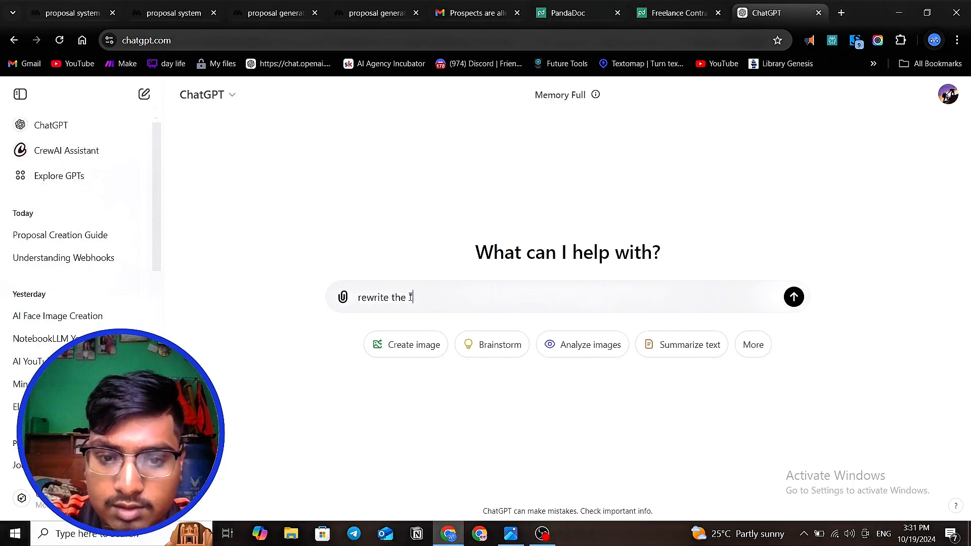
type("e")
key("ctrl+v")
type("\"")
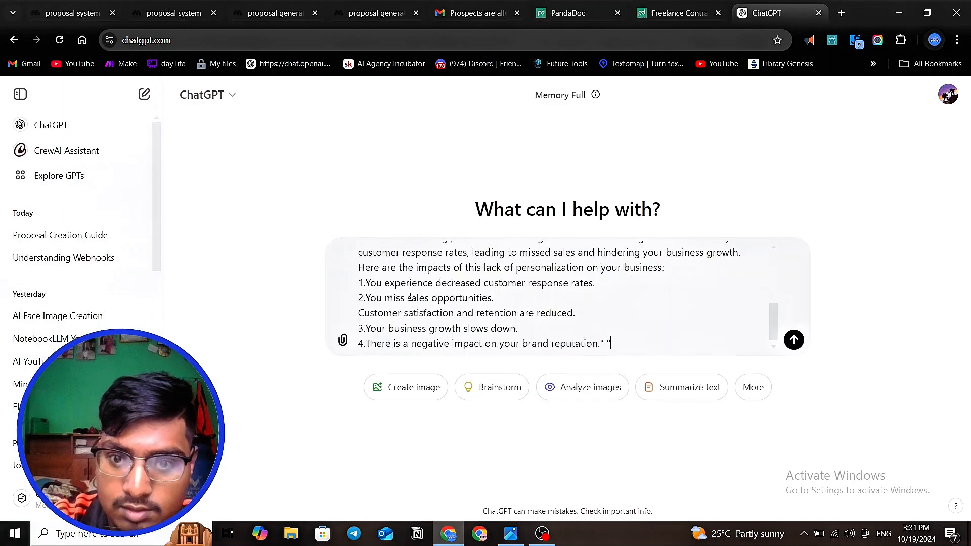
key("Return")
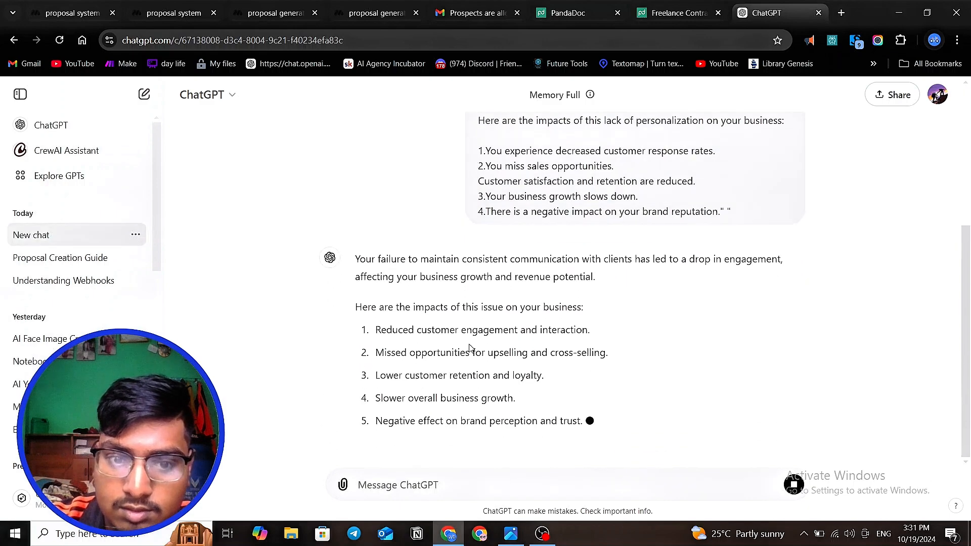
- Send ChatGPT the follow-up message "only change the grammitcal issues" about the rewritten prompt
left_click(433, 484)
type("am")
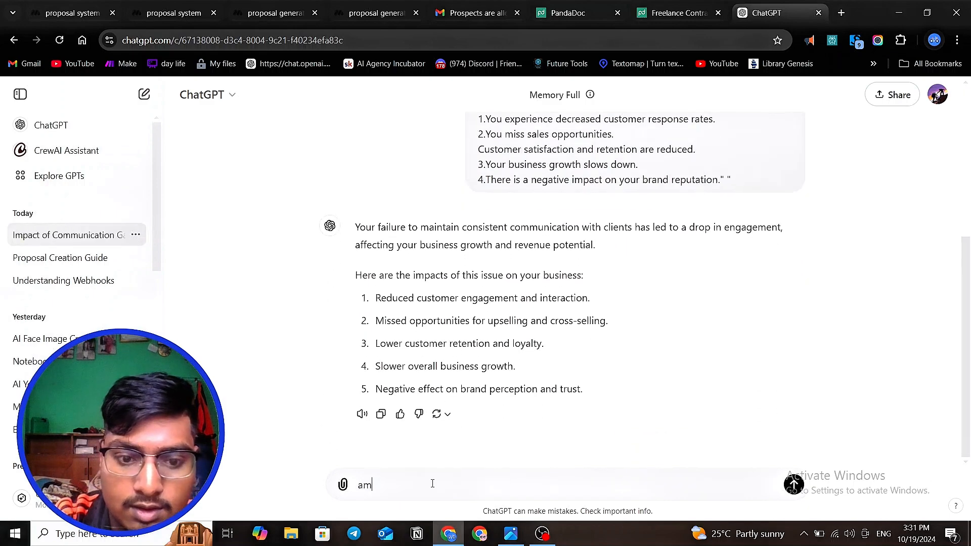
key("BackSpace")
type("ame")
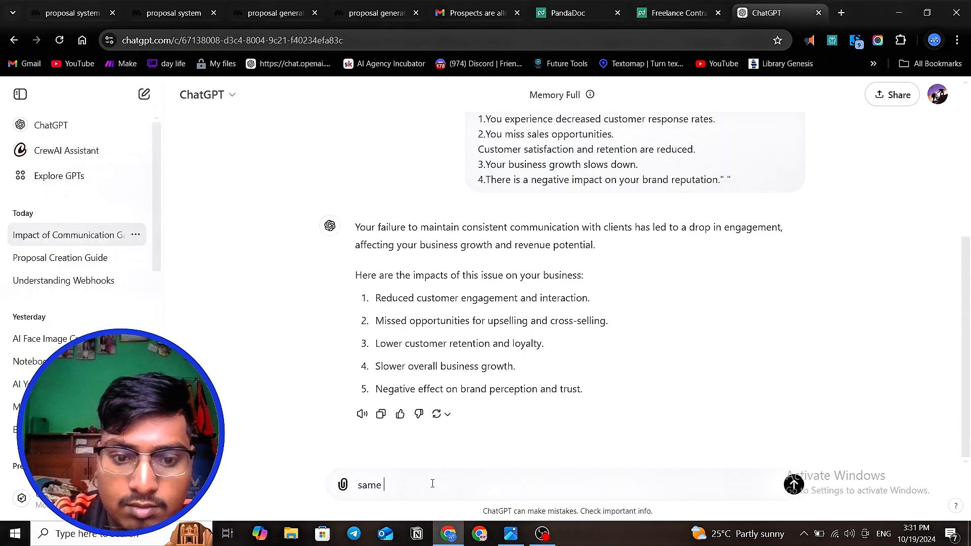
key("BackSpace")
key("BackSpace")
key("BackSpace")
key("BackSpace")
key("BackSpace")
type("o")
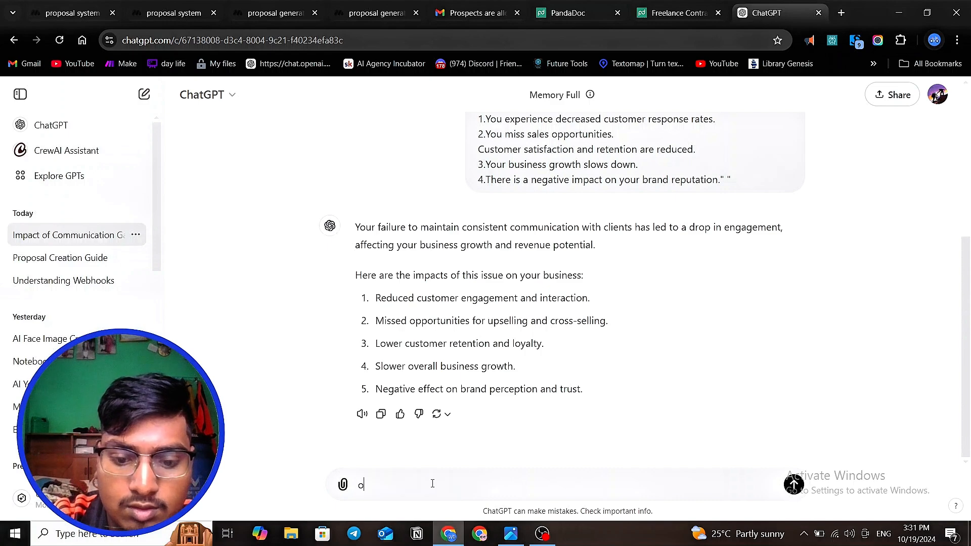
type("nly chan")
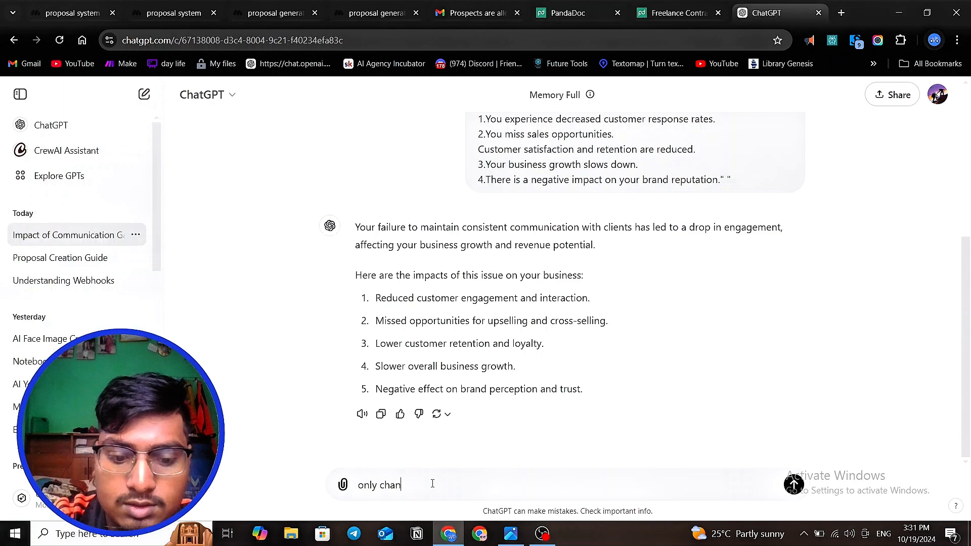
type("ge the g")
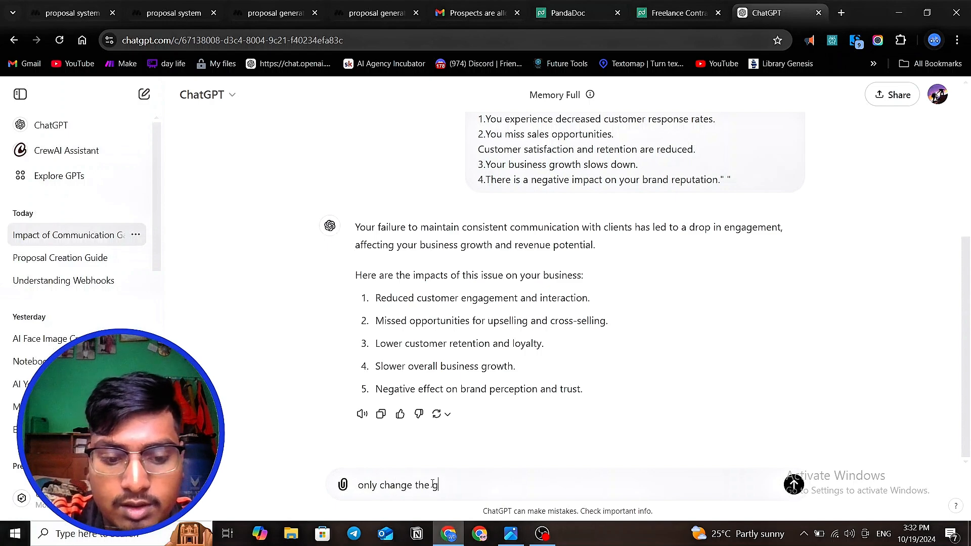
type("rammitval")
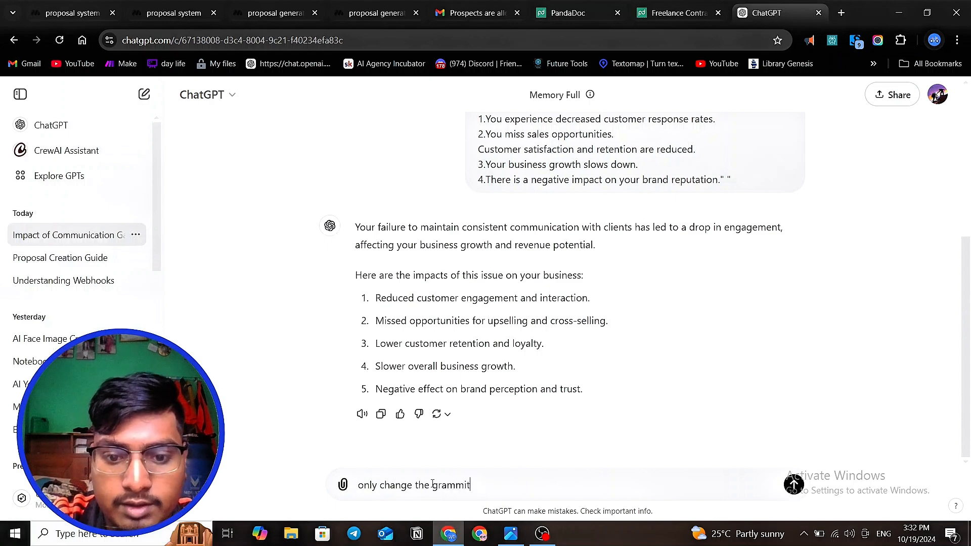
key("BackSpace")
key("BackSpace")
key("BackSpace")
key("BackSpace")
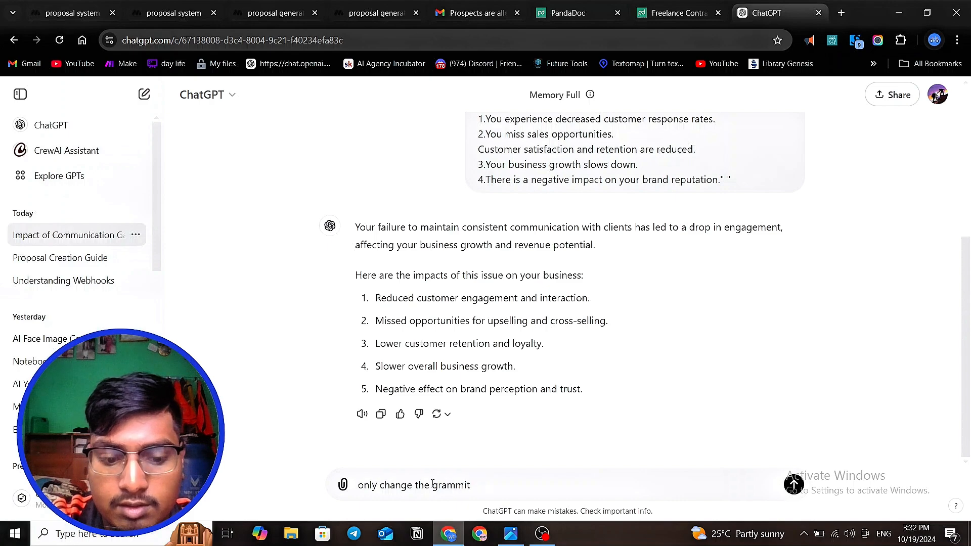
type("cal issues")
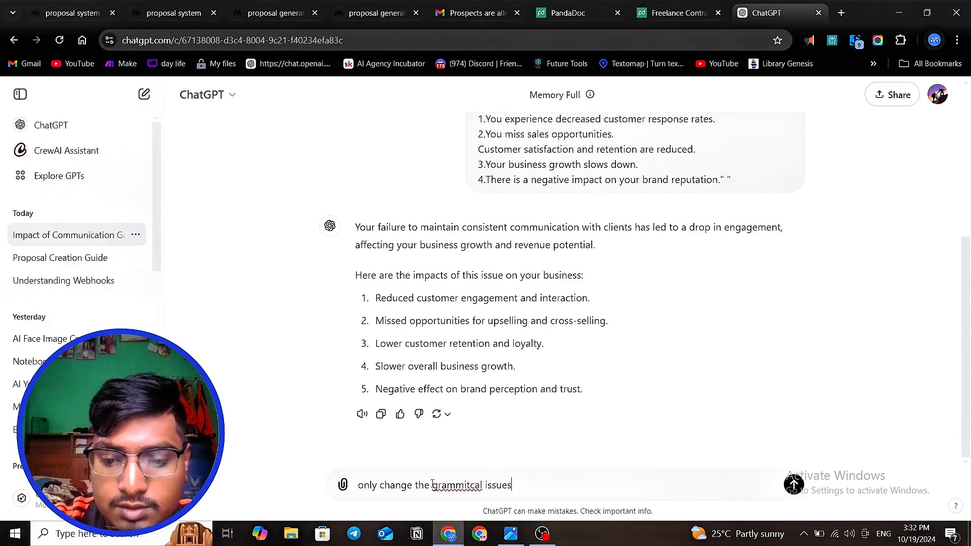
key("Return")
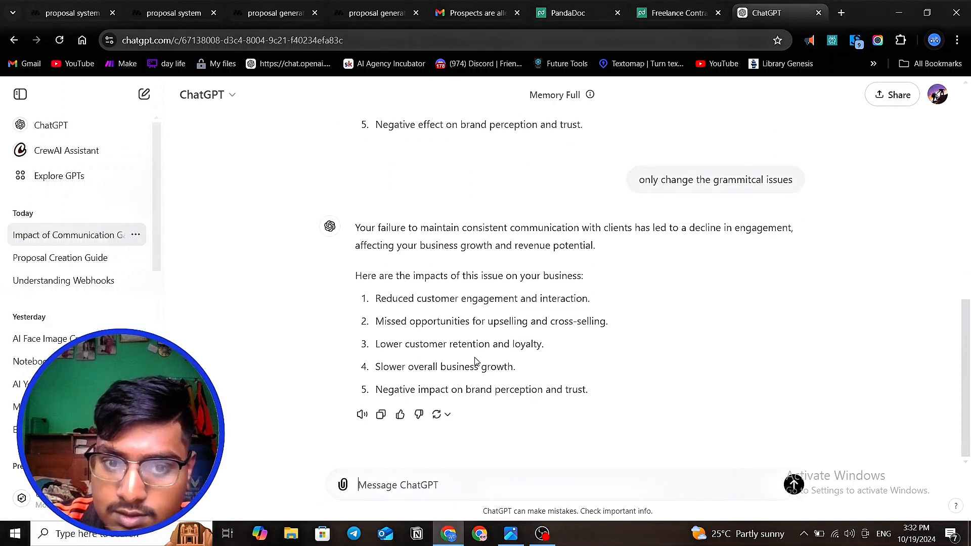
- Compare the original problem statement prompt in the chat with ChatGPT's two replies
scroll(480, 359, "up", 10)
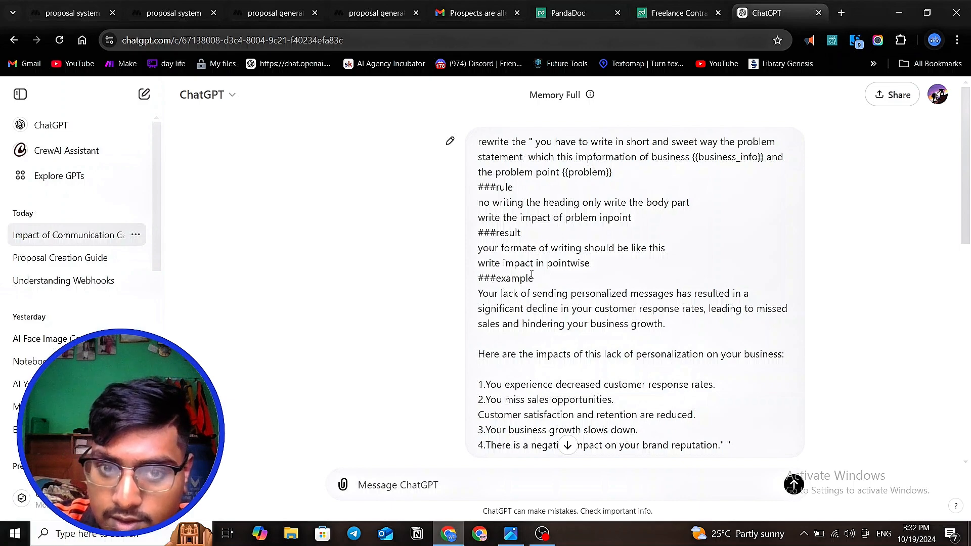
scroll(532, 275, "down", 1)
scroll(531, 275, "up", 1)
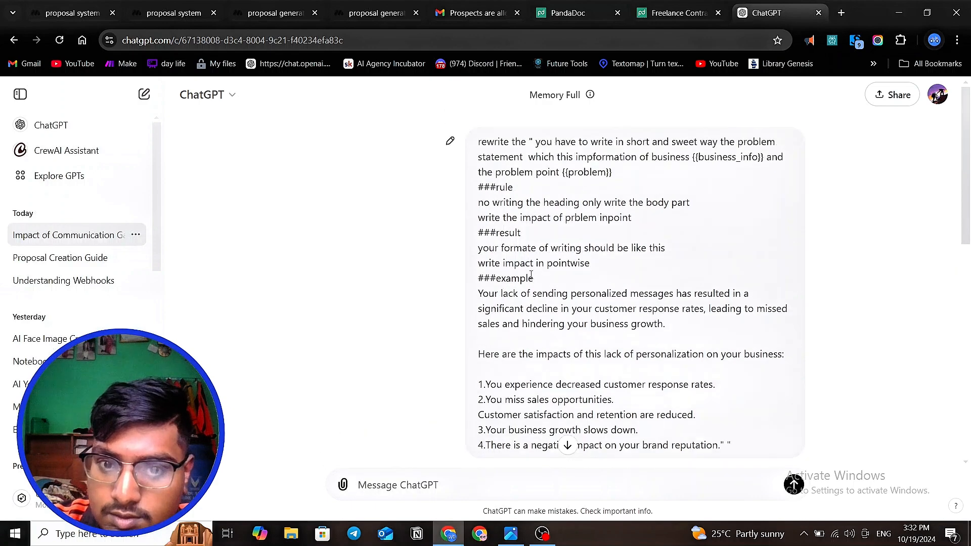
double_click(487, 248)
left_click(562, 278)
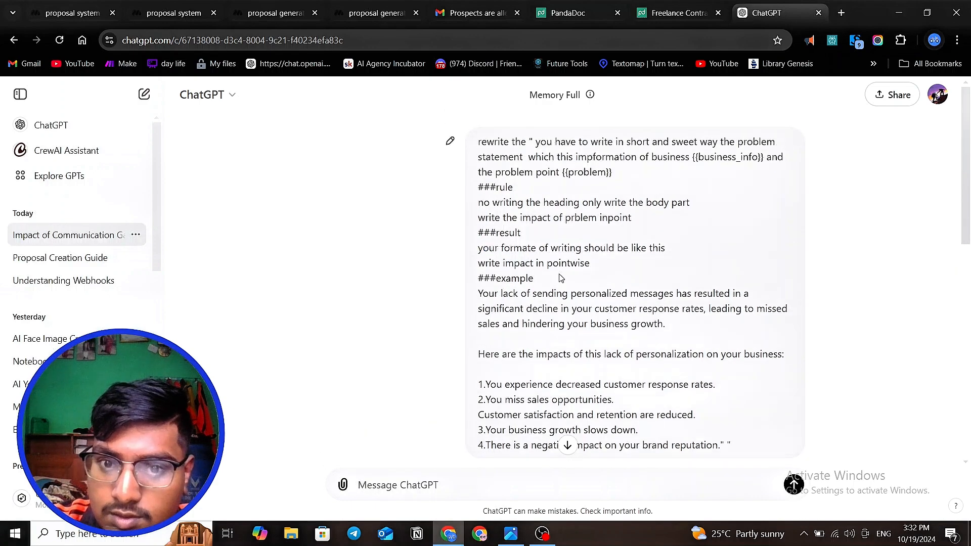
left_click_drag(562, 278, 511, 263)
left_click(514, 261)
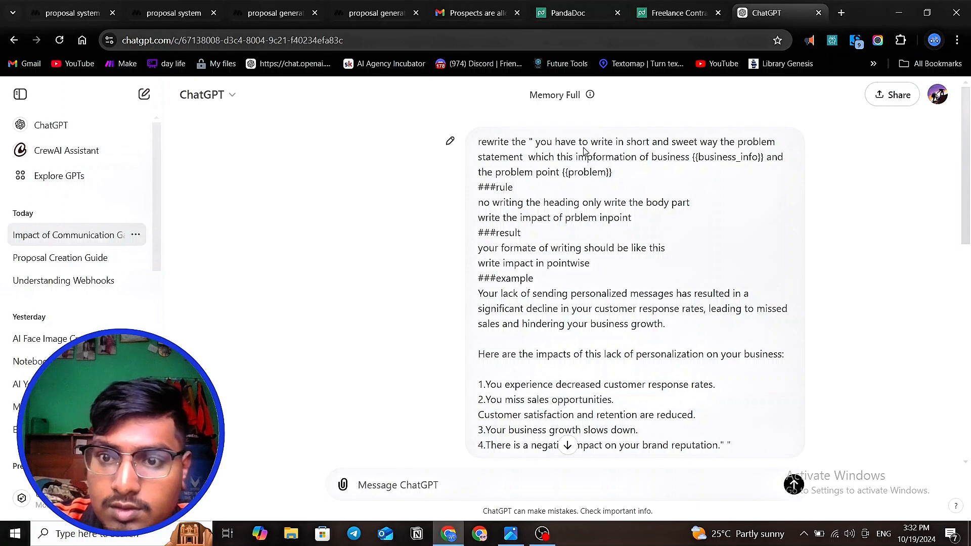
double_click(562, 142)
left_click(562, 142)
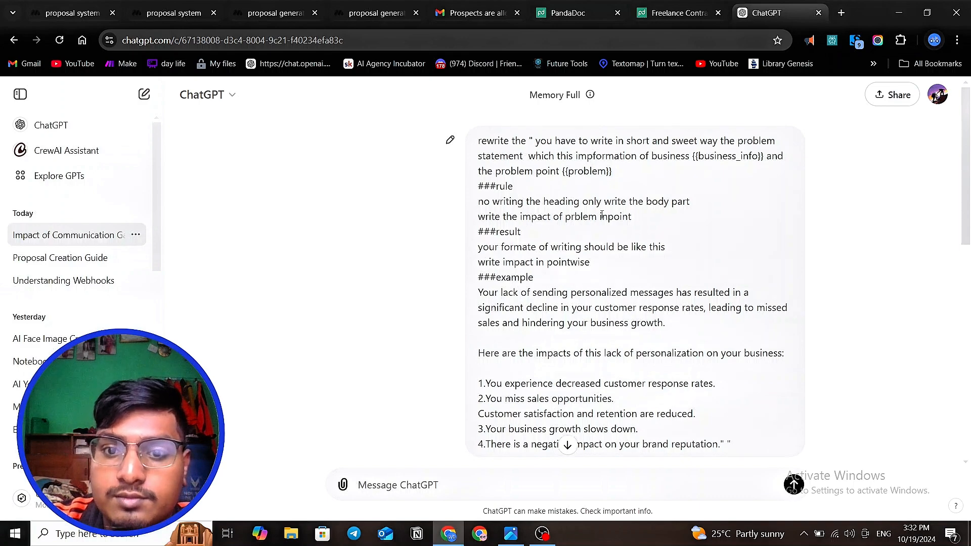
scroll(602, 216, "down", 6)
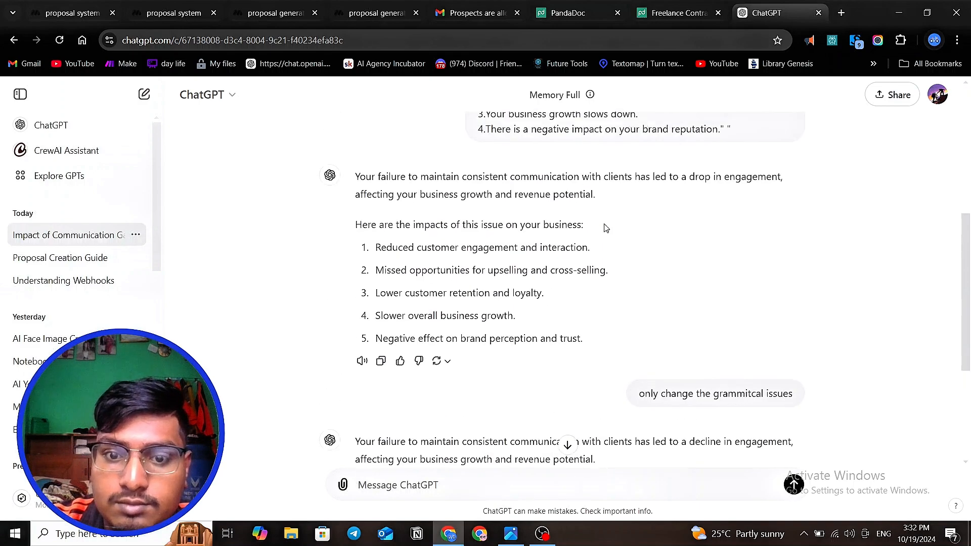
scroll(606, 228, "down", 3)
scroll(606, 228, "down", 2)
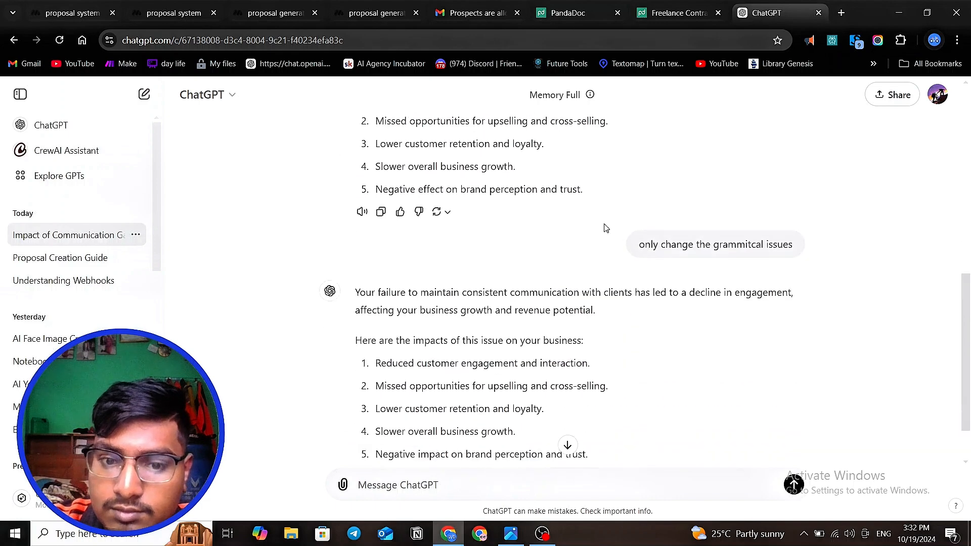
scroll(606, 227, "up", 1)
- Switch to the proposal system project in MindStudio and review the Generate text block's problem statement prompt
left_click(697, 14)
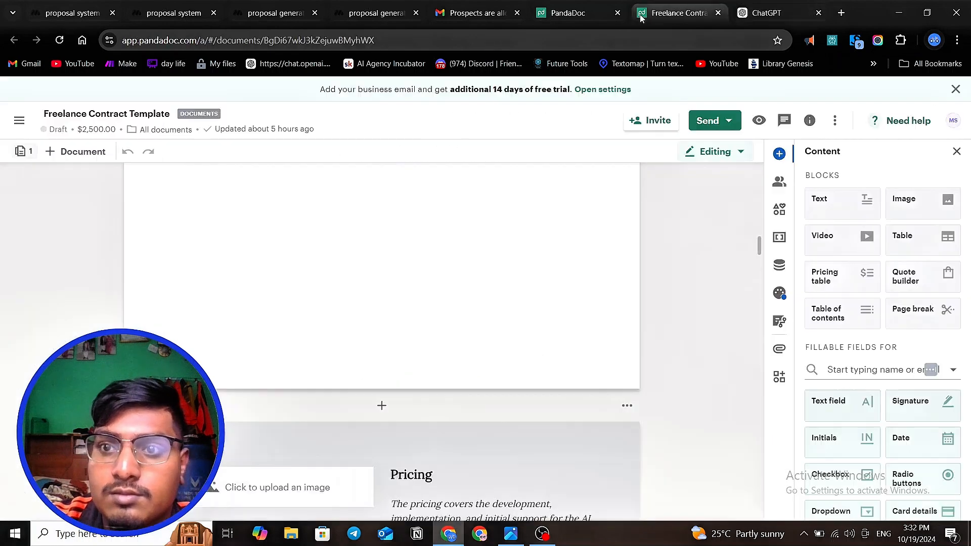
left_click(376, 13)
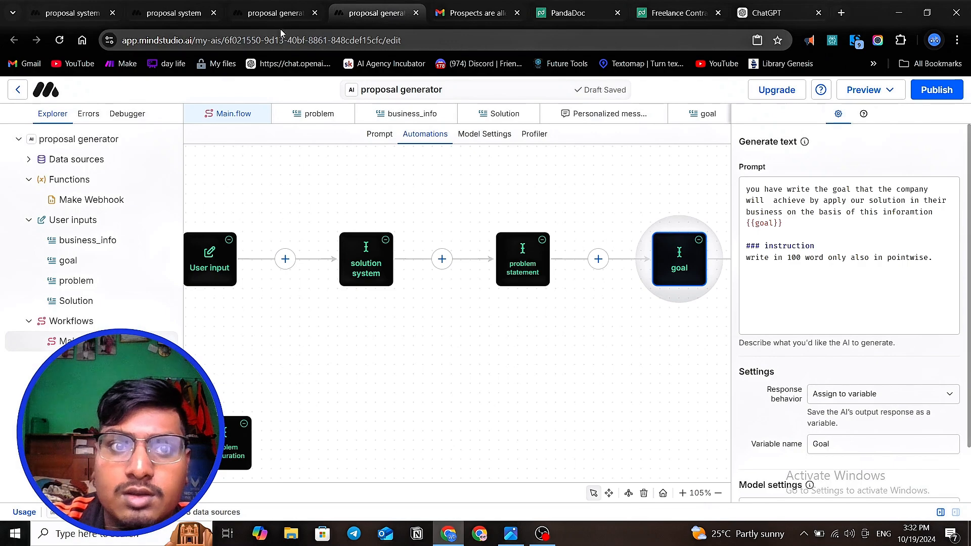
left_click(274, 13)
left_click(183, 10)
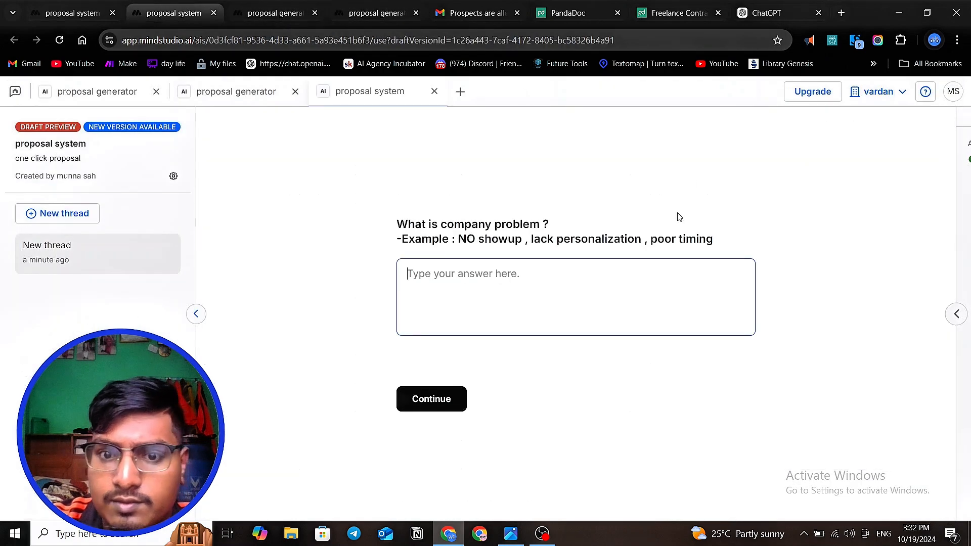
left_click(79, 12)
scroll(825, 216, "up", 10)
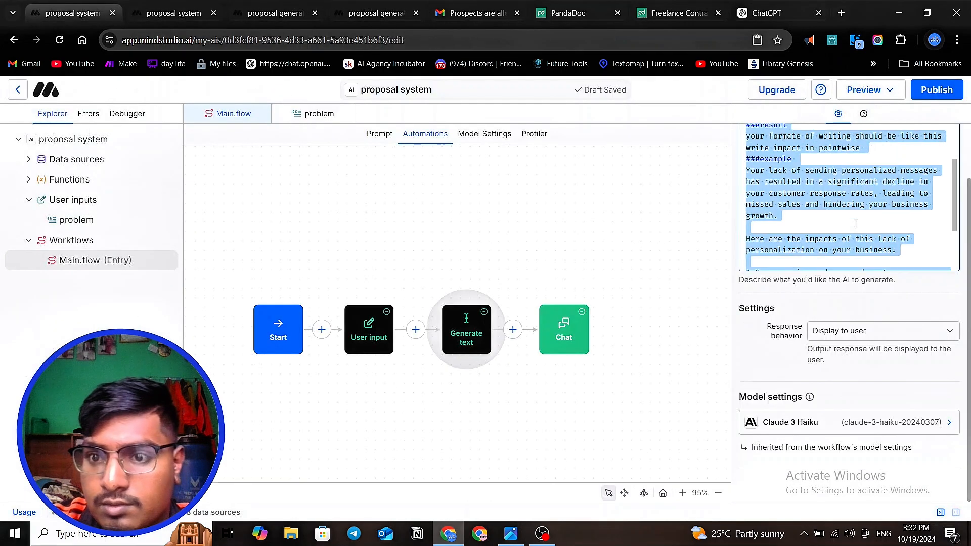
left_click(901, 219)
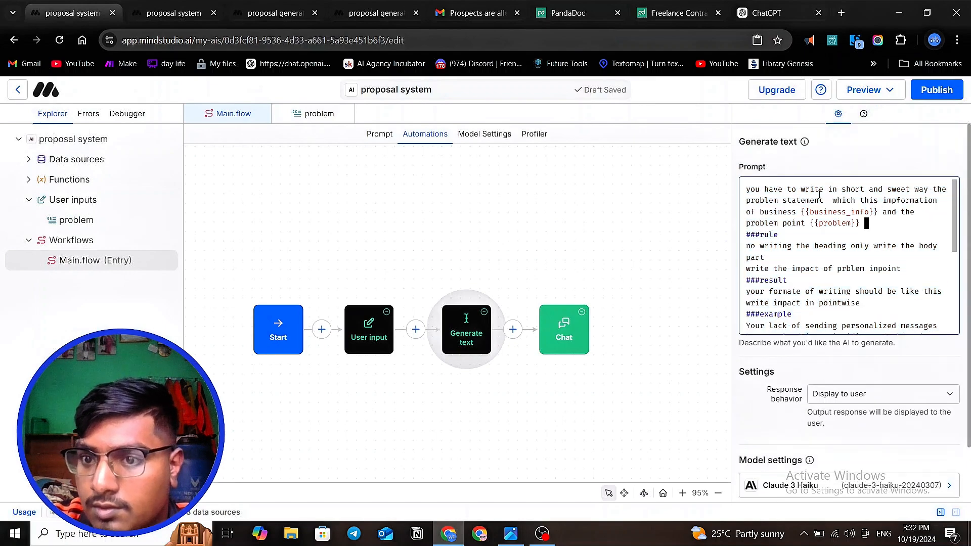
key("Down")
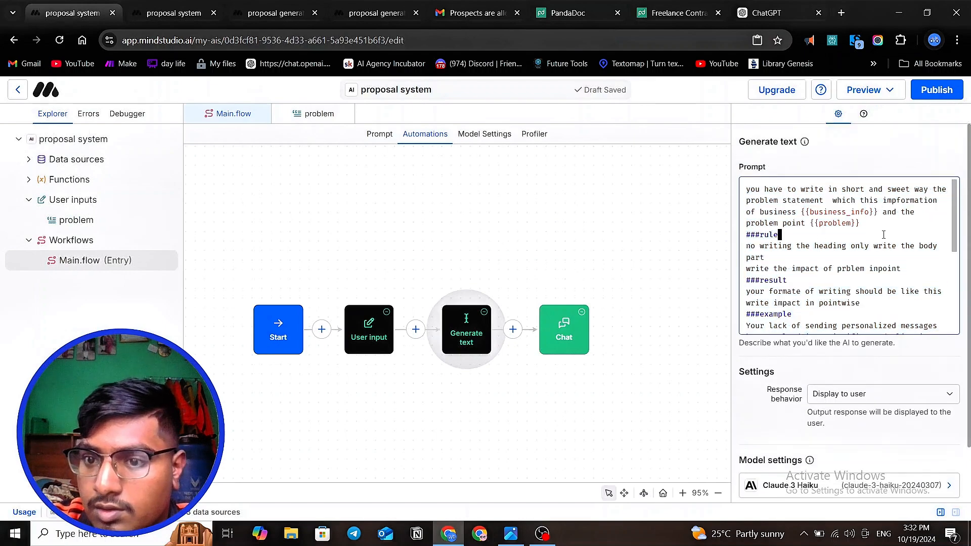
scroll(864, 250, "down", 1)
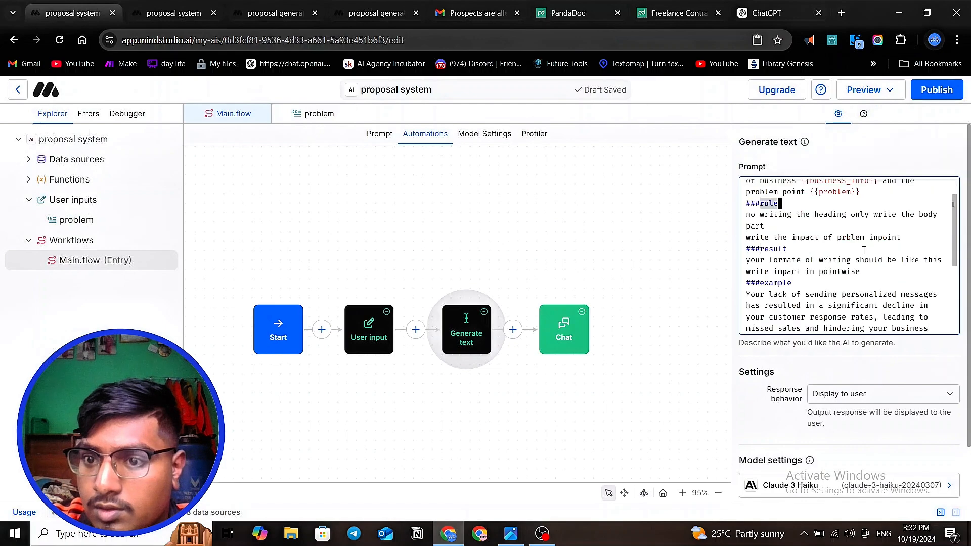
scroll(865, 251, "up", 1)
scroll(864, 251, "down", 2)
scroll(864, 250, "up", 2)
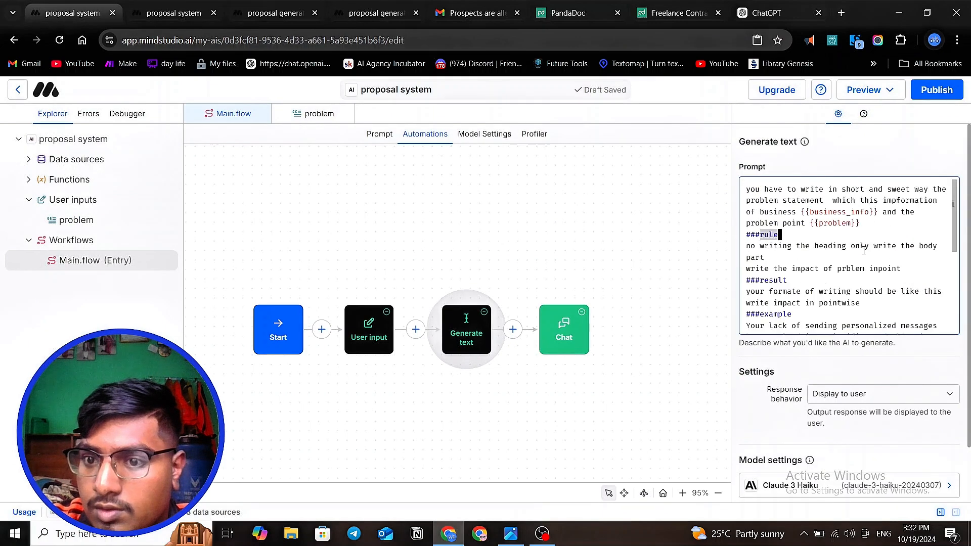
- Delete the entire prompt text of the Generate text block
scroll(864, 250, "down", 4)
left_click(830, 285)
key("ctrl+a")
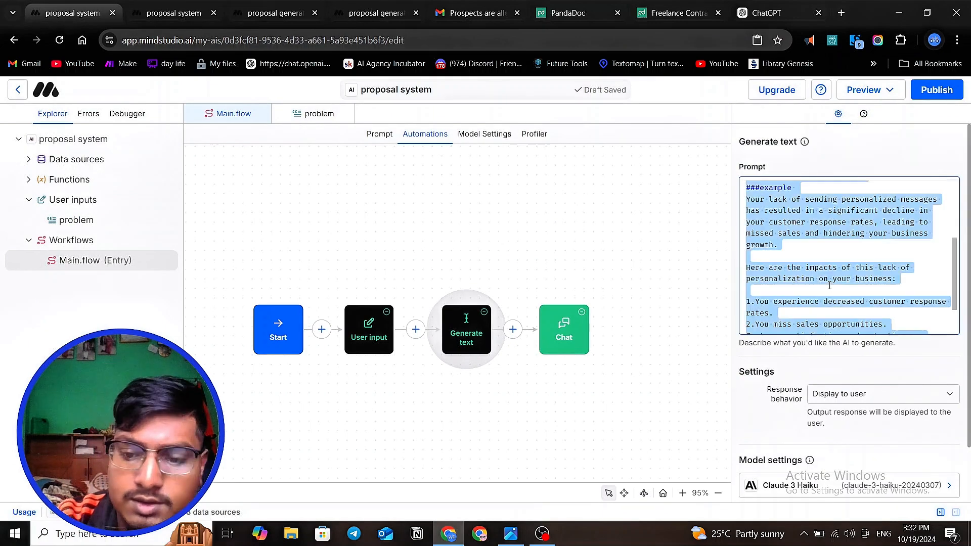
key("BackSpace")
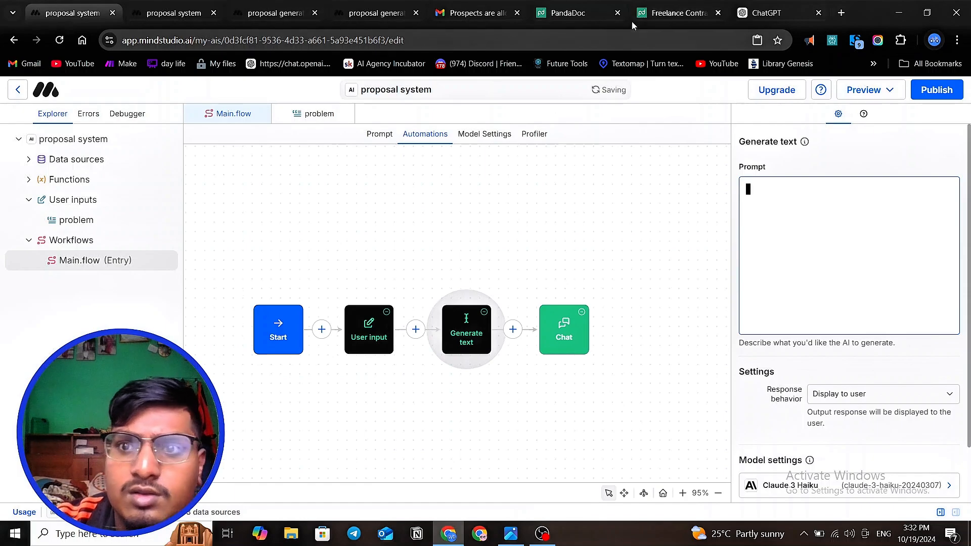
- Switch to ChatGPT, start a new chat and begin the message with 'rewrite " you have write the problem summary for'
left_click(771, 12)
scroll(329, 233, "up", 10)
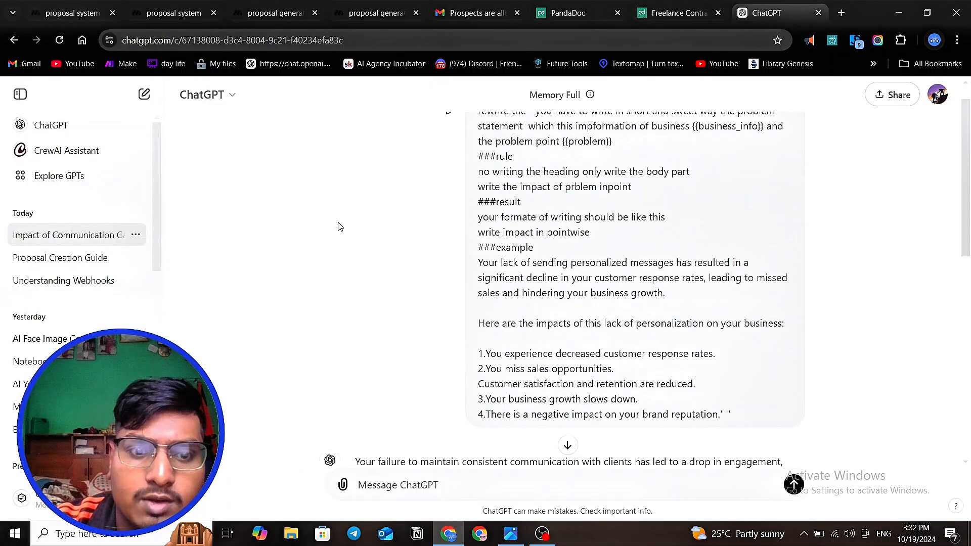
left_click(144, 94)
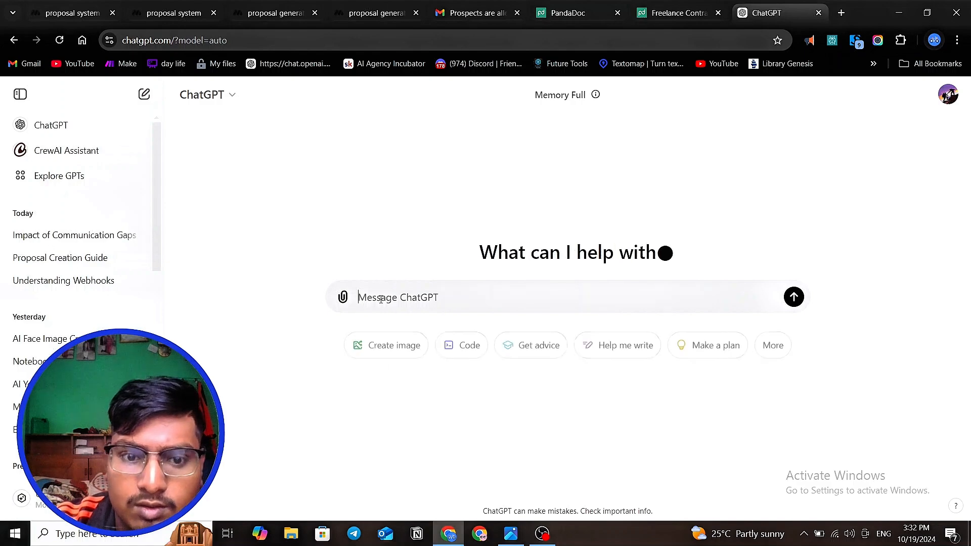
type("rewri")
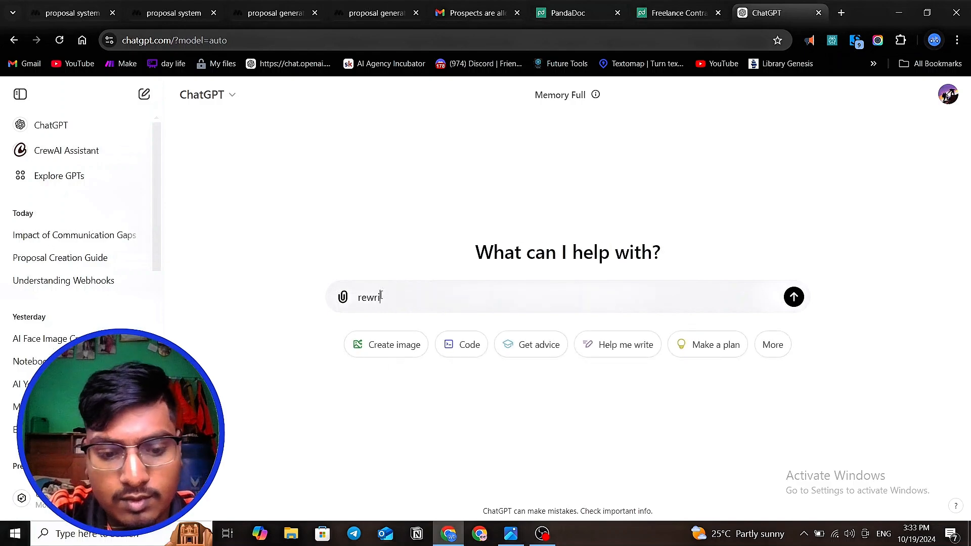
type("te \" you")
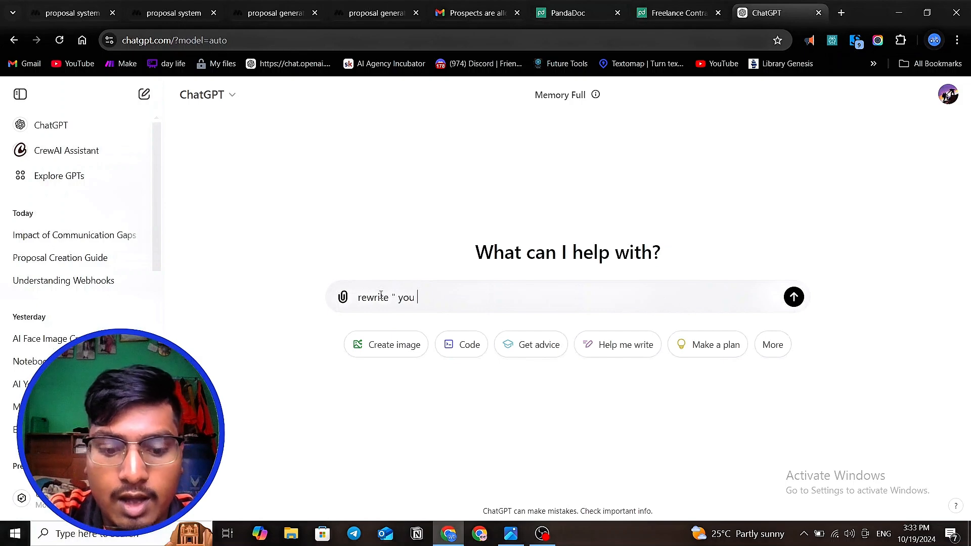
type(" have w")
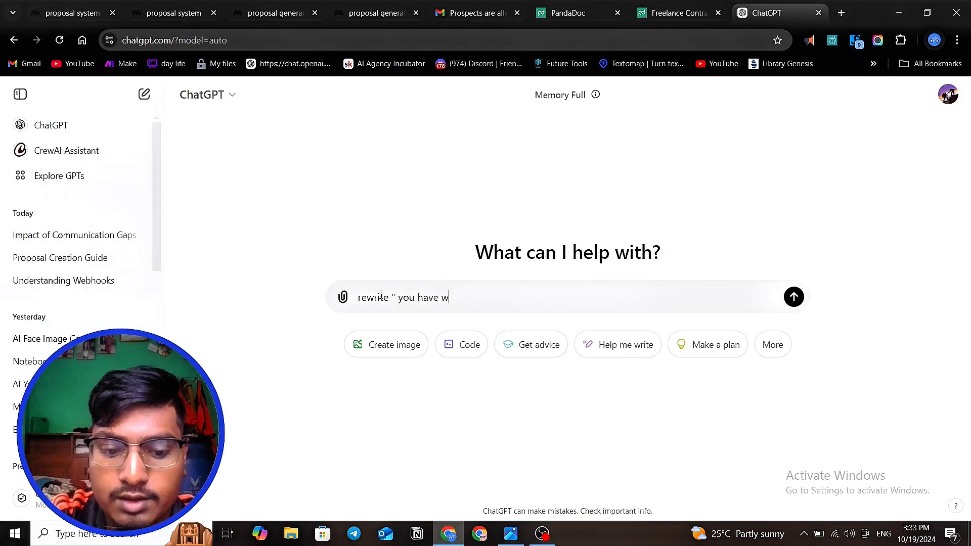
type("rite the p")
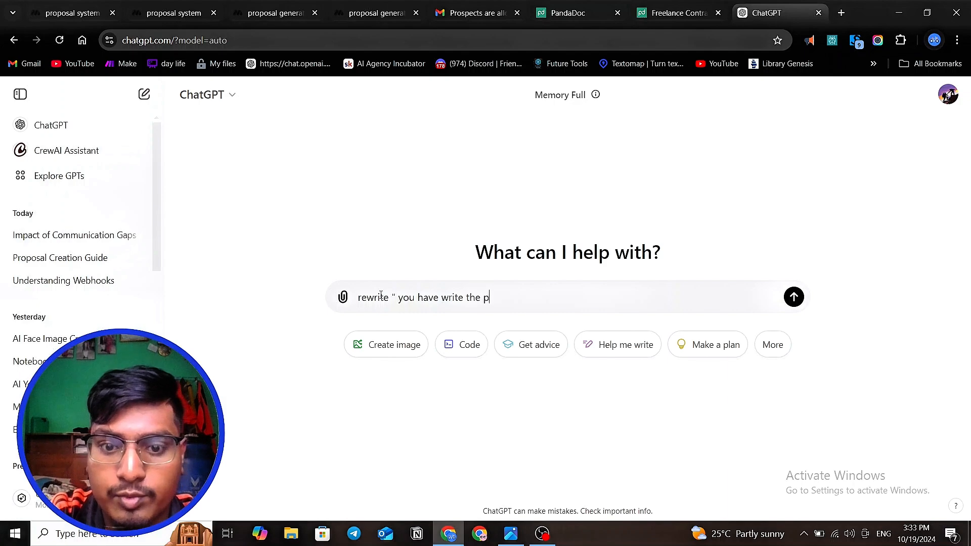
type("ron")
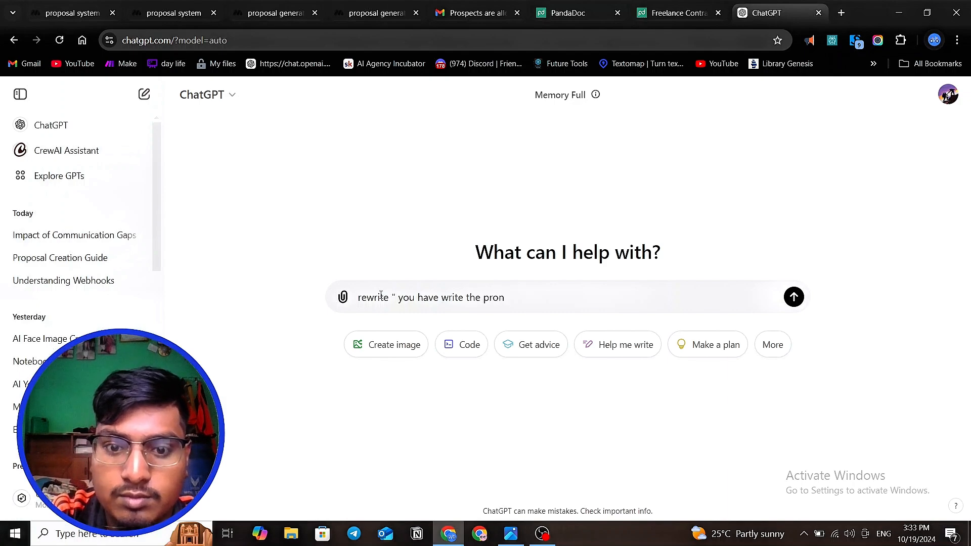
key("BackSpace")
type("blem sum")
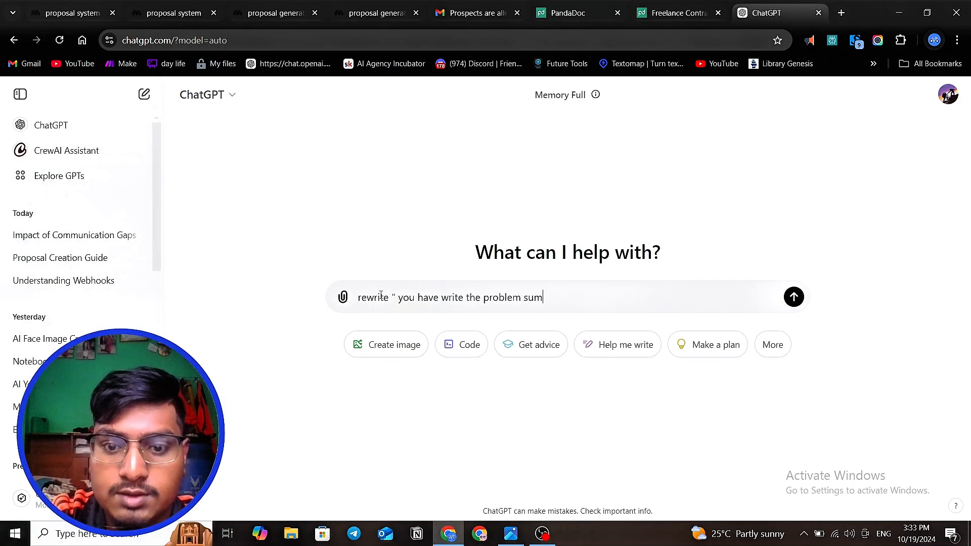
type("mary for ")
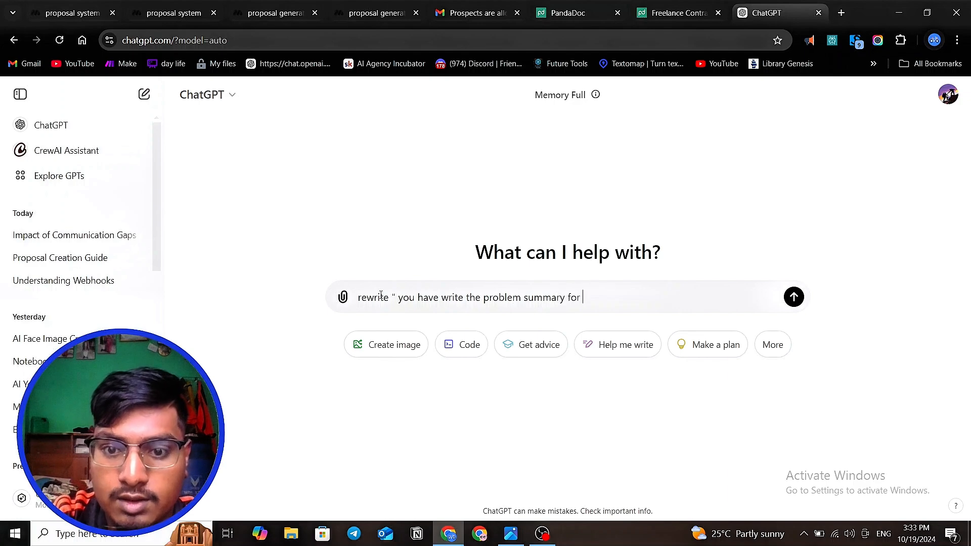
type("ou")
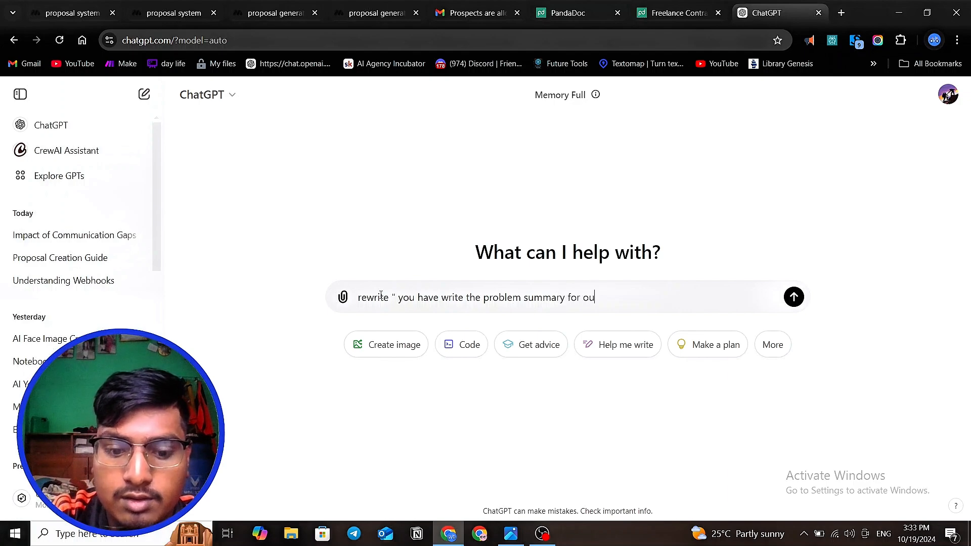
type("r")
- Continue the message with "our client on the basis of"
key("BackSpace")
type("r ")
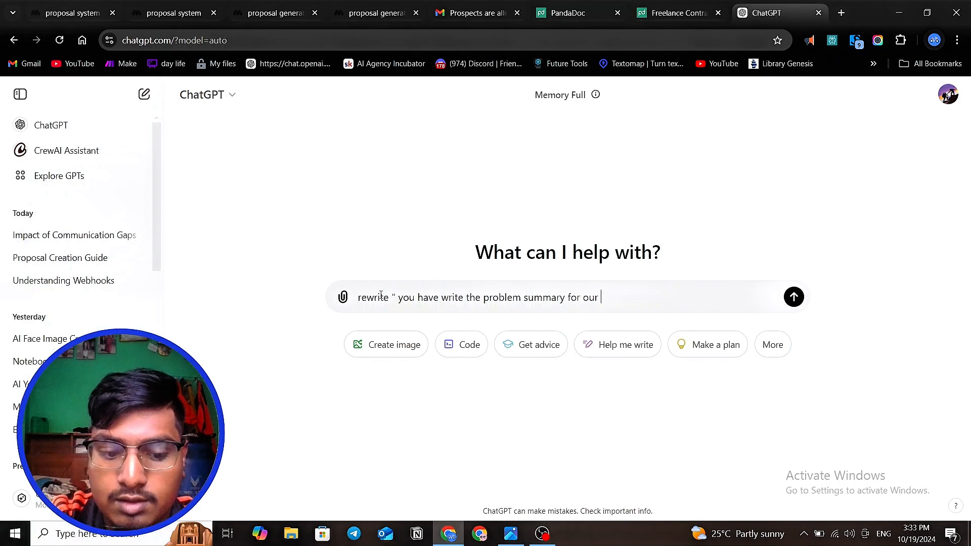
type("client ")
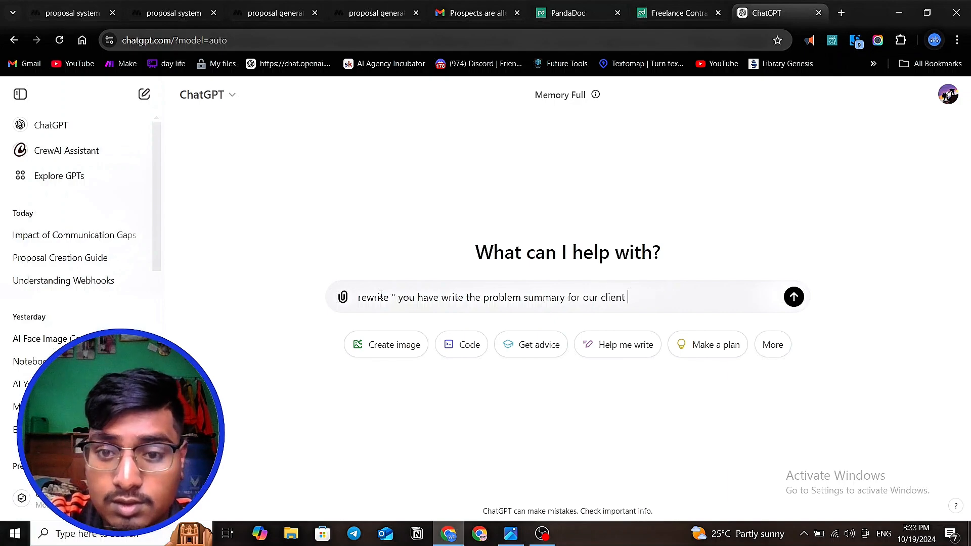
type("on the ")
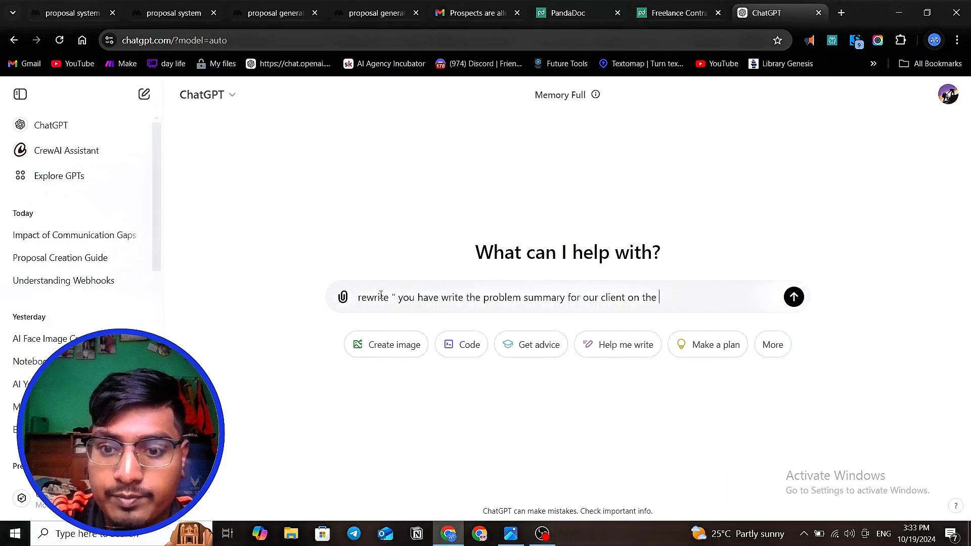
type("basi")
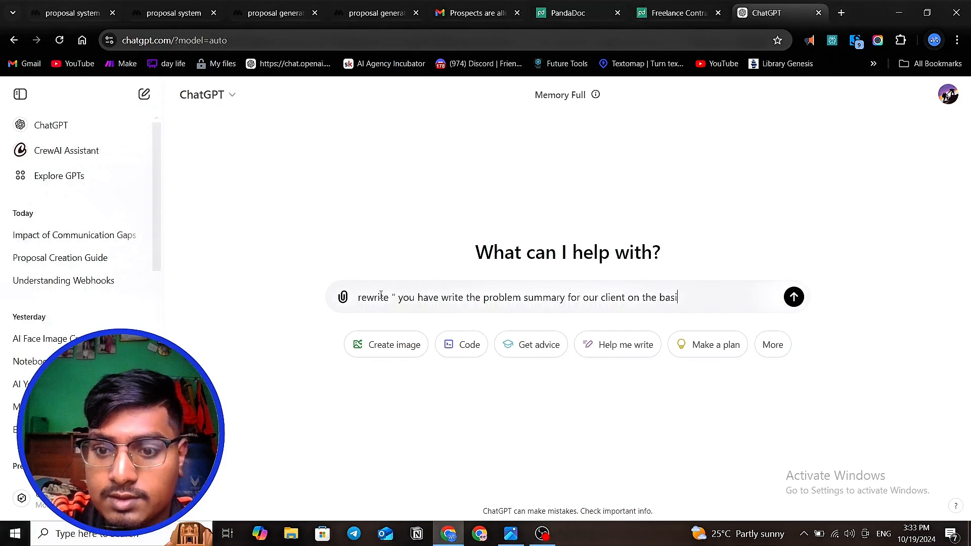
type("s of ")
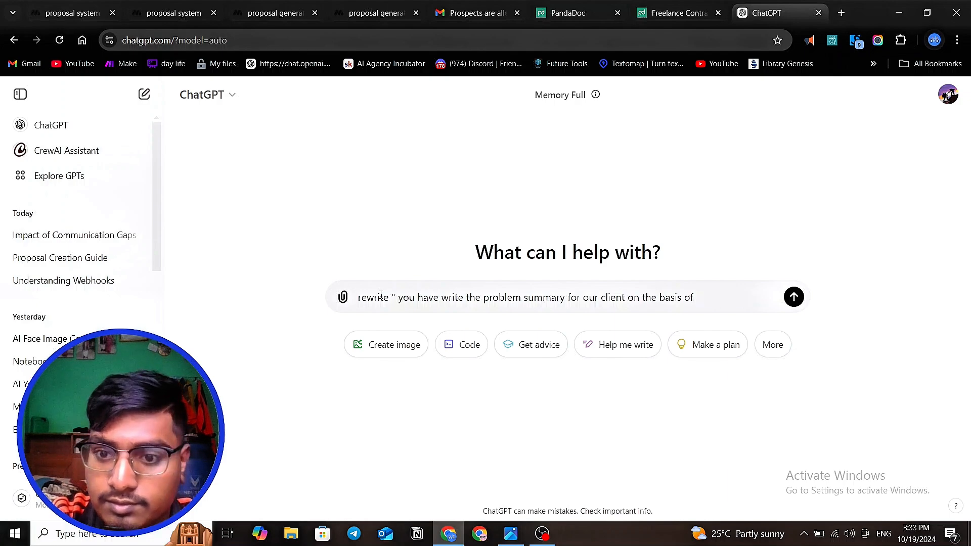
type("p")
key("BackSpace")
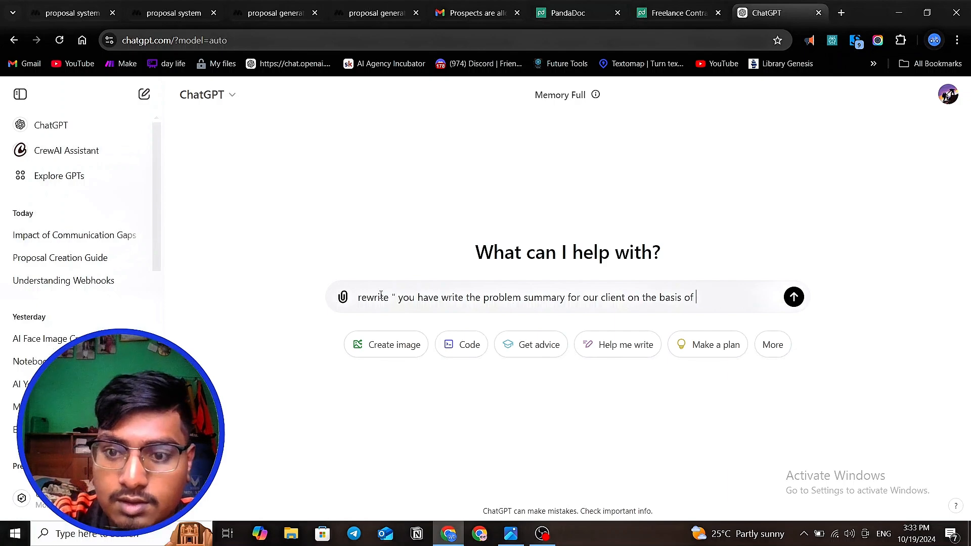
- Add "this information : x ," to the end of the message, using x as the information placeholder
type("this por")
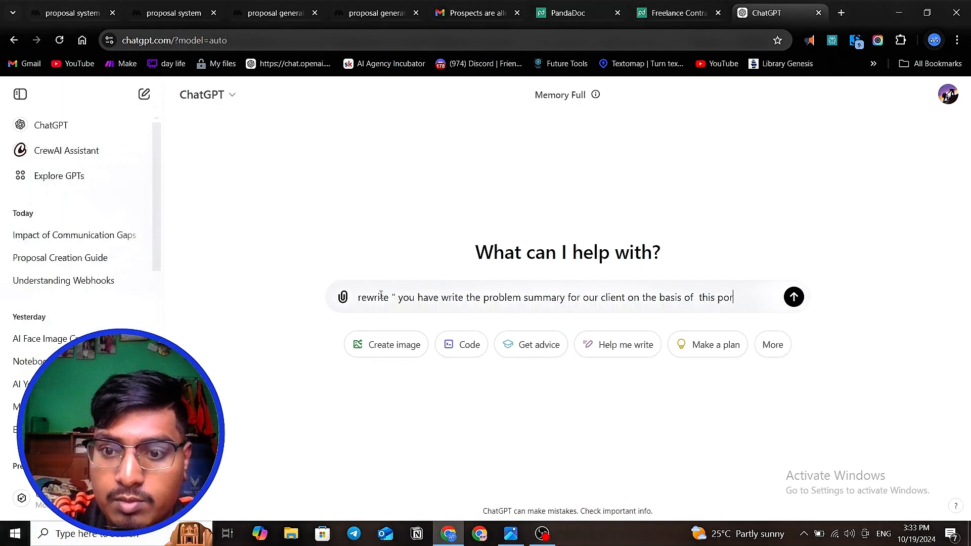
key("BackSpace")
key("BackSpace")
key("BackSpace")
type("info")
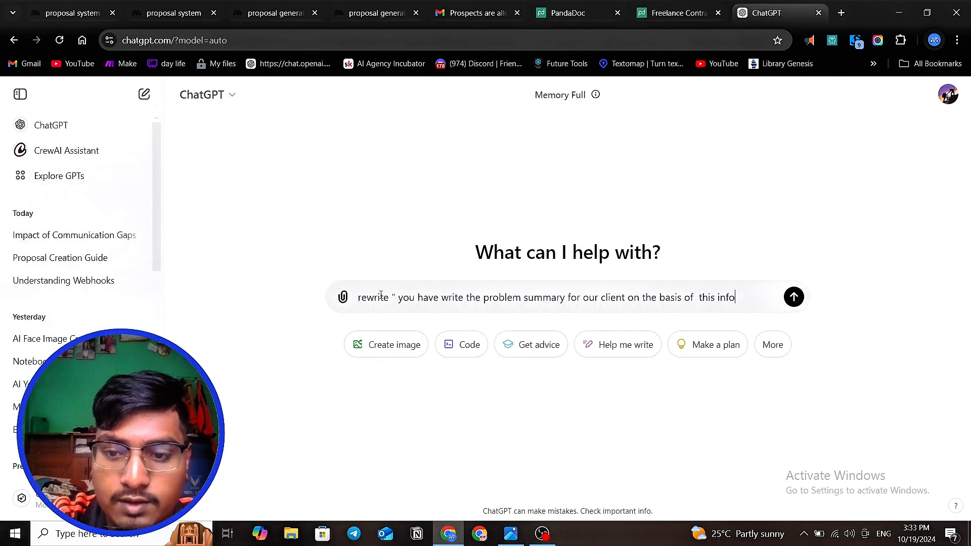
type("rmation")
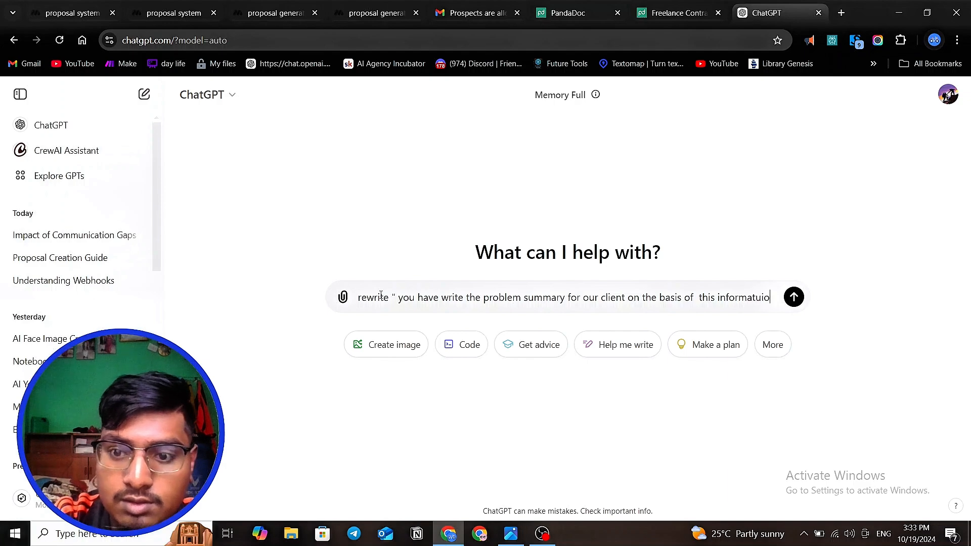
key("BackSpace")
key("BackSpace")
key("BackSpace")
type("ion ")
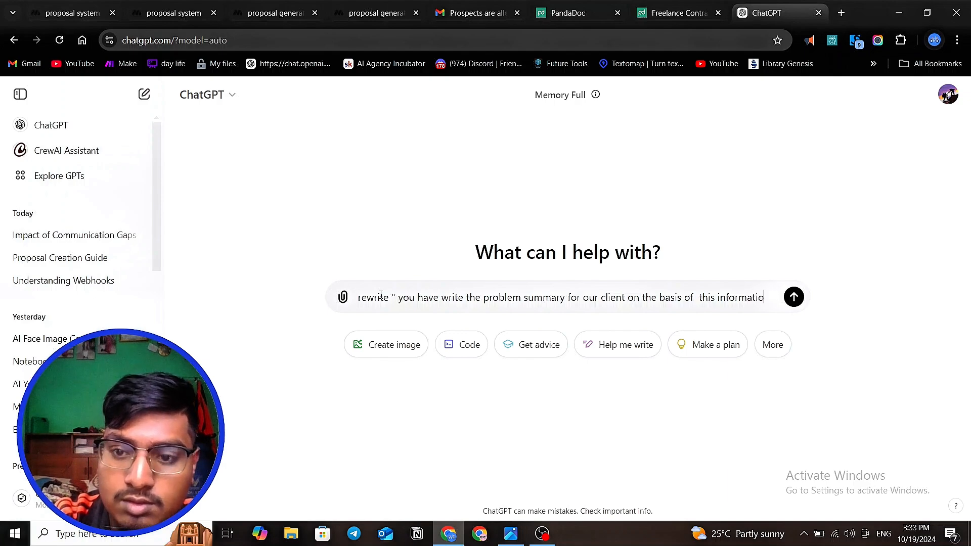
type(": ")
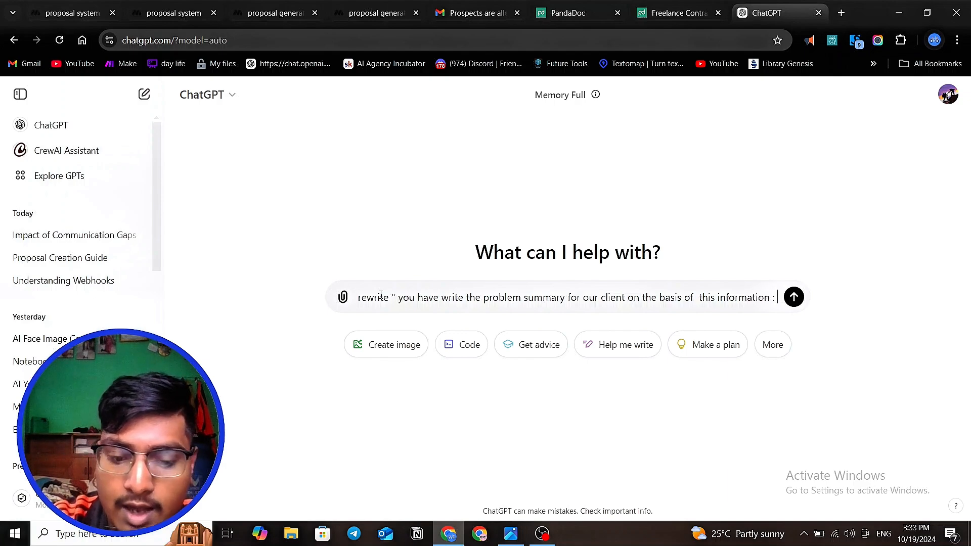
type("x")
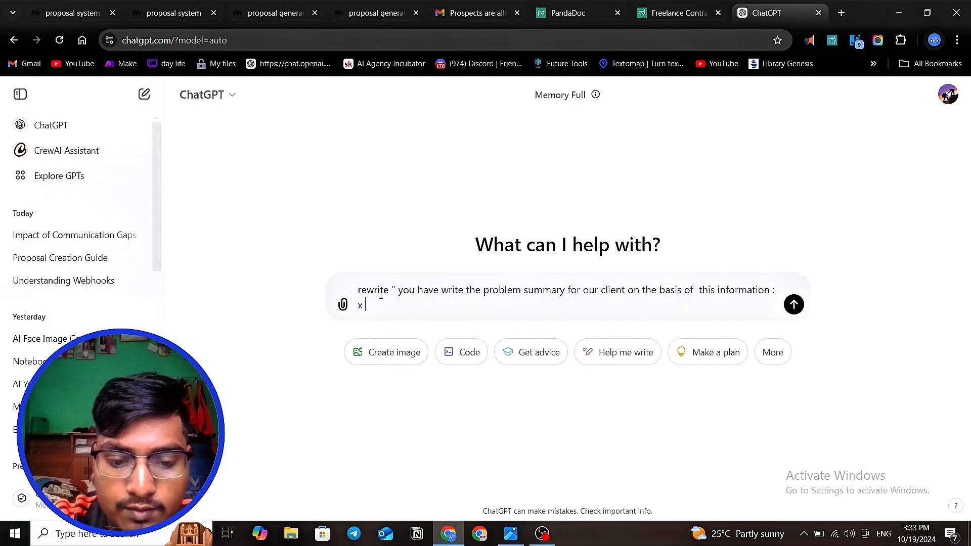
type(" , ")
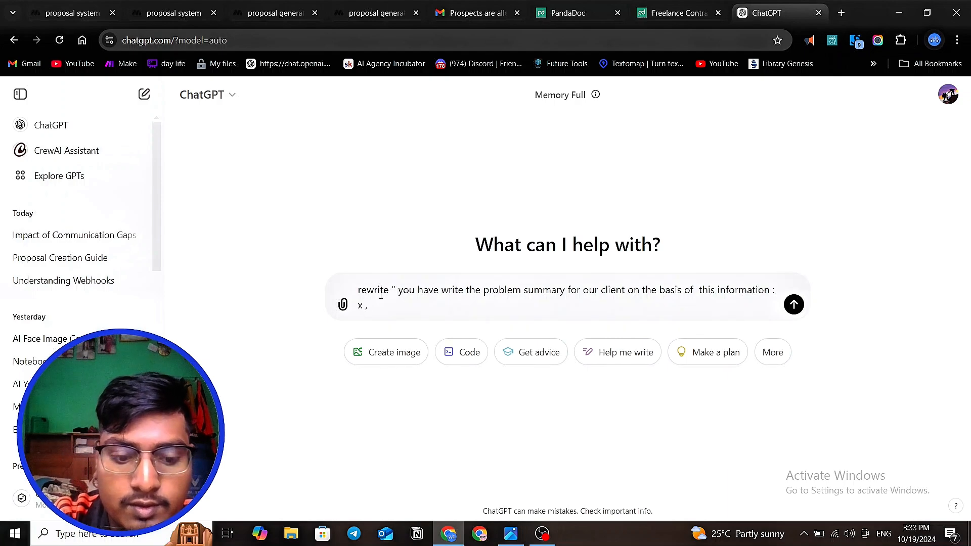
type("wirte i")
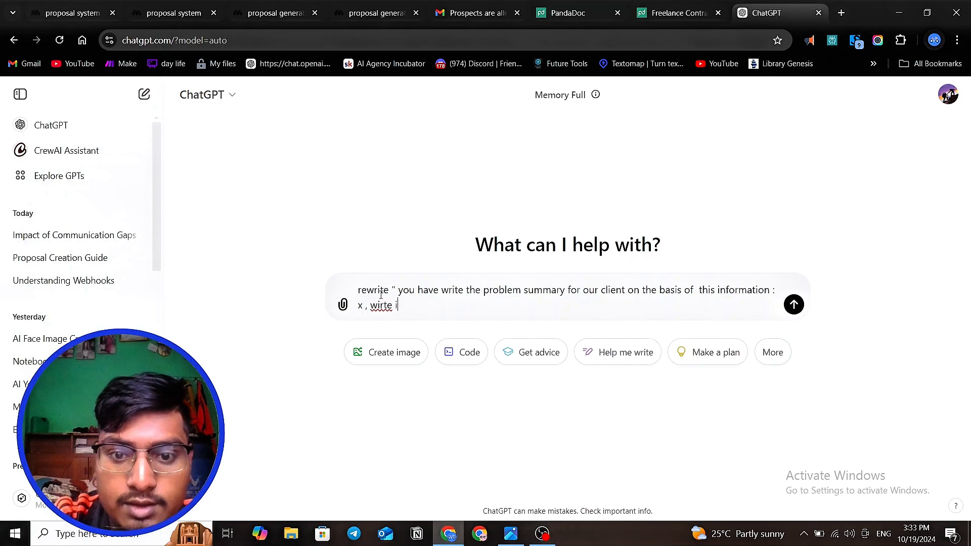
key("BackSpace")
key("BackSpace")
key("BackSpace")
key("BackSpace")
key("BackSpace")
key("BackSpace")
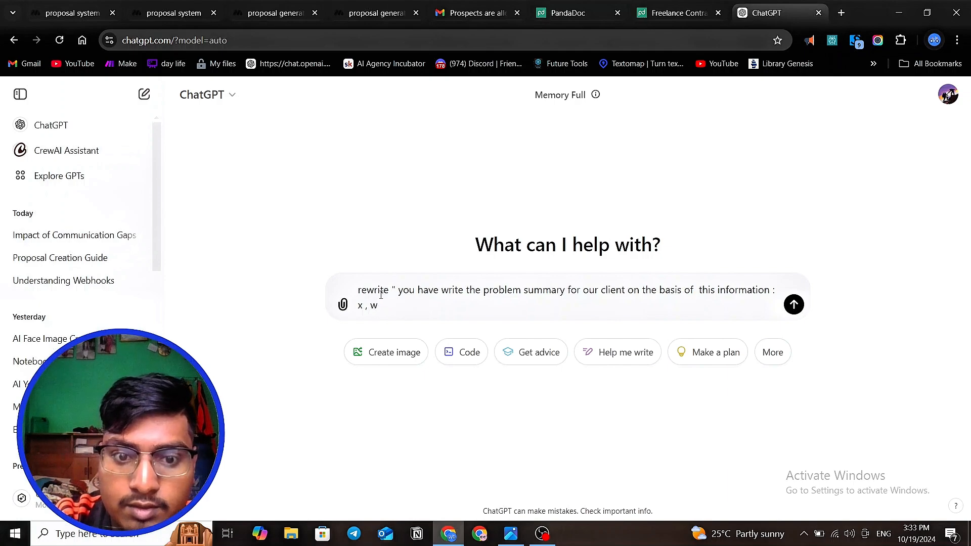
key("BackSpace")
- Insert the word "short" between "write" and "the problem summary" in the message
left_click(464, 291)
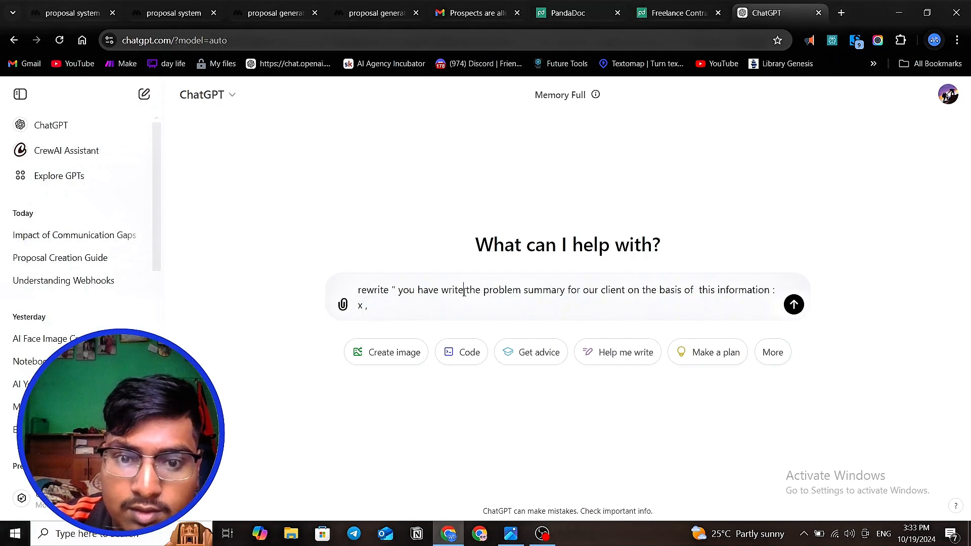
type("s hirt")
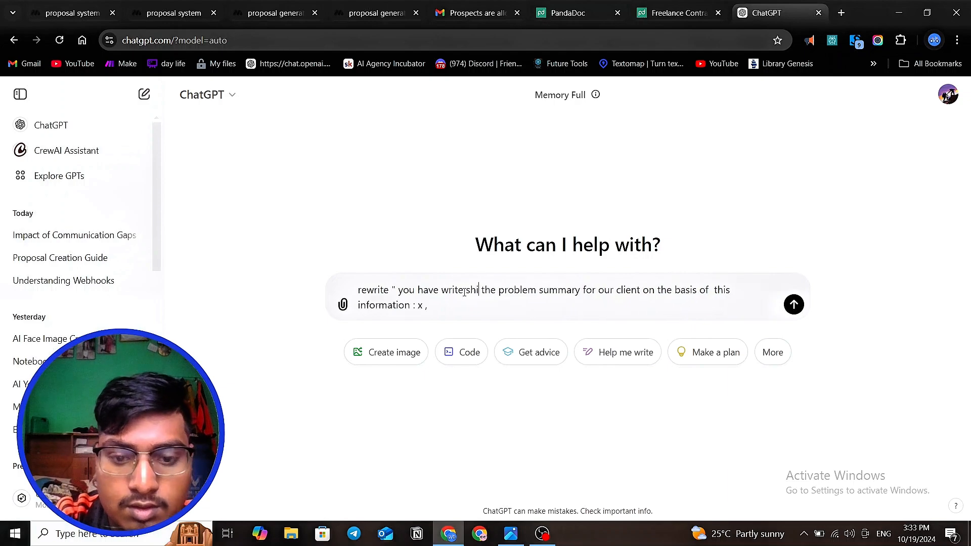
key("BackSpace")
key("BackSpace")
key("BackSpace")
type("or")
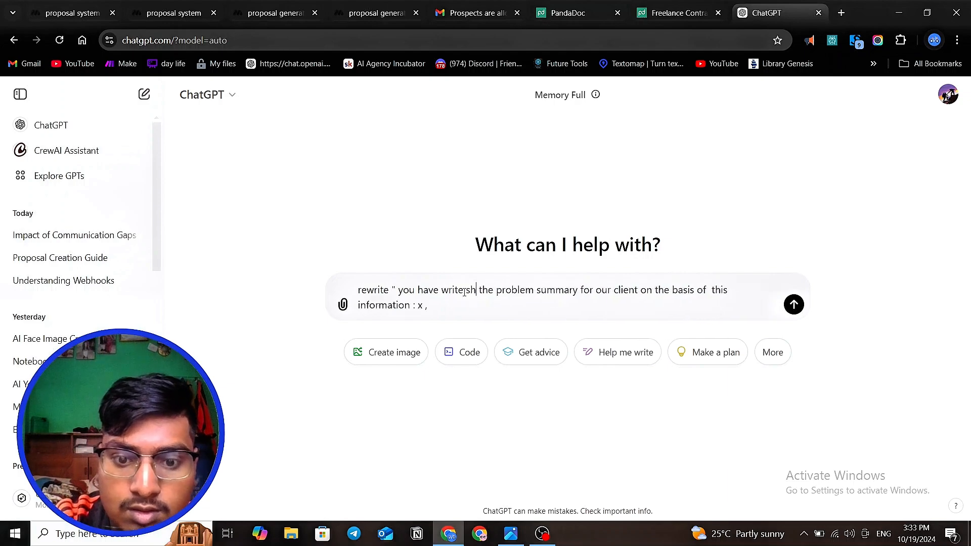
type("t")
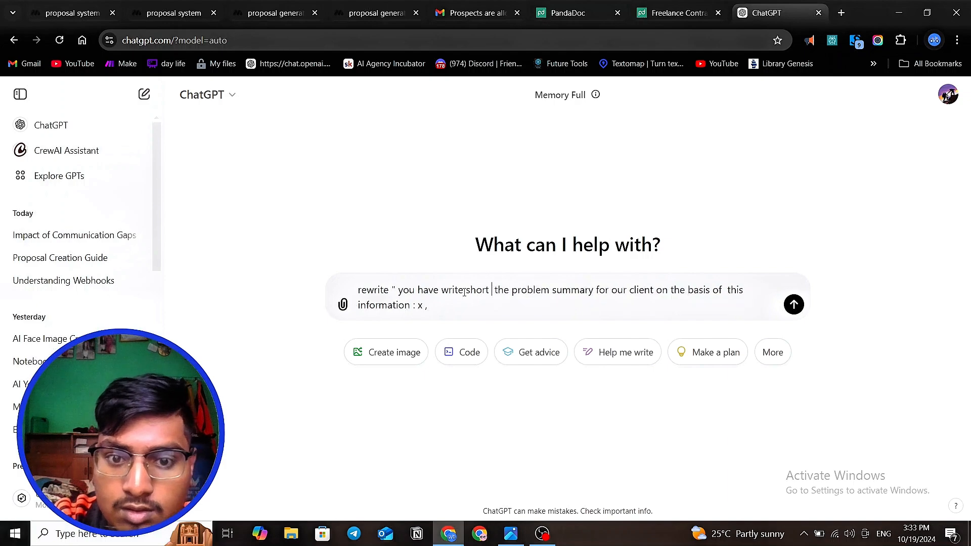
- Try "breif" in place of "short" before "the problem summary" and restore the word "short"
key("BackSpace")
key("BackSpace")
key("BackSpace")
key("BackSpace")
key("BackSpace")
key("BackSpace")
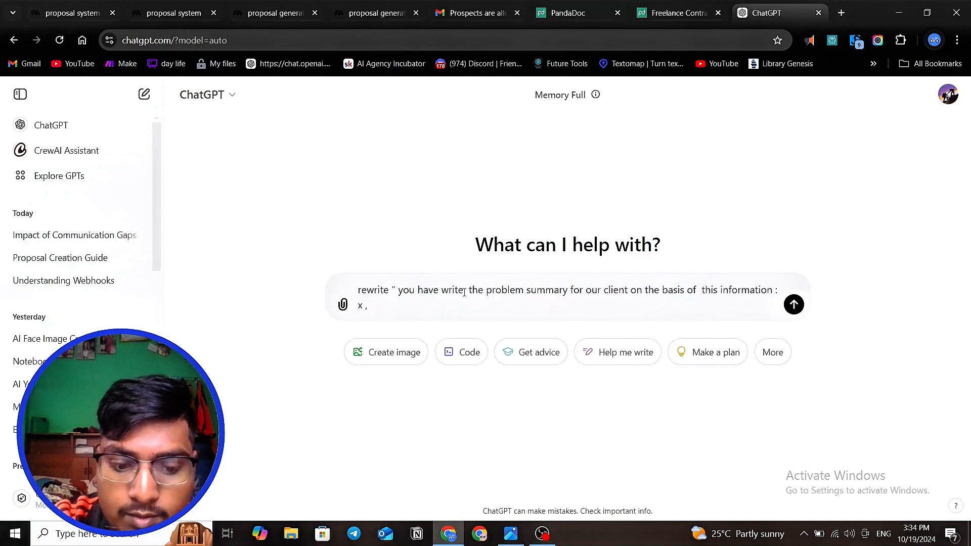
type("brie")
key("BackSpace")
key("BackSpace")
key("BackSpace")
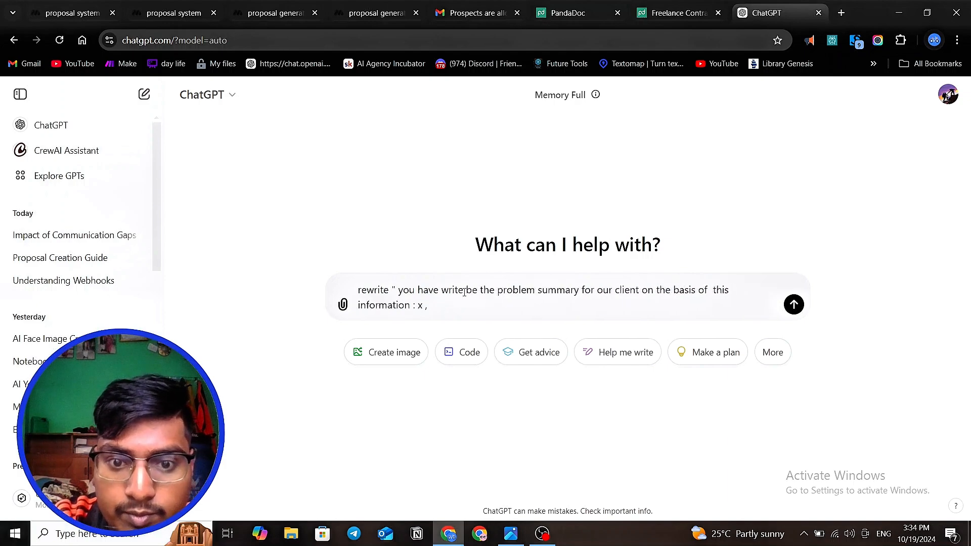
type("reif")
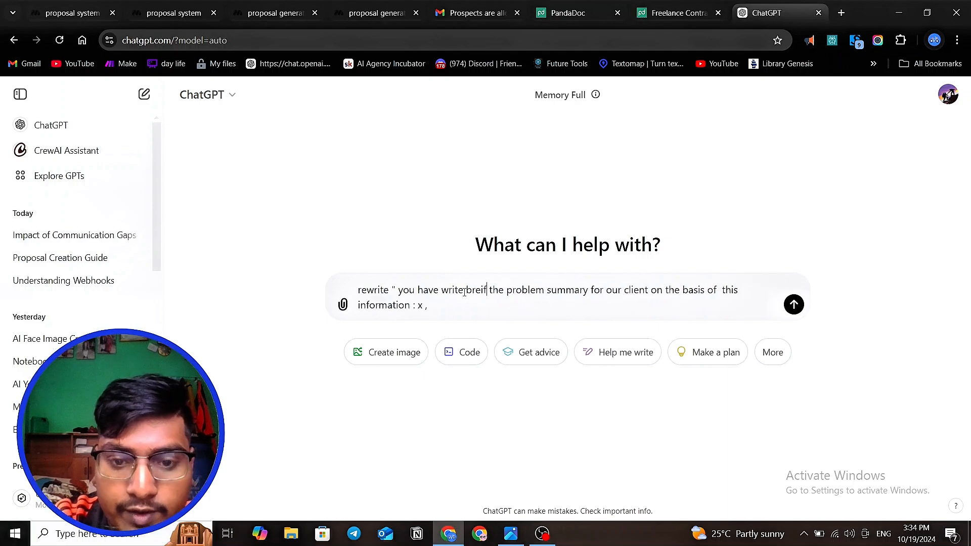
key("BackSpace")
key("BackSpace")
key("BackSpace")
key("BackSpace")
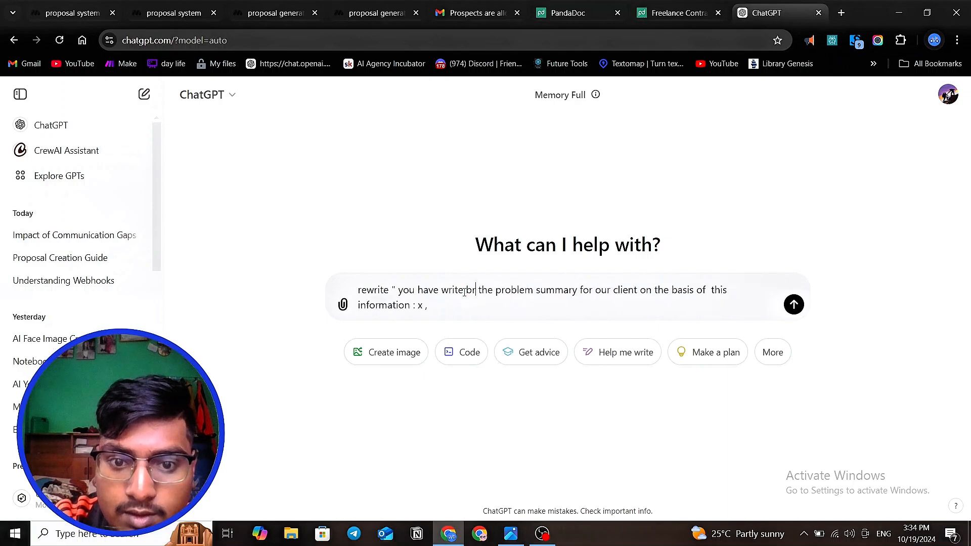
key("BackSpace")
type("sho")
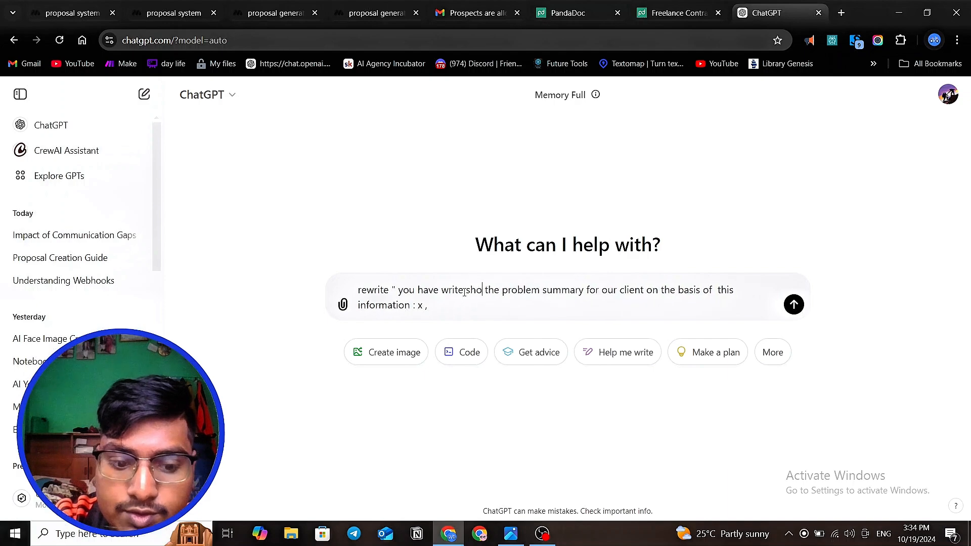
type("rt")
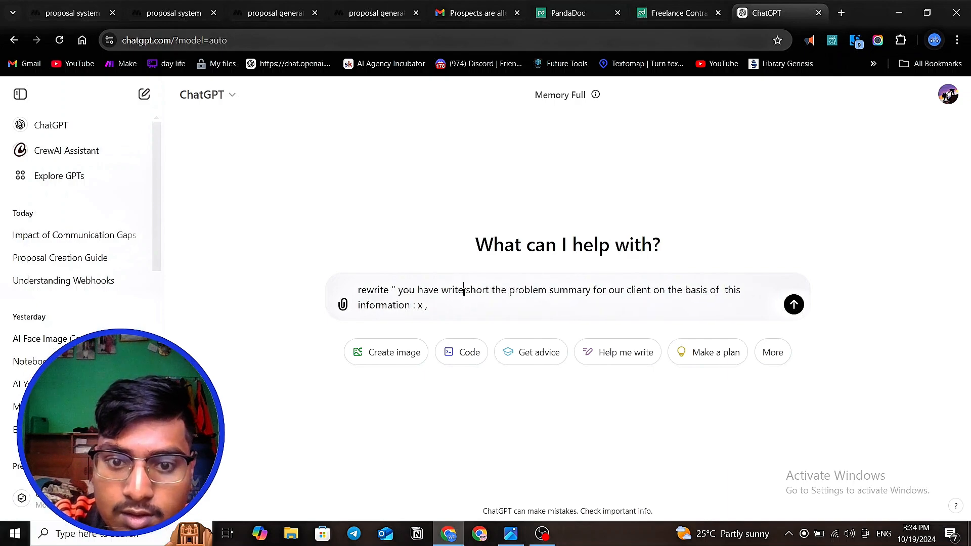
type("in")
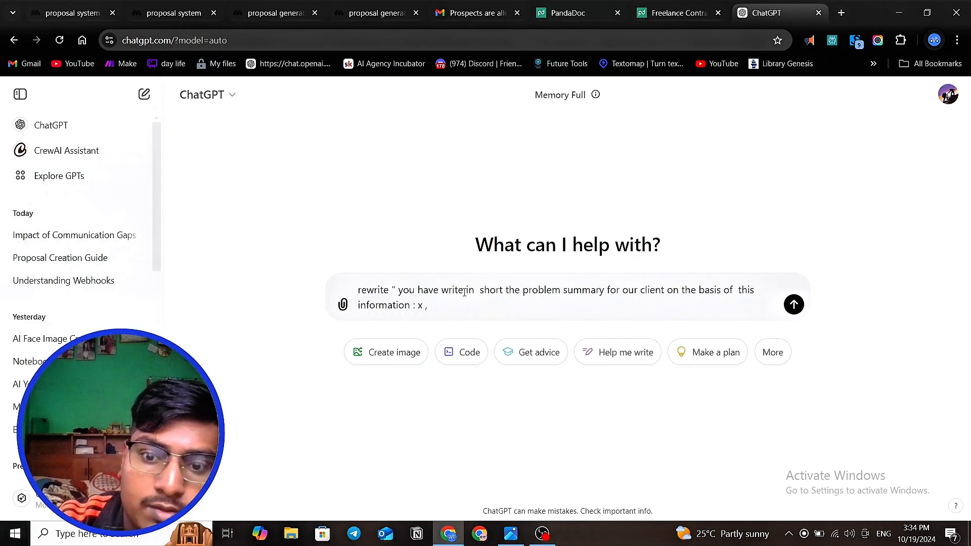
- Insert the word "in" between "write" and "short" in the message
left_click(455, 310)
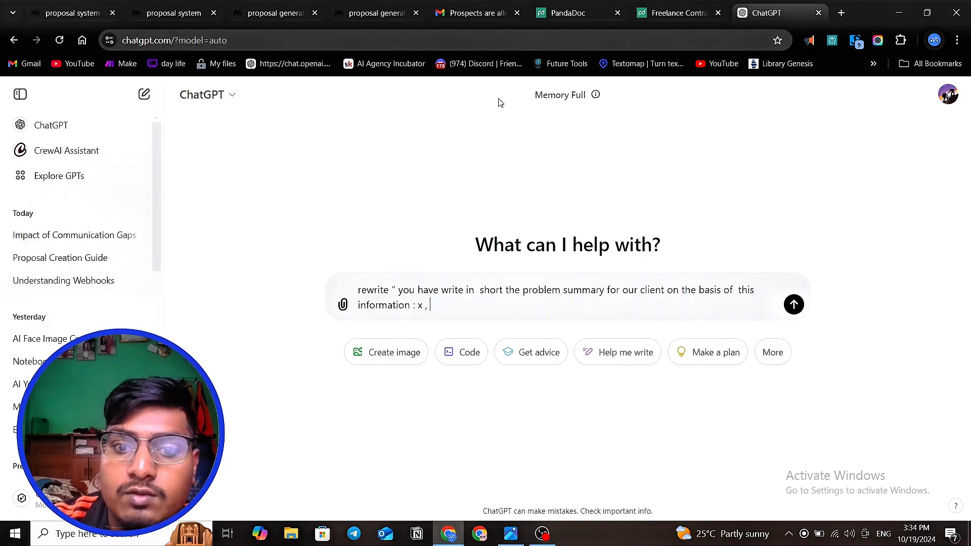
left_click(165, 15)
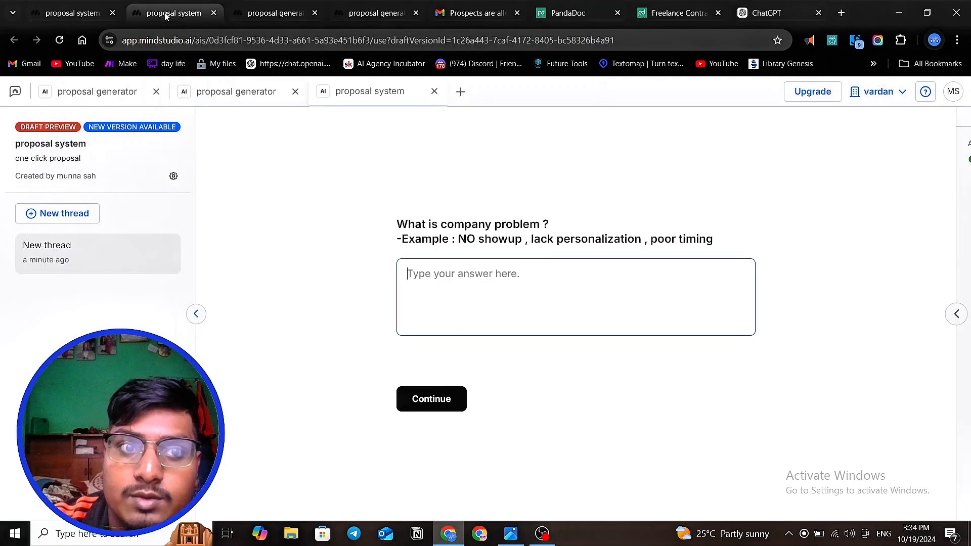
left_click(72, 13)
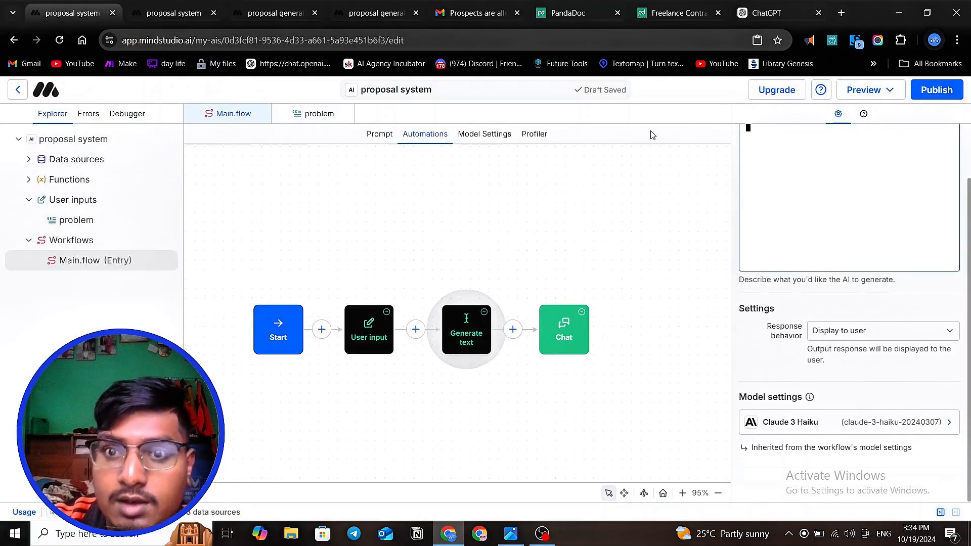
left_click(675, 13)
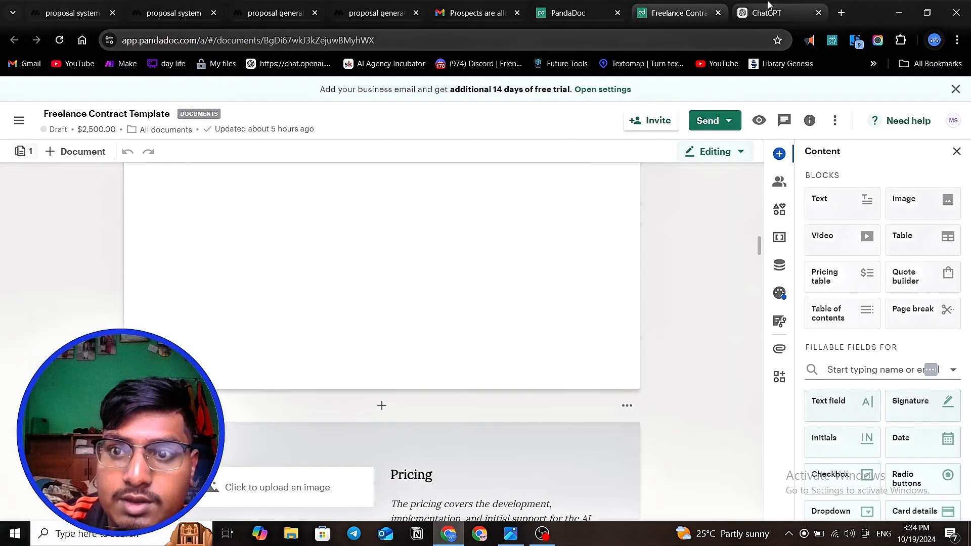
left_click(766, 13)
- Add an "instruction" line below the message text and begin the line under it with "no"
key("shift+Return")
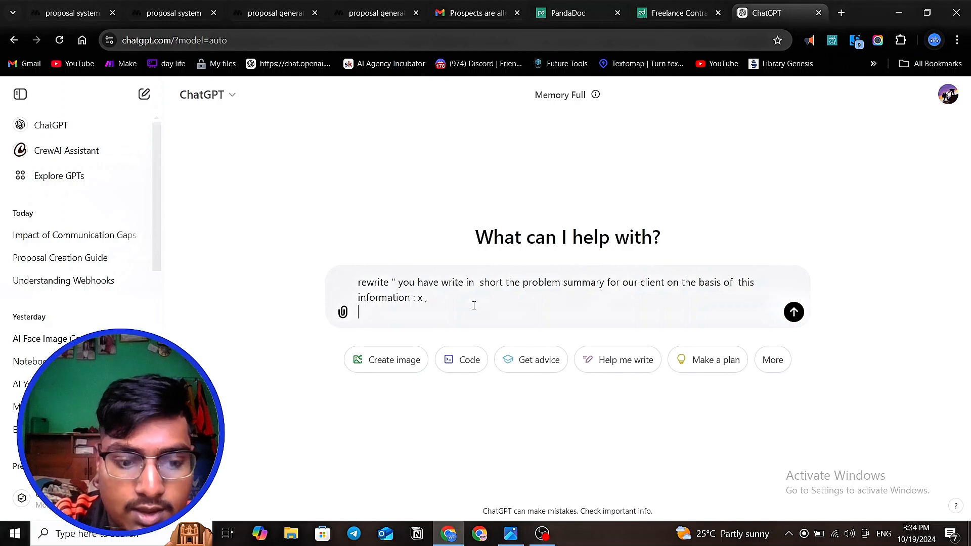
type("ins")
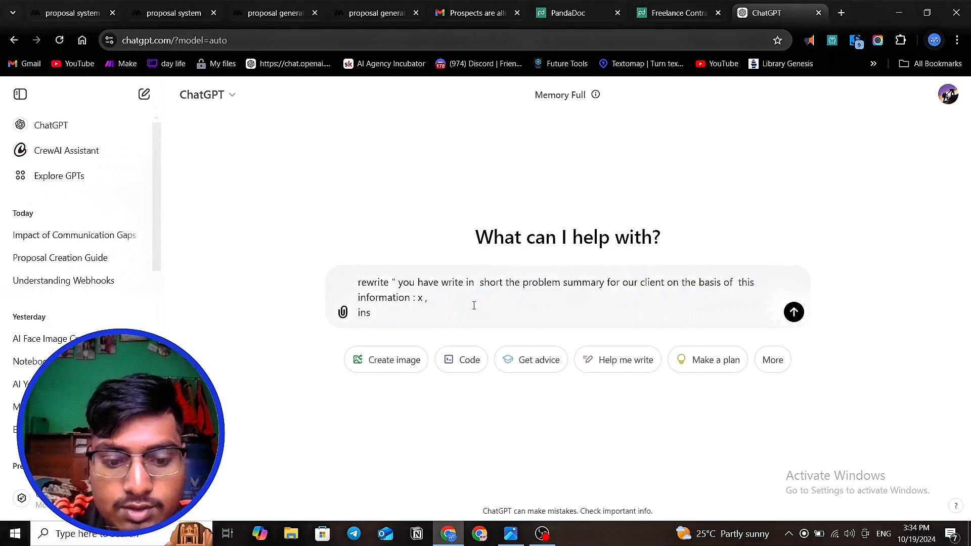
type("truction")
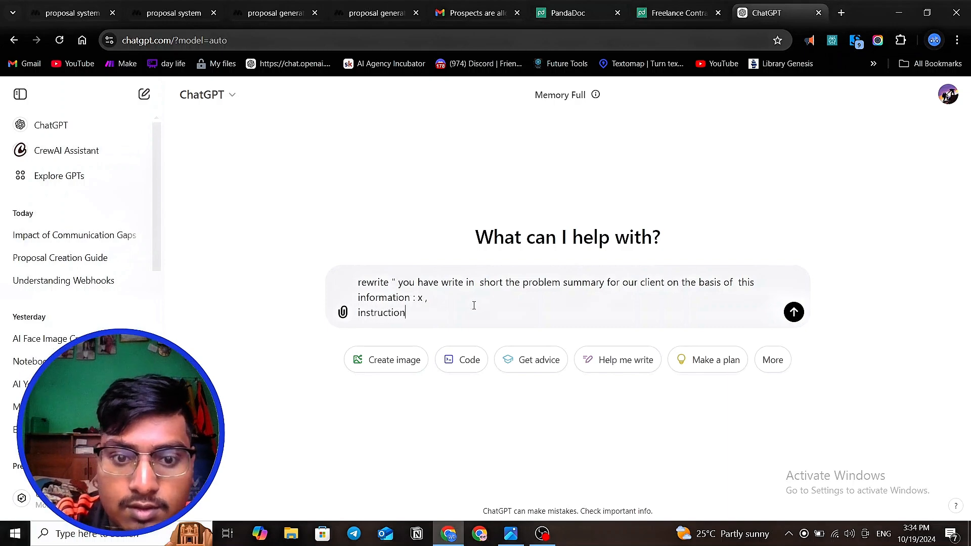
key("shift+Return")
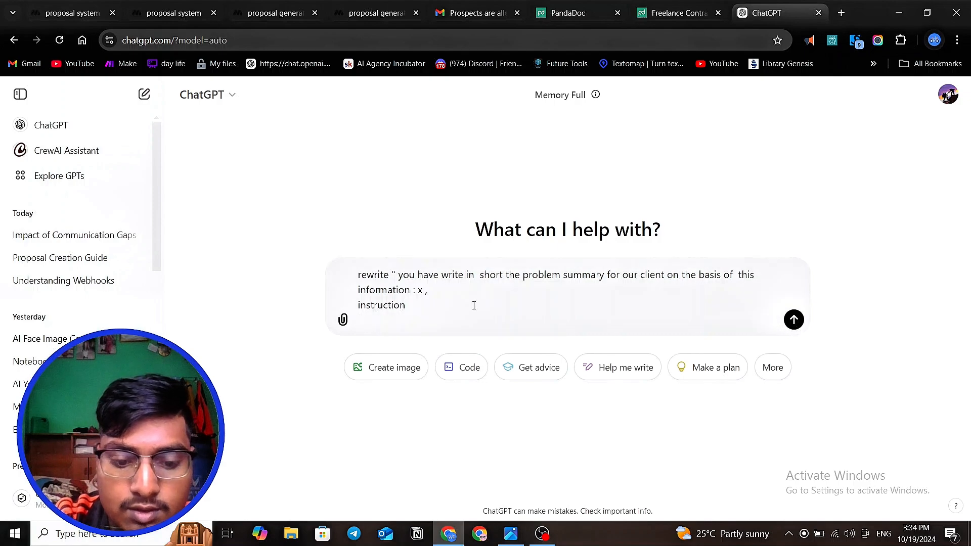
type("no")
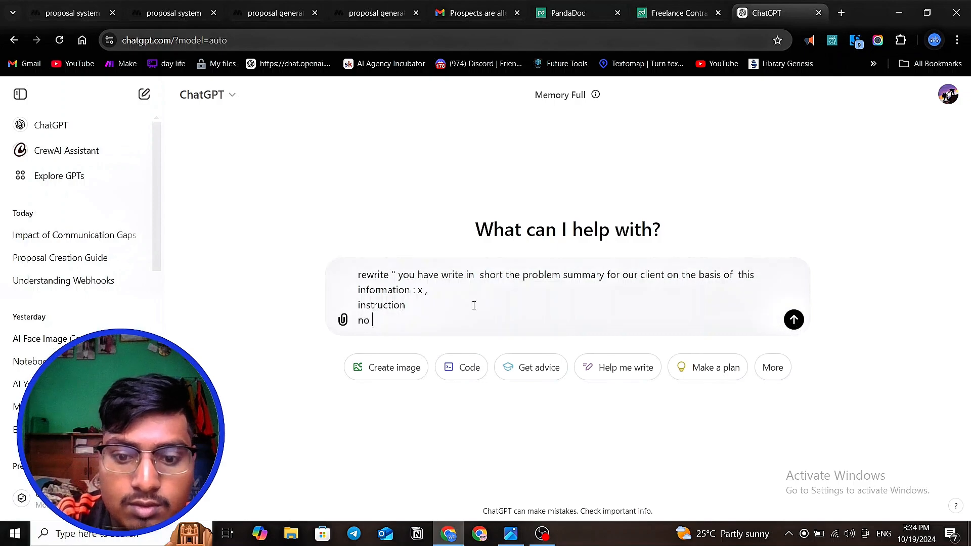
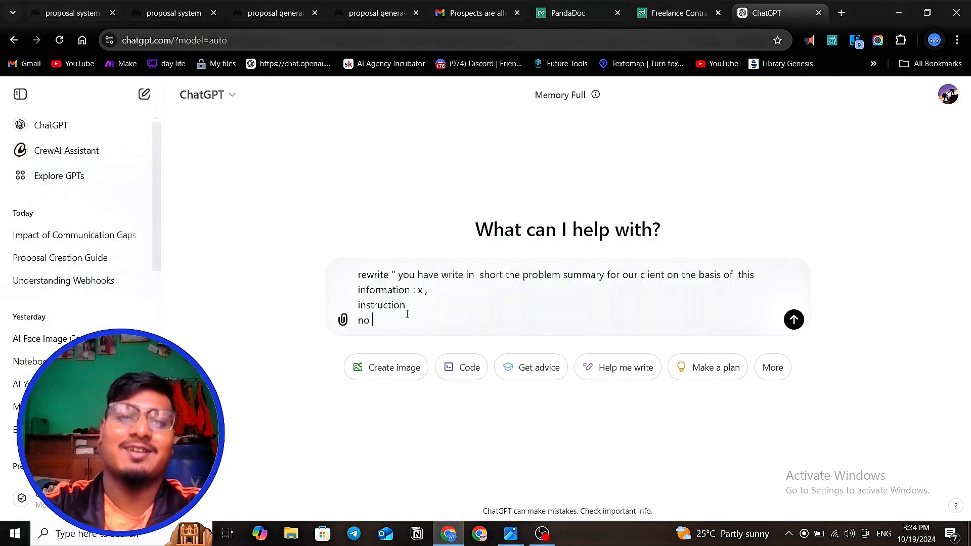
- Rewrite the line below "instruction" so that it begins with "no exceed"
key("BackSpace")
key("BackSpace")
key("BackSpace")
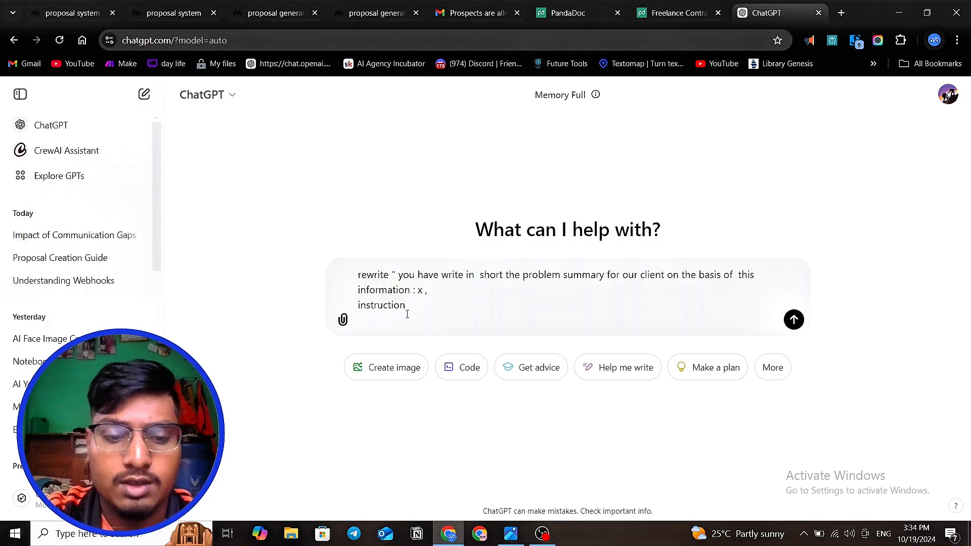
type("no ")
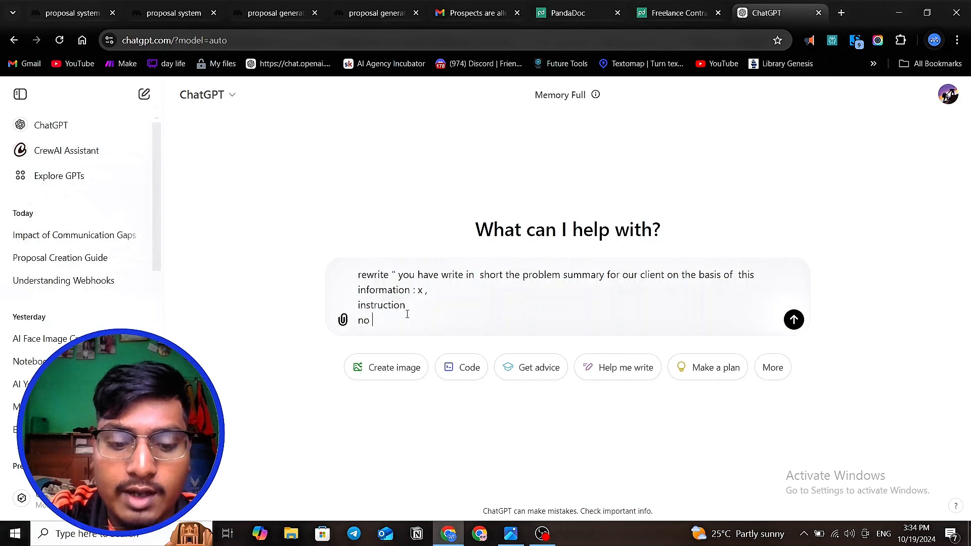
type("eas")
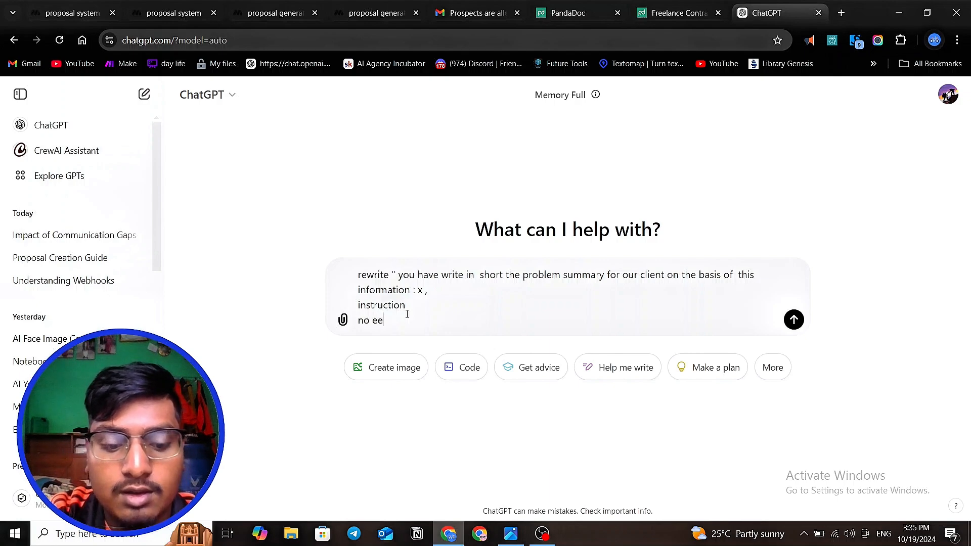
key("BackSpace")
key("BackSpace")
type("xceed ")
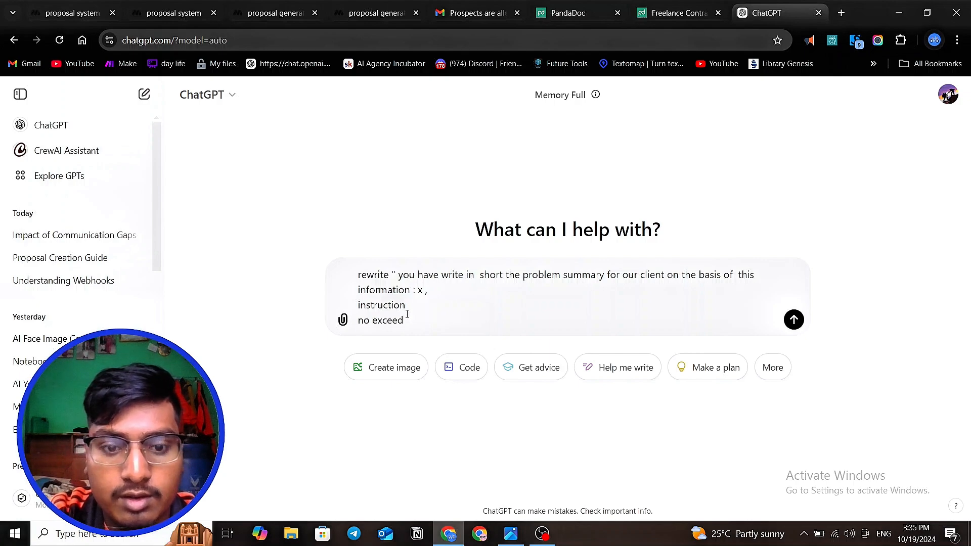
type("more")
- Complete the length-limit instruction with "more then 100 word"
key("BackSpace")
type("re ")
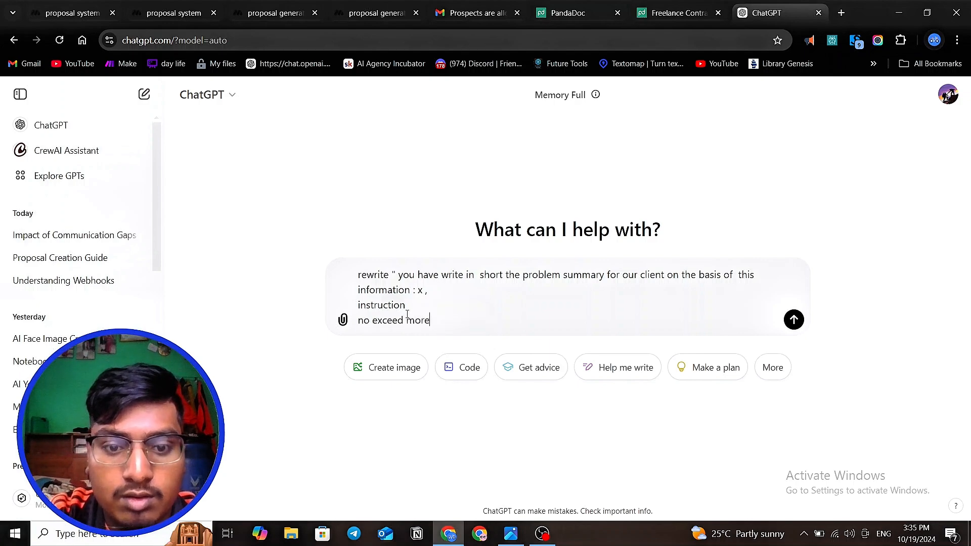
type("then")
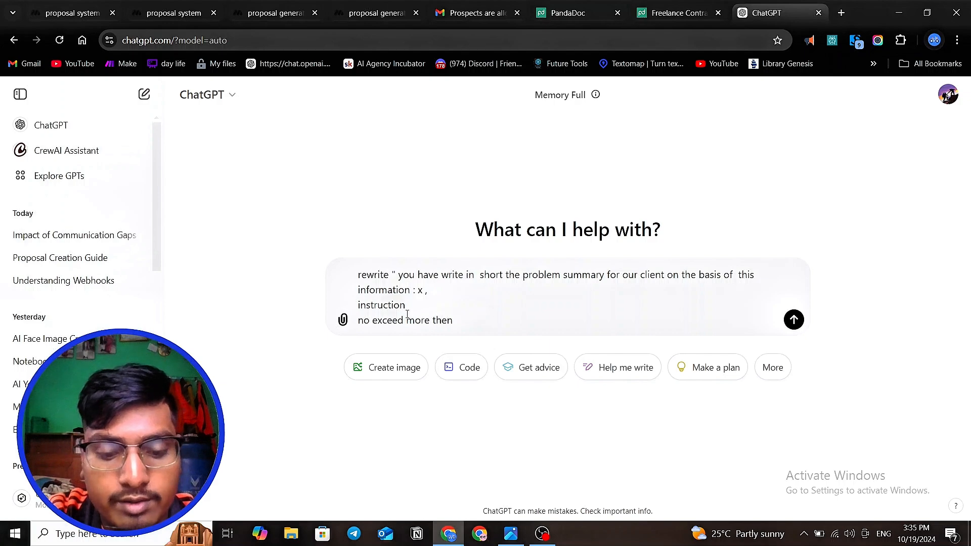
type("10")
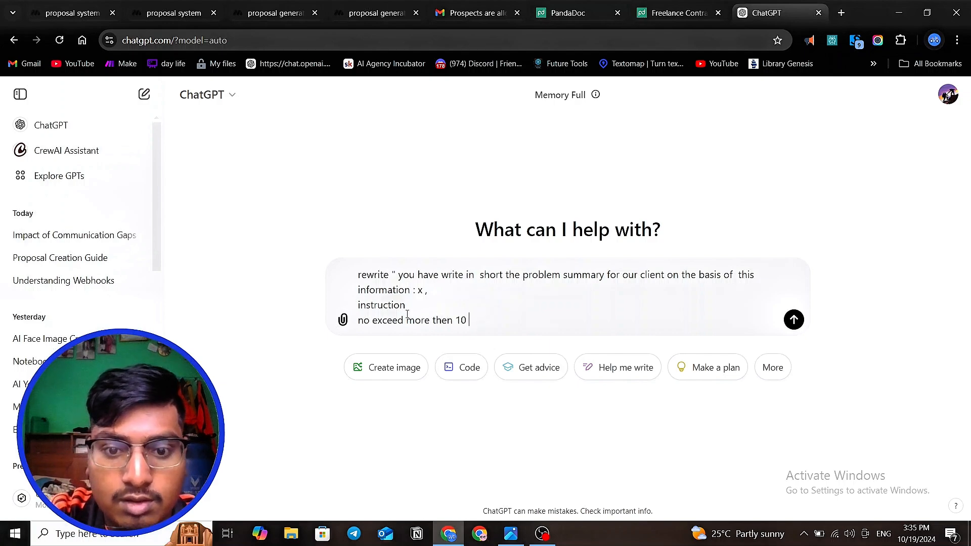
type("o")
key("BackSpace")
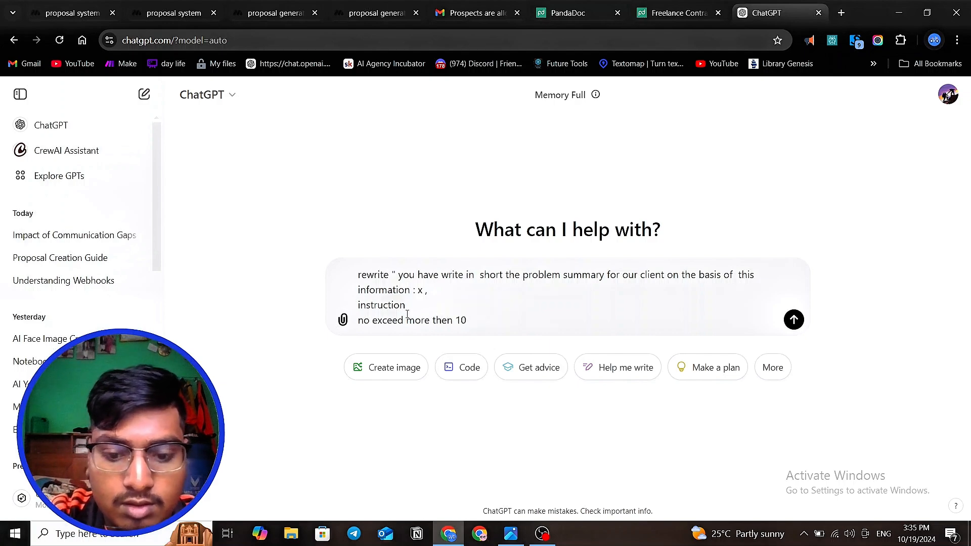
type("0 word ")
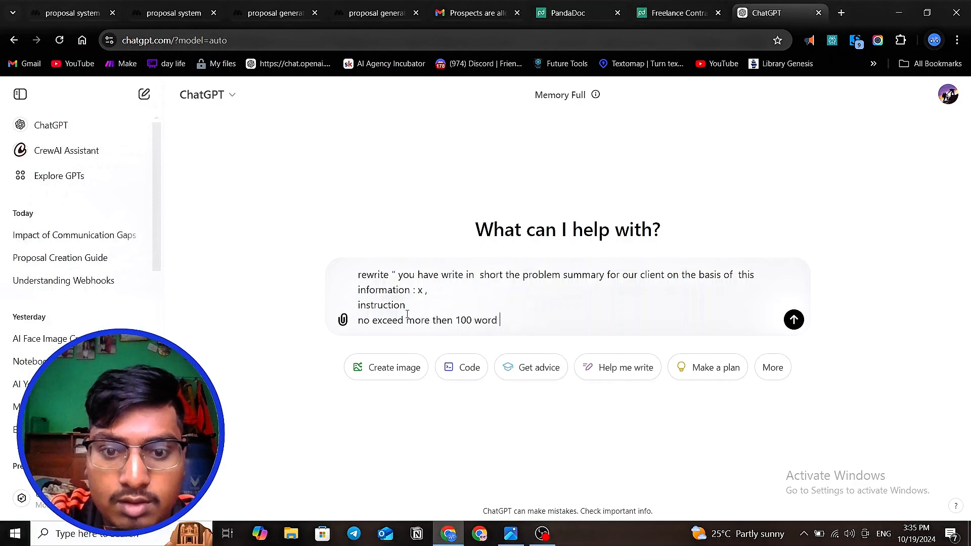
type("try")
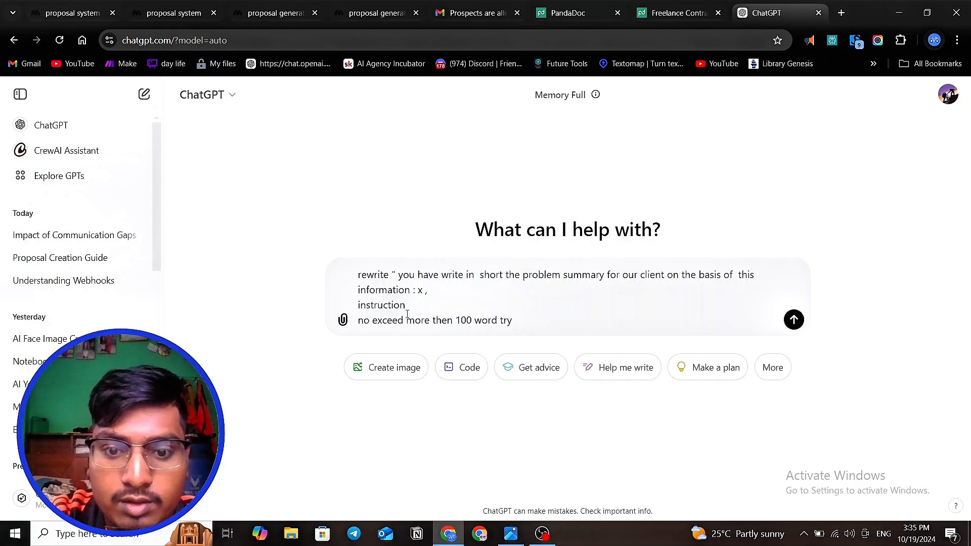
- Start a new line in the message below the 100-word limit instruction
key("BackSpace")
key("BackSpace")
key("shift+Return")
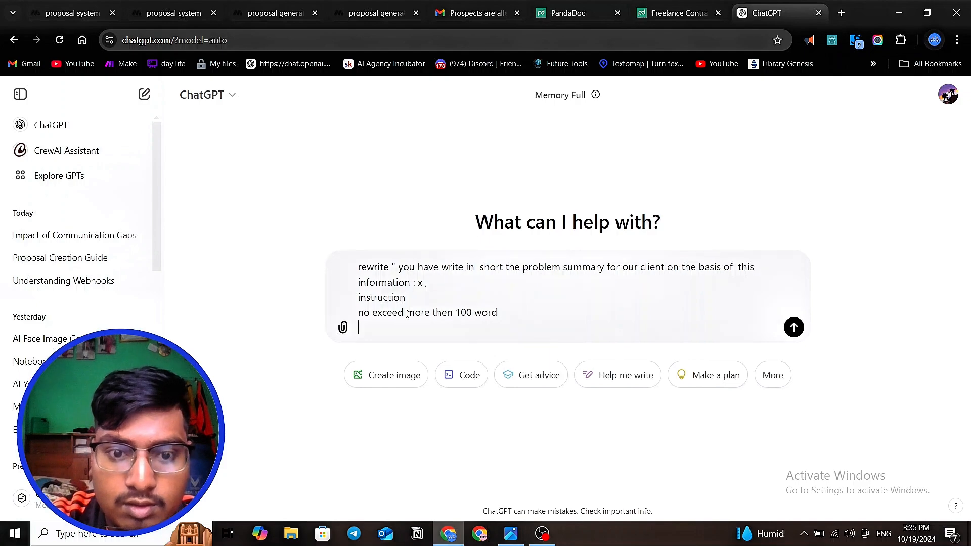
type("try")
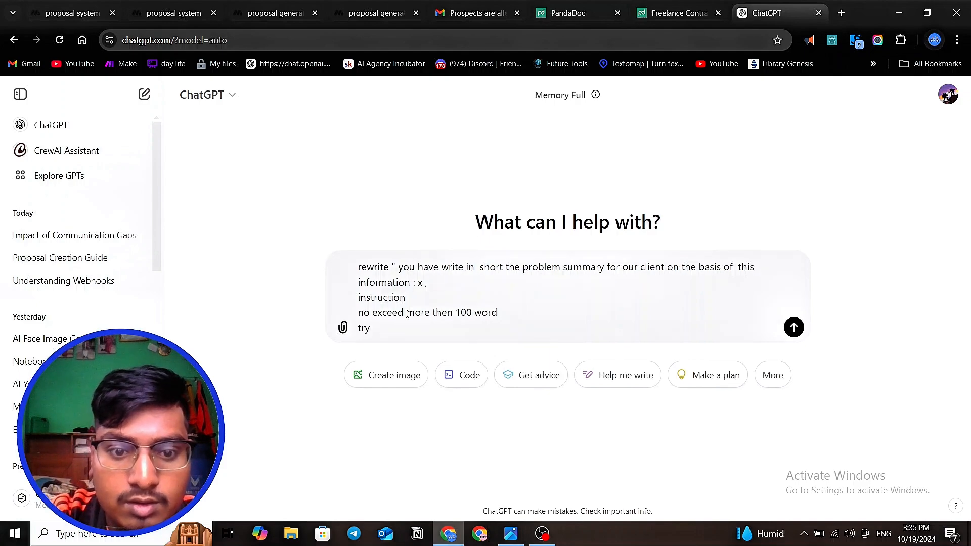
key("BackSpace")
key("BackSpace")
key("BackSpace")
key("BackSpace")
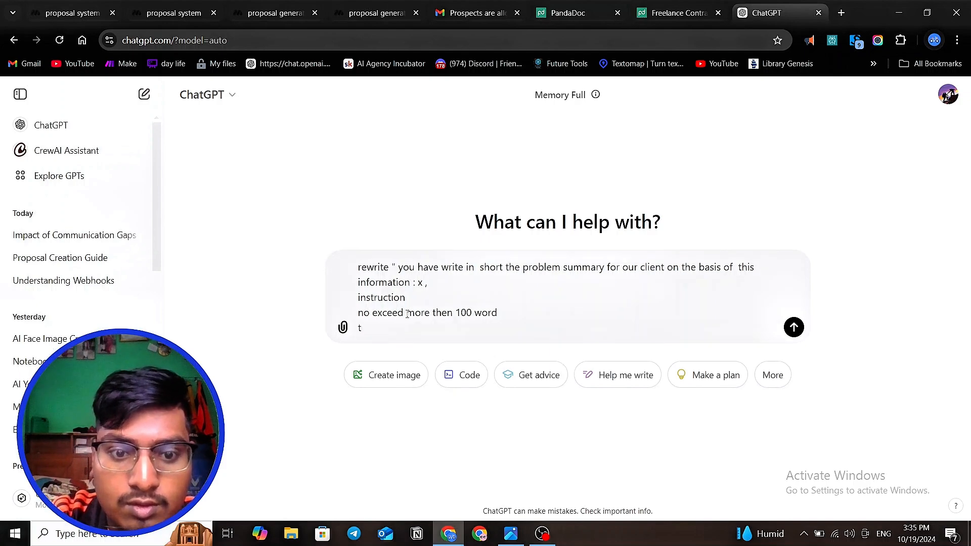
- Begin the second instruction, below the word limit, with "no use of unnecessary"
type("no use of un")
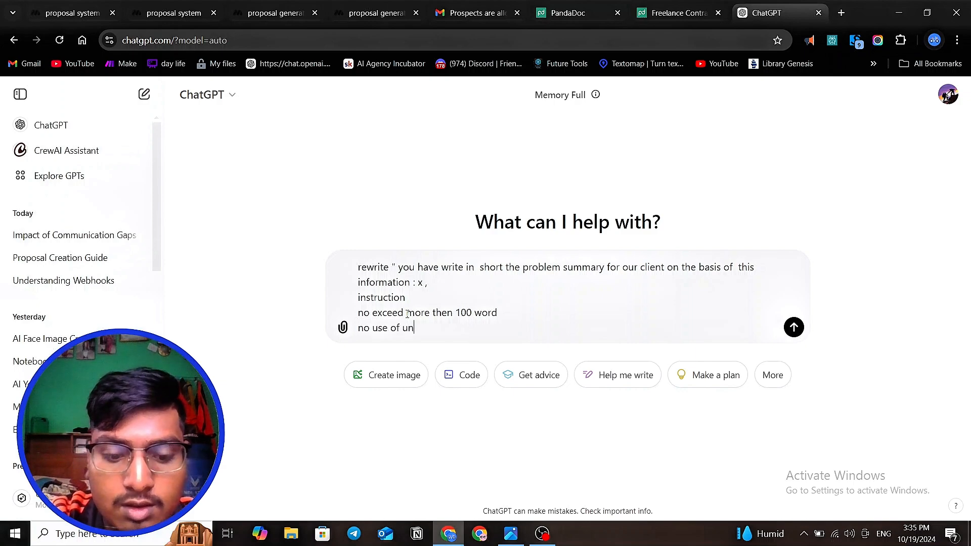
type("ne")
type("ce")
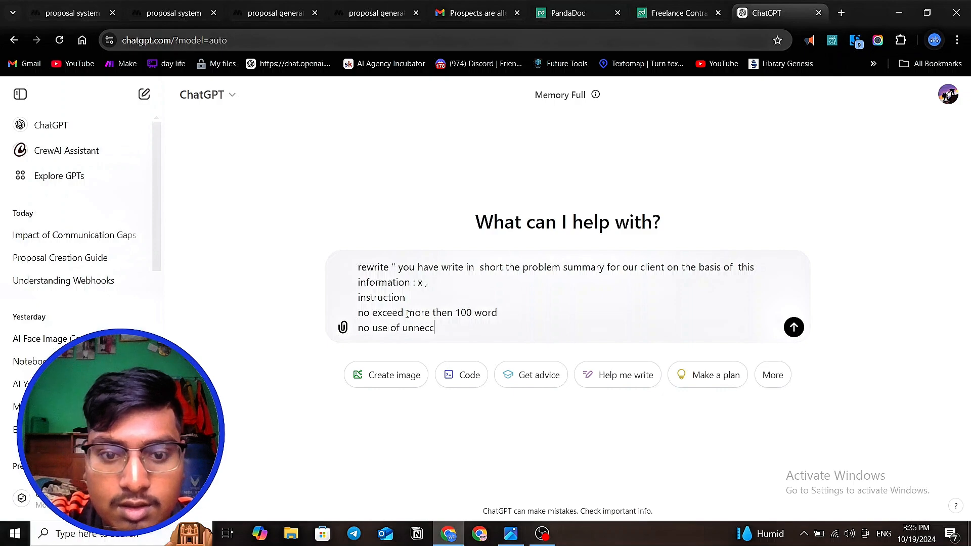
key("BackSpace")
key("BackSpace")
key("BackSpace")
type("ec")
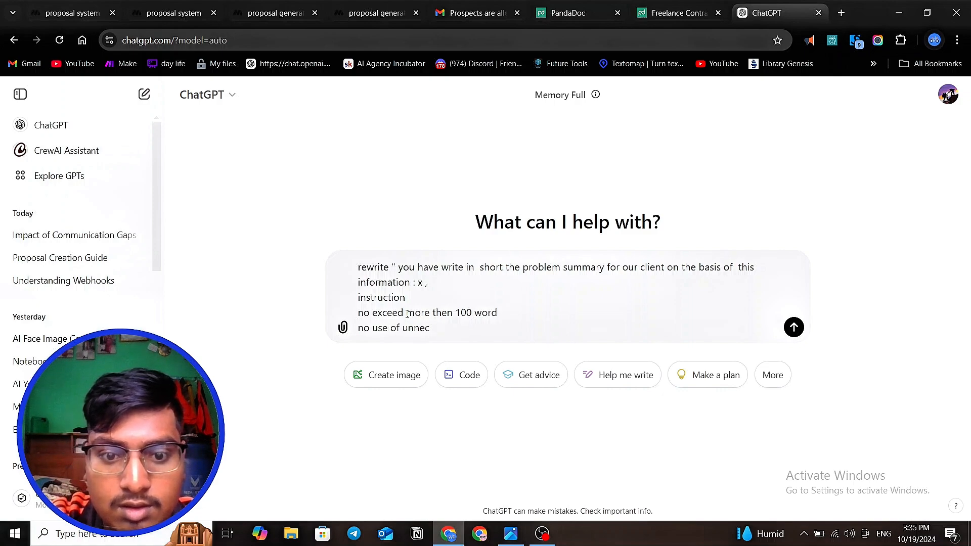
type("ceessa")
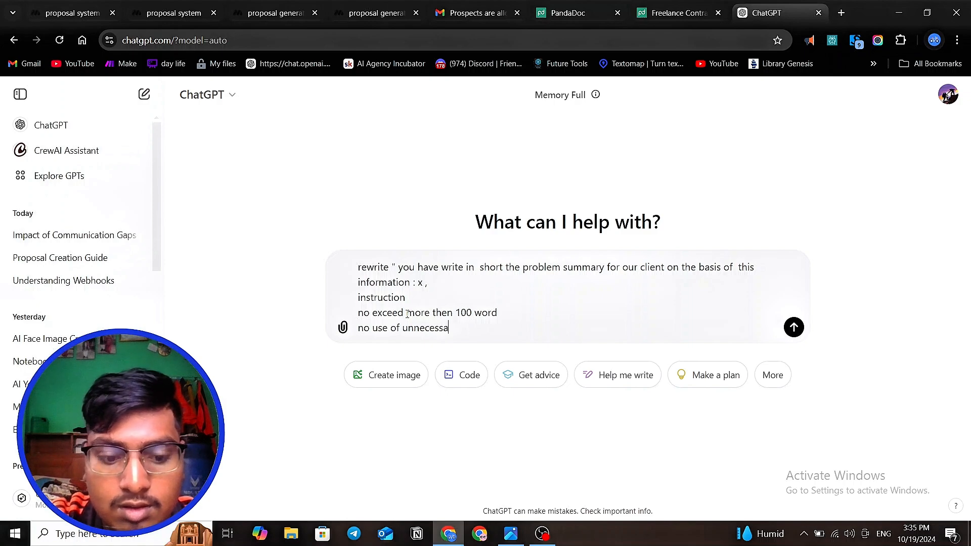
type("ry ")
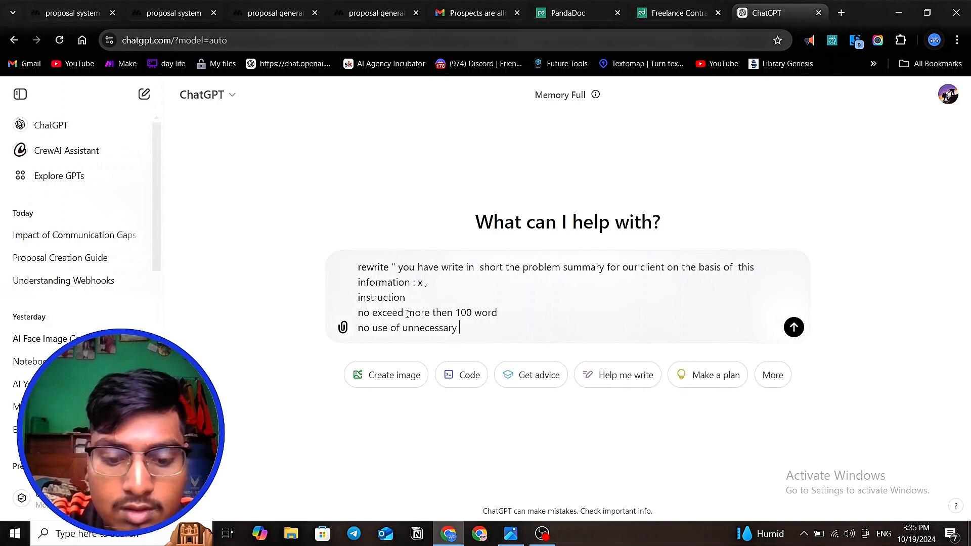
type("head")
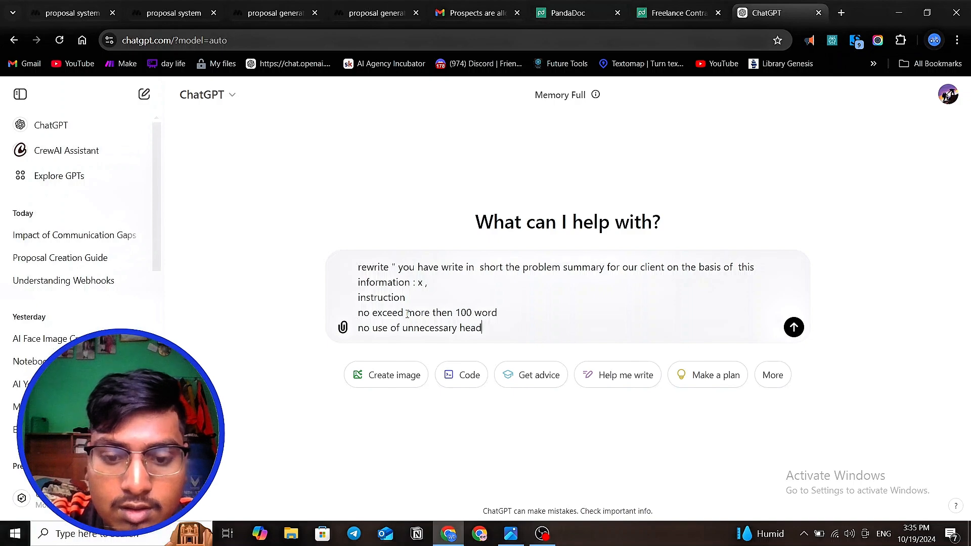
type("ling l")
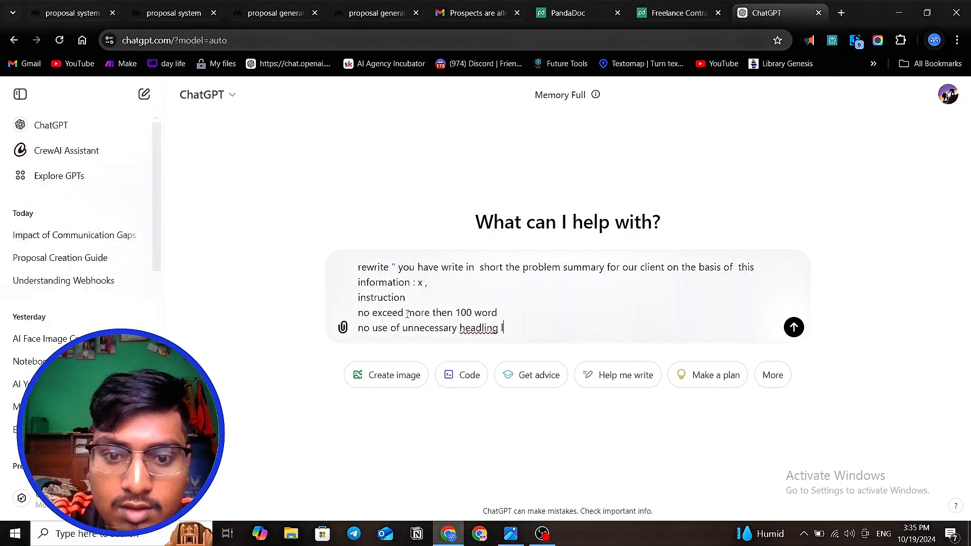
- Add the word "heading" after "no use of unnecessary" in the second instruction
key("BackSpace")
key("BackSpace")
key("BackSpace")
key("BackSpace")
key("BackSpace")
key("BackSpace")
type("in g")
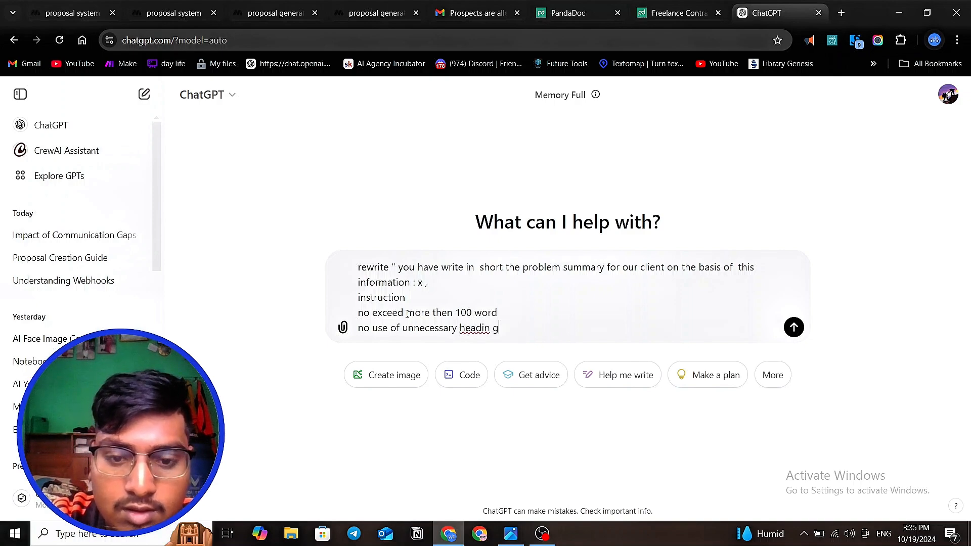
key("BackSpace")
key("BackSpace")
type("g ")
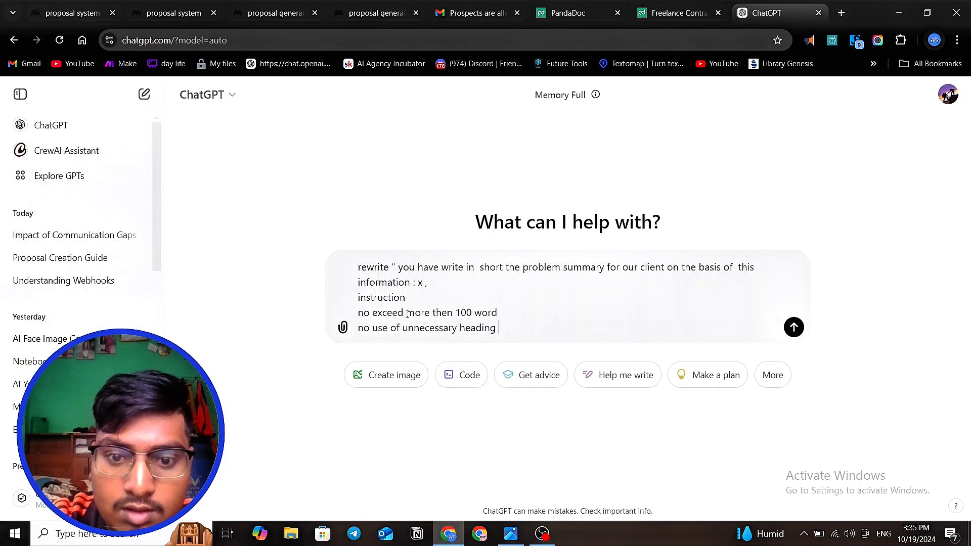
type("like ")
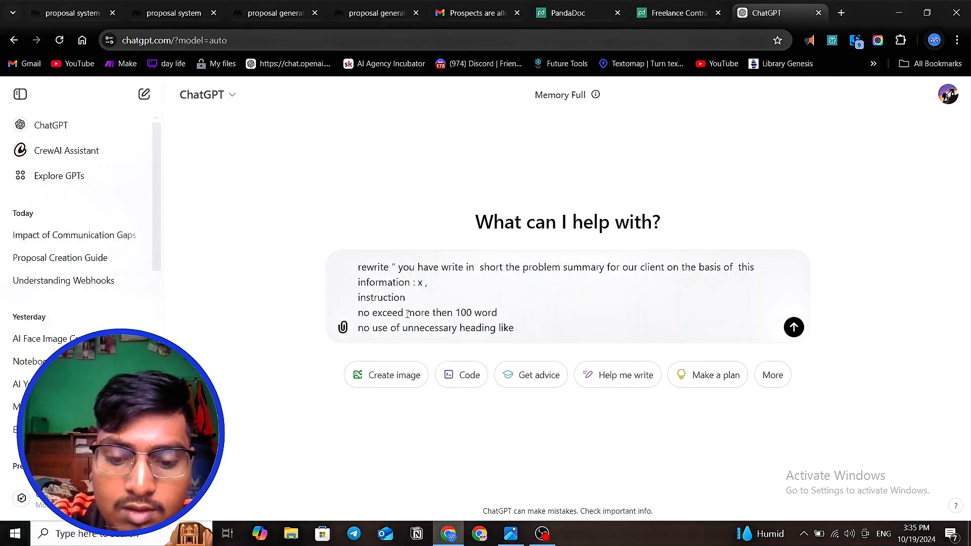
type(" - ")
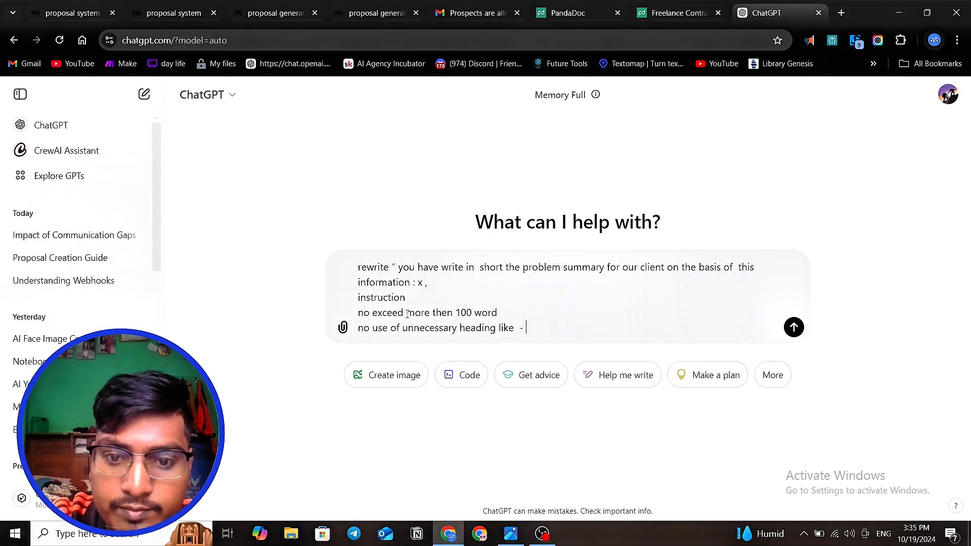
type("here your ")
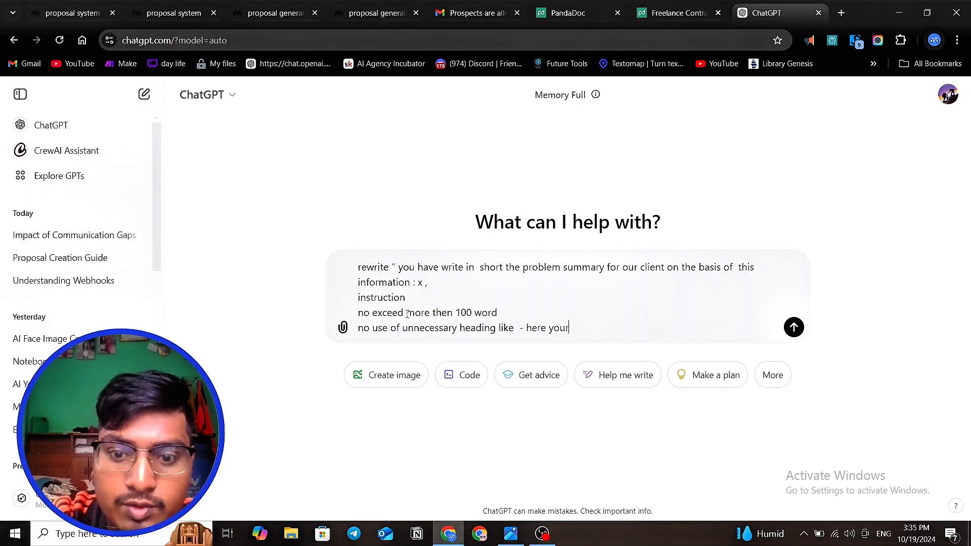
type("resul")
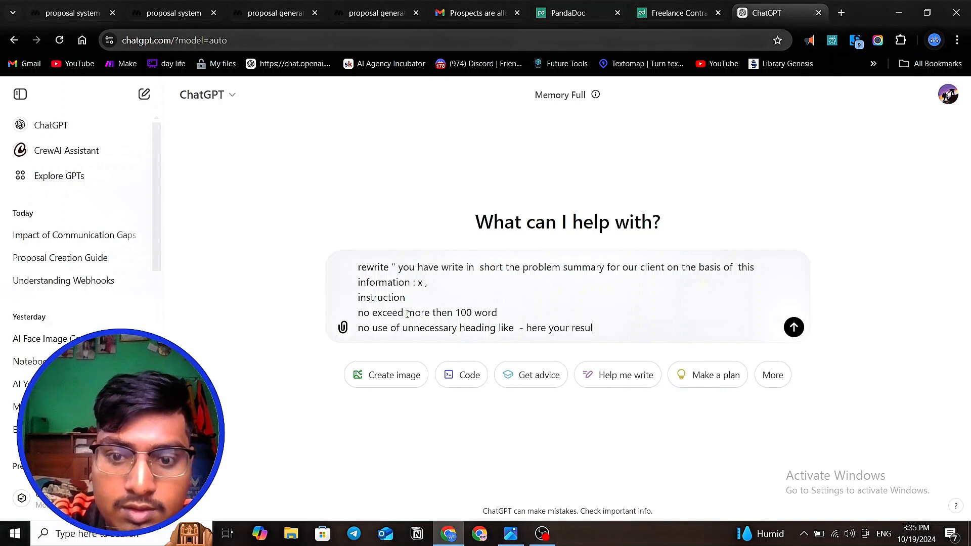
type("t")
- Finish the heading instruction with "like - here your result" and start a new line below it
key("shift+Return")
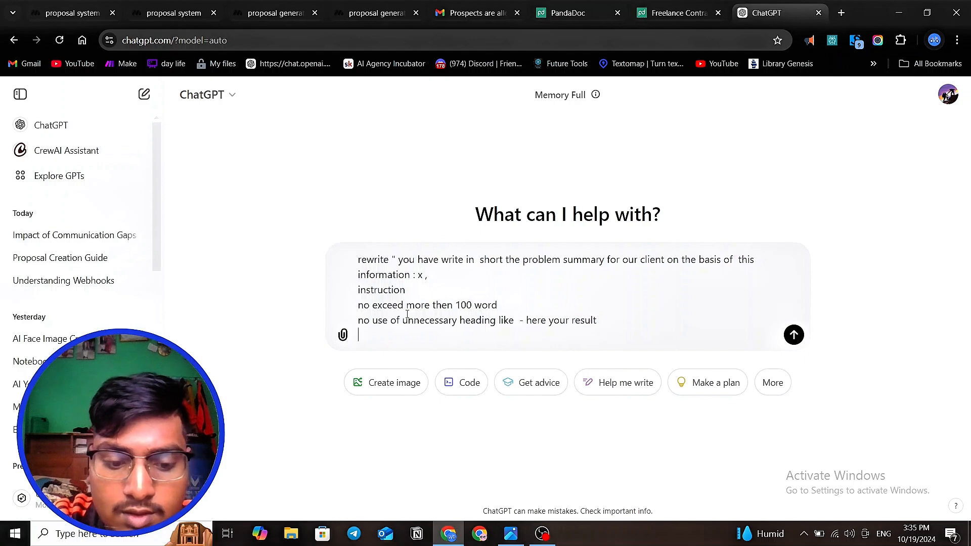
- Begin the third instruction, below the heading rule, with "write in a way to"
type("write in")
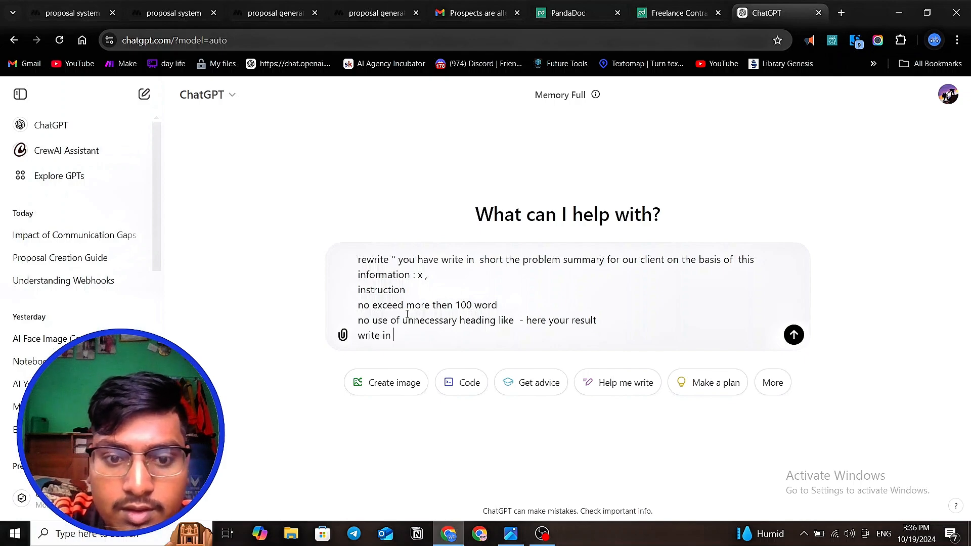
key("BackSpace")
key("BackSpace")
type("in")
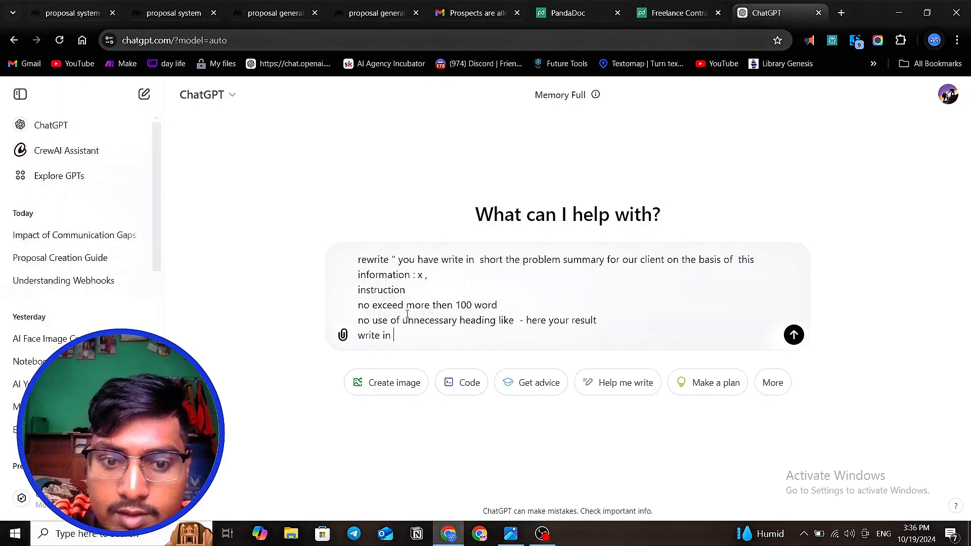
key("BackSpace")
key("BackSpace")
key("BackSpace")
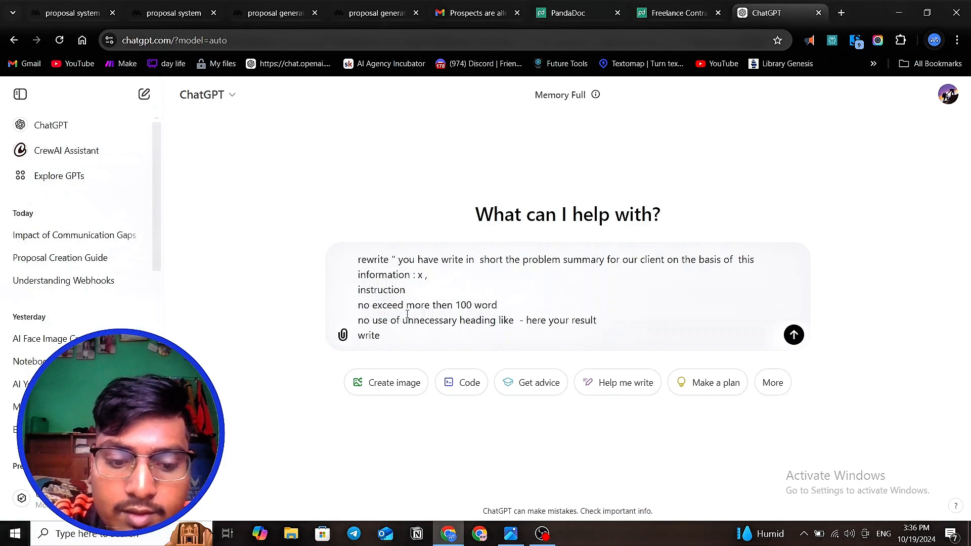
type("in a way to ")
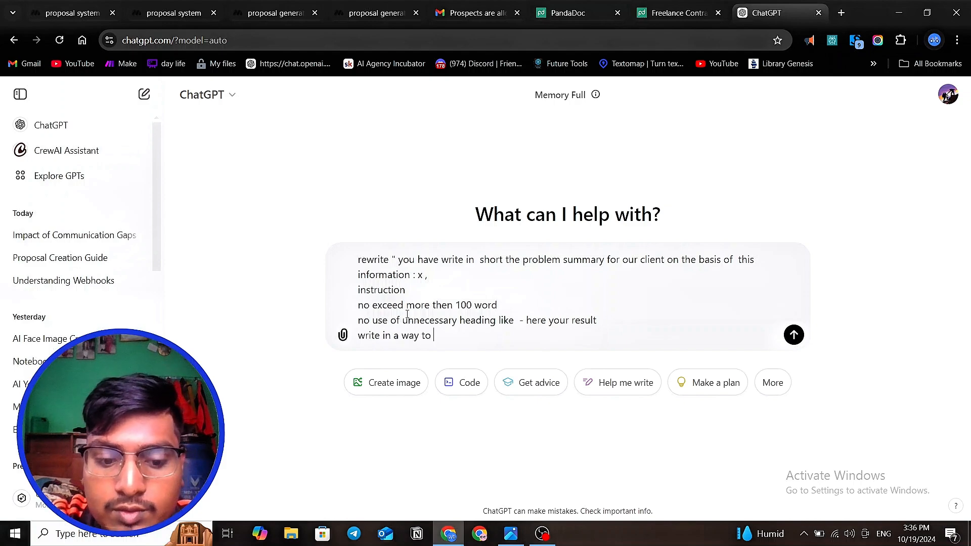
type("show")
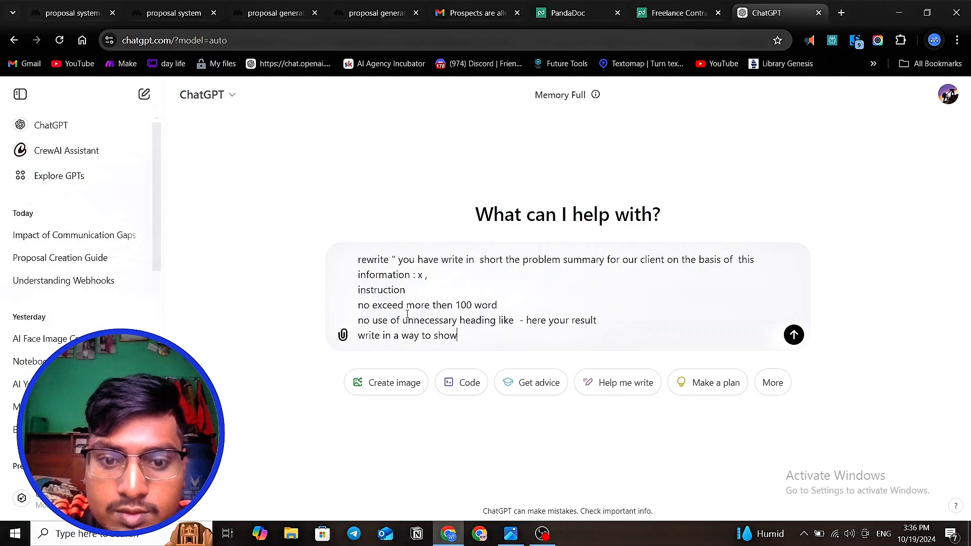
type(" the p")
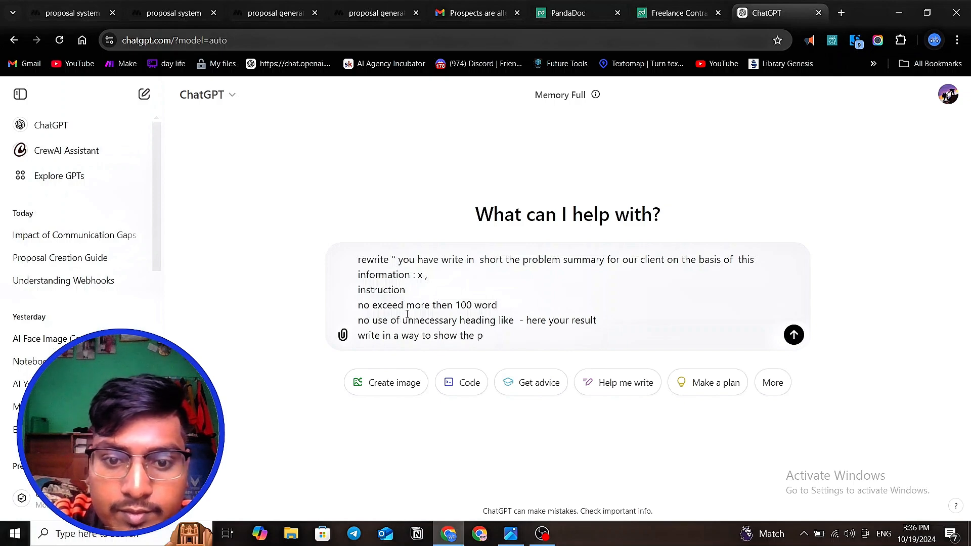
- Complete the third instruction with "show the impact of problem"
key("BackSpace")
key("BackSpace")
type("impa")
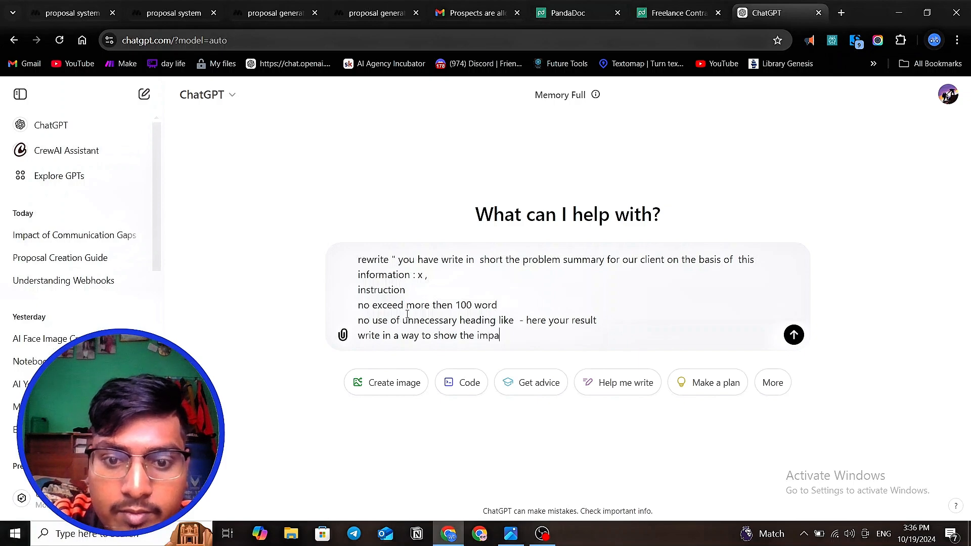
type("ct of problem")
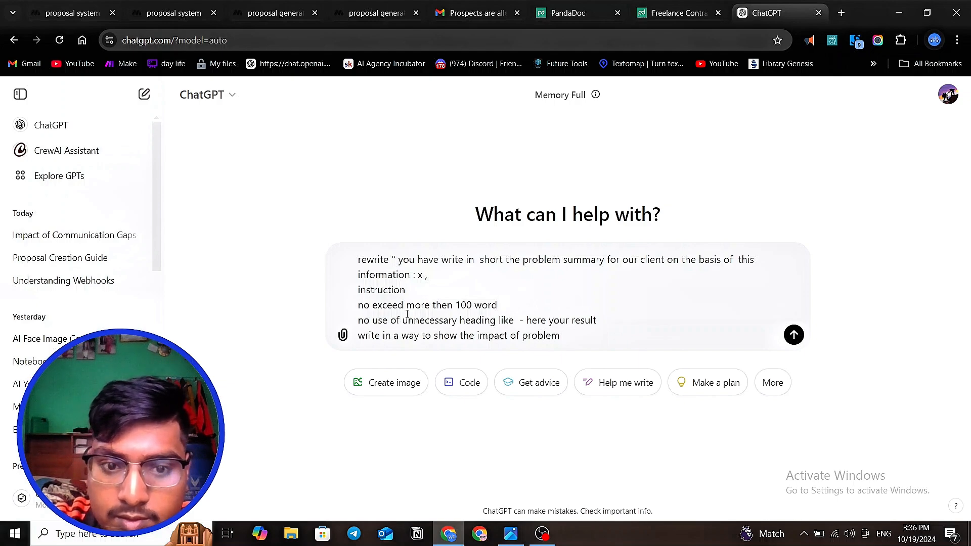
- Submit the rewrite request to ChatGPT and copy the full text of its rewritten problem summary prompt
left_click(794, 335)
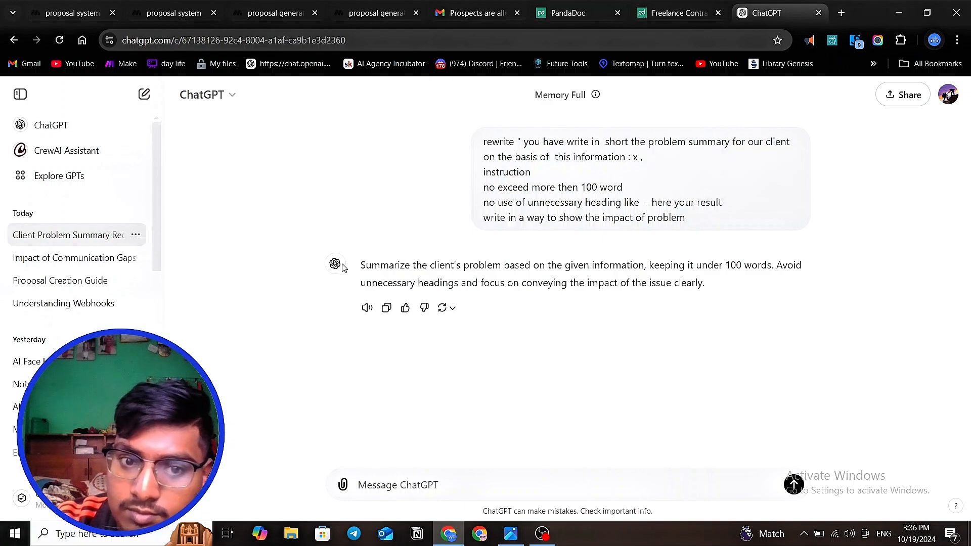
left_click_drag(365, 265, 697, 282)
right_click(605, 267)
left_click(640, 286)
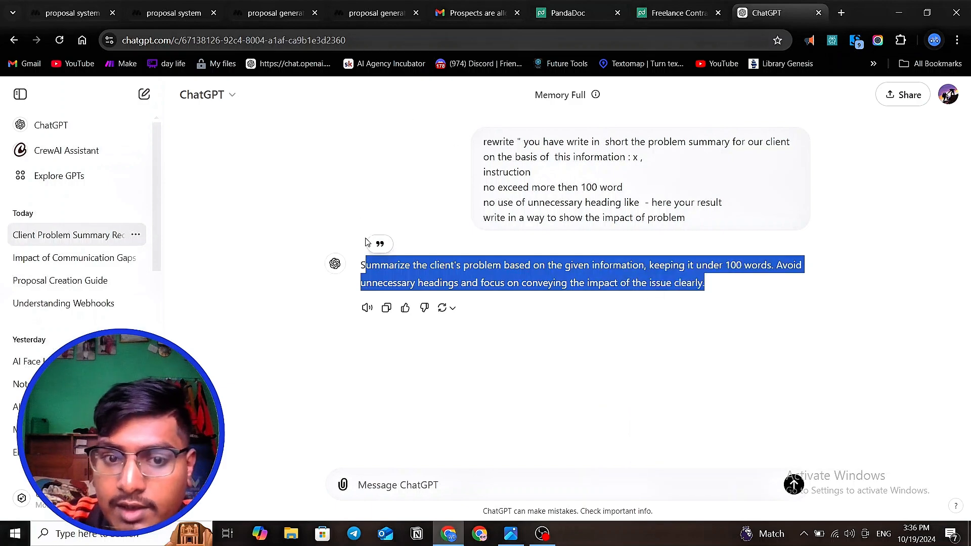
left_click(363, 261)
left_click_drag(363, 261, 726, 293)
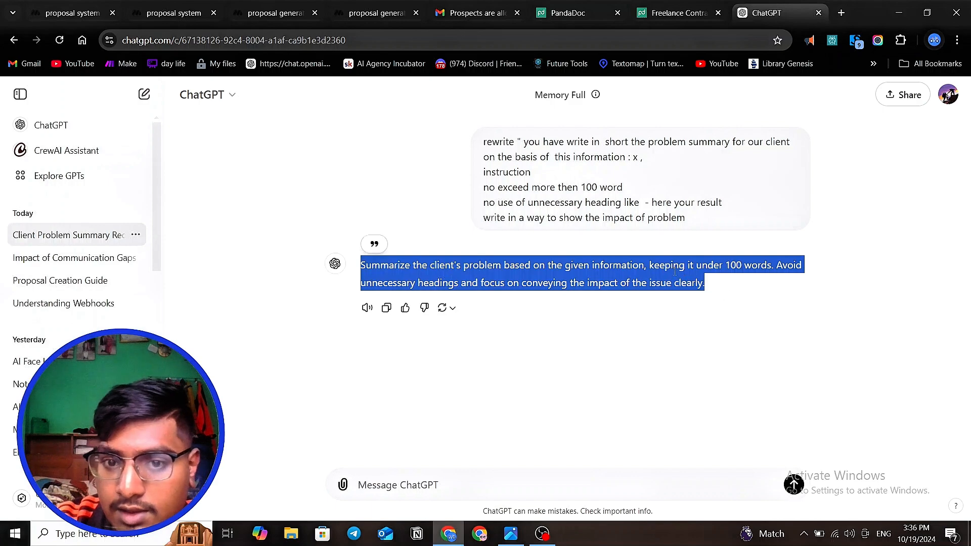
right_click(352, 271)
left_click(556, 285)
- Switch to the MindStudio proposal system editor and paste the copied text into the Generate text block's prompt
left_click(162, 14)
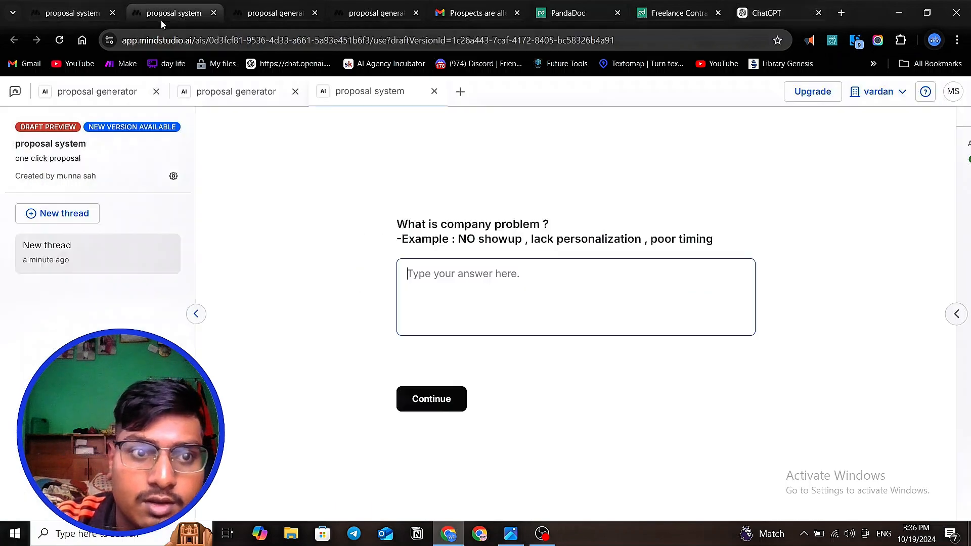
left_click(76, 14)
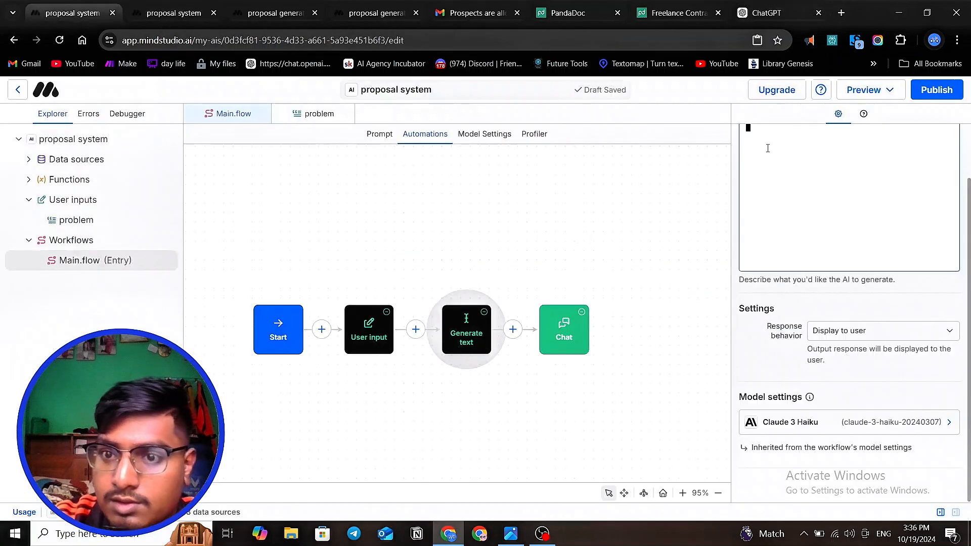
key("ctrl+v")
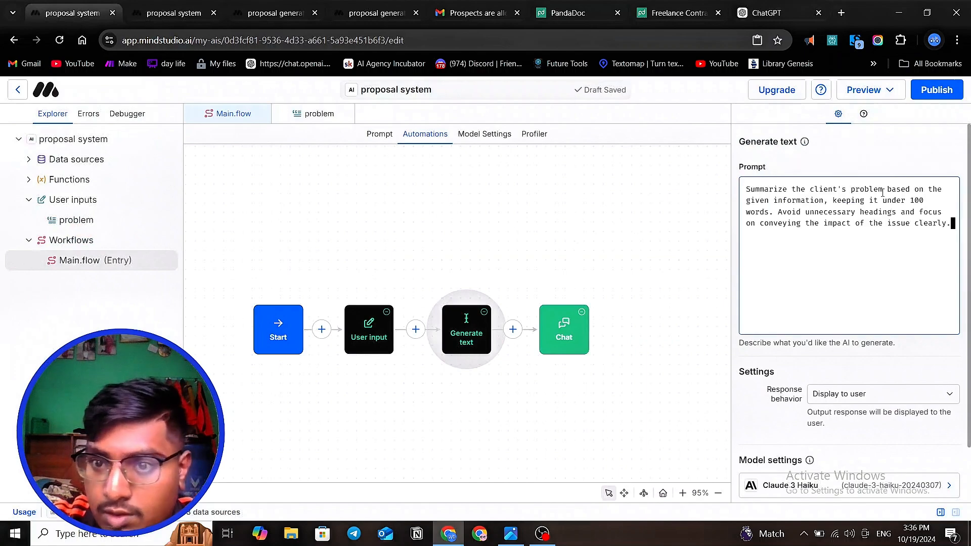
- Insert ":{{problem}}" directly after "given information" in the Generate text prompt and deselect the block
double_click(824, 201)
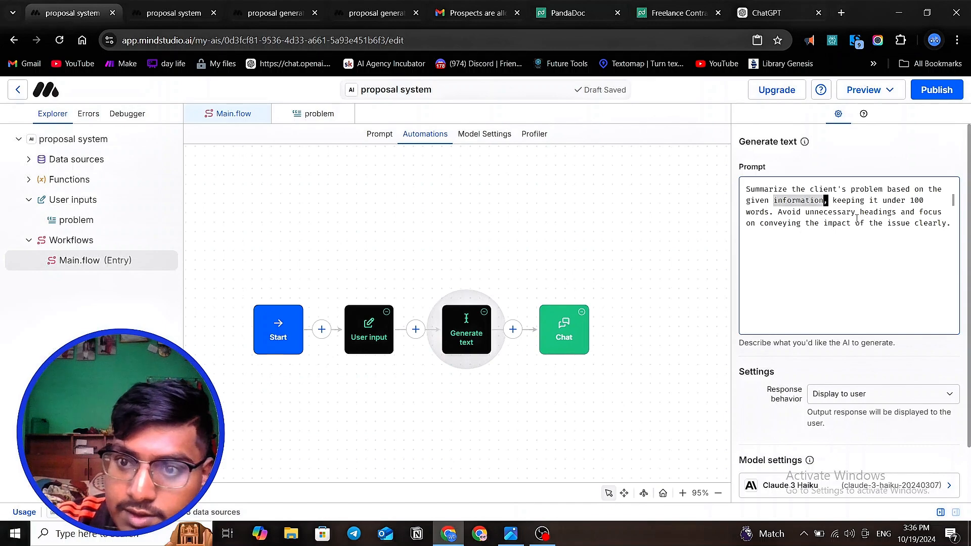
key("Right")
type(":")
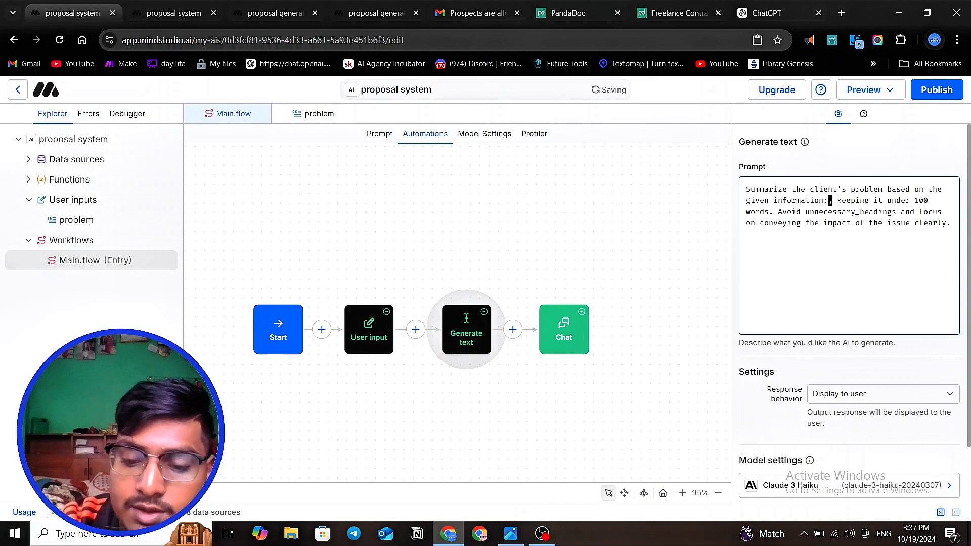
type("{{")
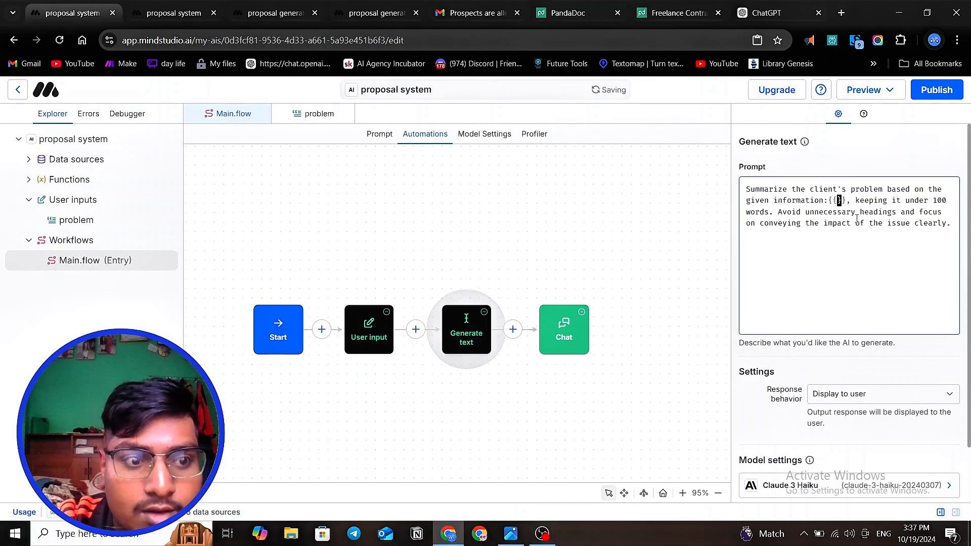
type("problem")
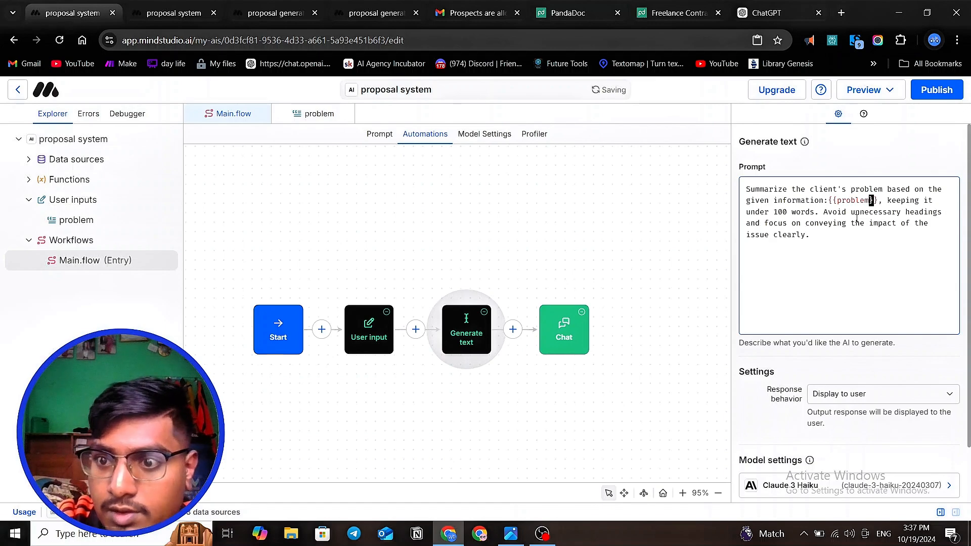
left_click(806, 282)
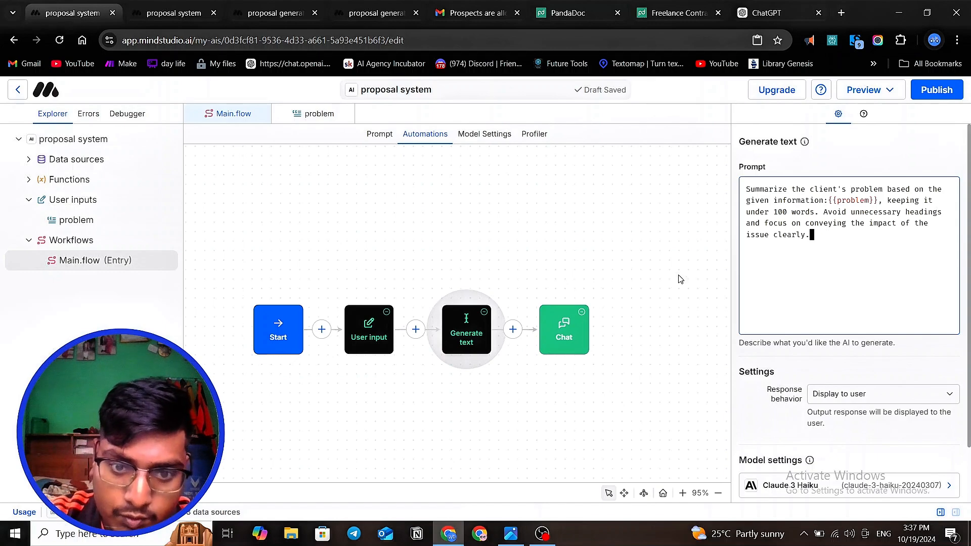
left_click(670, 424)
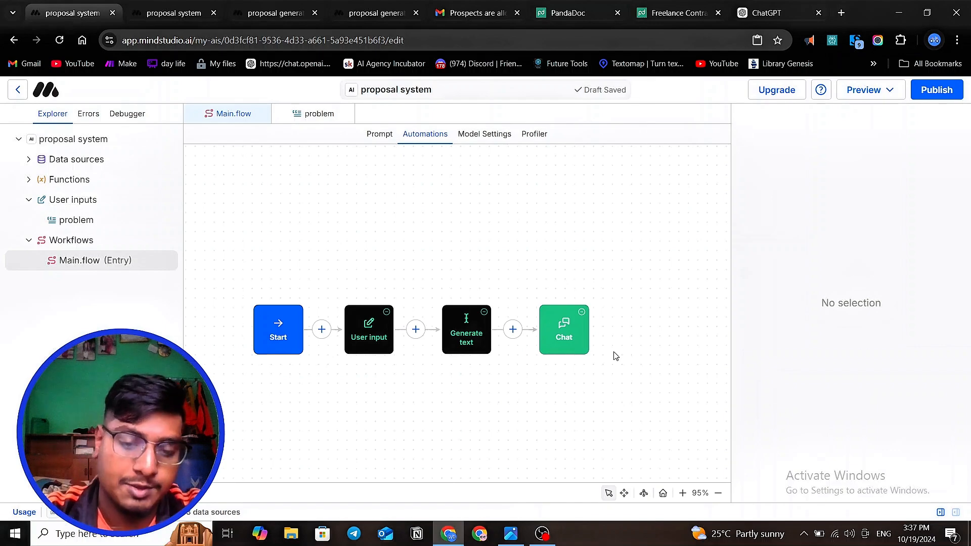
- Open the draft preview of the proposal system and activate the answer field for the company problem question
left_click(859, 95)
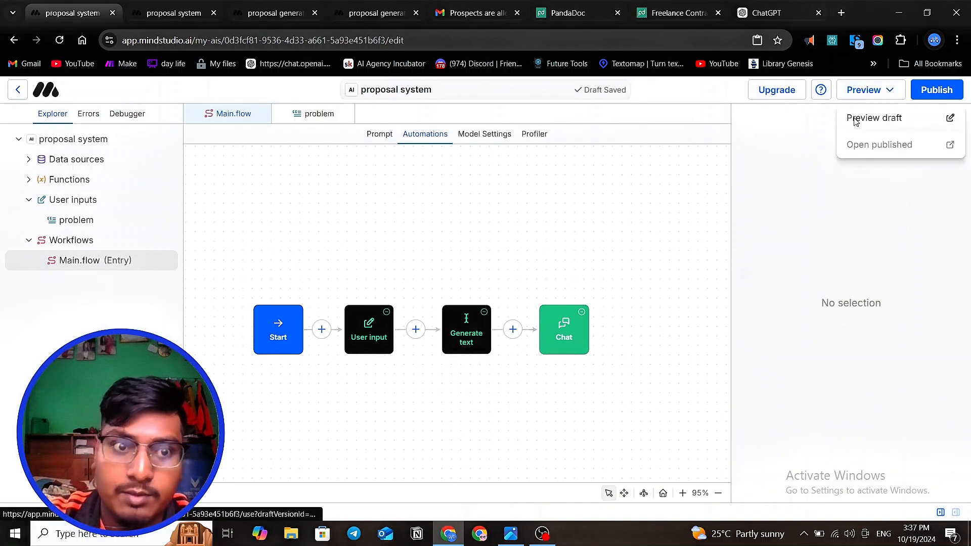
left_click(855, 118)
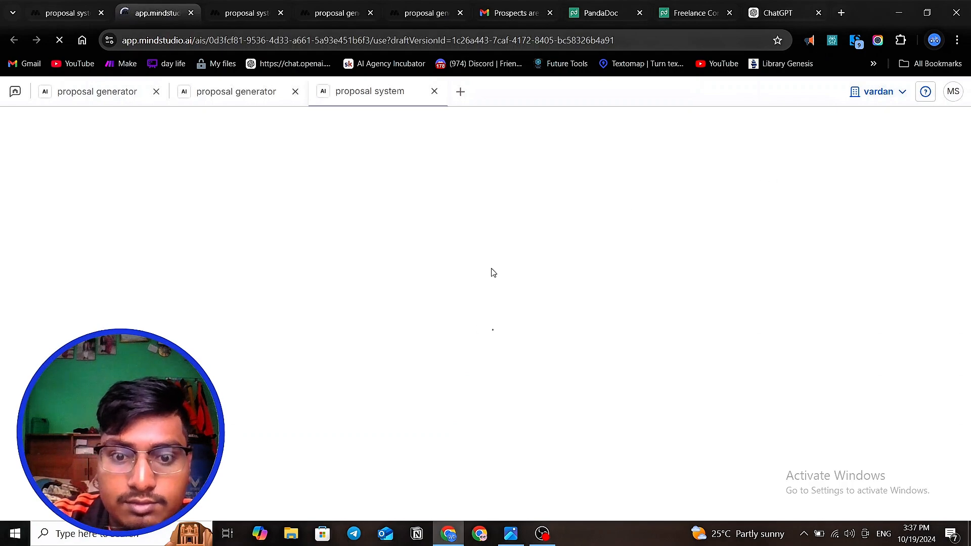
left_click(450, 274)
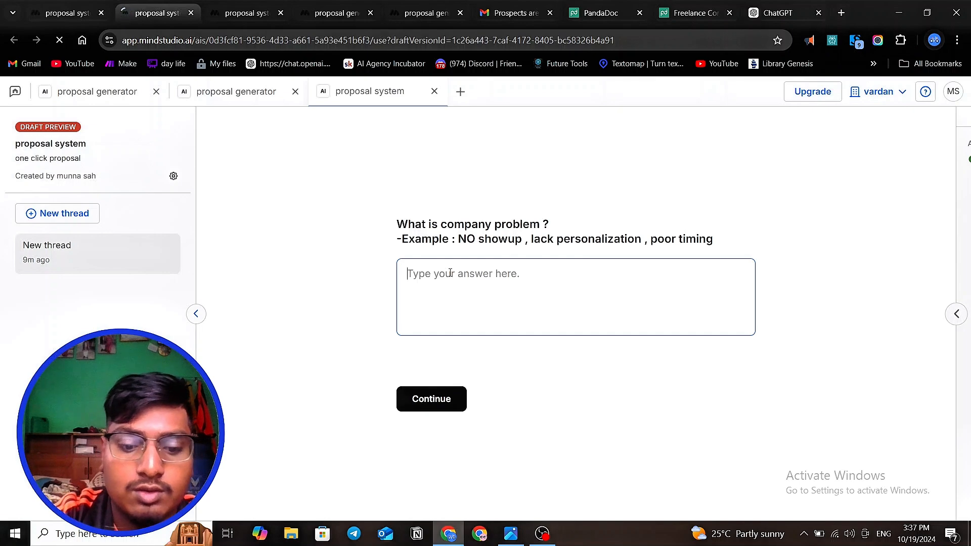
- Enter "your company is not sending personalize message" as the first line of the company problem answer
type("yo")
key("BackSpace")
key("BackSpace")
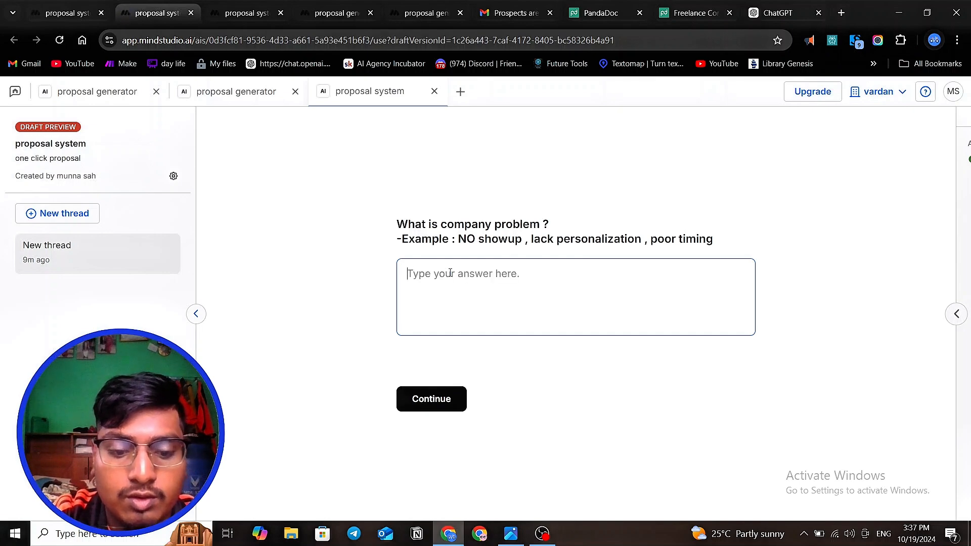
type("your")
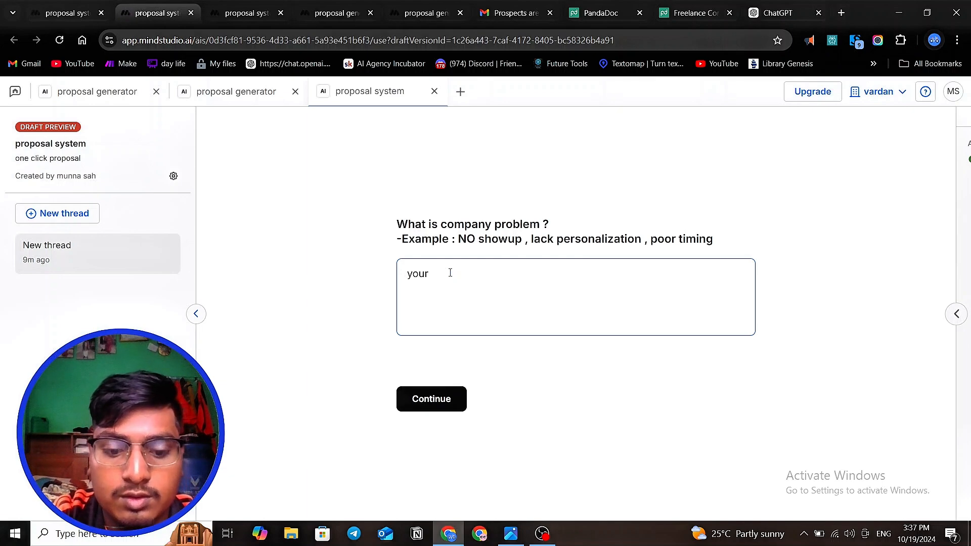
type(" com")
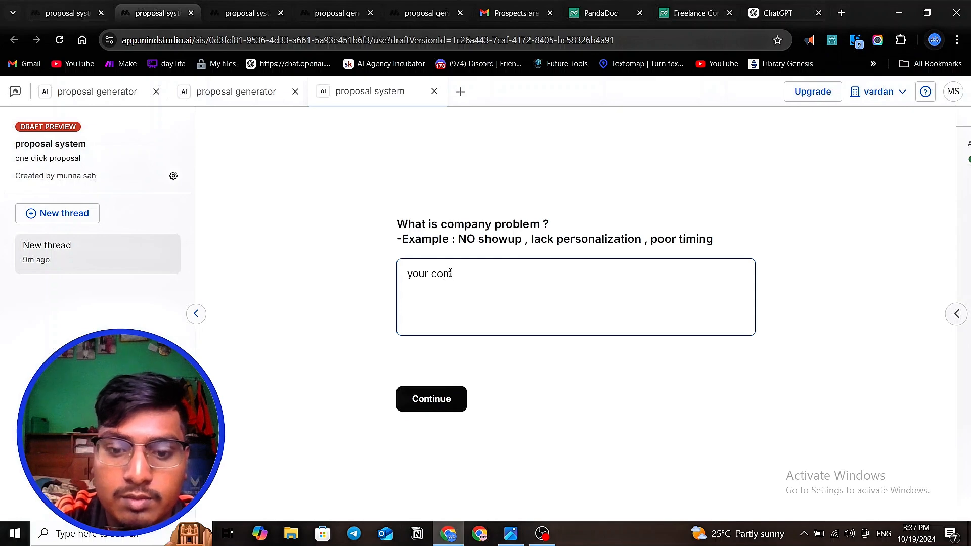
type("pany is ")
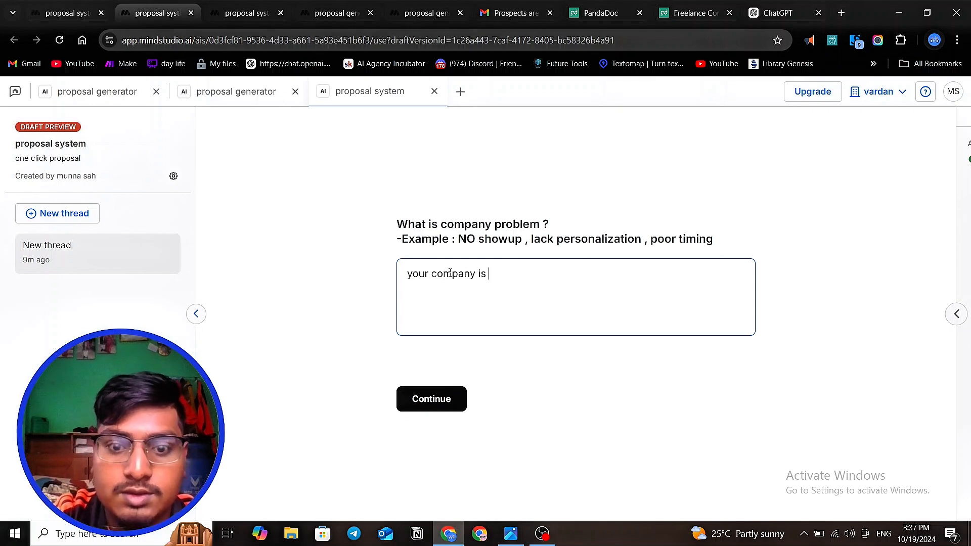
type("not sendi")
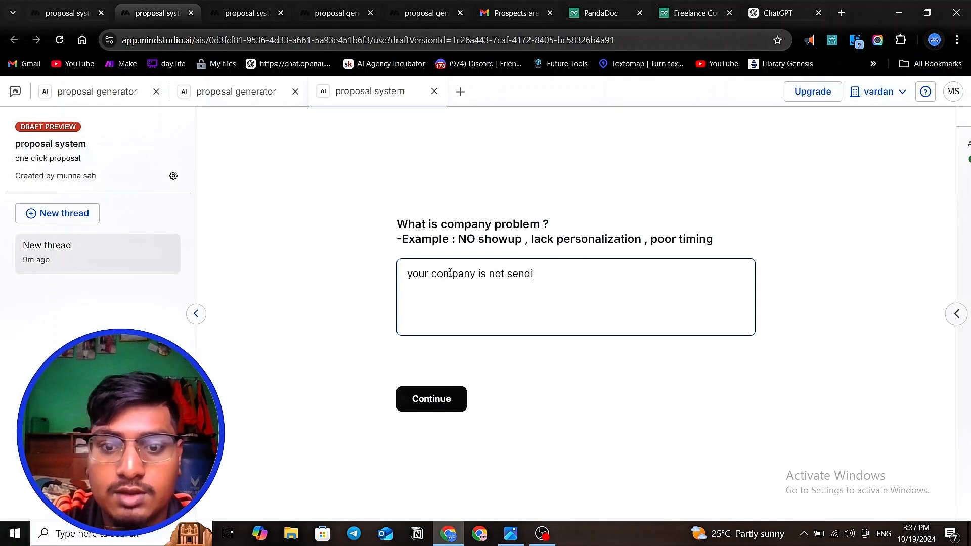
type("ng pers")
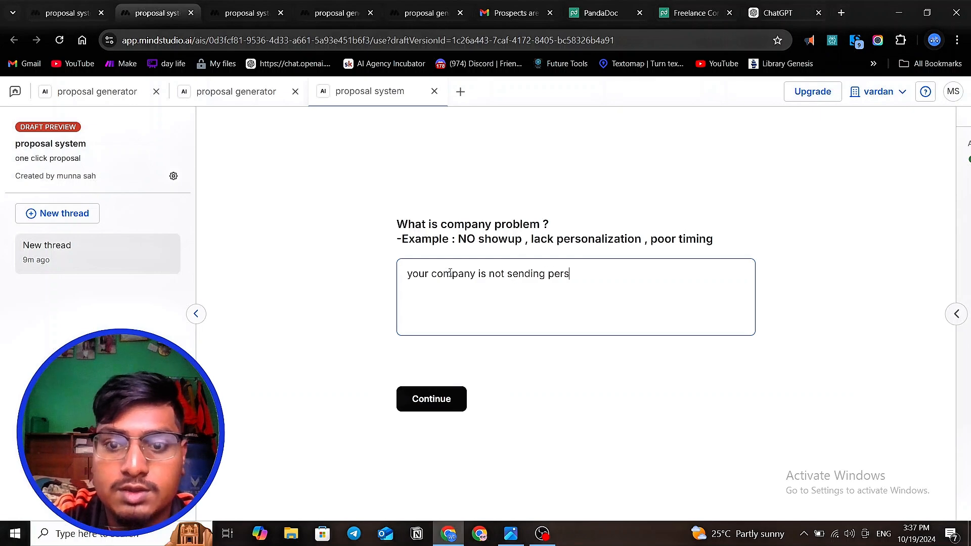
type("onalize message")
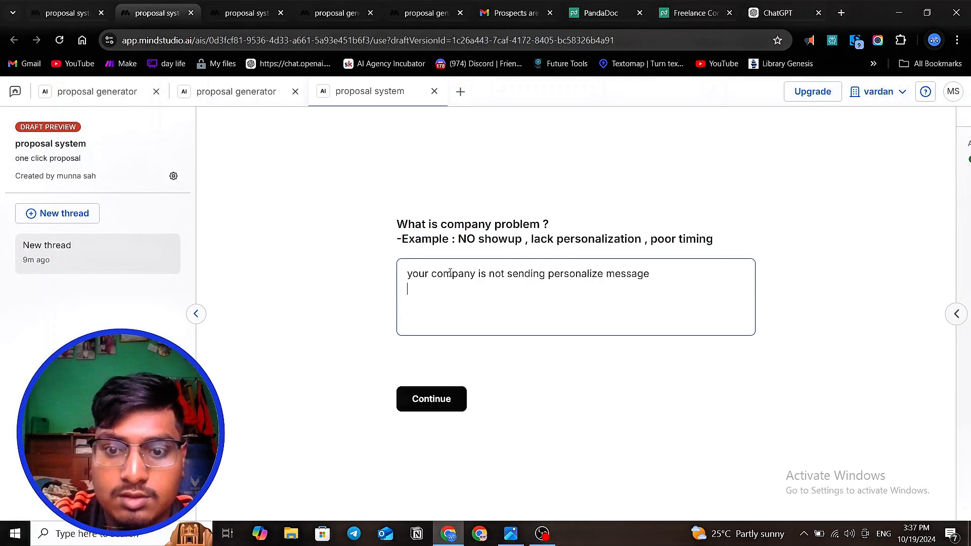
- Add "your are not doing enough followup" as the second line of the answer and start a third line
key("Return")
type("your")
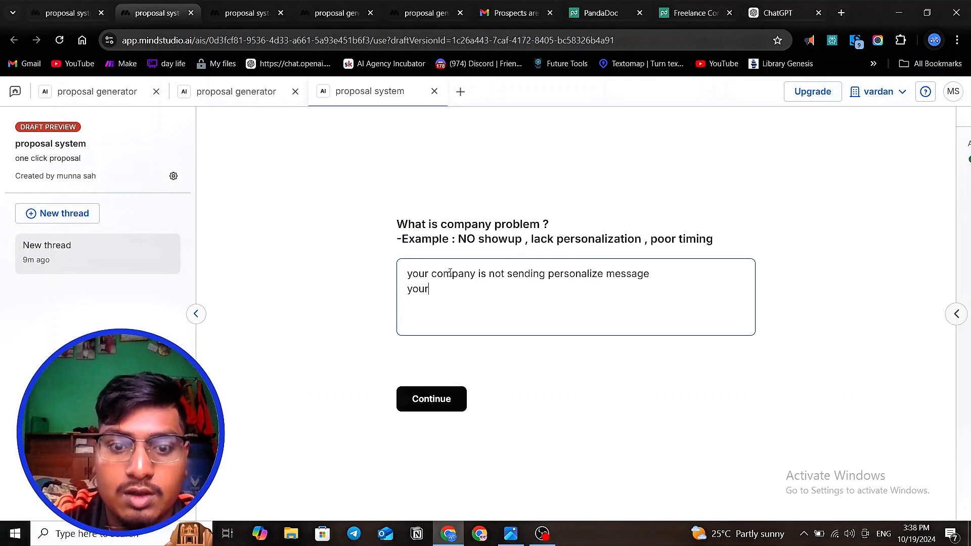
type(" sol")
key("BackSpace")
key("BackSpace")
key("BackSpace")
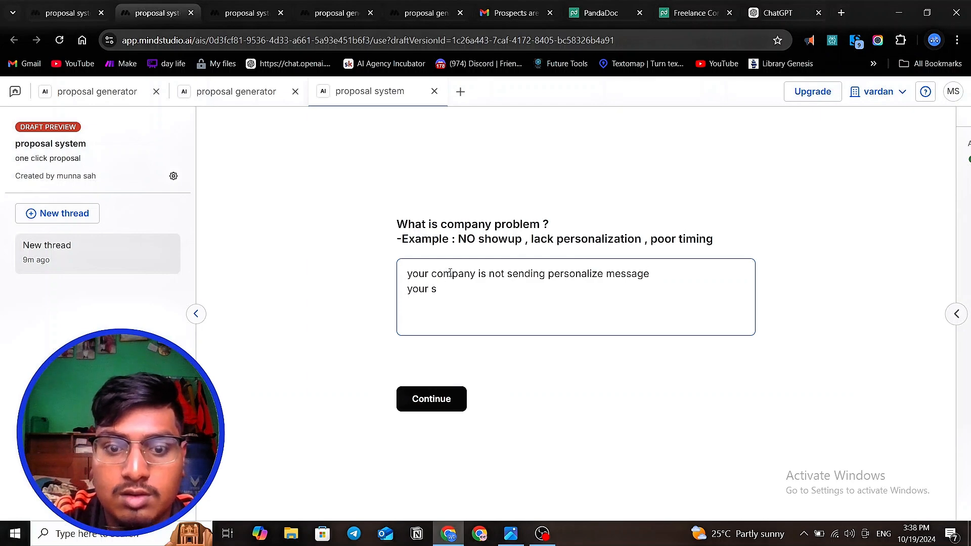
type("are not")
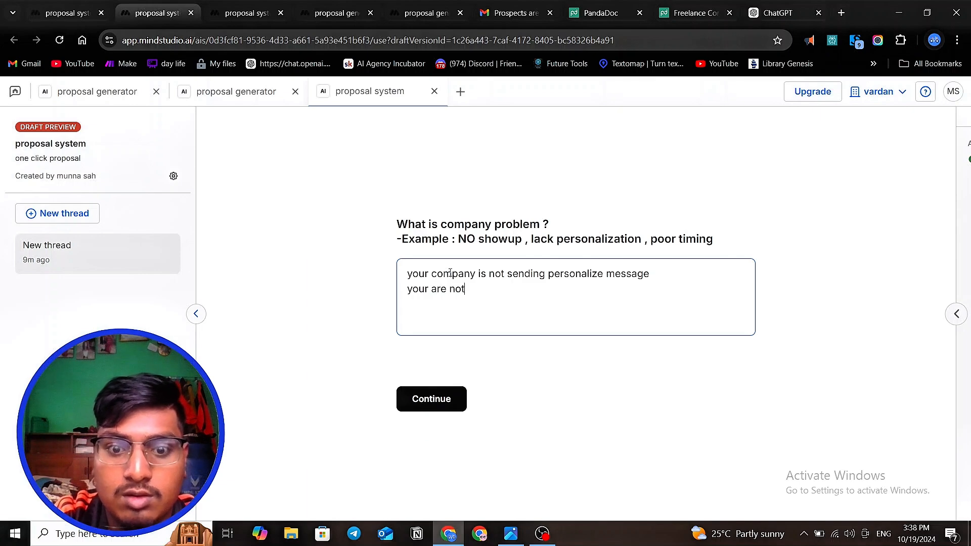
type(" doing")
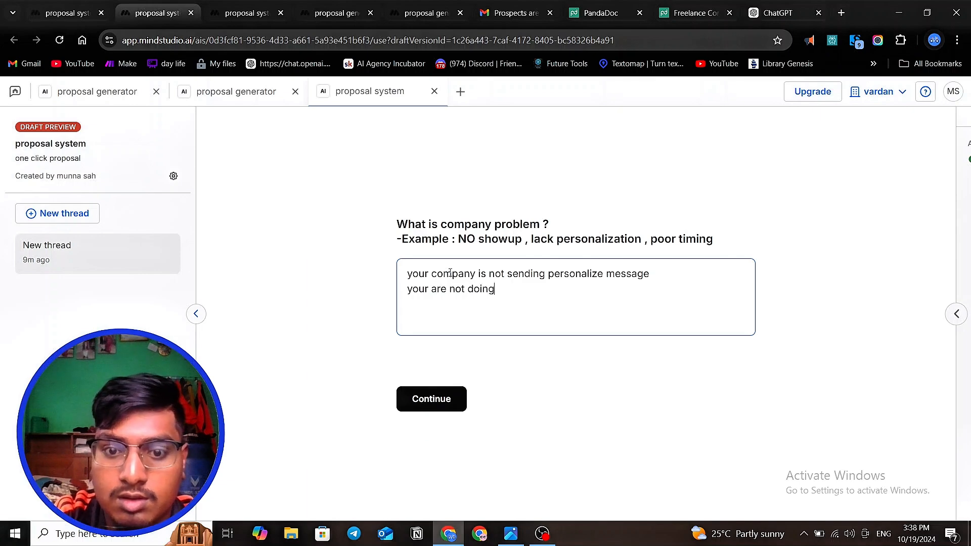
type(" enough")
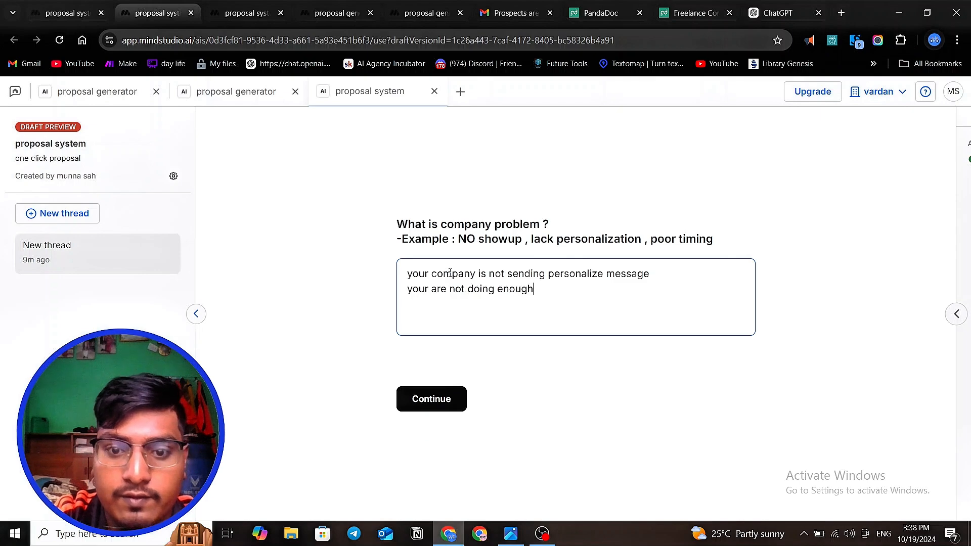
type(" followup")
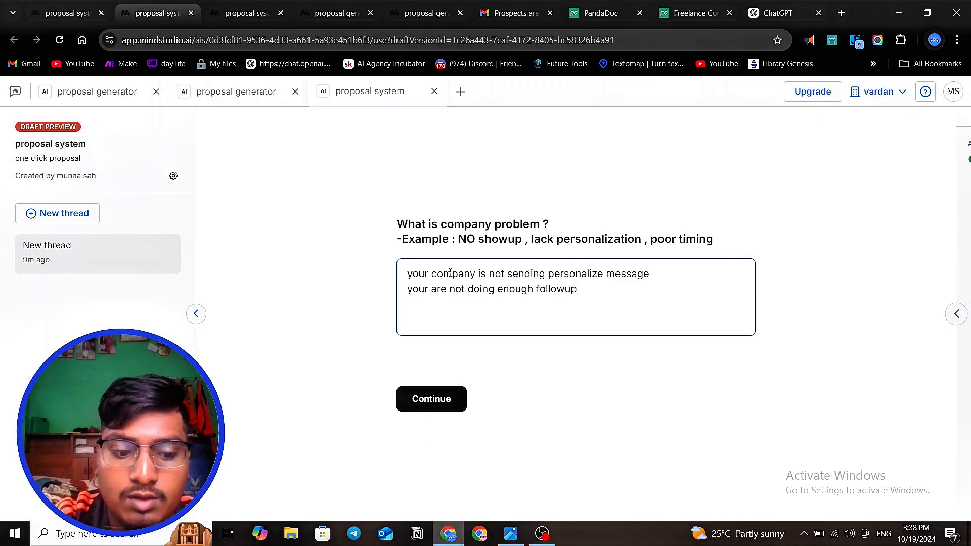
key("Return")
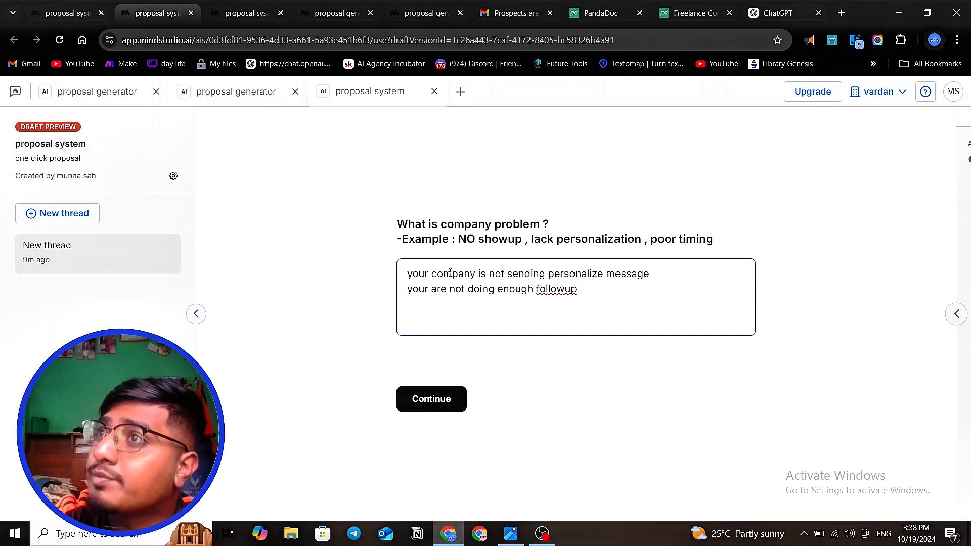
type("of")
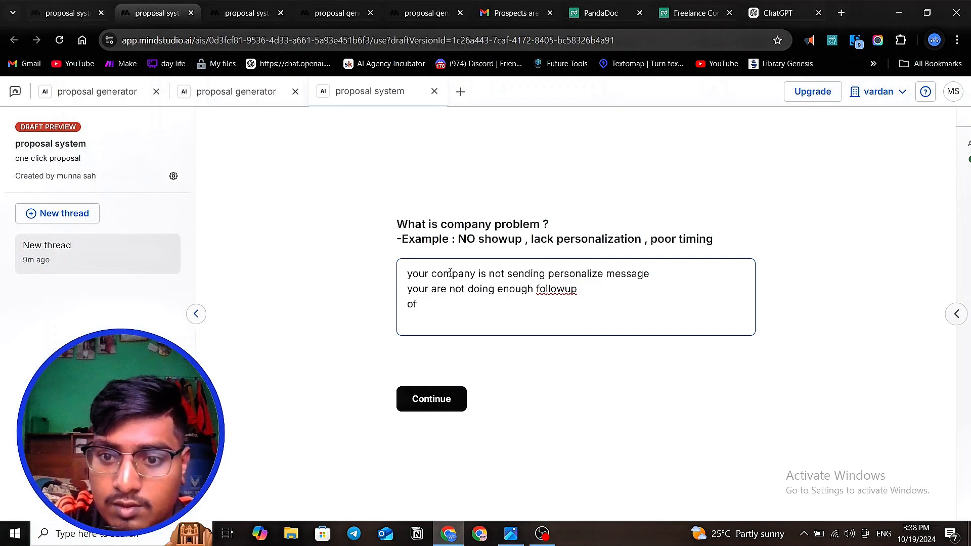
key("BackSpace")
key("BackSpace")
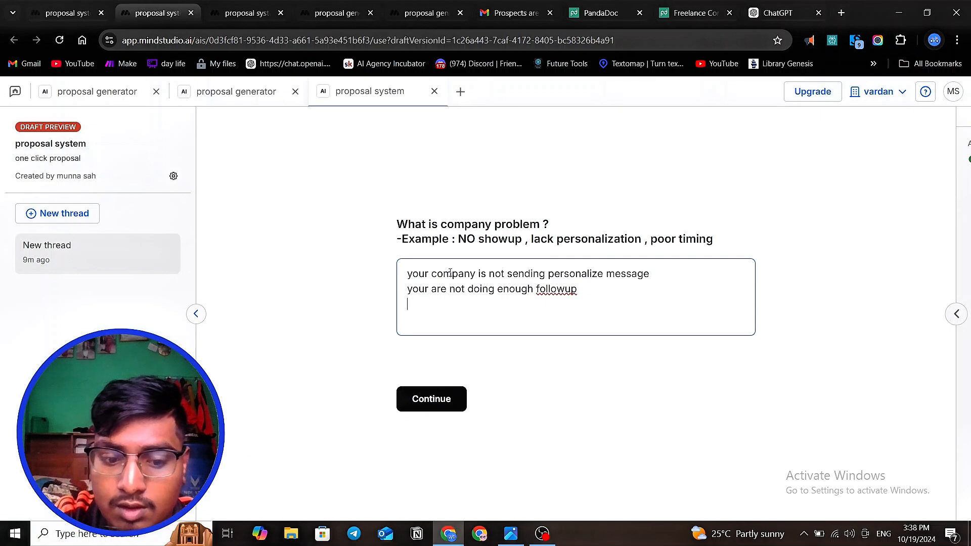
type("oftenly")
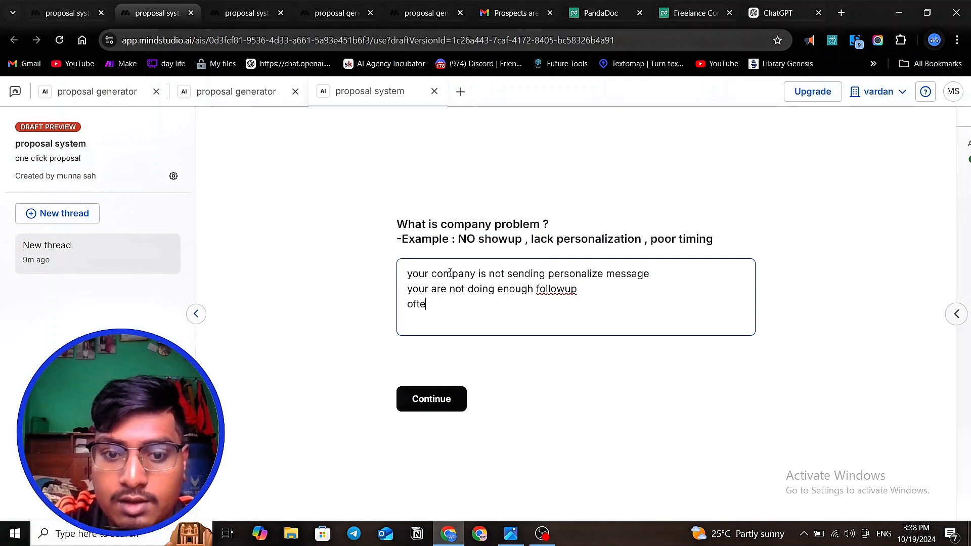
key("BackSpace")
key("BackSpace")
key("BackSpace")
key("BackSpace")
key("BackSpace")
key("BackSpace")
key("BackSpace")
key("BackSpace")
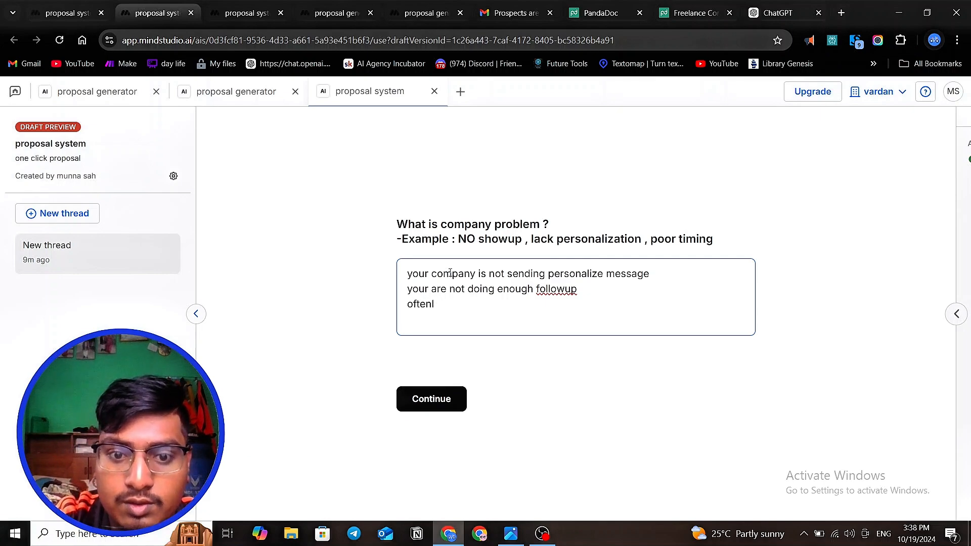
- Begin the third line of the company problem answer with "sometime your"
type("so")
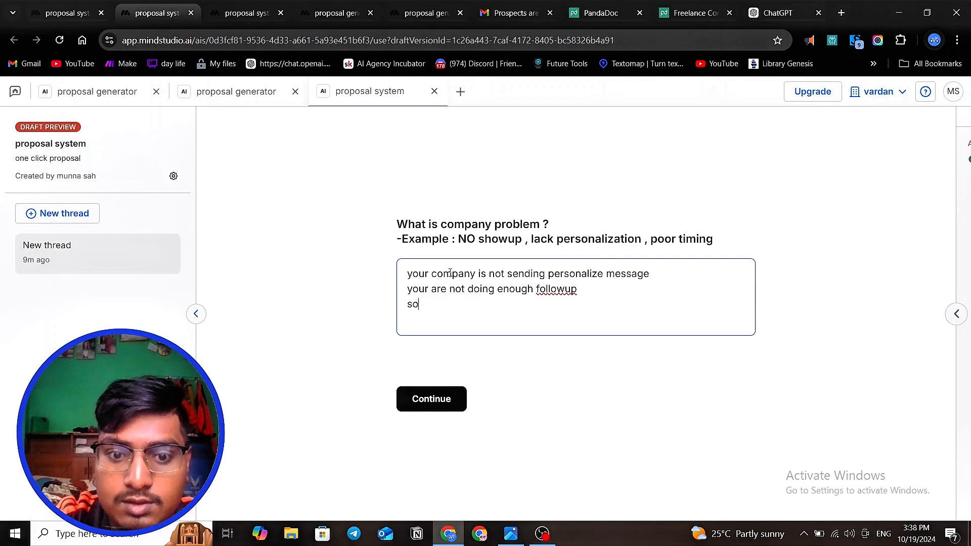
type("meti")
key("BackSpace")
key("BackSpace")
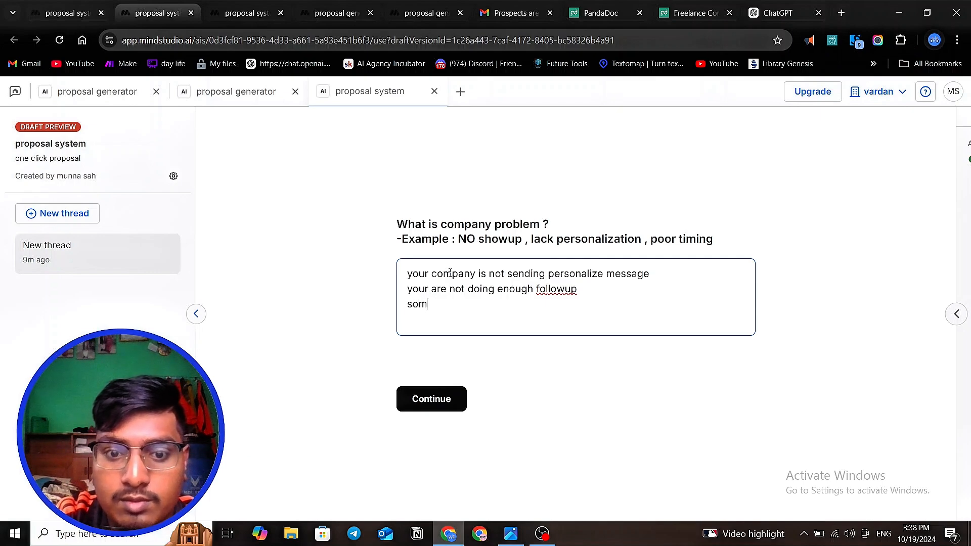
type("etime")
type("yo")
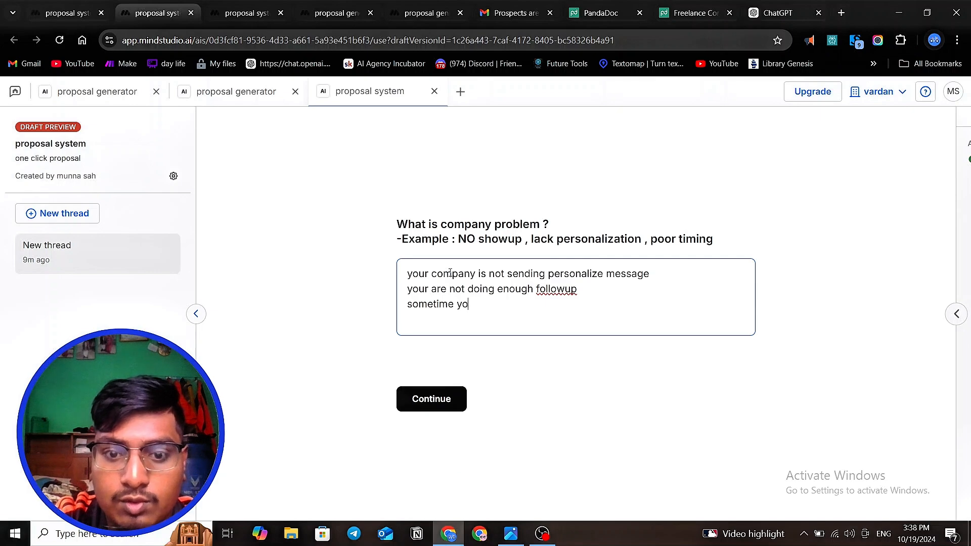
type("ur s")
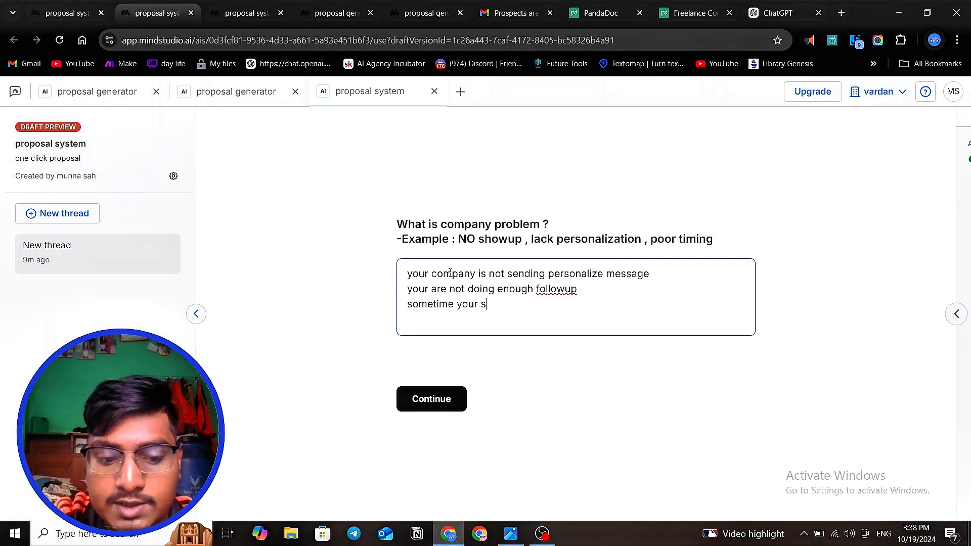
key("BackSpace")
type("mis")
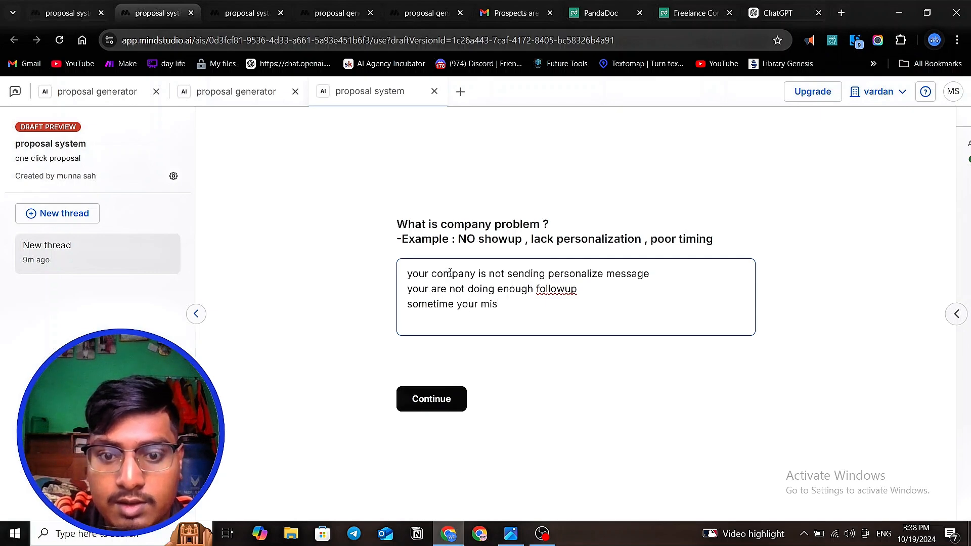
key("BackSpace")
key("BackSpace")
key("BackSpace")
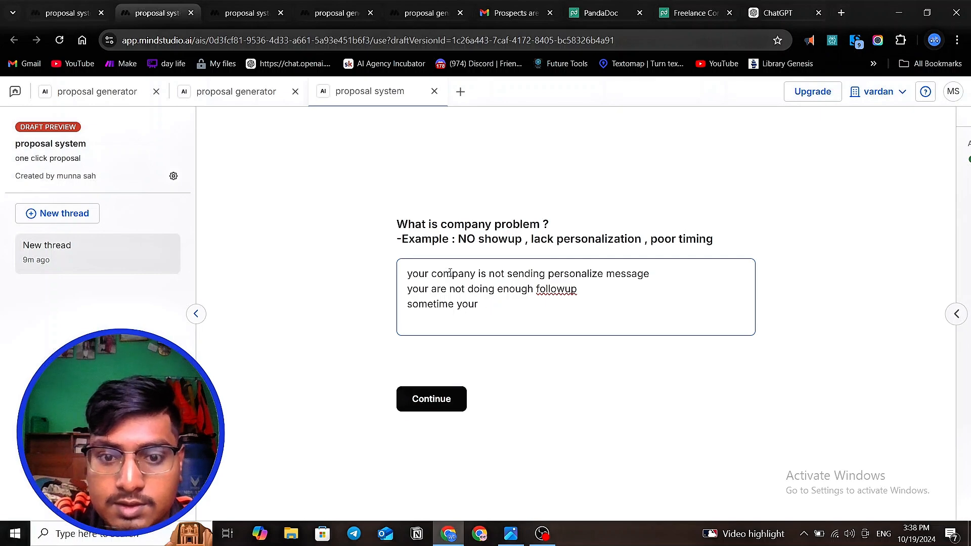
- Continue the third line of the answer with "send message wrong person ,"
type("send me")
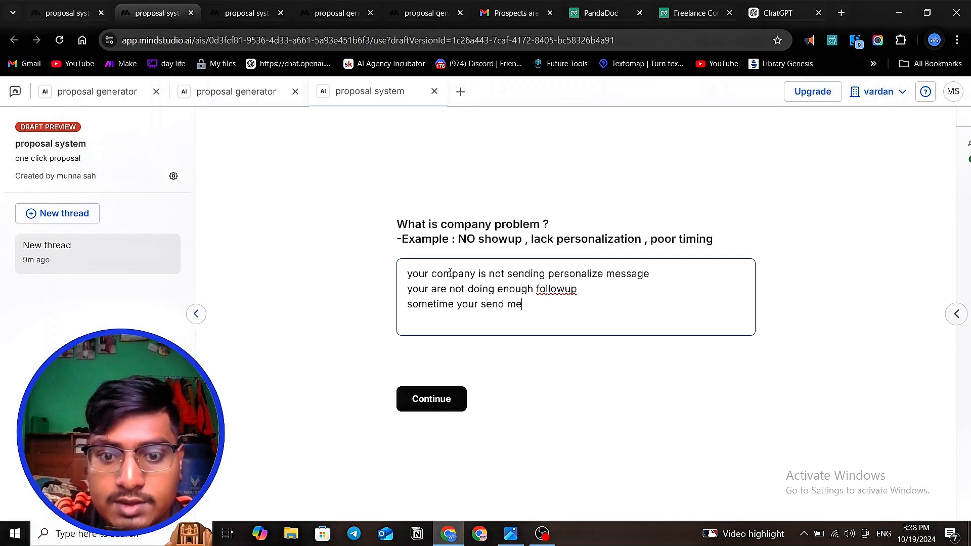
type("ssafe")
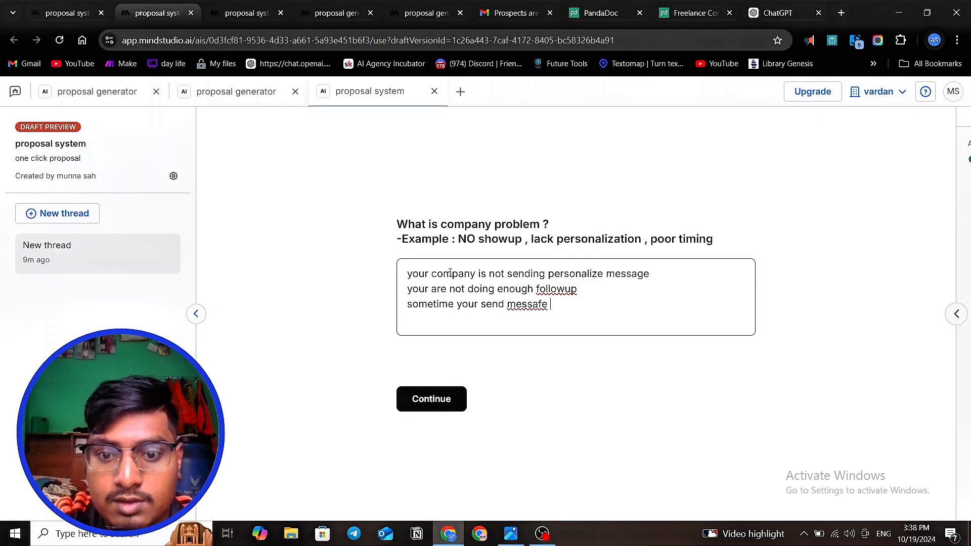
key("BackSpace")
key("BackSpace")
type("ge")
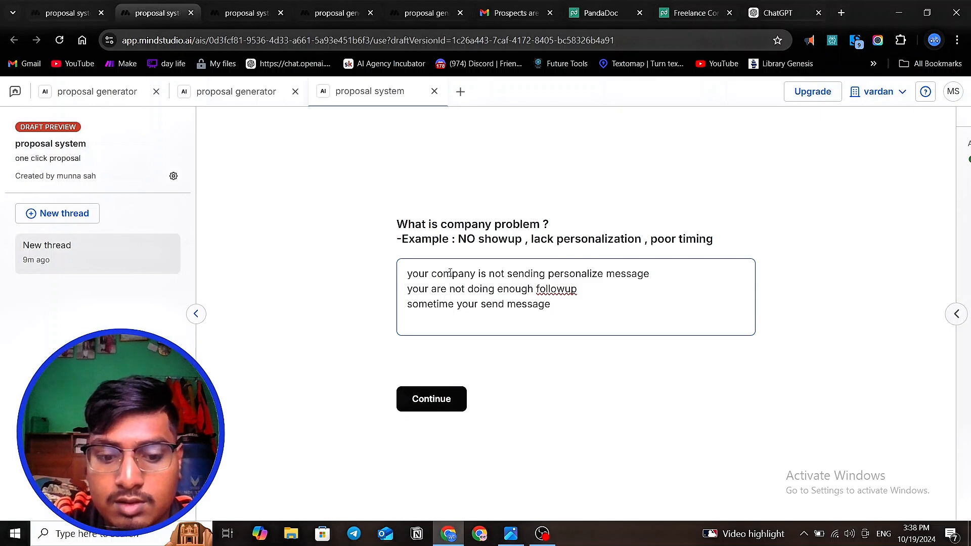
type(" we")
key("BackSpace")
type("ro")
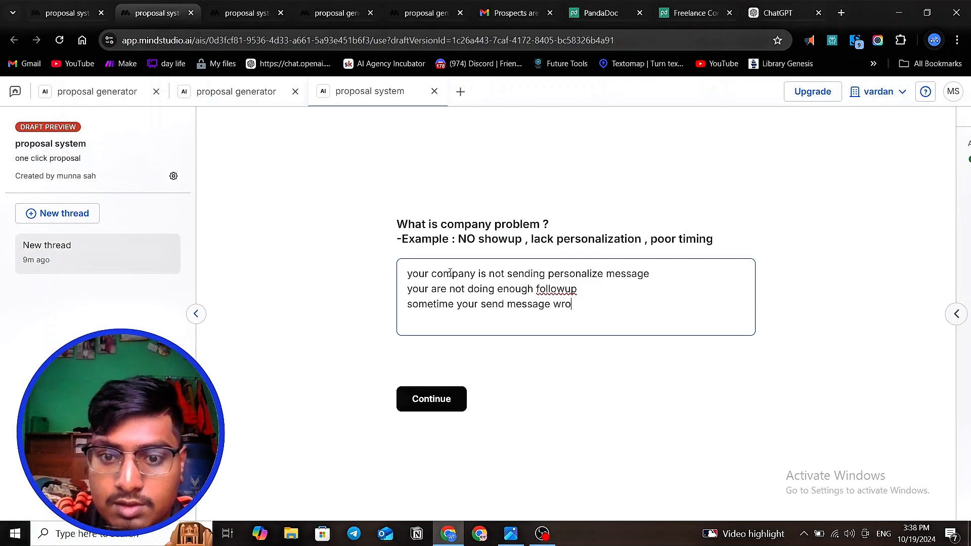
type("ng per")
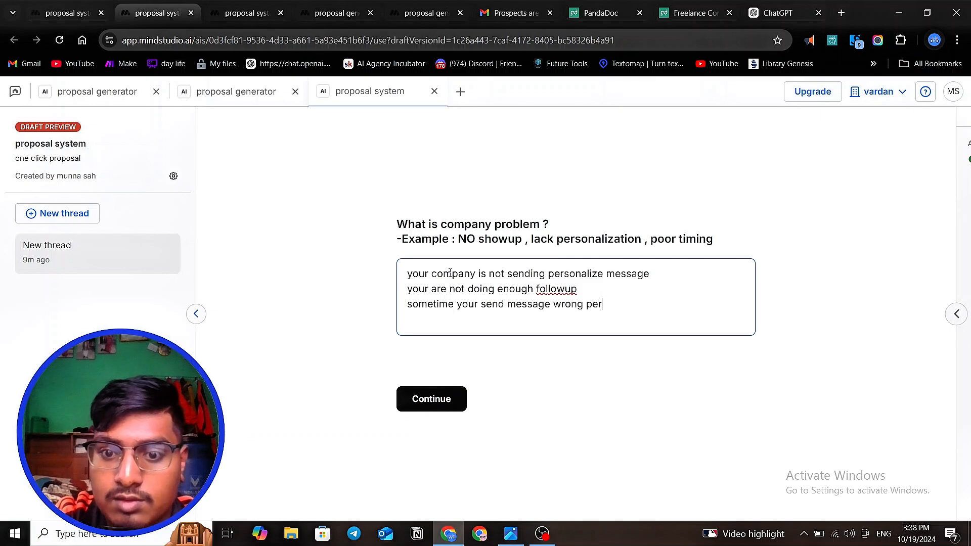
type("son , ")
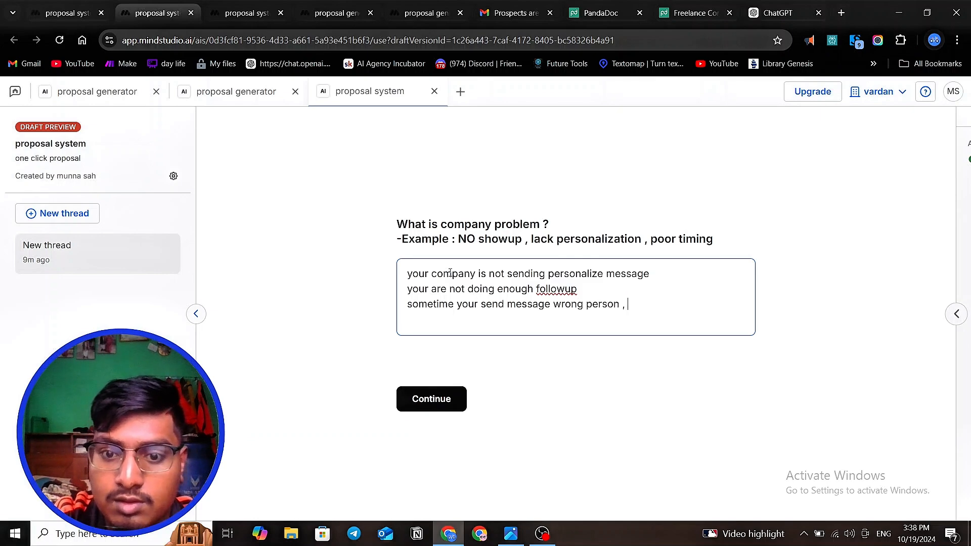
type("w")
- Complete the third line with "wrong time" and submit the company problem answer
key("BackSpace")
type("wron")
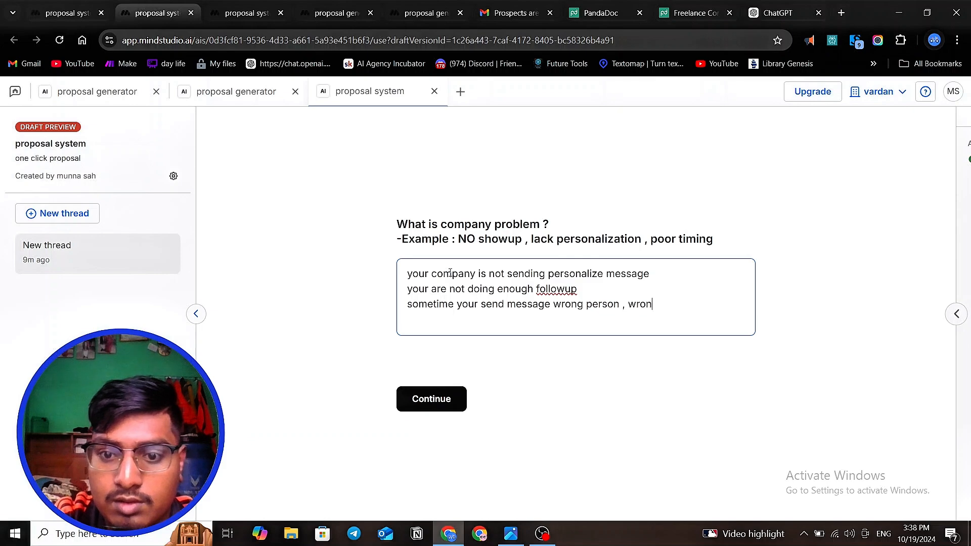
type("f")
key("BackSpace")
type("g ti")
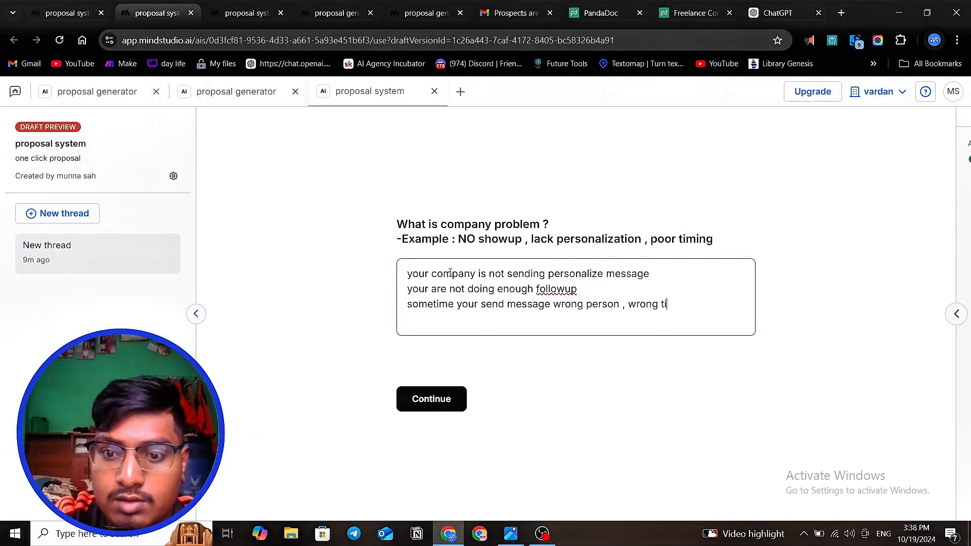
key("BackSpace")
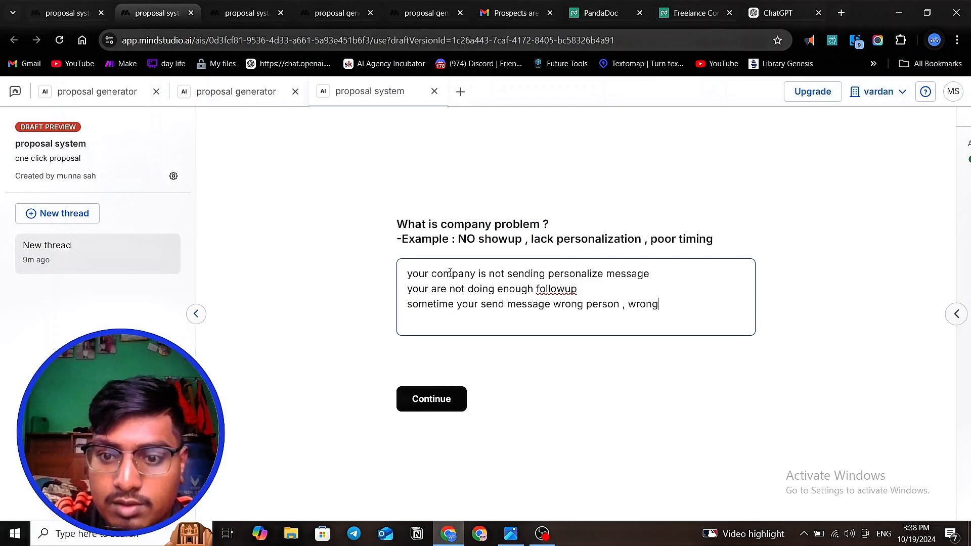
type("time")
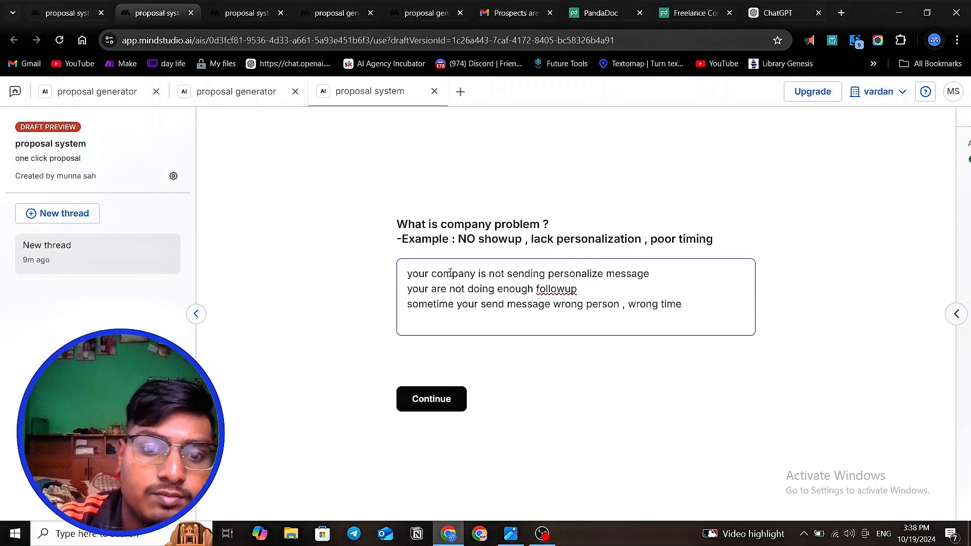
left_click(438, 410)
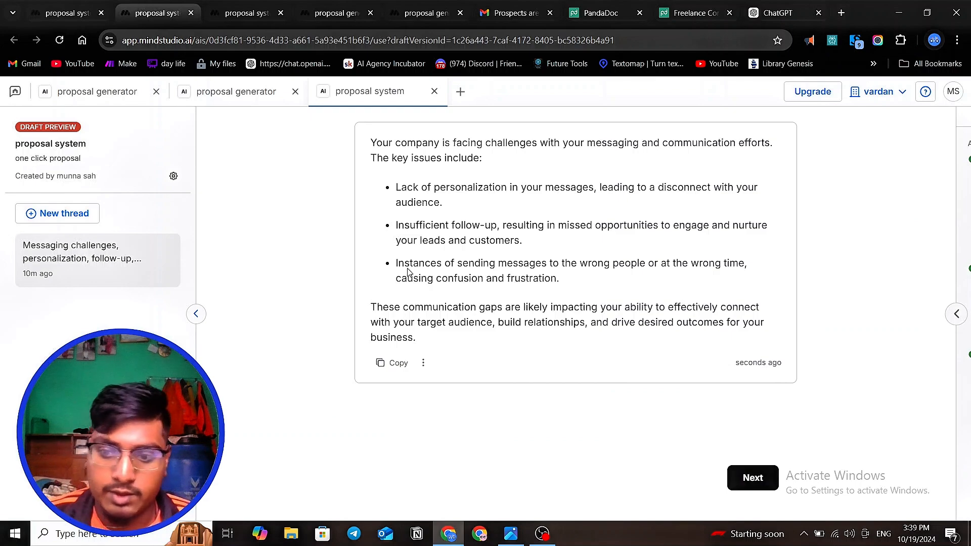
- Review the Generate text block's prompt in the editor against the problem summary generated in the draft preview
left_click(71, 13)
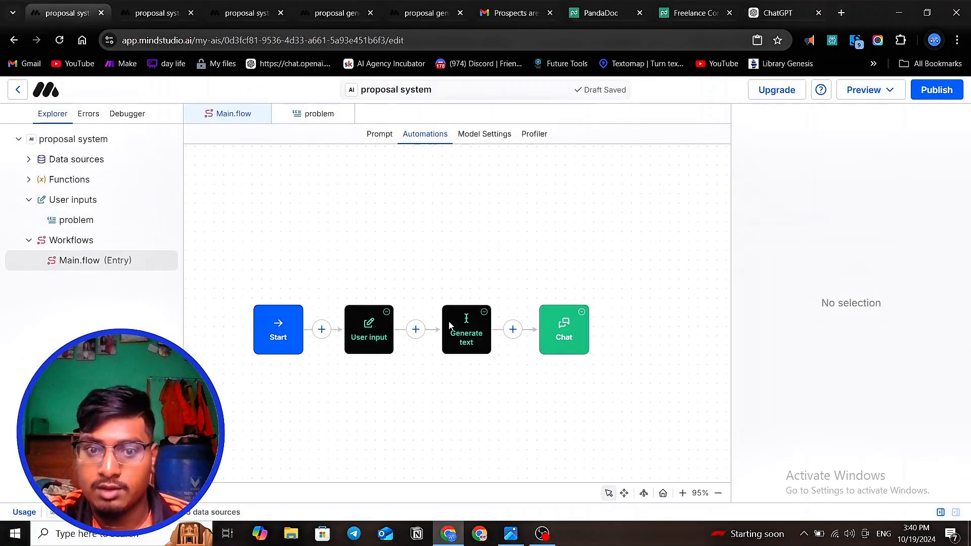
left_click(476, 333)
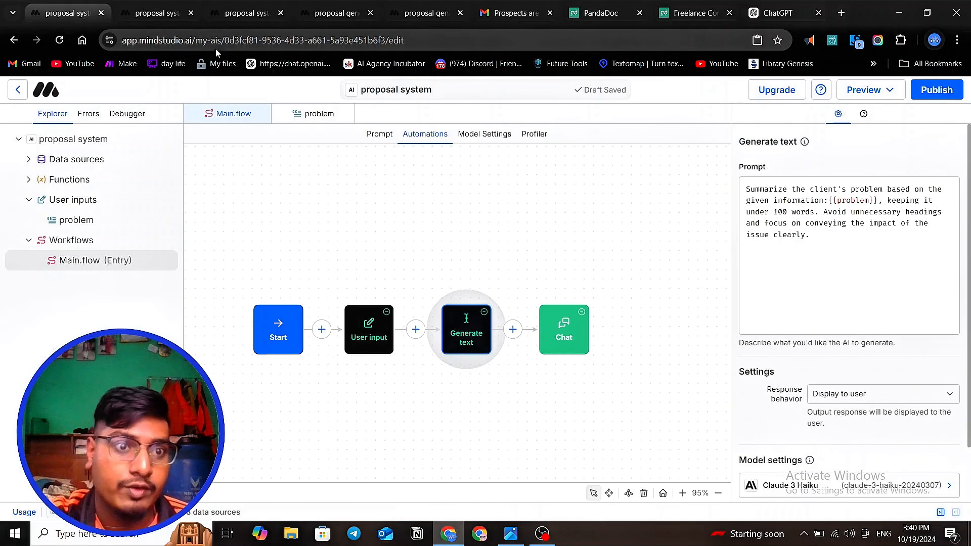
left_click(196, 16)
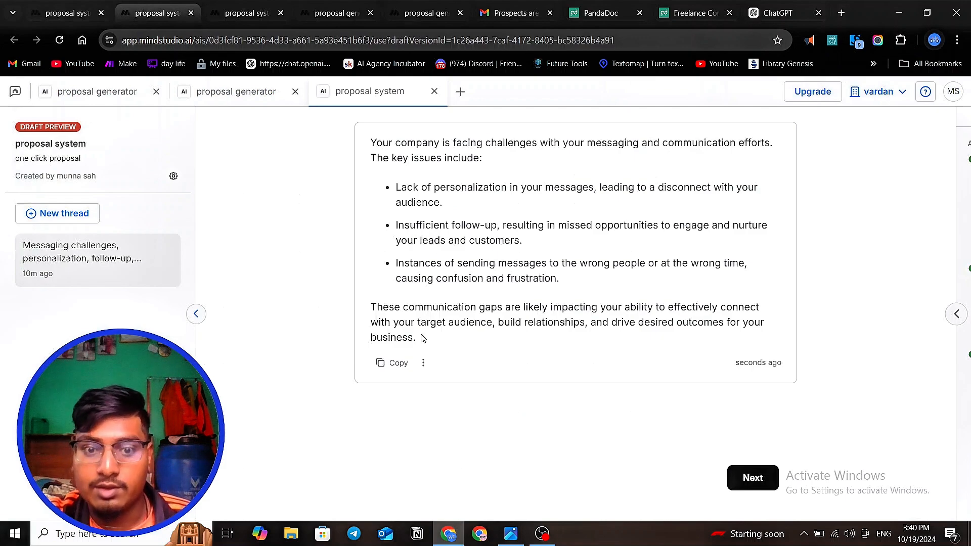
left_click_drag(415, 337, 356, 143)
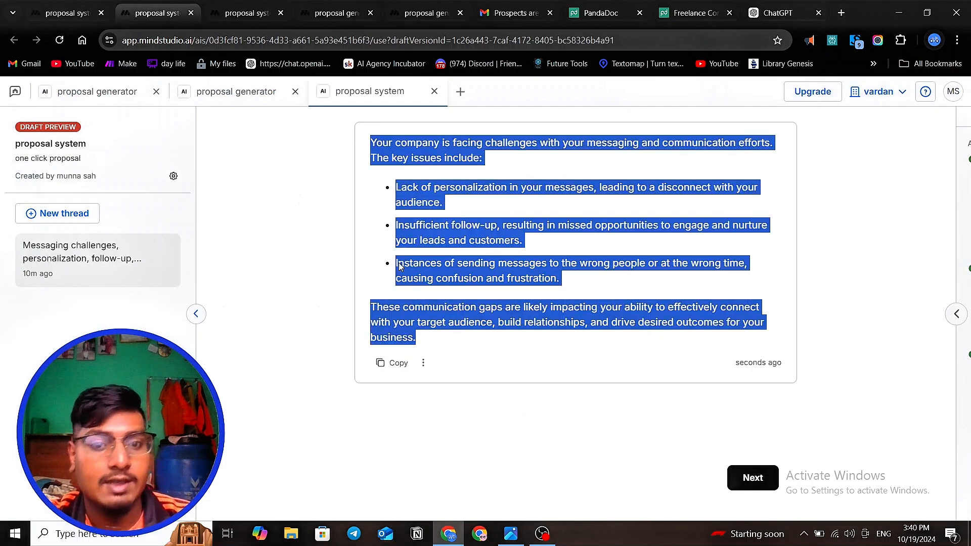
left_click(465, 293)
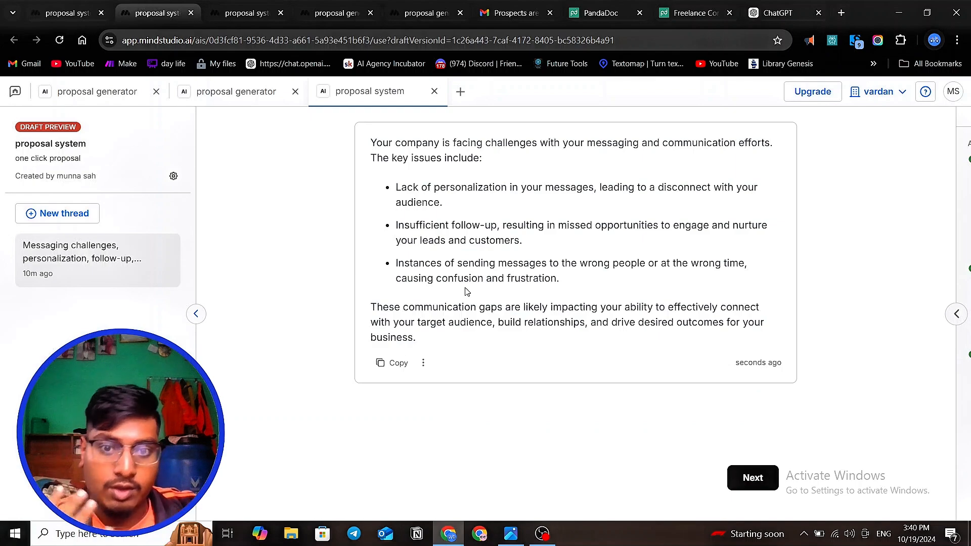
- Add a new user input to the proposal system in the editor and set its type to Long text
left_click(65, 10)
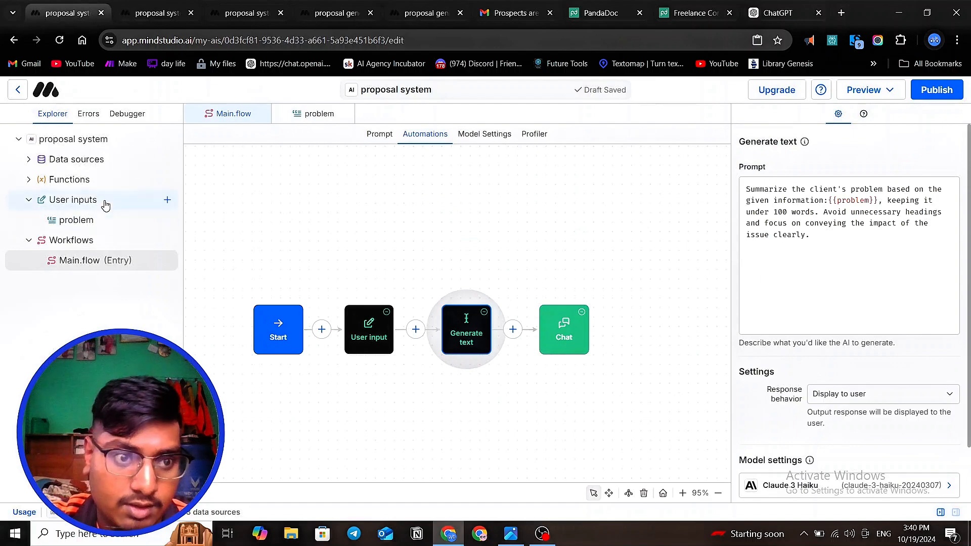
left_click(170, 201)
left_click(168, 200)
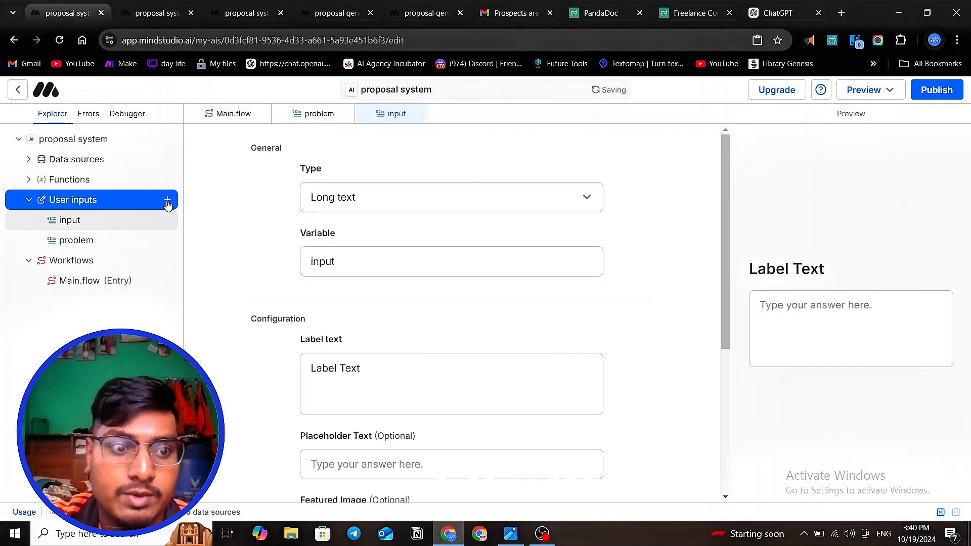
left_click(360, 202)
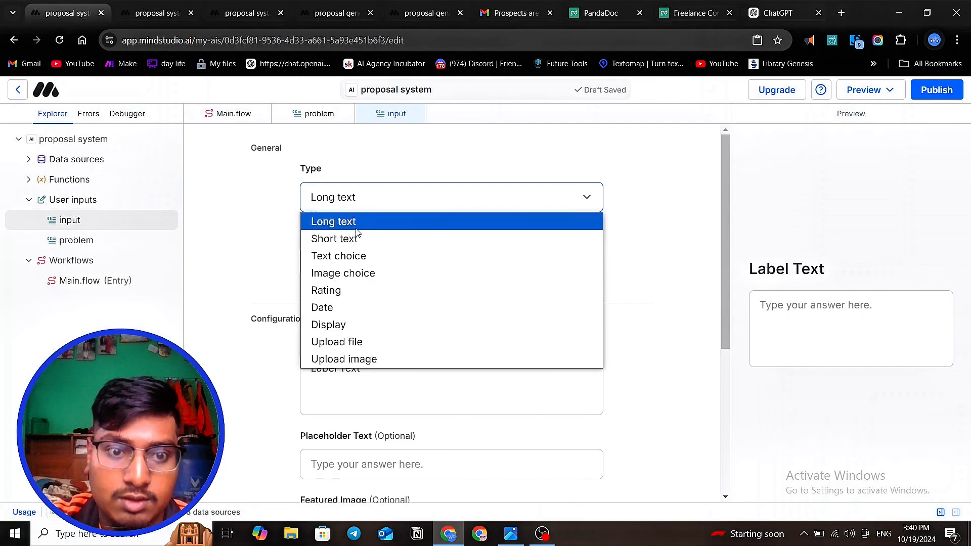
left_click(334, 222)
- Rename the new user input's variable to "business"
left_click(349, 261)
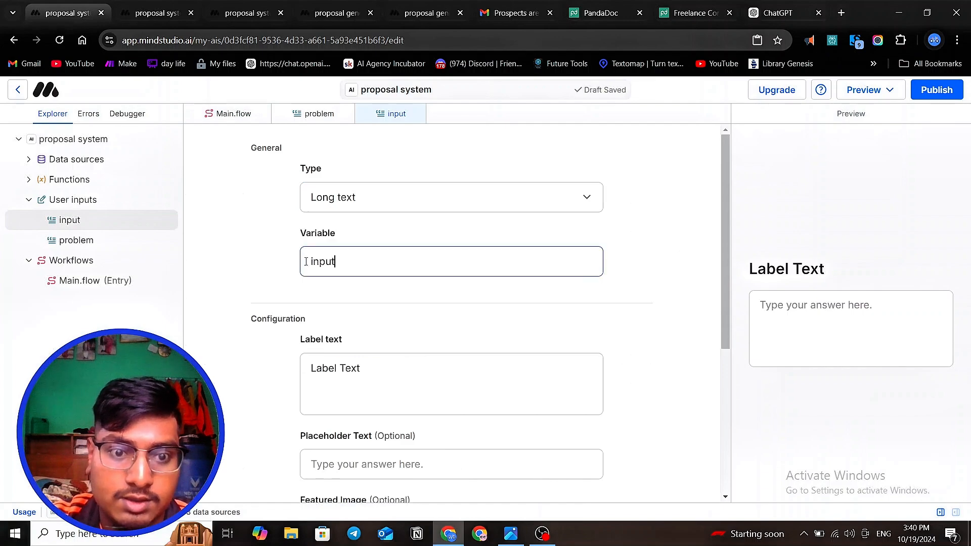
left_click_drag(349, 261, 261, 273)
type("bi")
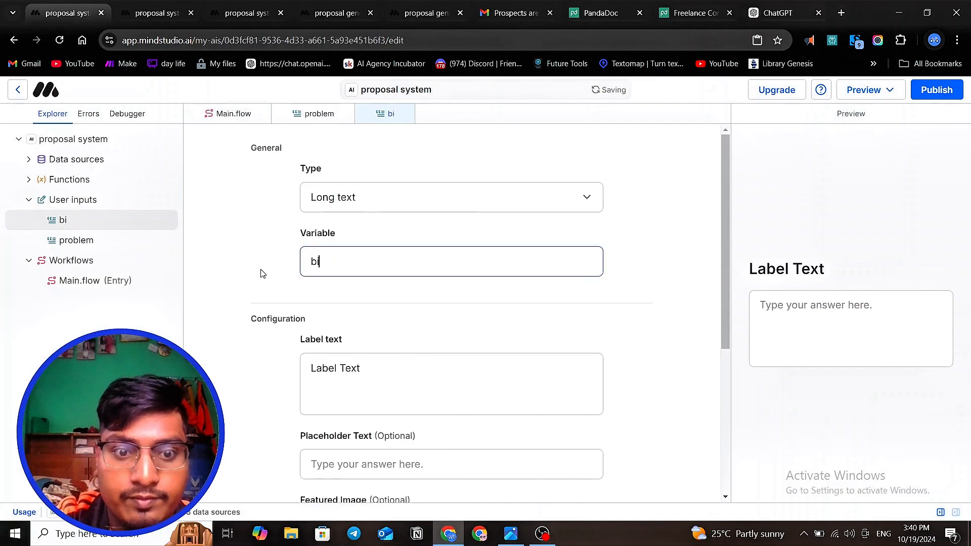
key("BackSpace")
type("usiness ")
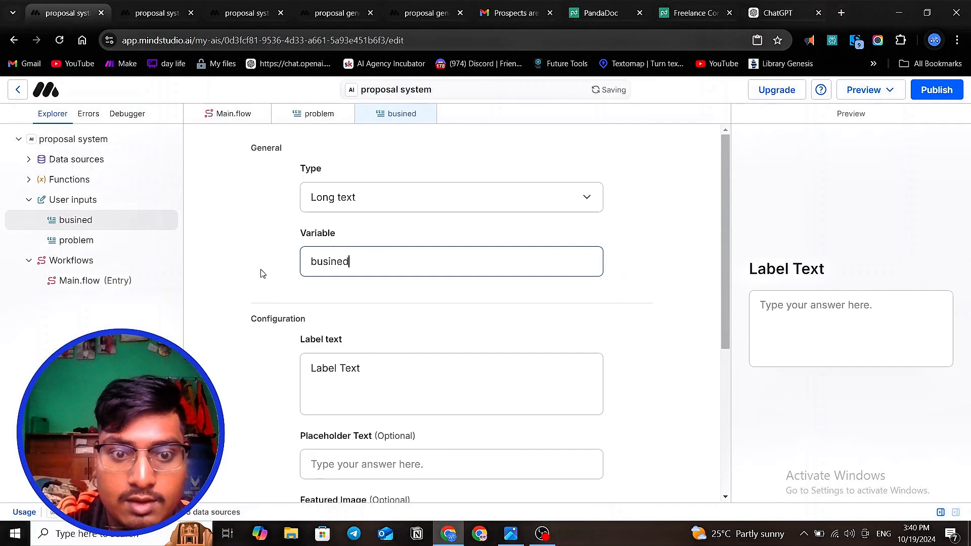
type("infor")
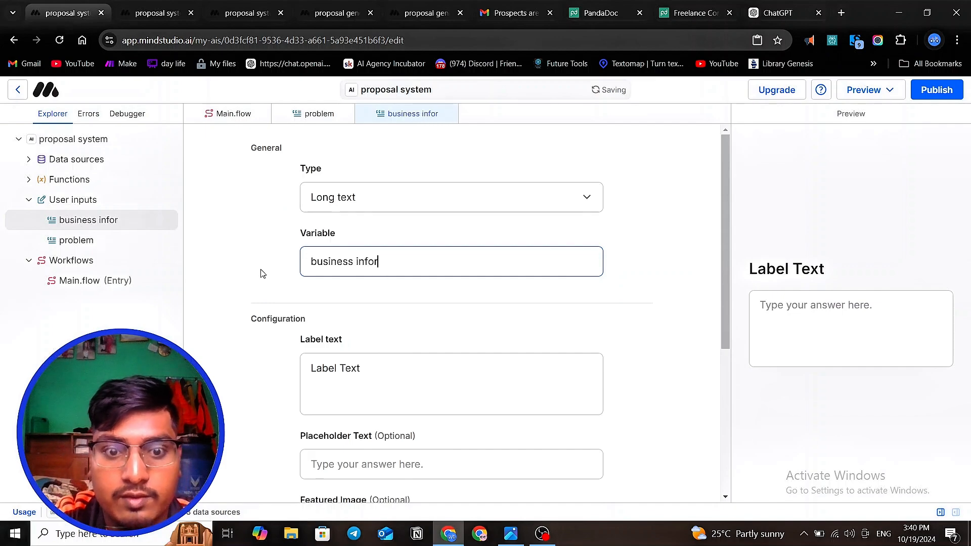
key("BackSpace")
key("BackSpace")
key("BackSpace")
key("BackSpace")
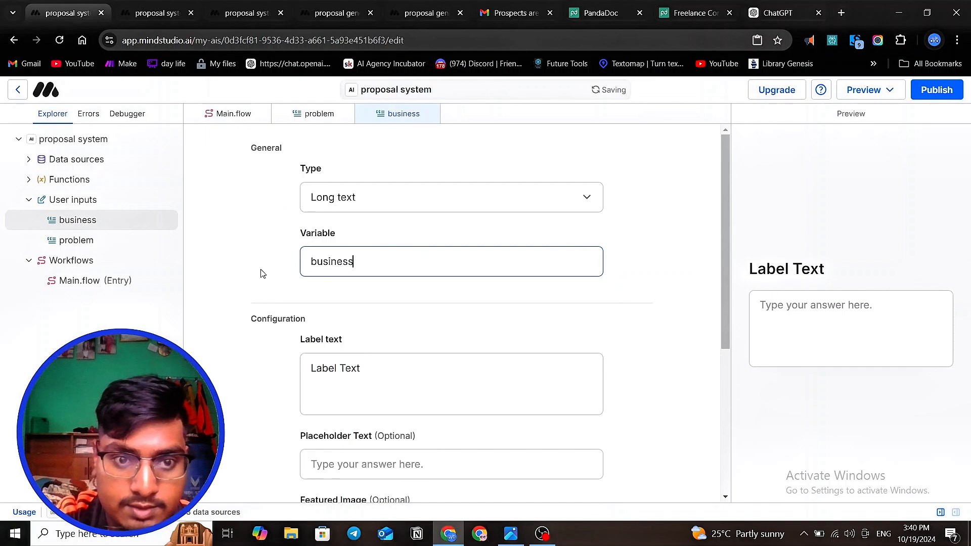
- Extend the Generate text prompt in Main.flow by inserting "and {{business}}" right after the {{problem}} variable
left_click(99, 280)
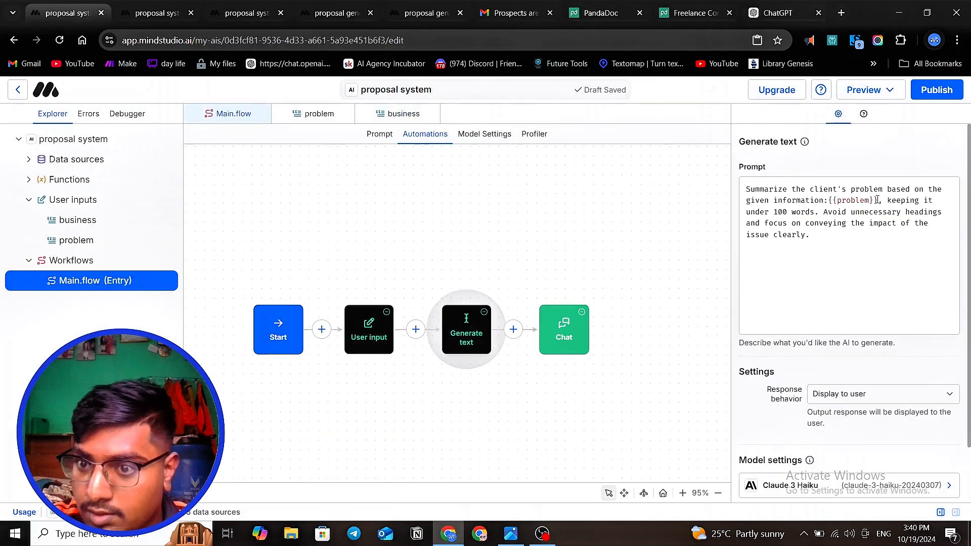
left_click(879, 200)
type("amn")
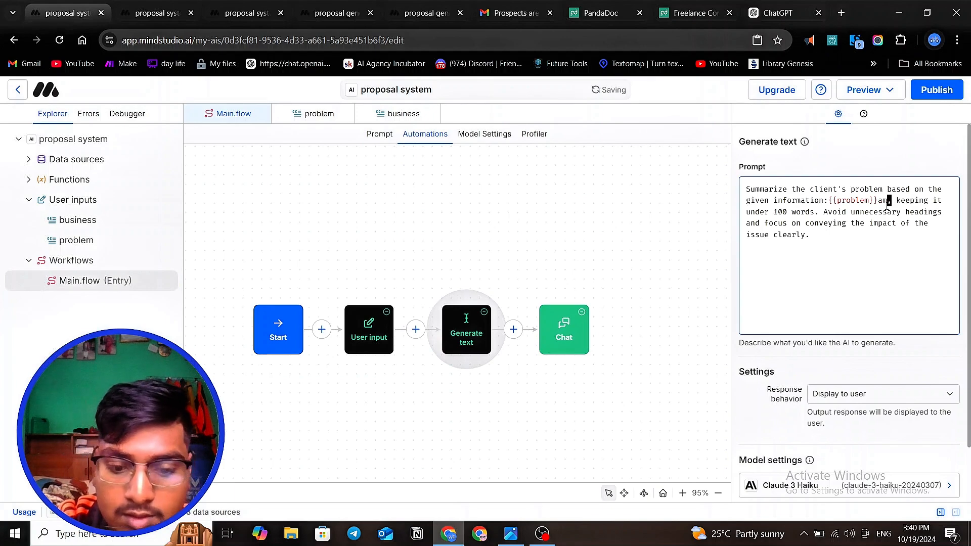
key("BackSpace")
key("BackSpace")
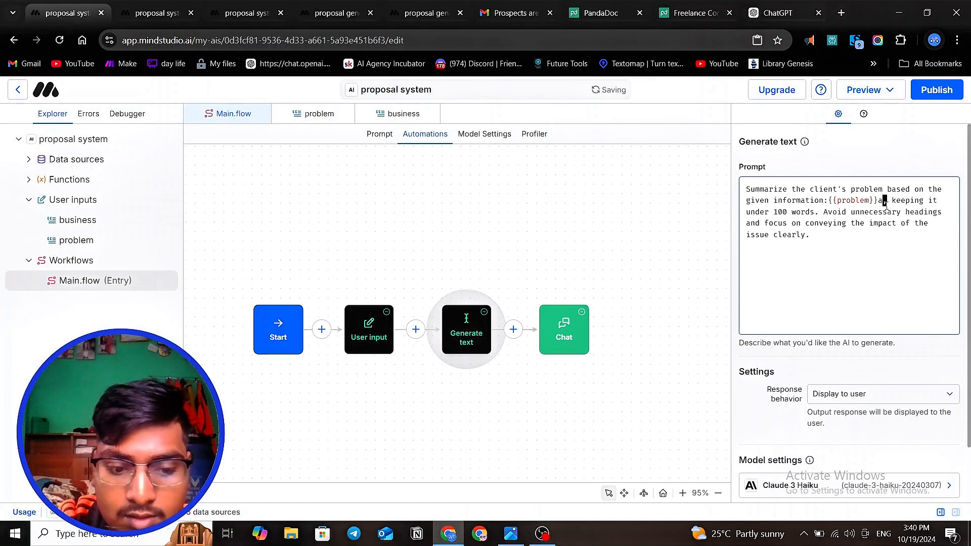
type("nd {{")
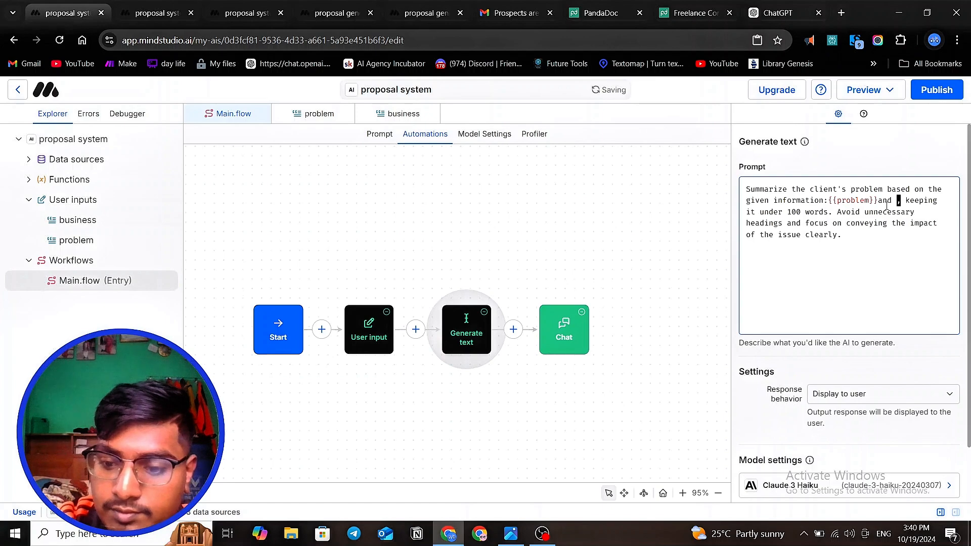
type("busie")
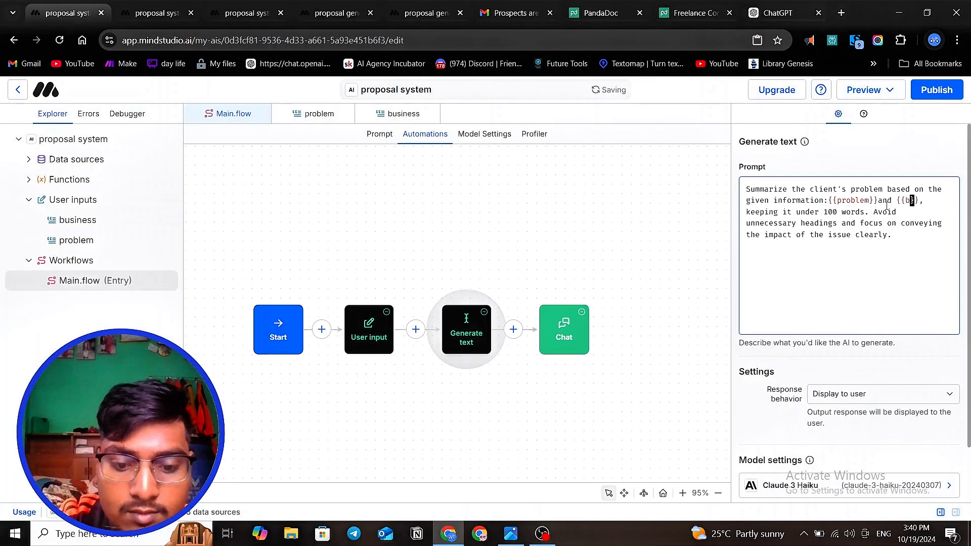
key("BackSpace")
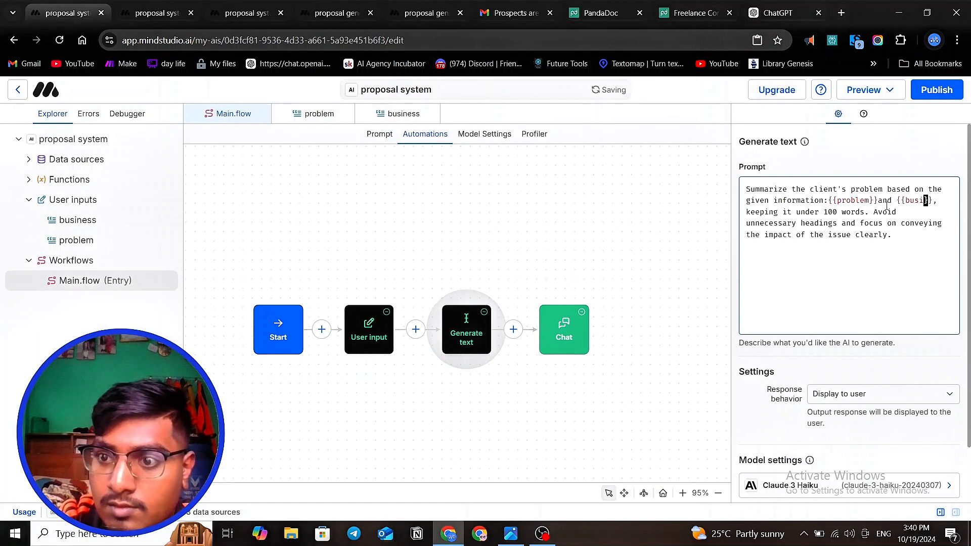
type("ness")
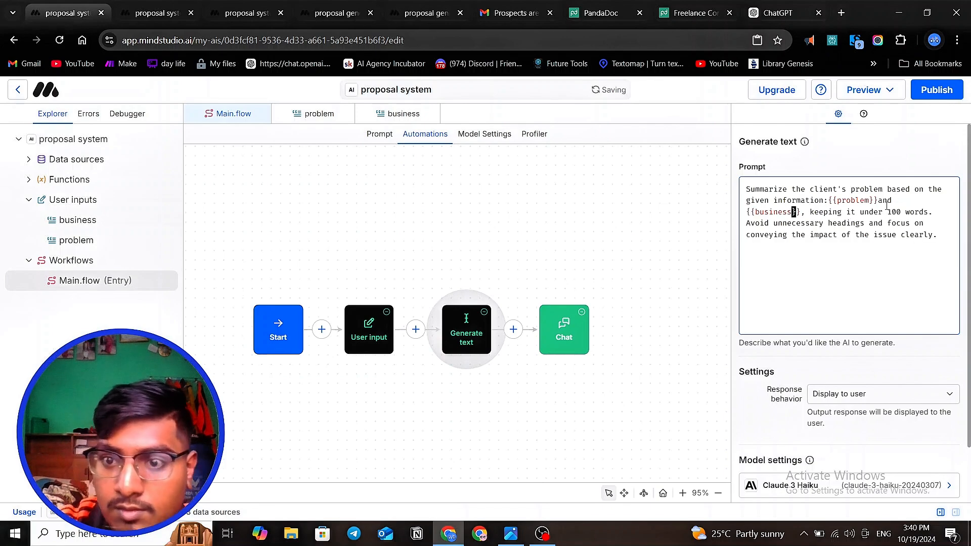
left_click(838, 262)
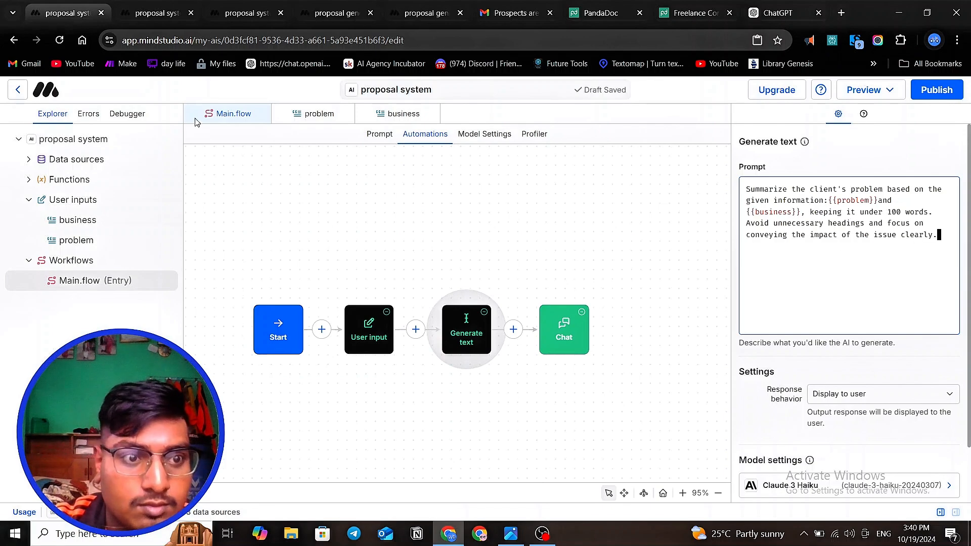
- Try misspelling the prompt's business variable as {{busness}} and check the error list and debugger for a reaction
left_click(88, 114)
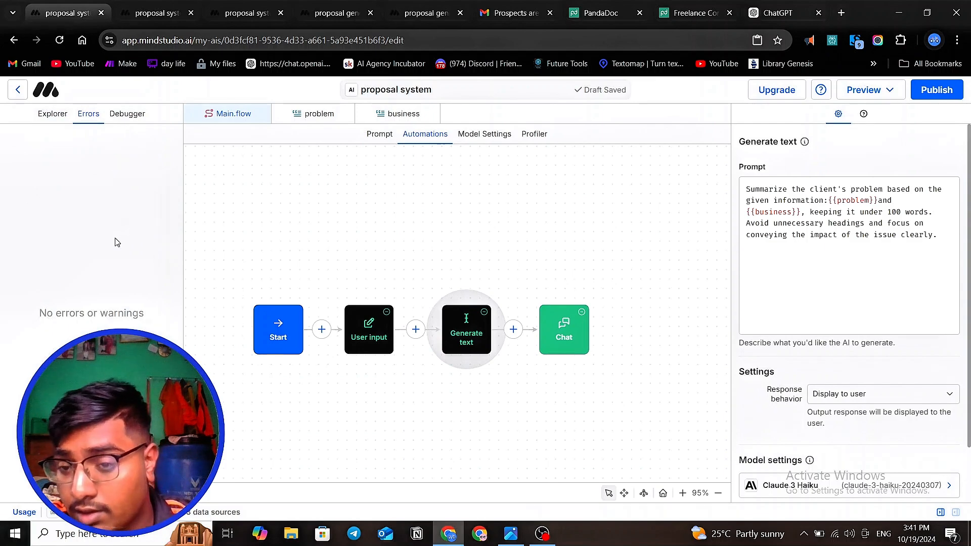
double_click(775, 213)
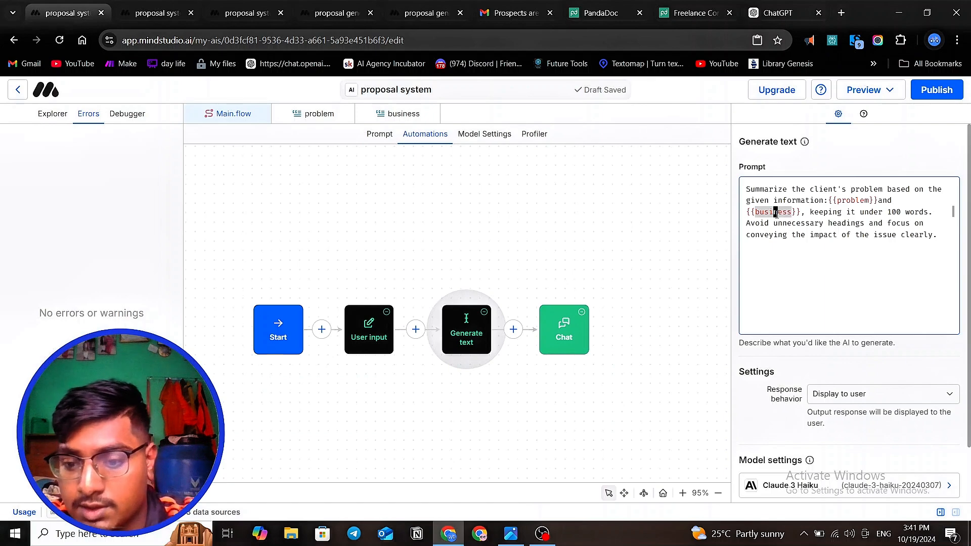
left_click(776, 212)
key("BackSpace")
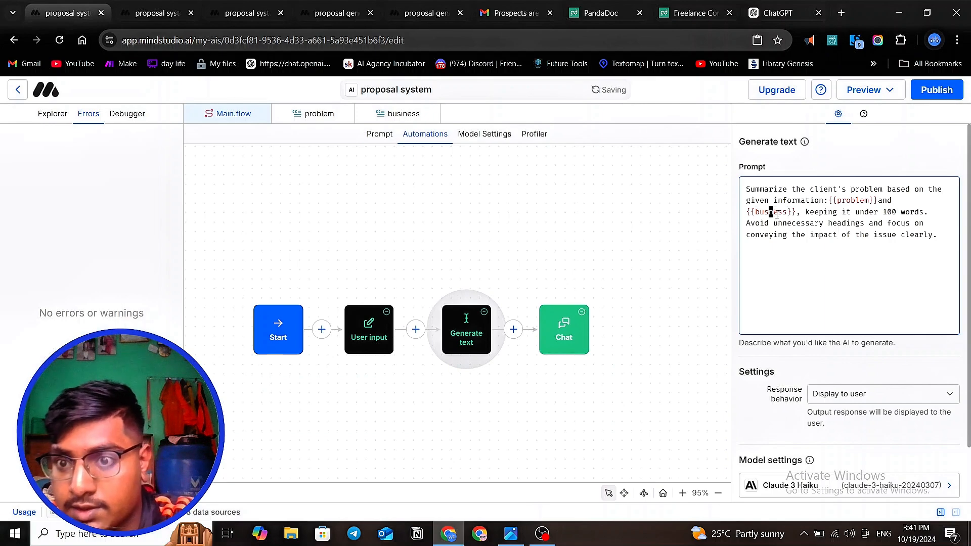
left_click(41, 116)
left_click(76, 117)
left_click(140, 119)
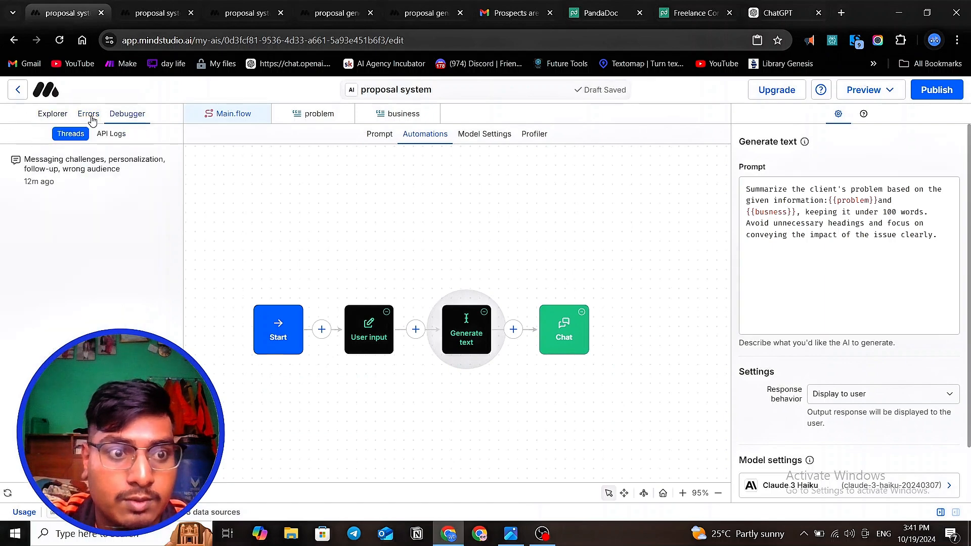
left_click(89, 114)
left_click(59, 116)
left_click(90, 116)
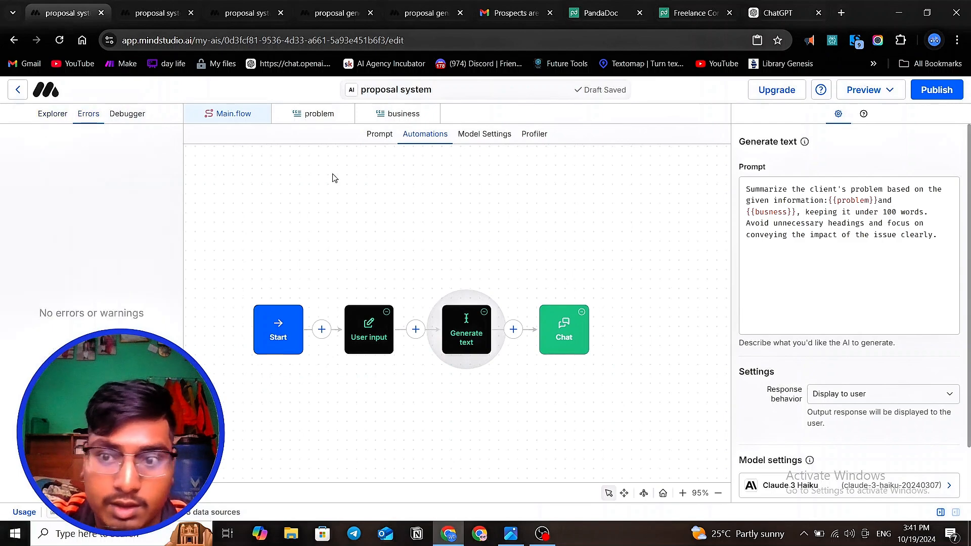
- Correct the misspelled variable in the Generate text prompt to {{business}} and return to the project explorer
double_click(768, 212)
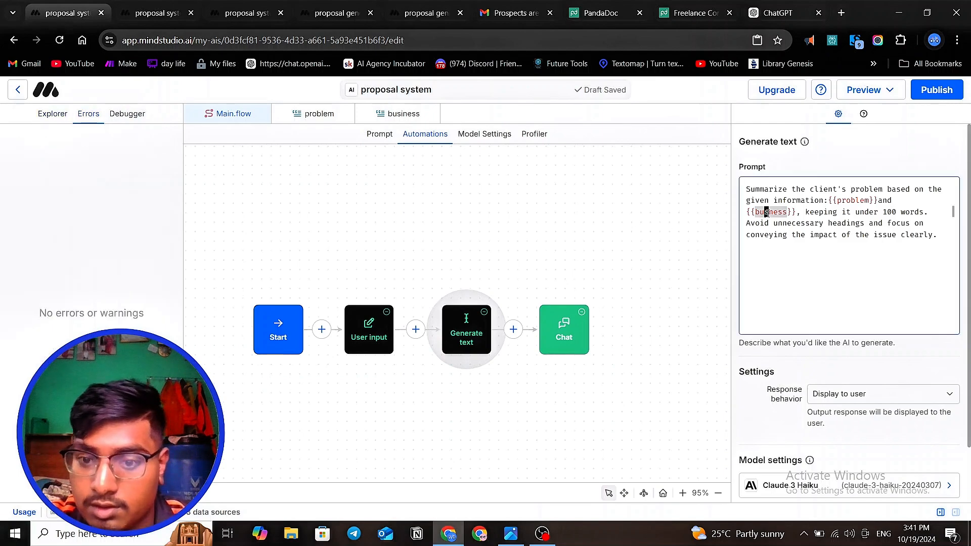
left_click(766, 213)
type("i")
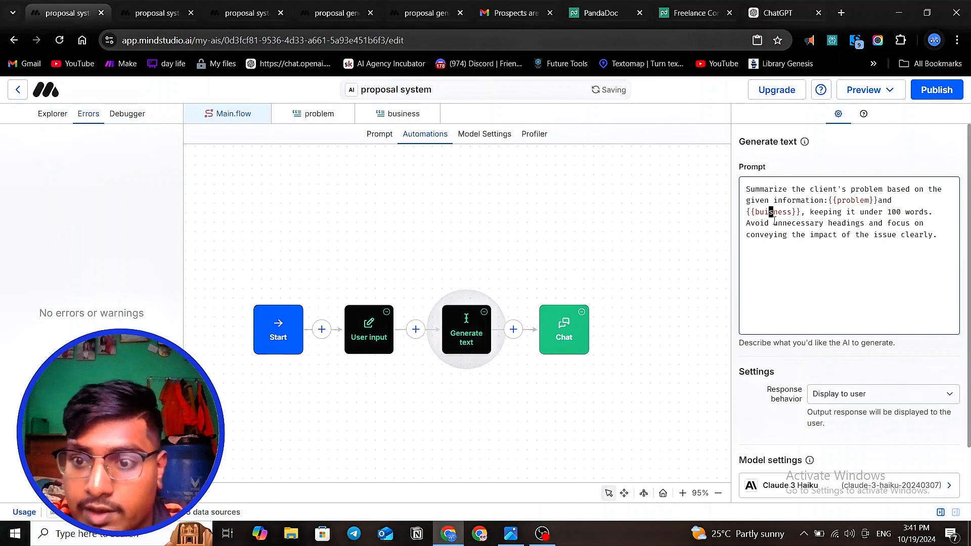
key("BackSpace")
key("BackSpace")
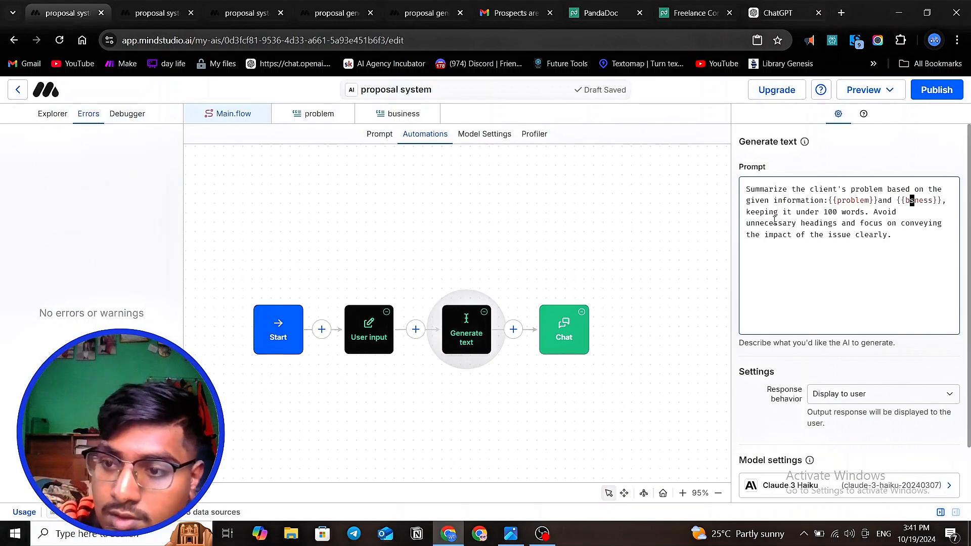
key("Delete")
type("usi")
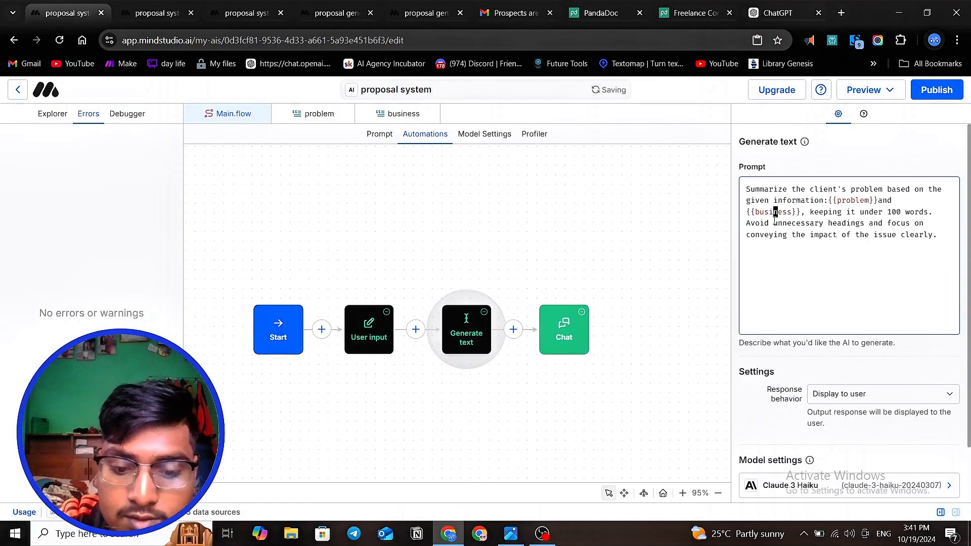
left_click(795, 273)
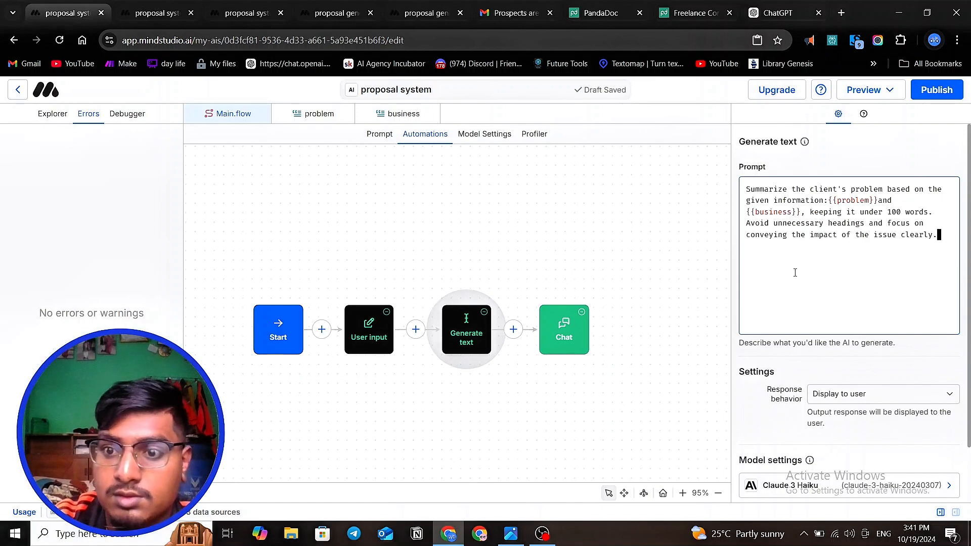
left_click(51, 114)
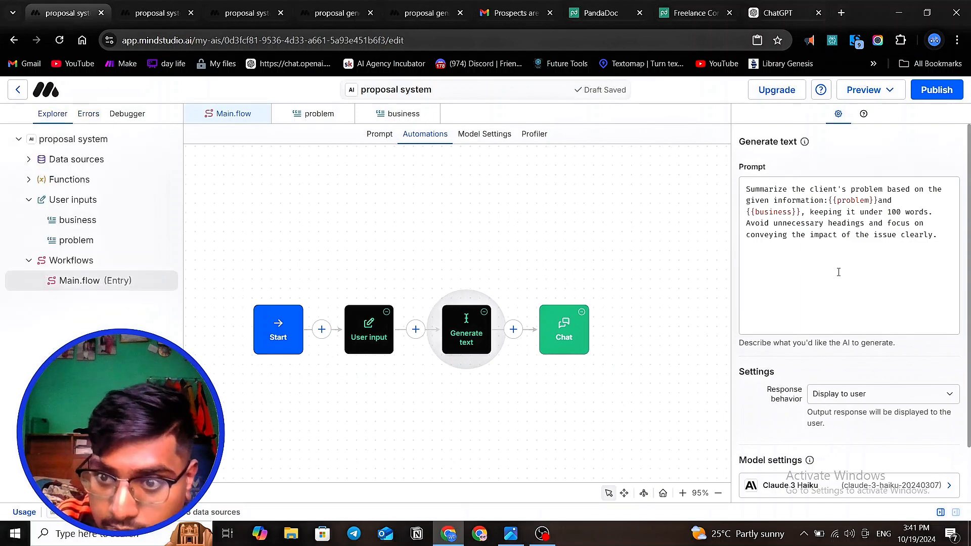
left_click(900, 201)
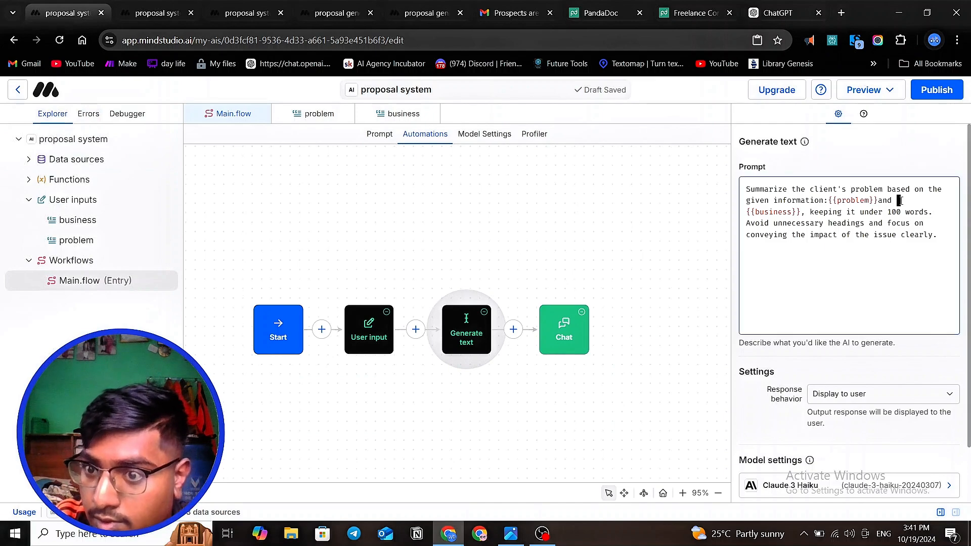
left_click(892, 201)
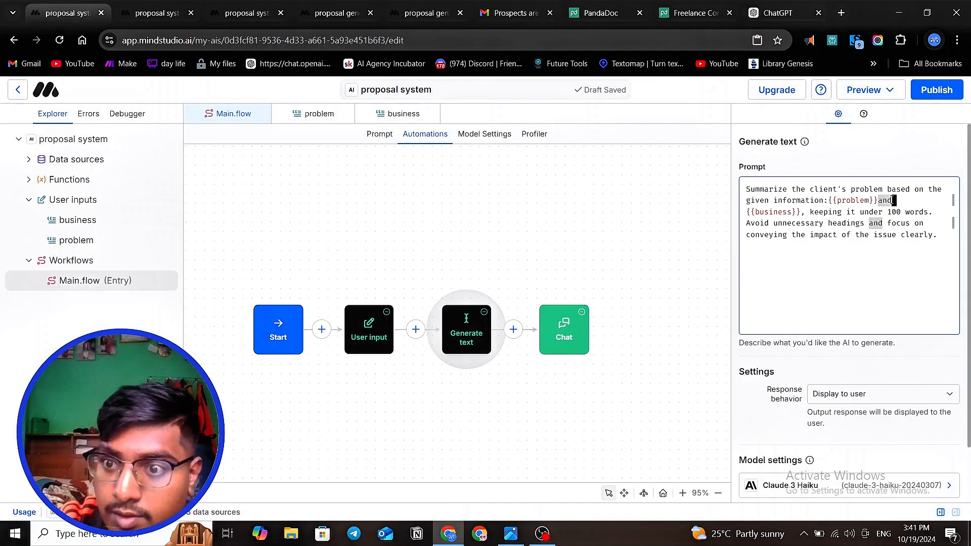
left_click(838, 299)
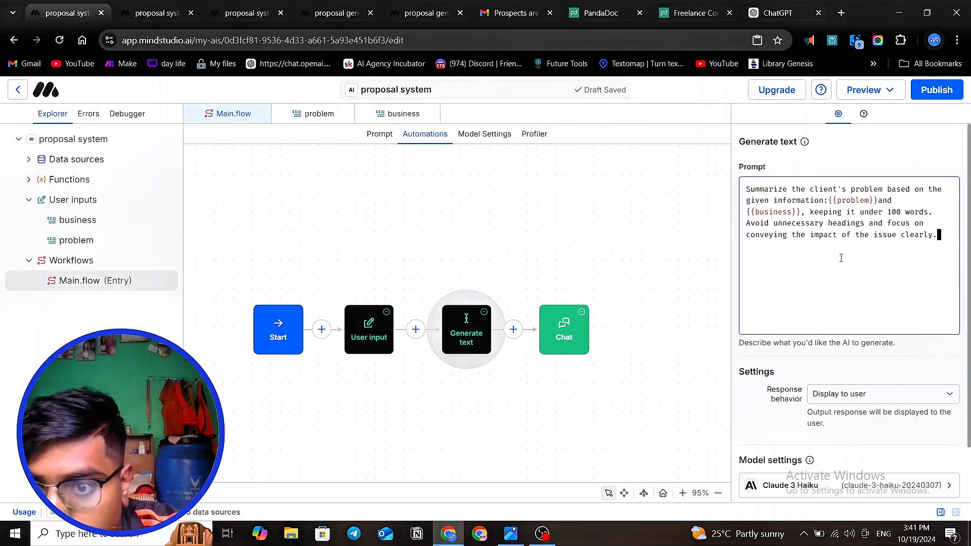
- Switch to the ChatGPT conversation about the problem summary prompt and send "also add some business information for more personalization"
left_click(779, 13)
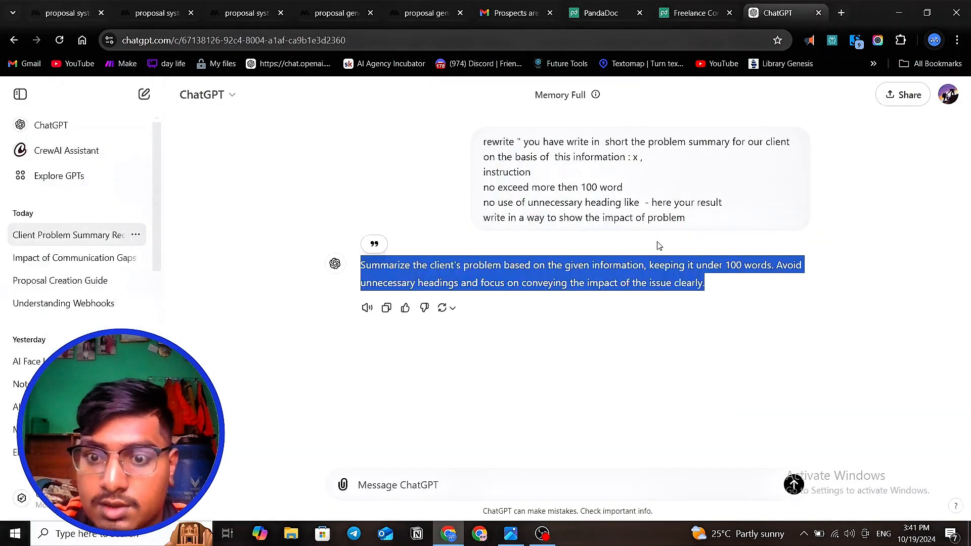
left_click(426, 479)
type("also add")
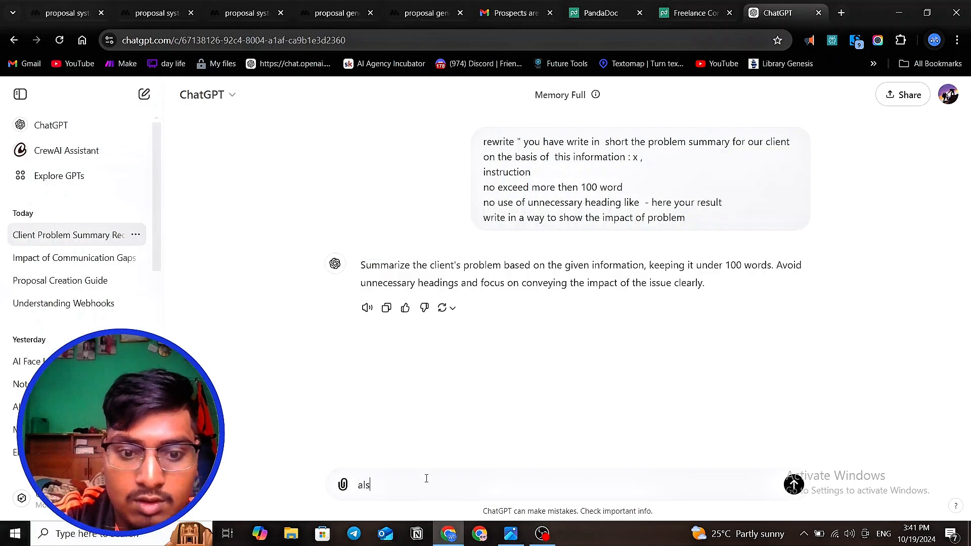
key("BackSpace")
key("BackSpace")
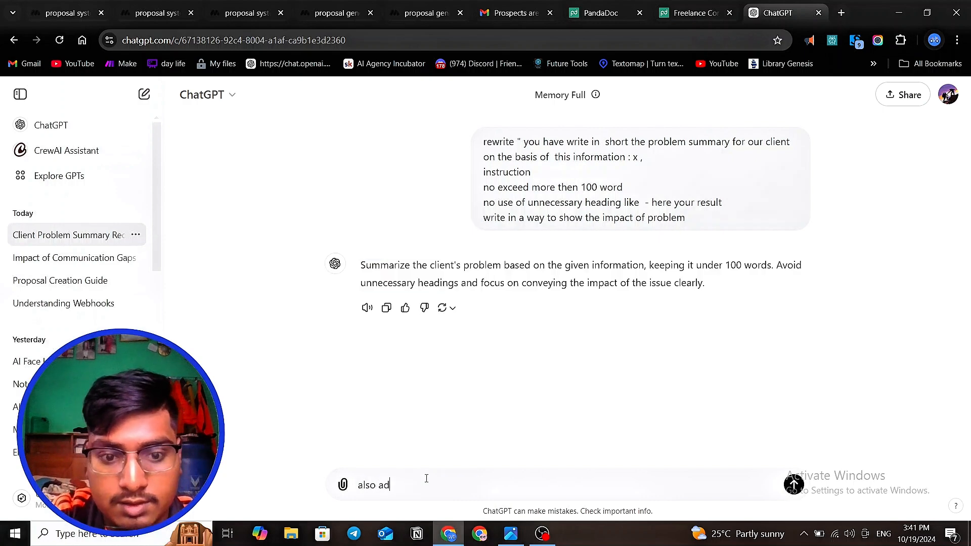
type("d som")
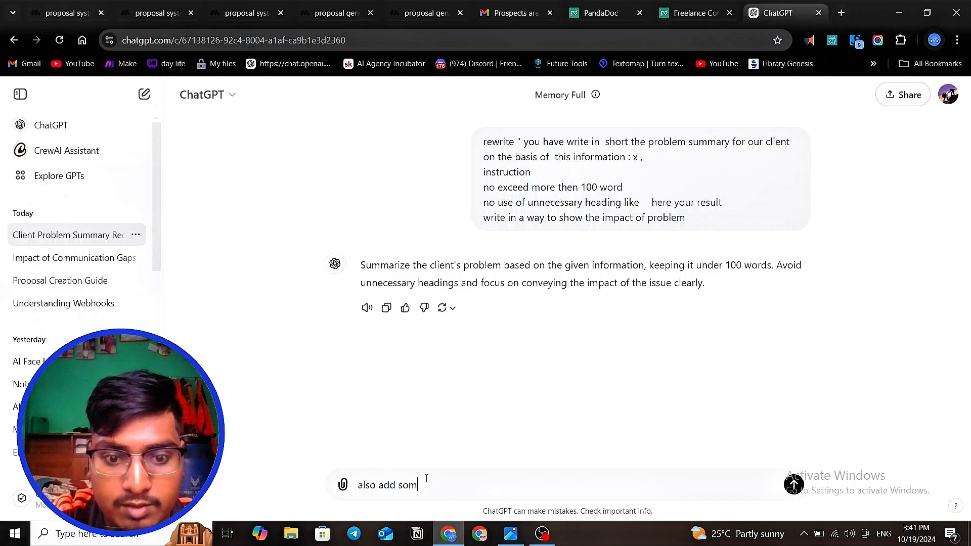
type("e business")
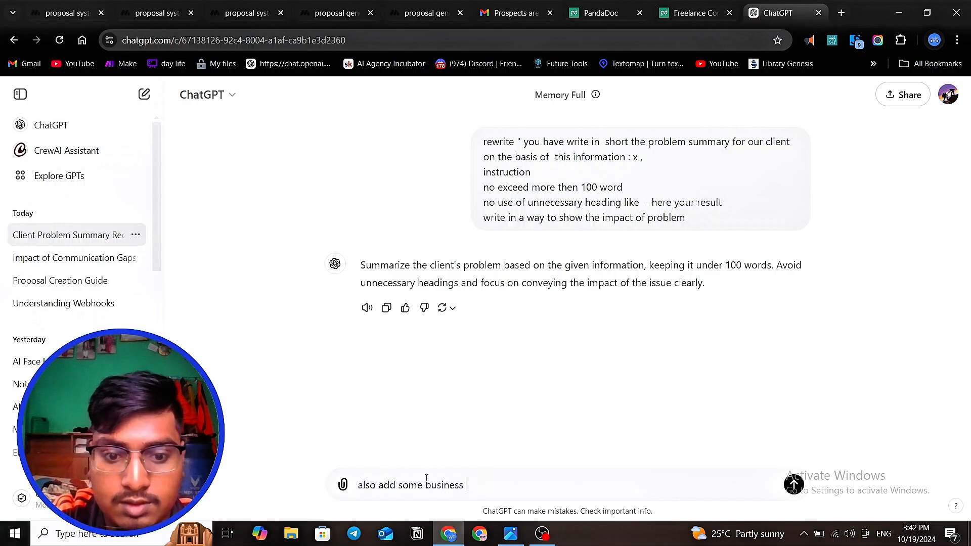
type(" inform")
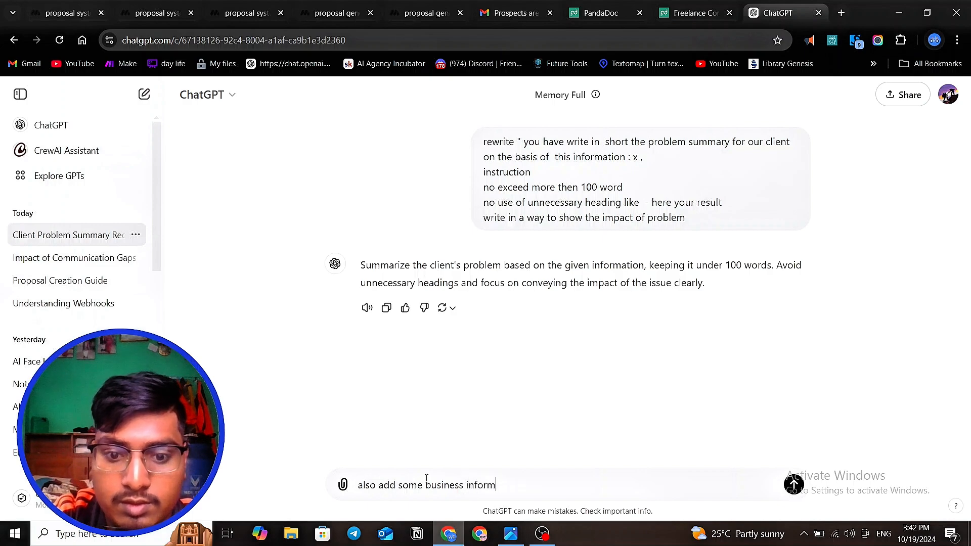
type("ation ")
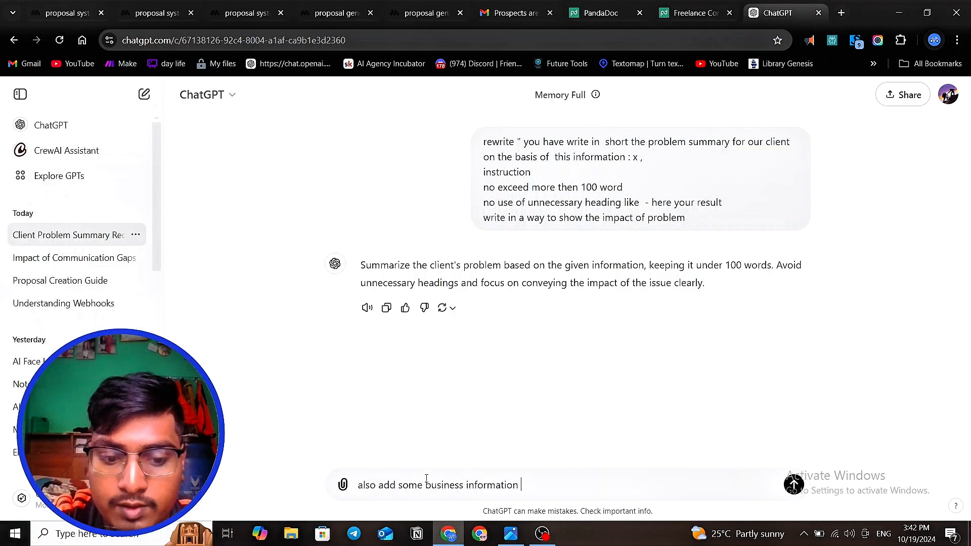
type("fror ")
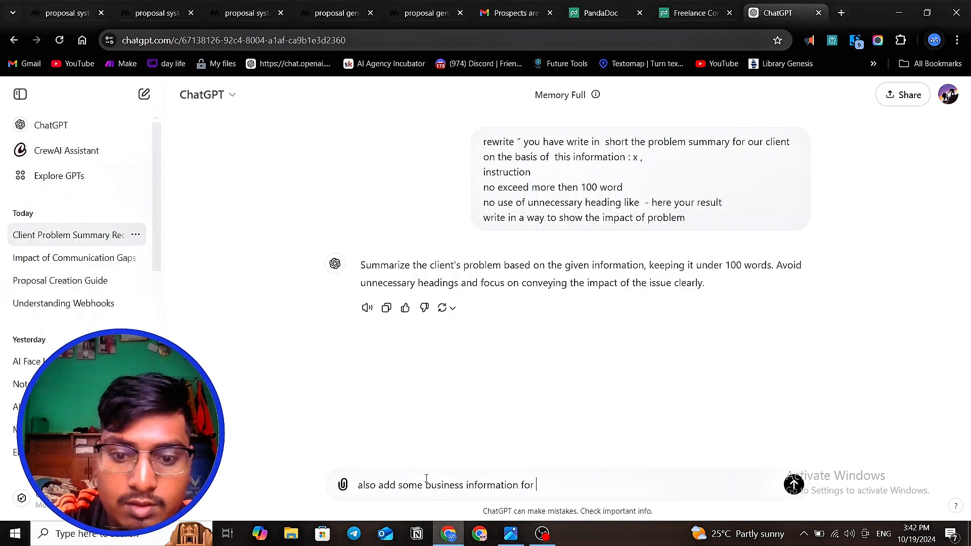
type("more person")
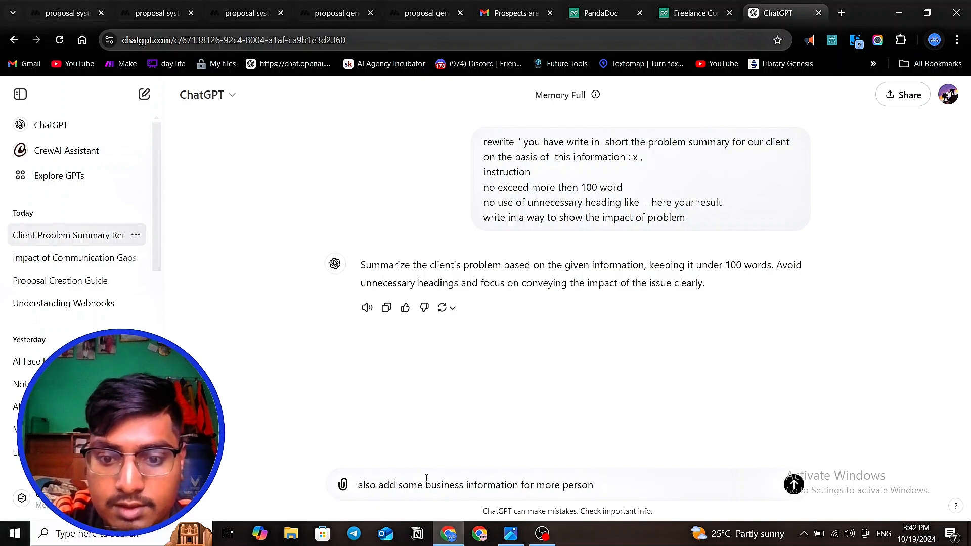
type("lial")
type("zario")
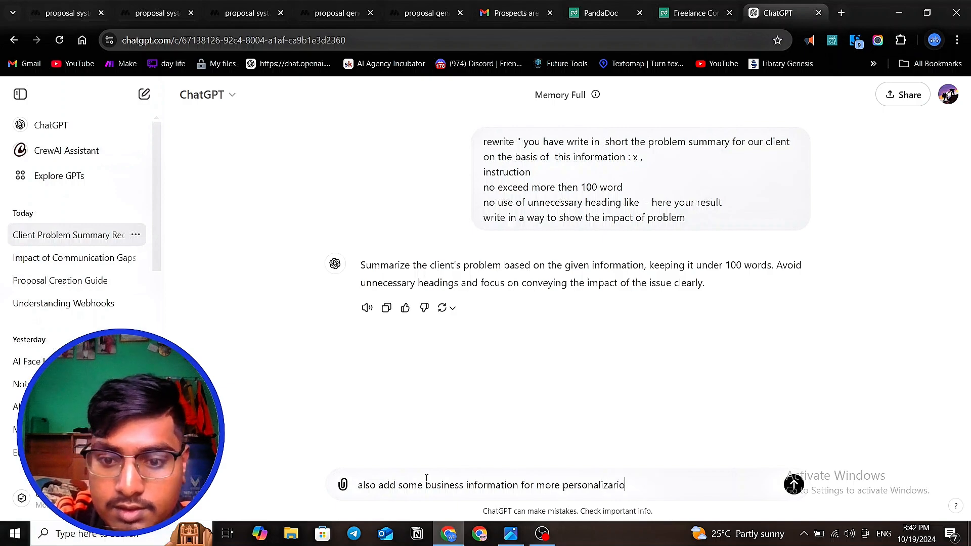
key("BackSpace")
key("BackSpace")
key("BackSpace")
type("tion")
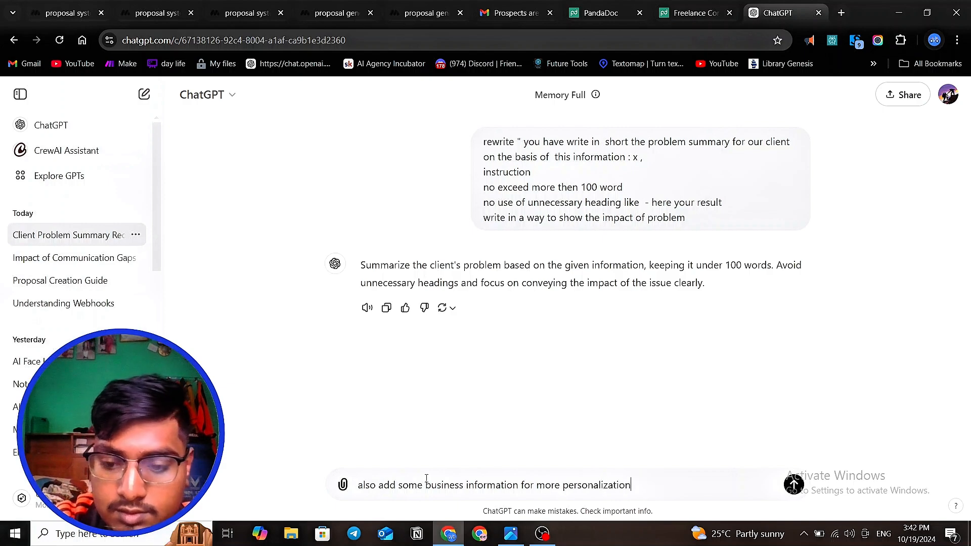
key("Return")
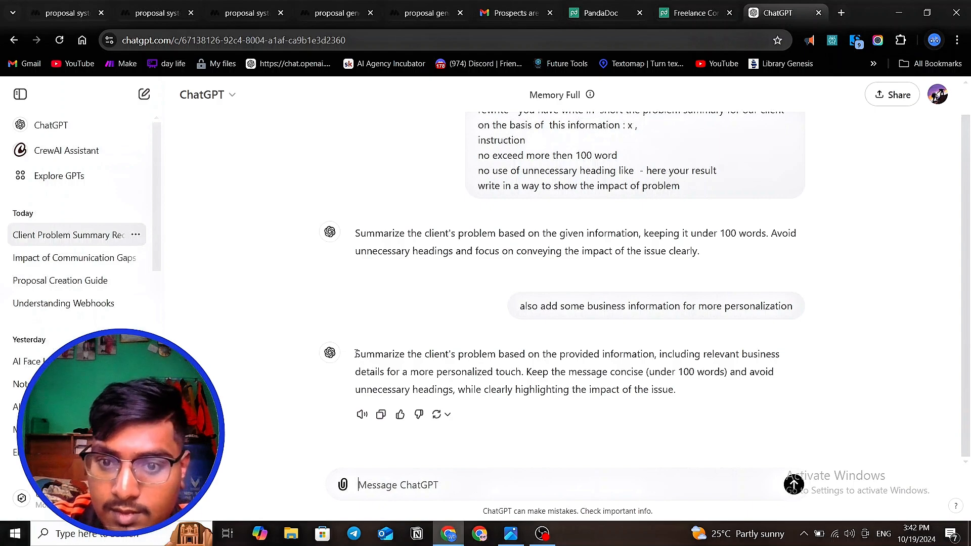
- Copy ChatGPT's latest problem summary prompt and replace the whole Generate text prompt in MindStudio's proposal system with it
left_click_drag(356, 353, 733, 407)
key("ctrl+c")
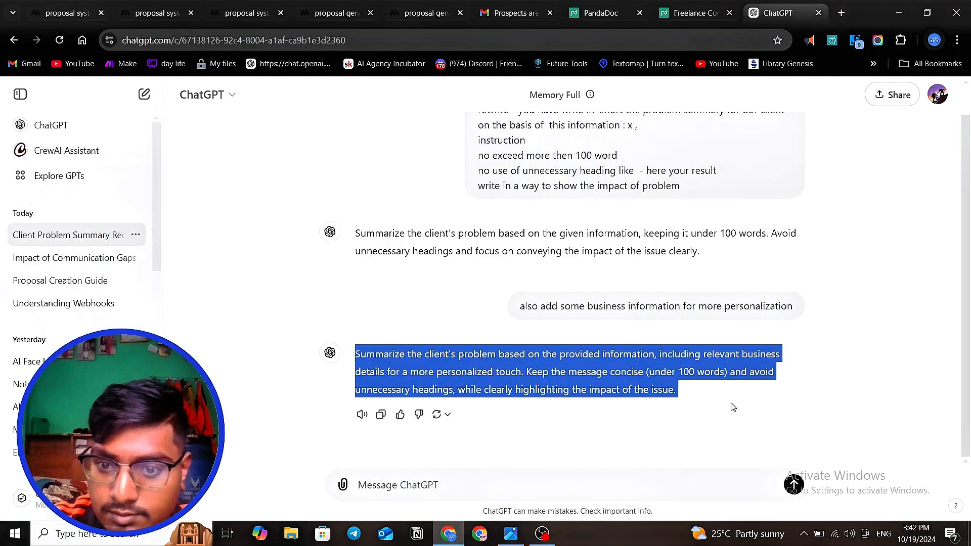
right_click(577, 357)
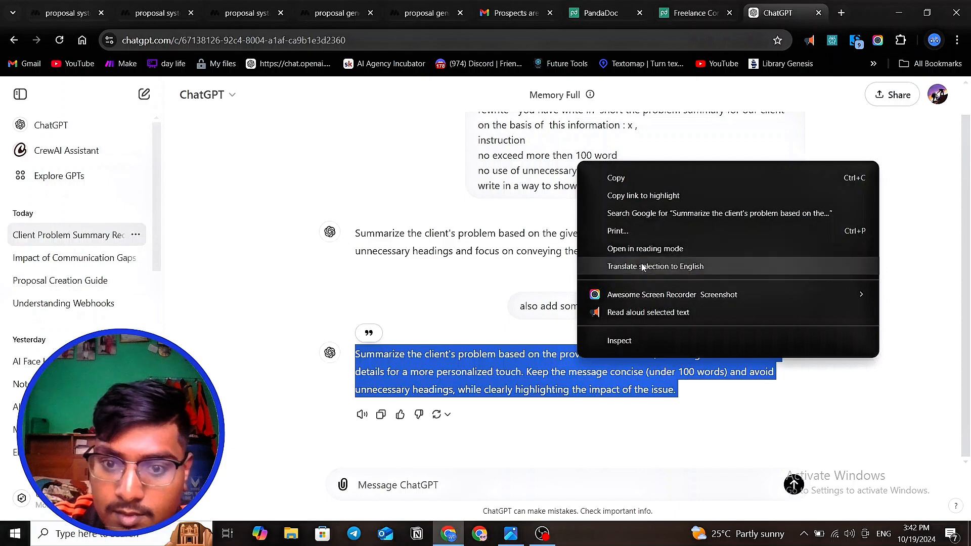
left_click(625, 179)
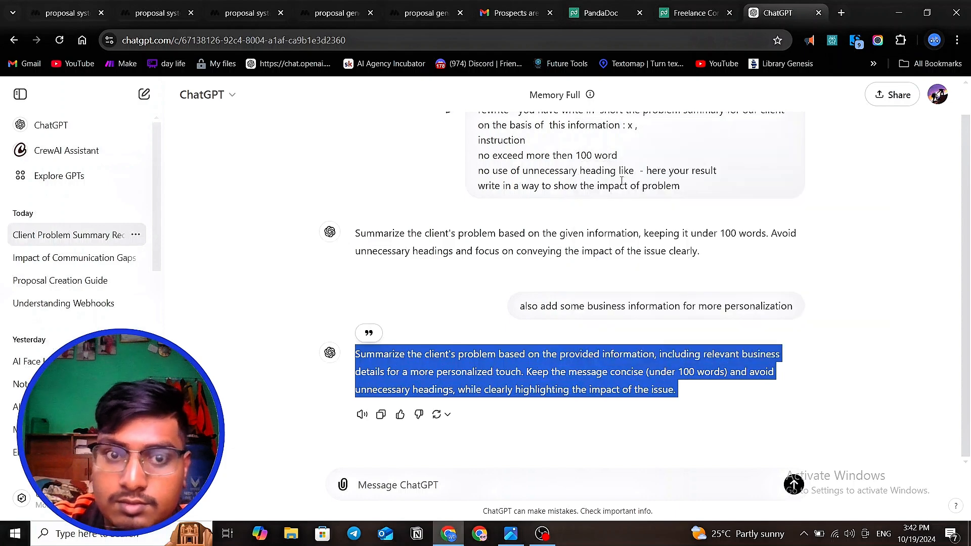
left_click(139, 20)
left_click(84, 18)
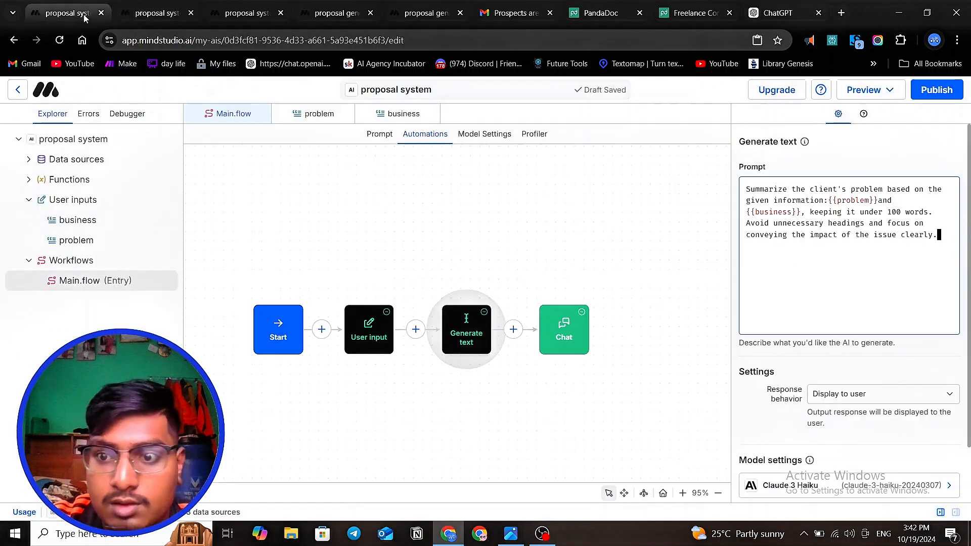
key("ctrl+a")
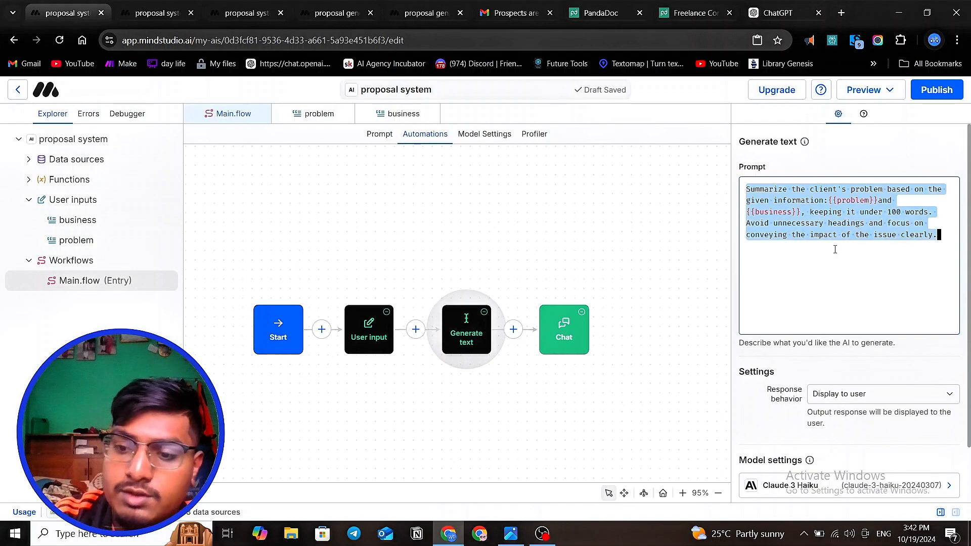
key("BackSpace")
key("ctrl+v")
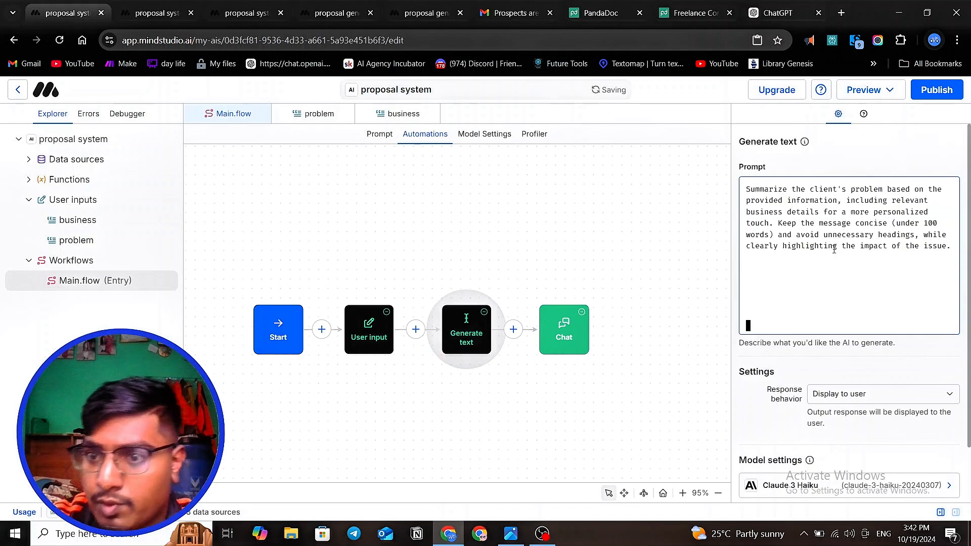
- Insert ":{{problem}}" right after "provided information" in the Generate text prompt
double_click(837, 201)
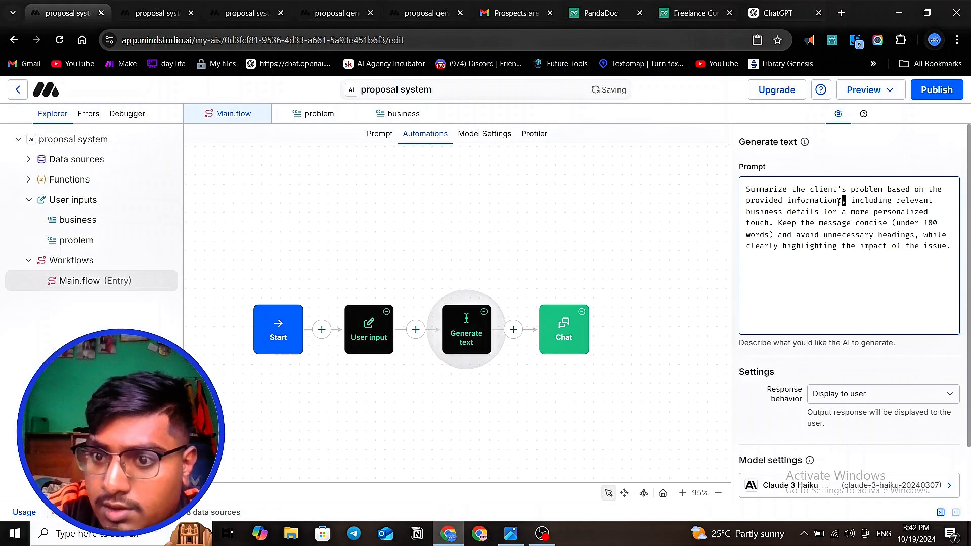
type("{{")
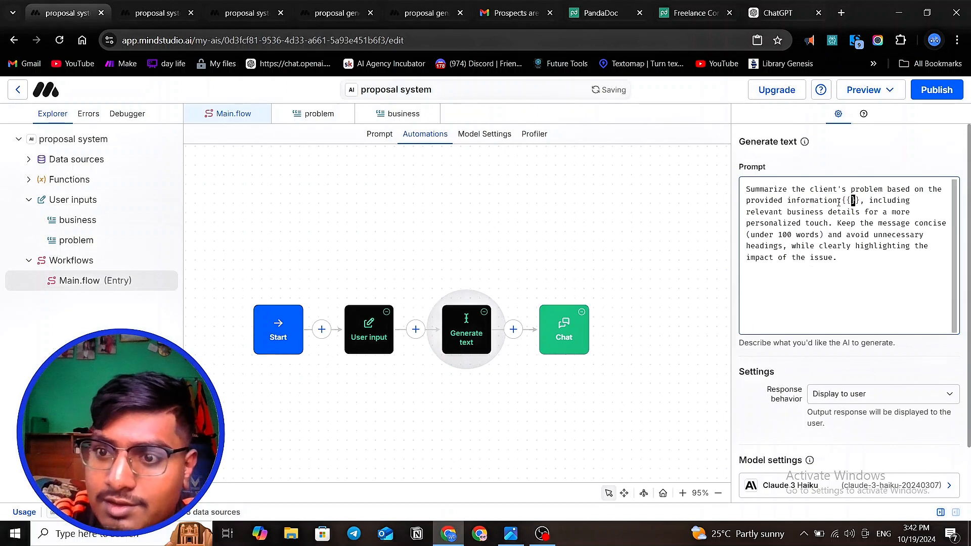
type("problem")
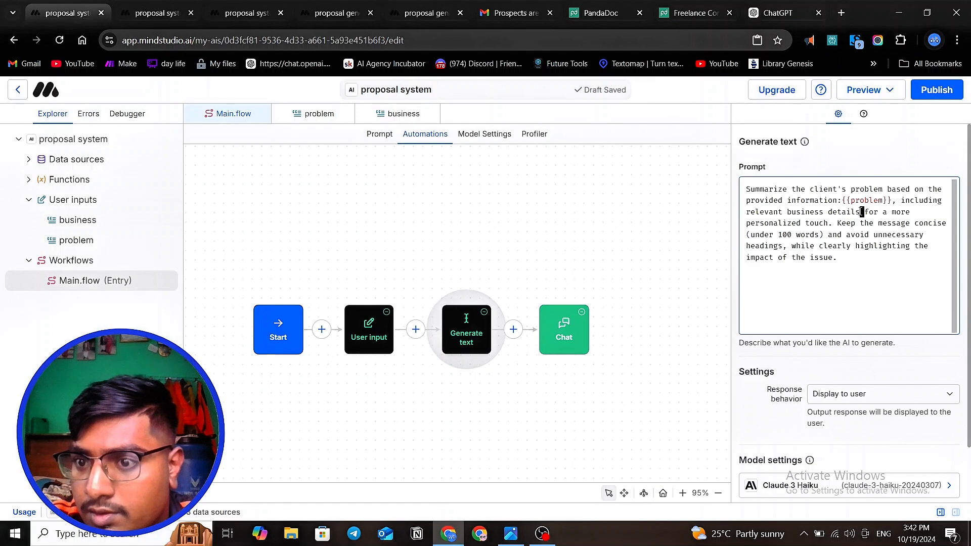
- Insert ":{{business}}" right after "relevant business details" in the Generate text prompt
double_click(860, 213)
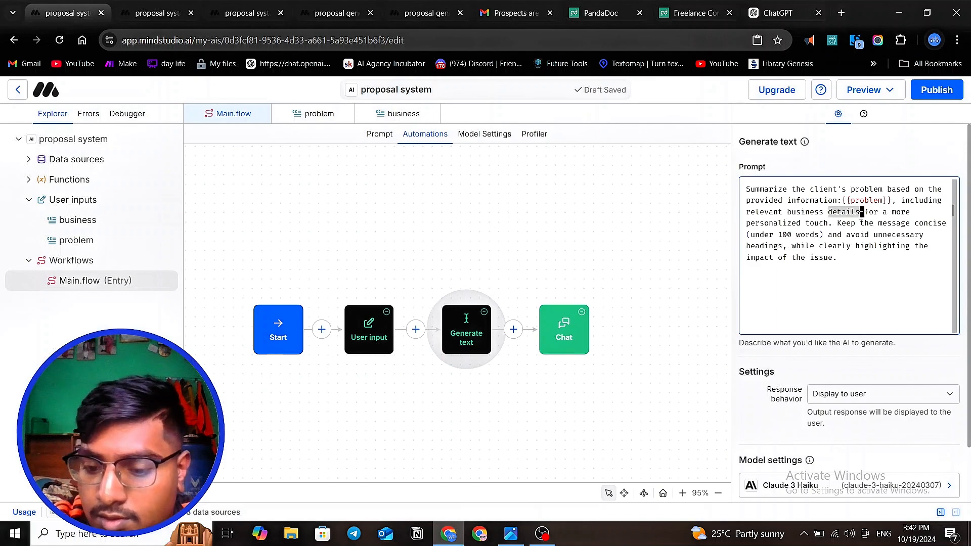
left_click(861, 213)
type(",")
type("{{")
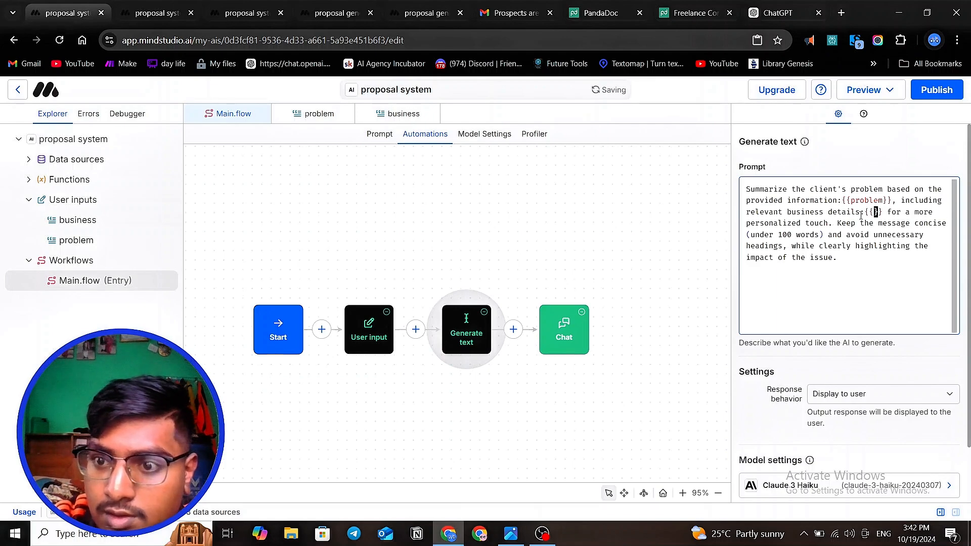
type("busi")
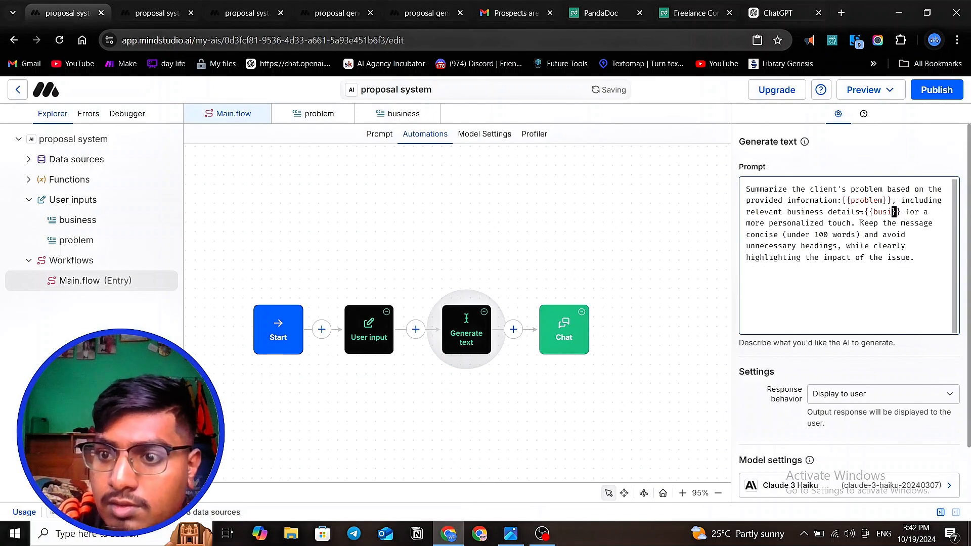
type("ness")
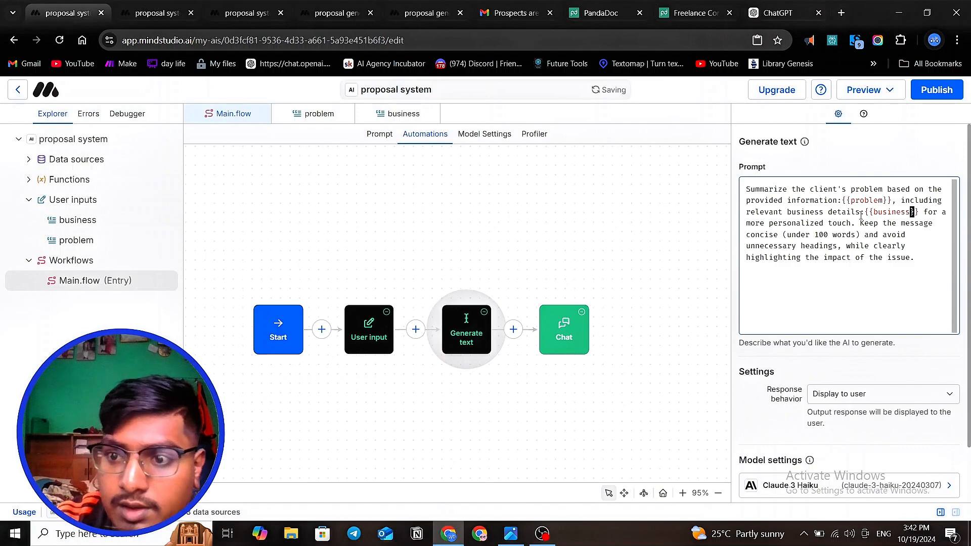
left_click(861, 281)
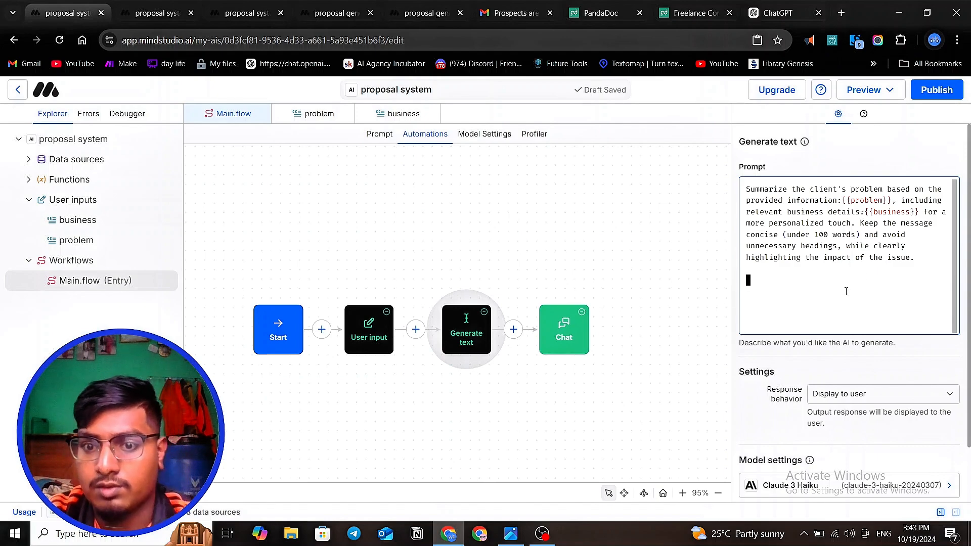
left_click(865, 93)
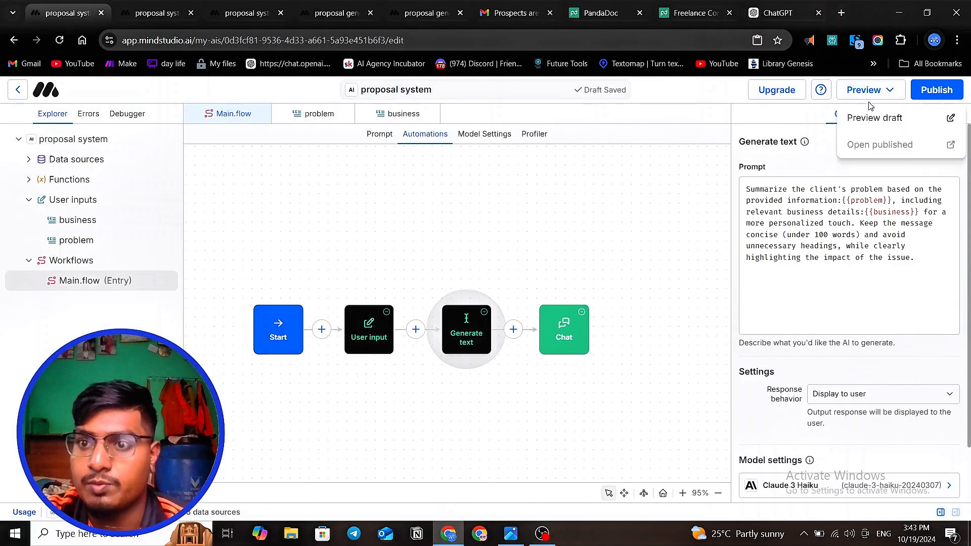
left_click(875, 118)
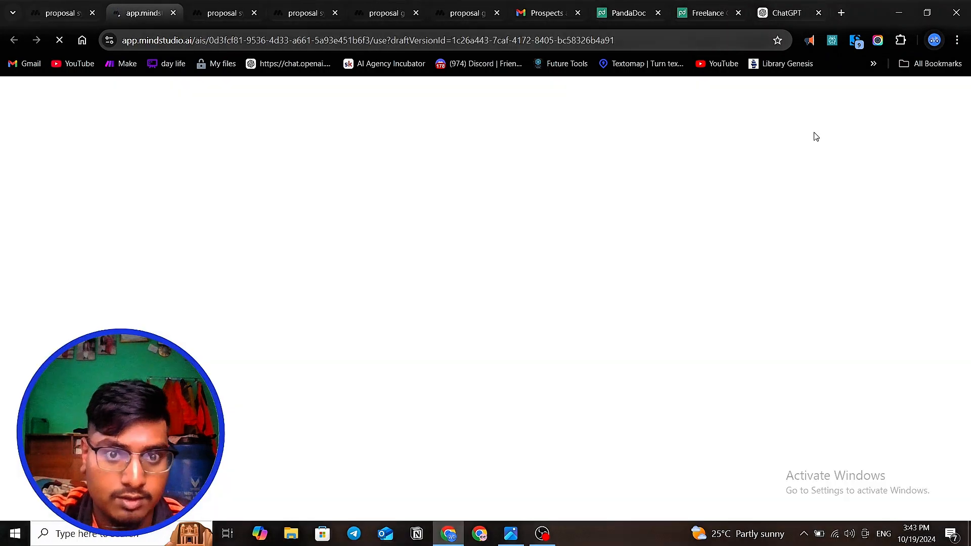
left_click(81, 14)
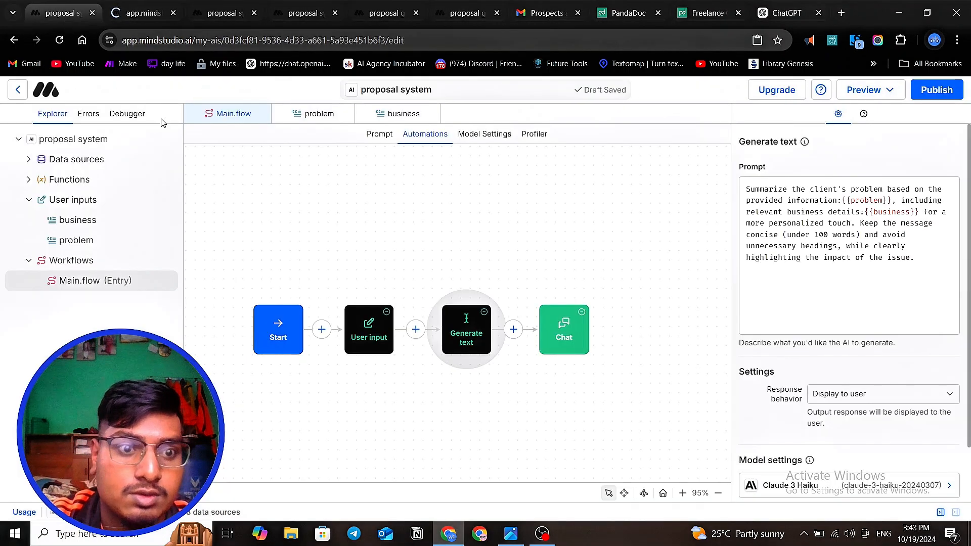
- Add the business prompt to the user inputs collected by the workflow's User input block
left_click(349, 331)
left_click(336, 358)
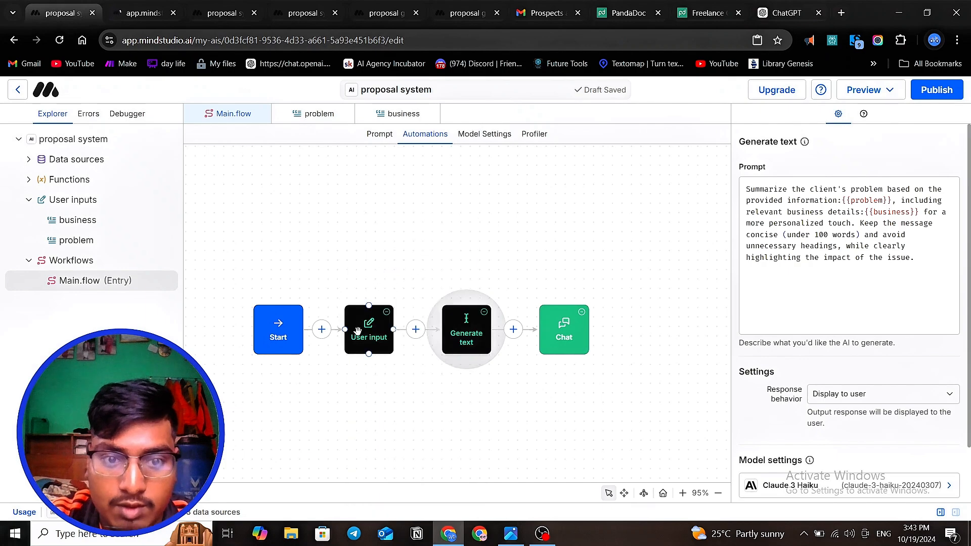
left_click(357, 331)
left_click(749, 356)
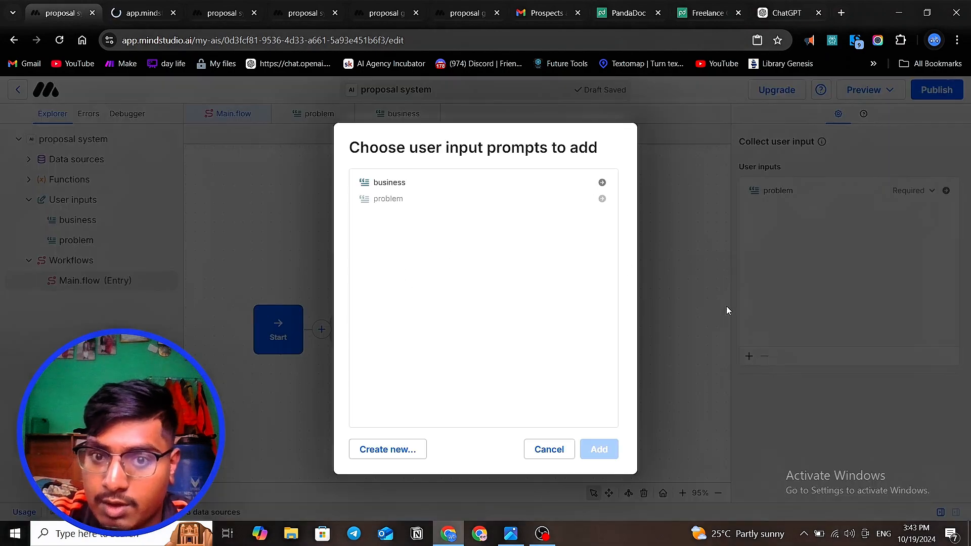
left_click(485, 183)
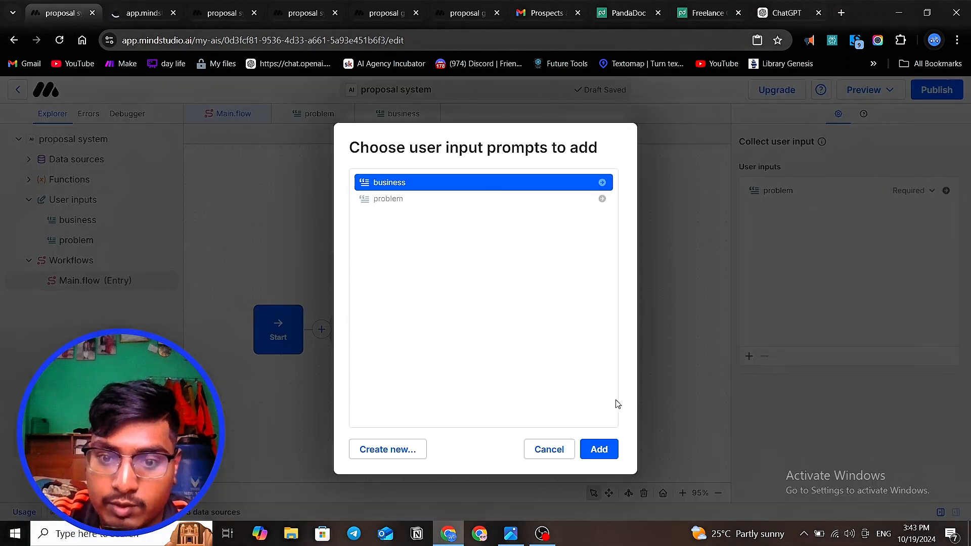
left_click(598, 449)
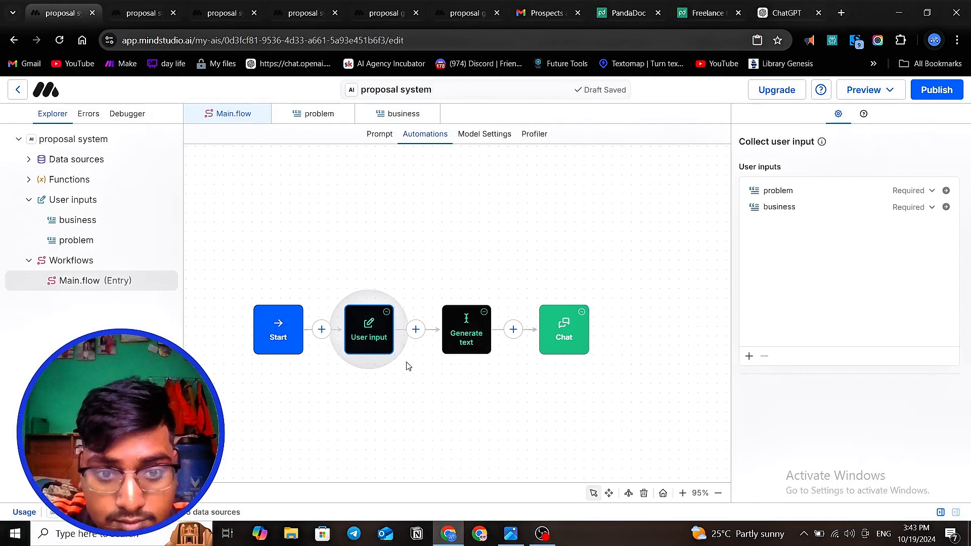
left_click(427, 391)
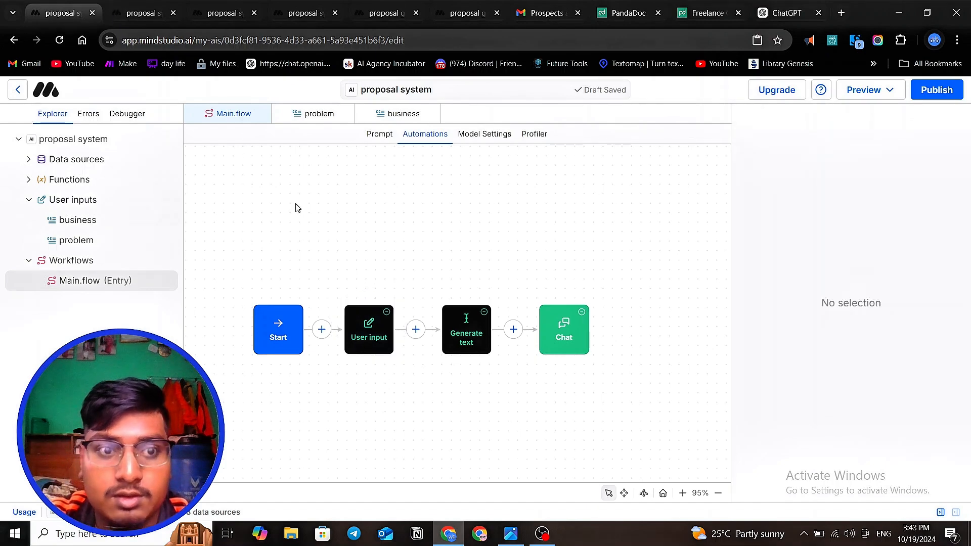
- Open a preview of the current draft, close the outdated previews, and start a new thread
left_click(869, 89)
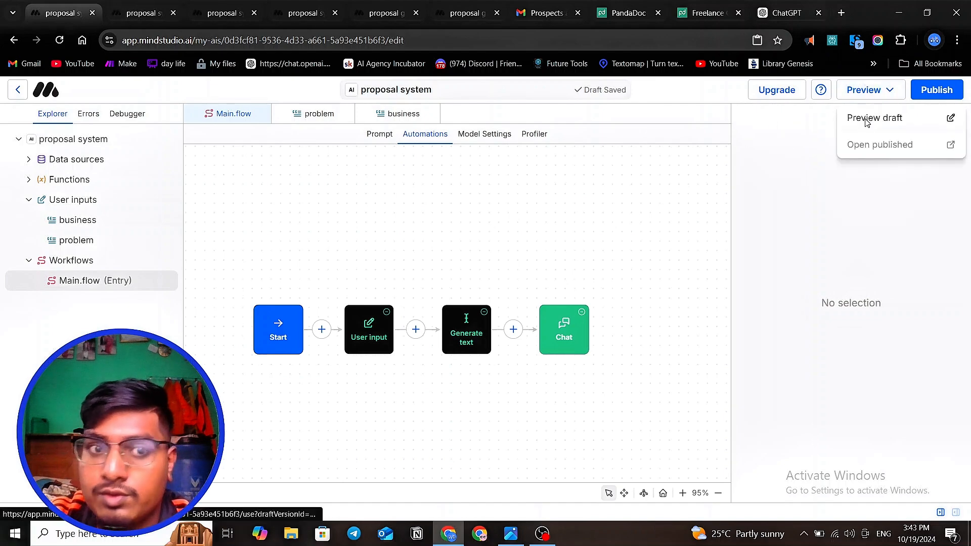
left_click(864, 119)
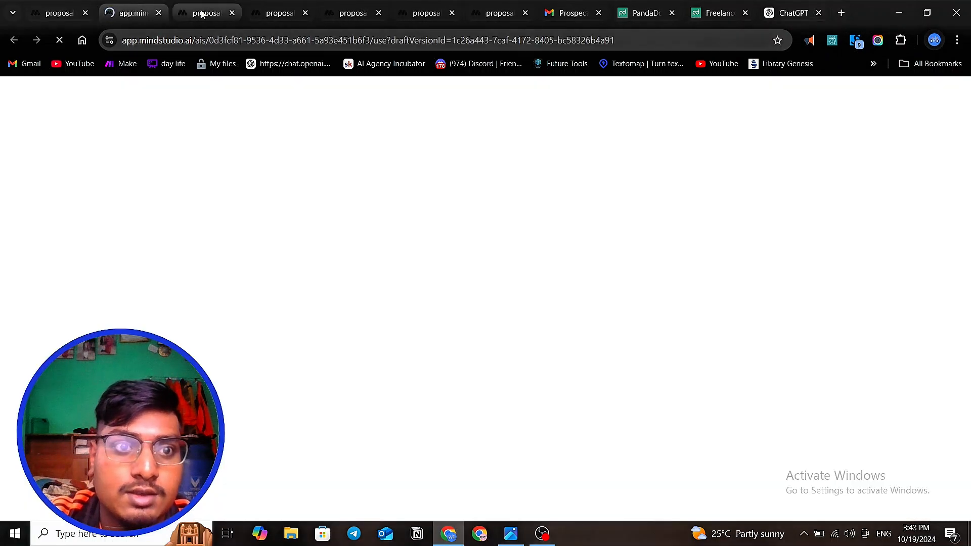
left_click(204, 14)
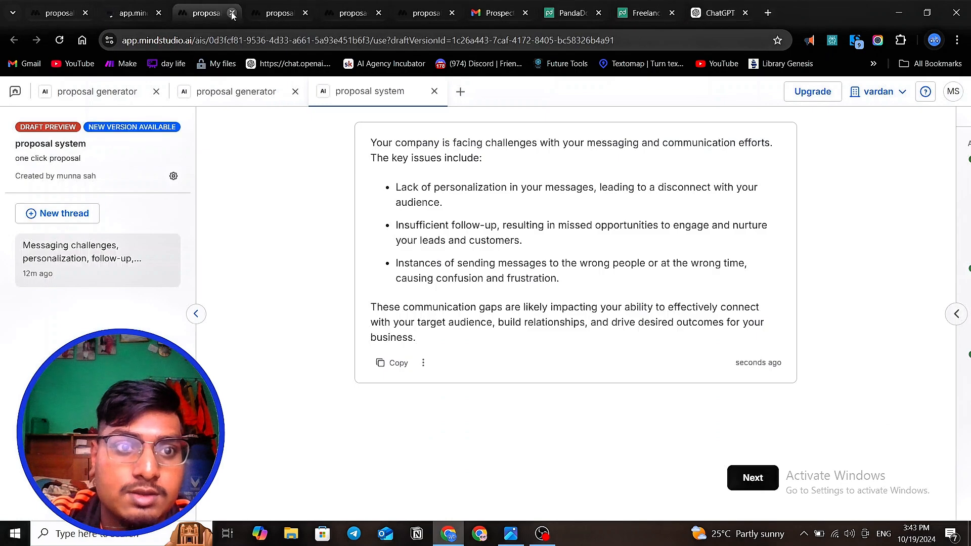
left_click(131, 14)
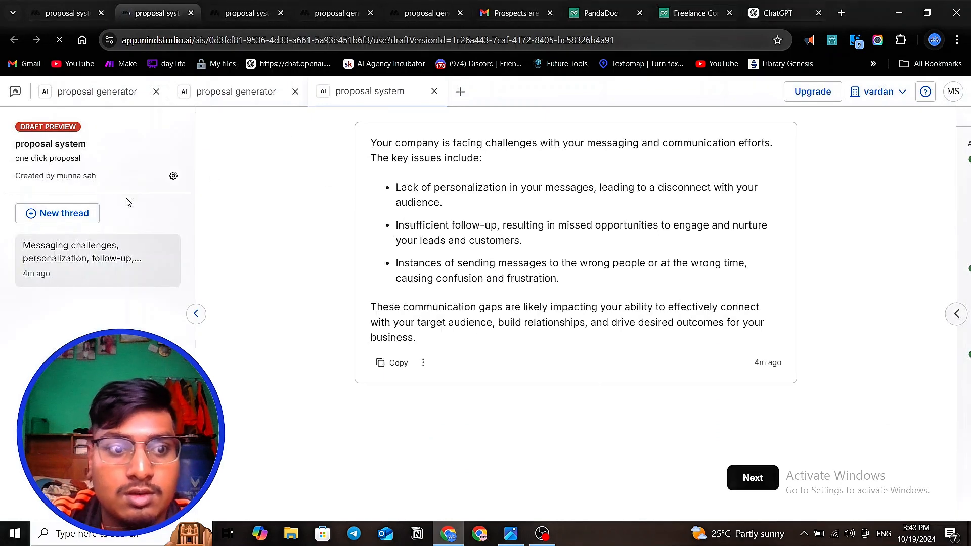
left_click(78, 222)
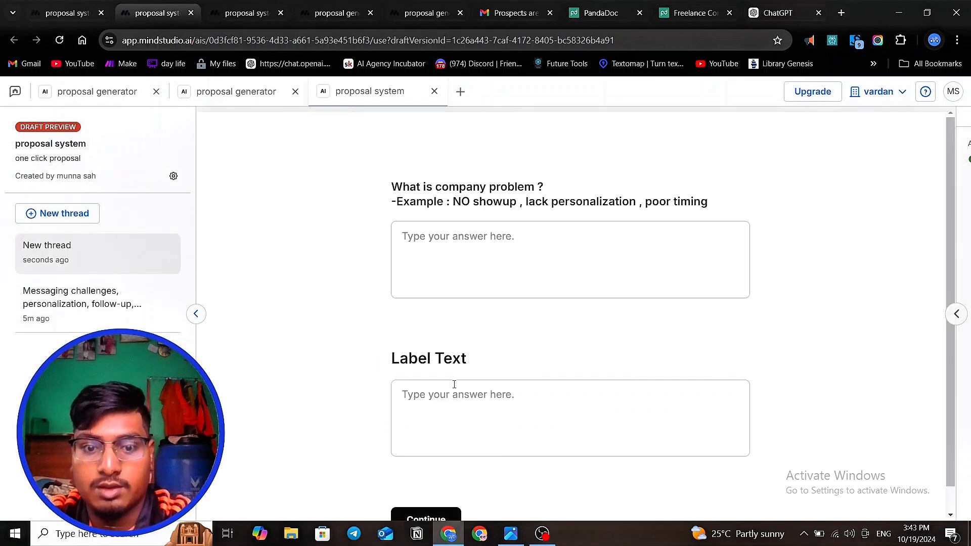
- Examine the label text and configuration of the business user input, and return to the draft preview
left_click(66, 13)
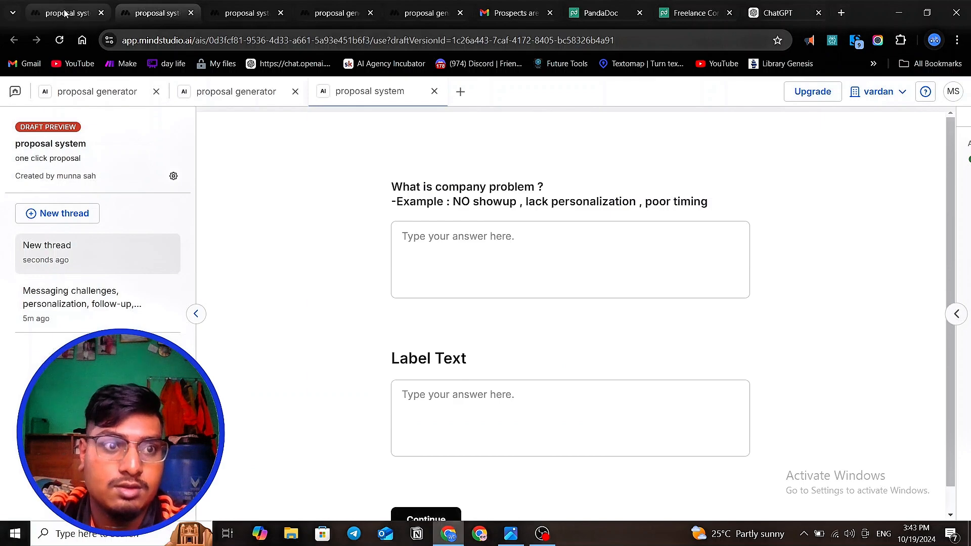
left_click(98, 227)
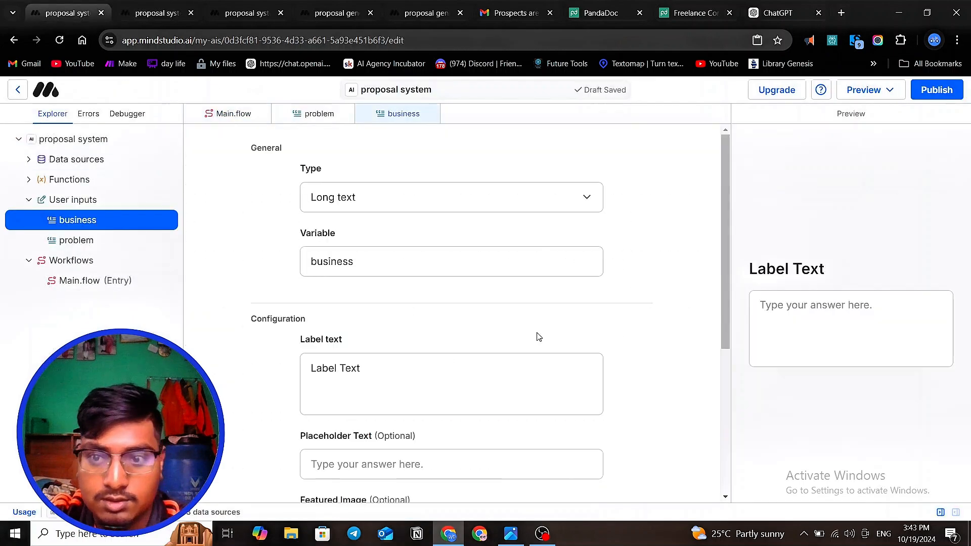
scroll(579, 334, "down", 1)
scroll(312, 276, "up", 1)
left_click(152, 13)
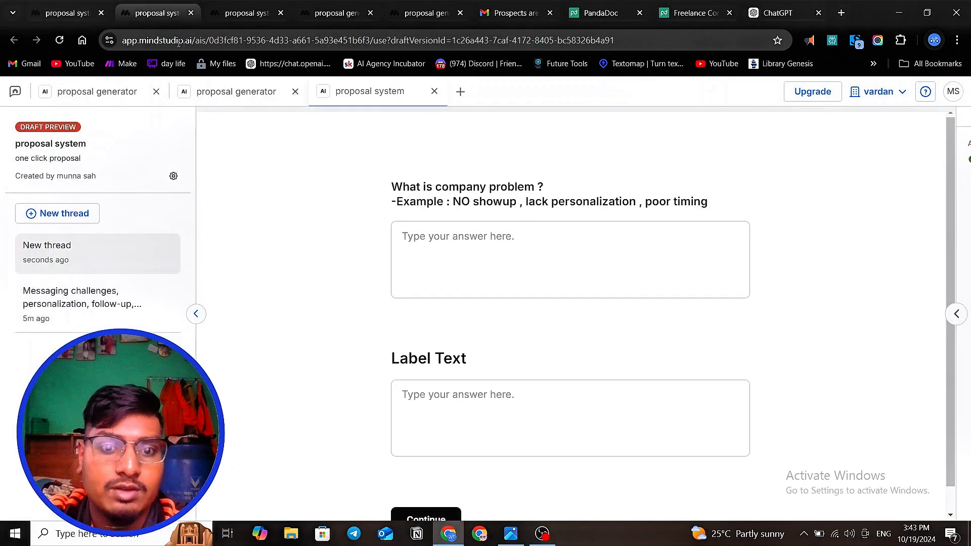
- Begin the company problem answer with "lack of personalization message" and "no showup" on separate lines
left_click(470, 234)
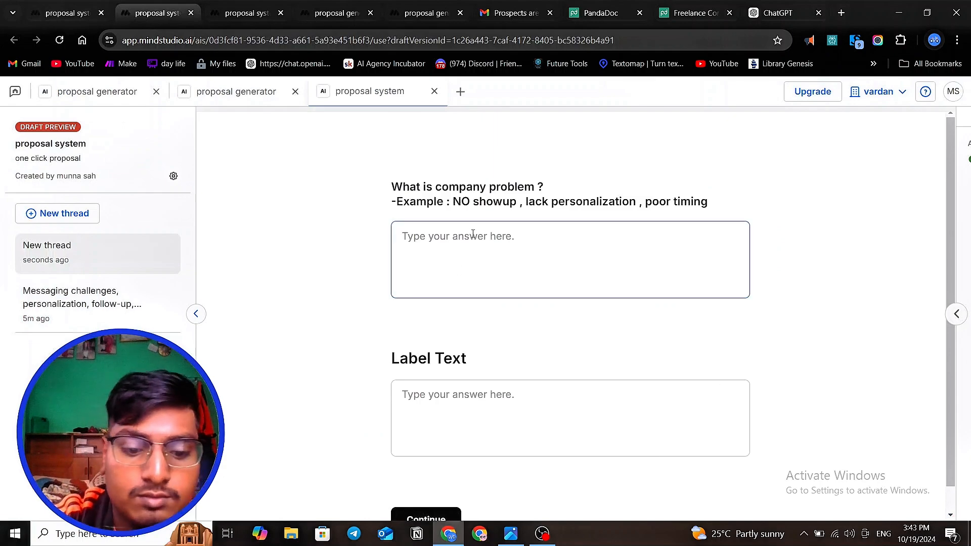
type("now")
key("BackSpace")
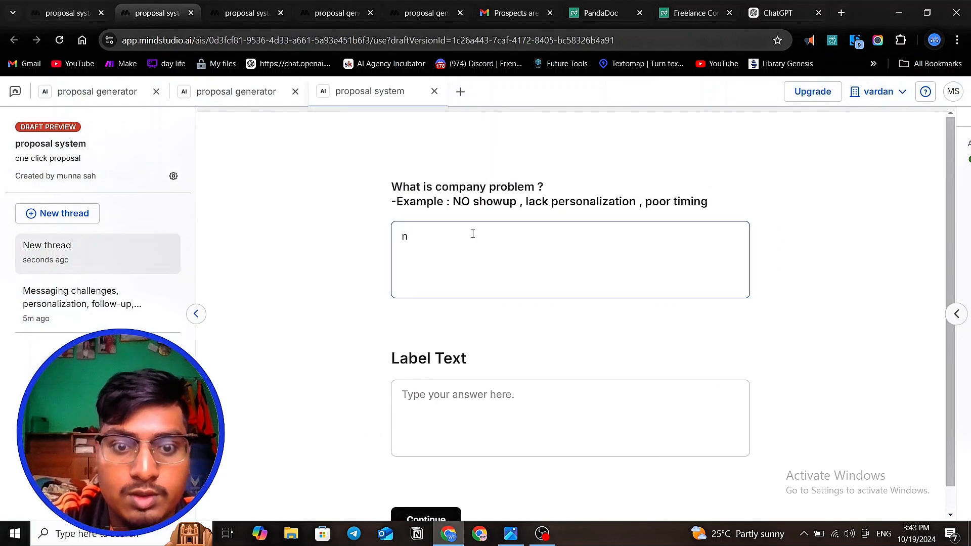
key("BackSpace")
type("lack")
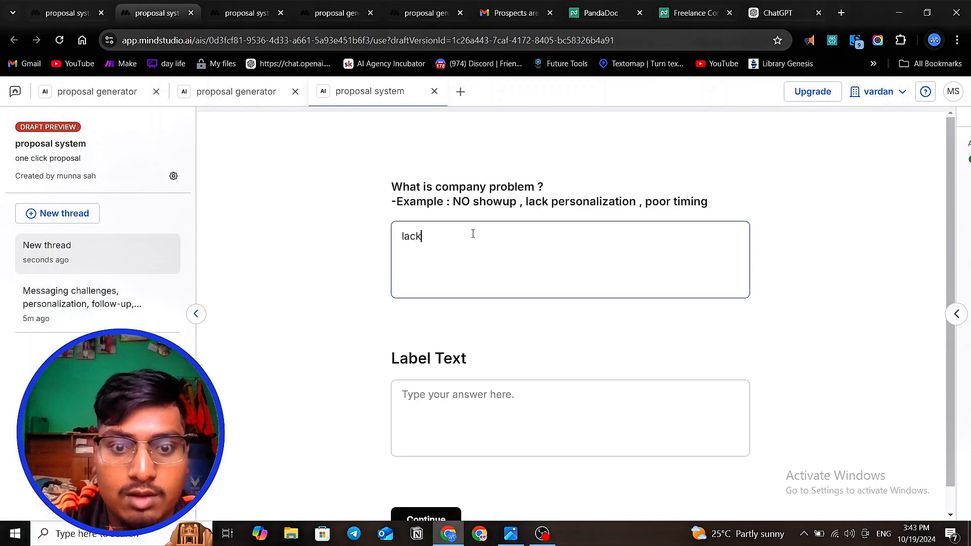
type(" of personalia")
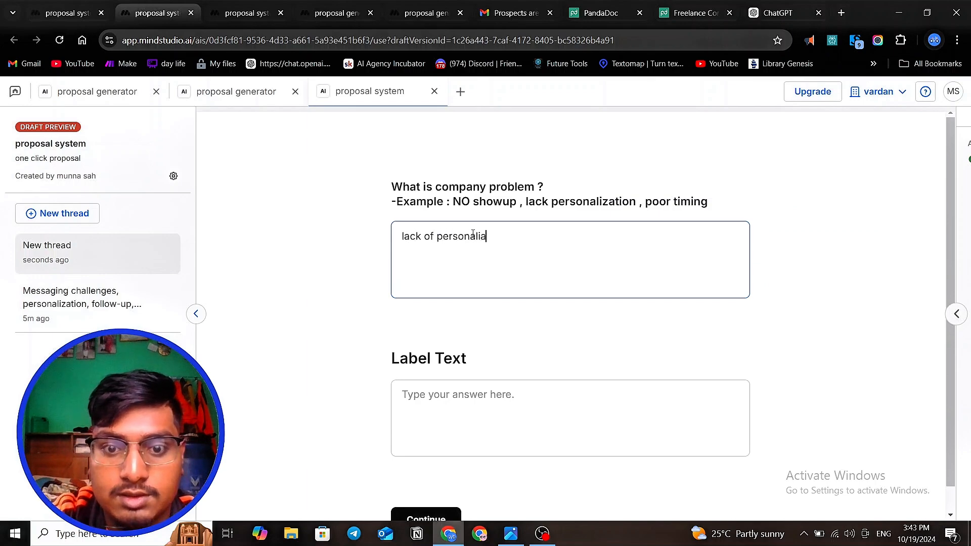
key("BackSpace")
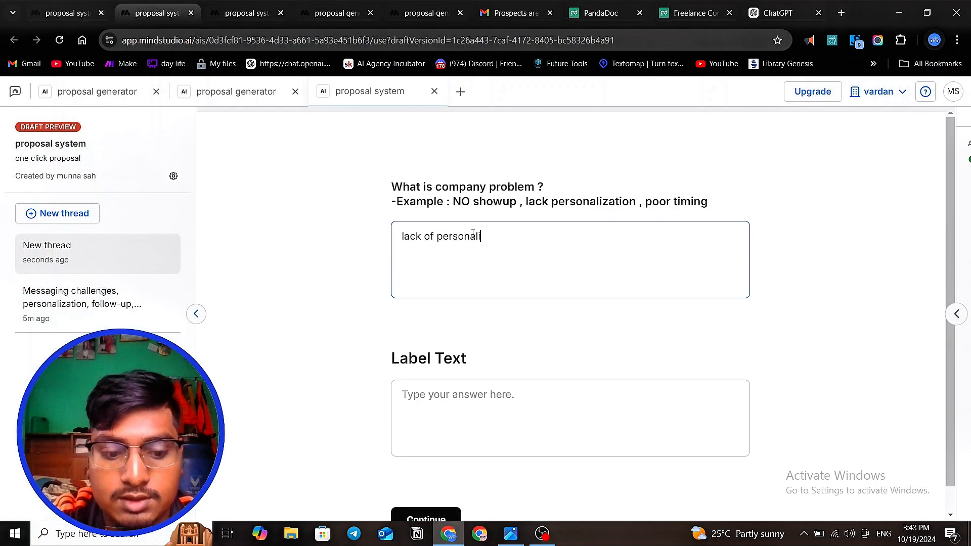
type("zation")
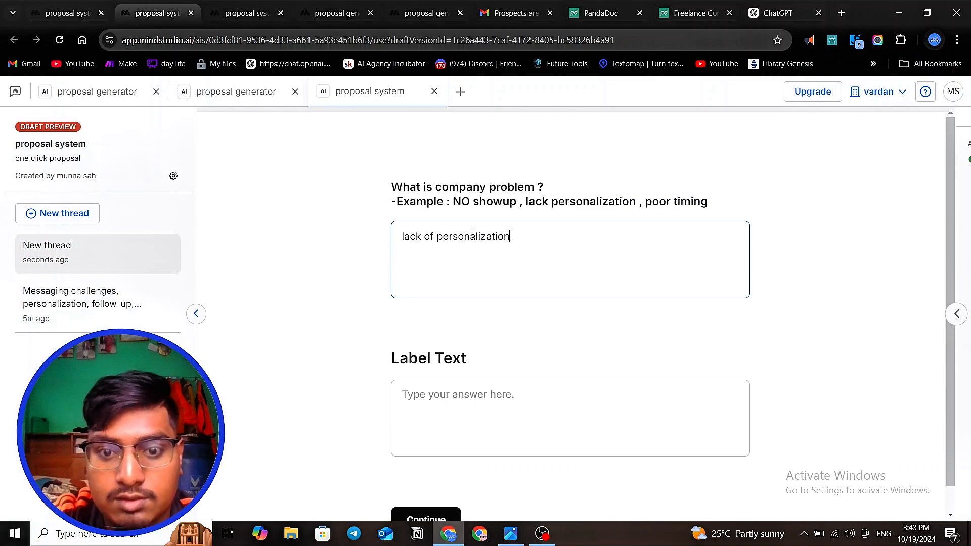
type(" message ")
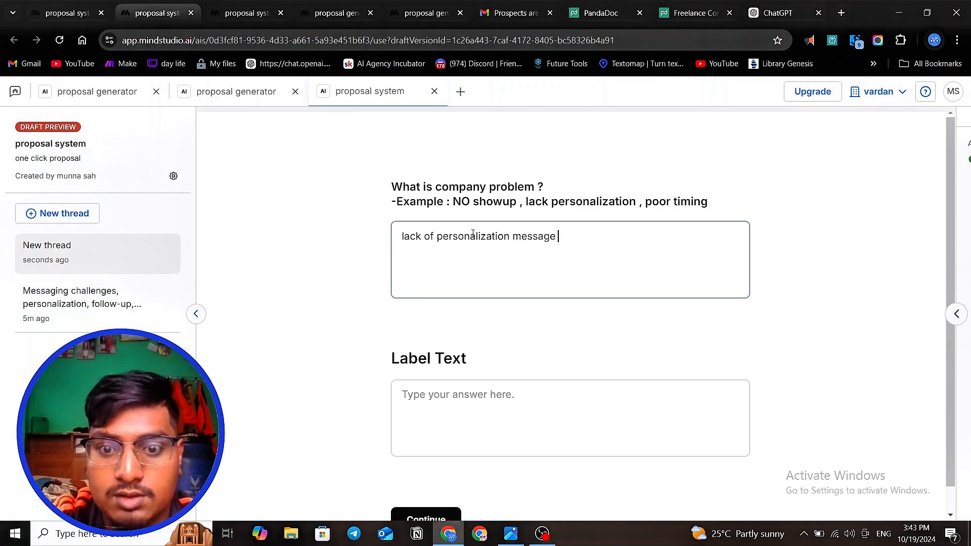
type("no ")
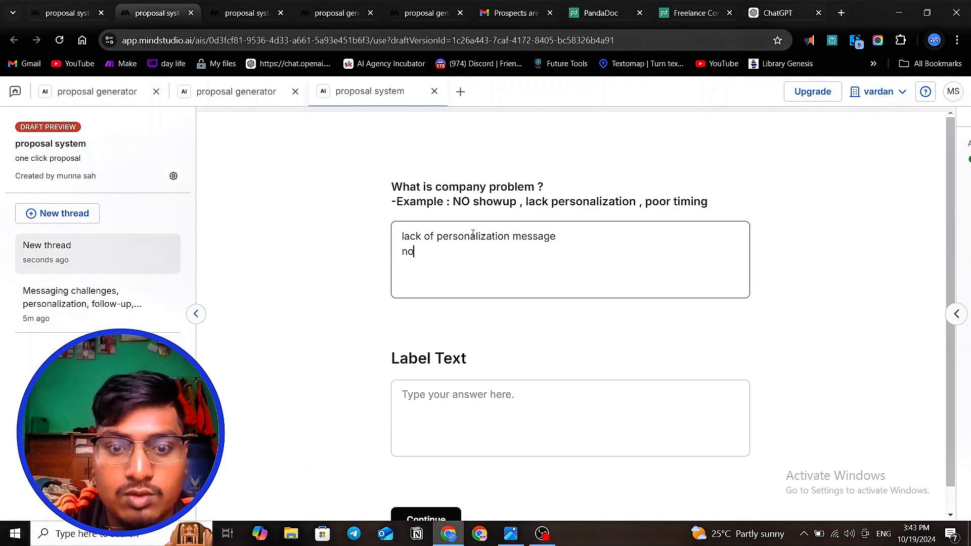
type("showup ")
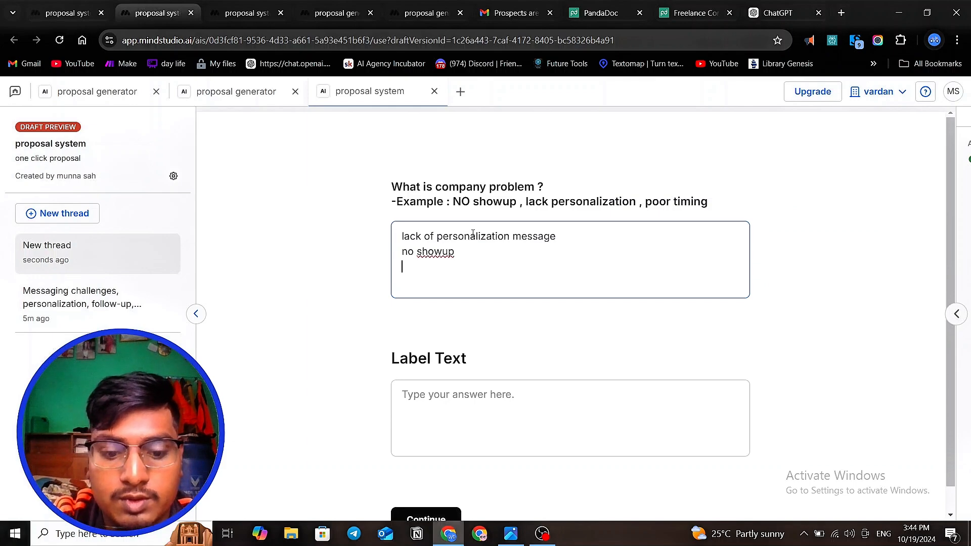
type("client")
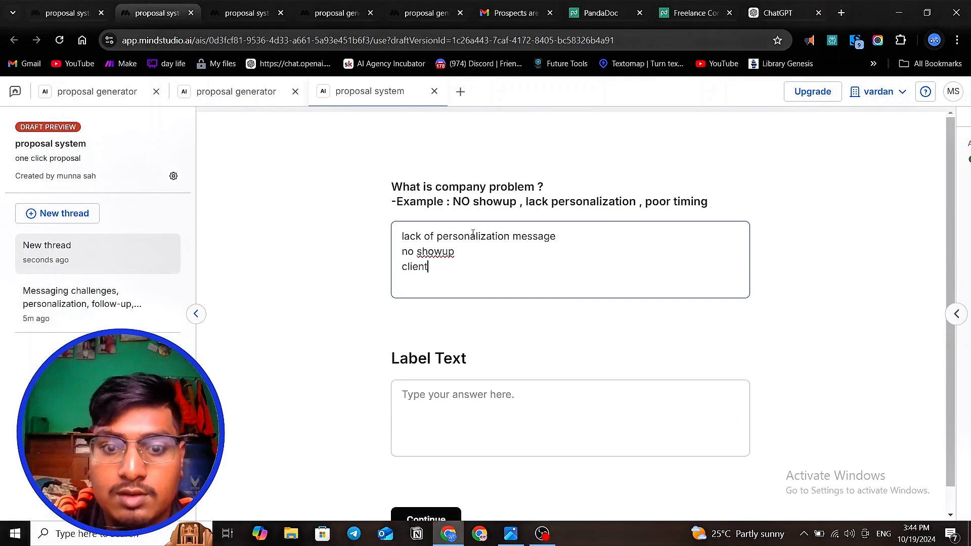
- Add "wrong timing" and "no proper followup" as further lines in the company problem answer
key("BackSpace")
key("BackSpace")
key("BackSpace")
key("BackSpace")
key("BackSpace")
key("BackSpace")
key("BackSpace")
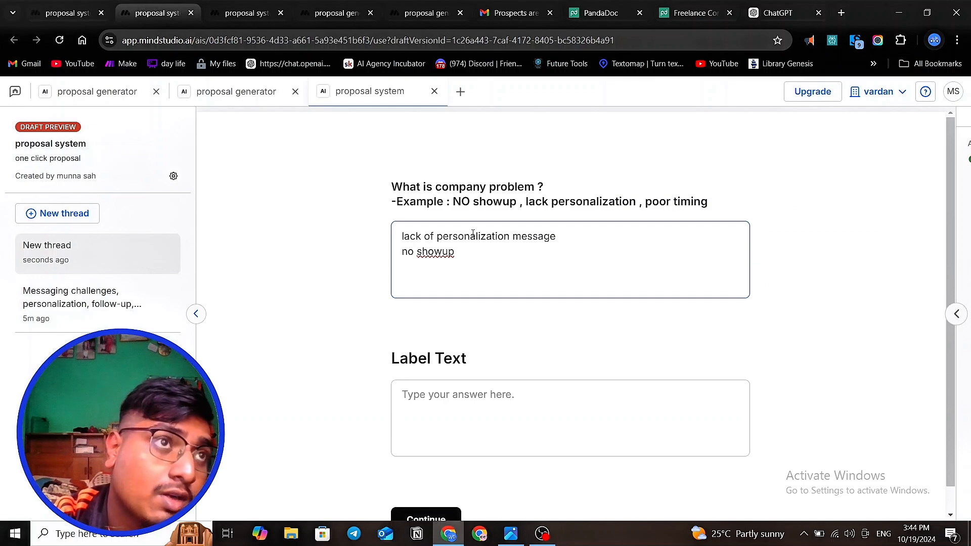
type("wr")
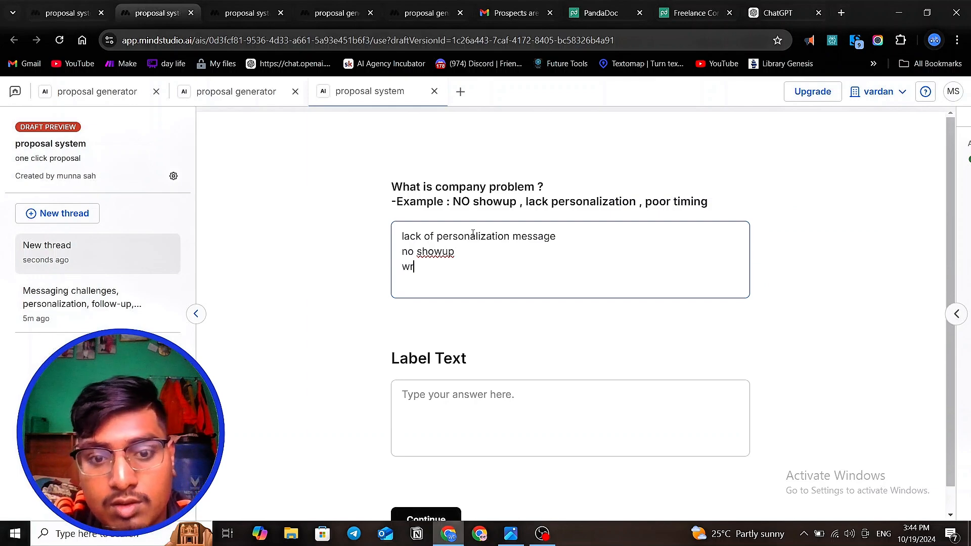
type("ong timing")
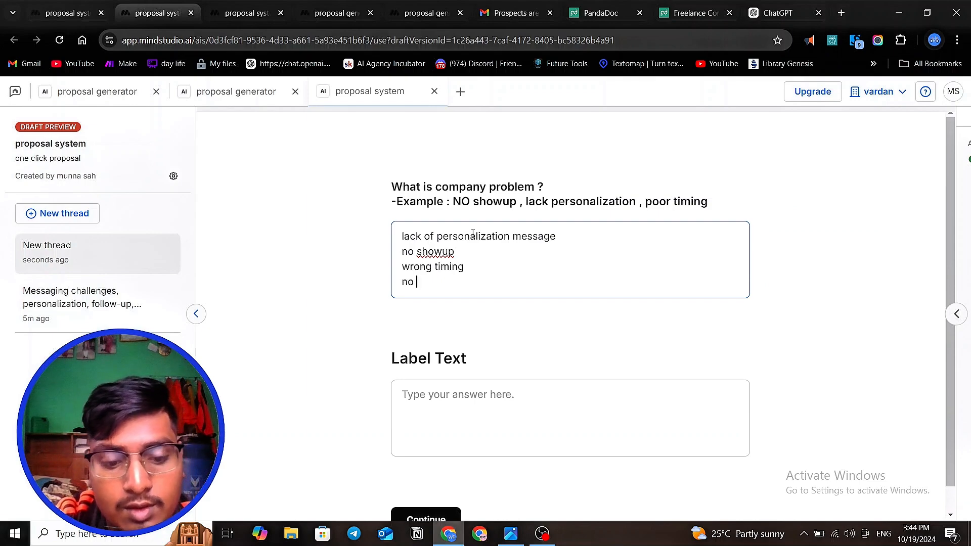
type("roper ")
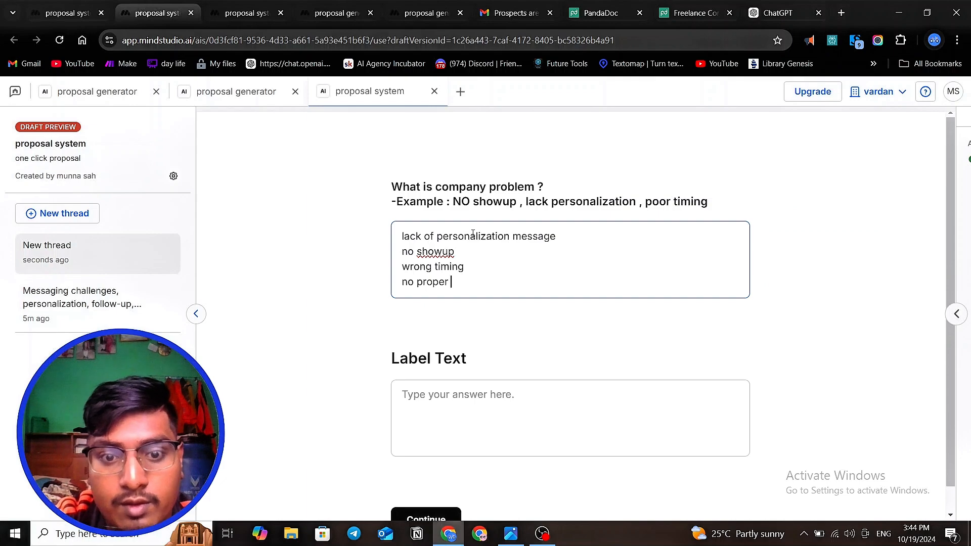
type("foll")
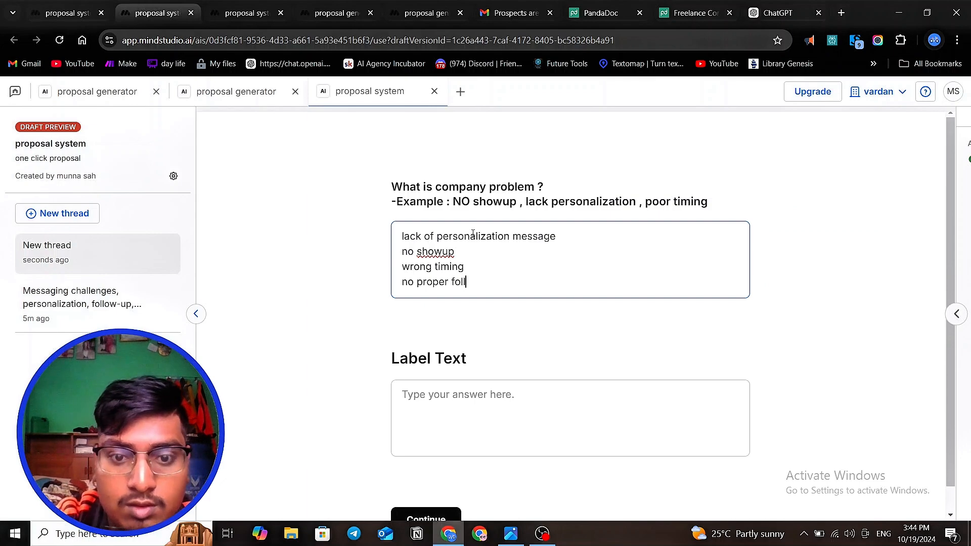
type("owup")
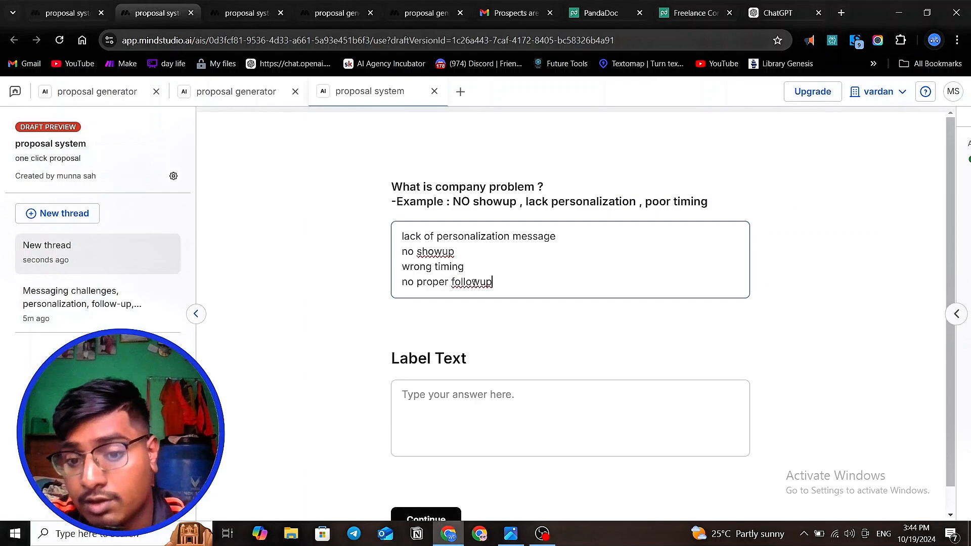
- Enter "email marketing company" as the start of the answer to the business question labelled Label Text
left_click(467, 391)
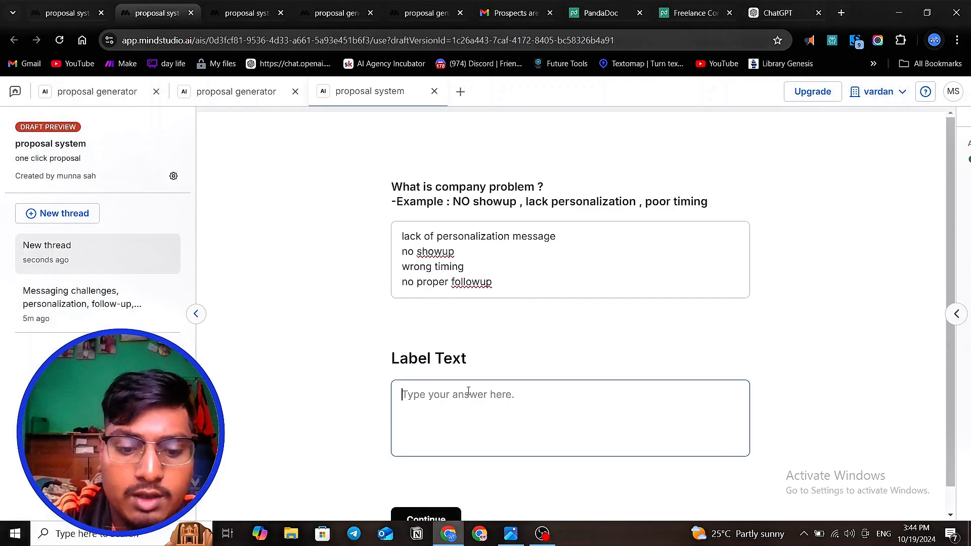
type("email ma")
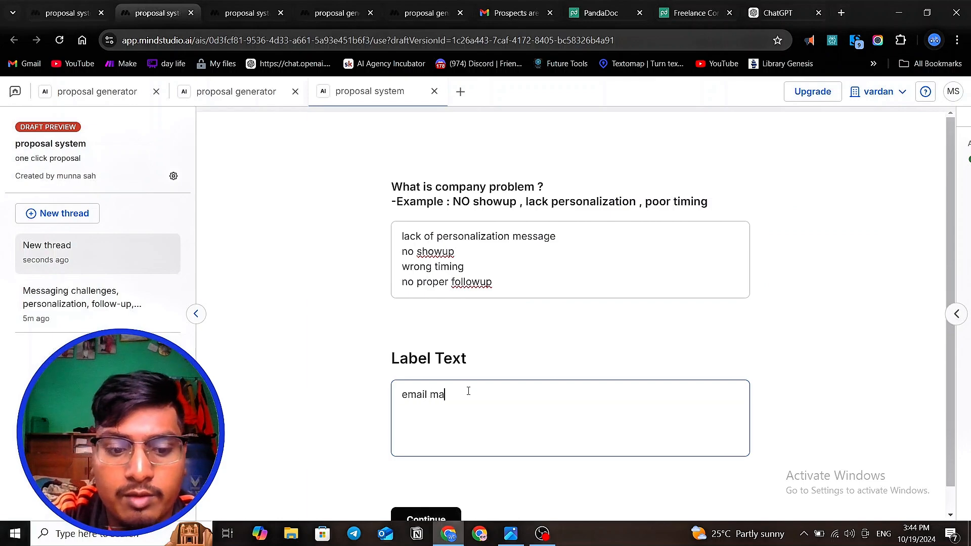
type("rkting")
key("BackSpace")
key("BackSpace")
key("BackSpace")
key("BackSpace")
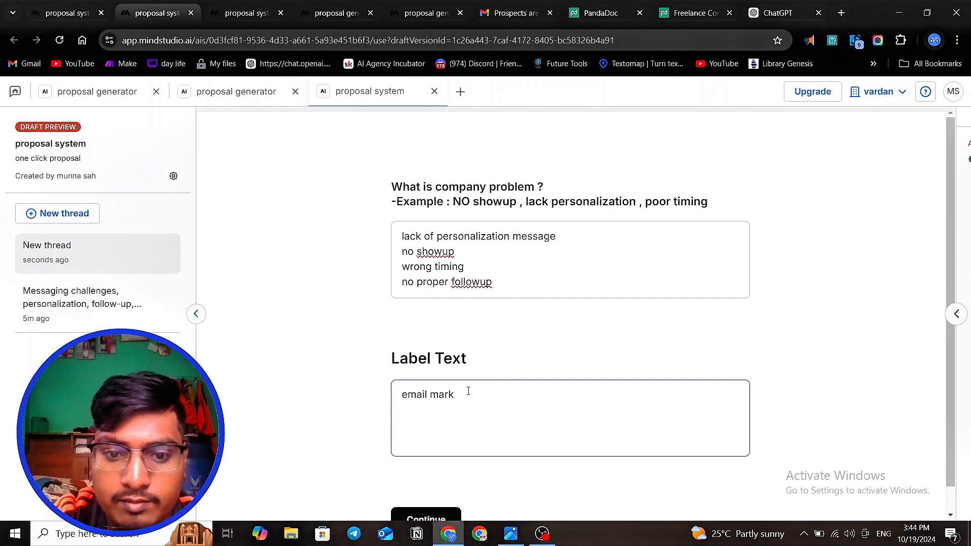
type("eting ")
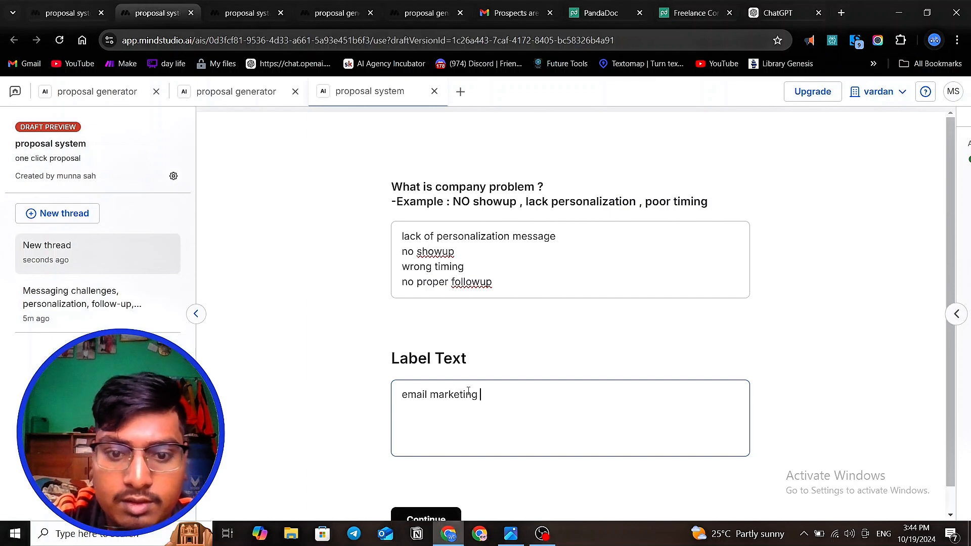
type("cmp")
key("BackSpace")
key("BackSpace")
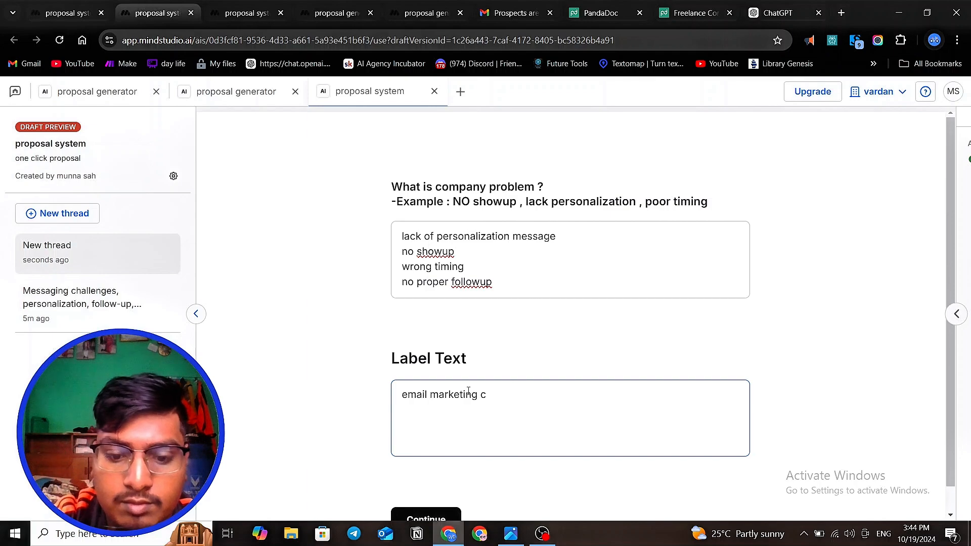
type("om[a")
key("BackSpace")
key("BackSpace")
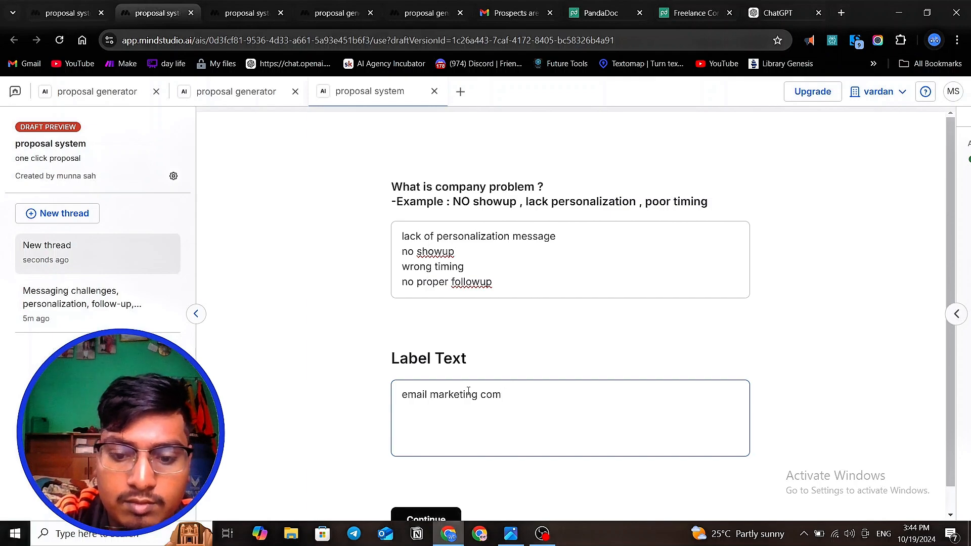
type("pa")
key("BackSpace")
key("BackSpace")
type("am")
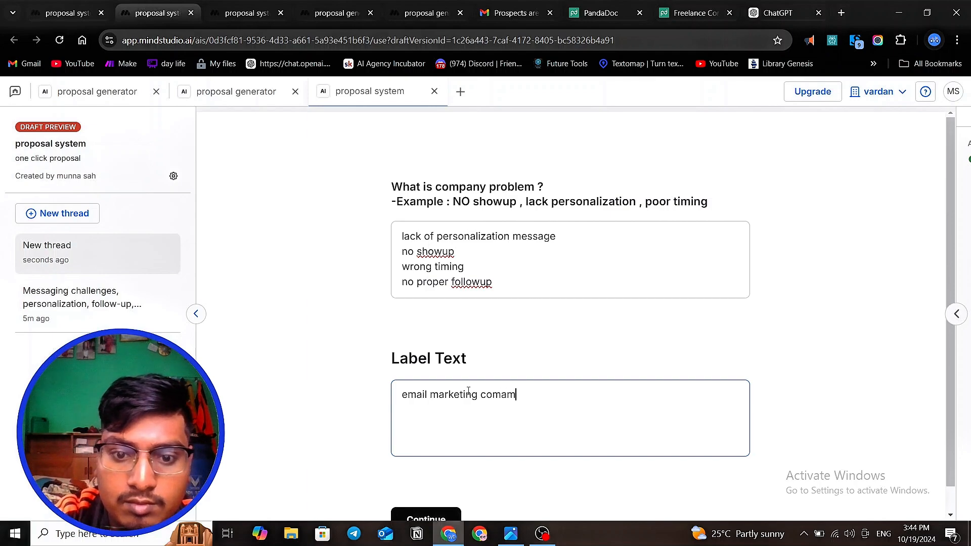
key("BackSpace")
key("BackSpace")
type("pan")
key("BackSpace")
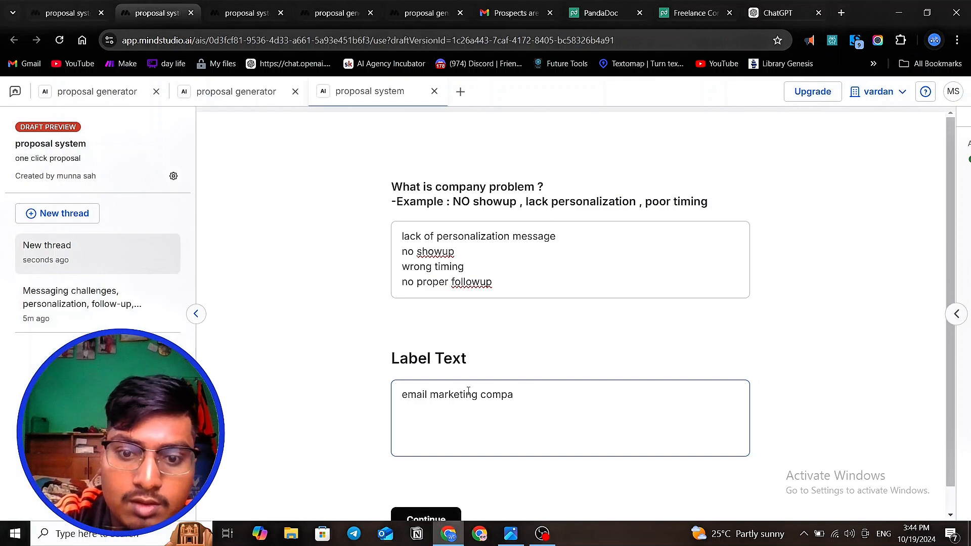
type("ny")
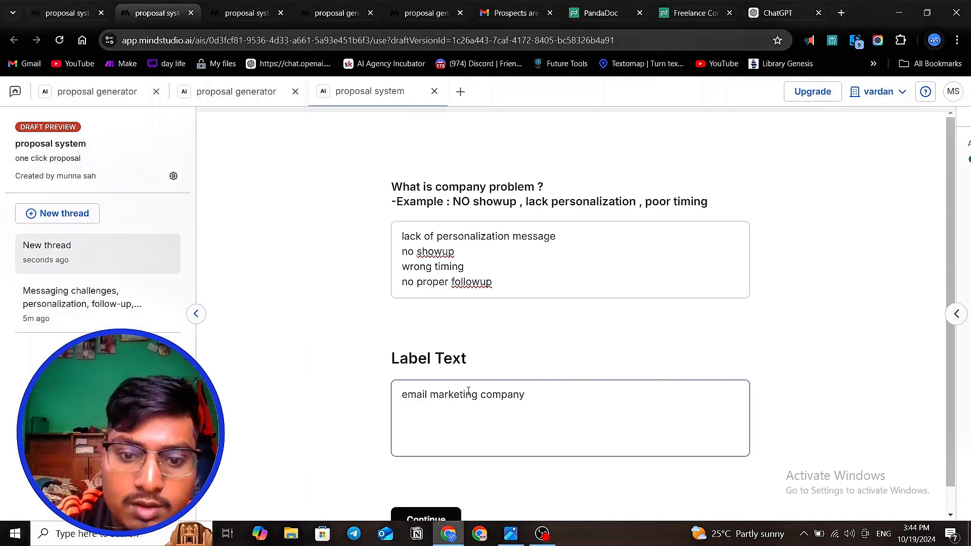
type(" which ")
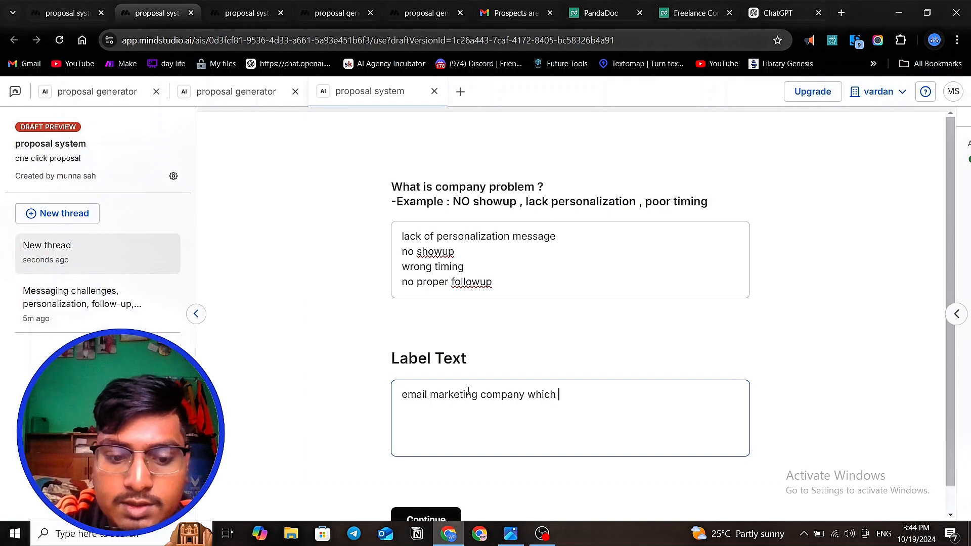
type("set app")
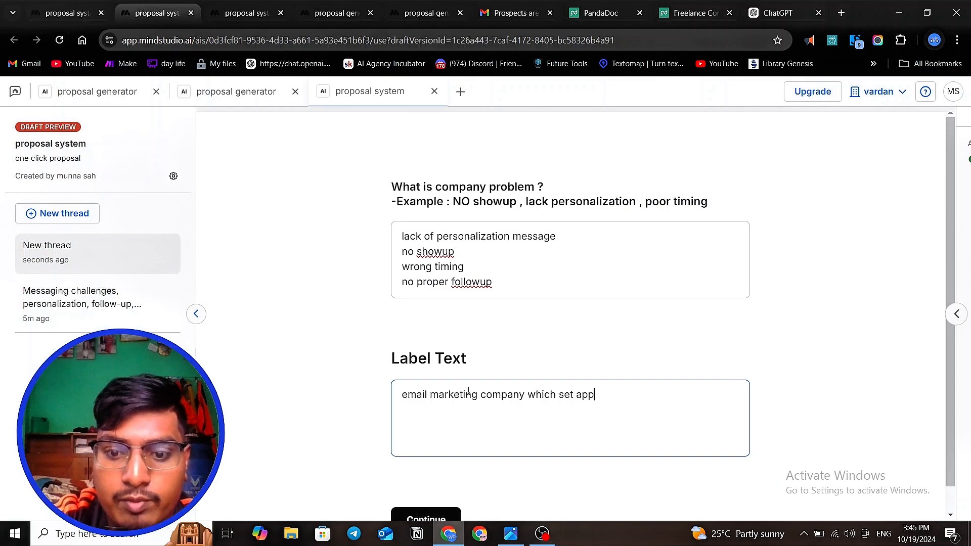
type("oinment to")
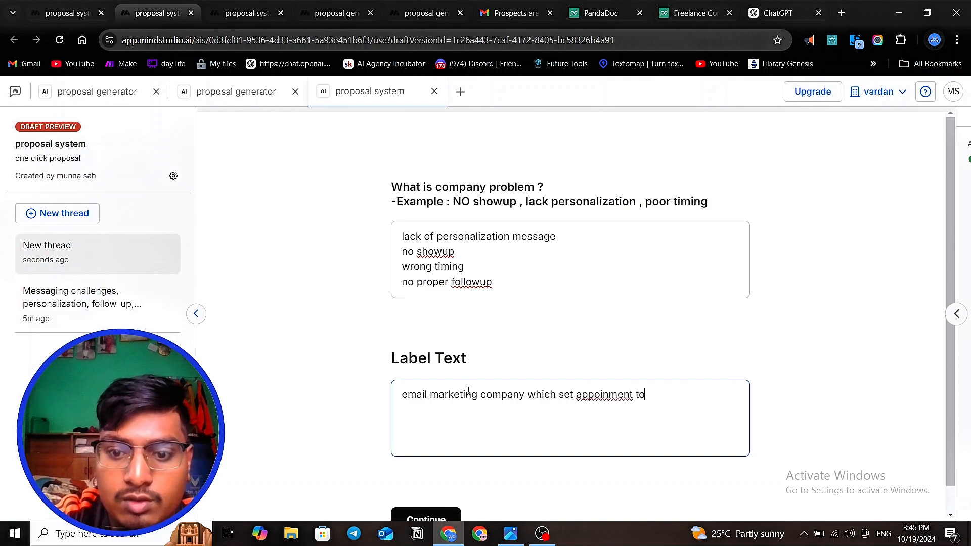
- Extend the business answer with "which set appointment to b2b saas company"
key("BackSpace")
key("BackSpace")
key("BackSpace")
key("BackSpace")
key("BackSpace")
key("BackSpace")
key("BackSpace")
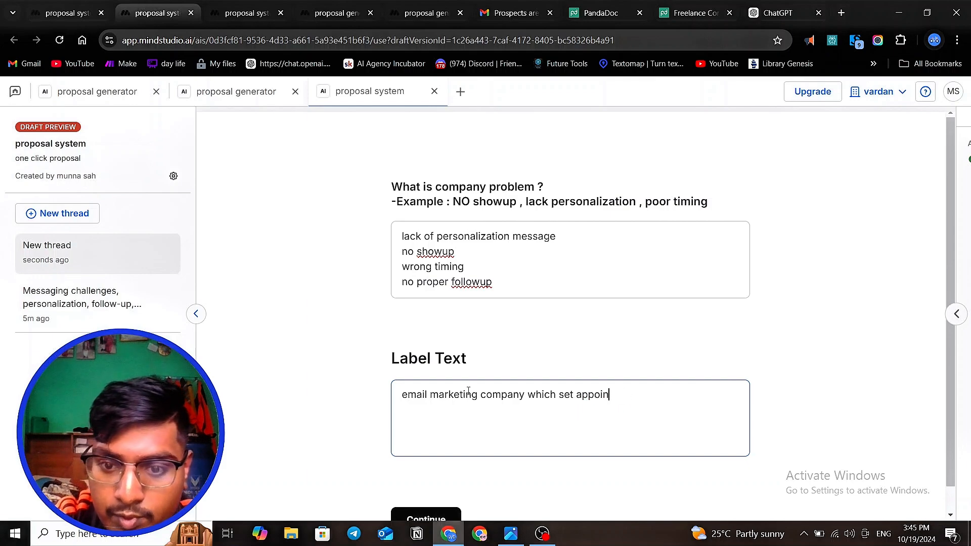
type("tment  ro")
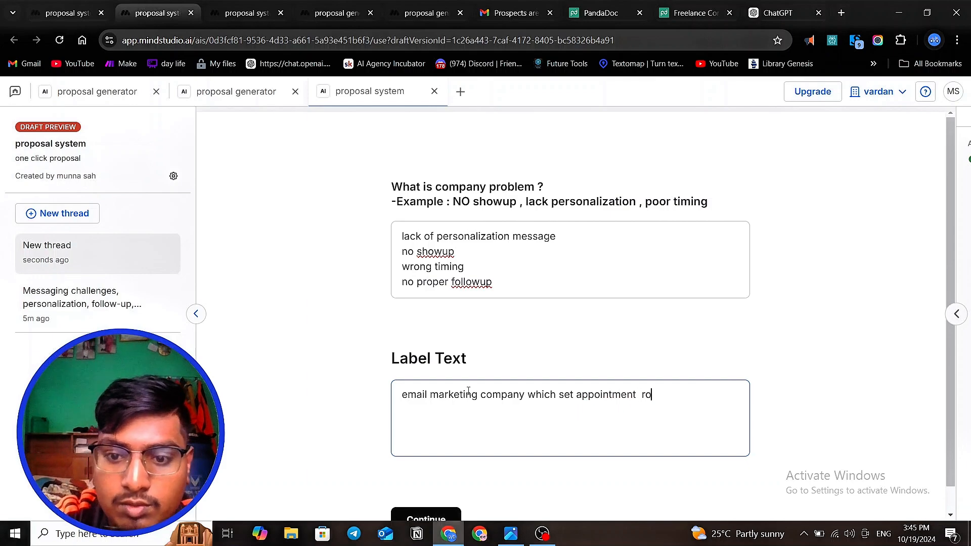
key("BackSpace")
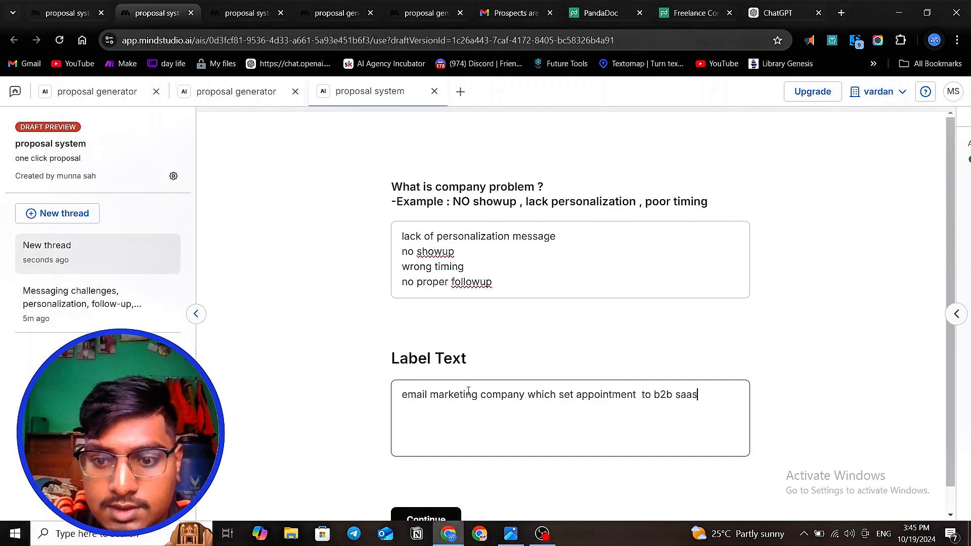
type("ompa")
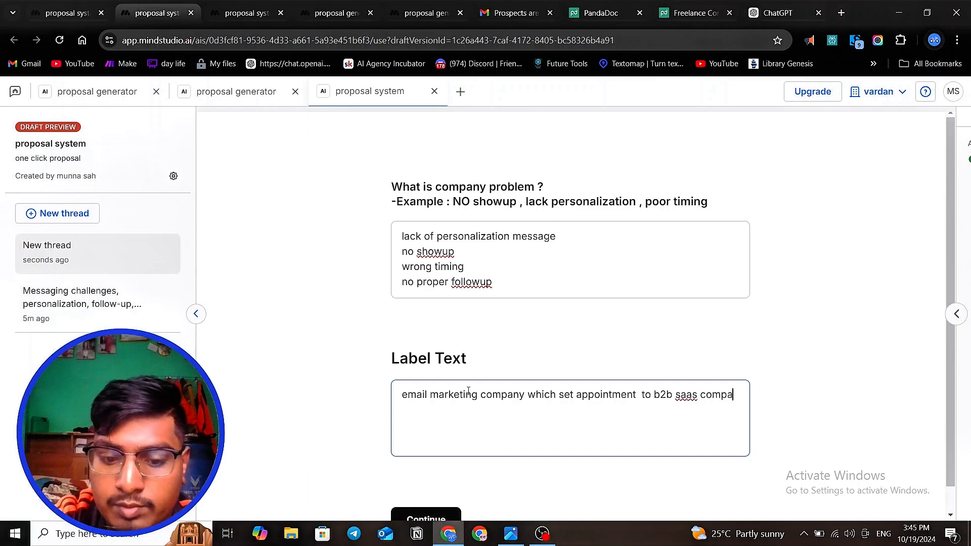
type("ny")
- Submit both answers to generate the problem summary and highlight its introductory sentence
scroll(483, 374, "down", 1)
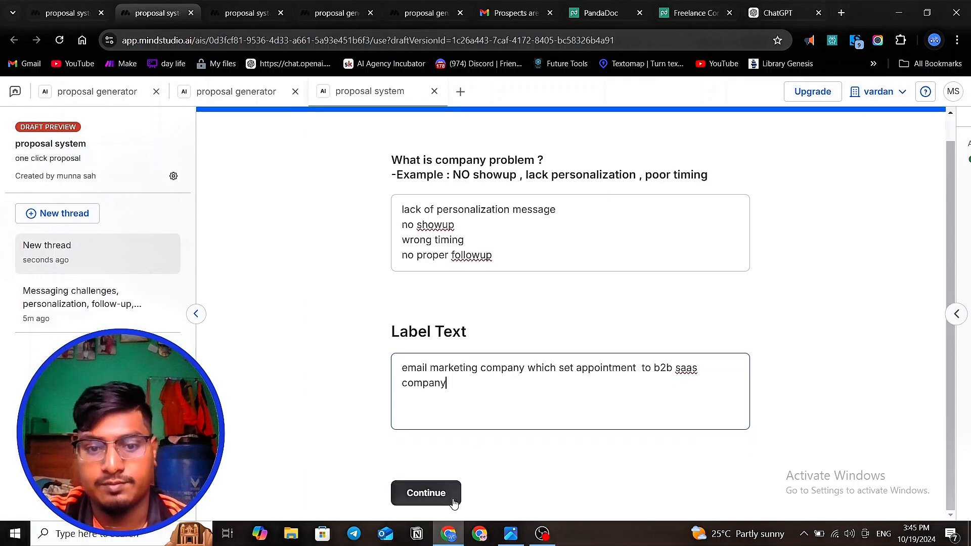
left_click(448, 503)
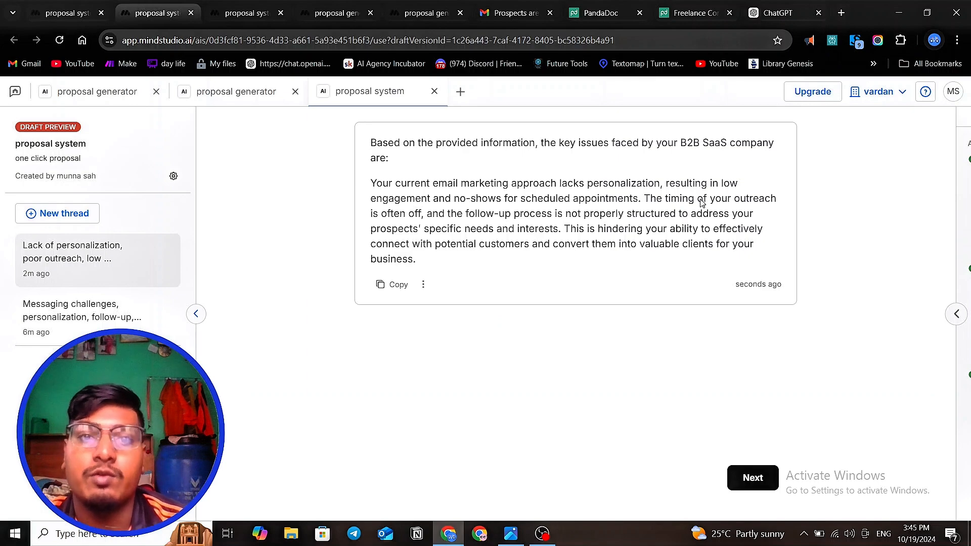
left_click_drag(392, 160, 368, 136)
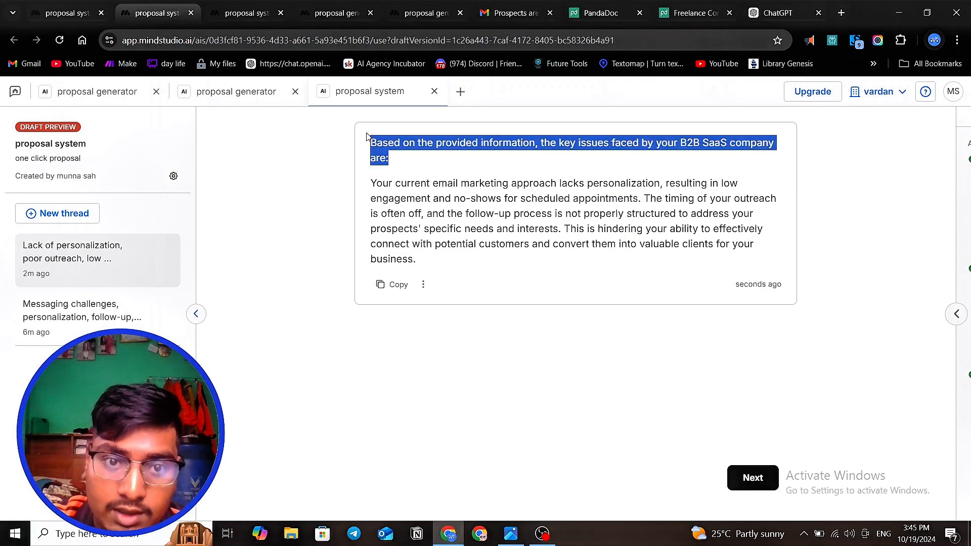
- Add a new line reading "###instruction" below the existing prompt of the Generate text block in Main.flow
left_click(62, 13)
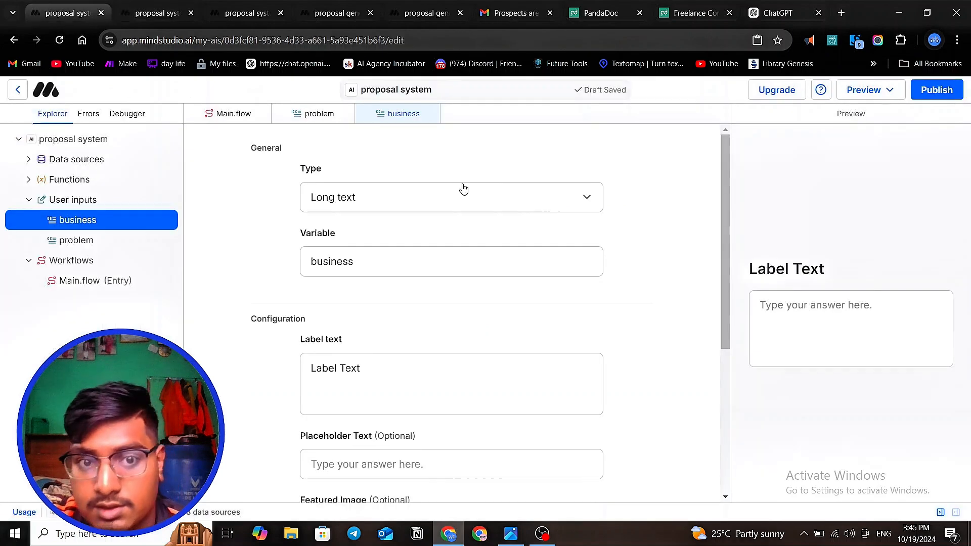
left_click(86, 281)
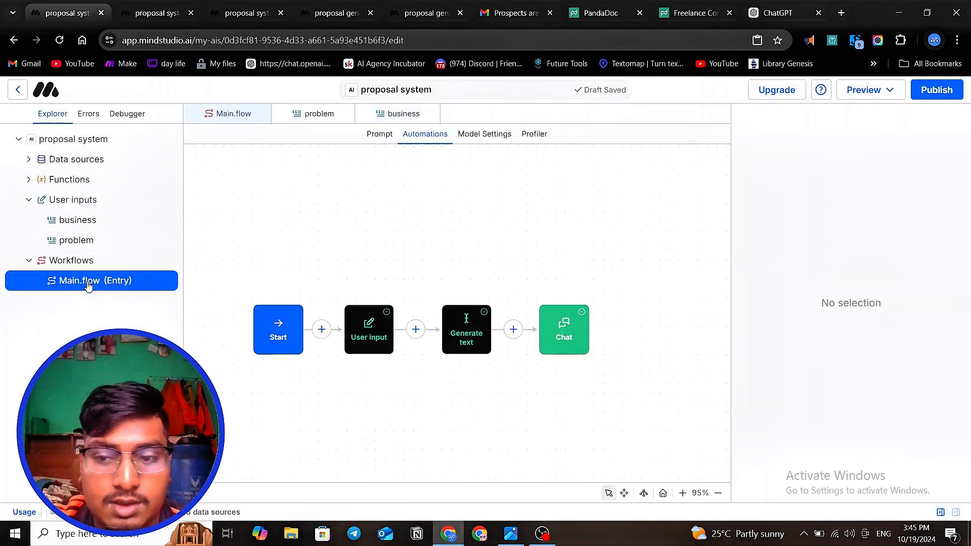
left_click(452, 338)
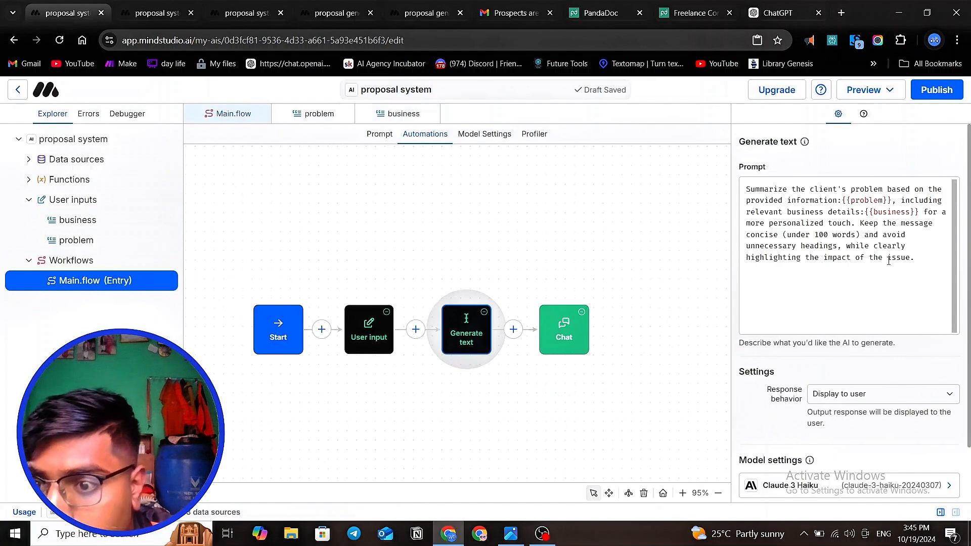
double_click(838, 248)
left_click(750, 273)
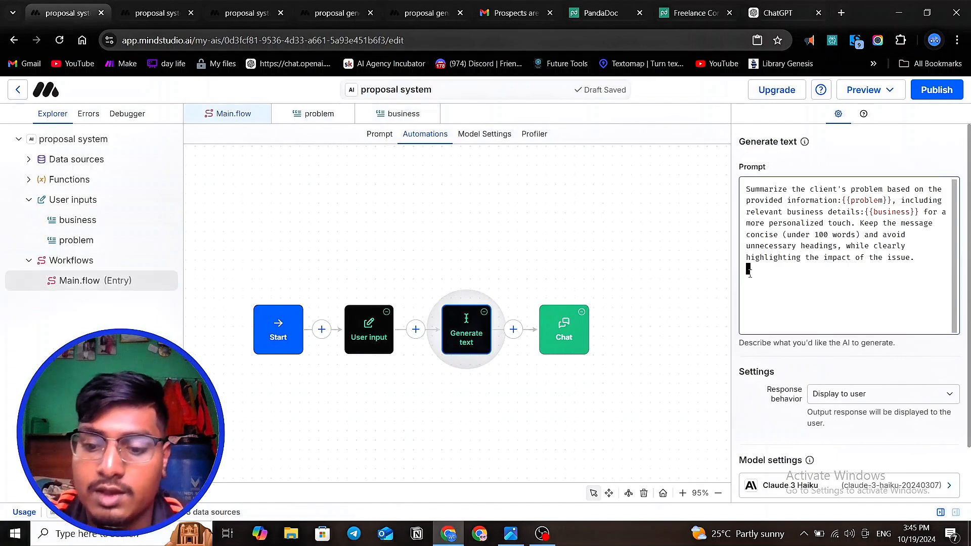
type("#")
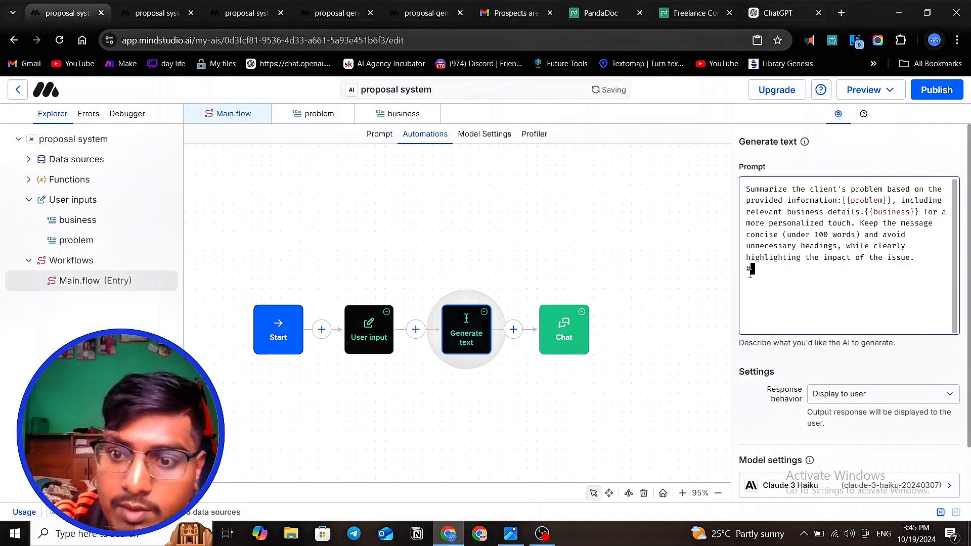
type("##ins")
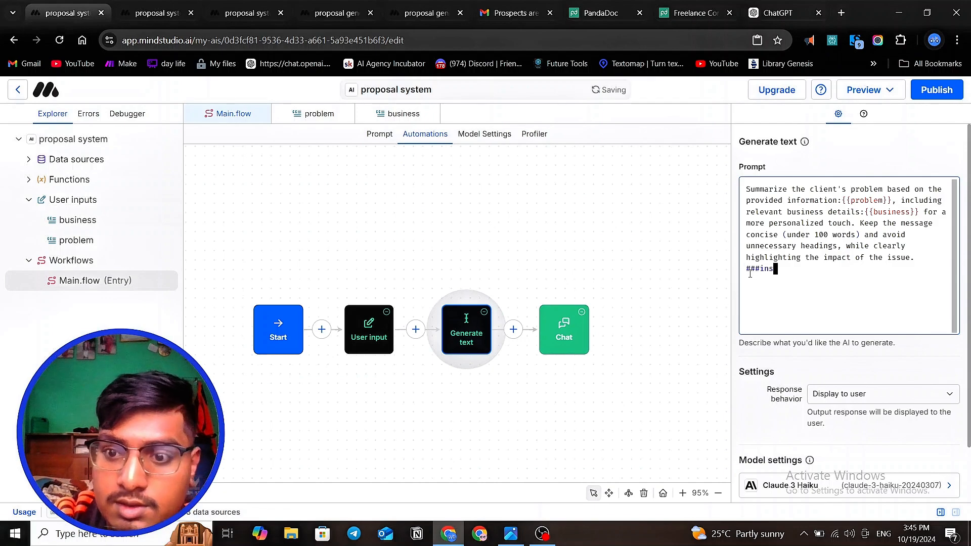
type("trucitnon")
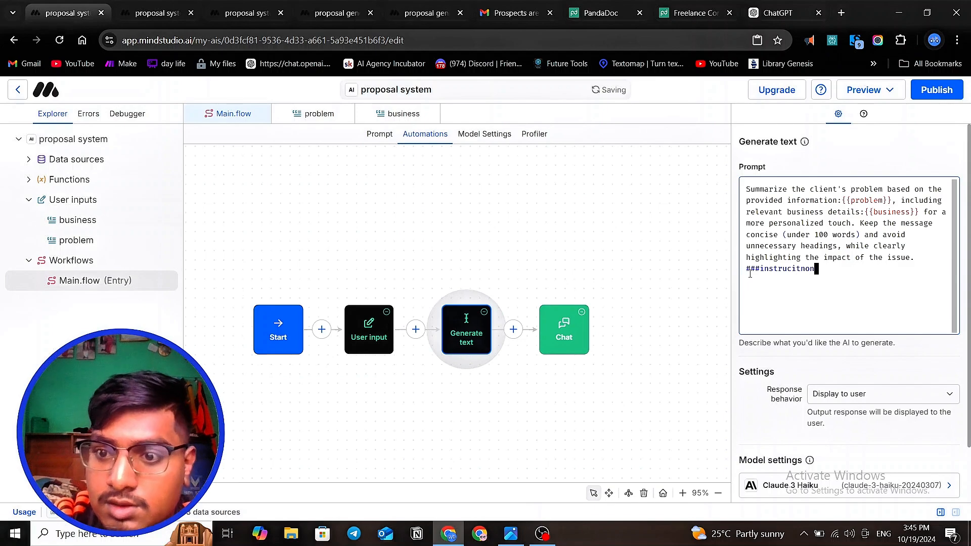
key("BackSpace")
key("BackSpace")
key("BackSpace")
type("tion")
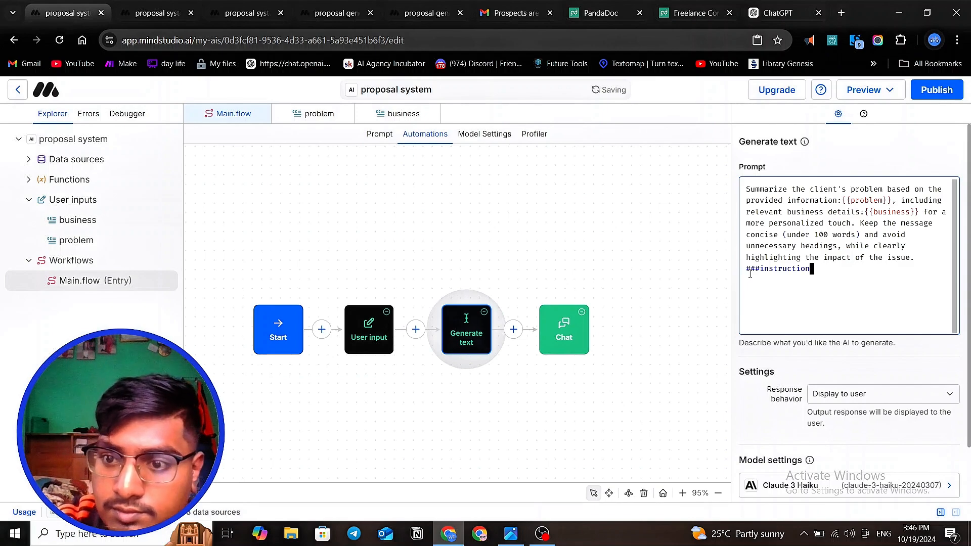
key("Return")
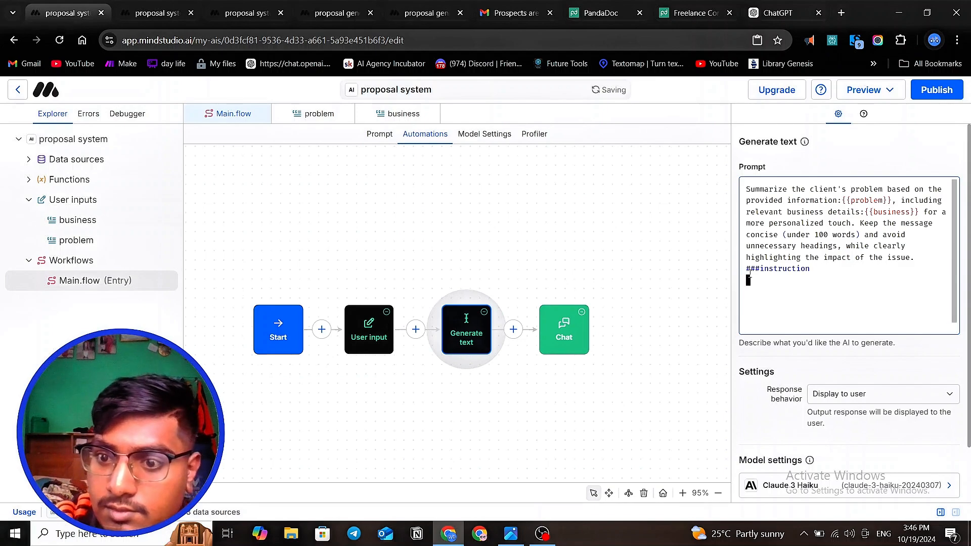
- Write "no adding unnecessary heading" under the instruction heading in the Generate text prompt
type("no")
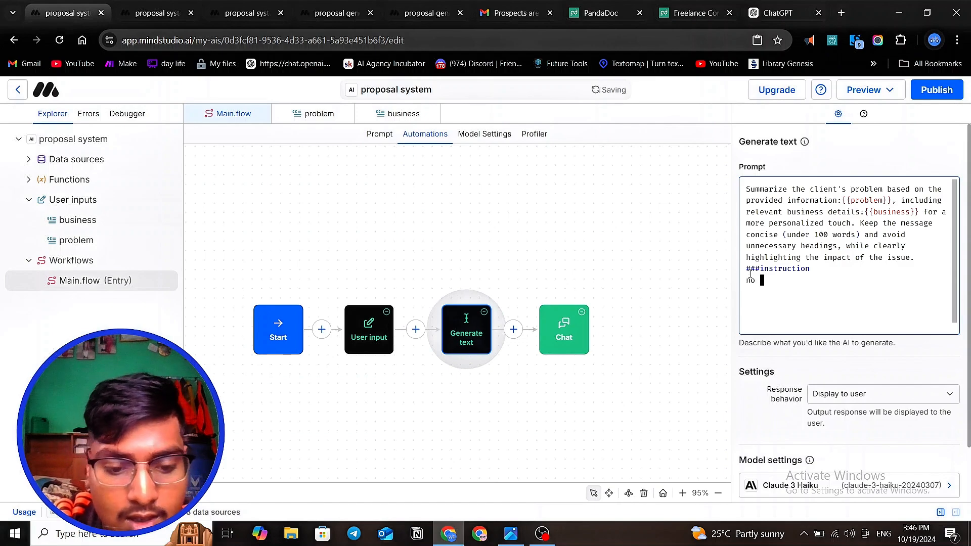
type(" adding ")
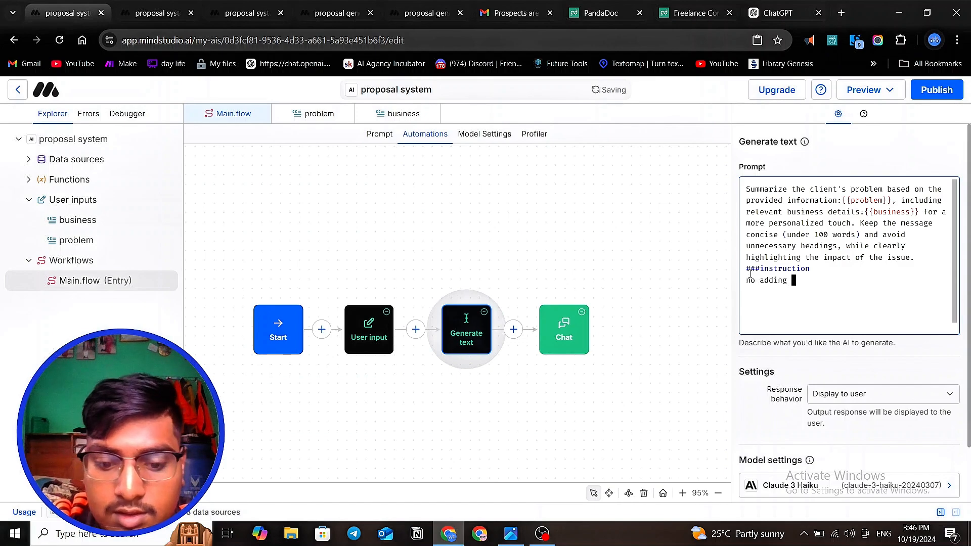
type("unne")
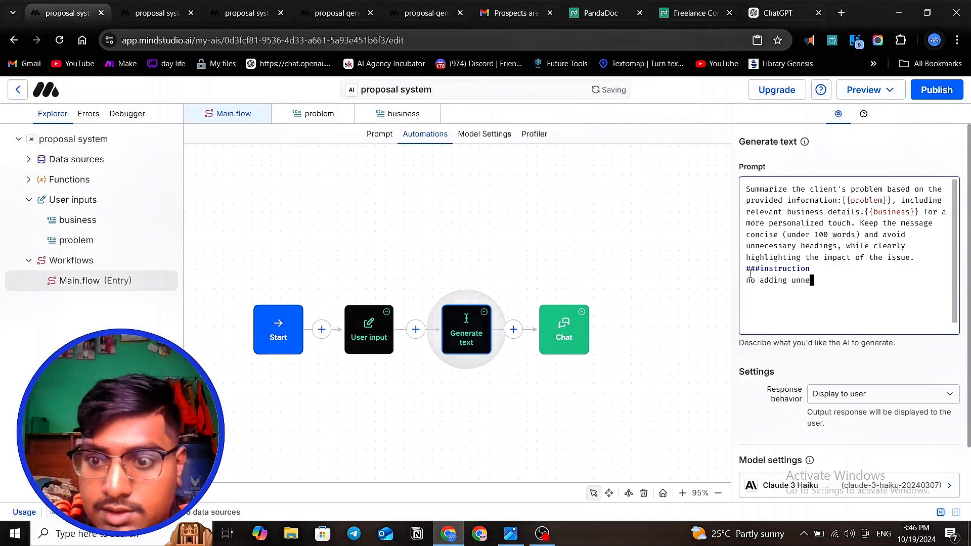
type("cesar")
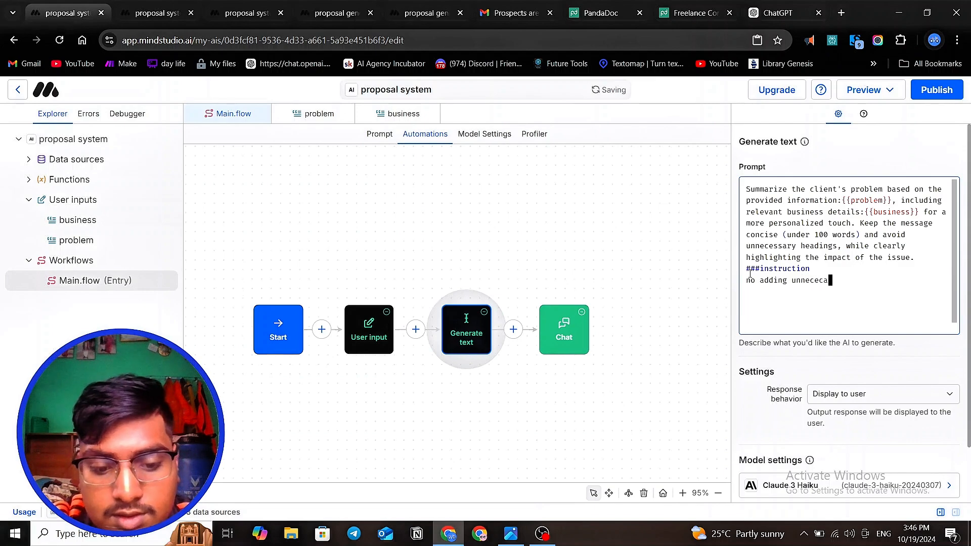
key("BackSpace")
key("BackSpace")
key("BackSpace")
key("BackSpace")
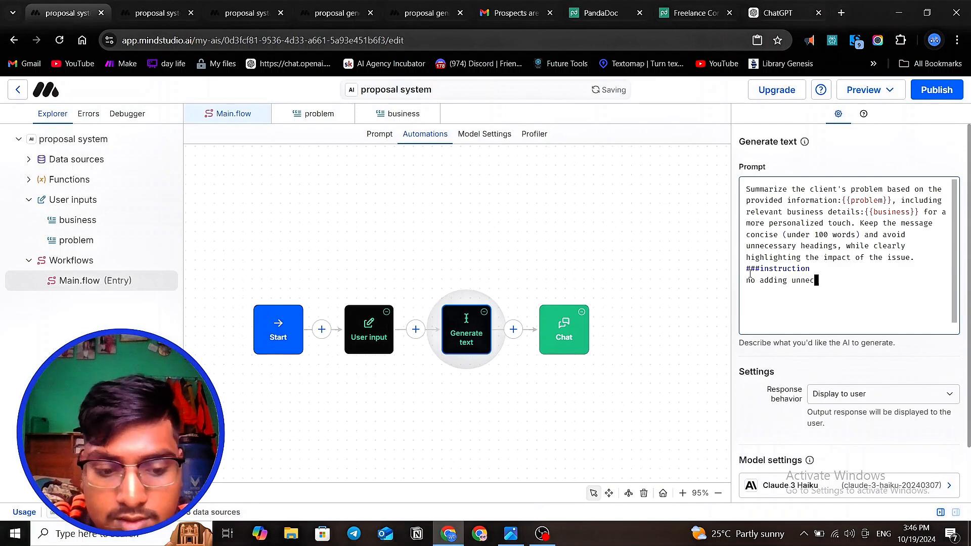
type("essary h")
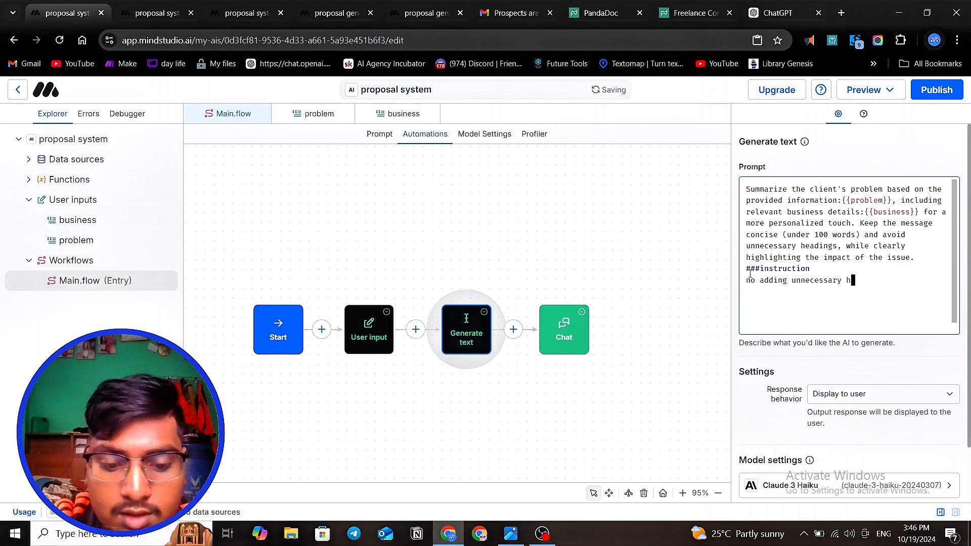
type("eading")
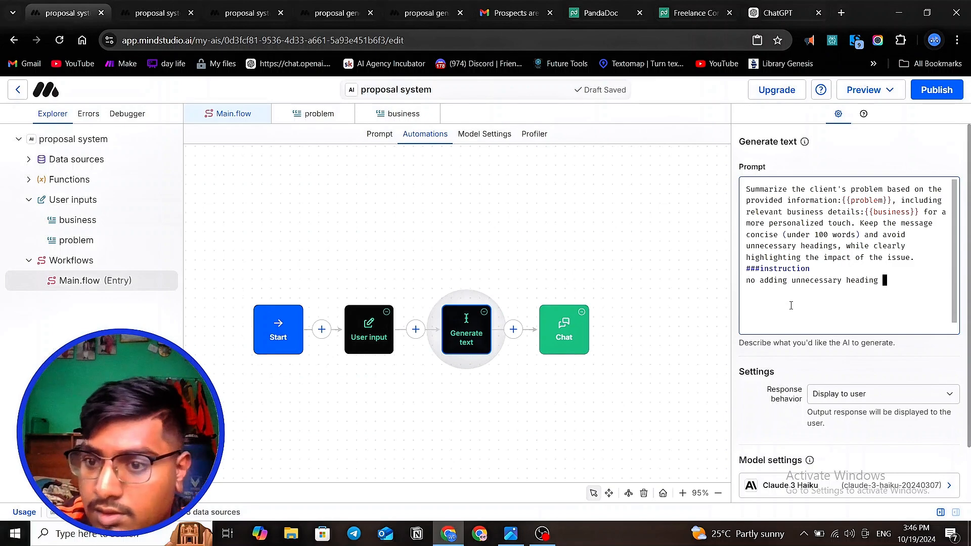
key("Return")
key("Return")
- Review the body of the previously generated summary and open a new draft preview of the proposal system
left_click(141, 16)
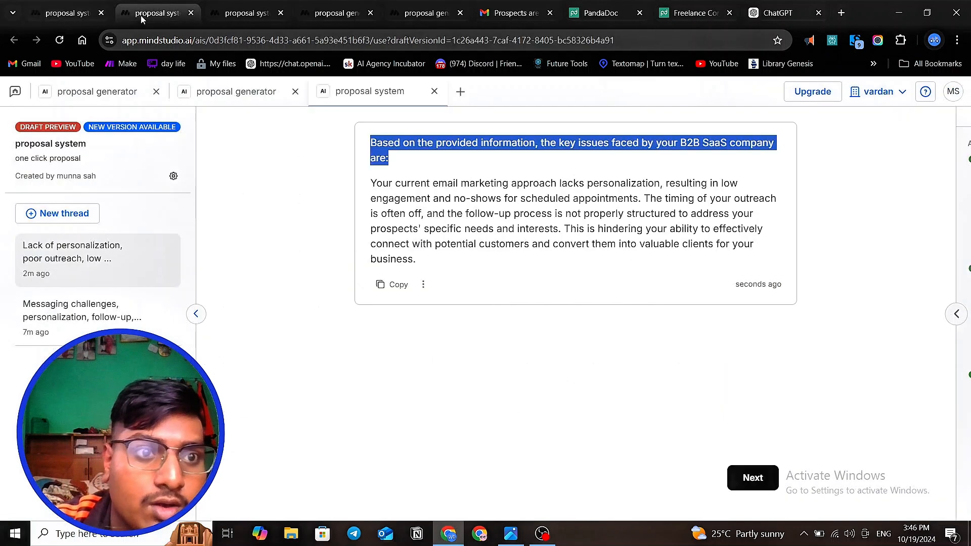
left_click(474, 257)
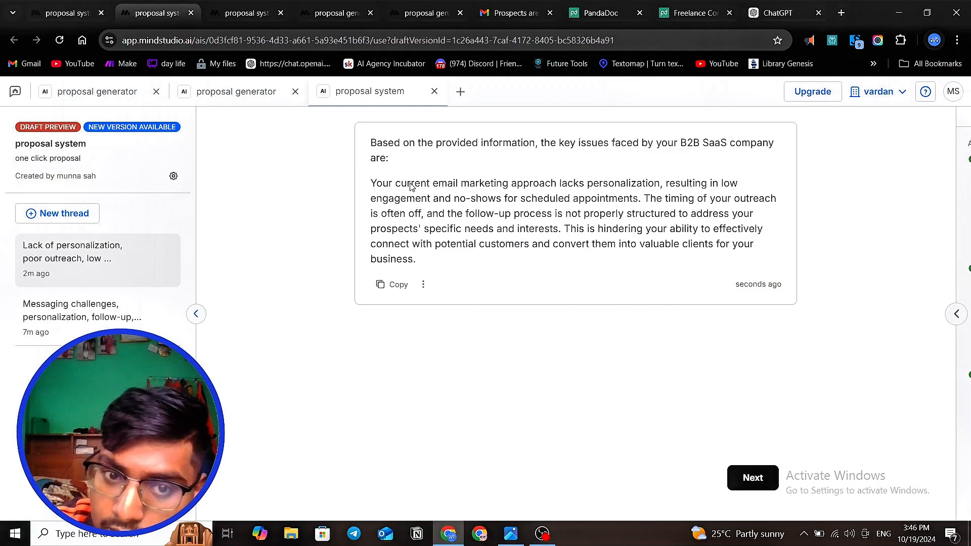
left_click_drag(397, 189, 474, 230)
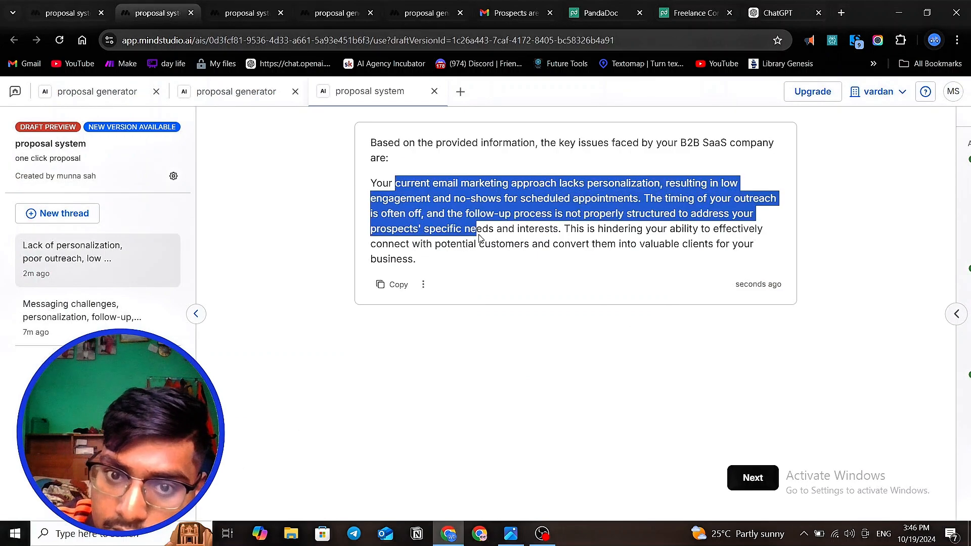
left_click(485, 253)
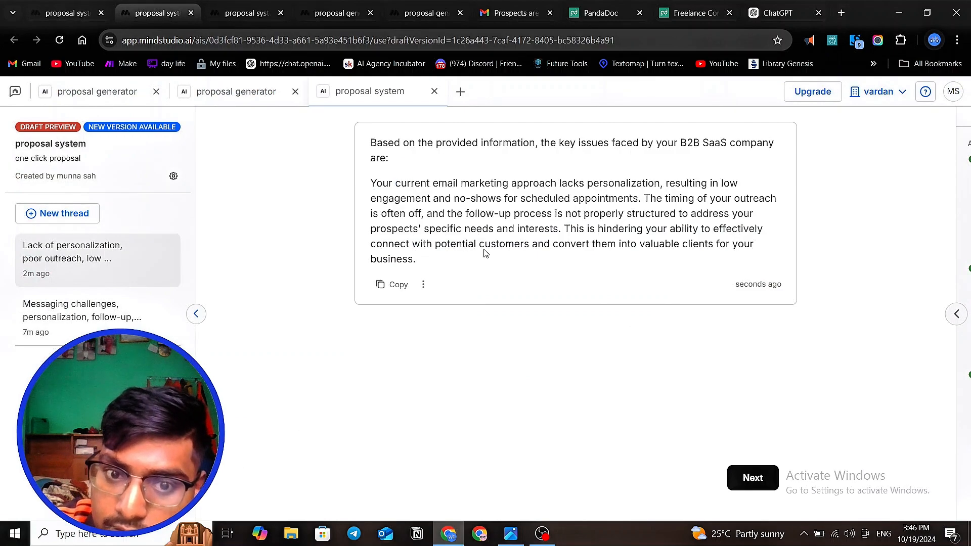
left_click(69, 14)
left_click(862, 92)
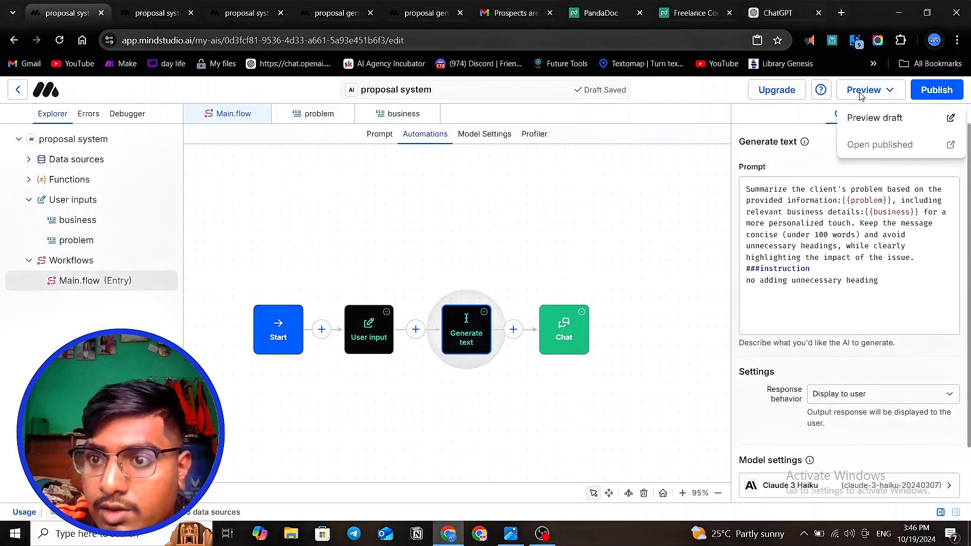
left_click(864, 121)
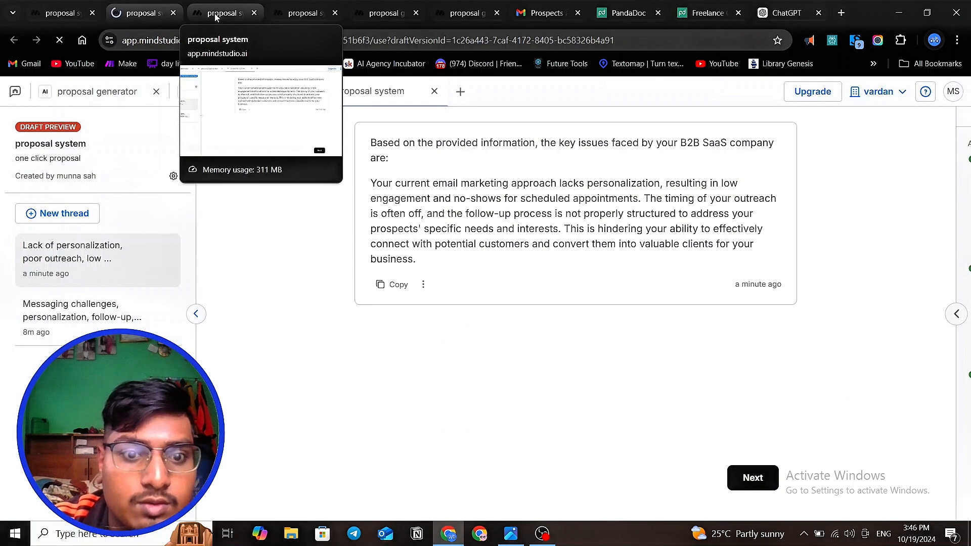
left_click(747, 480)
scroll(498, 390, "up", 3)
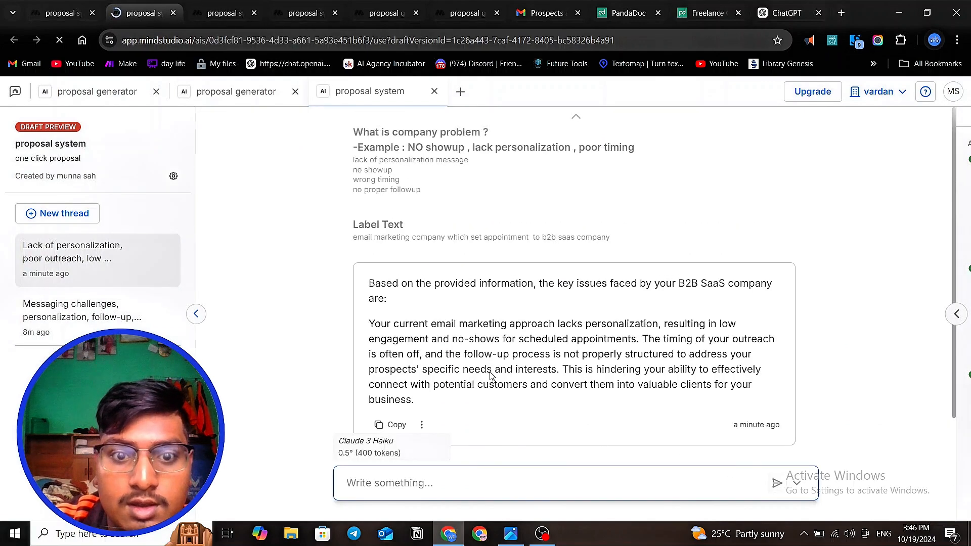
left_click_drag(352, 148, 422, 192)
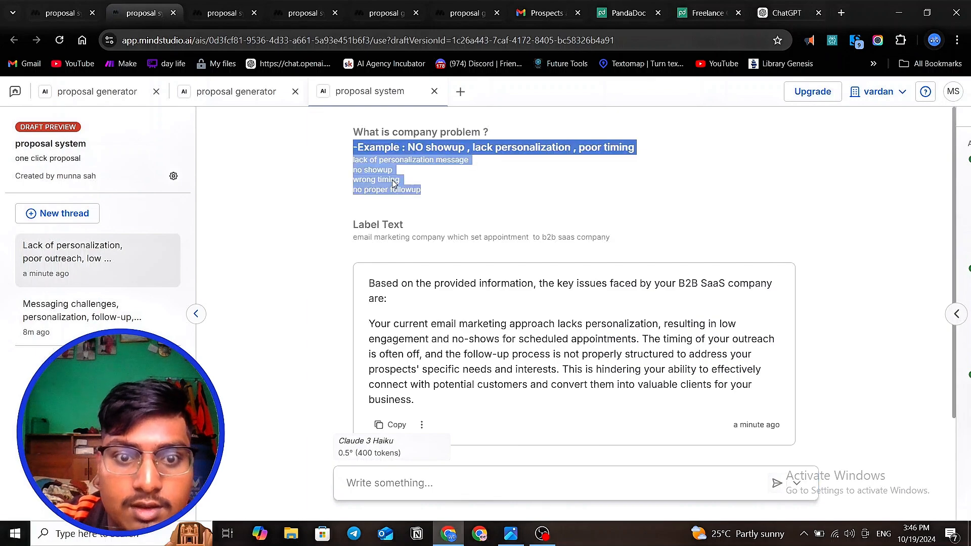
left_click(400, 180)
- Copy the four-line company problem answer, from "lack of personalization message" to "no proper followup", from the earlier preview's thread
left_click(212, 14)
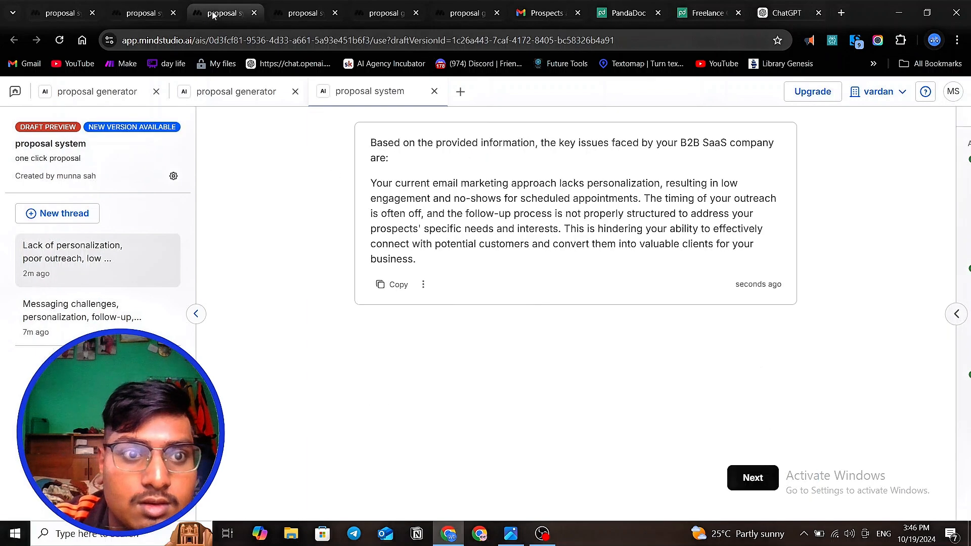
left_click(752, 476)
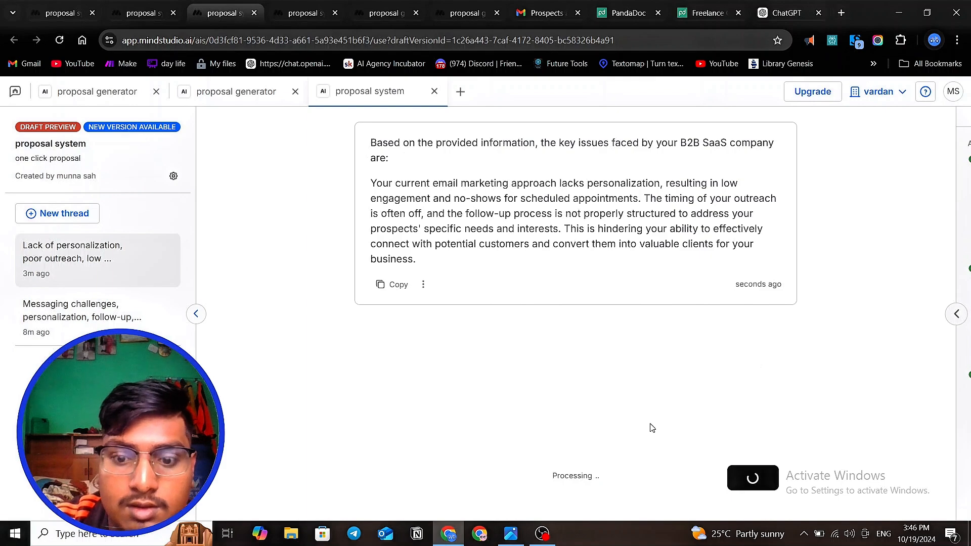
scroll(476, 297, "up", 3)
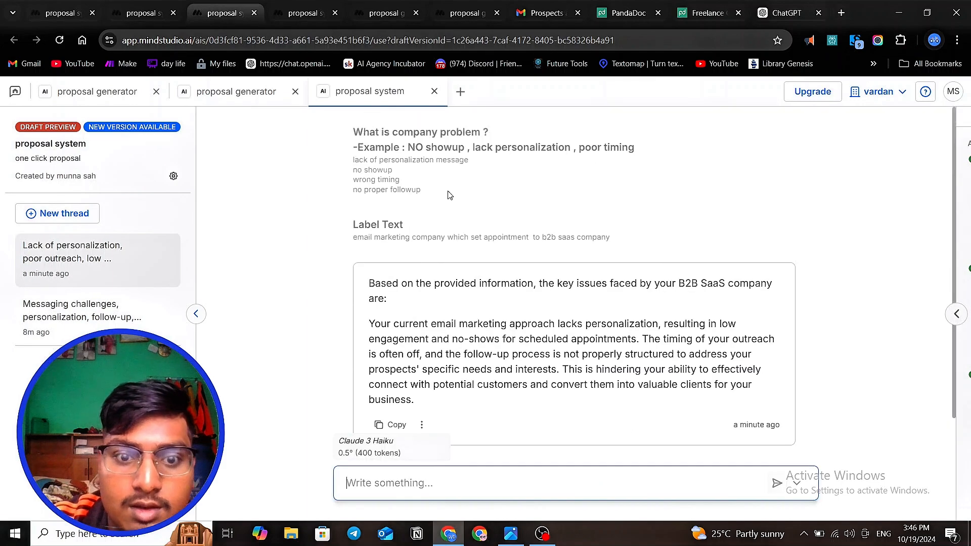
left_click_drag(430, 190, 344, 163)
right_click(369, 173)
left_click(420, 185)
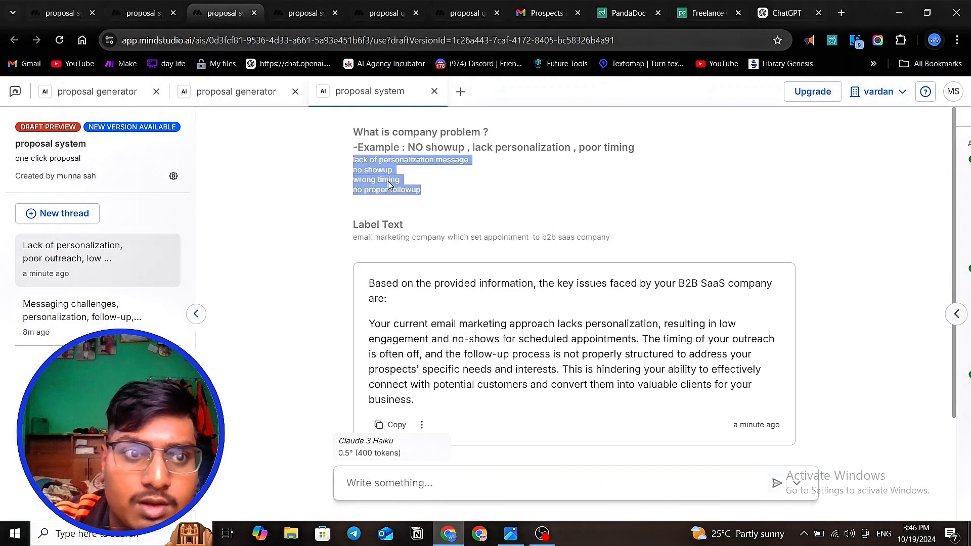
- Start a new thread in the updated draft preview and paste the copied text as the company problem answer
left_click(154, 19)
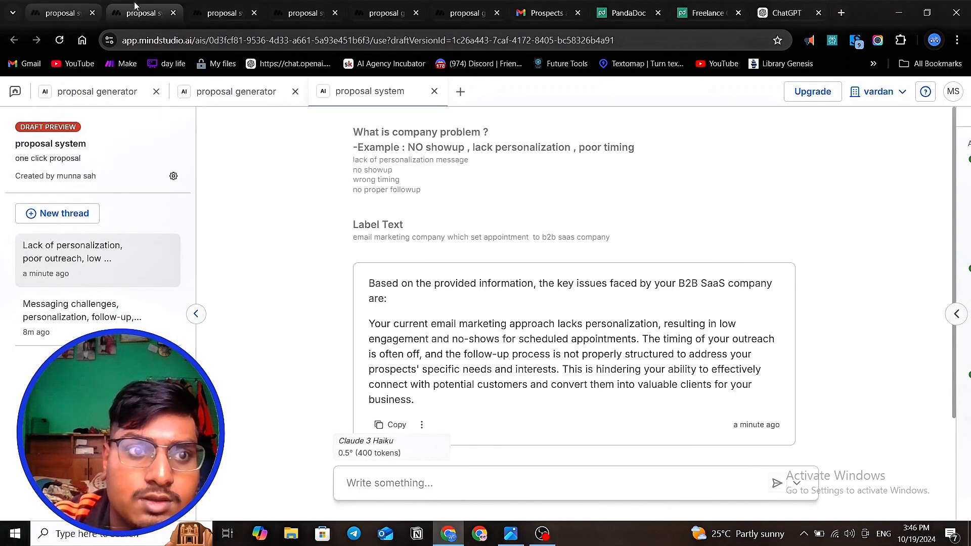
left_click(67, 222)
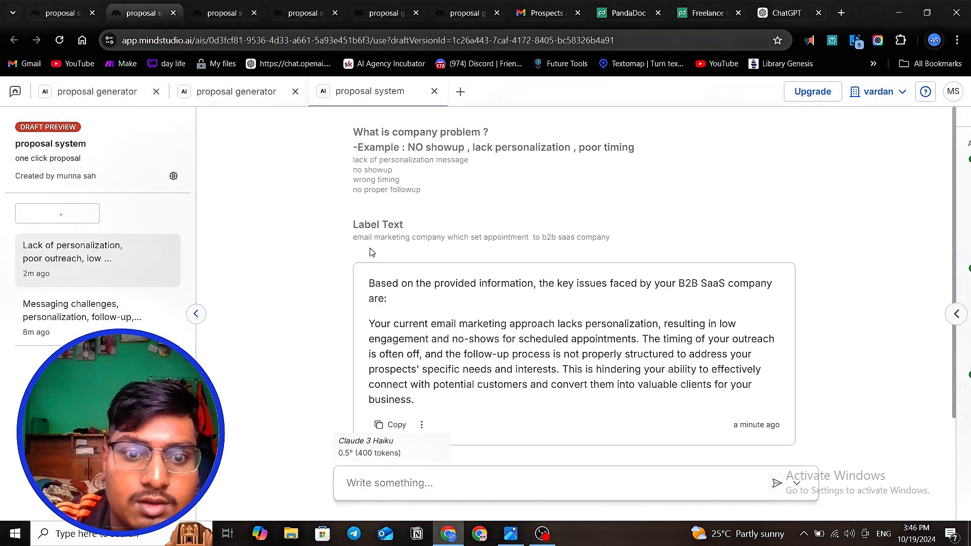
left_click(455, 413)
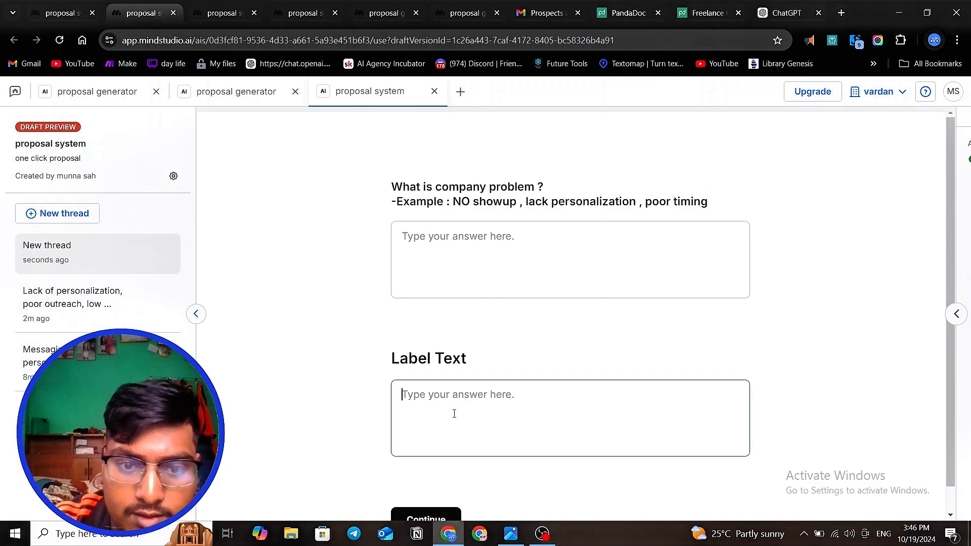
left_click(439, 237)
key("ctrl+v")
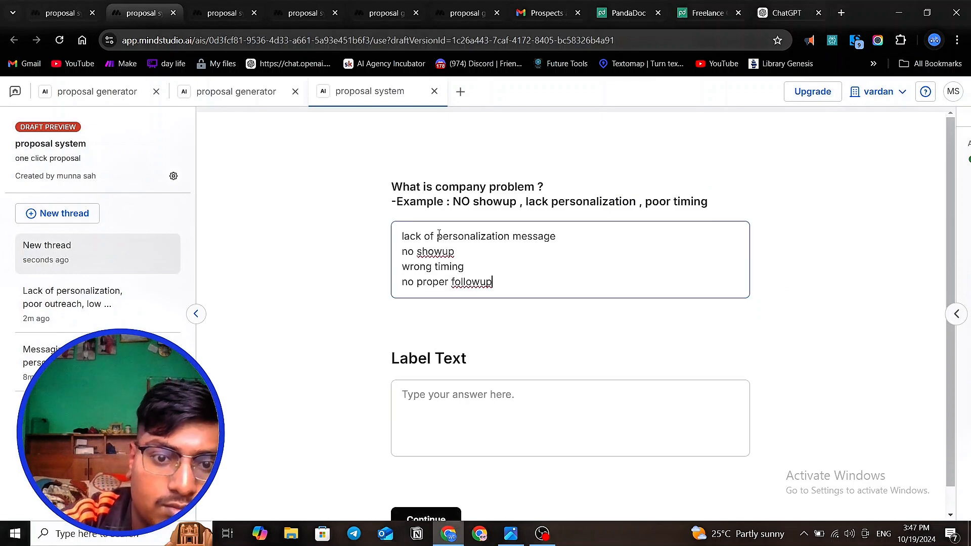
- Copy the business description "email marketing company which set appointment to b2b saas company" from the earlier preview's thread
left_click(193, 11)
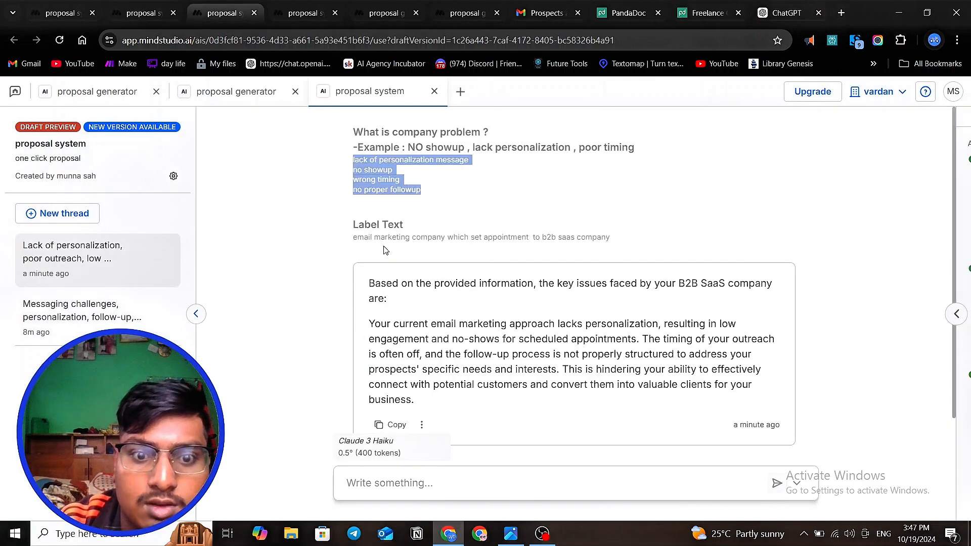
left_click_drag(354, 242, 599, 237)
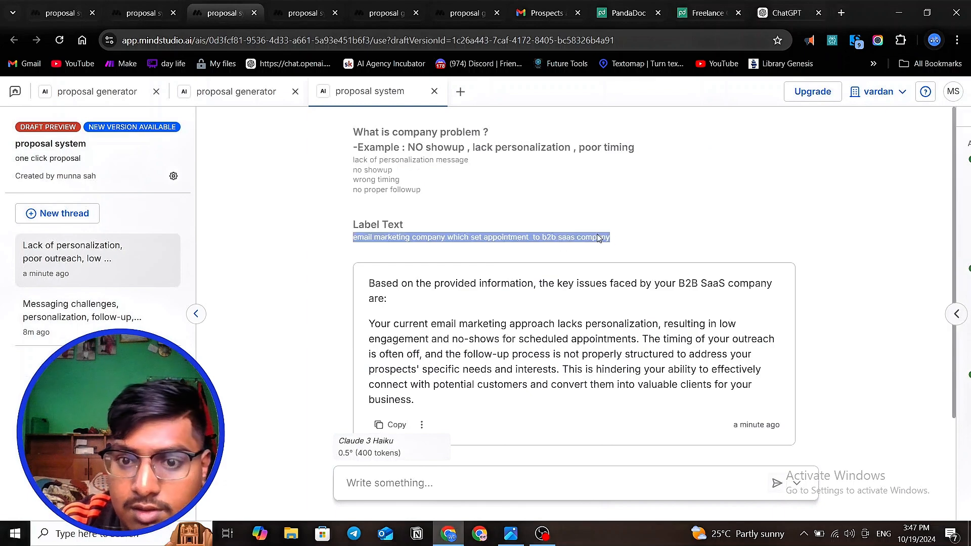
right_click(600, 238)
left_click(621, 247)
- Paste the copied business description as the Label Text answer in the updated draft preview and submit the answers
left_click(141, 15)
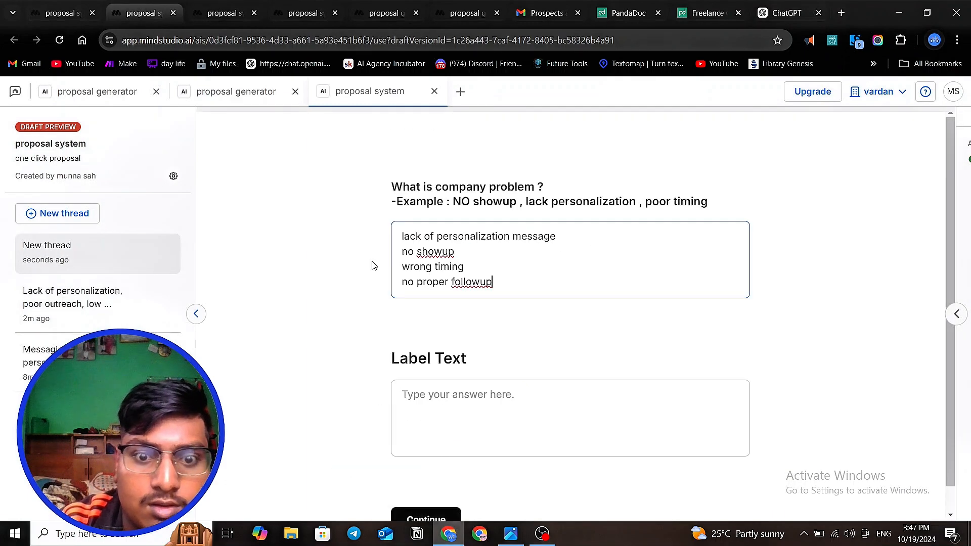
left_click(476, 408)
key("ctrl+v")
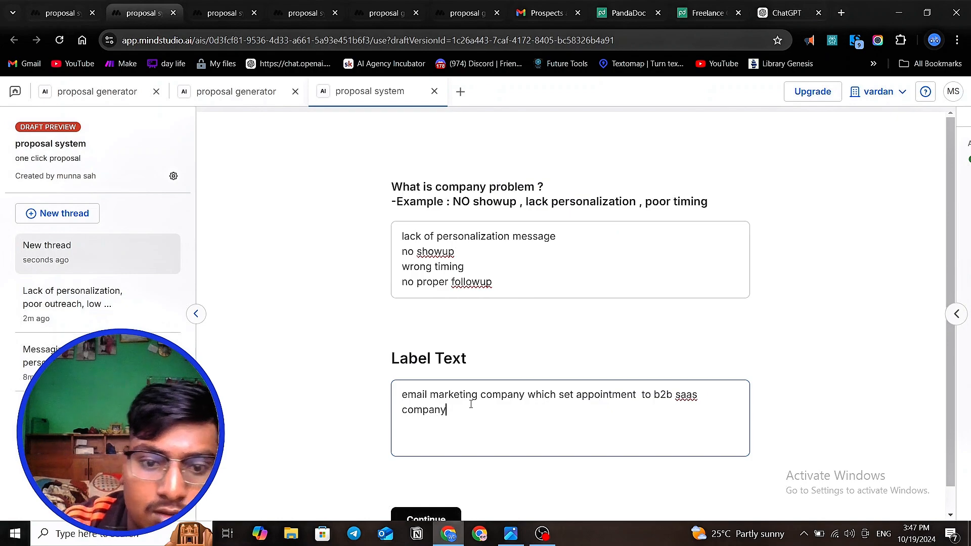
scroll(471, 405, "down", 1)
left_click(426, 493)
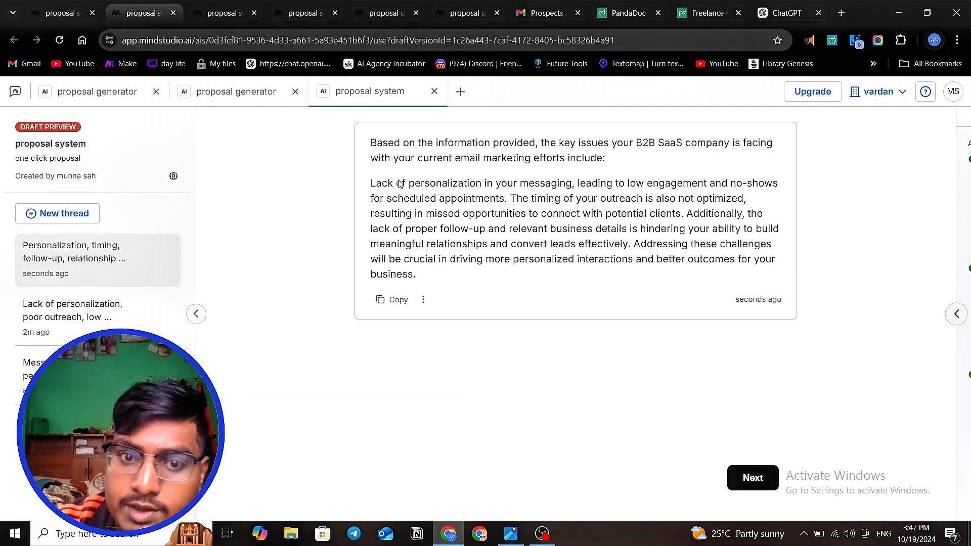
- Review the generated summary's opening sentence, and delete "no adding unnecessary heading" from the Generate text prompt
left_click_drag(616, 169, 362, 149)
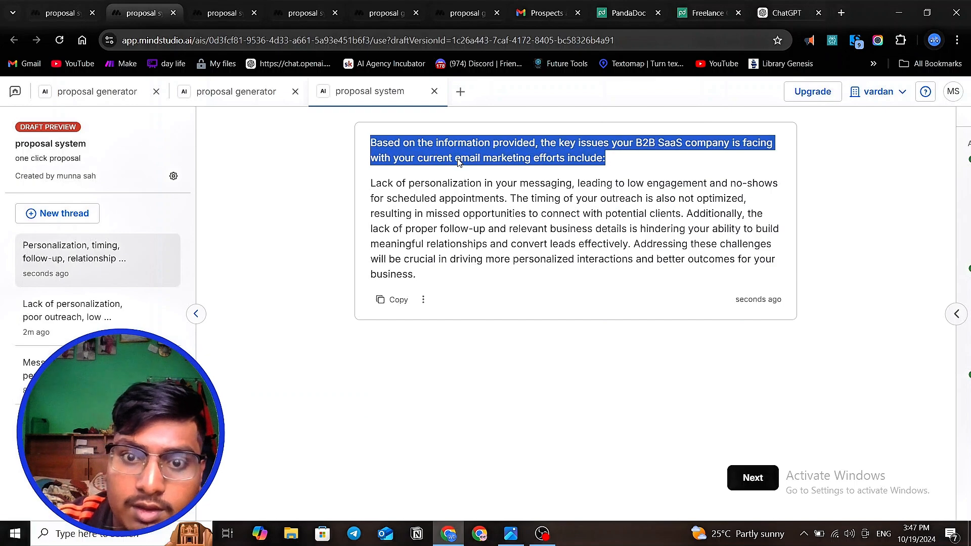
left_click(46, 11)
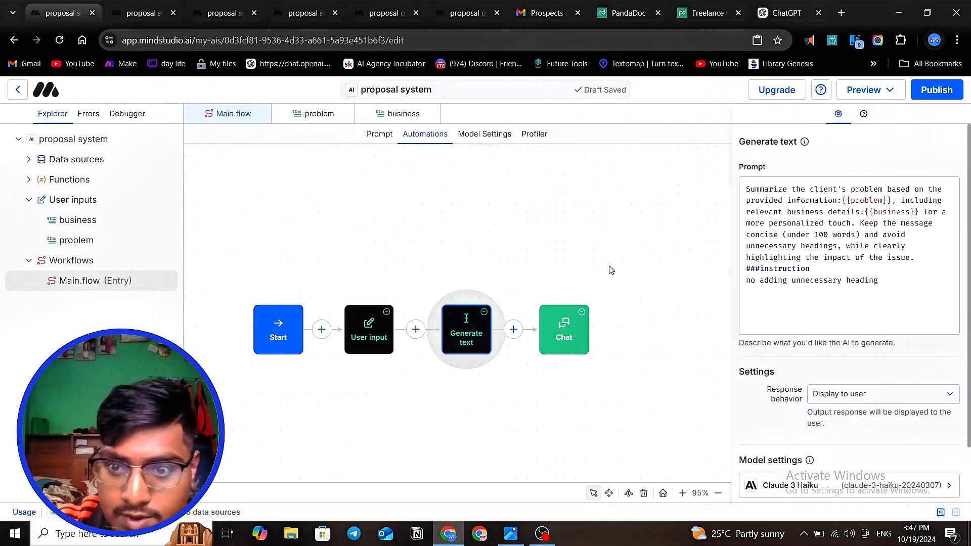
left_click(875, 301)
left_click_drag(886, 290, 732, 279)
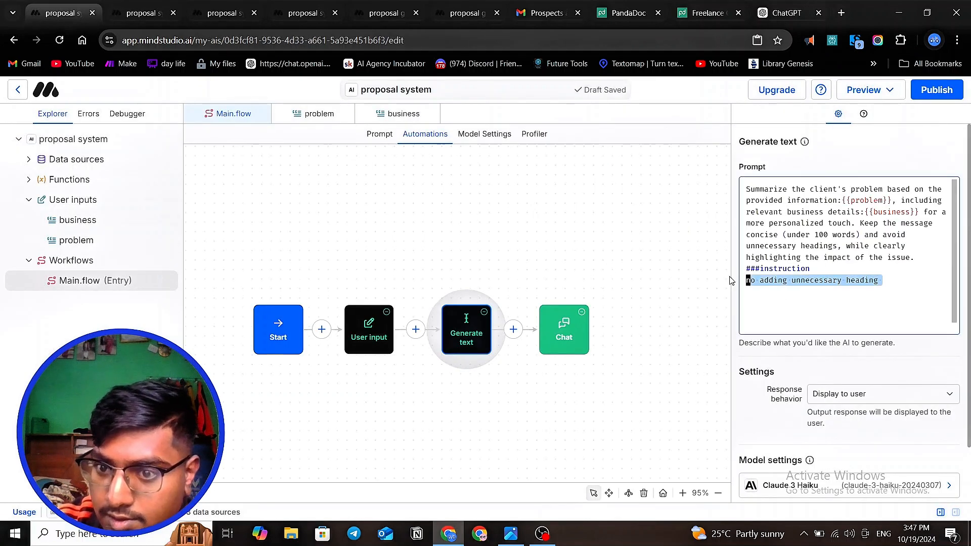
key("BackSpace")
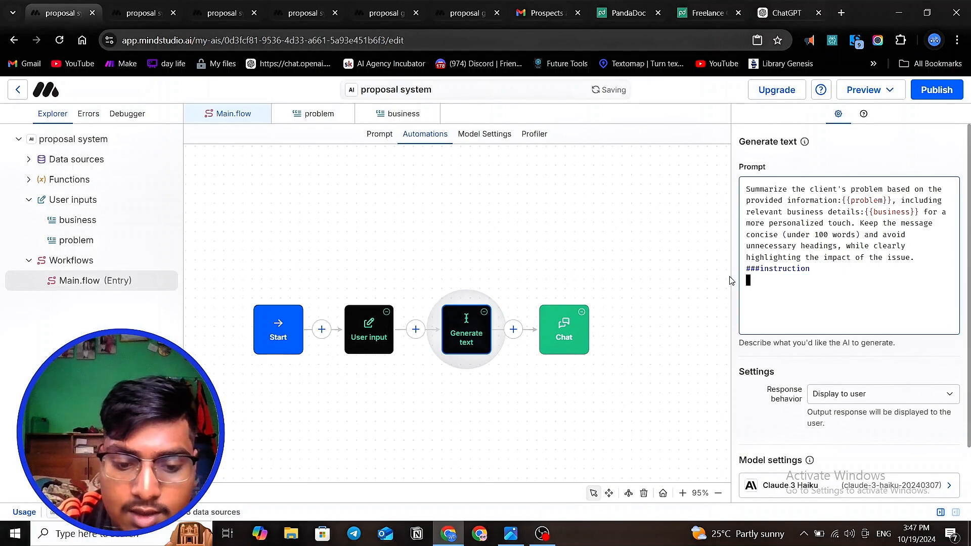
- Write "add heading : base on your conversation in meeting we find this are the problem your company suffuring form" under the prompt's instruction heading
type("add he")
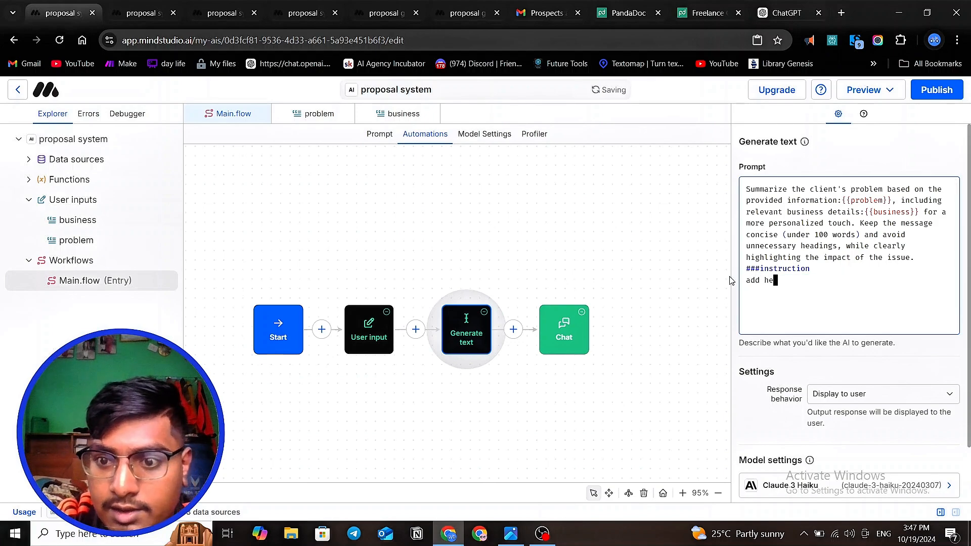
type("ading th")
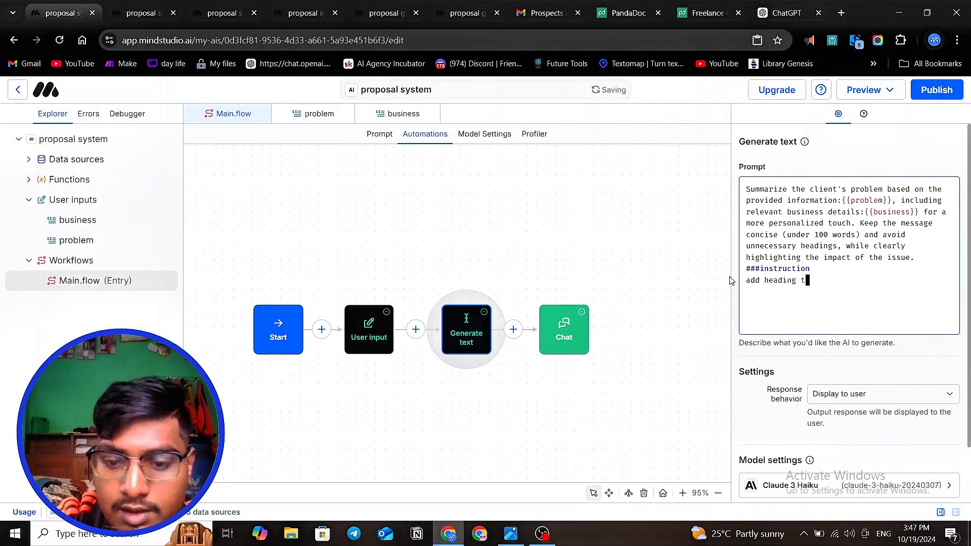
key("BackSpace")
key("BackSpace")
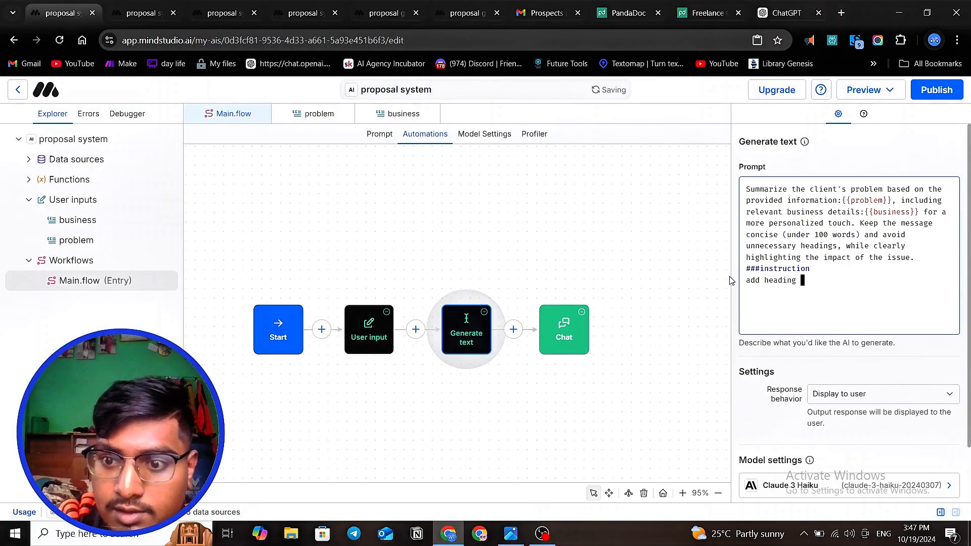
type(": ")
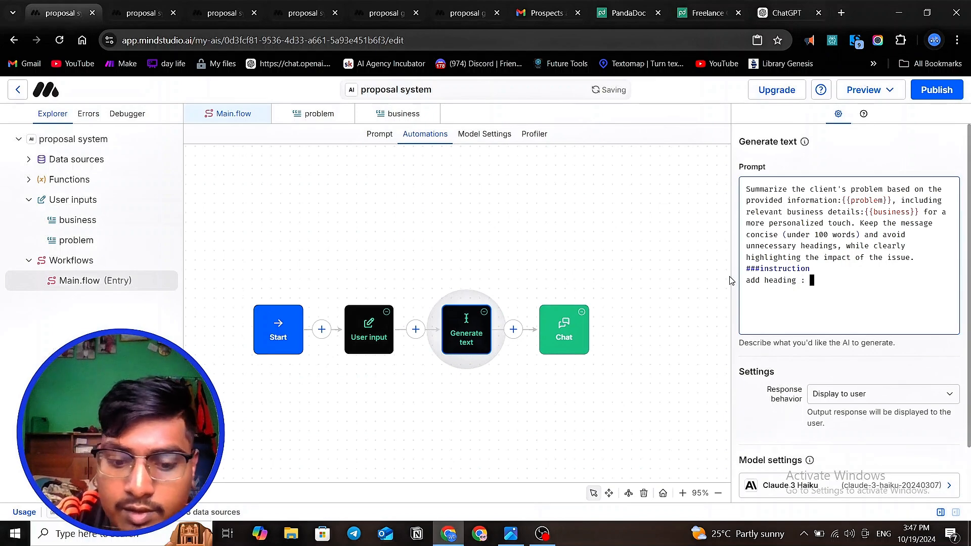
type("base o")
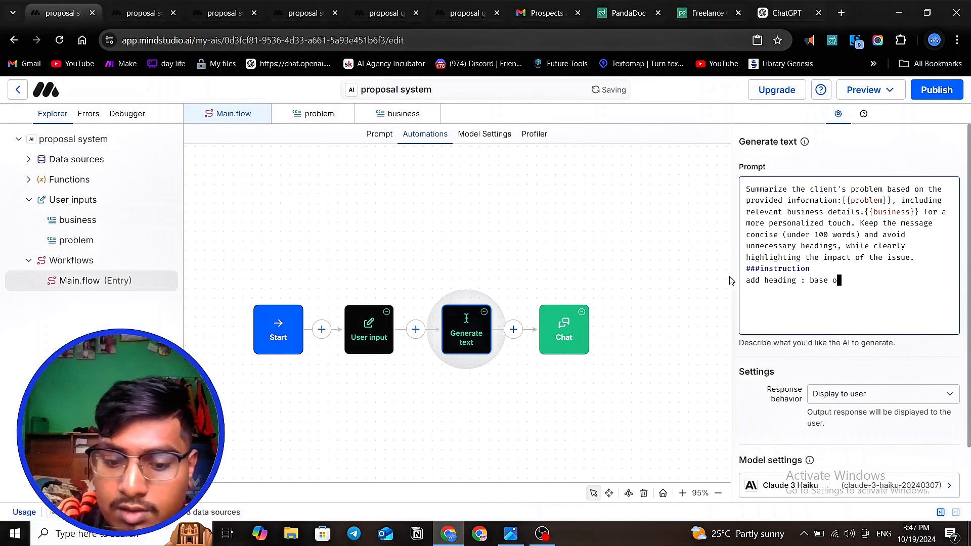
type("n your ")
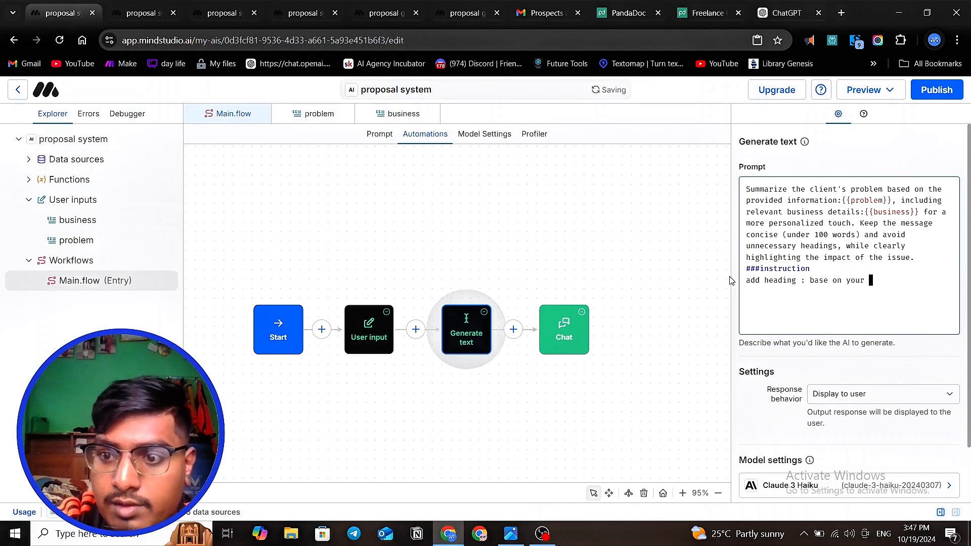
type("conversa")
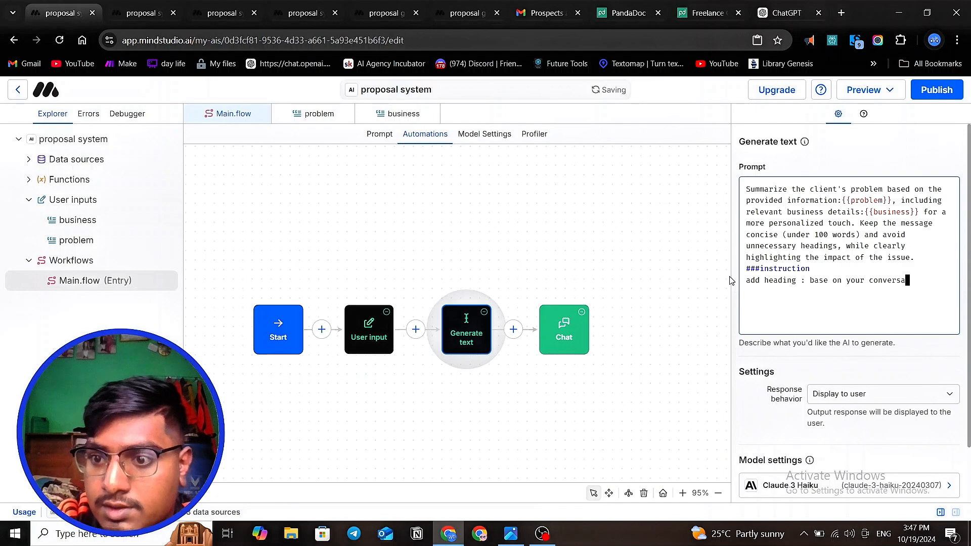
type("tion in me")
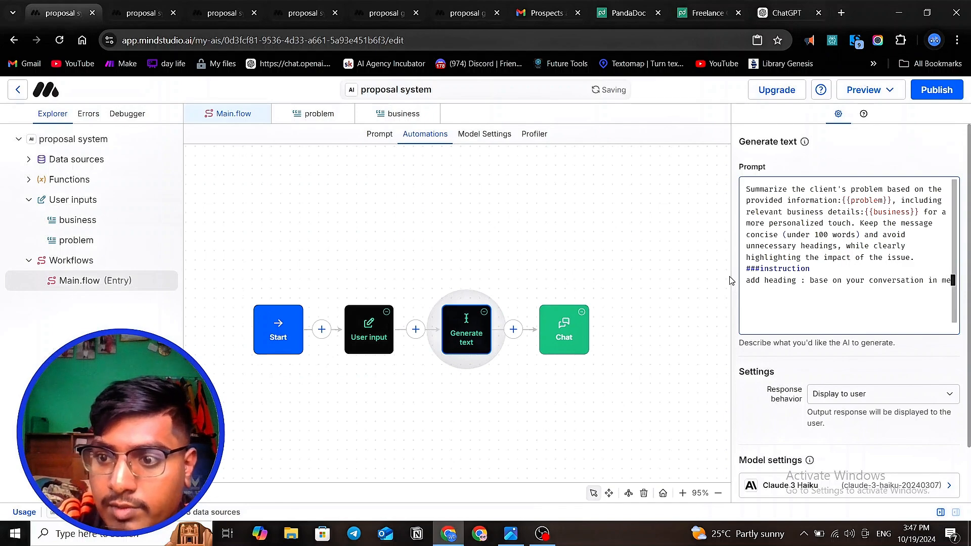
type("eti")
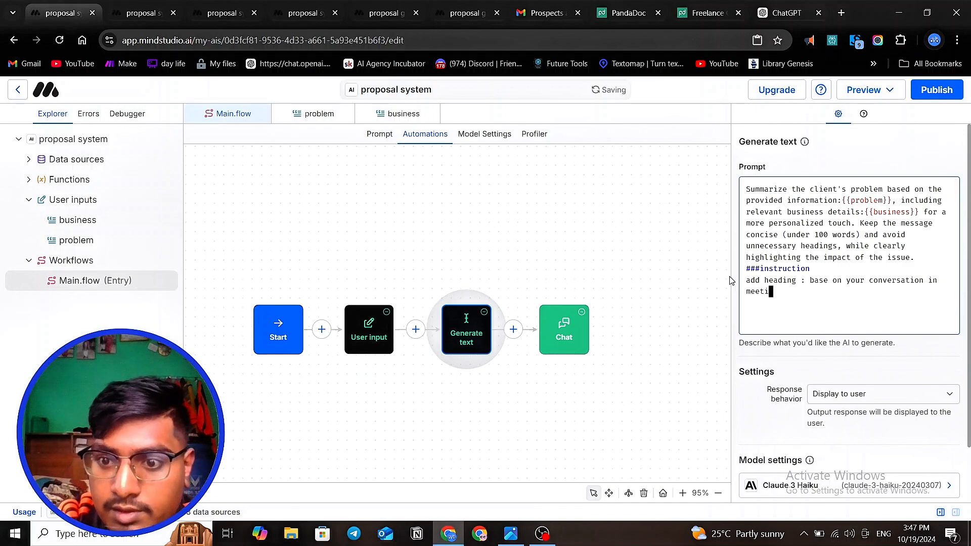
type("ng we ")
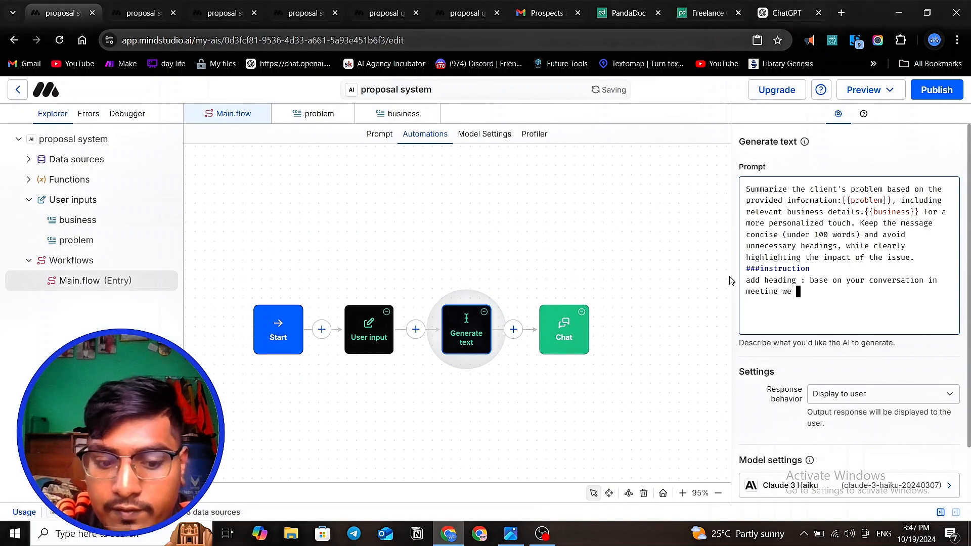
type("find this")
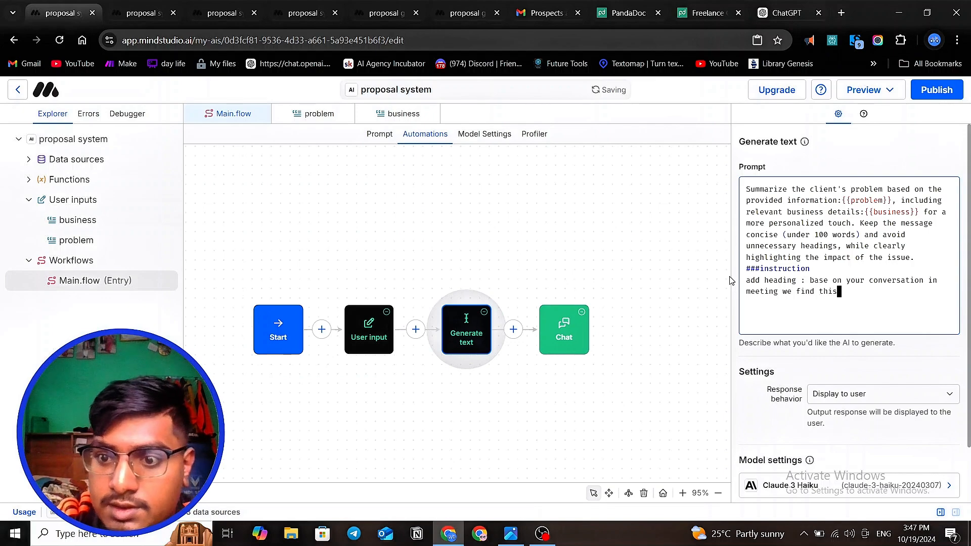
type(" are ")
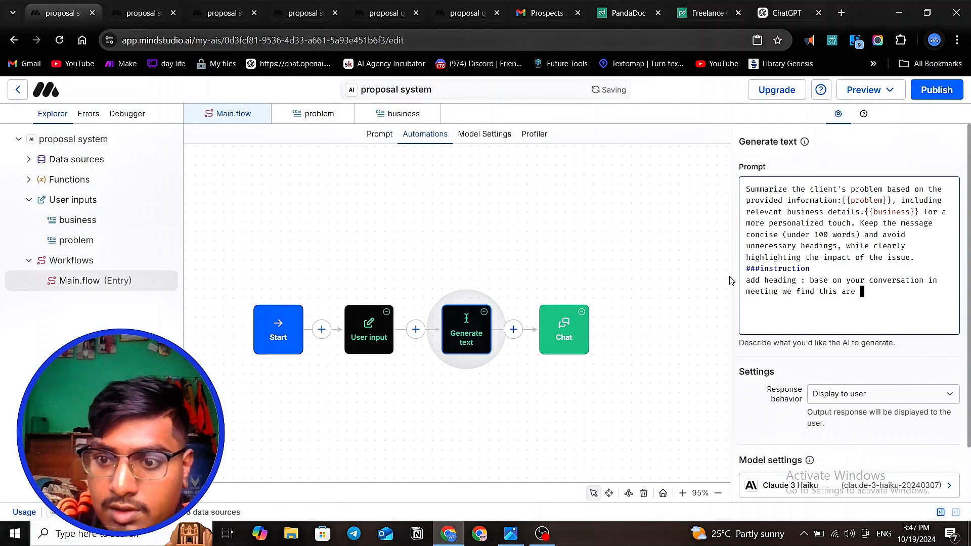
type("th")
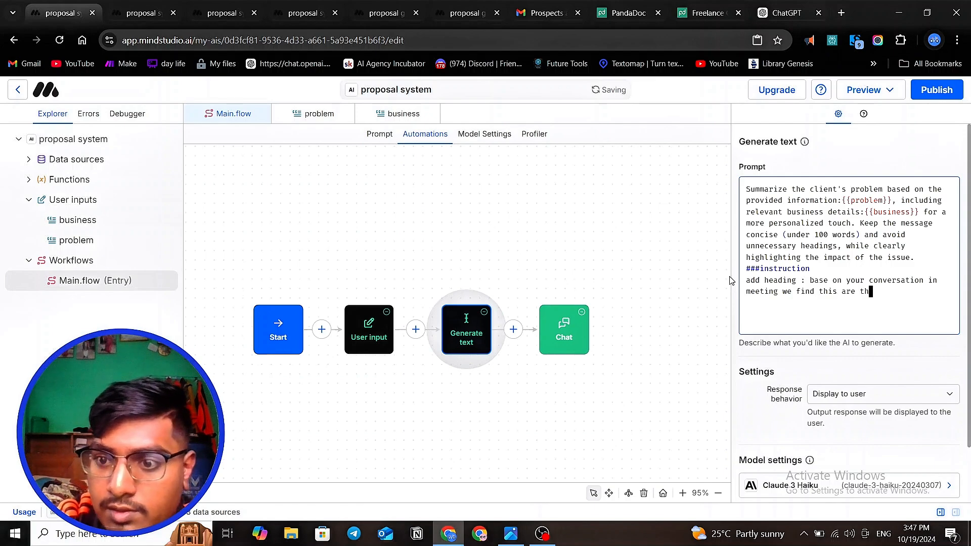
type("e pro")
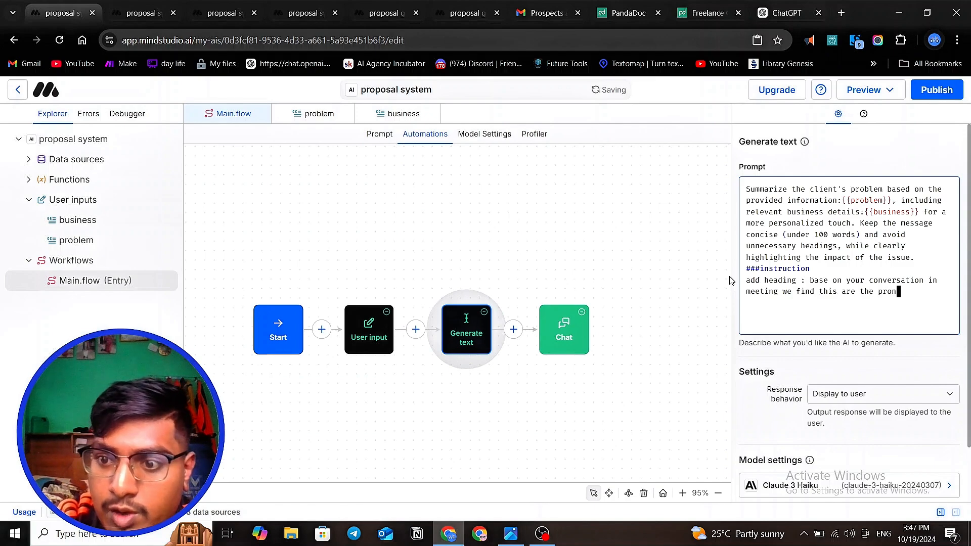
type("blem oy")
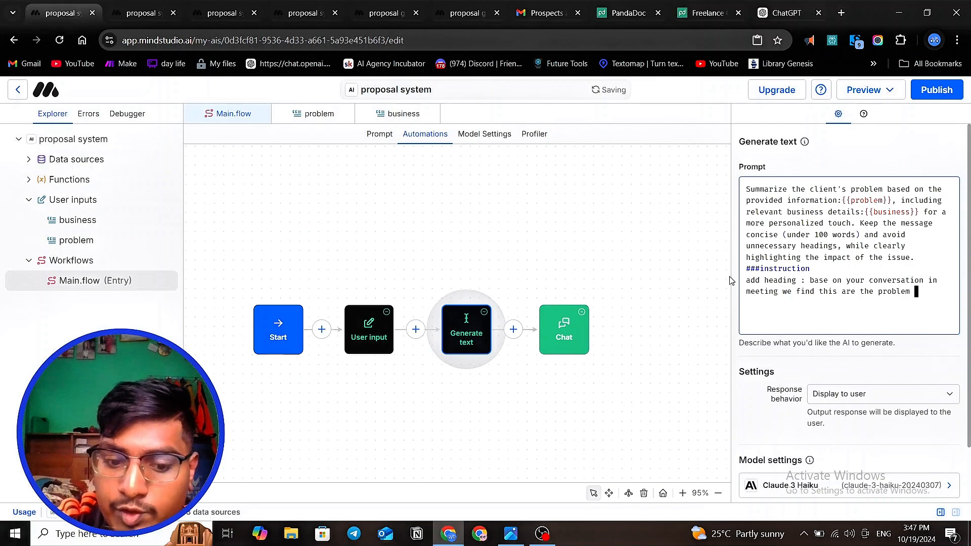
key("BackSpace")
key("BackSpace")
type("you")
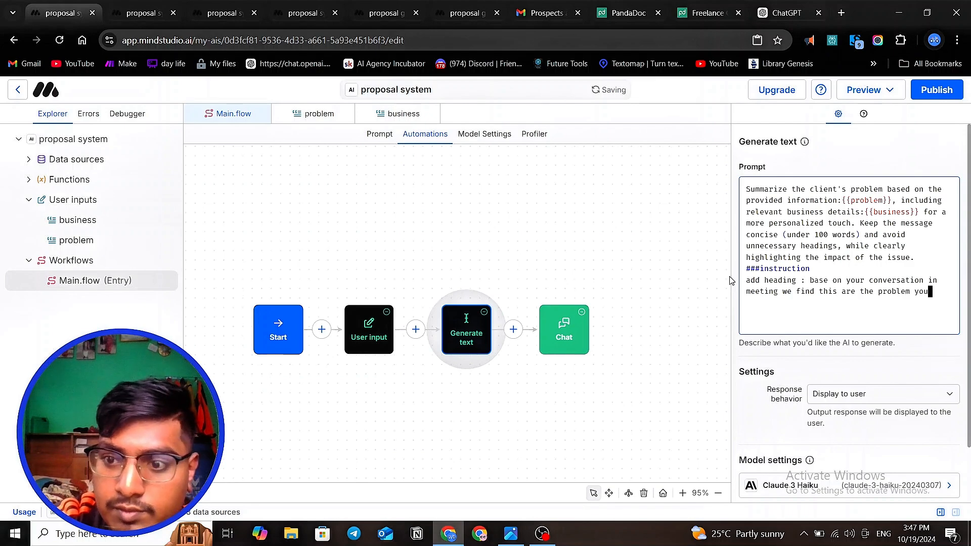
type("r co")
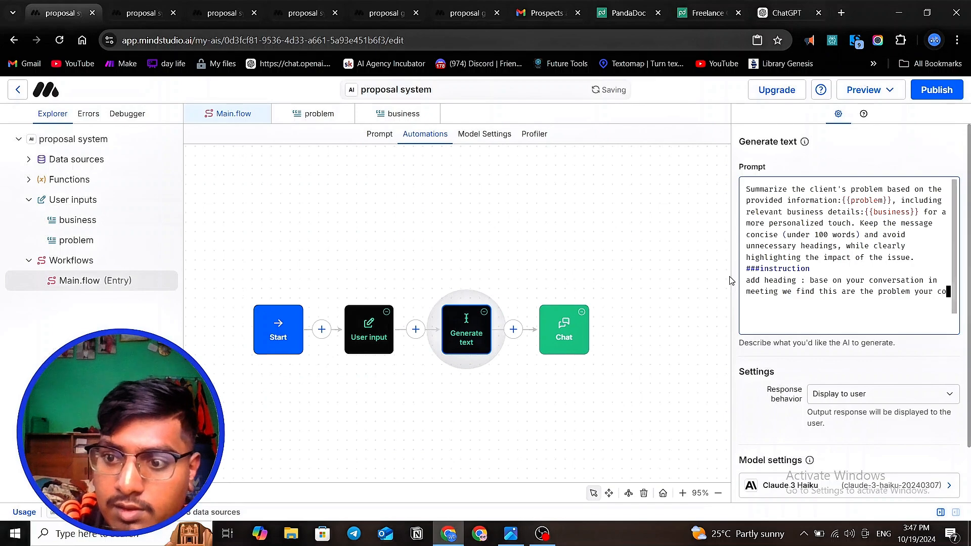
type("mpany su")
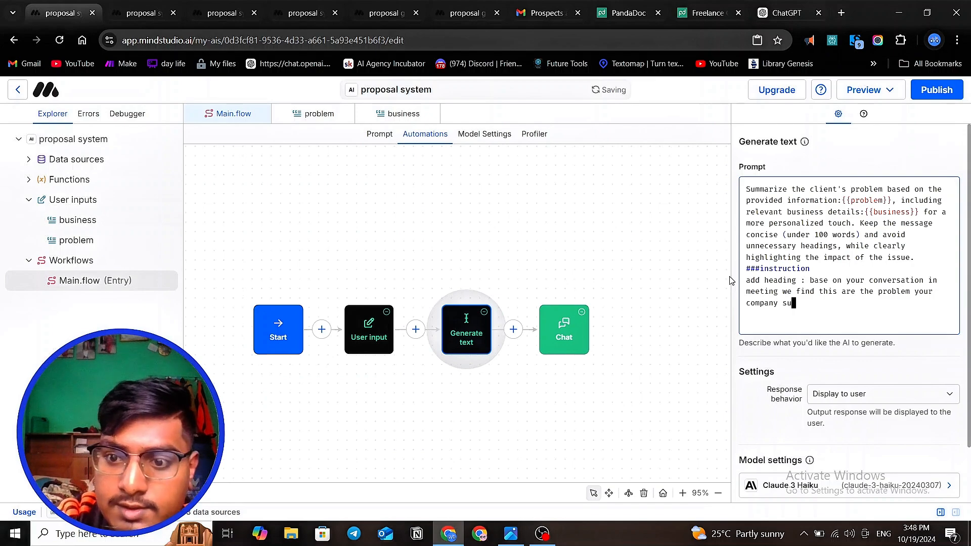
type("ffr")
key("BackSpace")
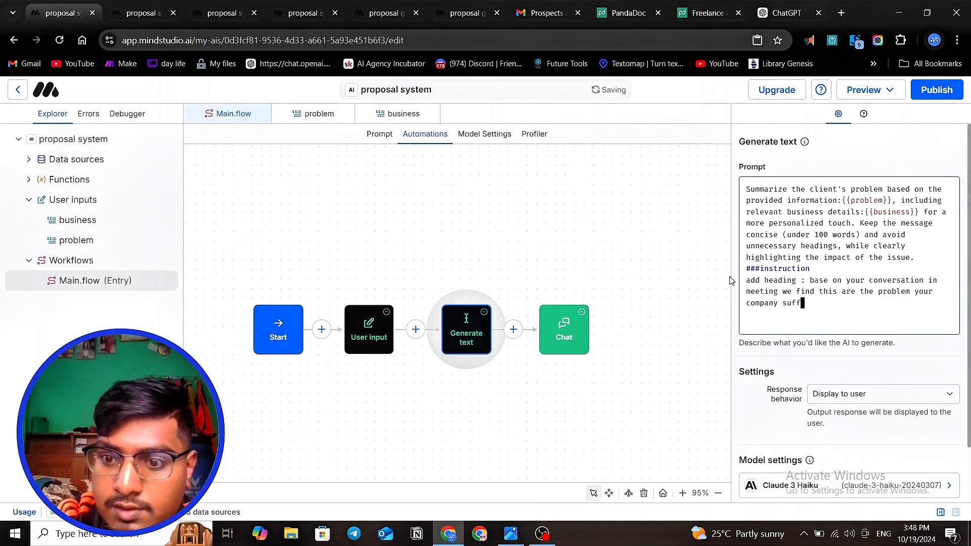
type("uring form")
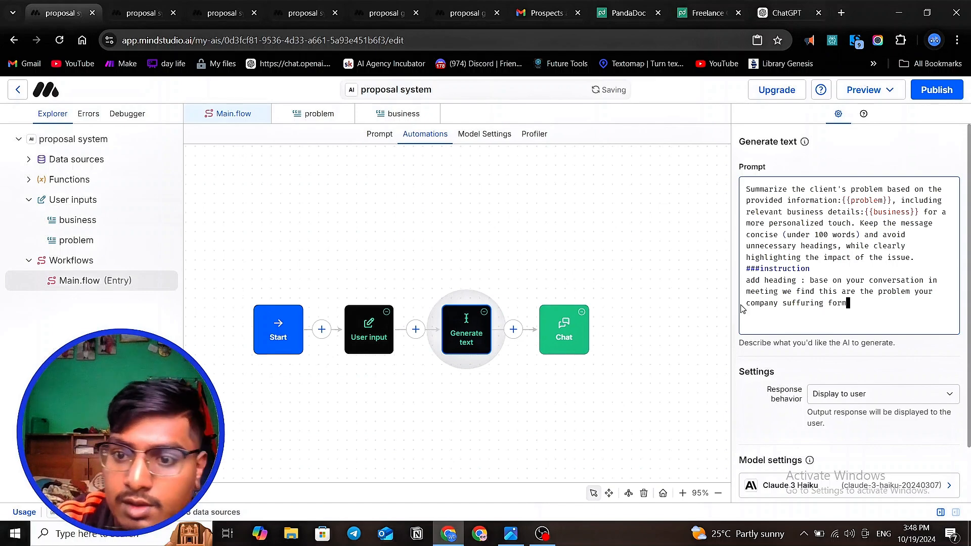
left_click(689, 342)
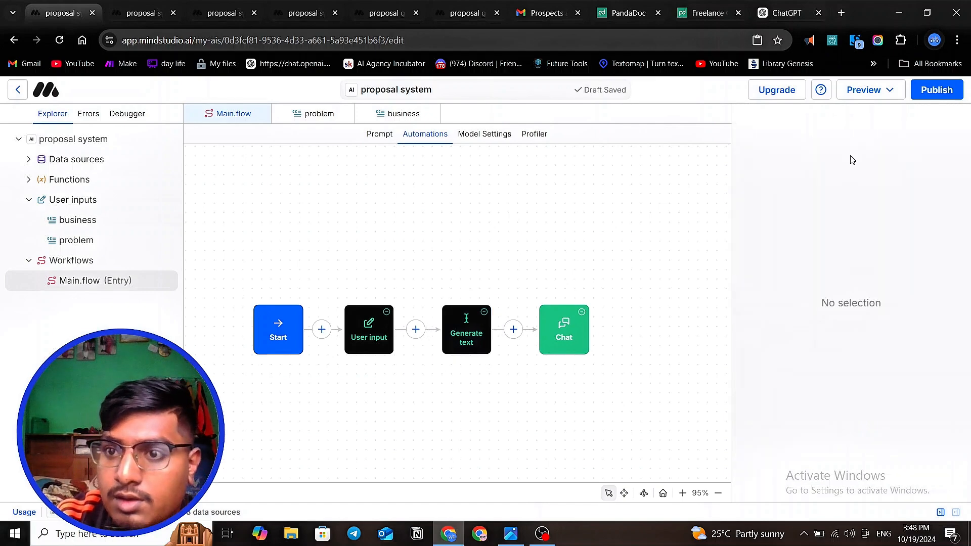
- Open a new draft preview of the proposal system and close the outdated preview beside it
left_click(865, 90)
left_click(864, 120)
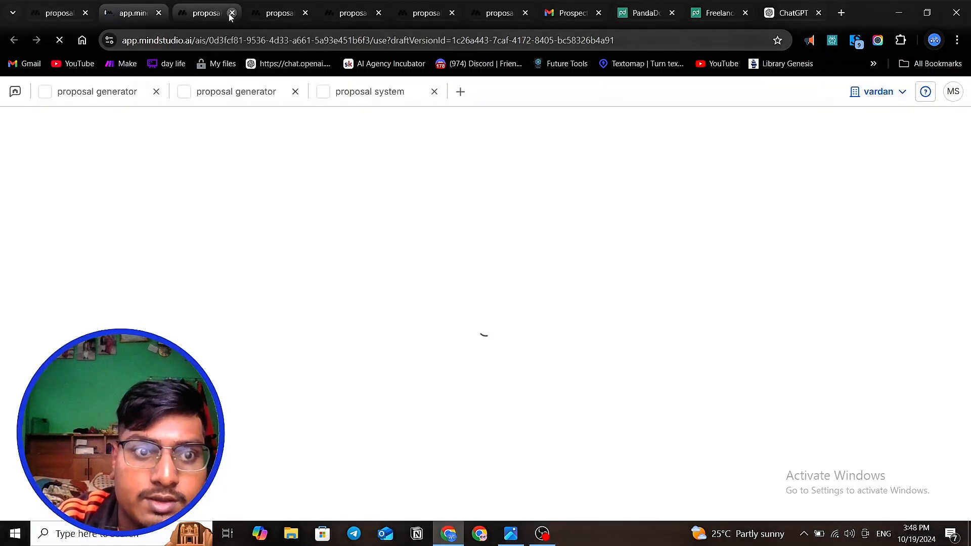
left_click(232, 13)
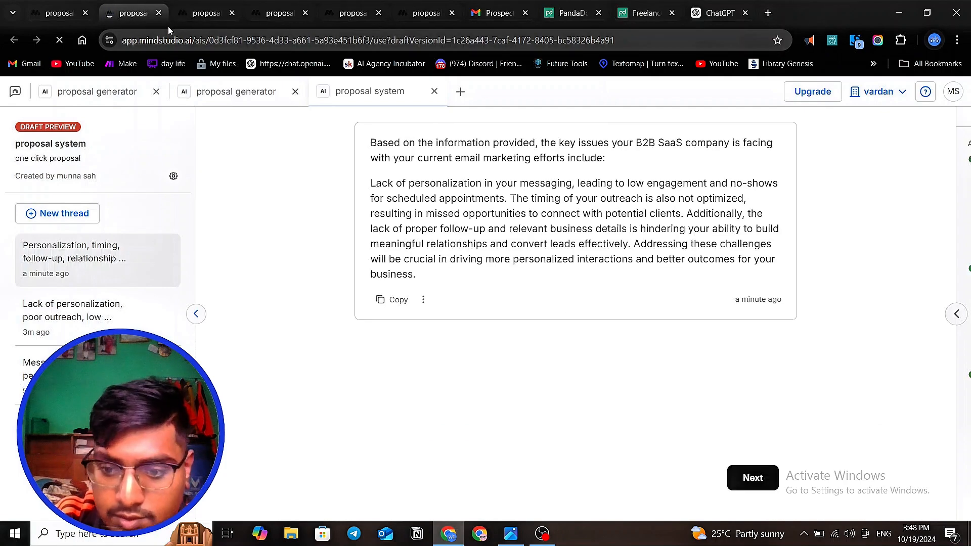
- Copy the four-line company problem answer from the older preview's thread and return to the new draft preview
left_click(191, 15)
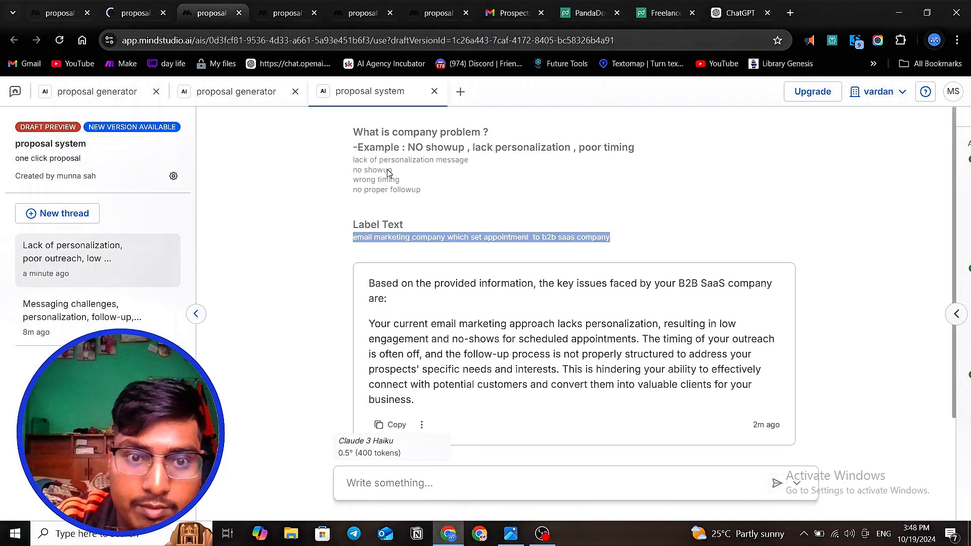
left_click_drag(429, 193, 354, 158)
right_click(367, 170)
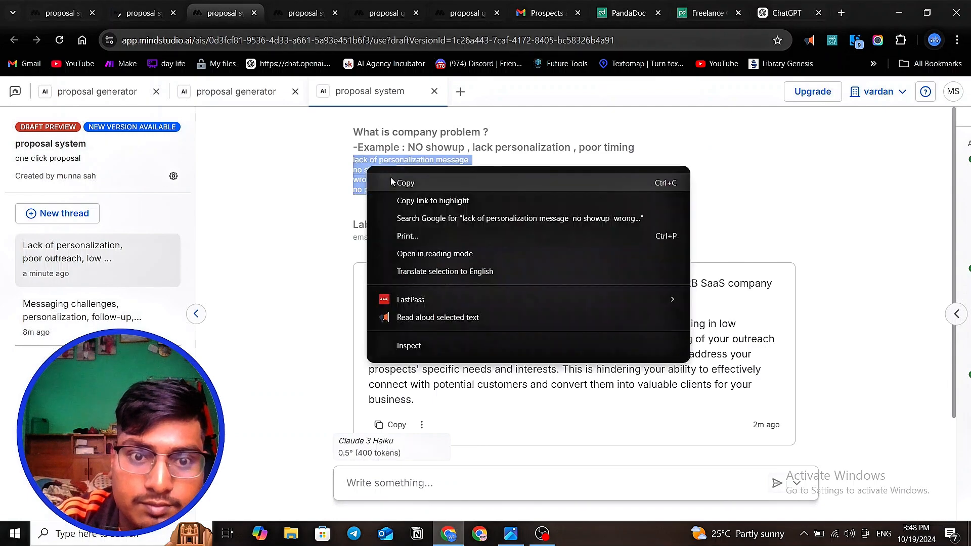
left_click(397, 182)
left_click(129, 15)
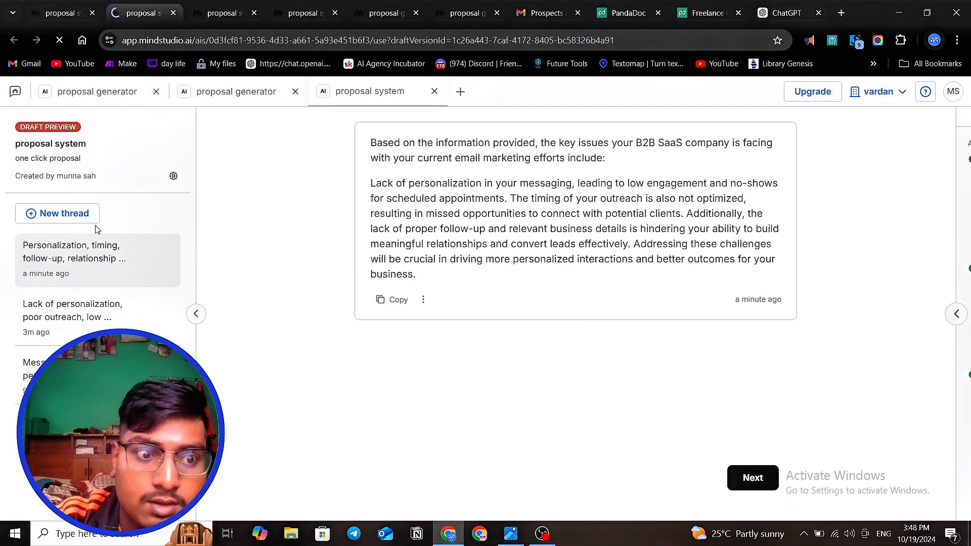
- Start a new thread in the draft preview and paste the copied four-line answer as the company problem
left_click(76, 213)
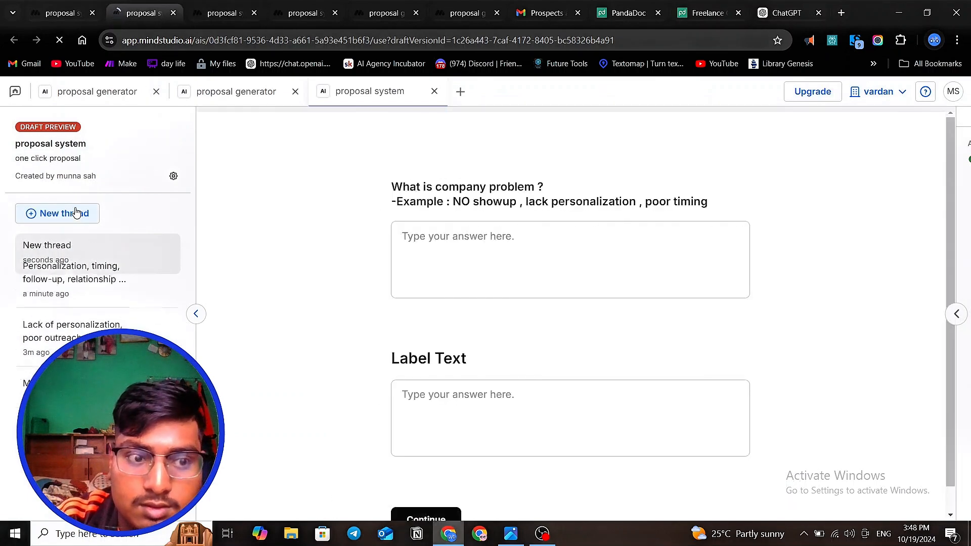
left_click(447, 246)
key("ctrl+v")
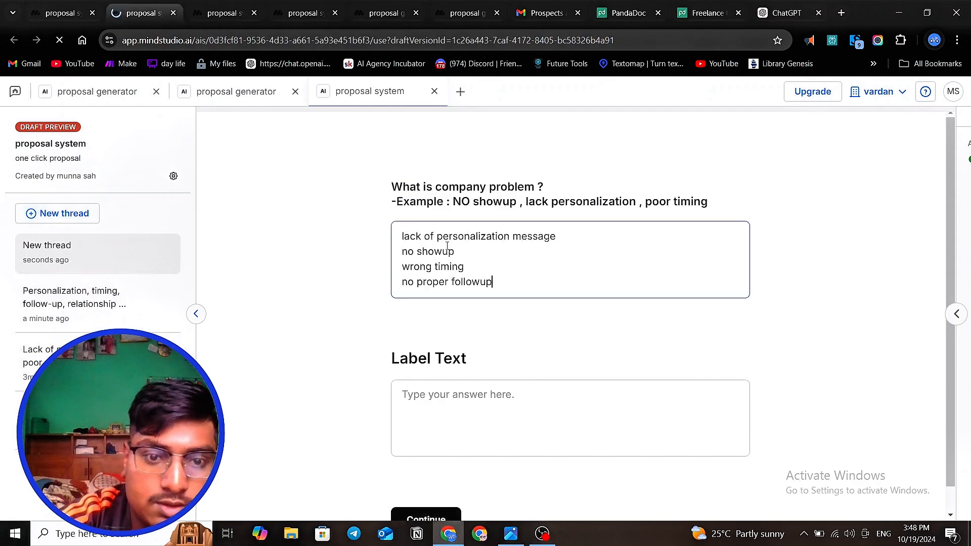
- Copy "email marketing company which set appointment to b2b saas company" from the older preview into the new thread's Label Text answer and submit the form
left_click(225, 22)
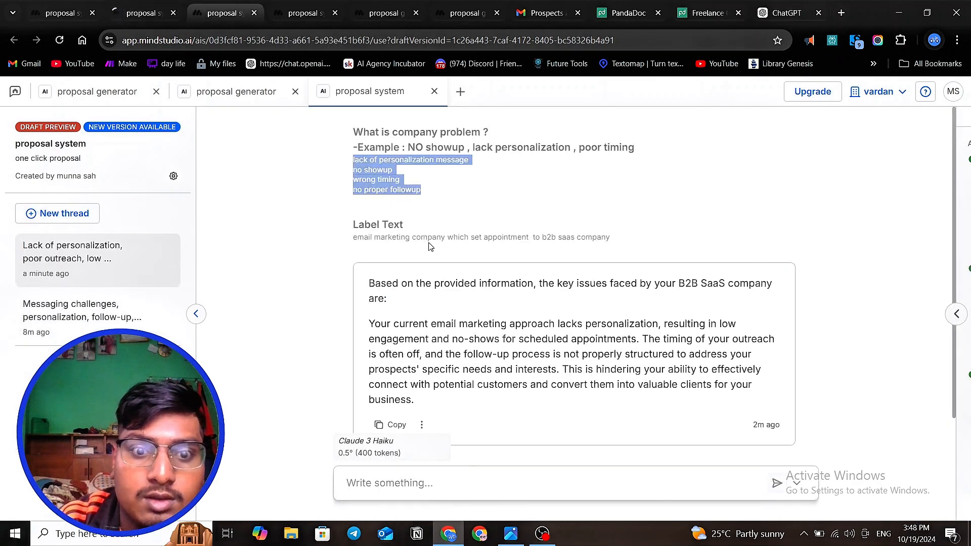
left_click_drag(347, 240, 586, 253)
right_click(609, 239)
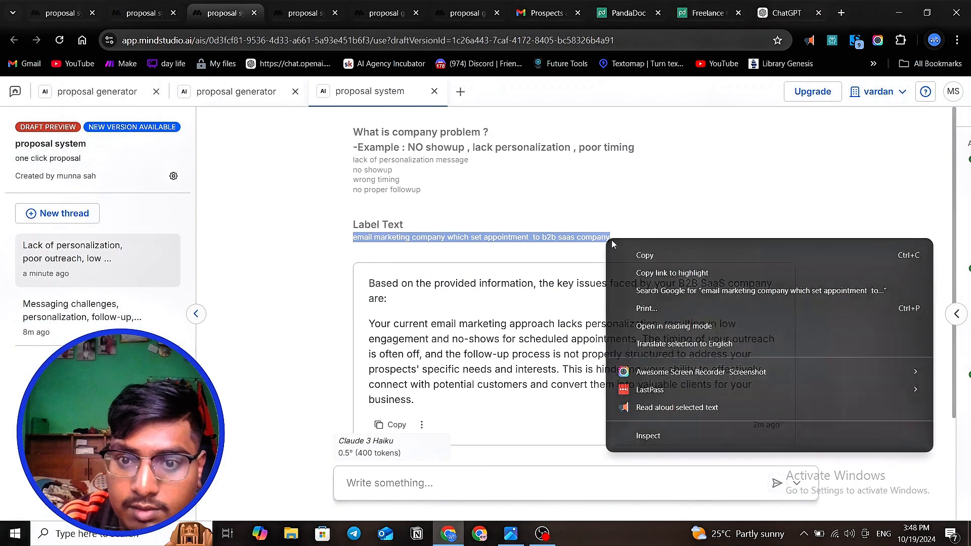
left_click(640, 259)
left_click(148, 16)
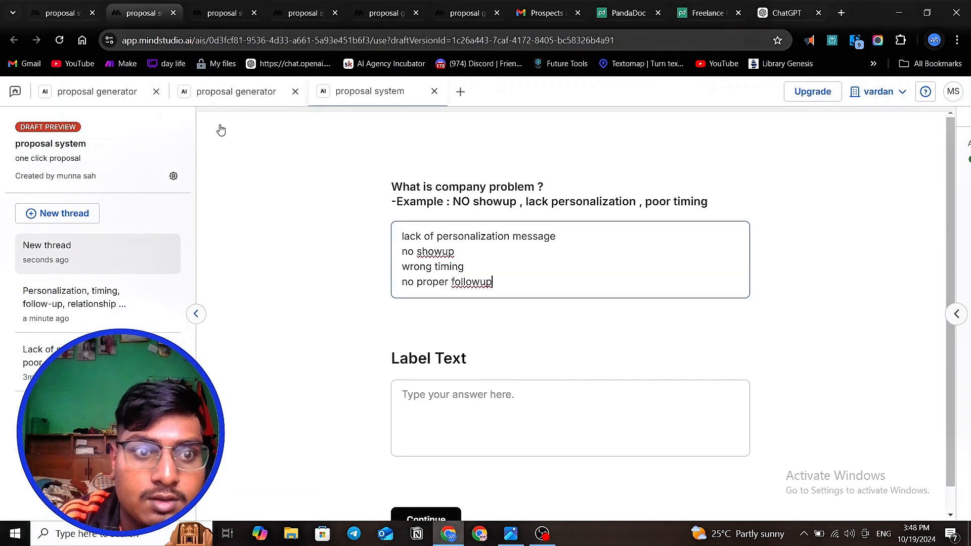
left_click(446, 397)
key("ctrl+v")
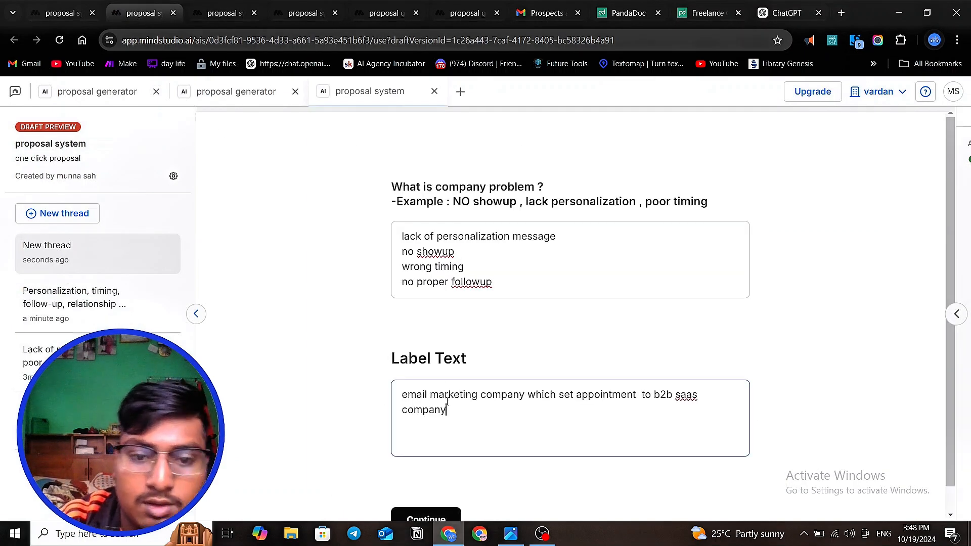
scroll(446, 402, "down", 1)
left_click(436, 490)
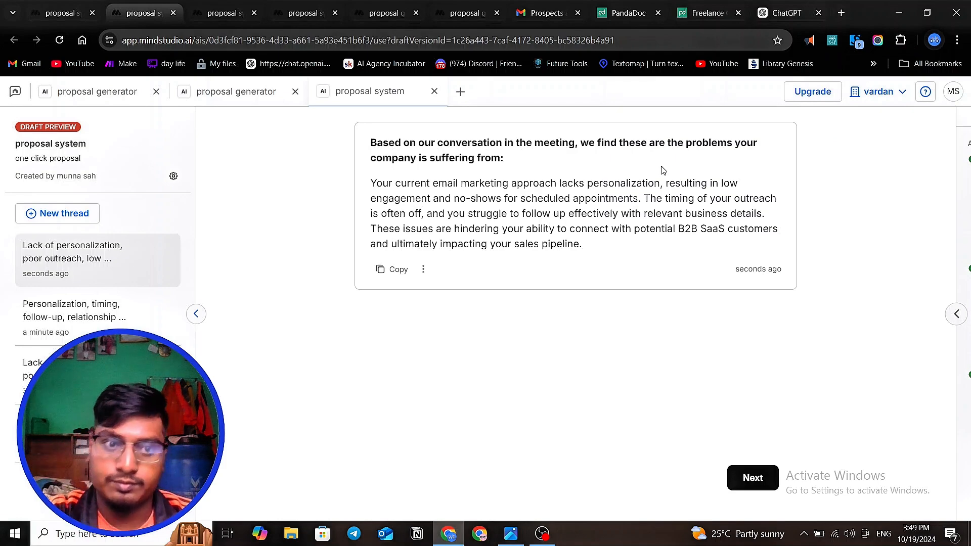
left_click(304, 12)
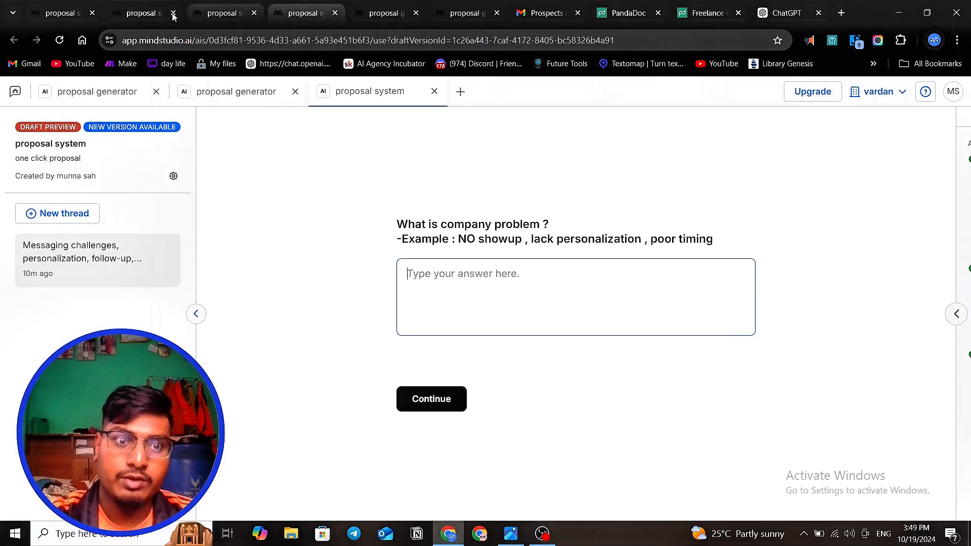
left_click(173, 16)
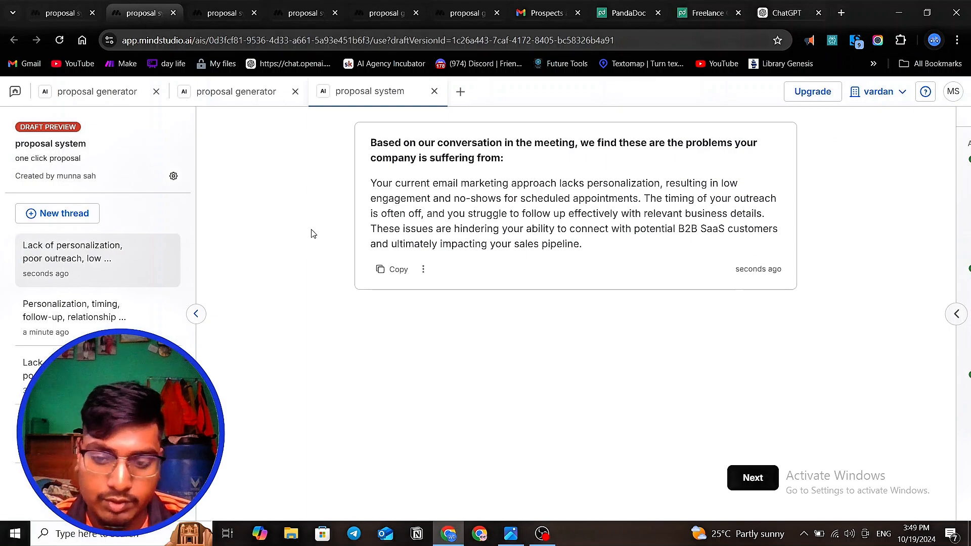
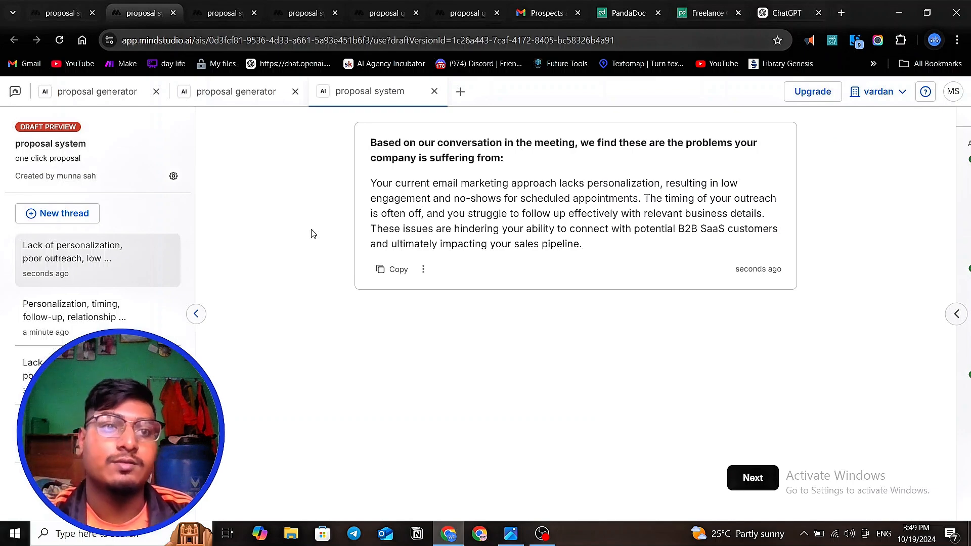
- Compare the generated problem summaries in the older and new draft previews of the proposal system
left_click(219, 16)
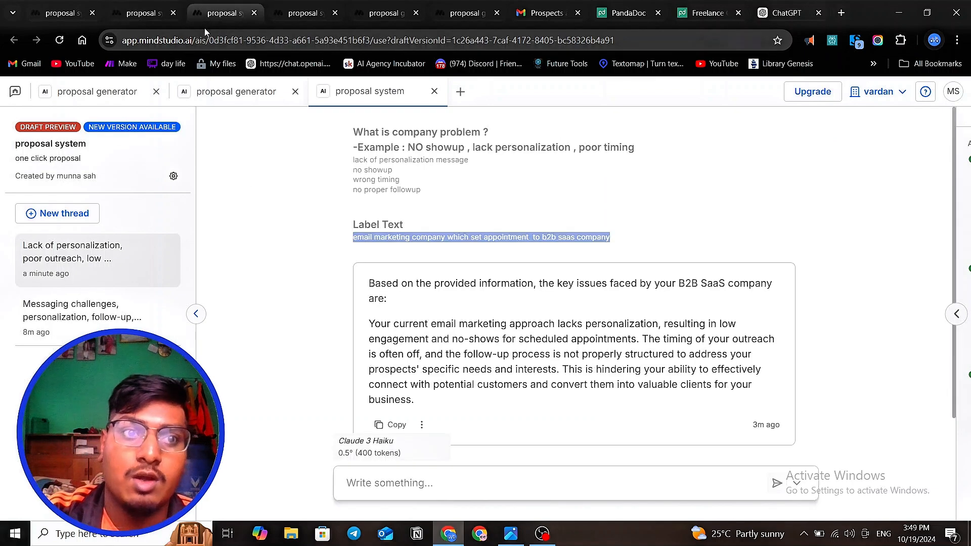
left_click(144, 10)
left_click_drag(364, 143, 590, 251)
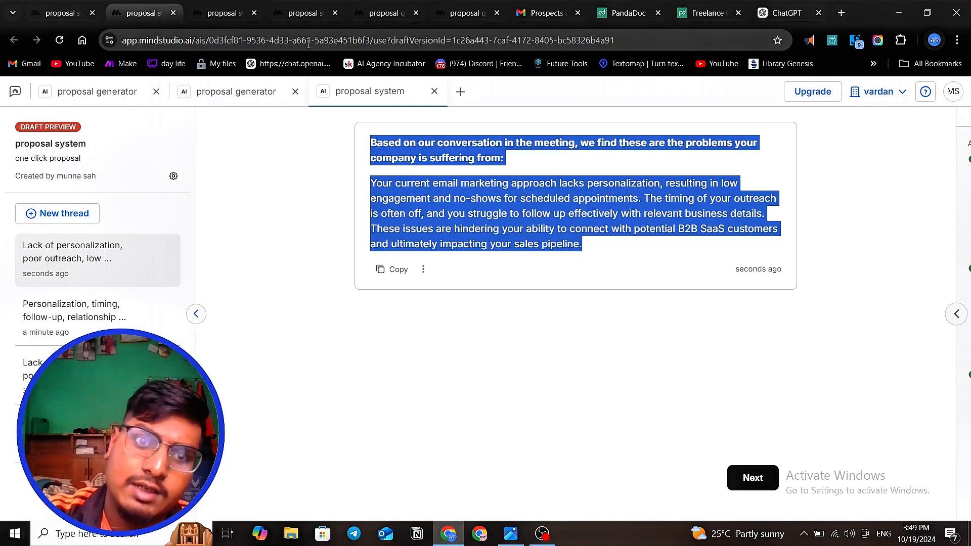
- Switch to the proposal generator project and review its chain of solution, problem statement and goal blocks
left_click(304, 12)
left_click(385, 12)
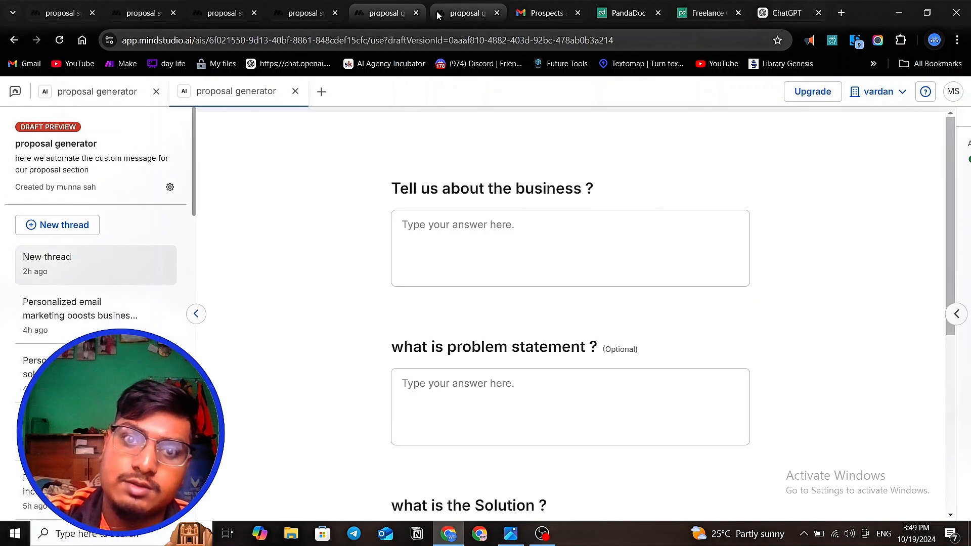
left_click(463, 12)
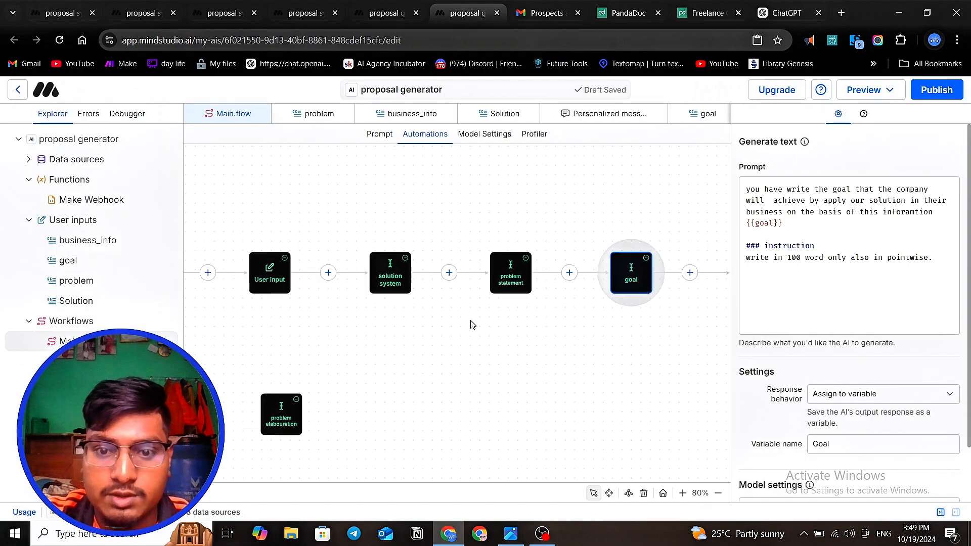
scroll(470, 324, "up", 1)
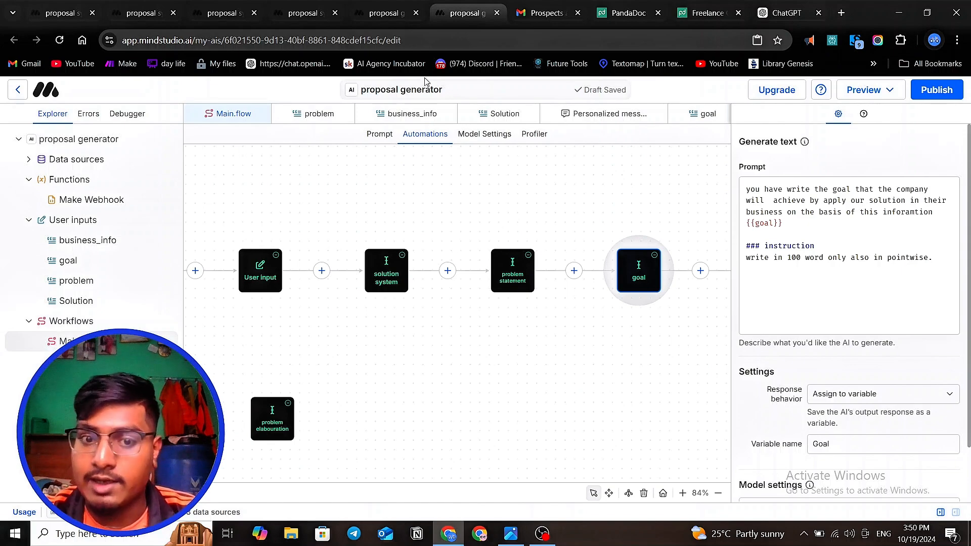
left_click(625, 323)
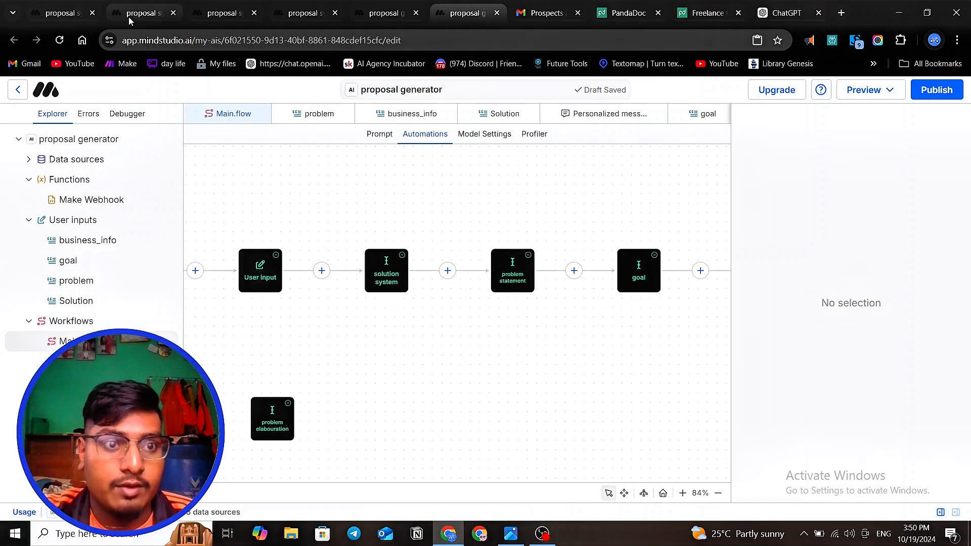
- Review the proposal system flow and its previews, and check the goal block's prompt in the proposal generator
left_click(71, 12)
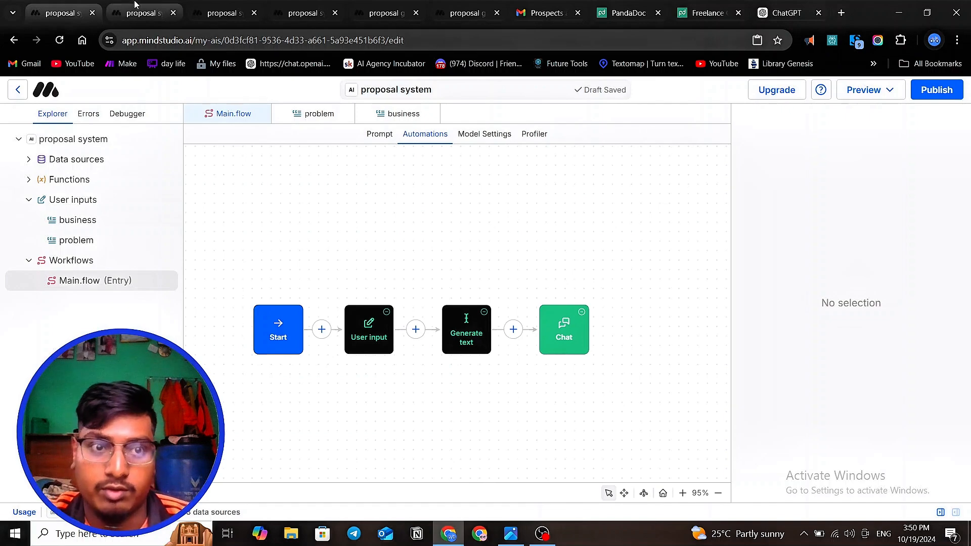
left_click(145, 13)
left_click(214, 13)
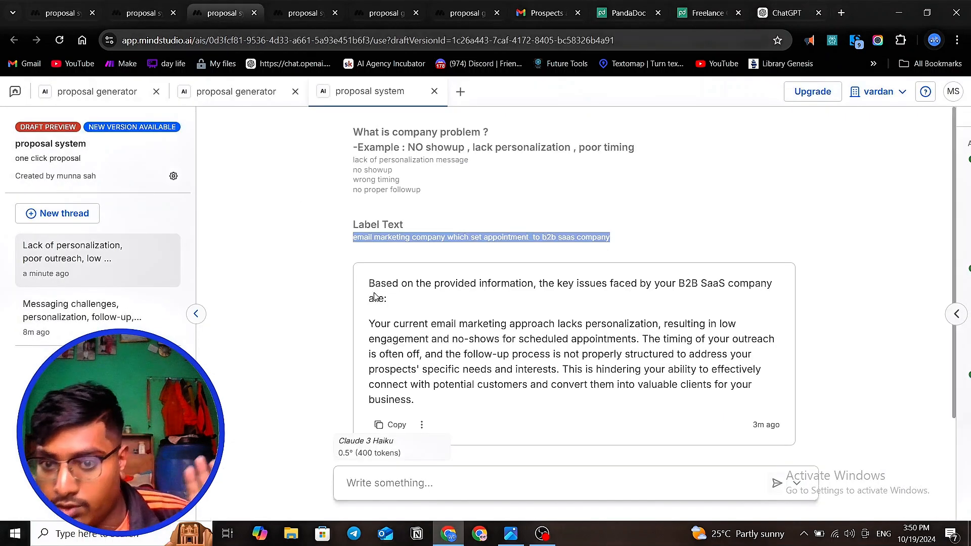
scroll(426, 338, "down", 2)
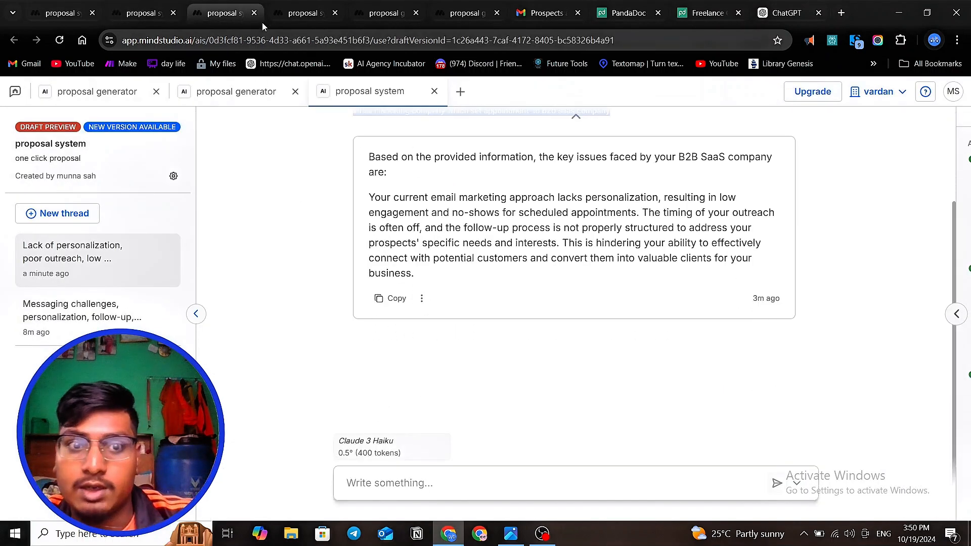
left_click(303, 13)
left_click(390, 17)
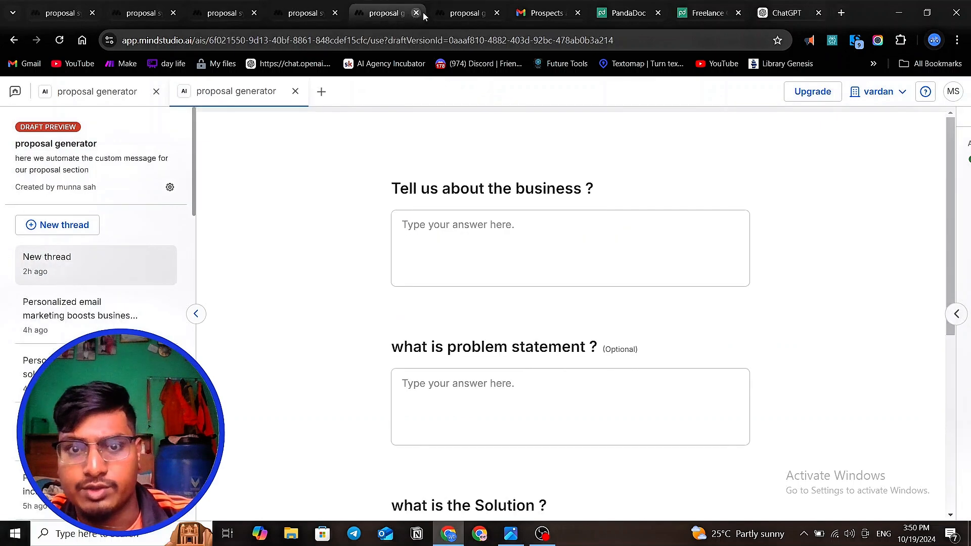
left_click(453, 19)
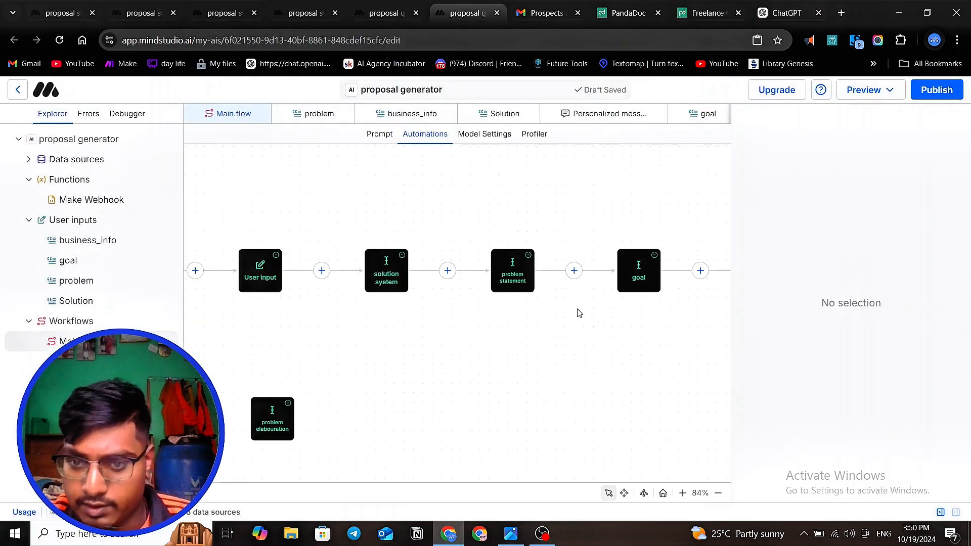
left_click(639, 271)
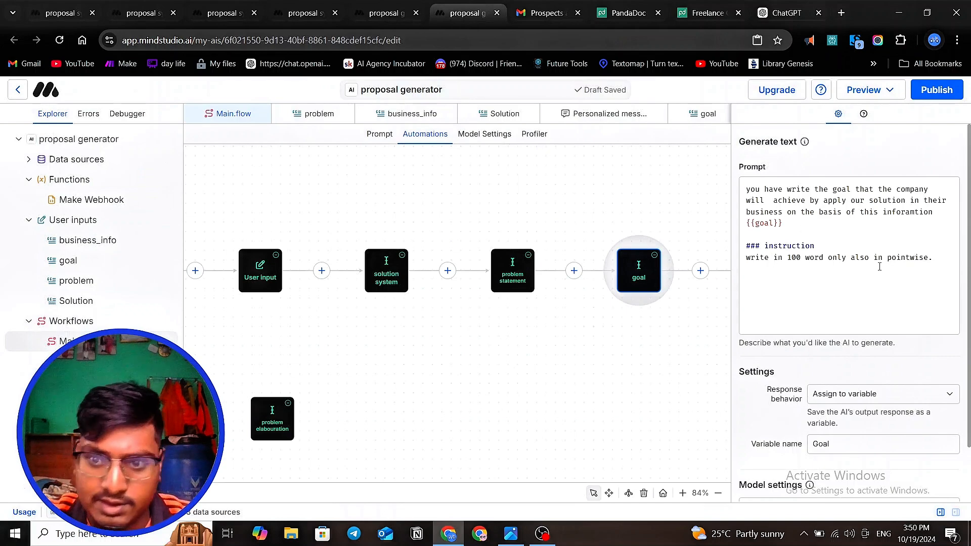
left_click(627, 365)
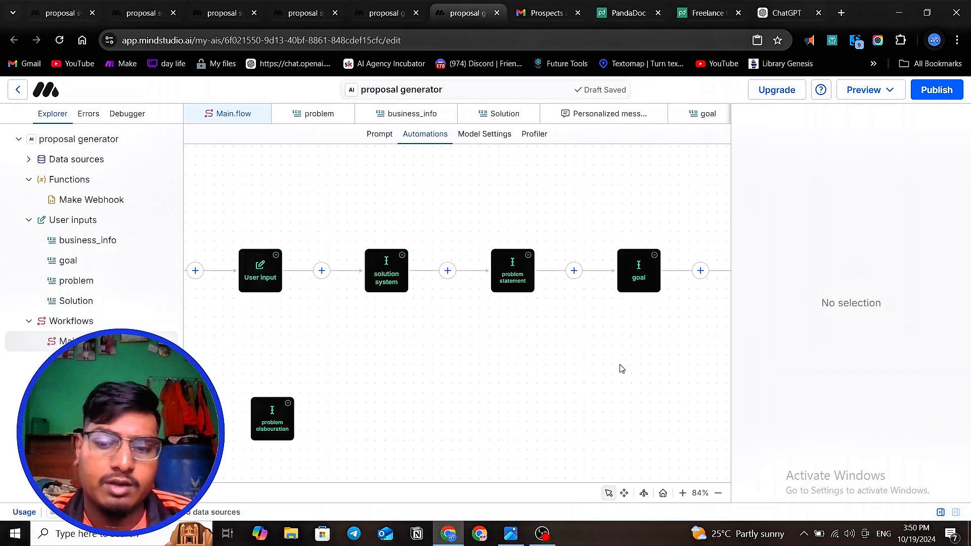
- Rename the Generate text block in the proposal system flow as "problem"
left_click(60, 13)
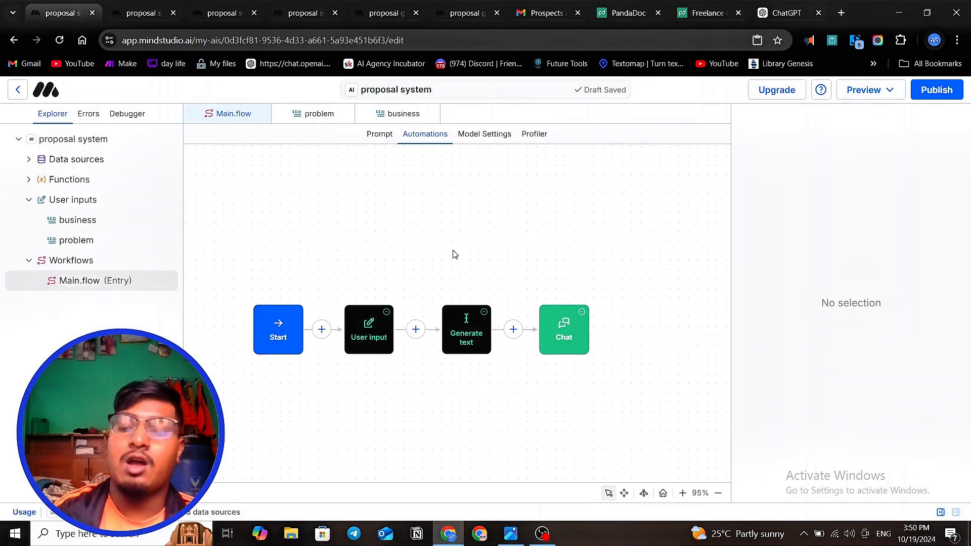
right_click(468, 349)
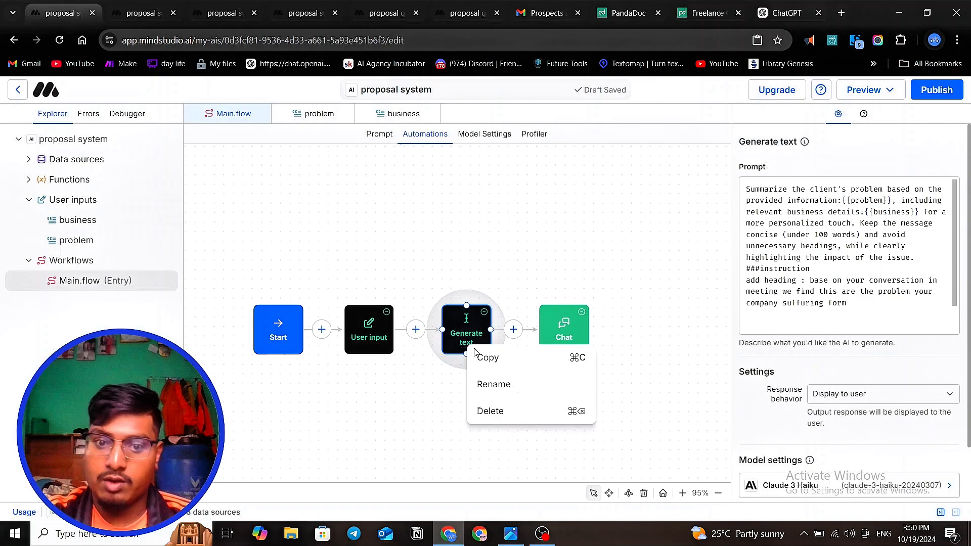
left_click(498, 390)
type("pro")
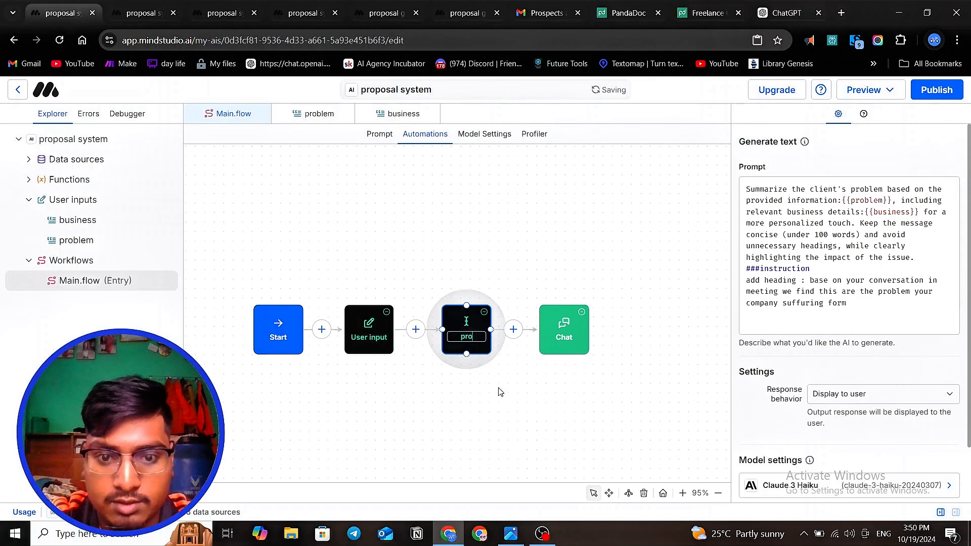
type("bel m")
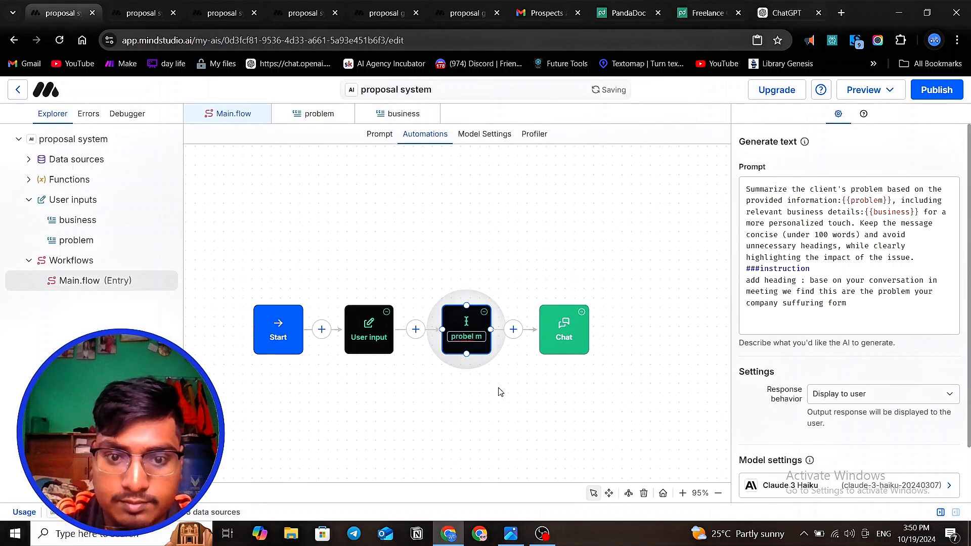
key("BackSpace")
key("BackSpace")
key("BackSpace")
key("BackSpace")
type("lem")
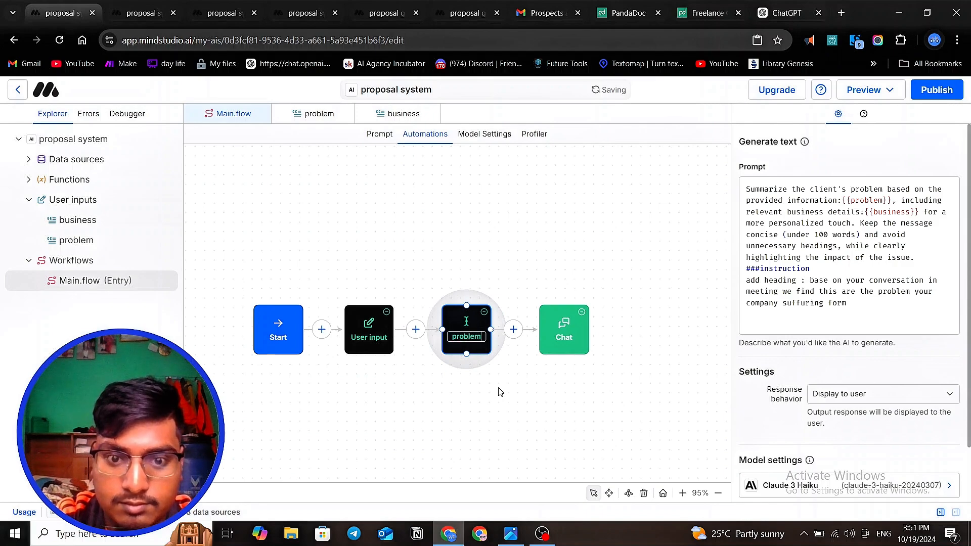
left_click(516, 423)
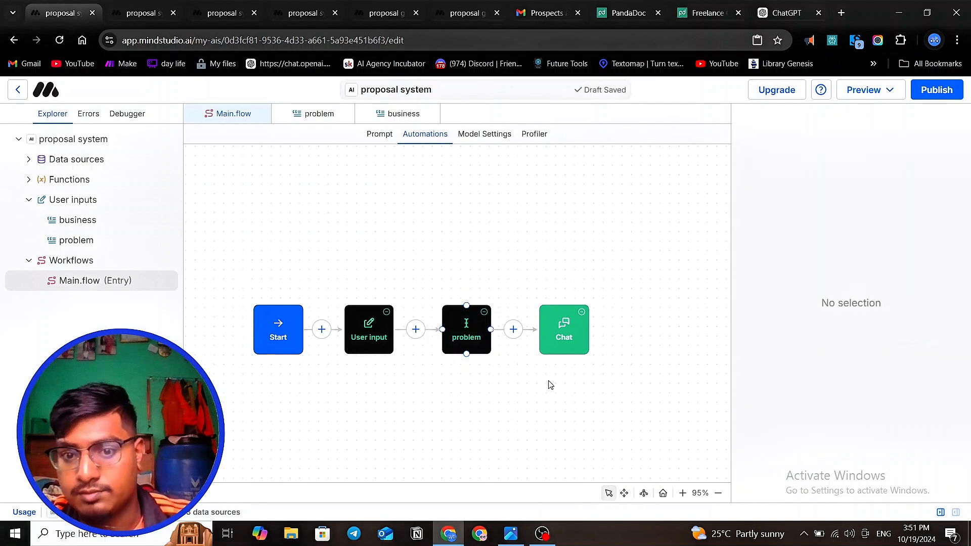
- Move the Chat block farther from the problem block and insert a Run function block between them
left_click(571, 327)
left_click_drag(591, 332, 625, 340)
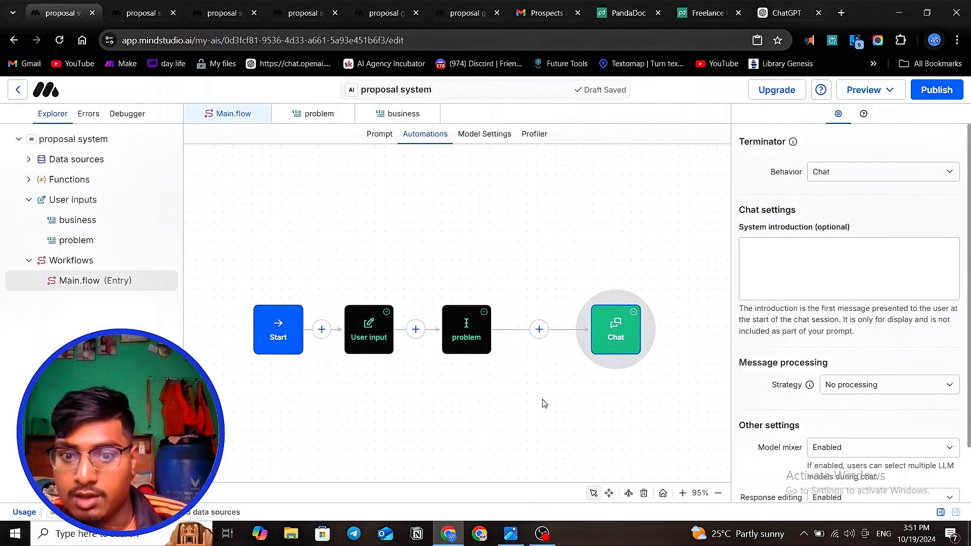
left_click(539, 332)
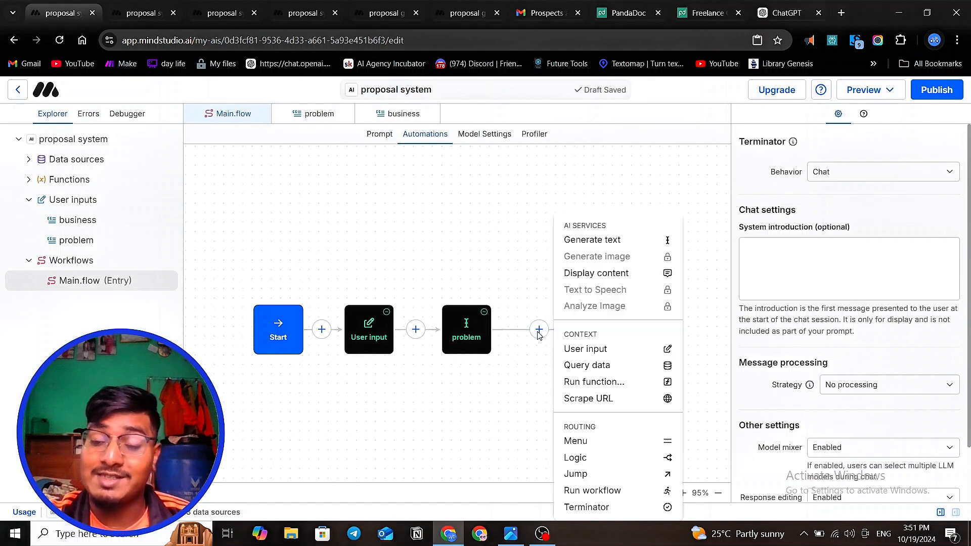
left_click(594, 383)
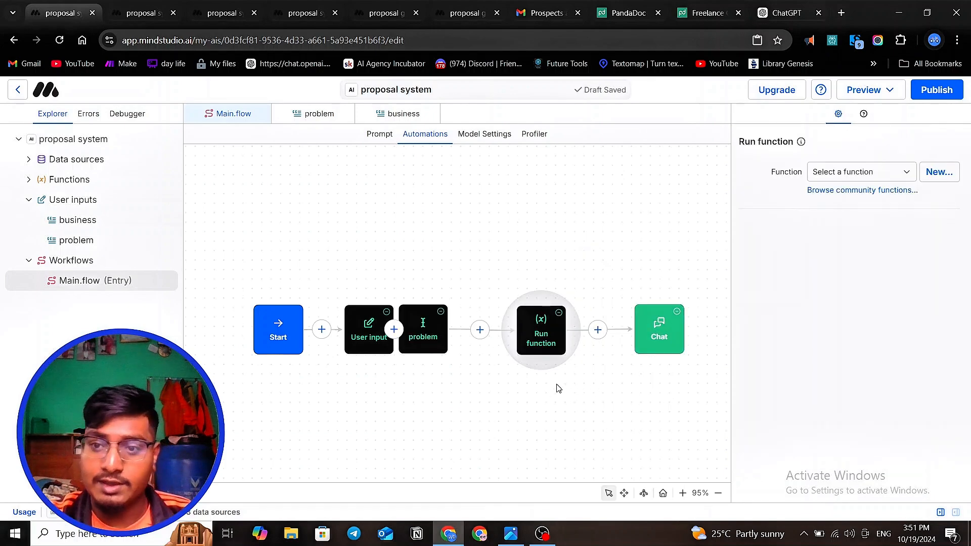
- Import the community function Make Webhook into the Run function block
left_click(842, 192)
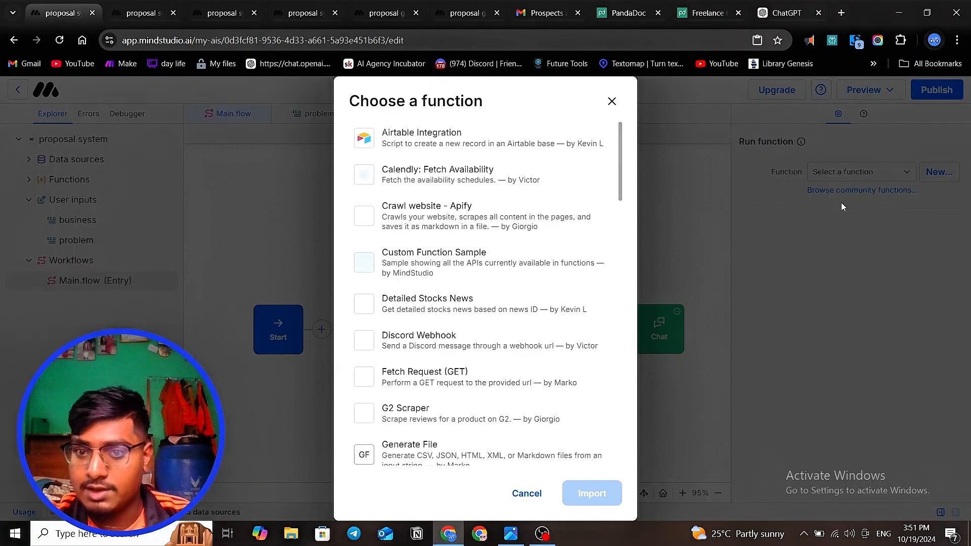
scroll(488, 233, "down", 5)
scroll(487, 240, "down", 6)
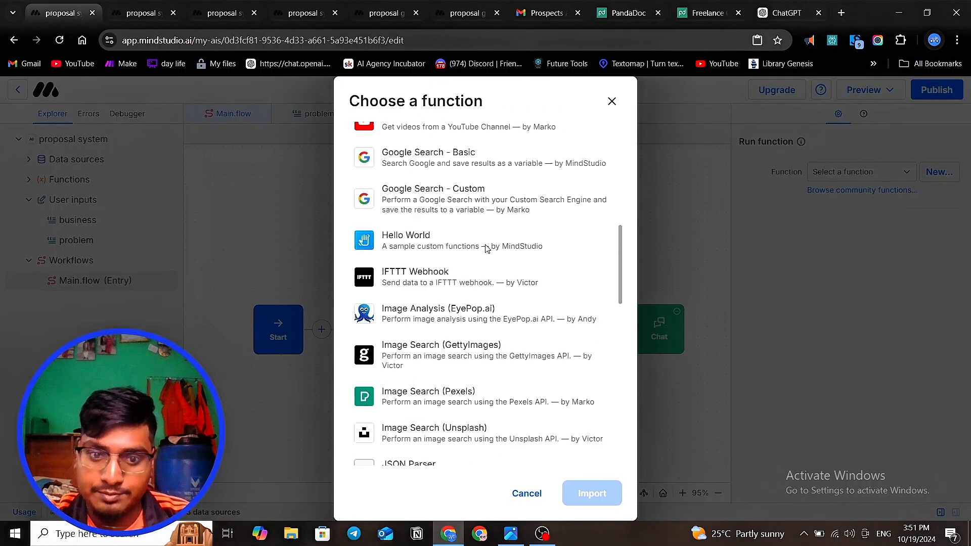
scroll(487, 249, "down", 4)
scroll(486, 249, "down", 5)
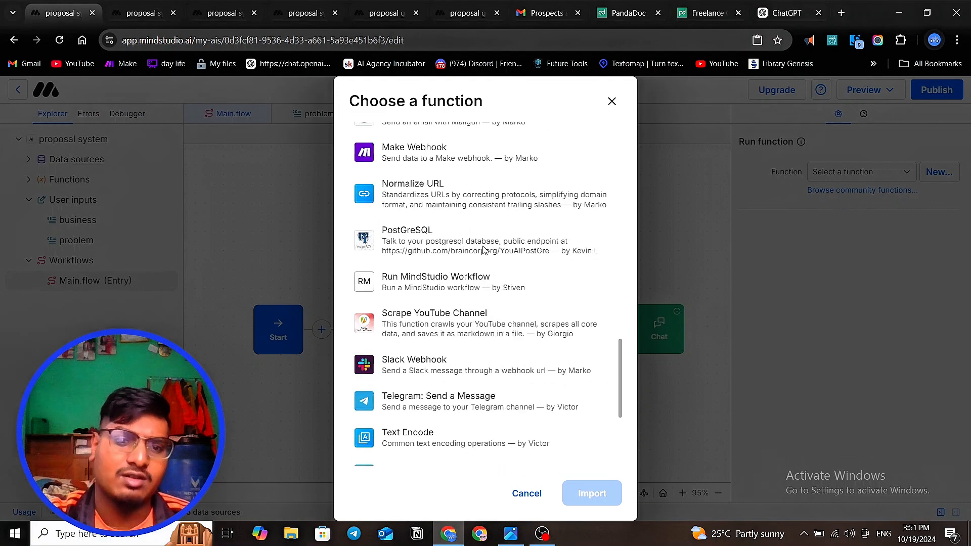
scroll(485, 250, "up", 4)
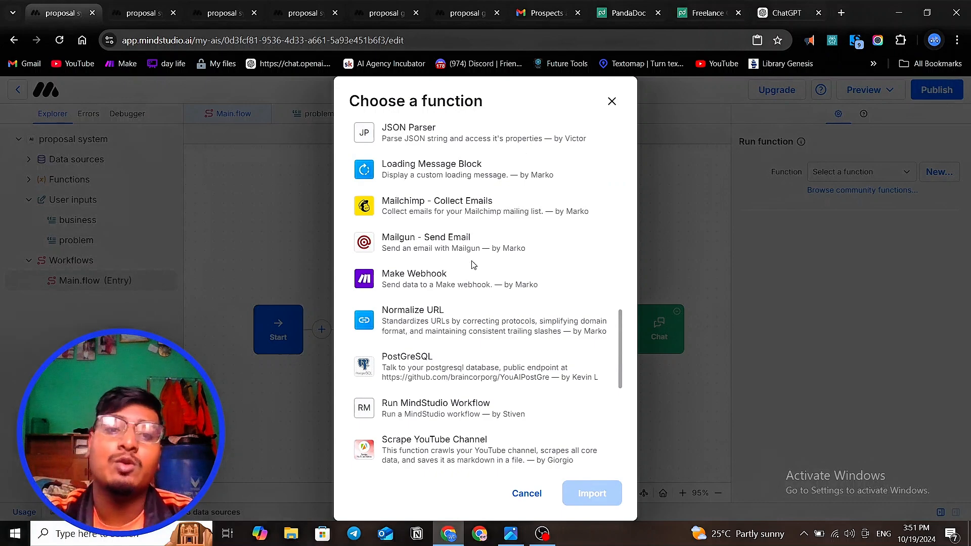
left_click(460, 287)
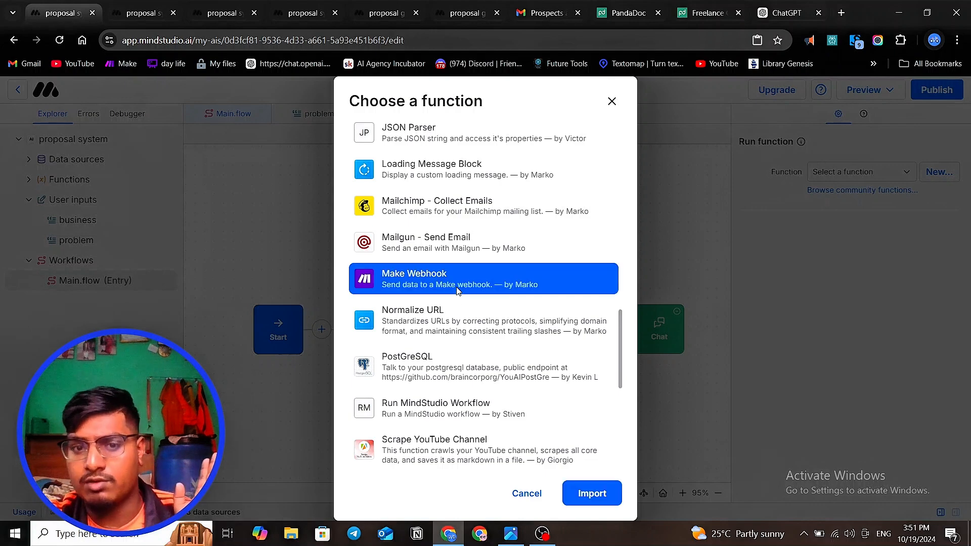
left_click(607, 496)
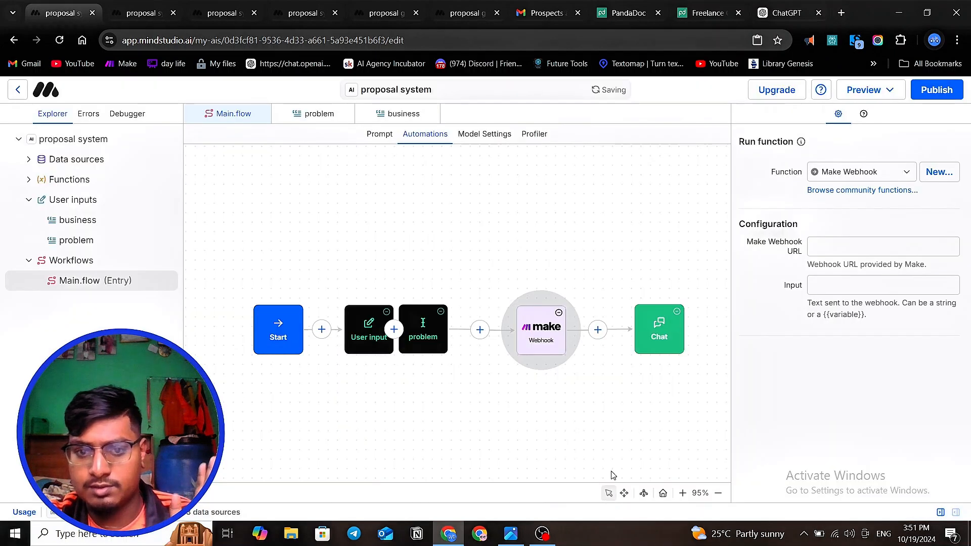
- Select all workflow blocks and auto-arrange them into an evenly spaced row
left_click_drag(707, 403, 233, 272)
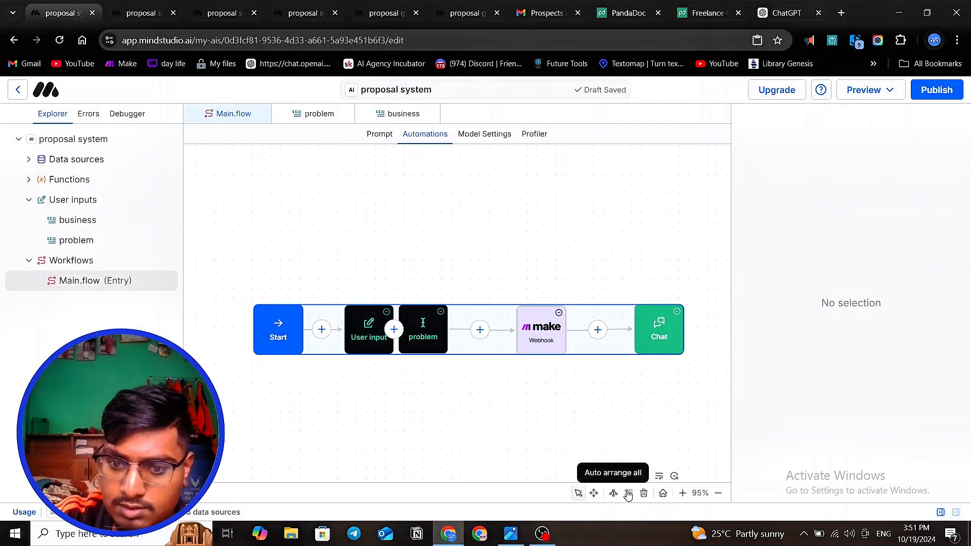
left_click(657, 477)
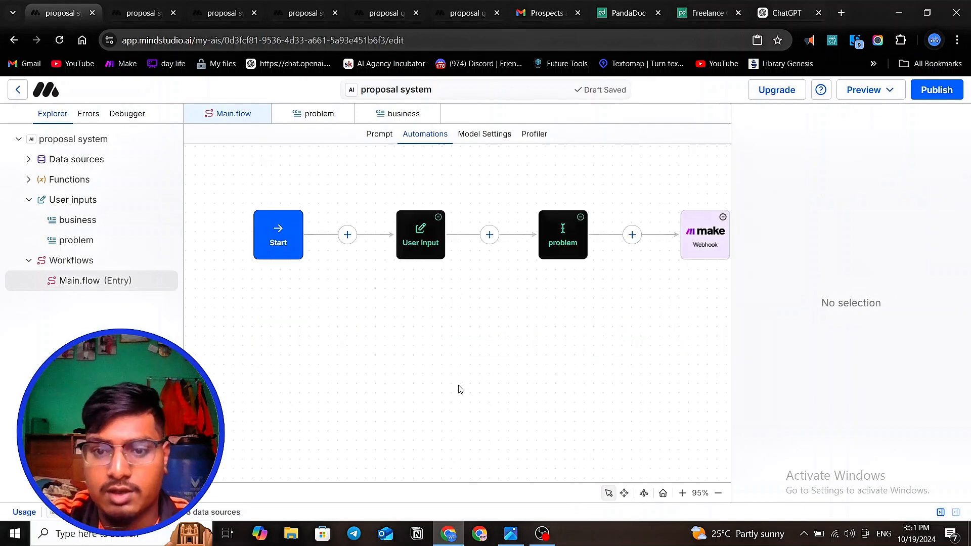
scroll(628, 375, "up", 5)
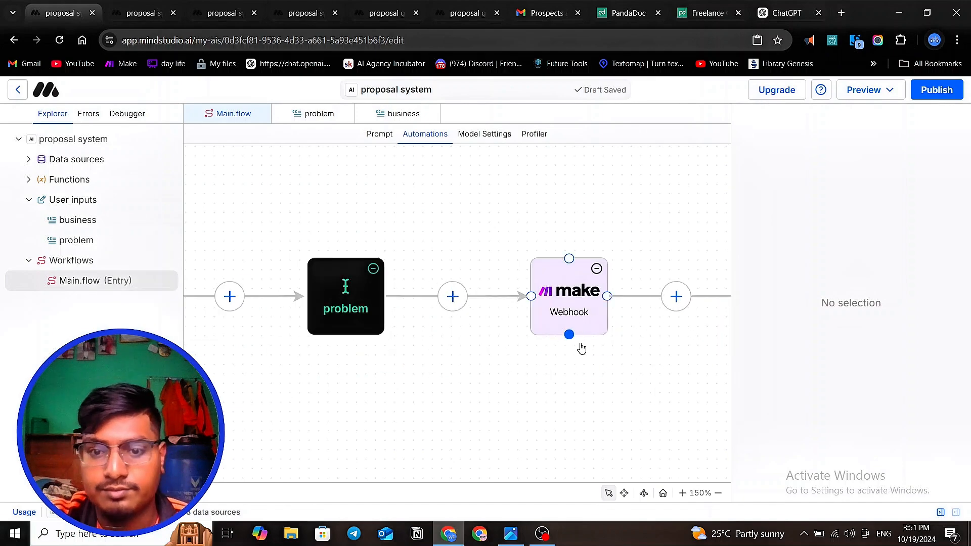
scroll(595, 364, "down", 4)
scroll(589, 357, "down", 1)
- Open the Make webhook block's configuration and check its webhook URL and input fields
left_click(582, 336)
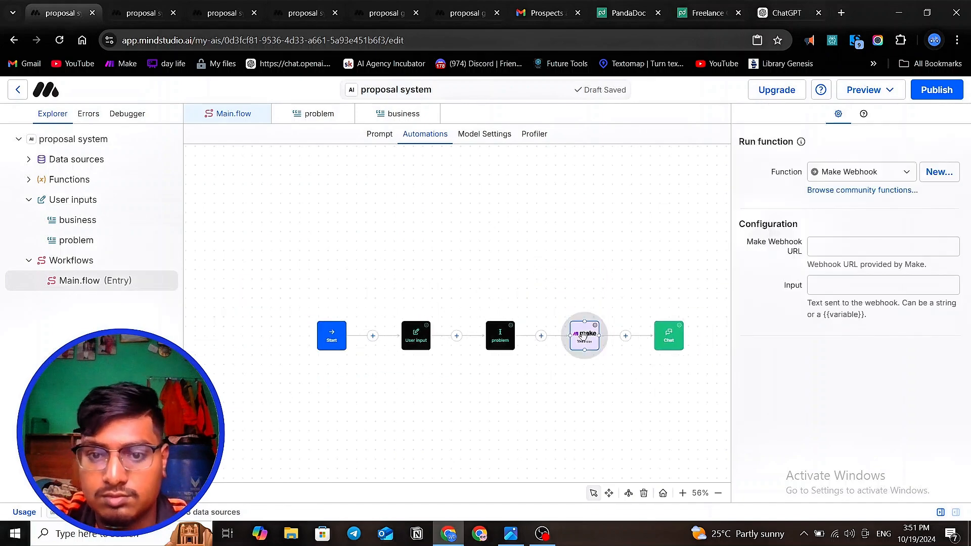
left_click(840, 239)
left_click(820, 284)
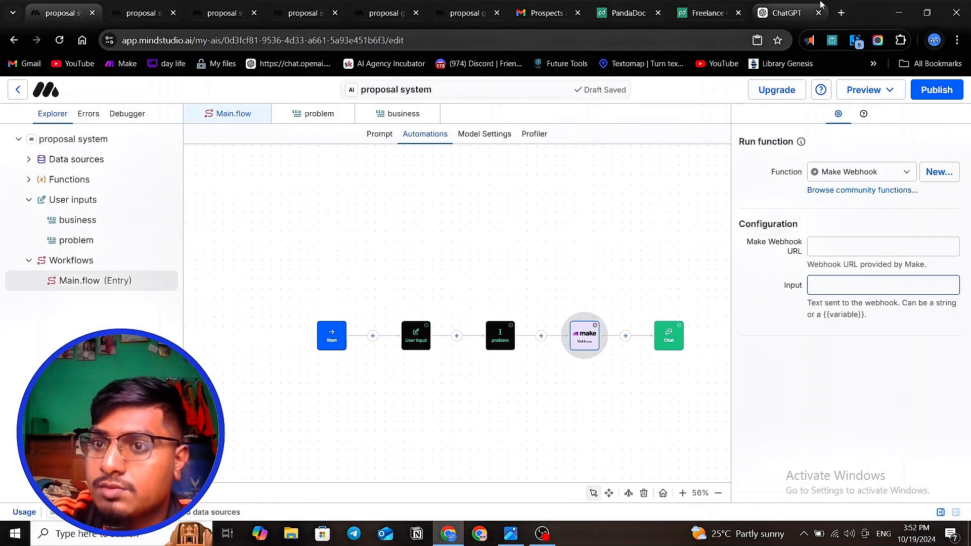
- Open make.com in a new browser tab and log in to the Make account
left_click(841, 12)
left_click(527, 263)
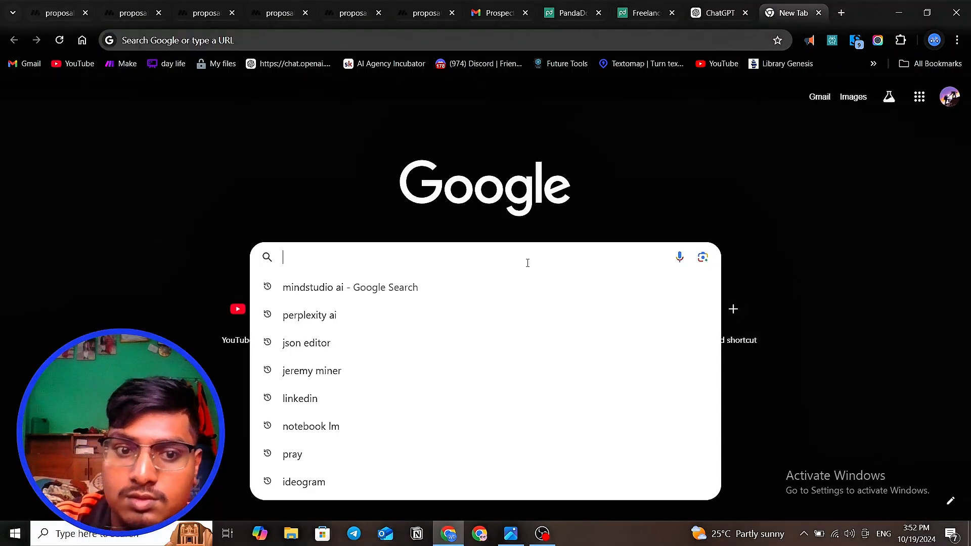
type("you")
key("BackSpace")
key("BackSpace")
key("BackSpace")
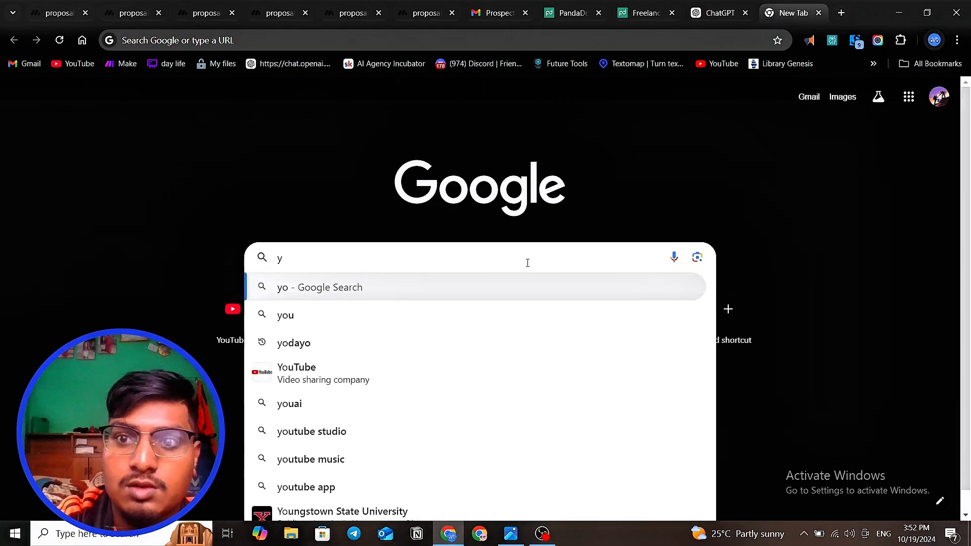
type("make.com")
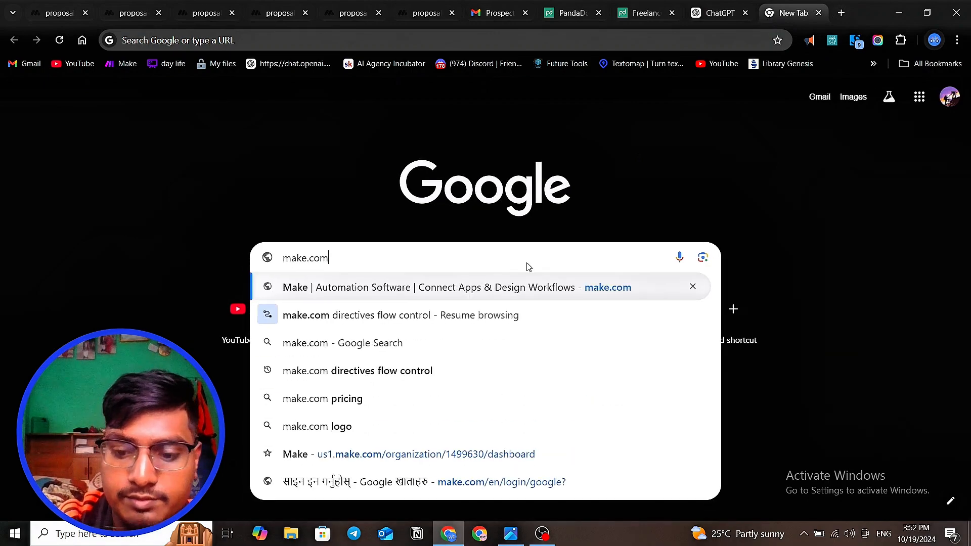
key("Return")
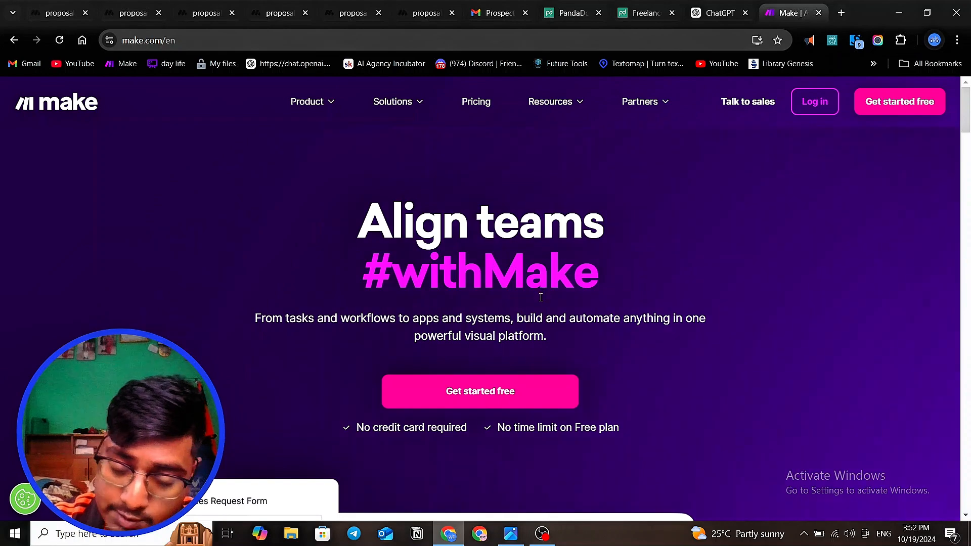
left_click(818, 108)
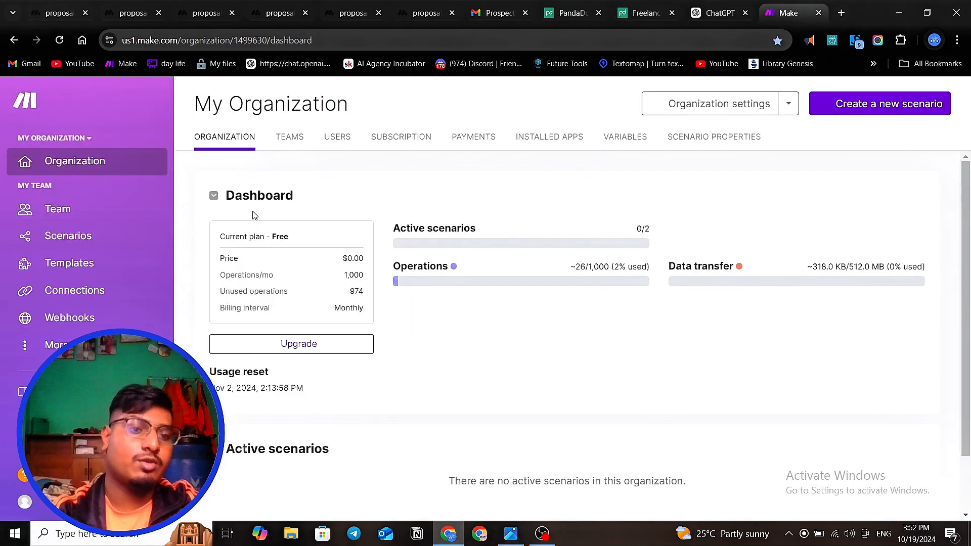
- Open the Integration PandaDoc scenario from the Business power by AI folder of the scenarios
left_click(98, 242)
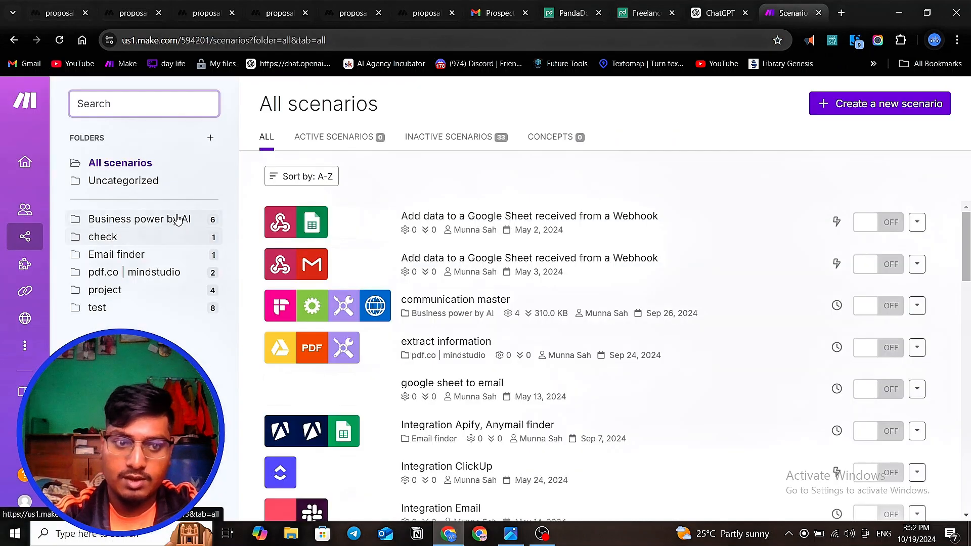
left_click(178, 219)
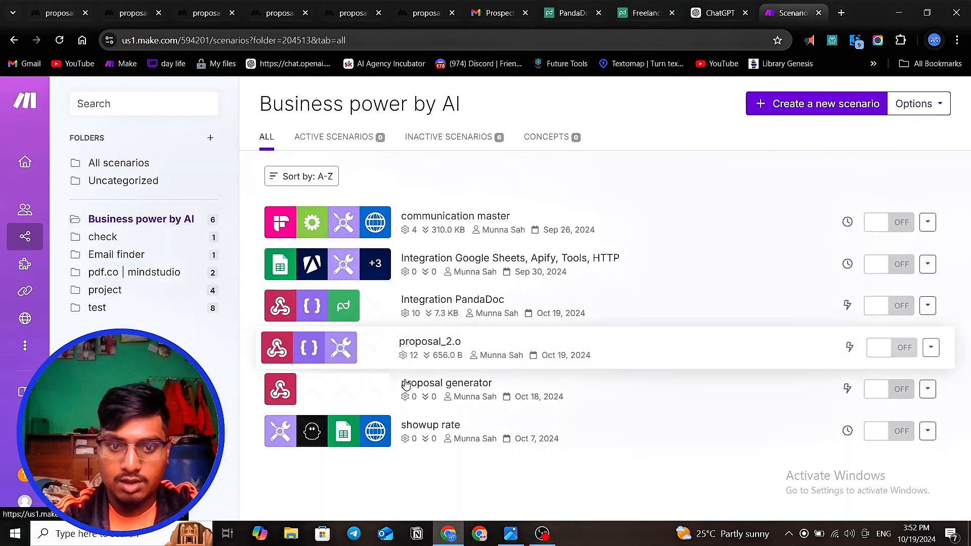
left_click(452, 316)
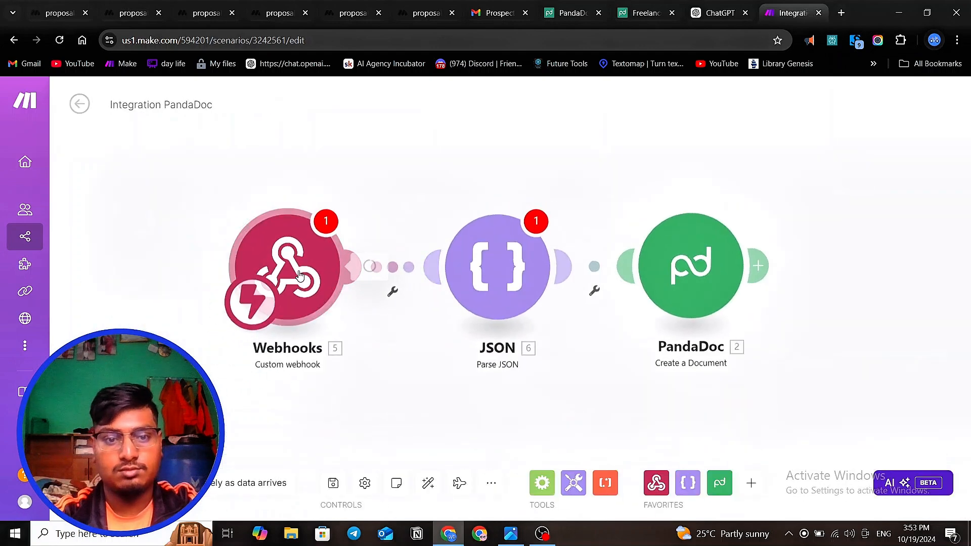
- Assign the existing proposal_generator hook to the scenario's Webhooks module
left_click(303, 275)
left_click(532, 268)
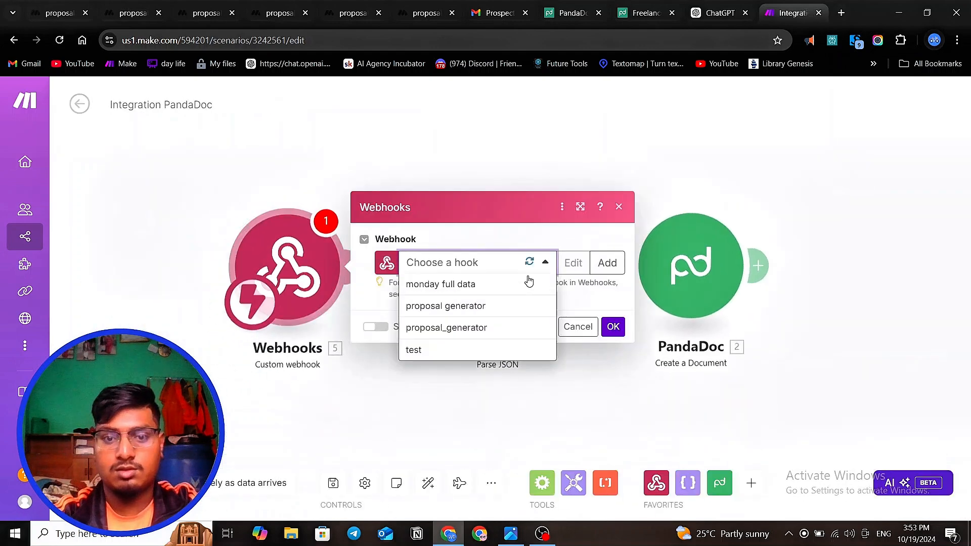
left_click(493, 329)
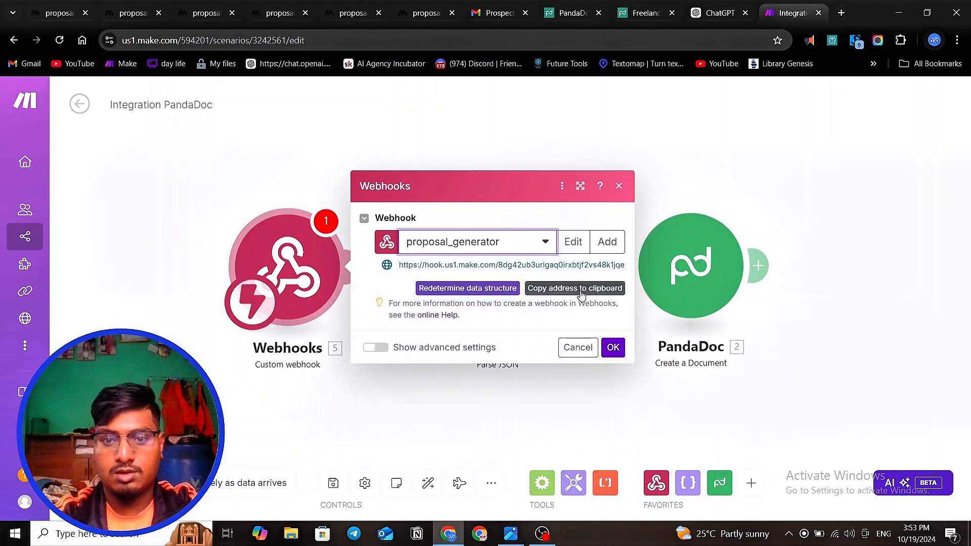
left_click(613, 347)
left_click(354, 279)
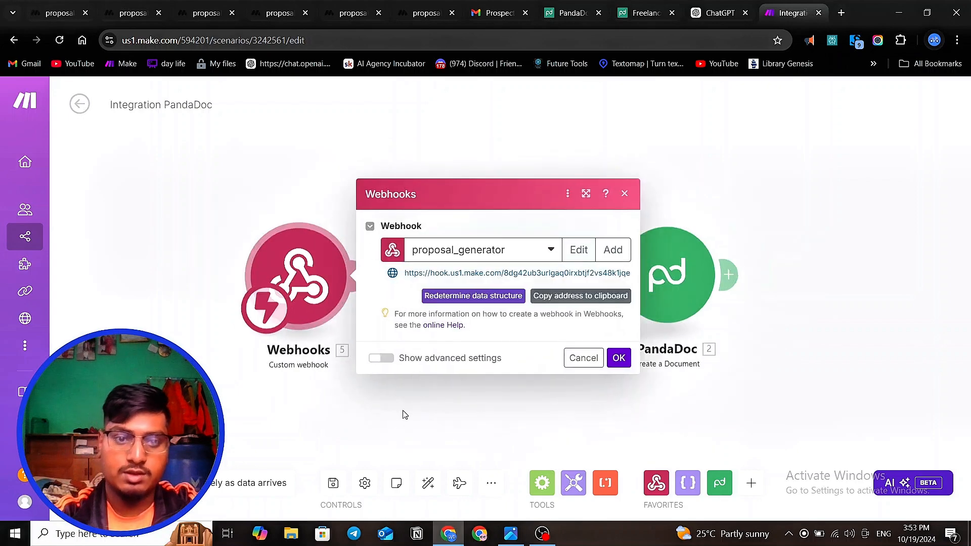
left_click(403, 415)
right_click(299, 102)
left_click(334, 108)
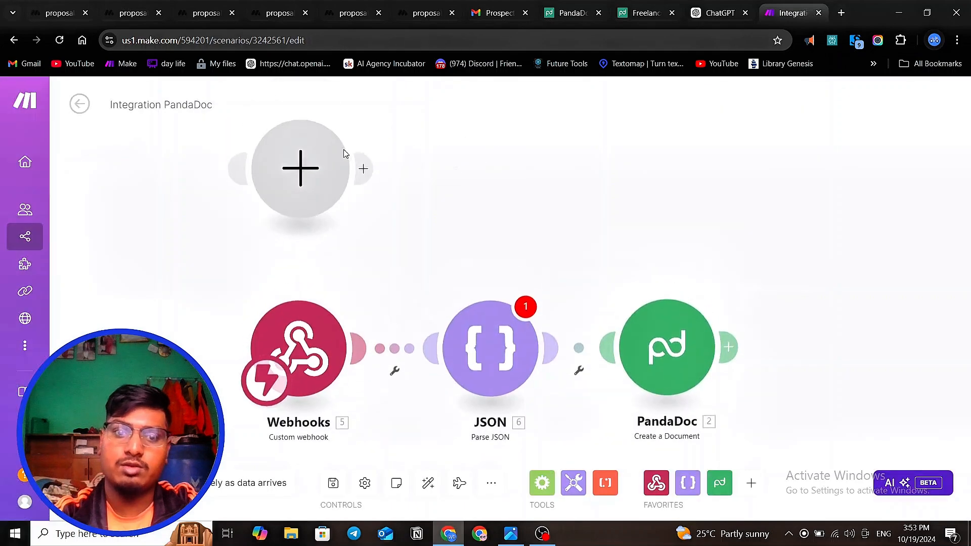
left_click(312, 174)
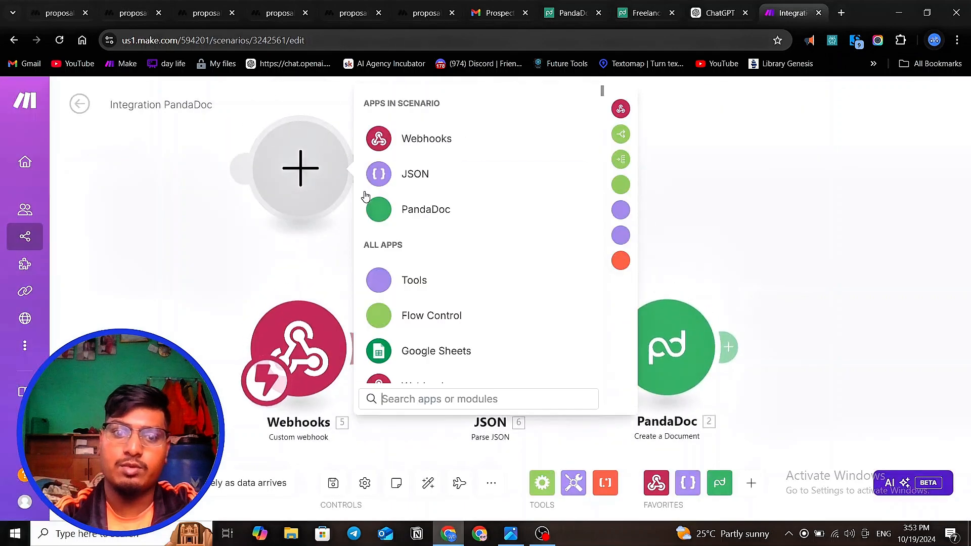
left_click(447, 140)
left_click(255, 257)
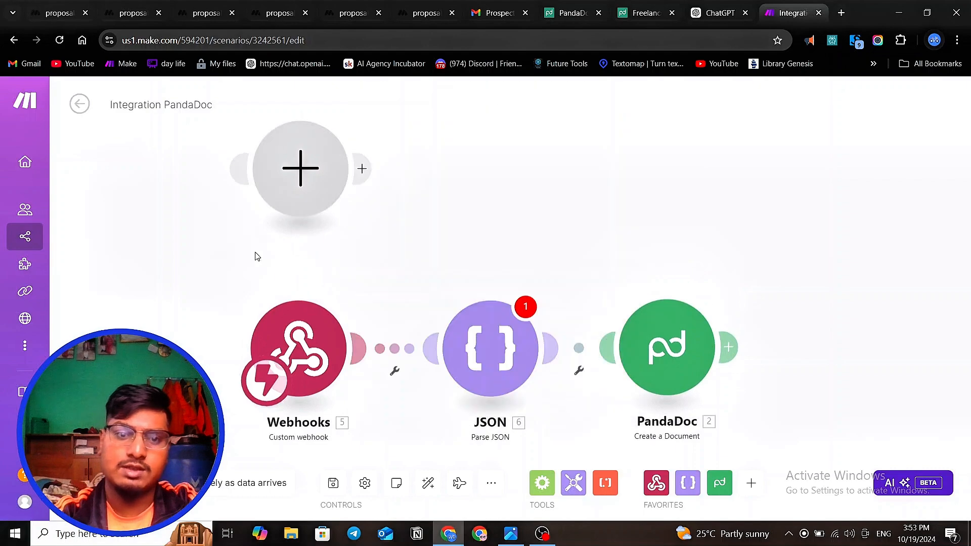
left_click_drag(401, 241, 479, 329)
left_click_drag(574, 310, 503, 288)
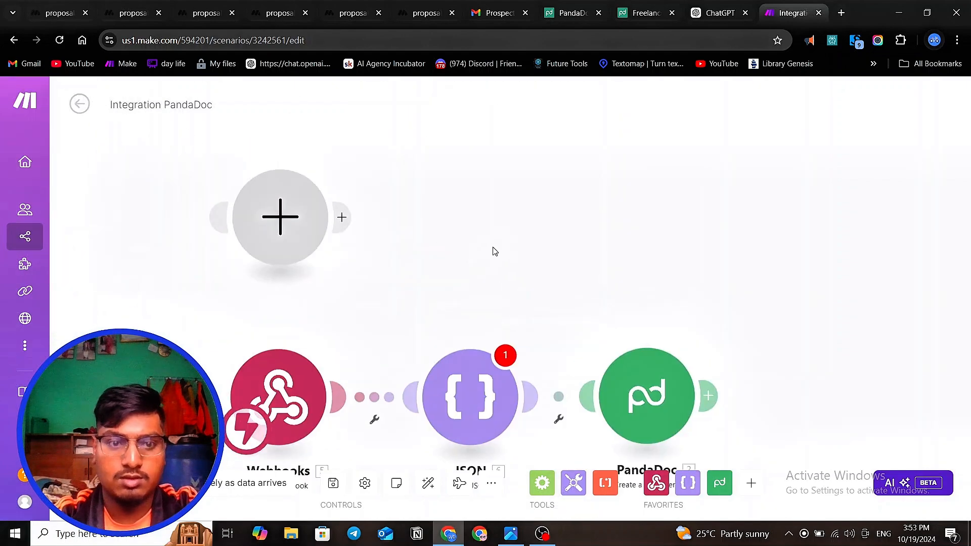
left_click_drag(495, 251, 129, 181)
key("Delete")
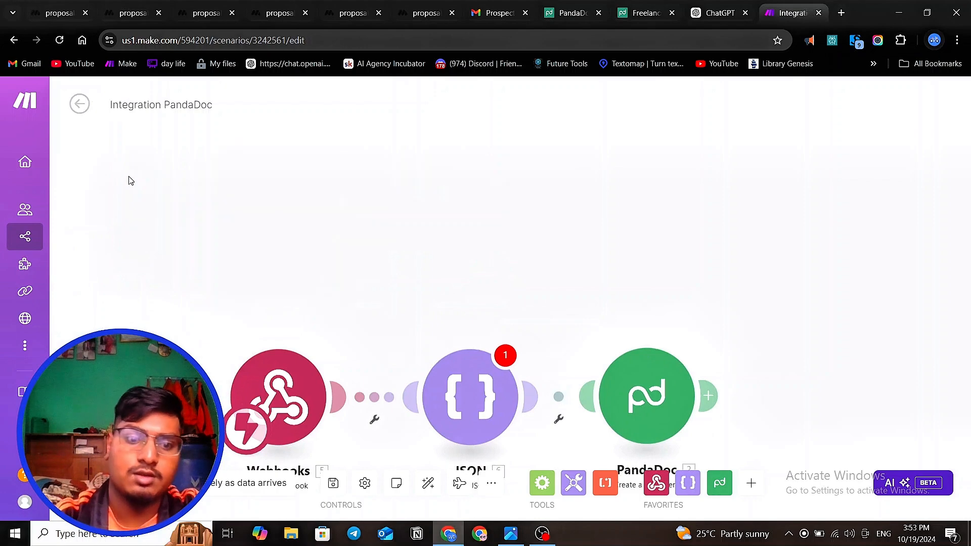
- Copy the proposal_generator hook's address from the Webhooks module
scroll(227, 144, "down", 1)
left_click(281, 365)
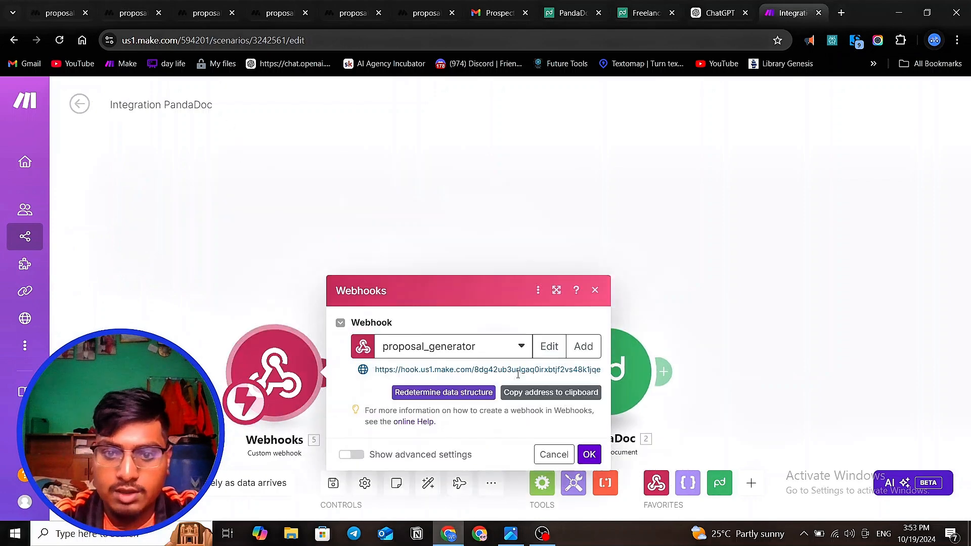
left_click(549, 396)
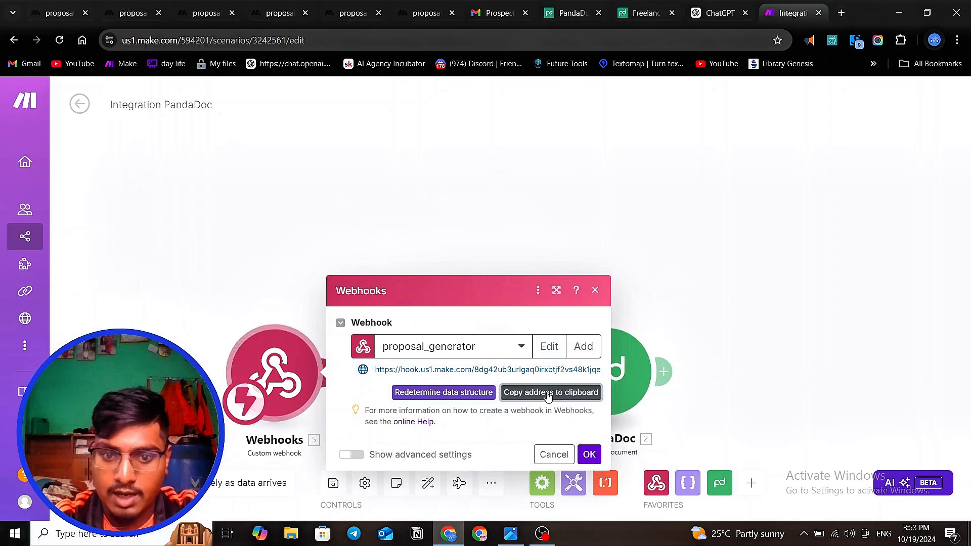
- Close two of the extra proposal browser tabs and return to the proposal system editor in MindStudio
left_click(134, 13)
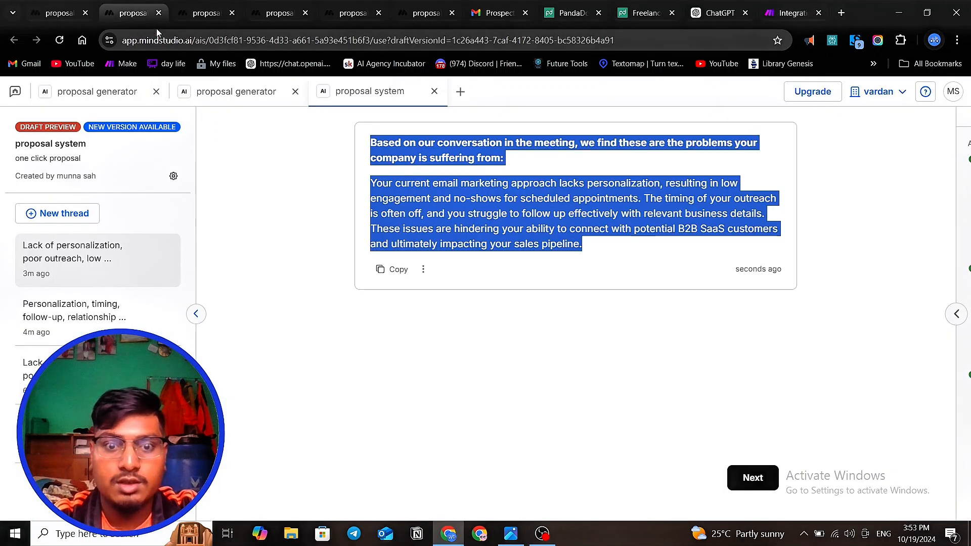
left_click(202, 13)
left_click(60, 13)
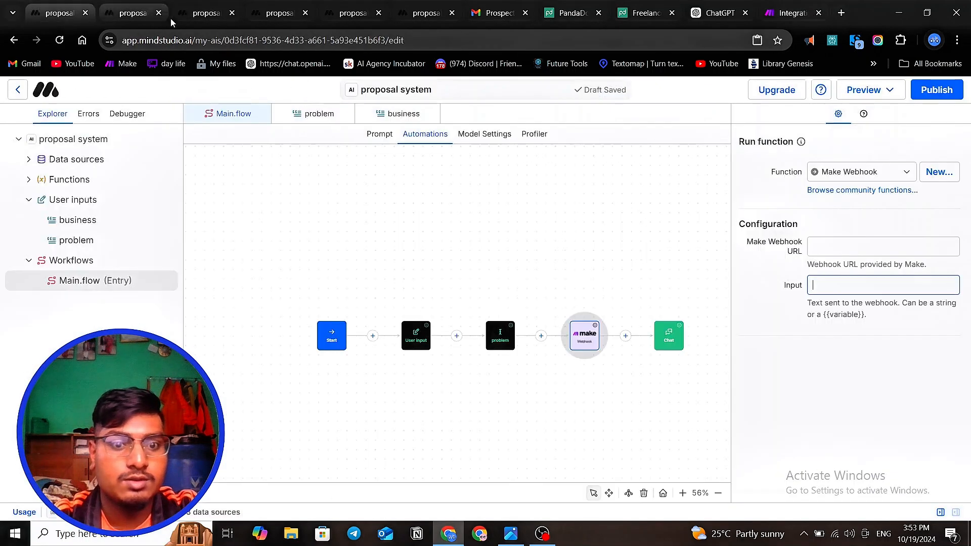
left_click(221, 16)
left_click(231, 13)
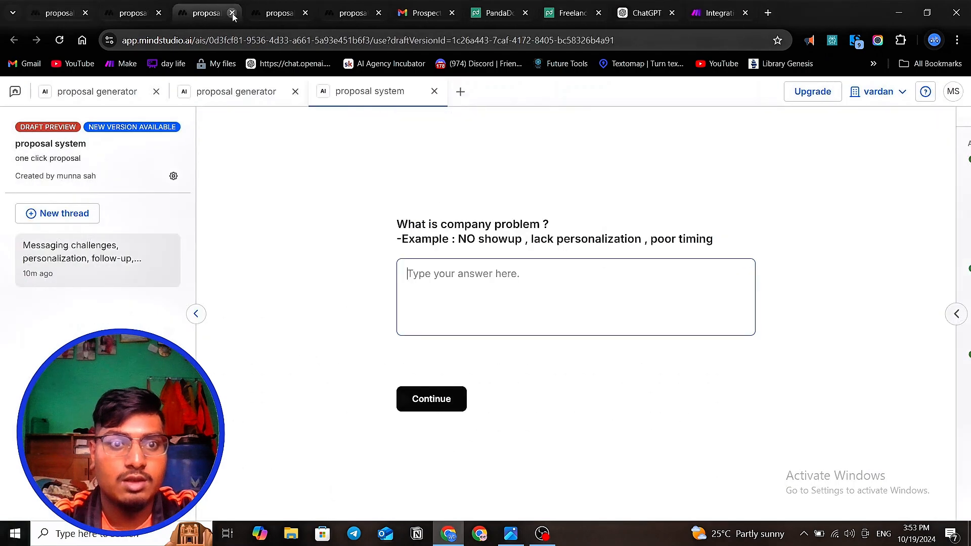
left_click(232, 13)
left_click(54, 13)
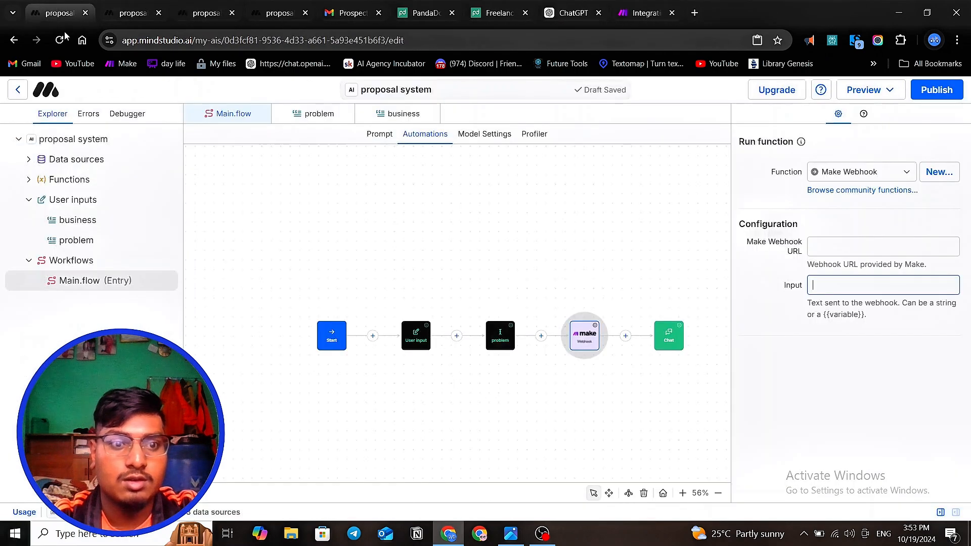
- Paste the copied hook address as the Make Webhook URL of the Run function block
left_click(822, 246)
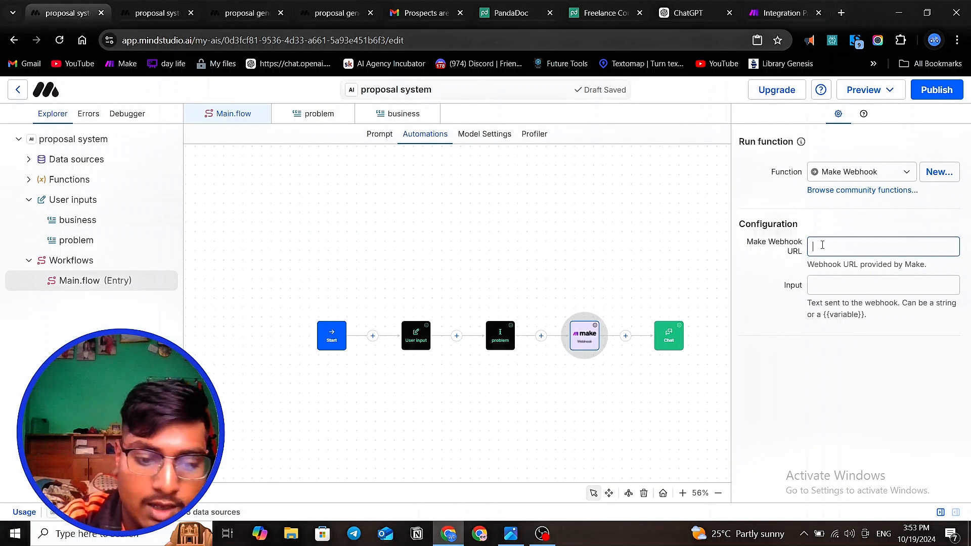
key("ctrl+v")
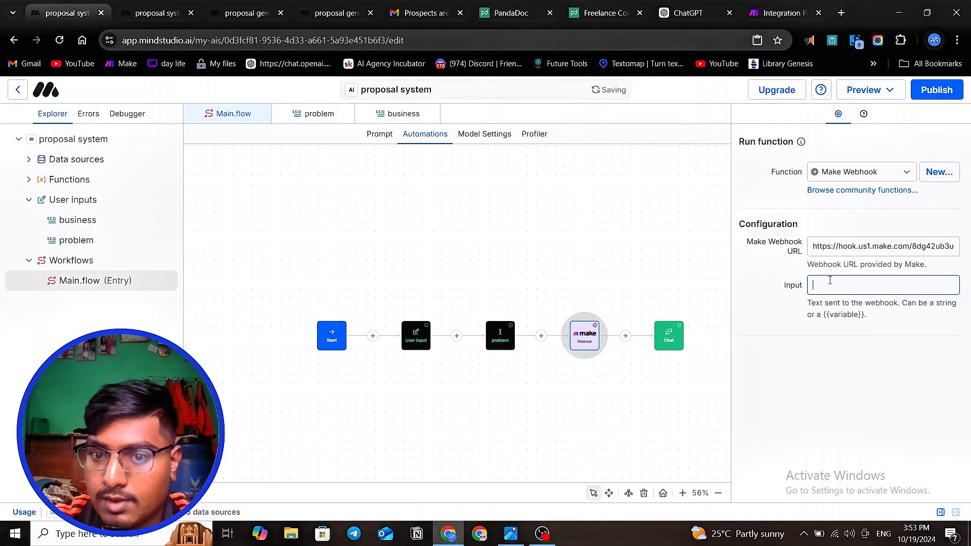
left_click(831, 281)
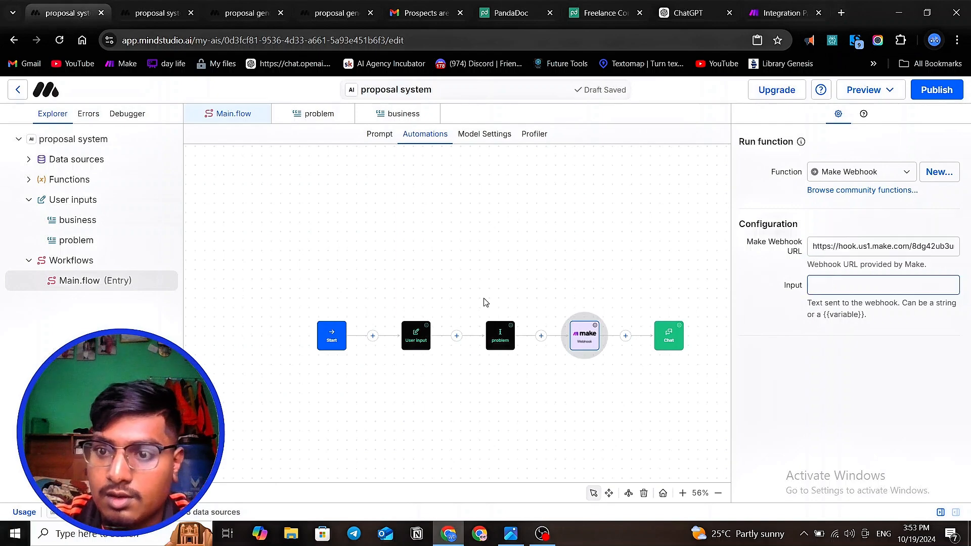
- Set the problem block's response behavior to Assign to variable and name the variable Problem
left_click(494, 340)
scroll(430, 288, "down", 5)
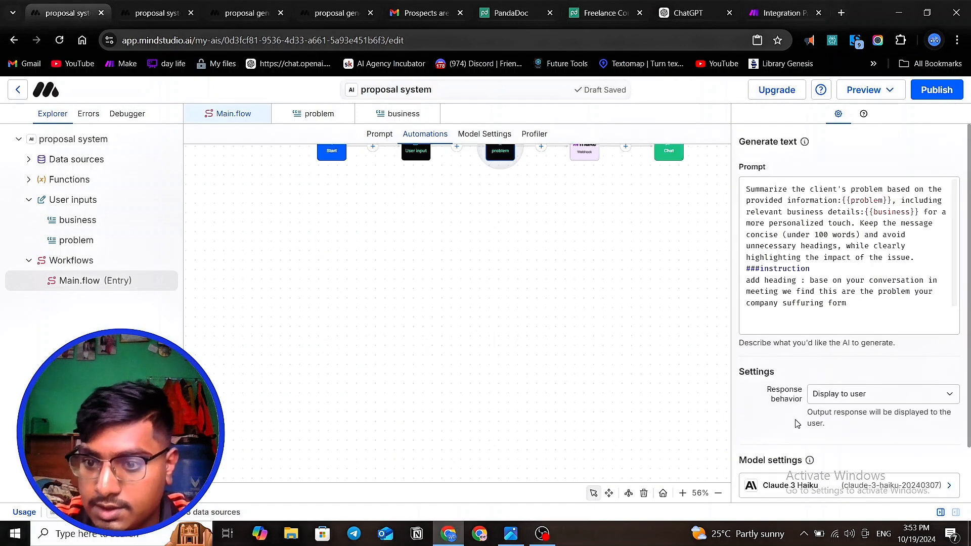
left_click(877, 404)
left_click(870, 426)
scroll(505, 362, "up", 5)
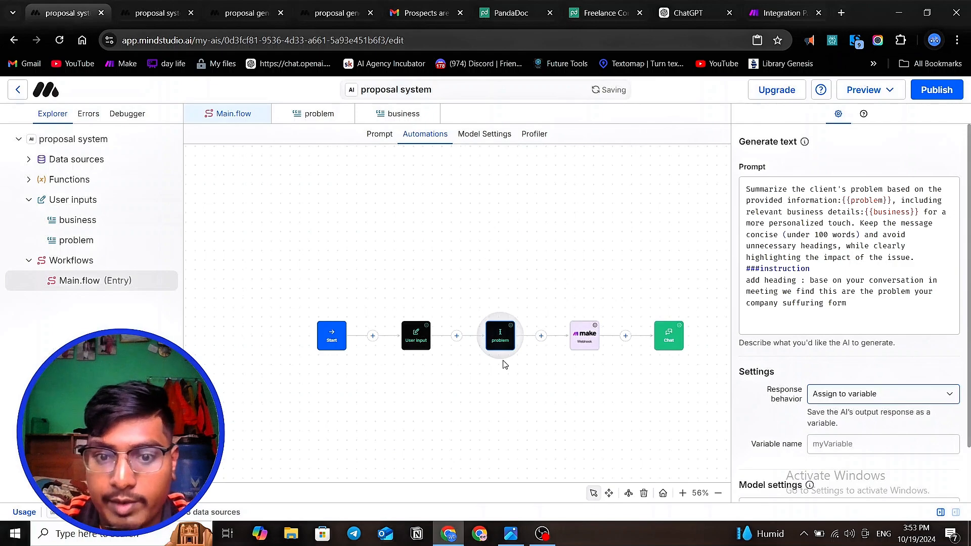
left_click(844, 445)
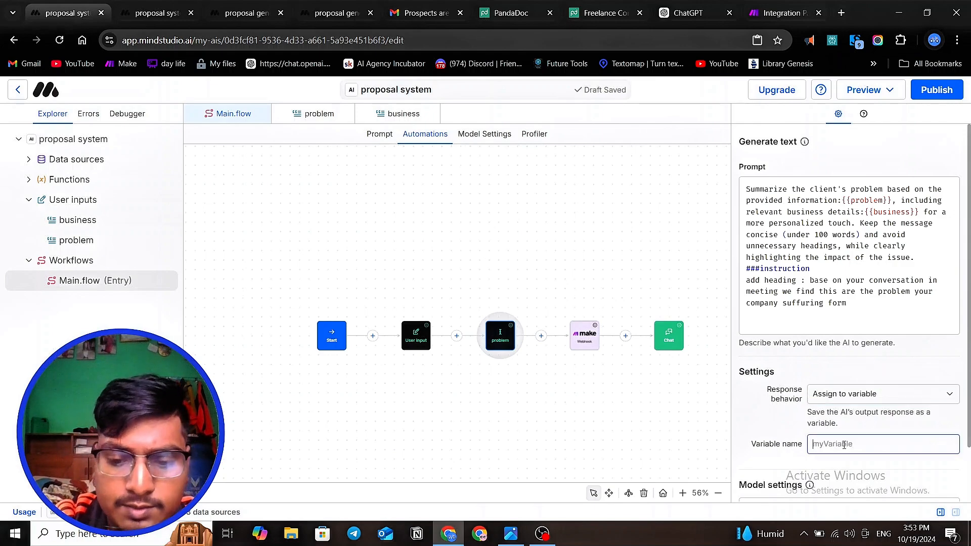
type("Problem")
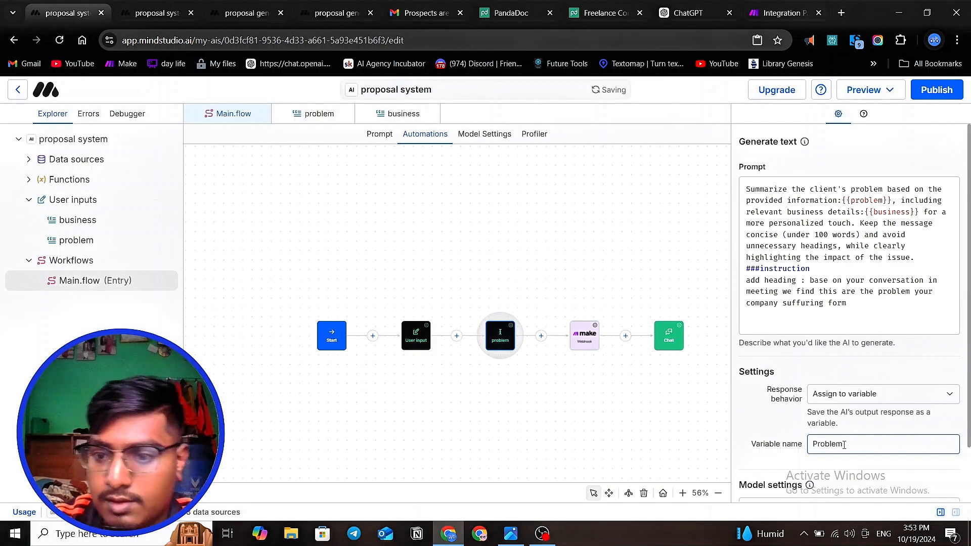
left_click(625, 450)
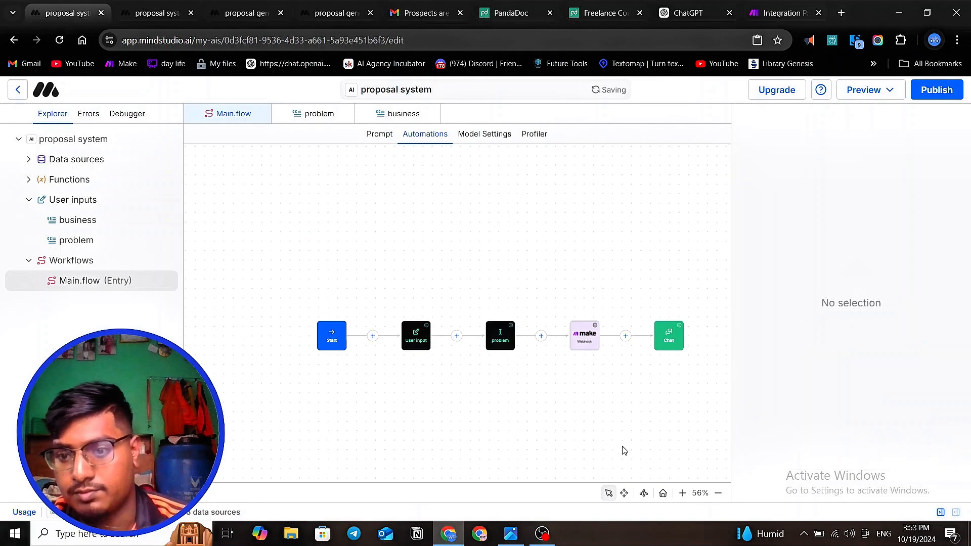
- Set the Make webhook block's input to {{Problem}} and check it against the problem block's variable name
left_click(499, 342)
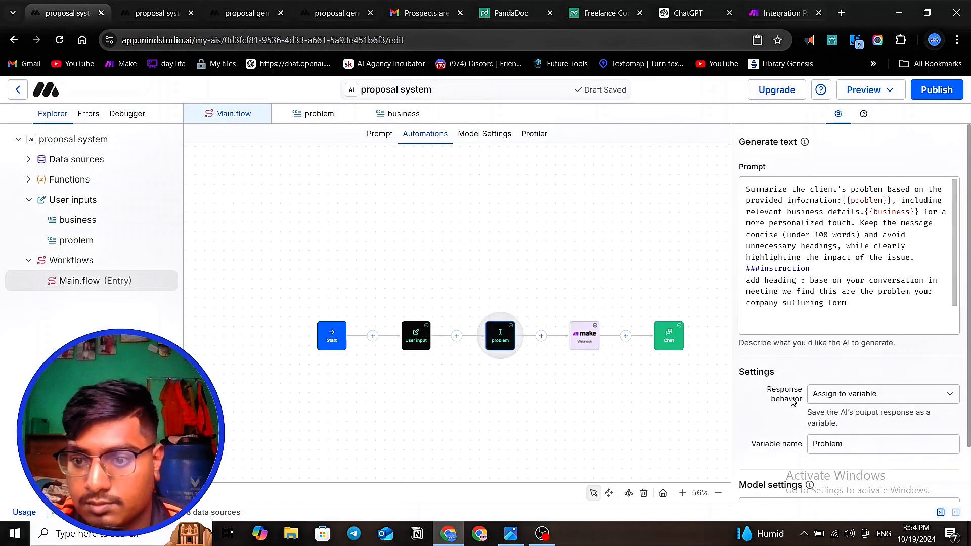
scroll(888, 435, "down", 2)
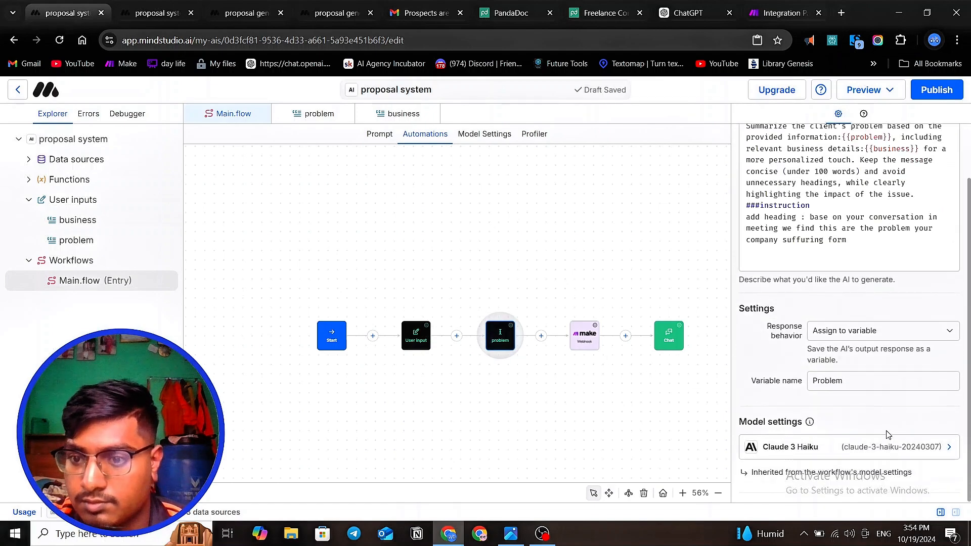
left_click(597, 376)
left_click(582, 336)
left_click(826, 287)
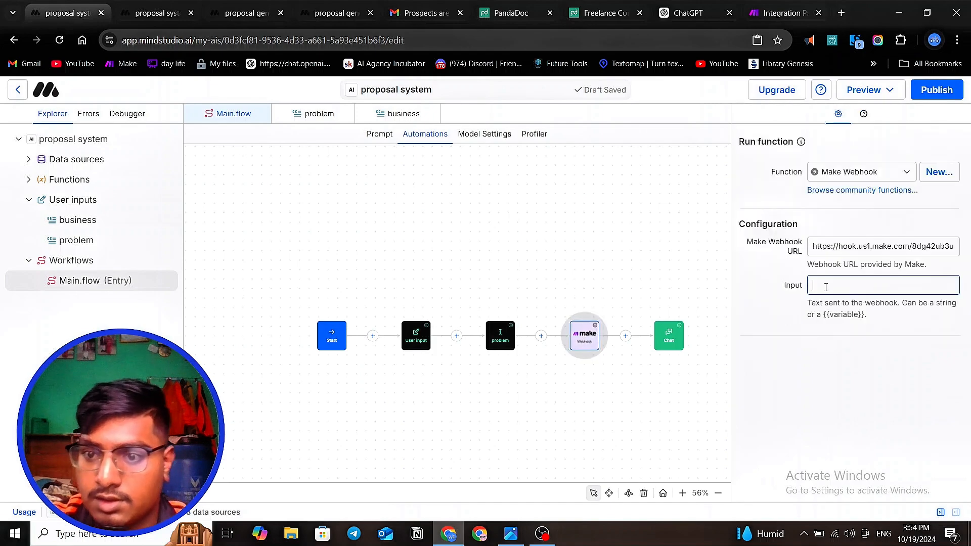
type("{{Problem")
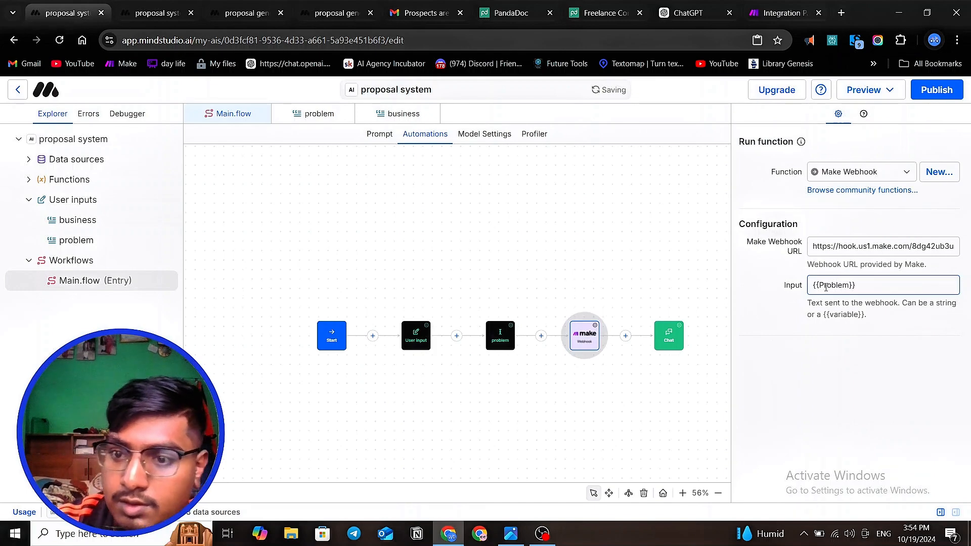
left_click(495, 334)
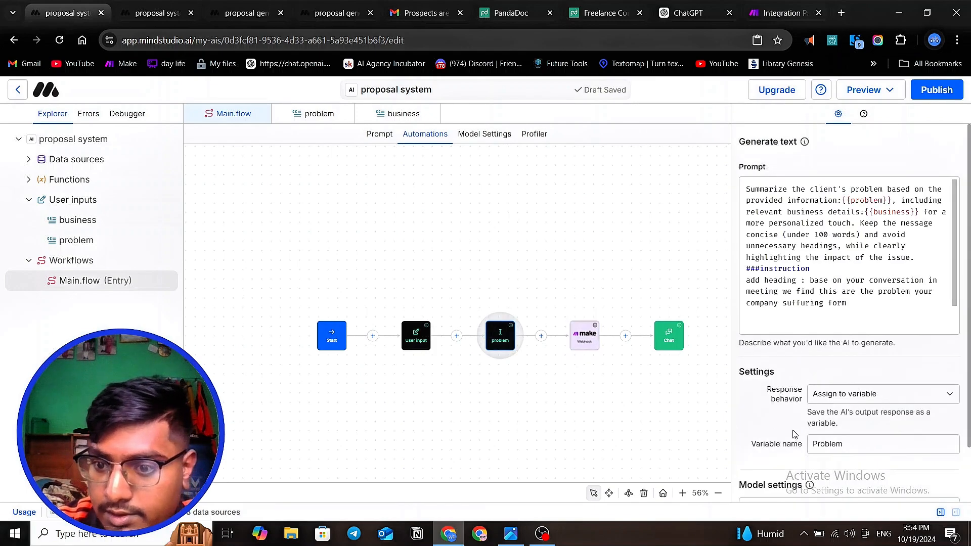
- Review the Make webhook block's configuration and open the test data of the Make Webhook function
left_click(590, 421)
left_click(589, 338)
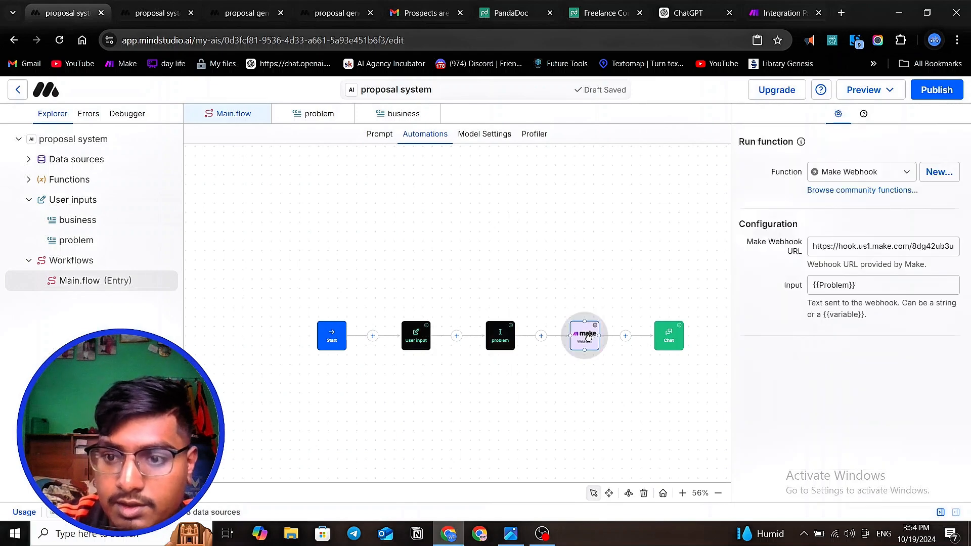
left_click(28, 179)
left_click(78, 201)
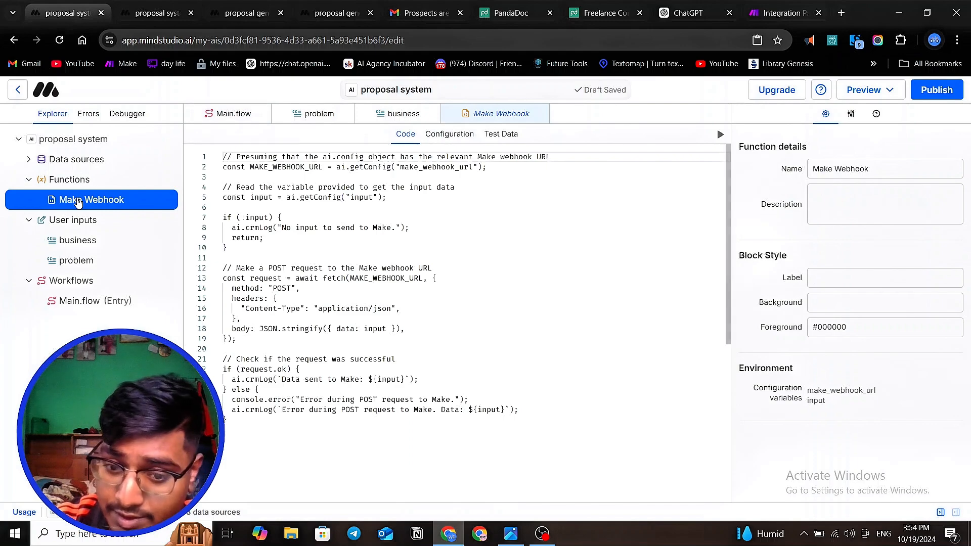
left_click(502, 136)
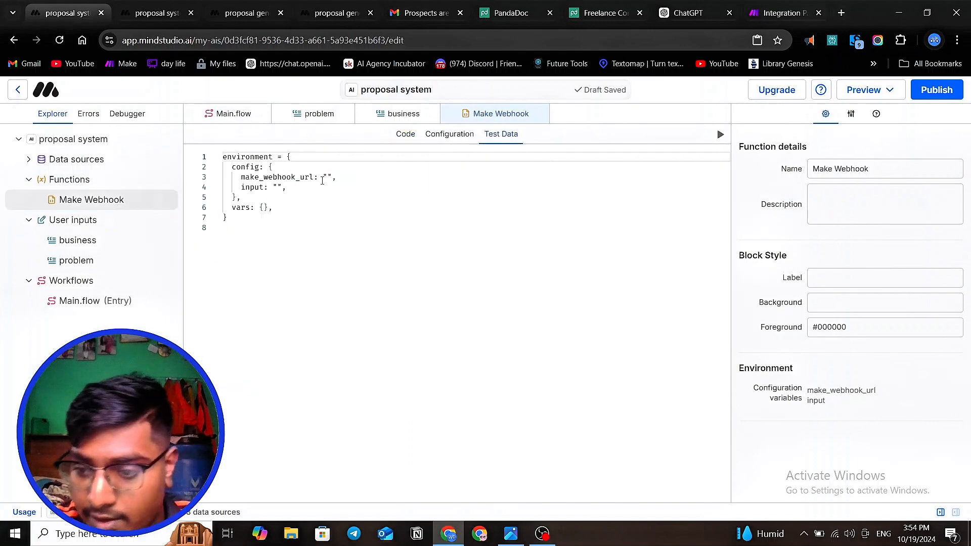
- Paste the copied hook address from Make as the make_webhook_url value in the function's test data
left_click(327, 177)
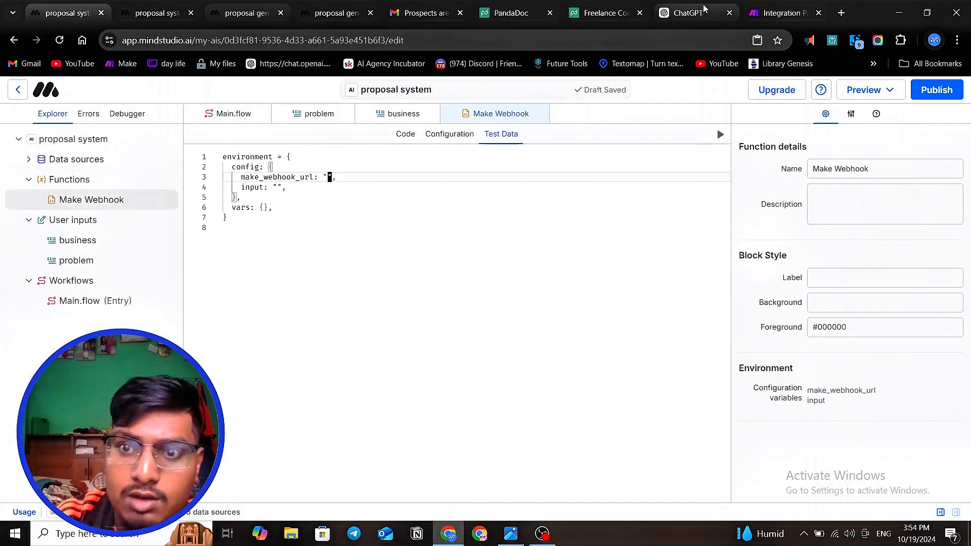
left_click(776, 14)
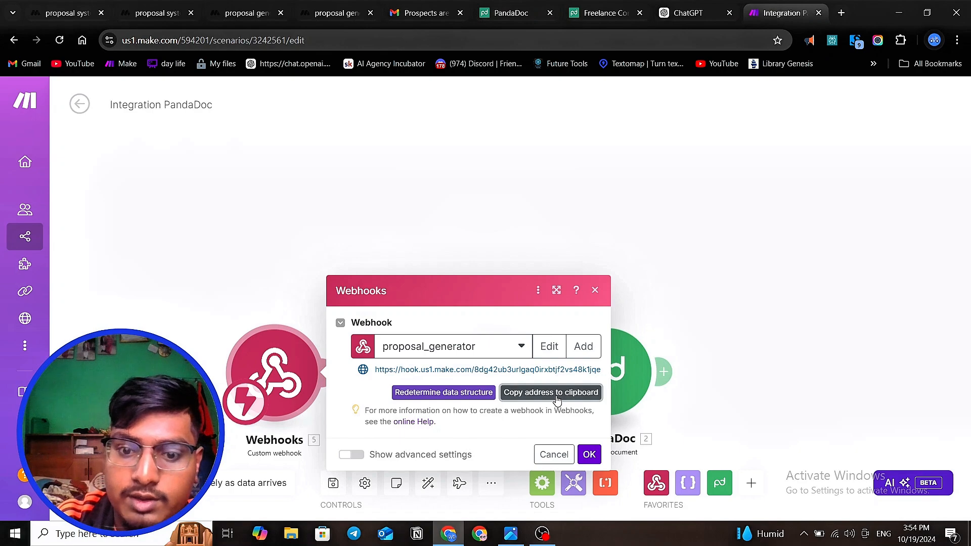
left_click(147, 14)
left_click(81, 12)
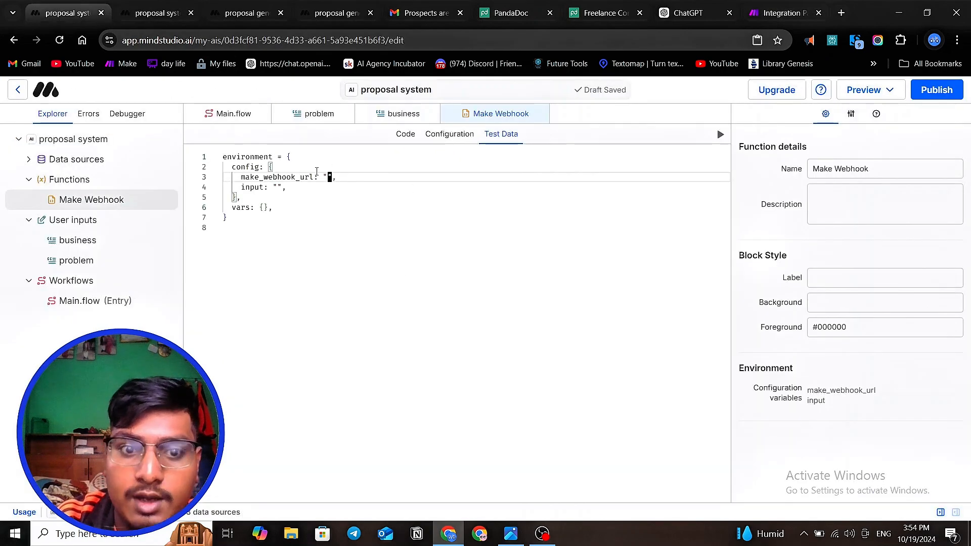
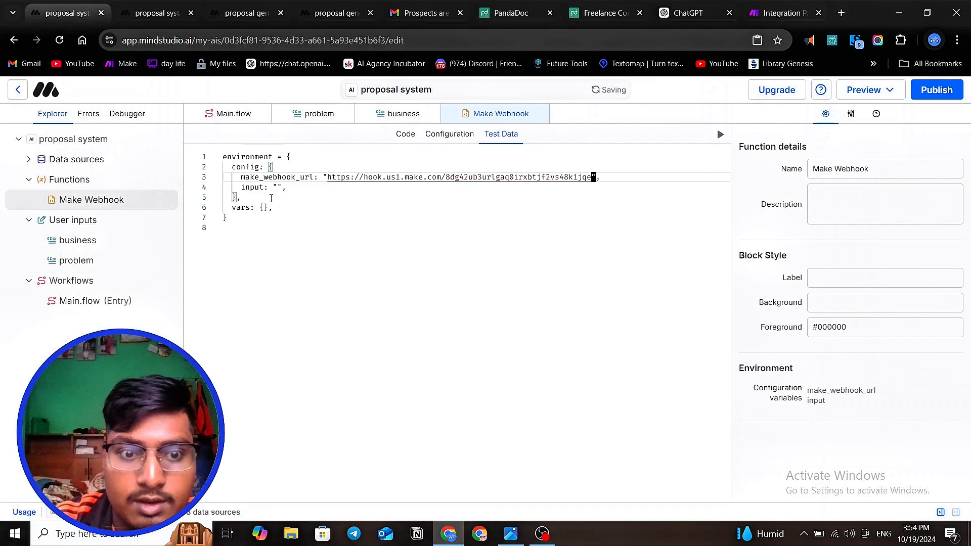
- Set the test data's input value to "hey" and run the Make Webhook function
left_click(276, 189)
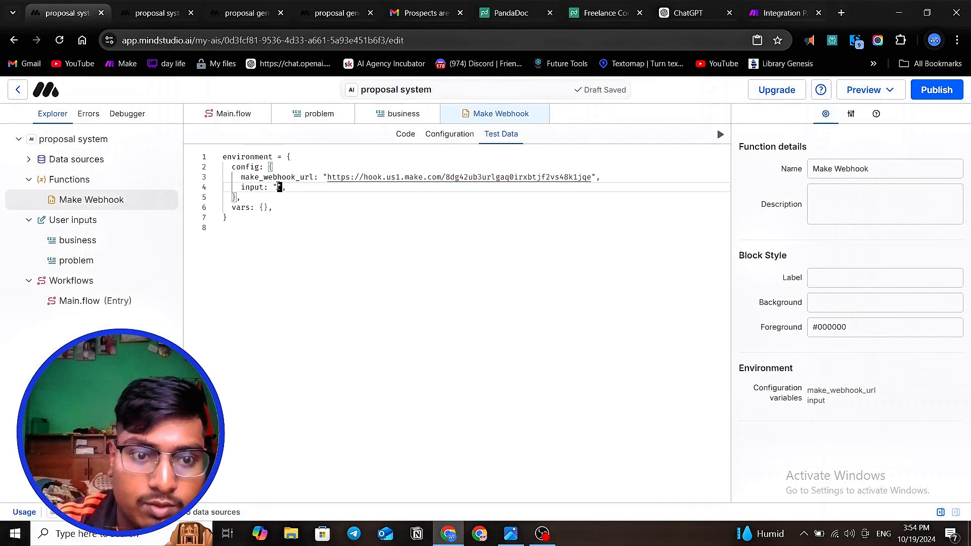
type("hey")
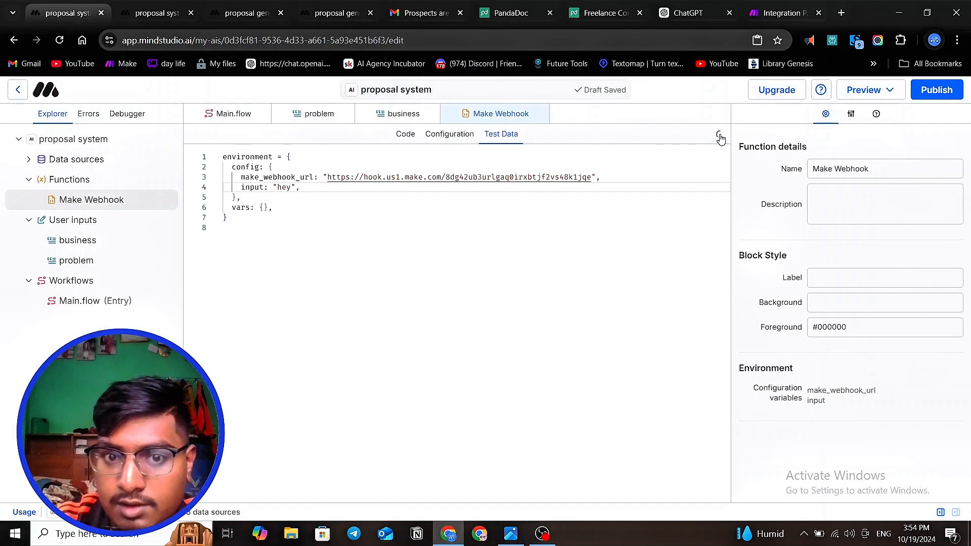
left_click(720, 137)
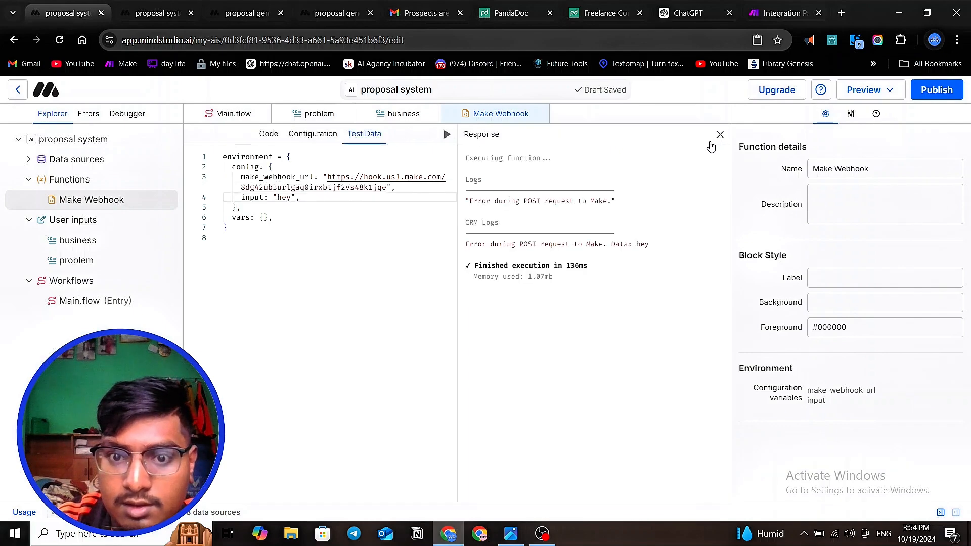
- Switch to Make and unlink the Webhooks module from the JSON module in the Integration PandaDoc scenario
left_click(766, 16)
left_click(582, 189)
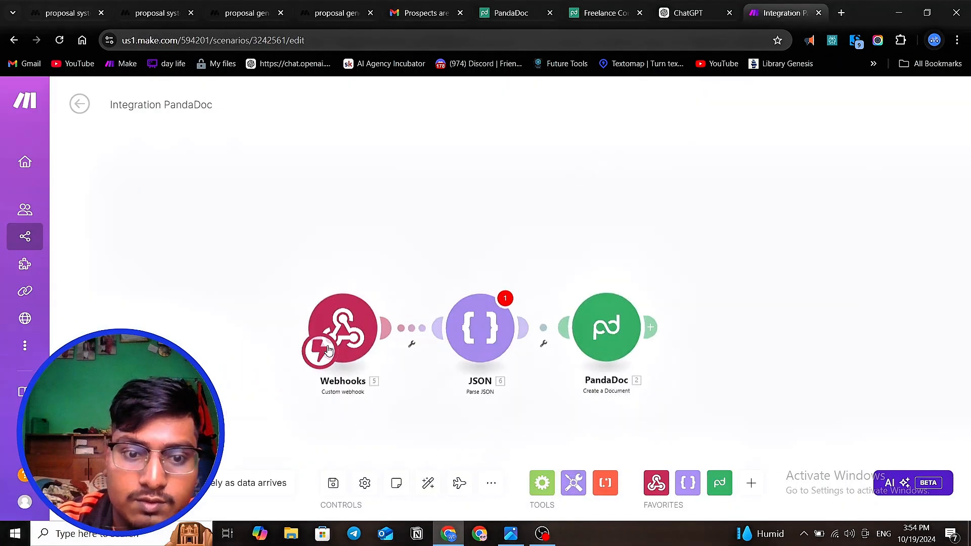
right_click(425, 343)
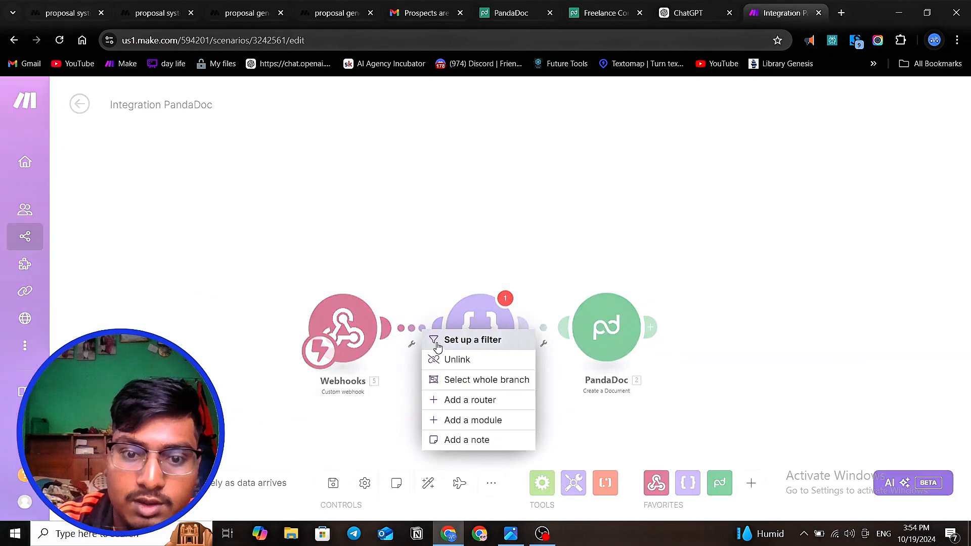
left_click(452, 360)
- Open the Webhooks module's settings, then return to MindStudio and run the Make Webhook function test again
left_click(307, 354)
left_click(335, 324)
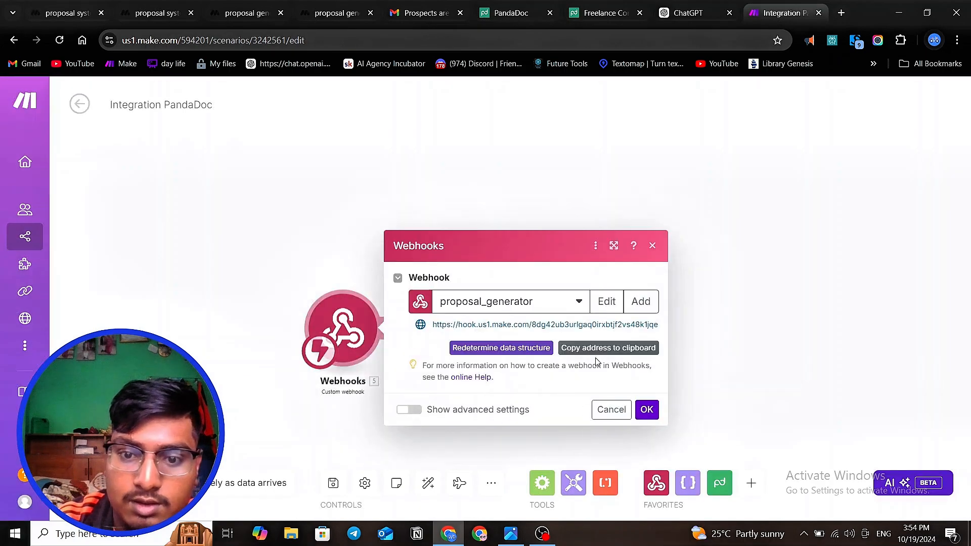
left_click(67, 12)
left_click(447, 135)
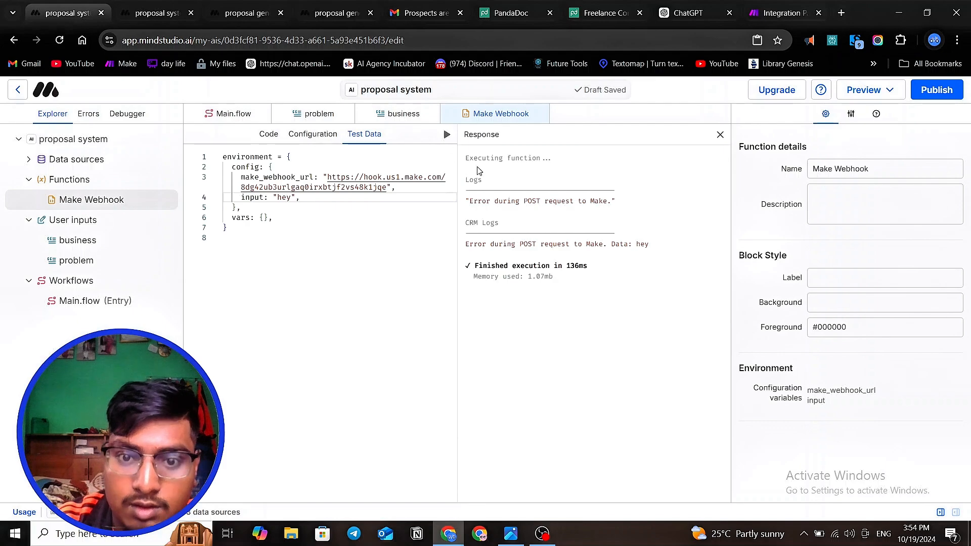
- Switch to Make and delete the Webhooks module from the Integration PandaDoc scenario
left_click(768, 6)
left_click(429, 176)
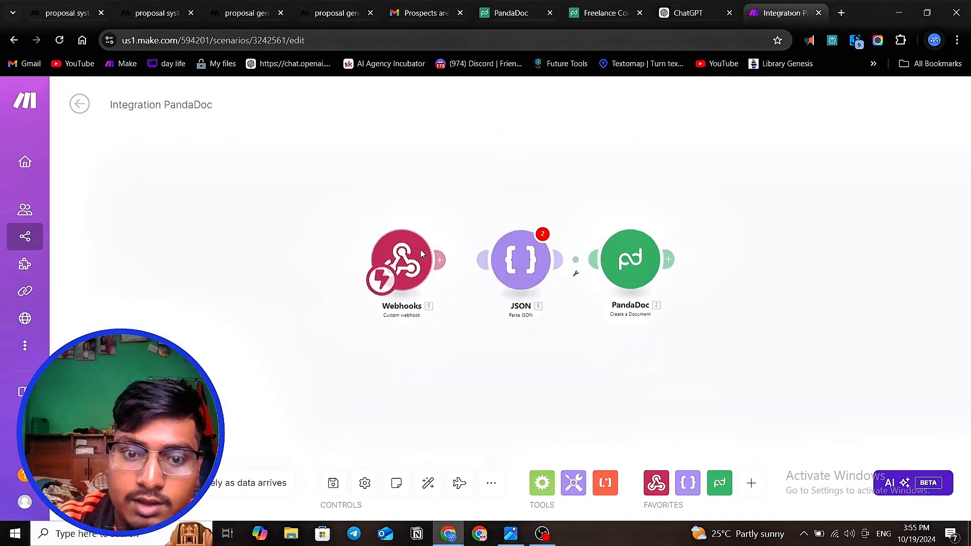
left_click_drag(455, 339, 188, 100)
key("Delete")
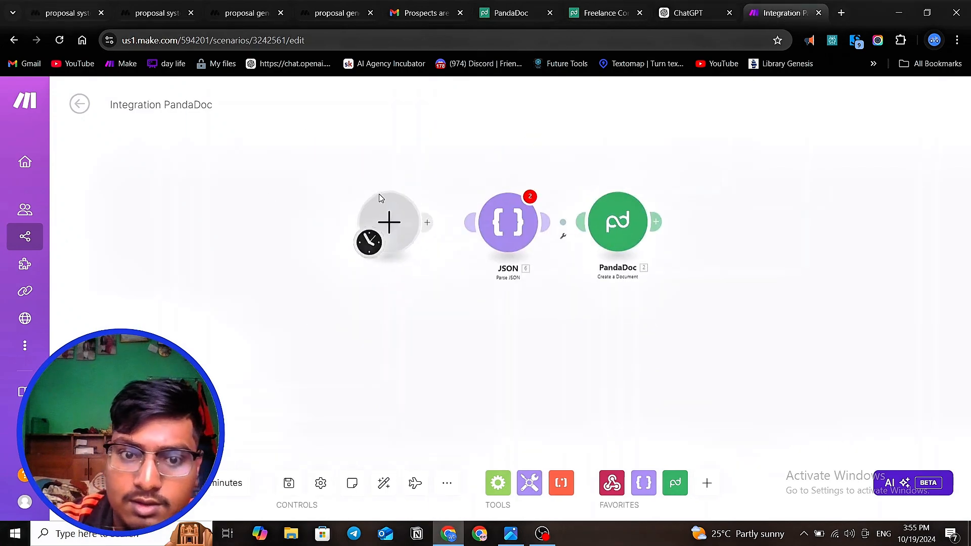
- Add a Custom webhook trigger using the existing "proposal generator" hook and copy its address
left_click(388, 220)
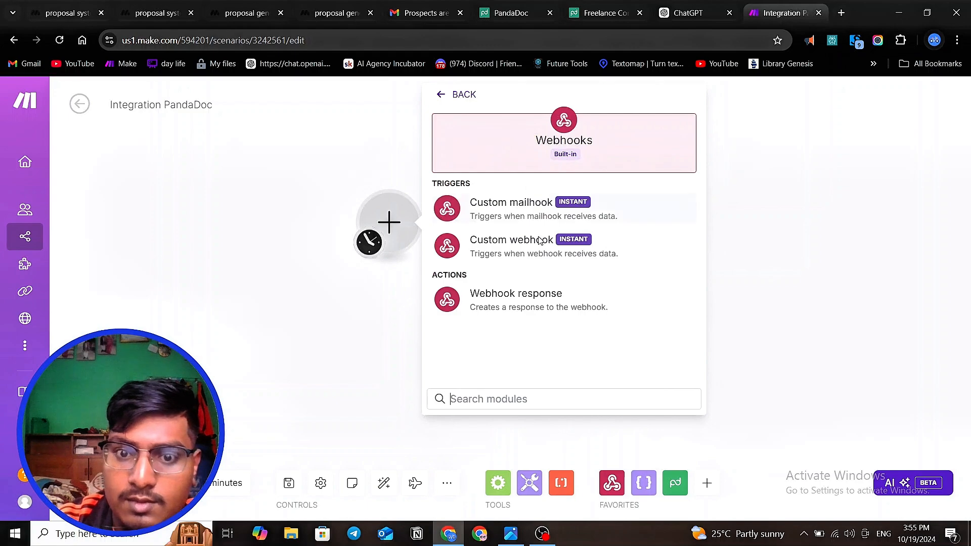
left_click(489, 245)
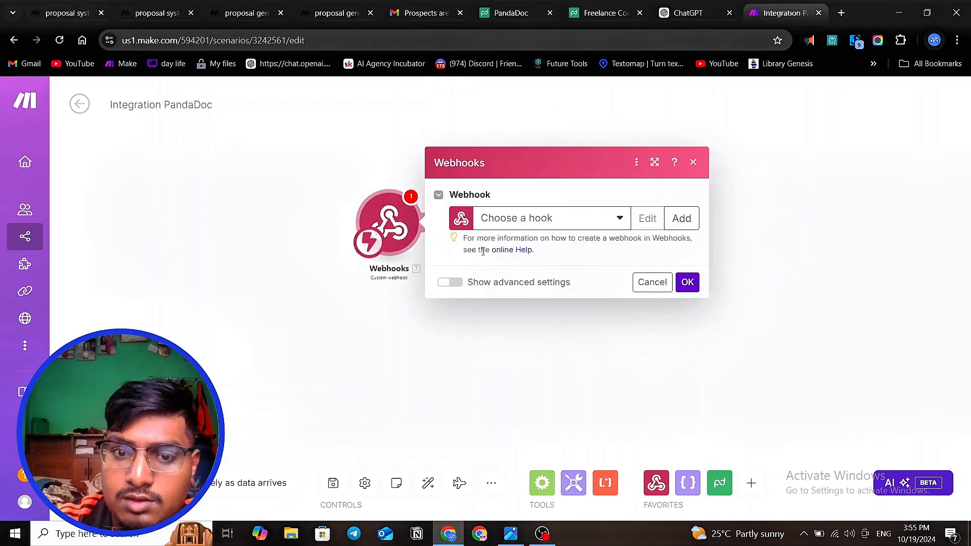
left_click(589, 218)
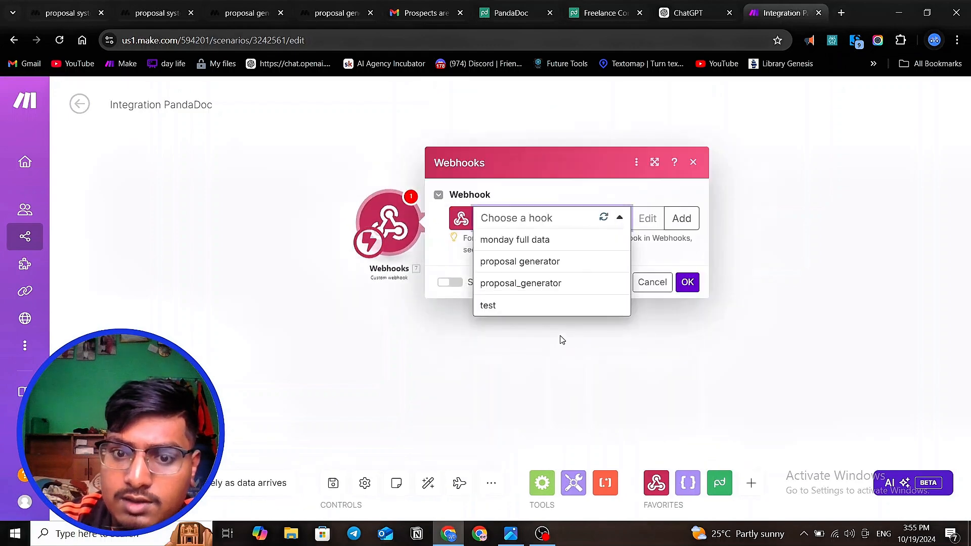
left_click(557, 262)
left_click(656, 243)
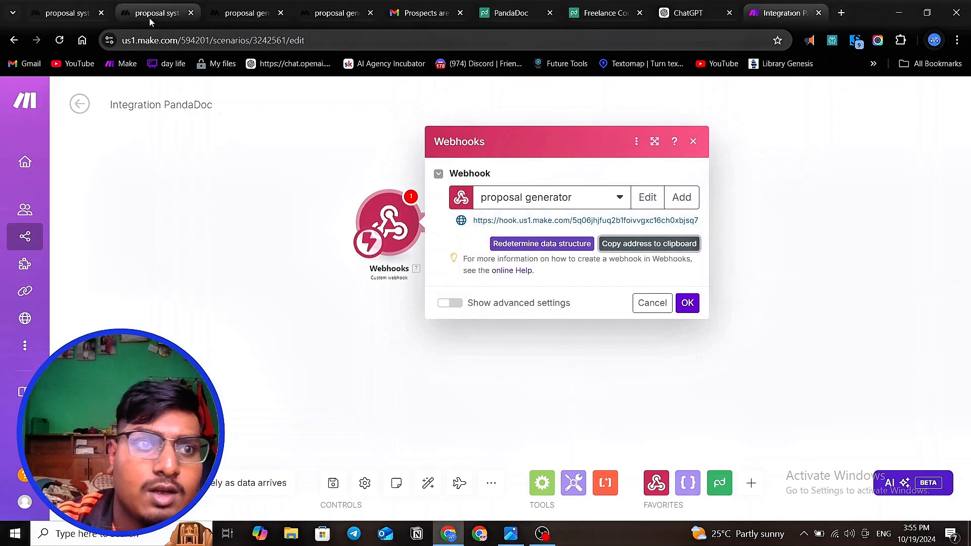
- Replace the make_webhook_url value in MindStudio's function test data with the copied "proposal generator" hook address
left_click(68, 13)
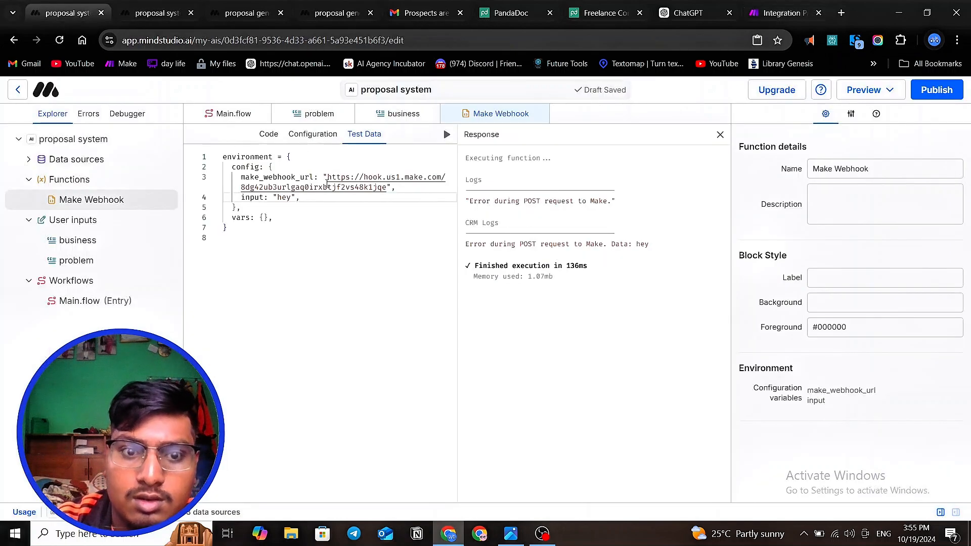
left_click_drag(329, 177, 384, 192)
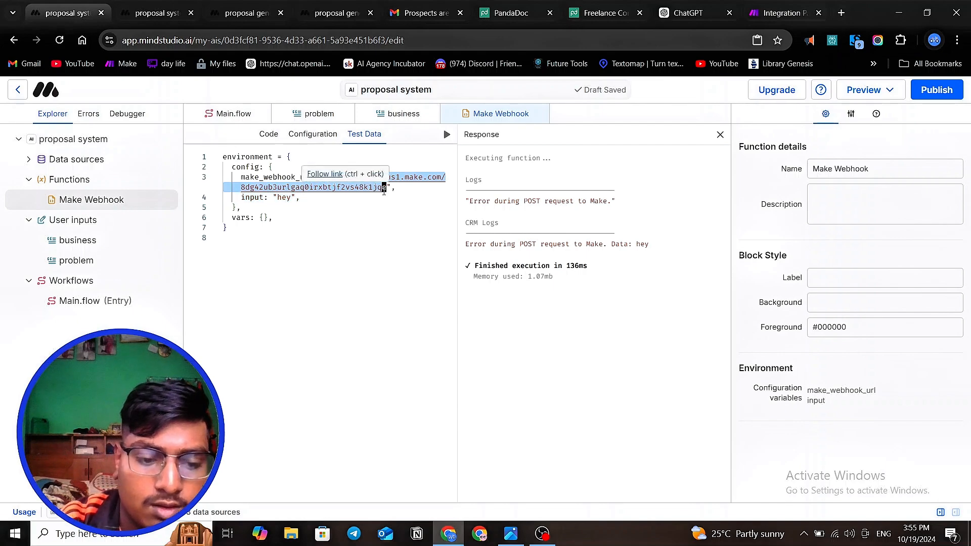
left_click(368, 245)
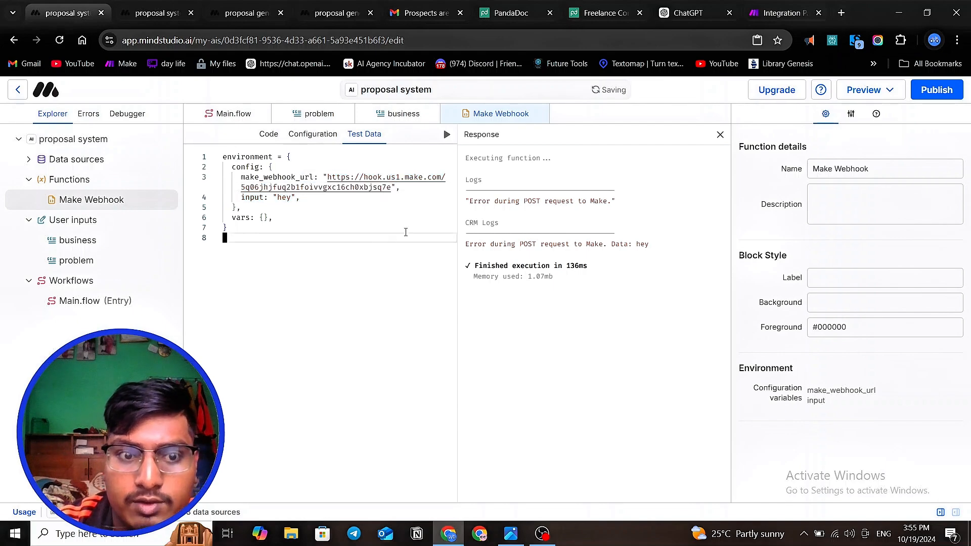
- Check the selected hook in Make, then return to MindStudio and run the function with the replaced address
left_click(774, 13)
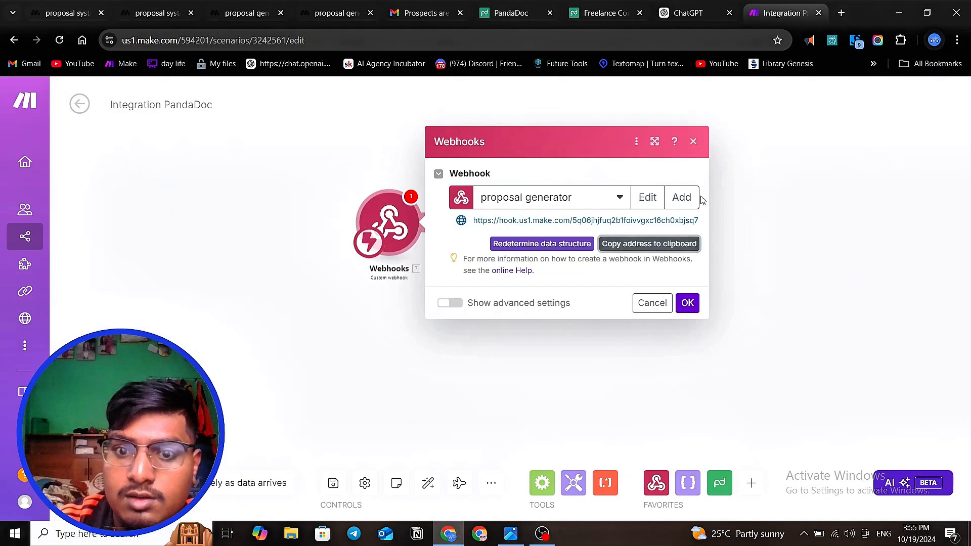
left_click(70, 15)
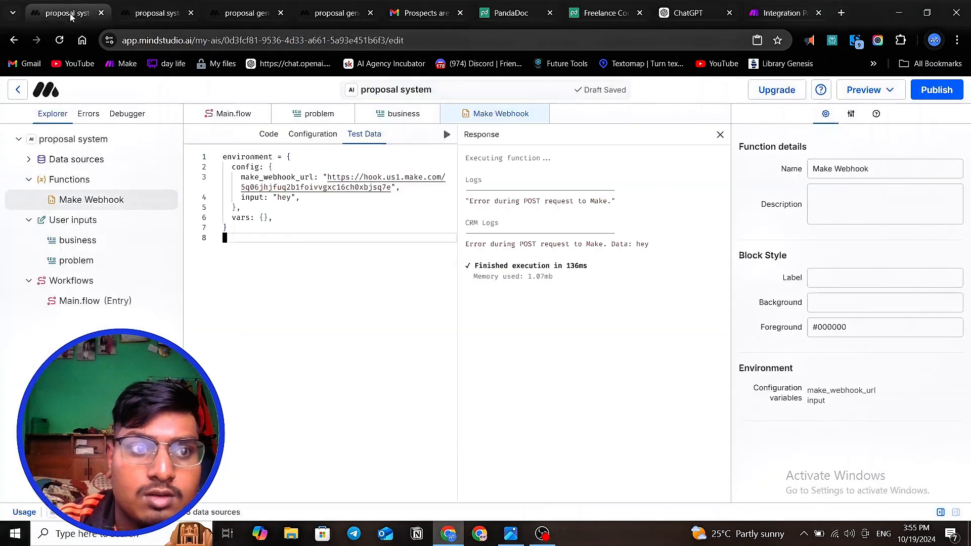
left_click(447, 134)
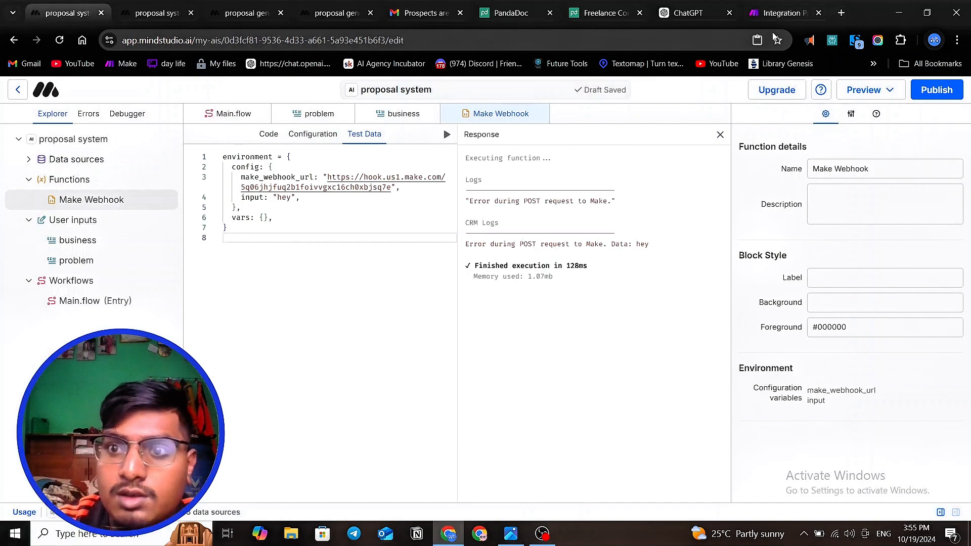
- Switch to Make, leave the Integration PandaDoc scenario without saving the changes, and create a new scenario
left_click(779, 13)
left_click(354, 183)
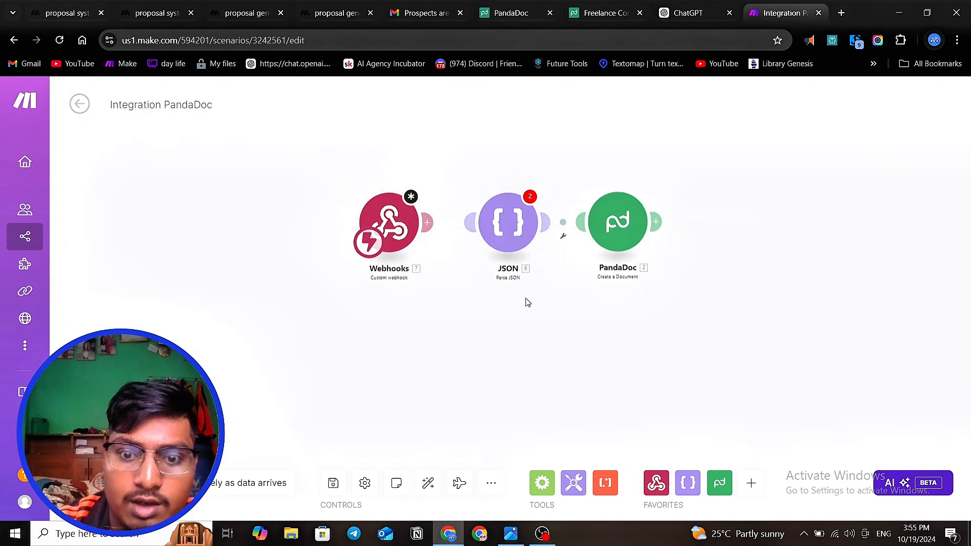
left_click(81, 105)
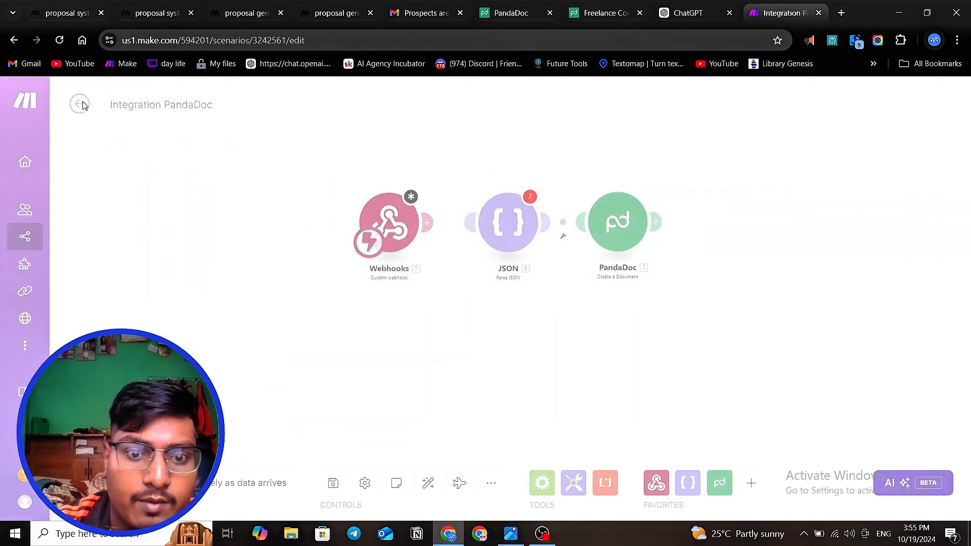
left_click(530, 195)
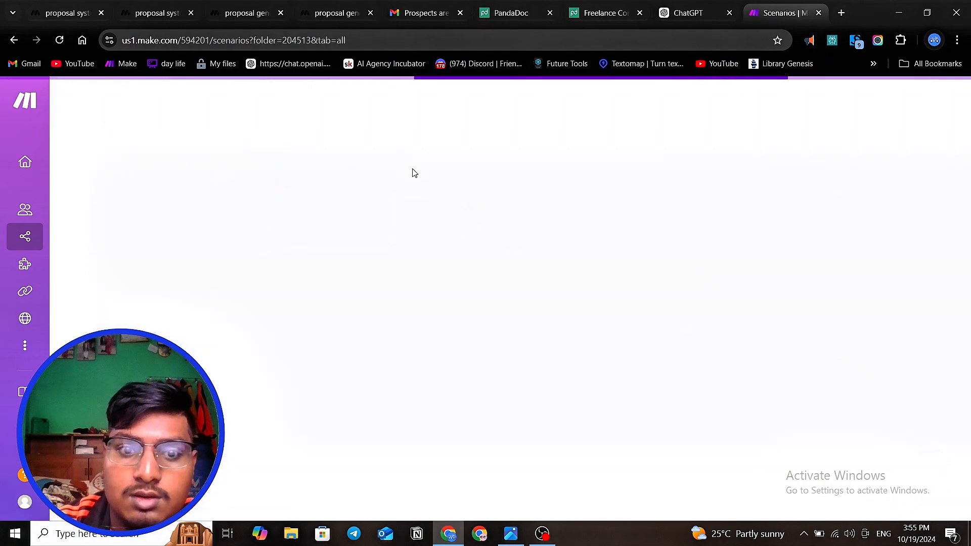
left_click(833, 111)
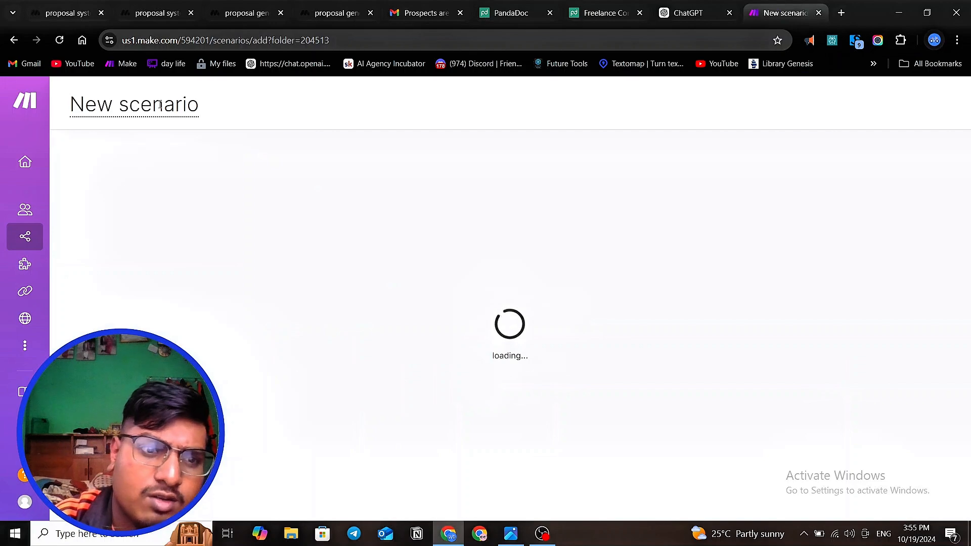
- Rename the new scenario as "proposal"
double_click(159, 105)
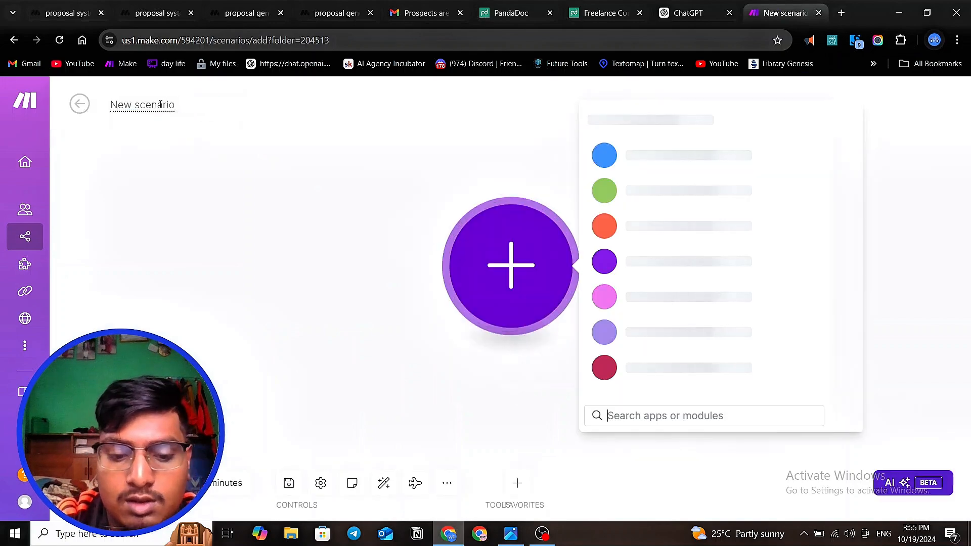
type("pro")
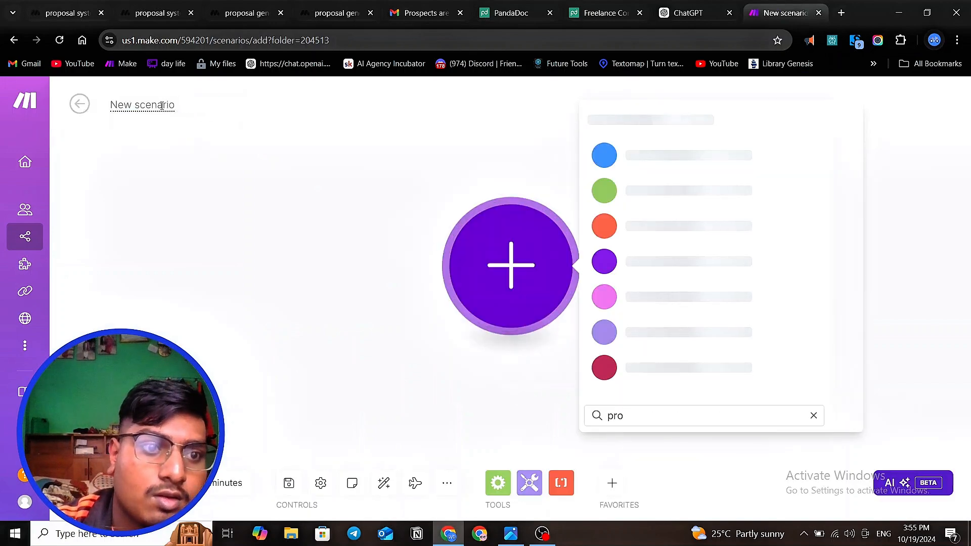
triple_click(161, 105)
type("pro")
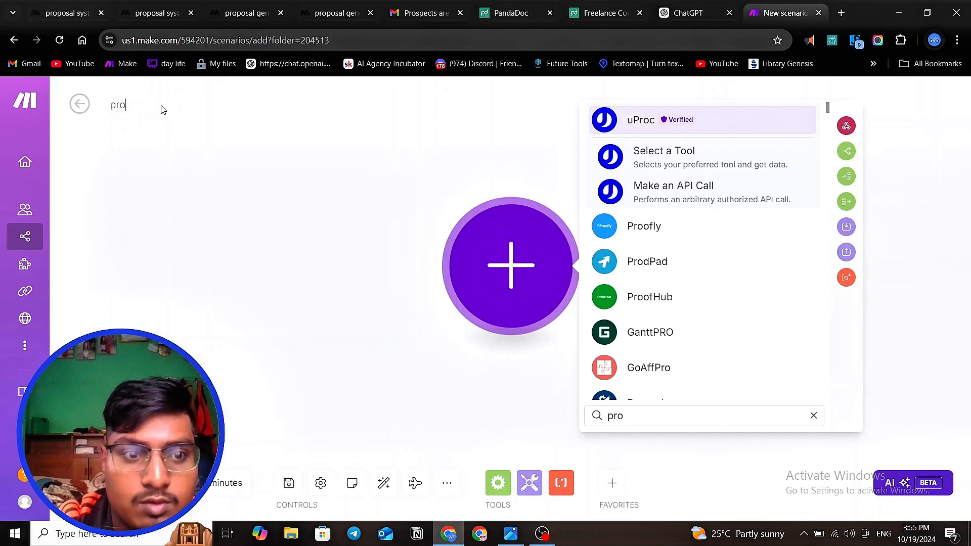
type("poa=")
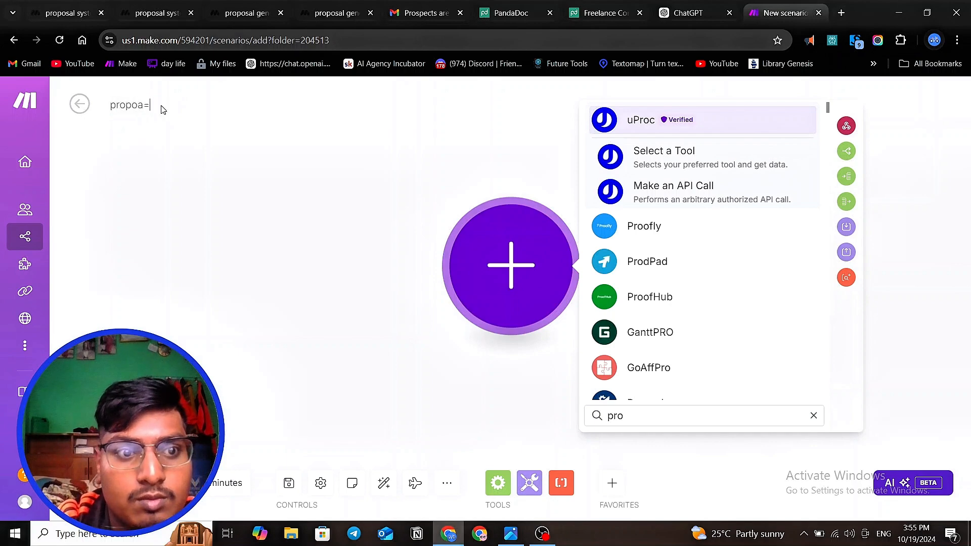
key("BackSpace")
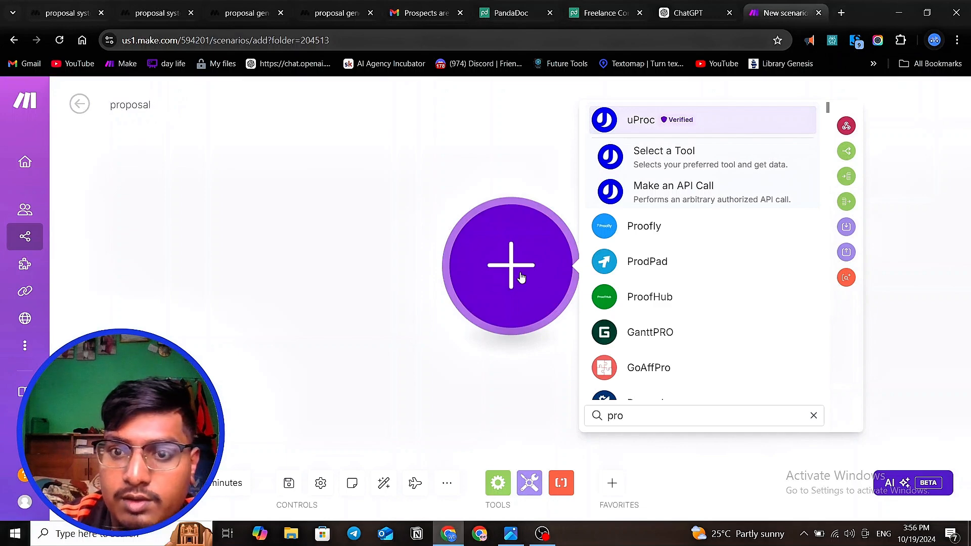
left_click(812, 417)
type("we")
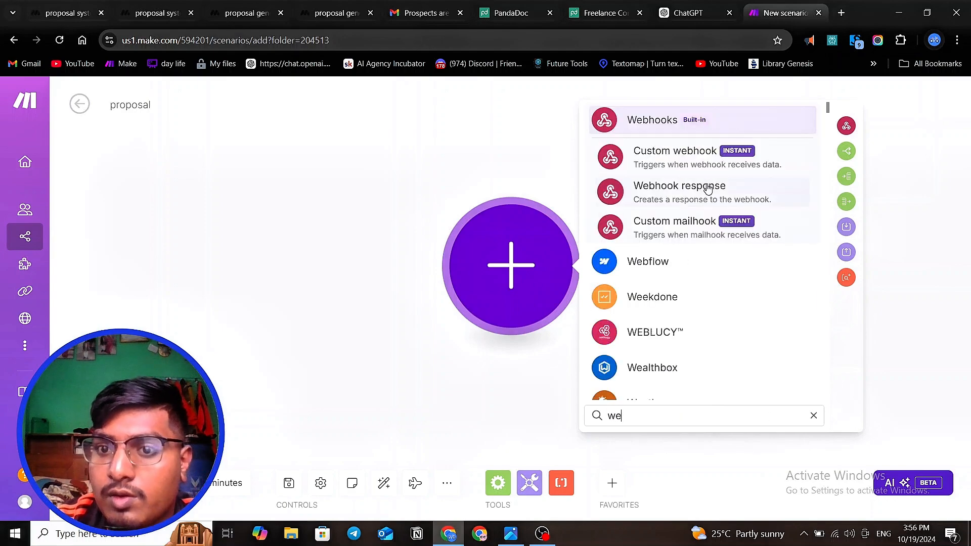
left_click(709, 185)
right_click(531, 264)
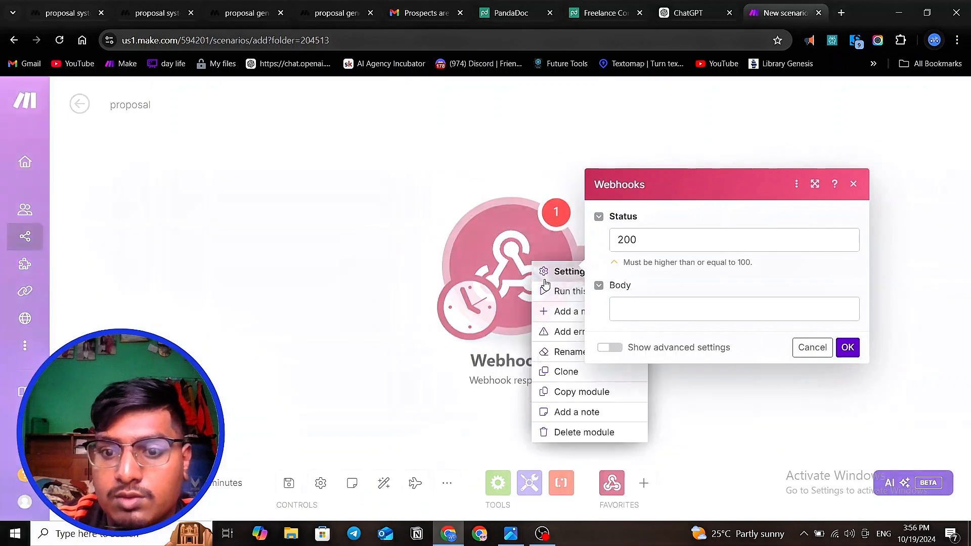
left_click(581, 432)
- Add the Webhooks "Custom webhook" trigger as the first module of the proposal scenario
left_click(530, 267)
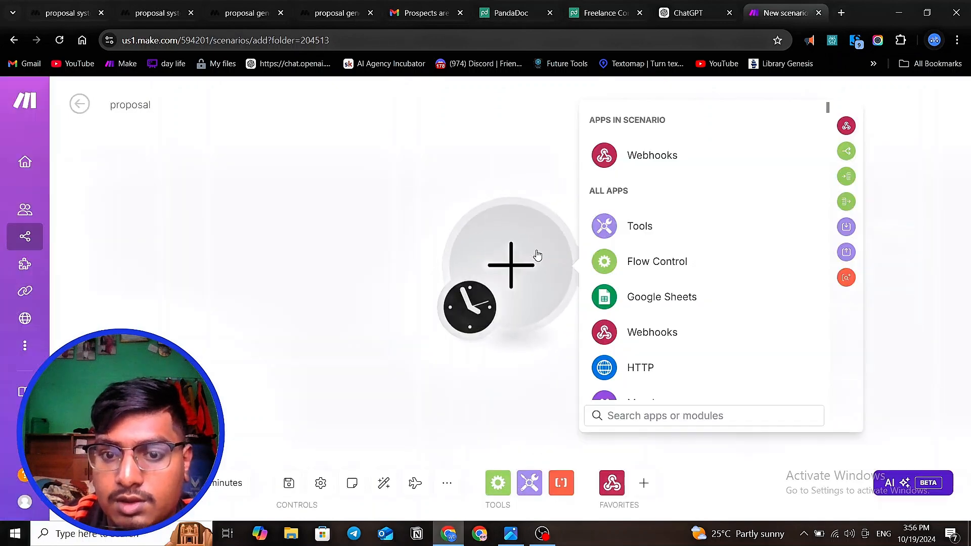
left_click(635, 168)
left_click(677, 260)
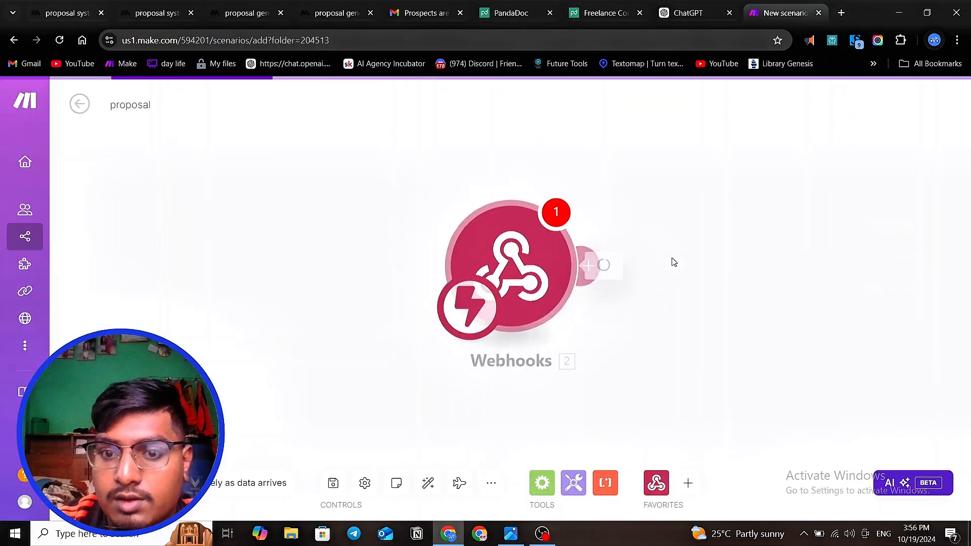
- Create a new webhook named "proposal system" for the custom webhook module and save it
left_click(840, 263)
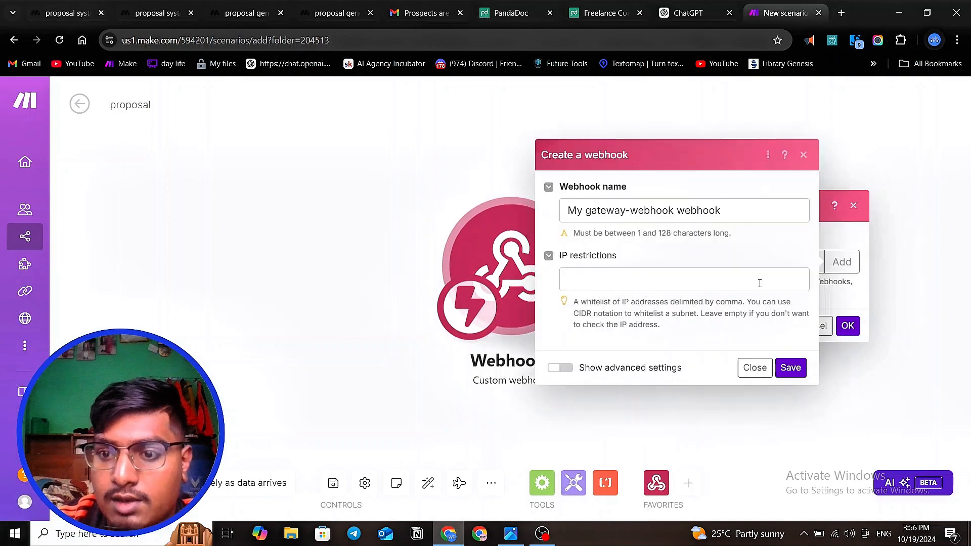
left_click(660, 211)
key("ctrl+a")
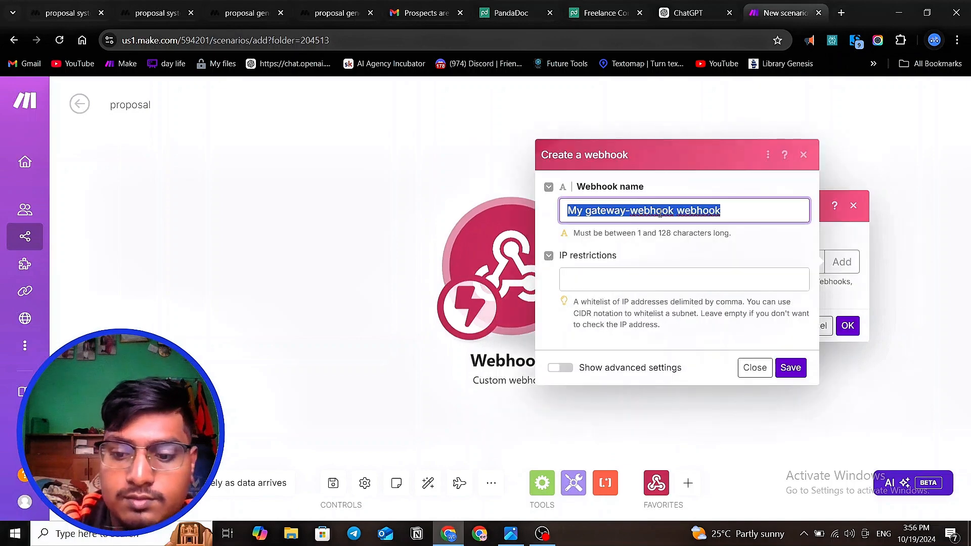
key("BackSpace")
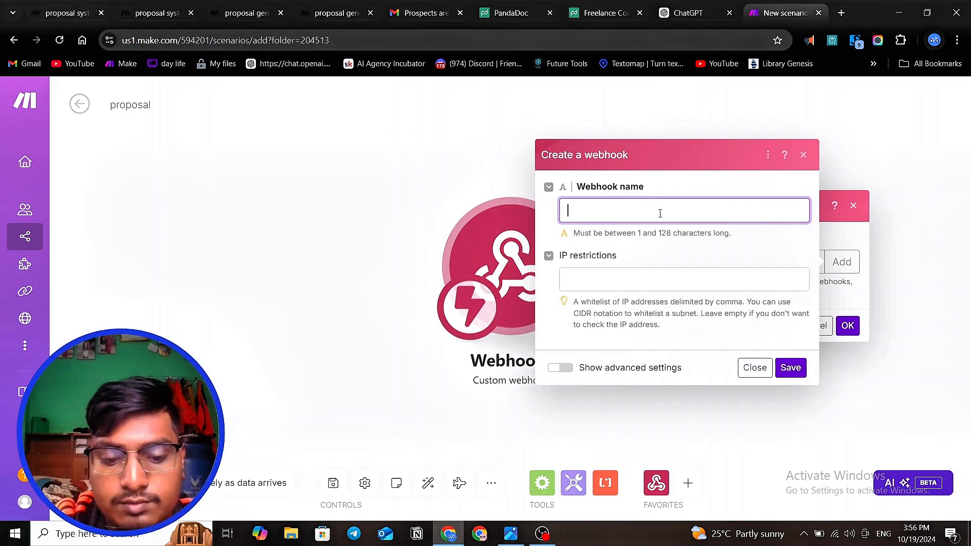
type("pro")
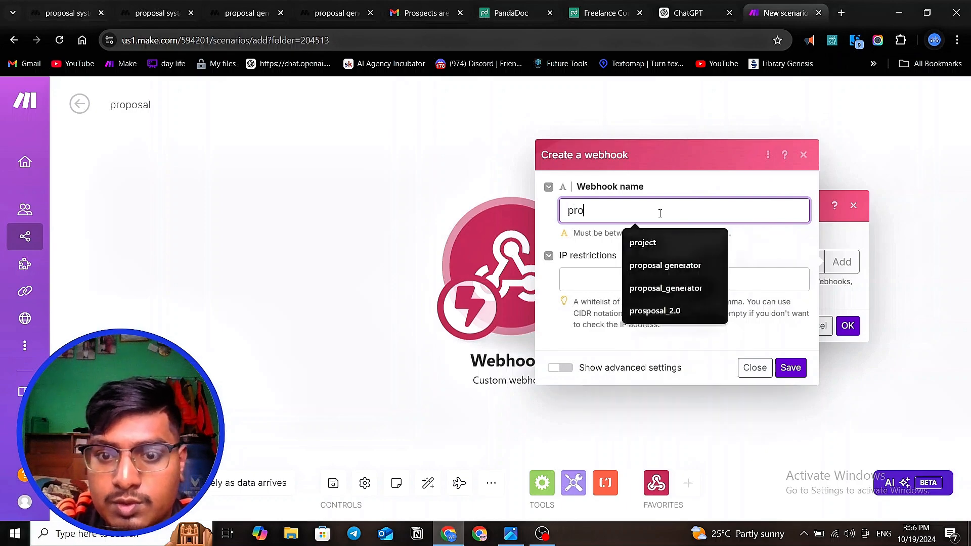
type("pos")
key("BackSpace")
key("BackSpace")
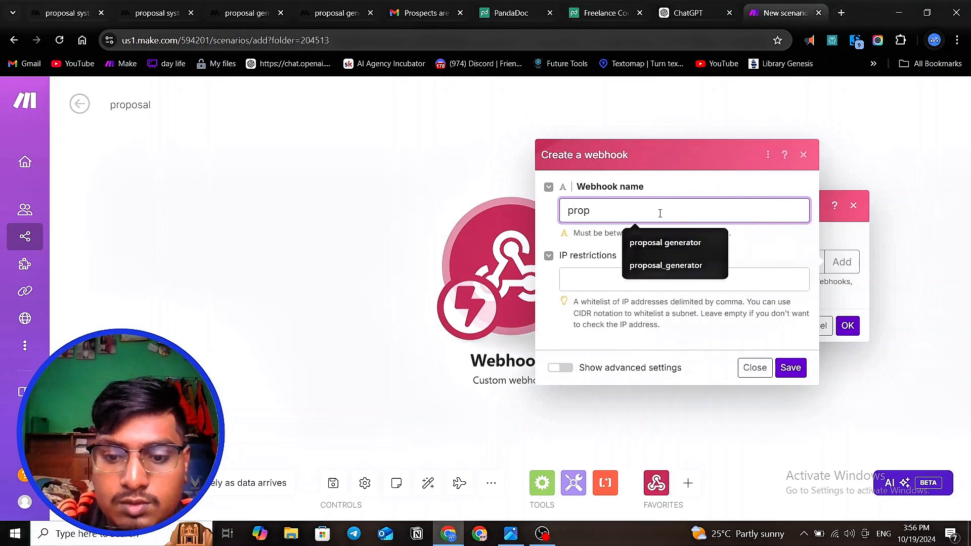
type("osal s")
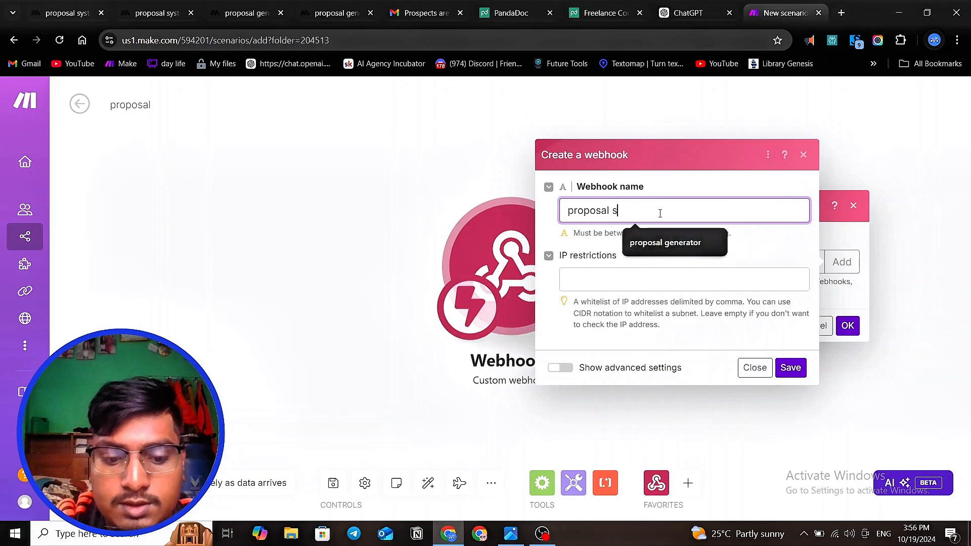
type("ystem")
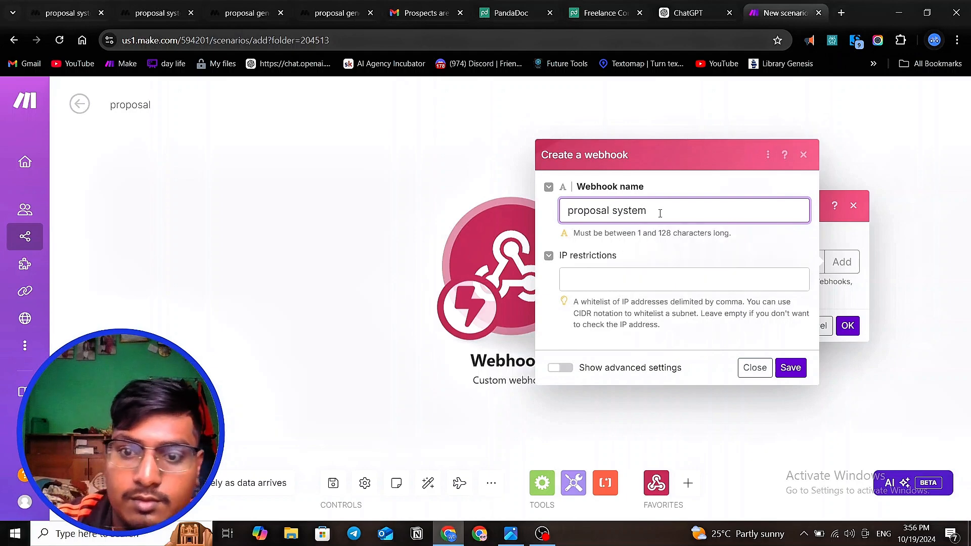
left_click(790, 368)
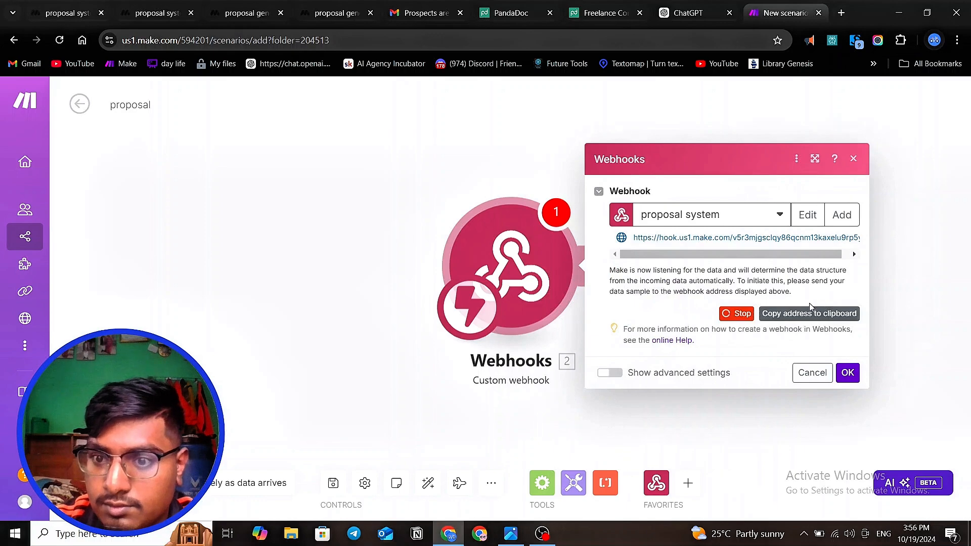
- Replace the make_webhook_url value in MindStudio's test data with the copied "proposal system" hook address and run the function
left_click(810, 315)
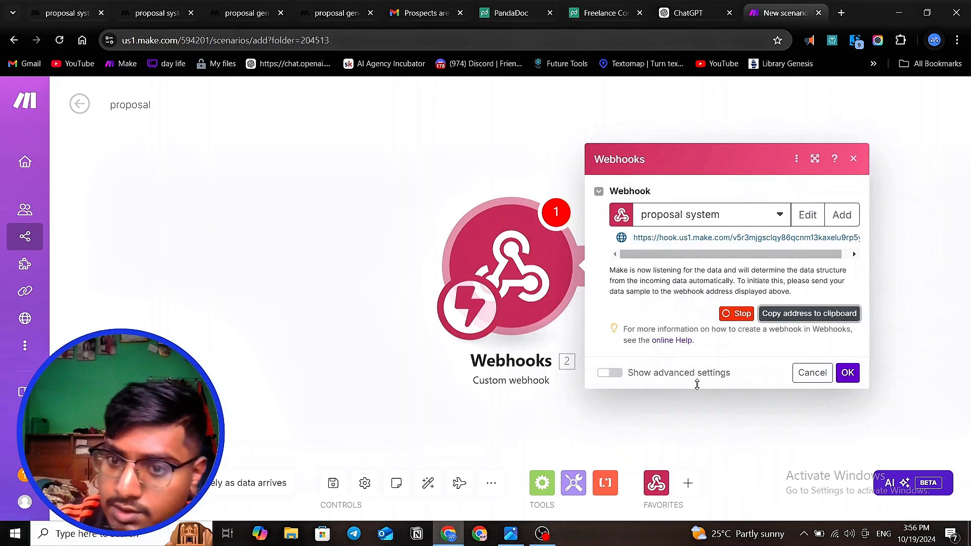
left_click(57, 13)
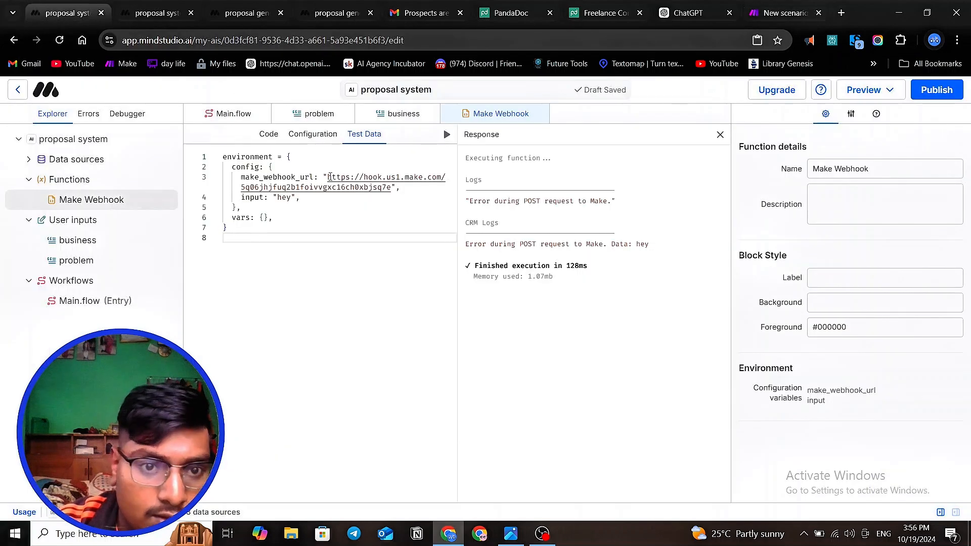
left_click_drag(328, 177, 388, 189)
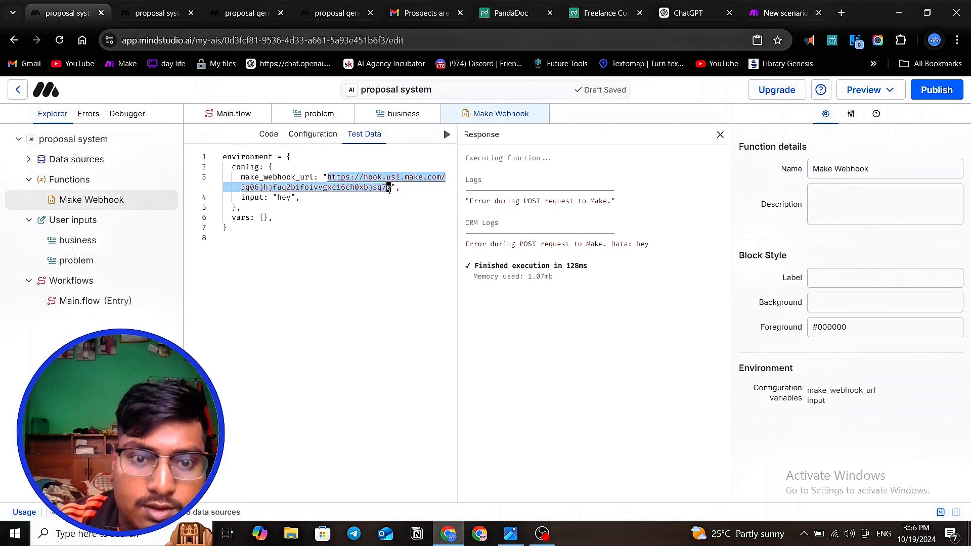
left_click(385, 239)
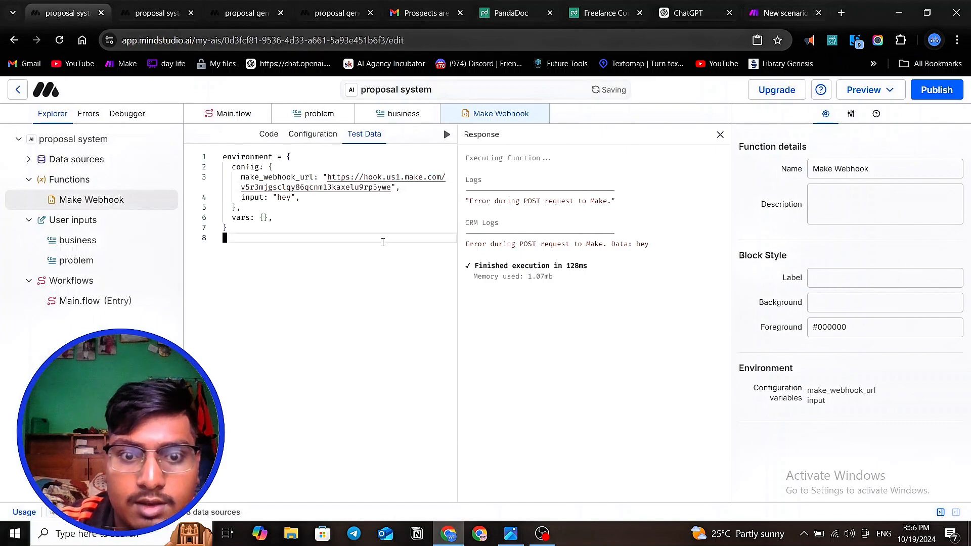
left_click(447, 134)
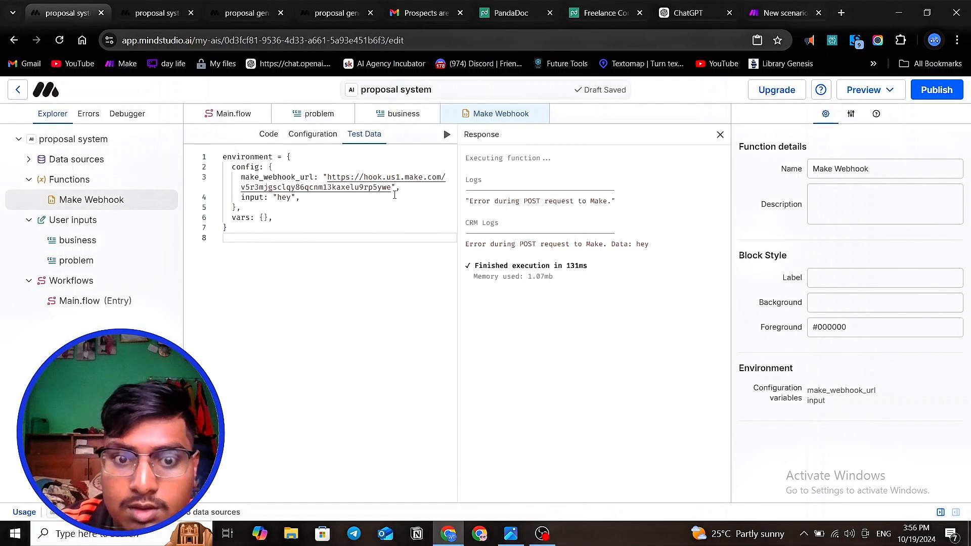
- Switch to Make, confirm the webhook module settings, and run the proposal scenario once so it waits for data
left_click(767, 14)
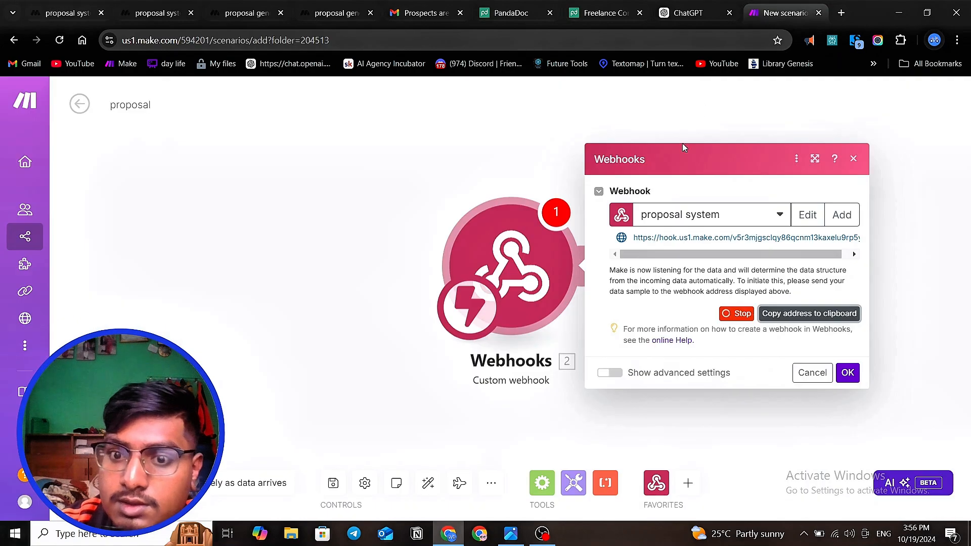
left_click(848, 373)
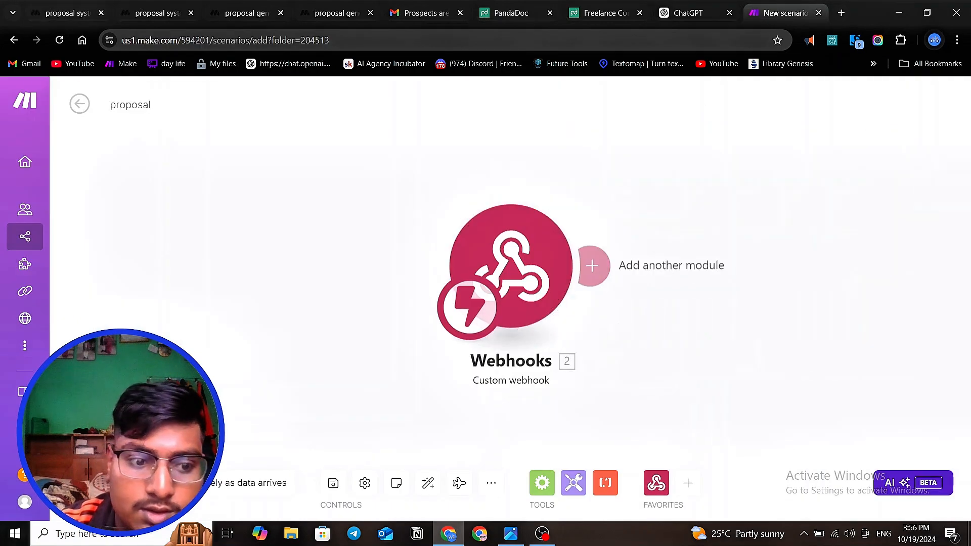
left_click(89, 483)
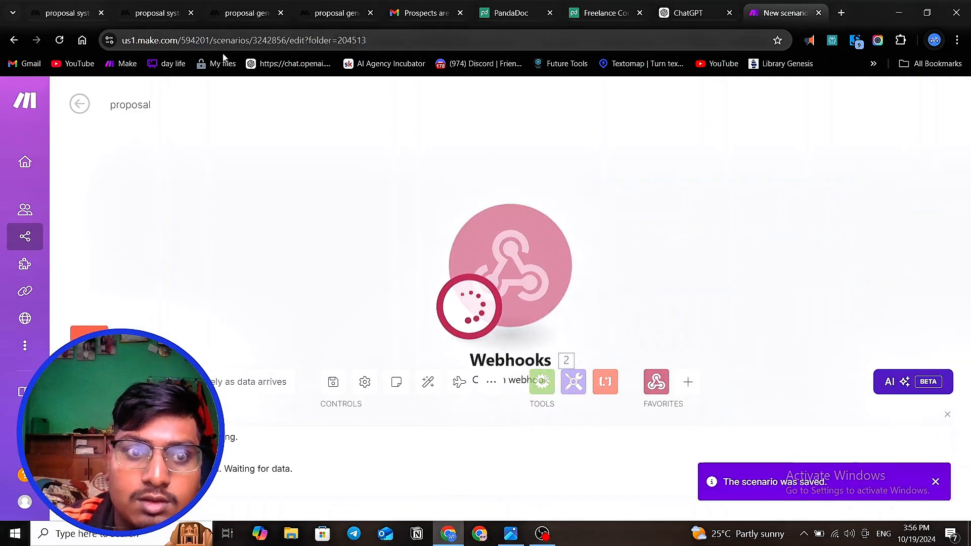
- Return to MindStudio and run the Make Webhook function while the scenario is waiting for data
left_click(235, 14)
left_click(90, 16)
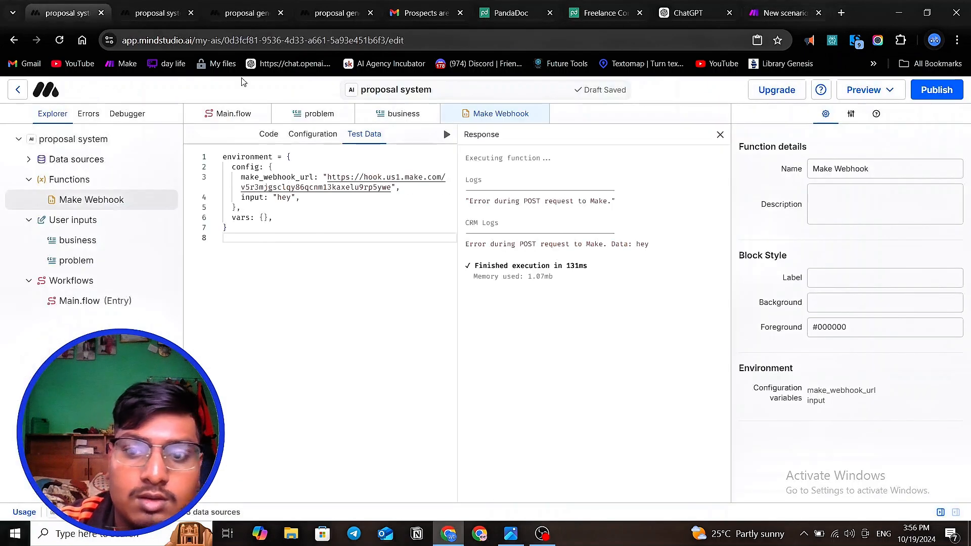
left_click(447, 135)
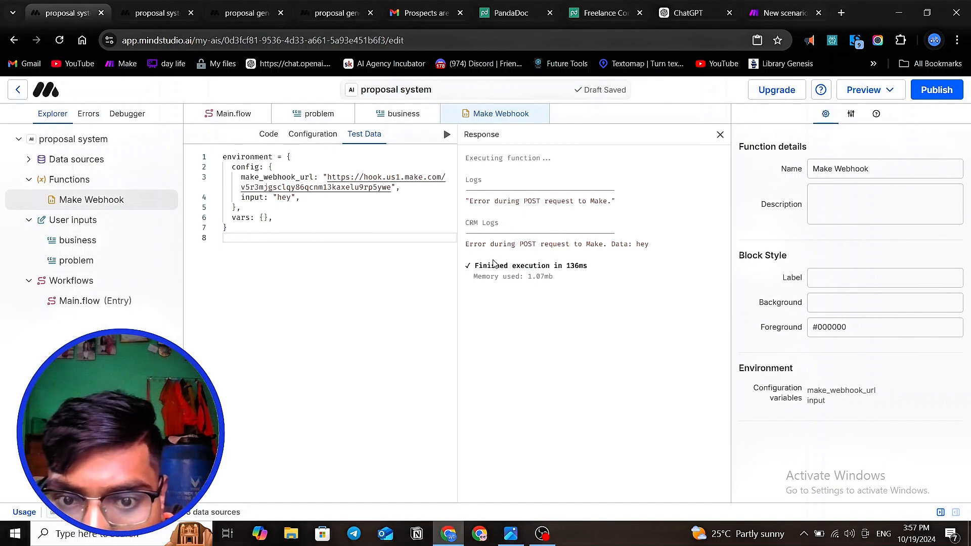
- Re-enter "hey" as the input value in the function's test data
double_click(284, 198)
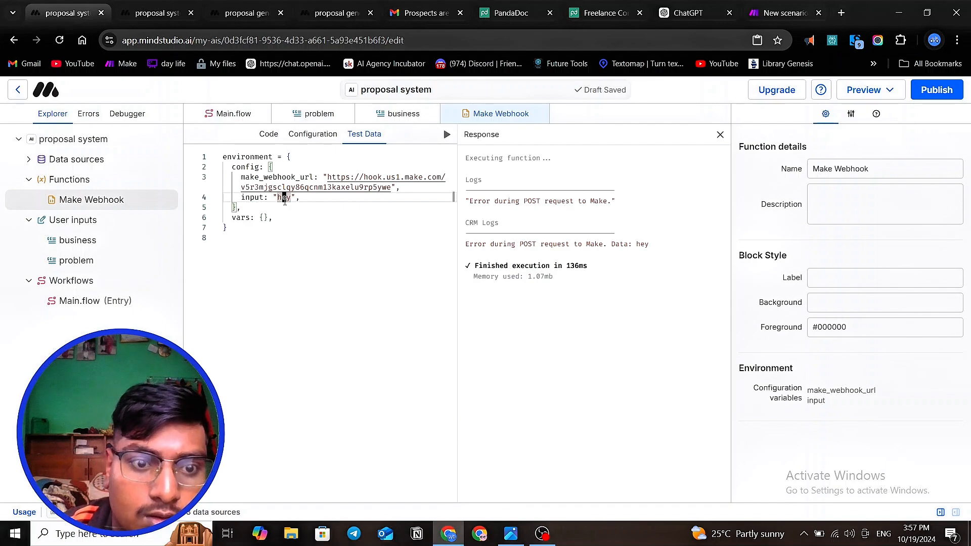
left_click_drag(278, 197, 289, 198)
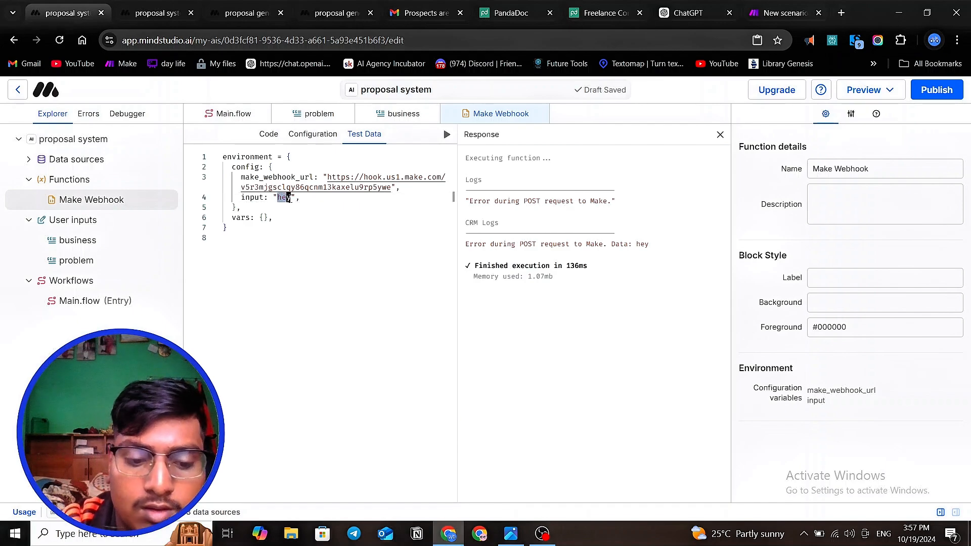
type("e")
key("BackSpace")
key("BackSpace")
type("e")
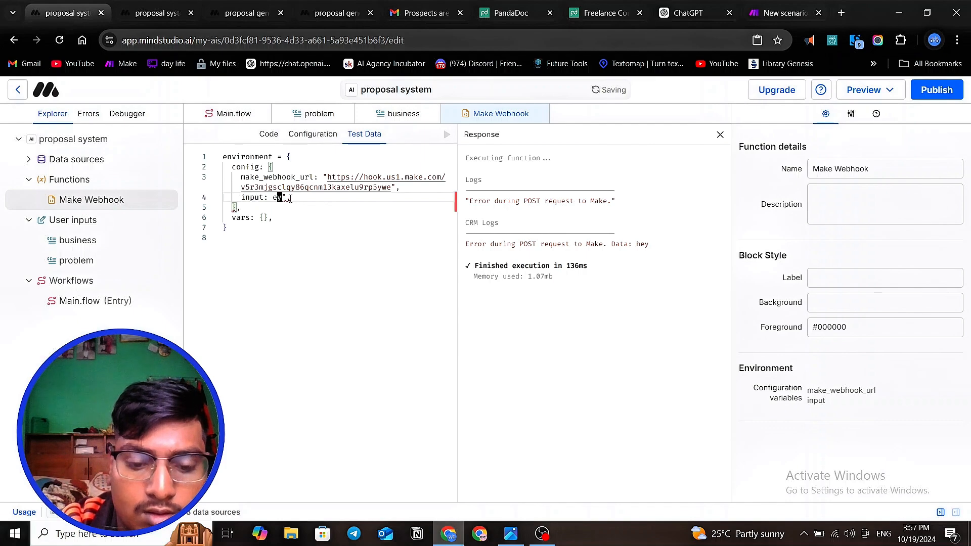
key("BackSpace")
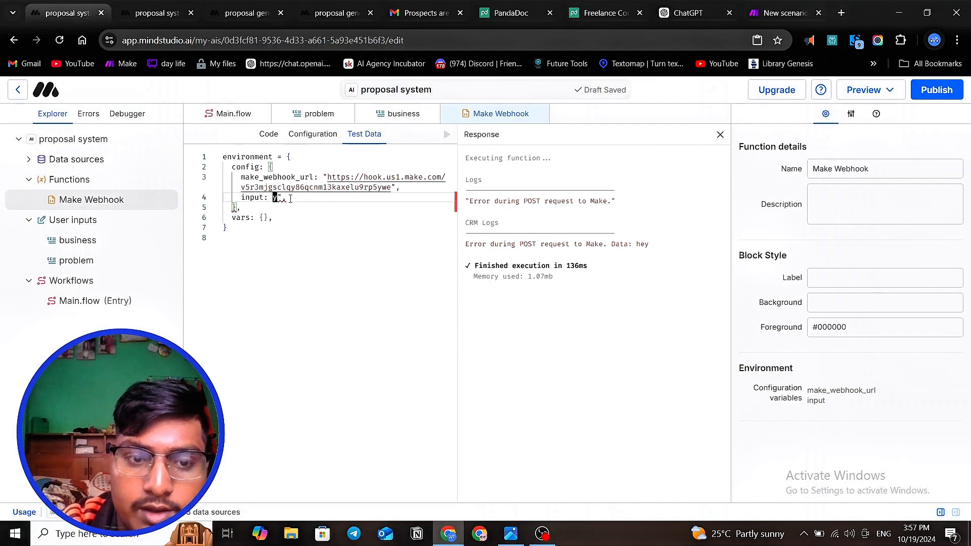
key("BackSpace")
type("\"he")
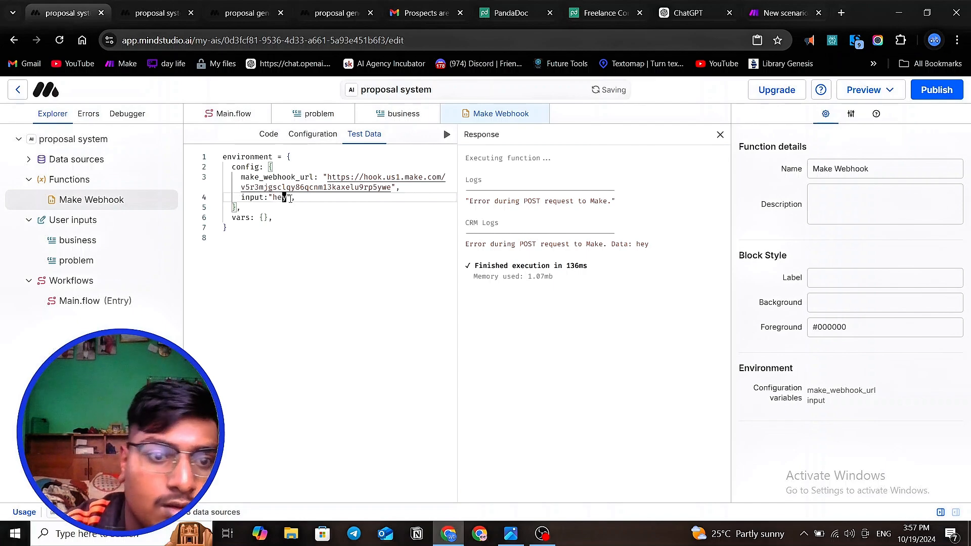
- Clear the hook address from make_webhook_url in the test data, leaving empty quotes
left_click_drag(327, 177, 388, 191)
key("BackSpace")
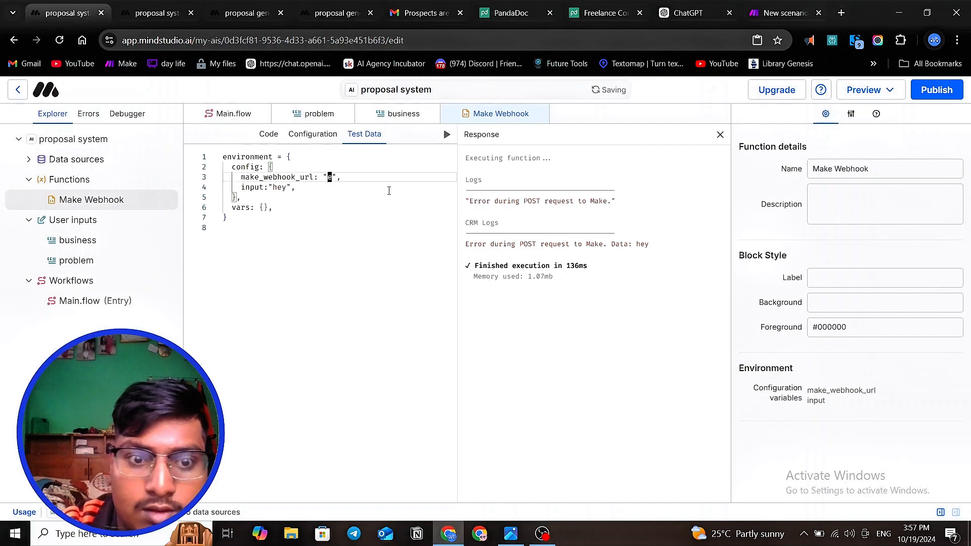
key("BackSpace")
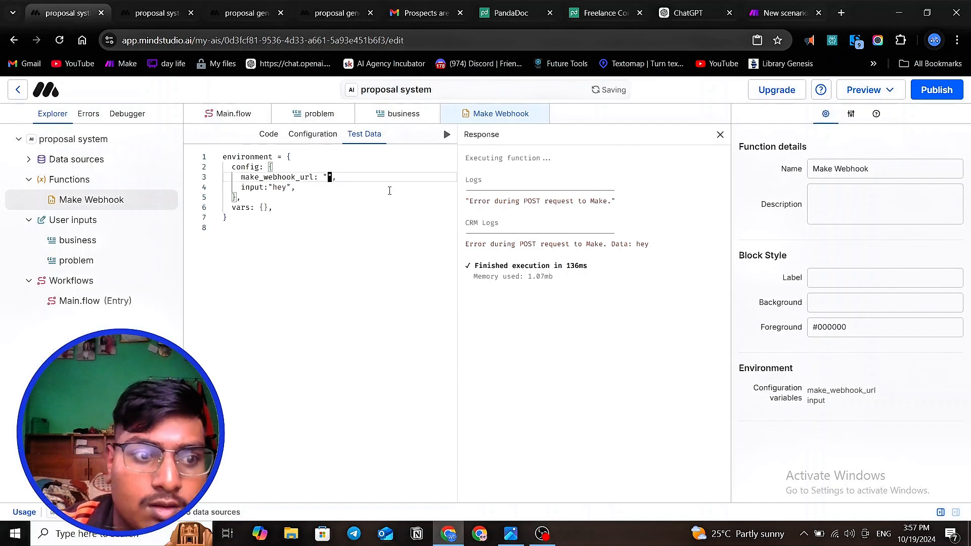
- Copy the "proposal system" hook address from Make again and paste it as the make_webhook_url value in MindStudio
left_click(786, 12)
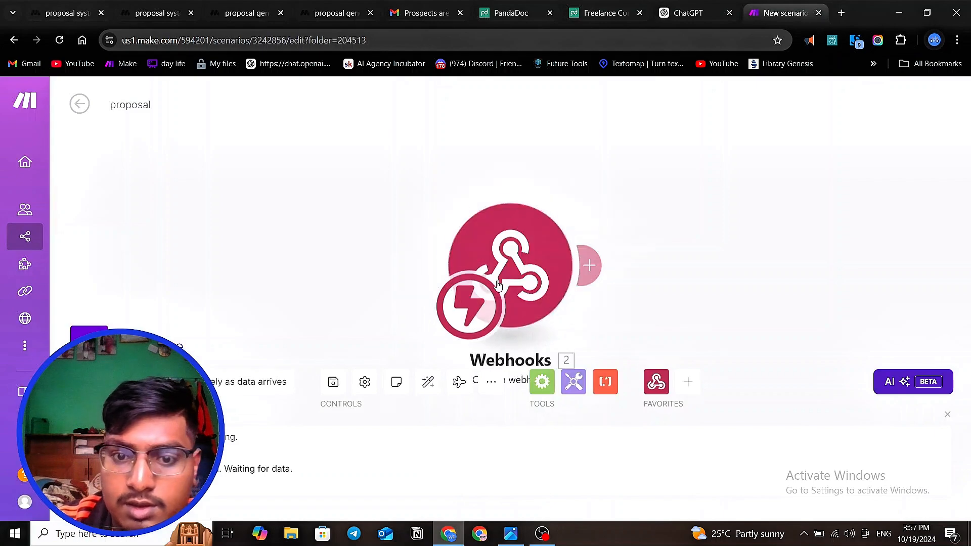
left_click(574, 301)
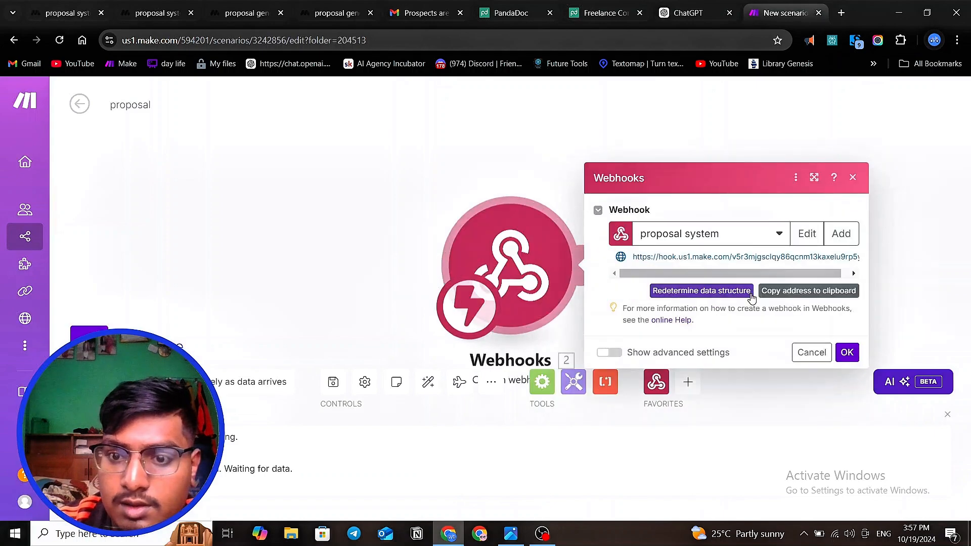
left_click(819, 297)
left_click(816, 296)
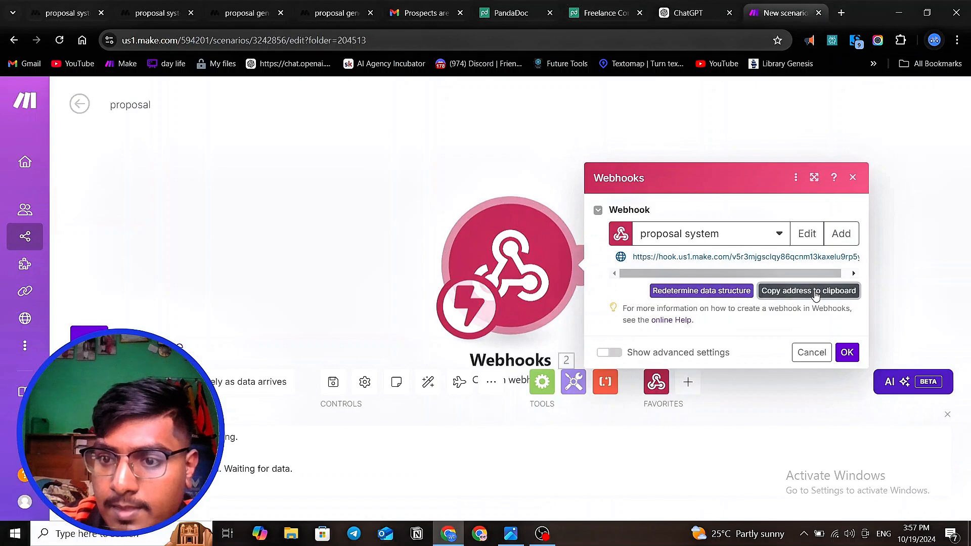
left_click(65, 13)
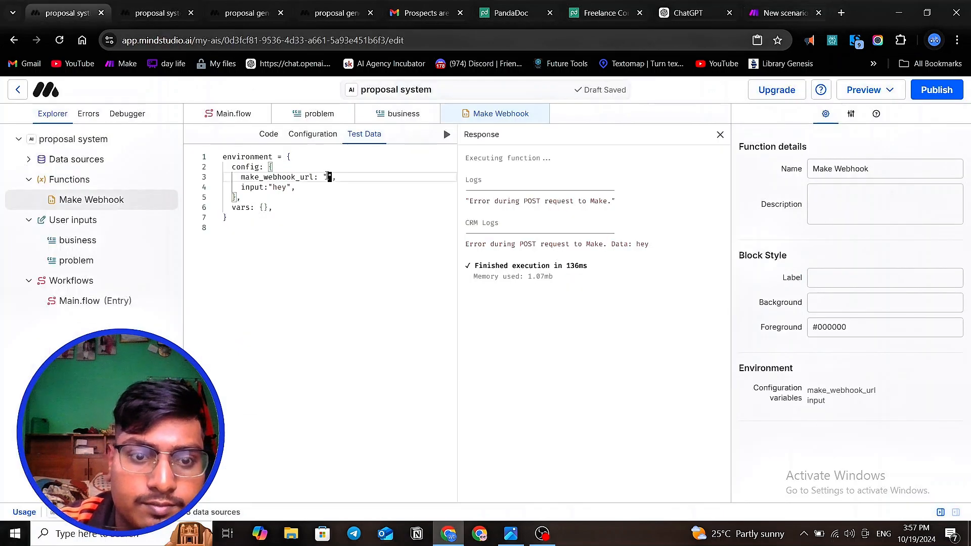
left_click(317, 217)
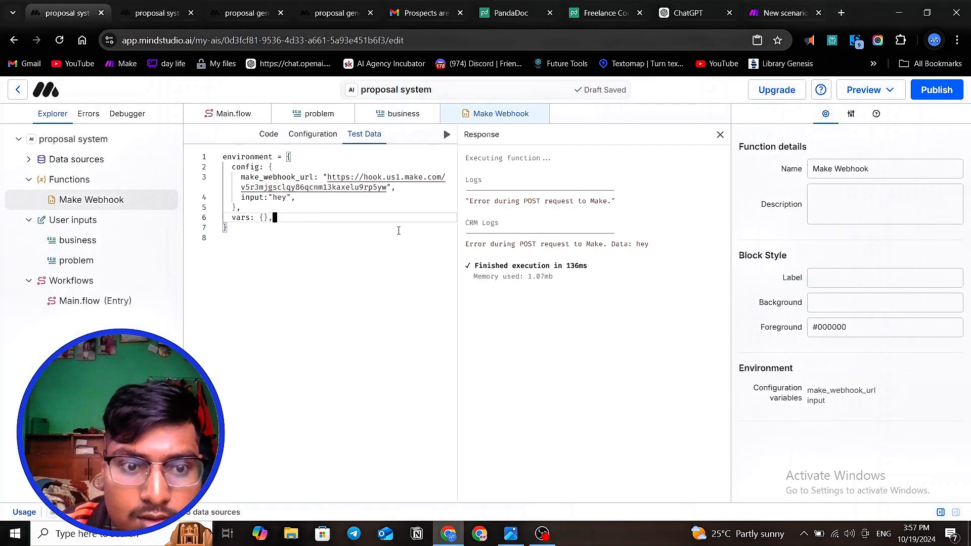
left_click(267, 231)
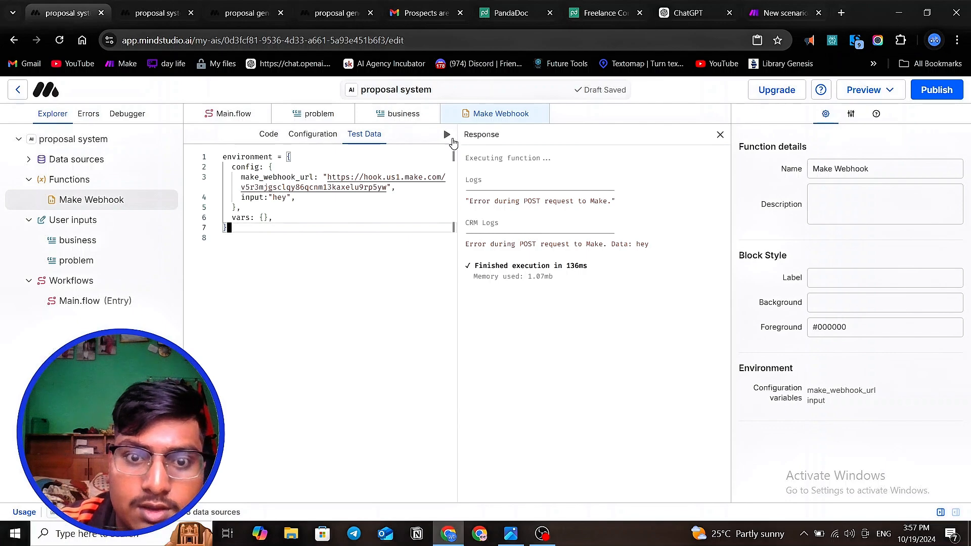
- Run the Make Webhook function with the updated test data, then check its response and the Make scenario
left_click(447, 136)
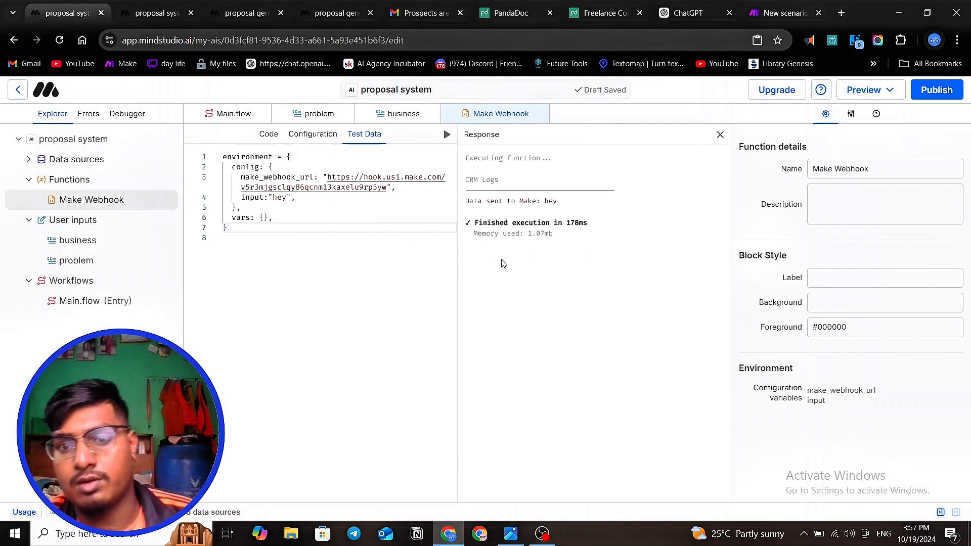
left_click_drag(474, 204, 590, 217)
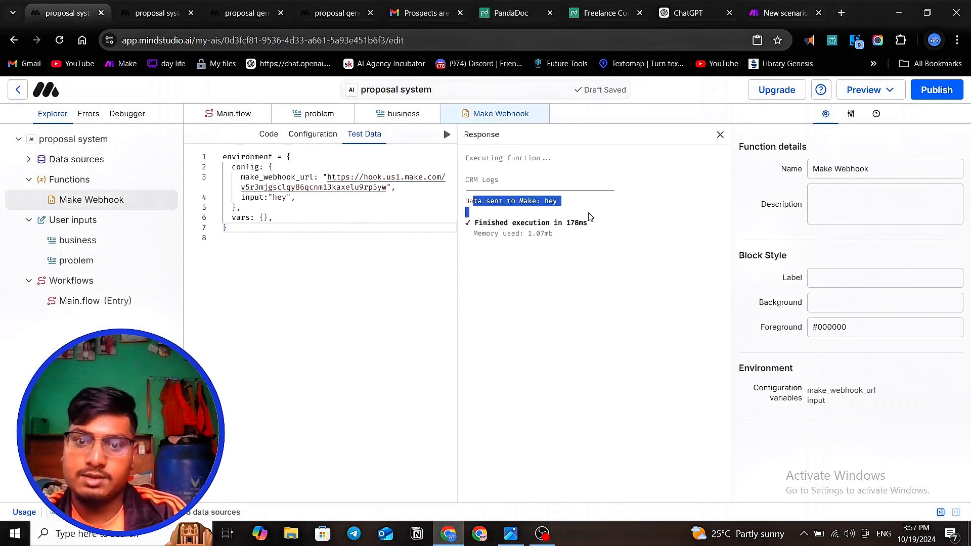
left_click(632, 270)
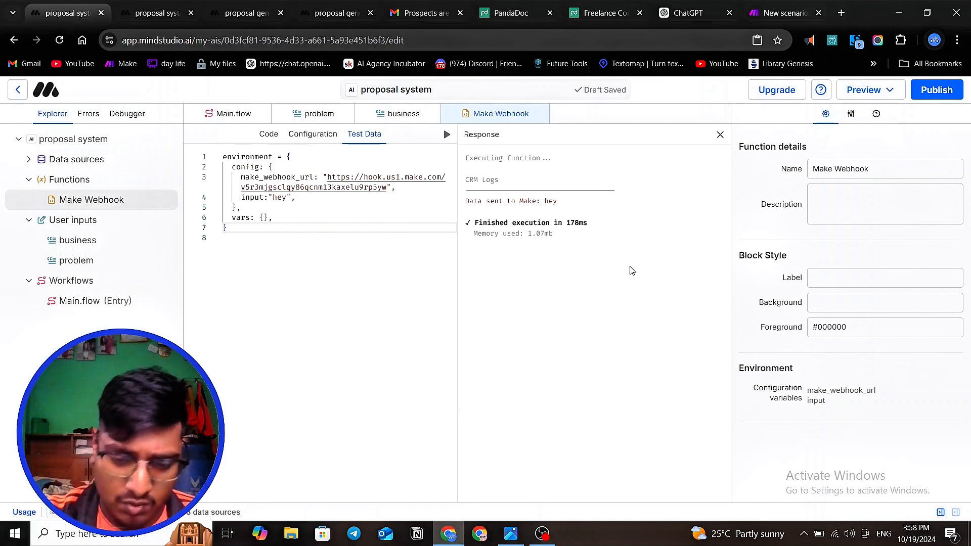
left_click(781, 13)
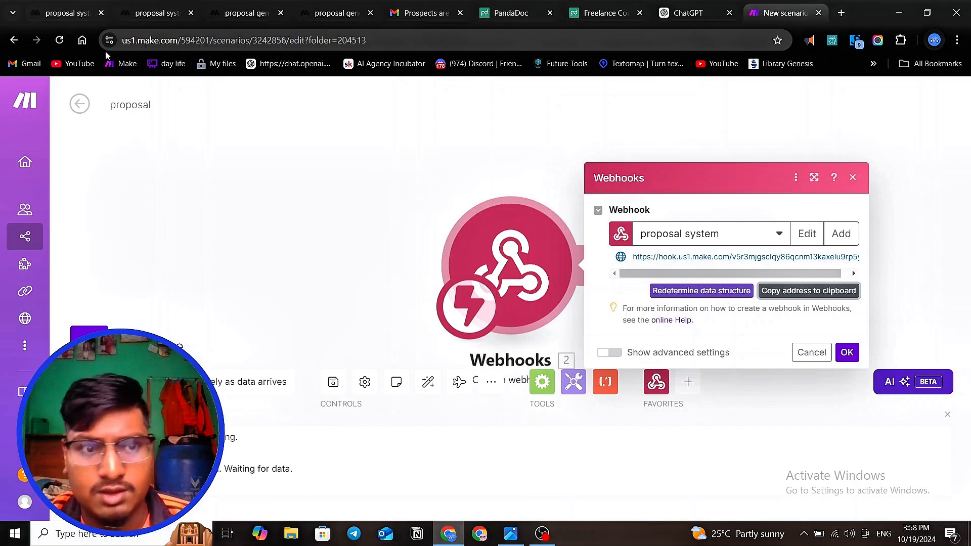
left_click(61, 13)
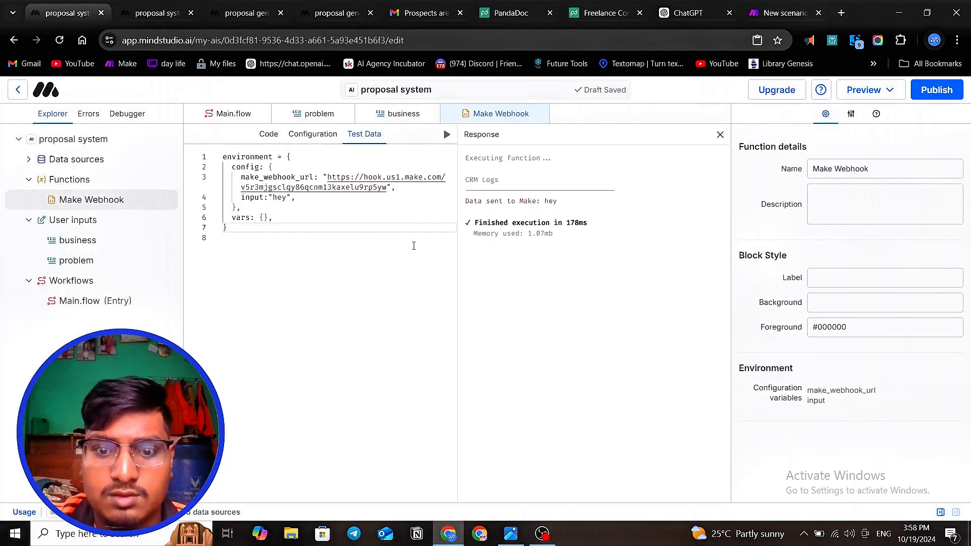
- Open Main.flow and clear the Make Webhook URL in the Make block's configuration
left_click(305, 254)
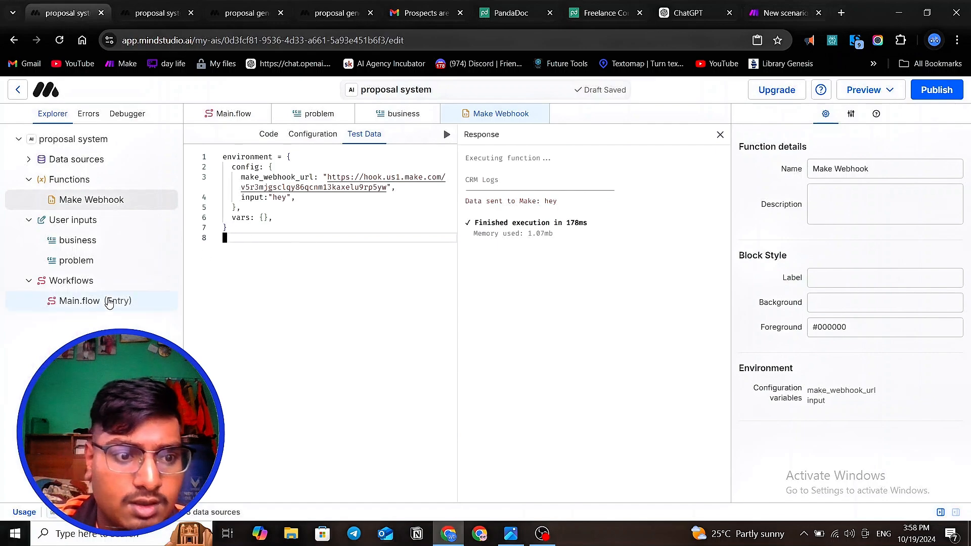
left_click(113, 299)
left_click(845, 246)
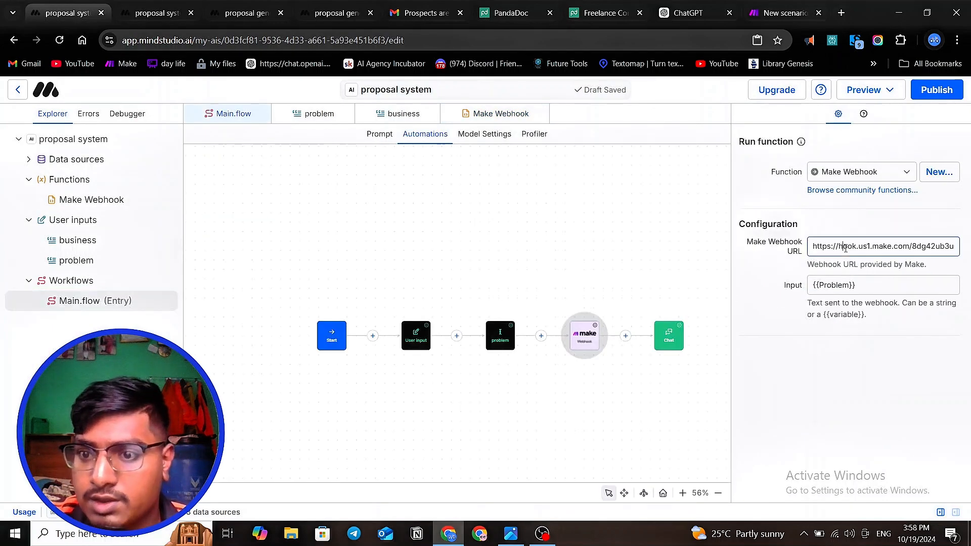
key("ctrl+a")
key("BackSpace")
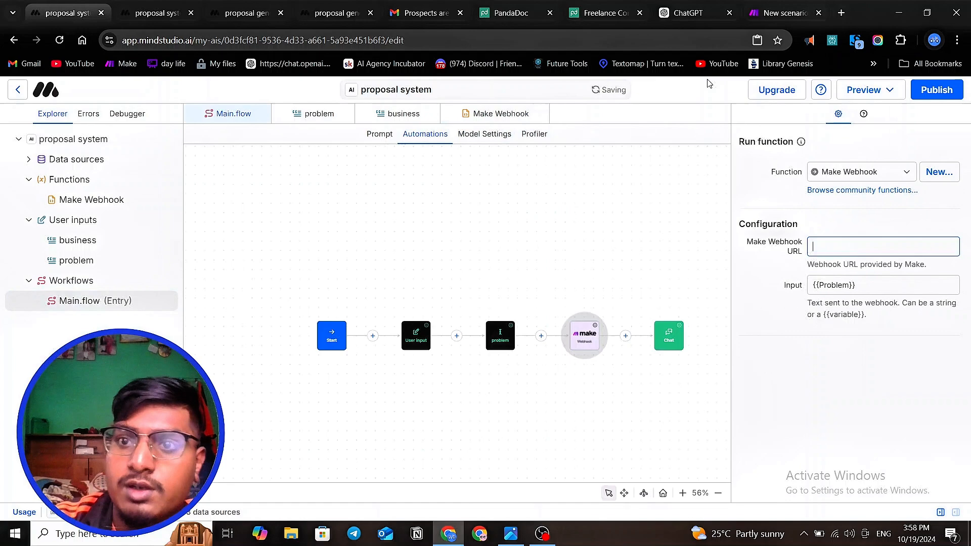
- Confirm the webhook module's settings in Make and paste the "proposal system" hook address as the Make block's webhook URL in MindStudio
left_click(784, 13)
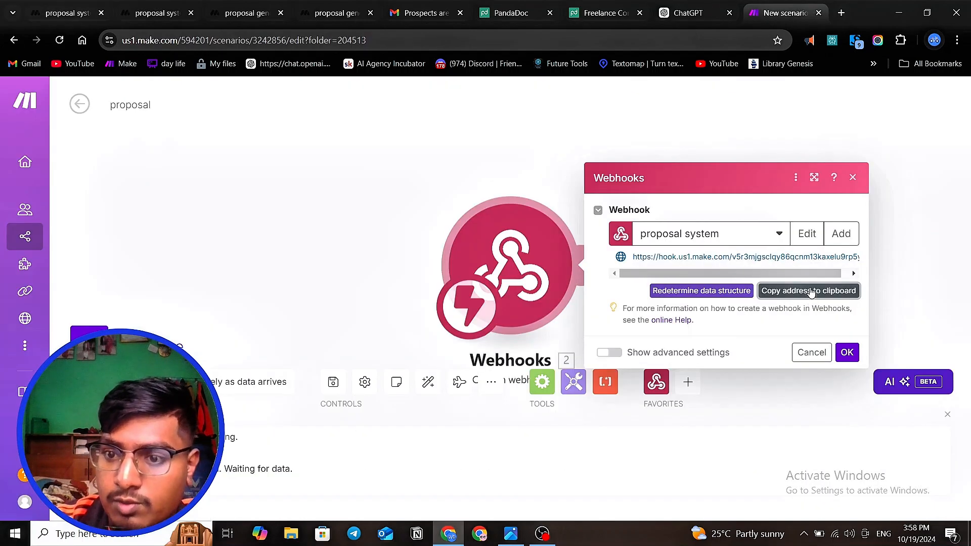
left_click(847, 353)
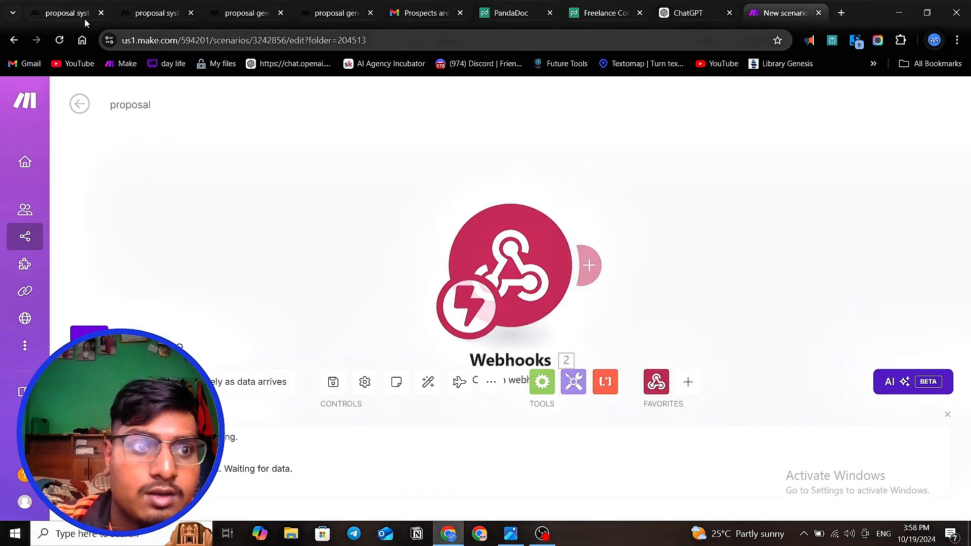
left_click(64, 12)
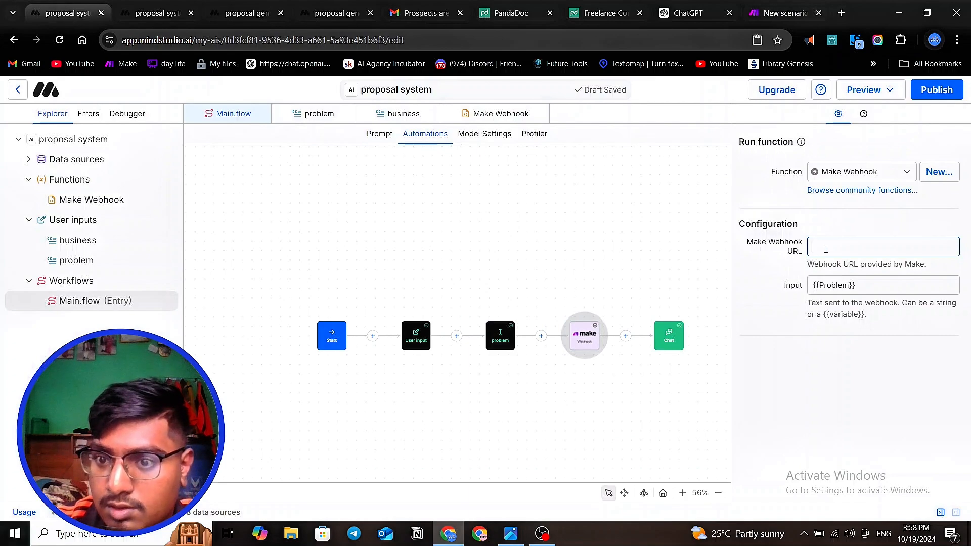
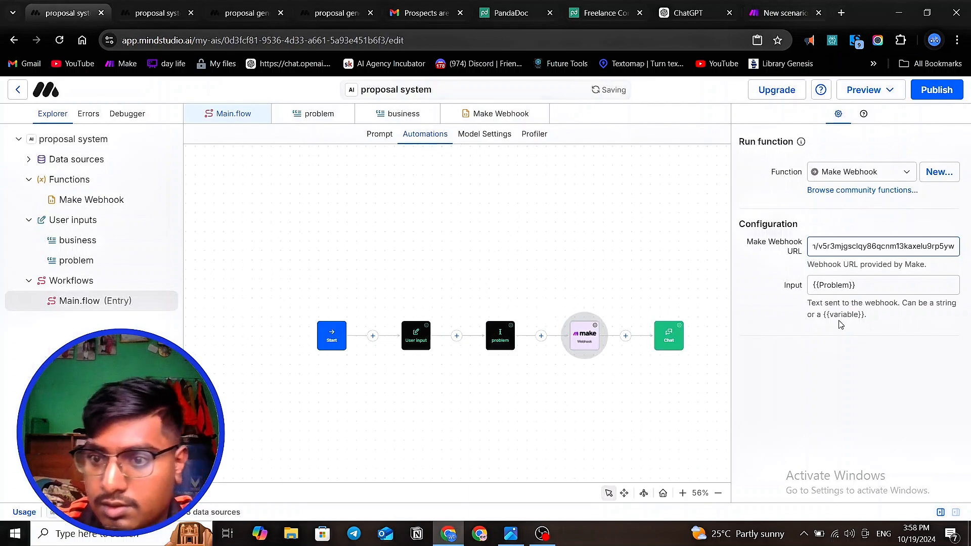
left_click(839, 348)
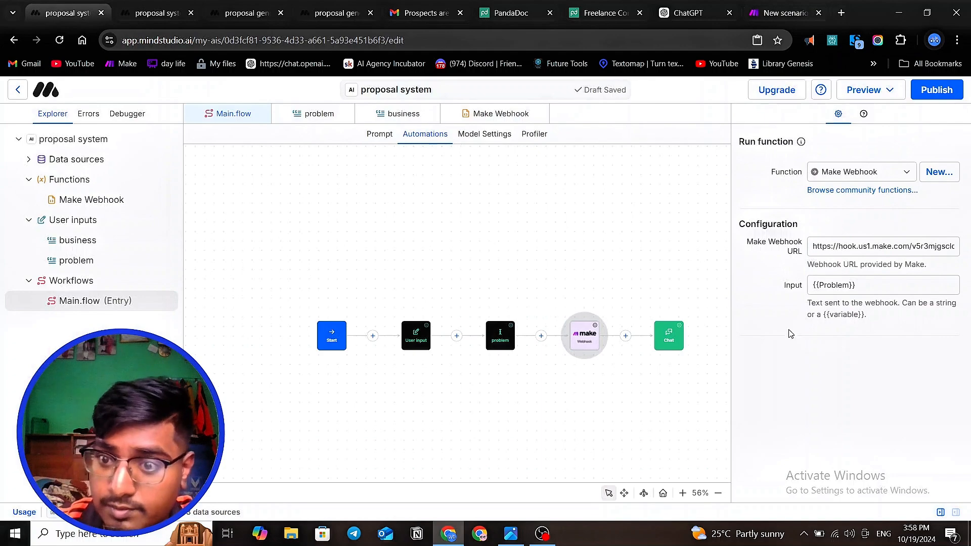
- Deselect the Make block and open a draft preview of the proposal system
left_click(610, 288)
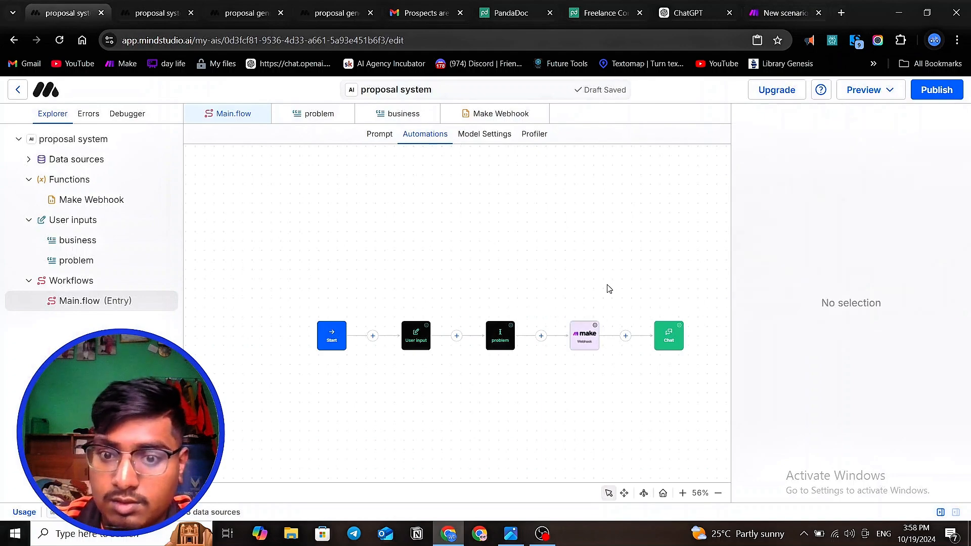
left_click(868, 92)
left_click(862, 122)
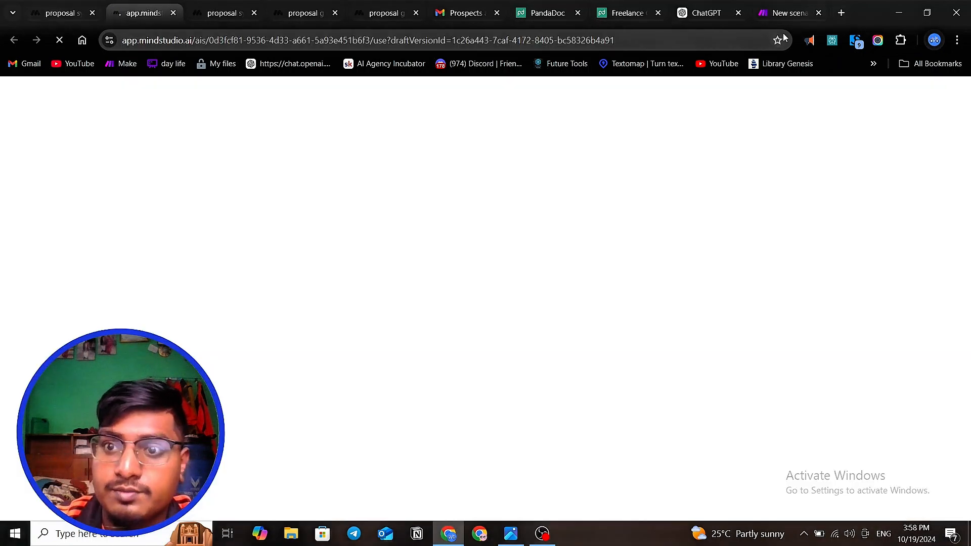
- Switch to the Make scenario and add a Tools "Set variable" module after the custom webhook
left_click(790, 12)
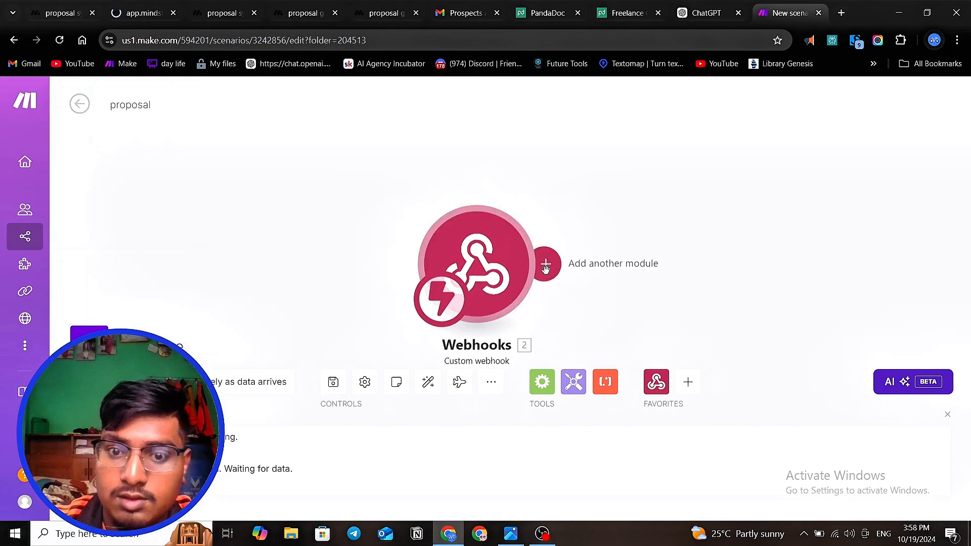
left_click(545, 268)
scroll(405, 354, "down", 3)
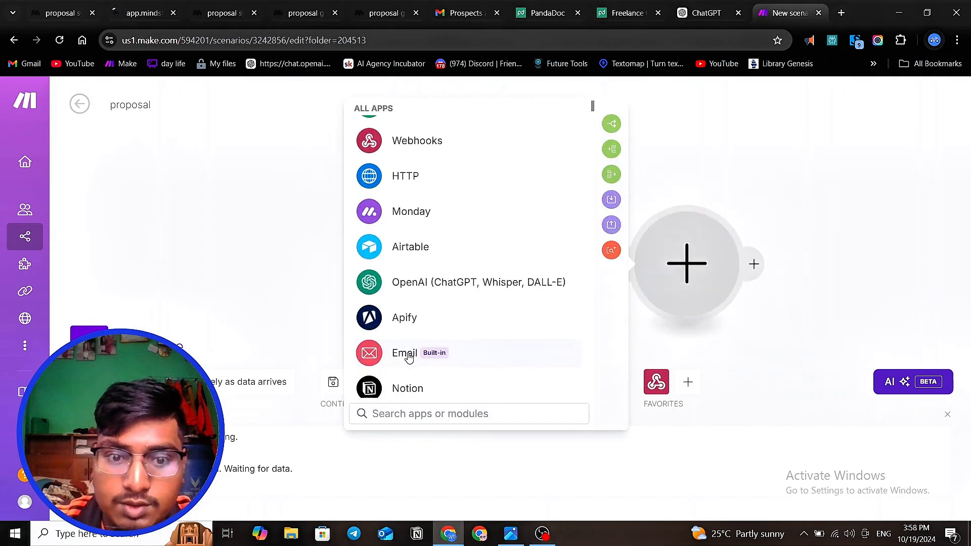
scroll(412, 294, "down", 2)
left_click(432, 418)
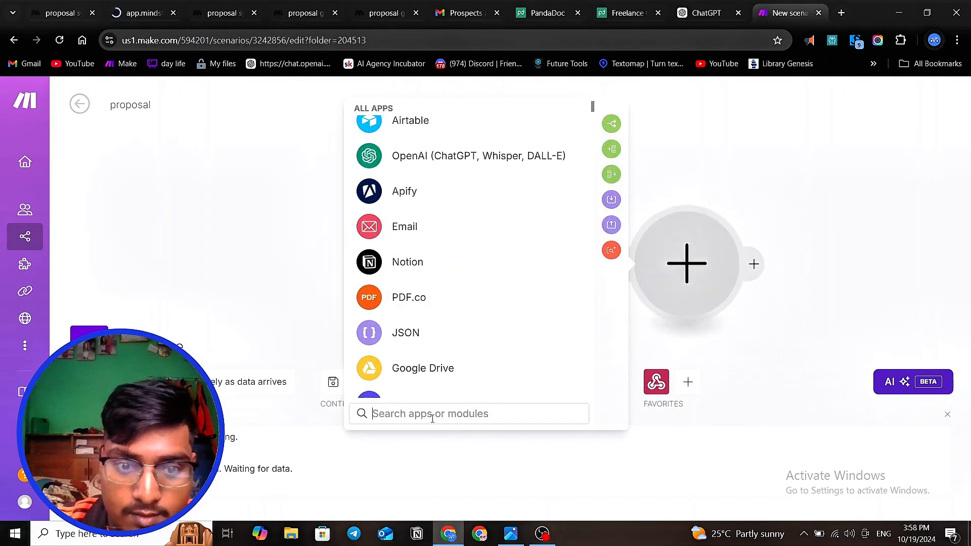
type("t")
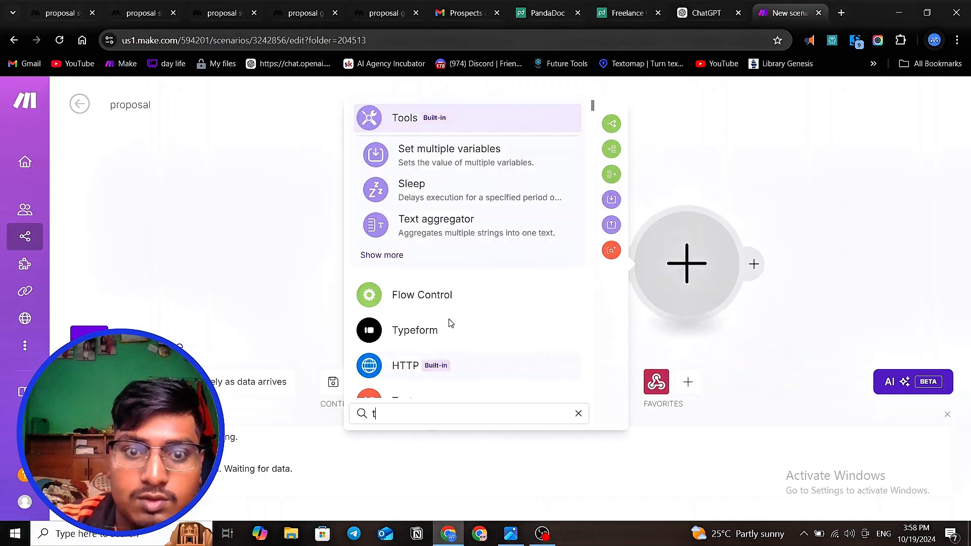
left_click(382, 121)
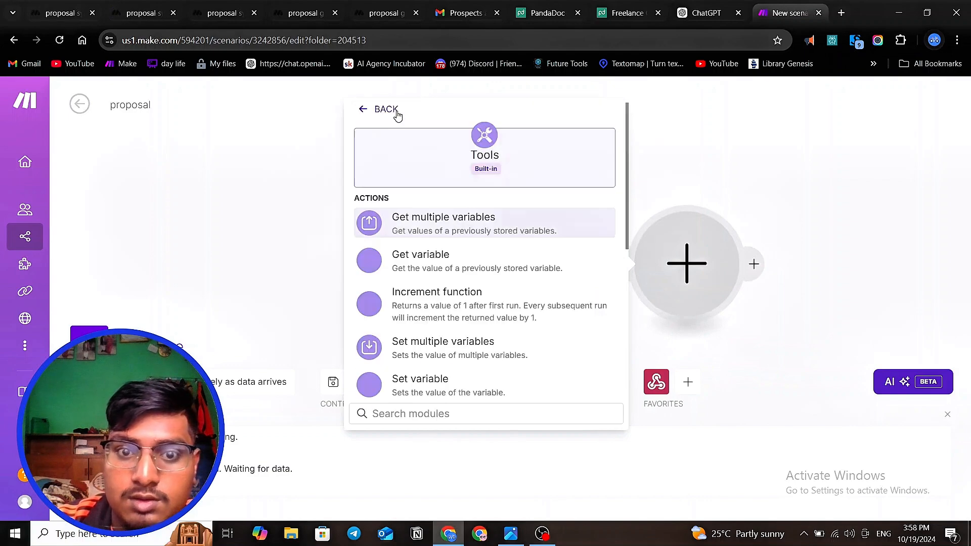
left_click(433, 379)
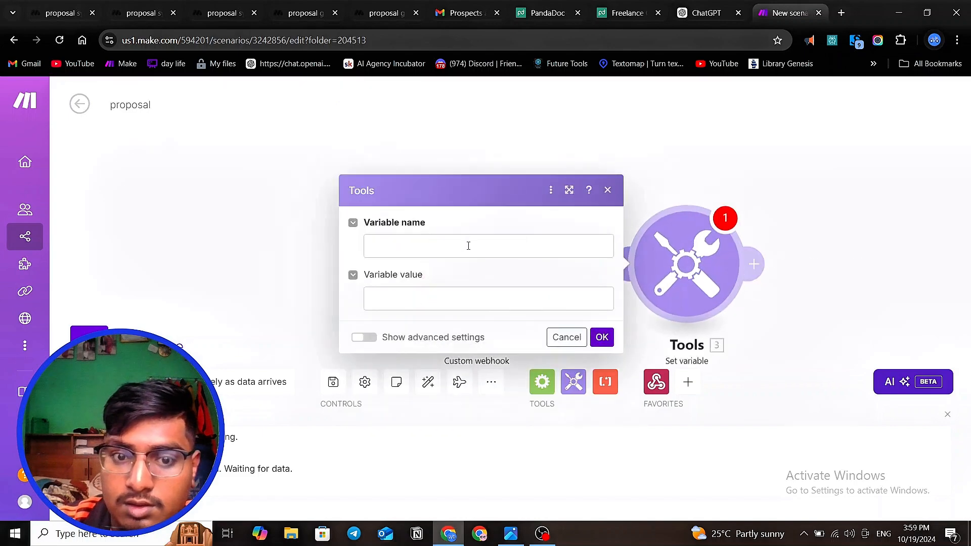
- Name the variable "problem", set its value to 1.data and save the module
left_click(469, 246)
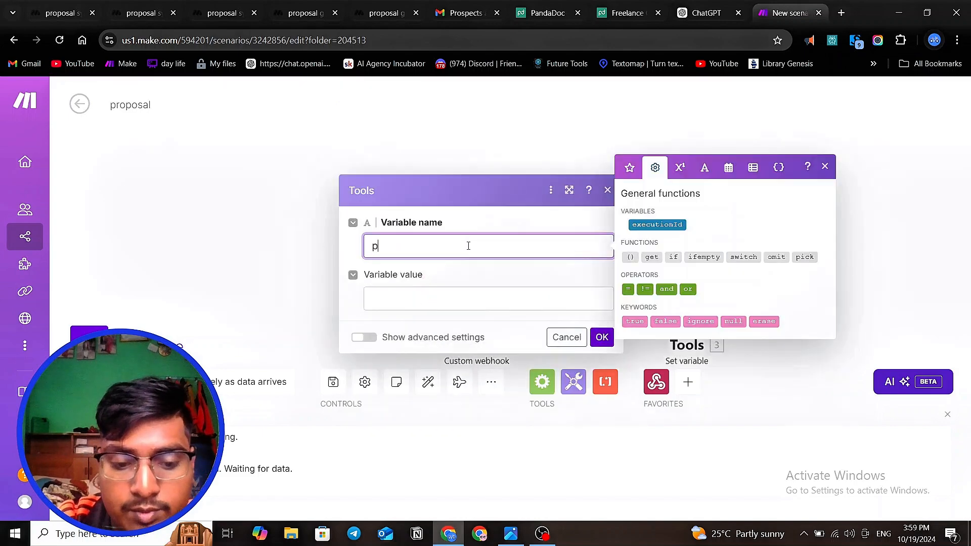
type("prob")
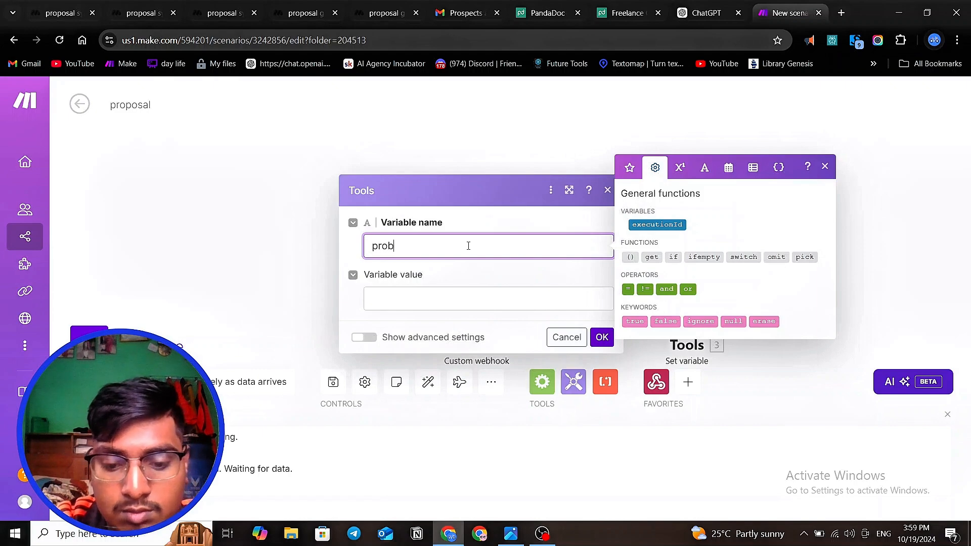
type("lem")
left_click(426, 302)
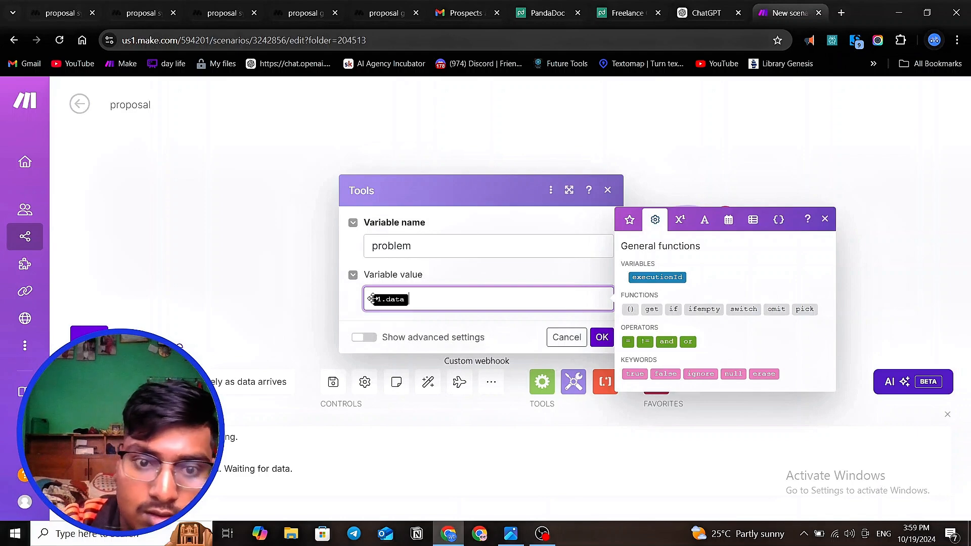
left_click(604, 338)
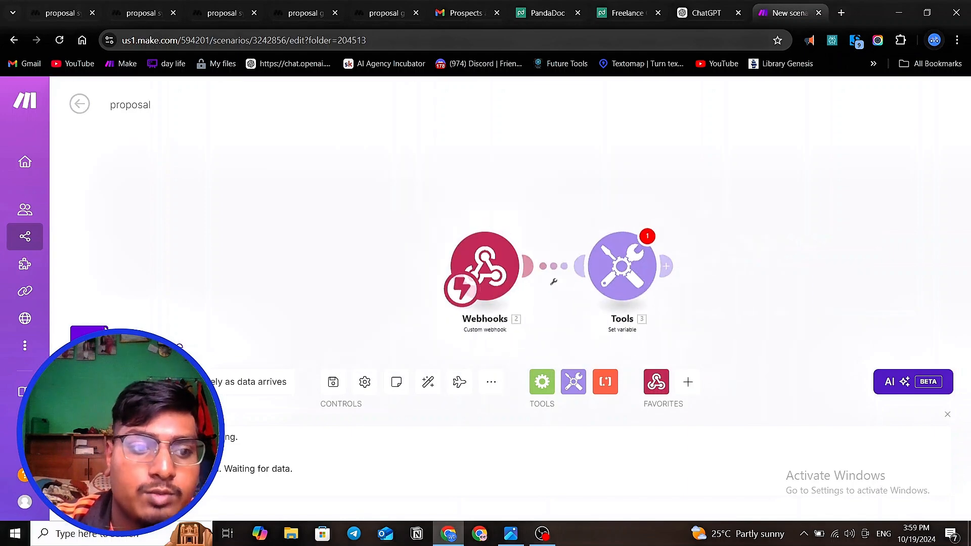
- Try to run the proposal scenario once, then dismiss the message and the webhook settings
left_click(89, 335)
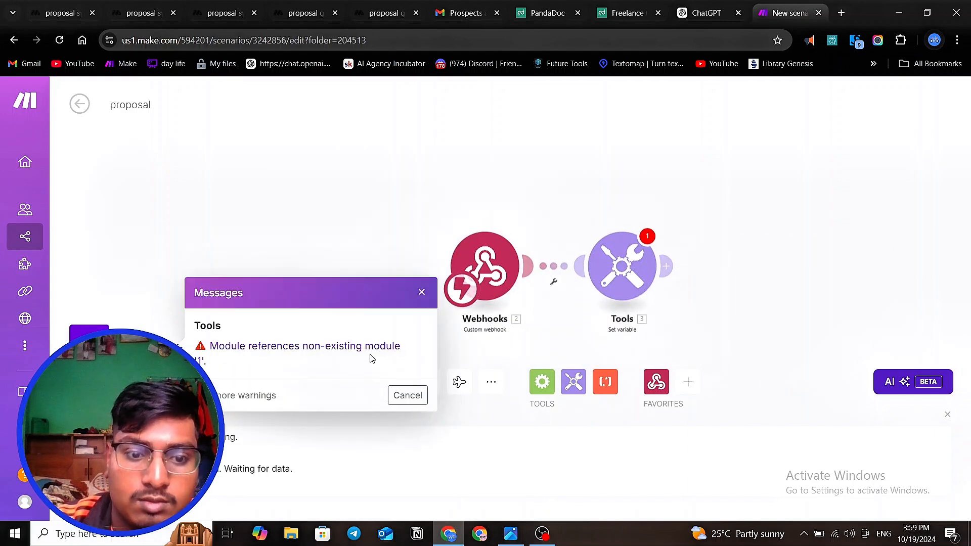
left_click(483, 266)
left_click(421, 293)
left_click(445, 327)
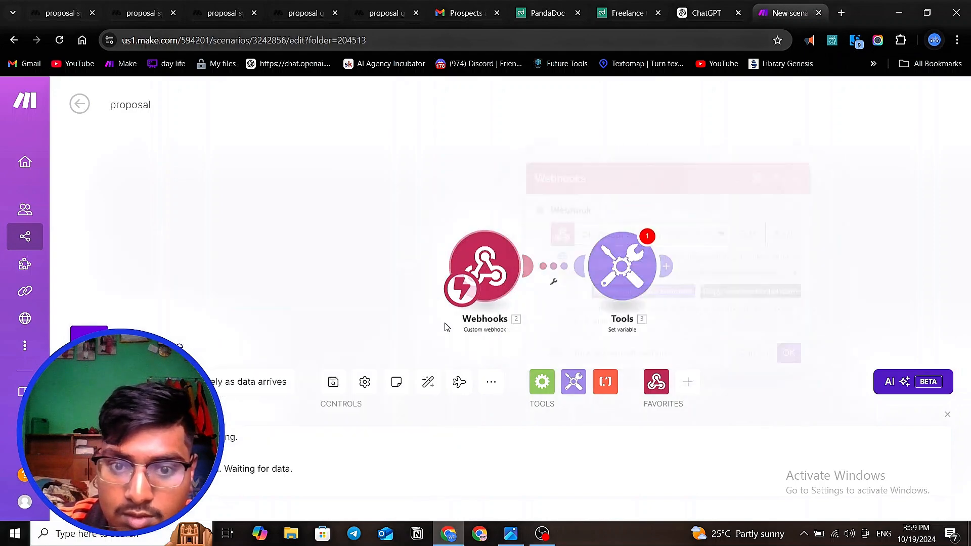
- Reopen the Set variable module, replace the value of "problem" with {{2.data}} and save it
left_click(637, 279)
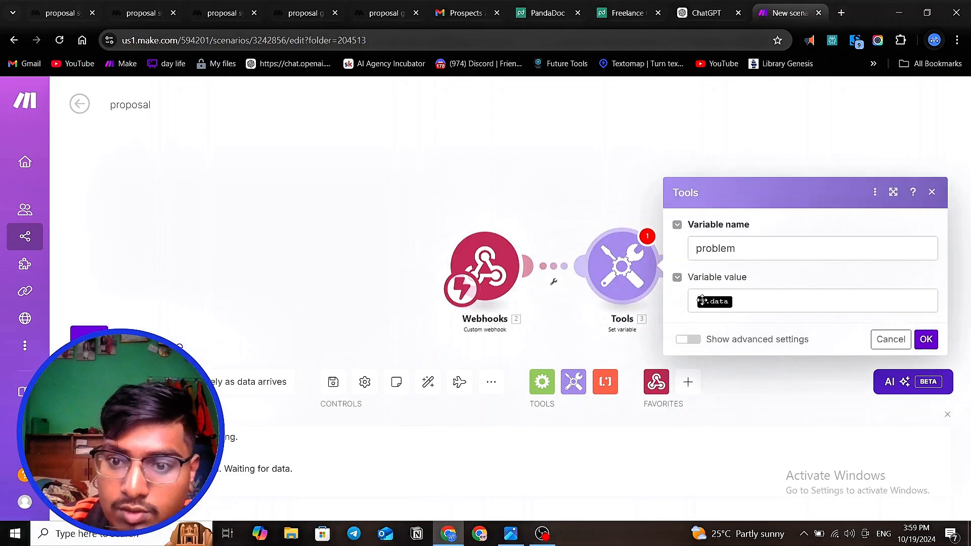
left_click(708, 302)
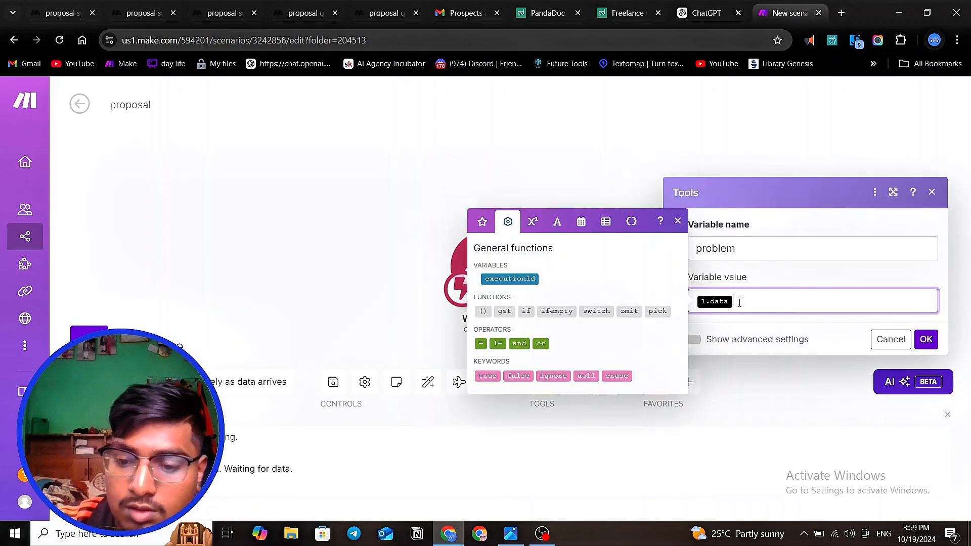
key("BackSpace")
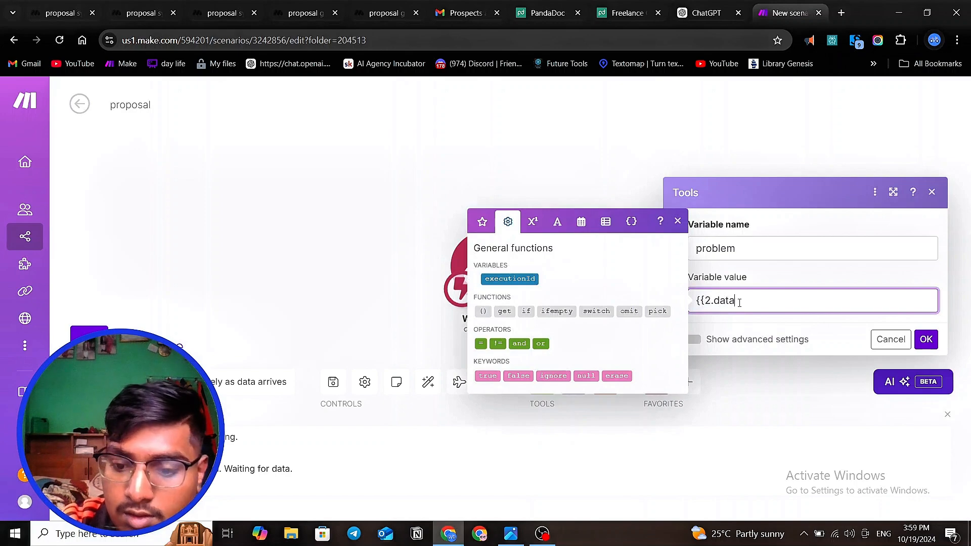
type("{{2.data}}")
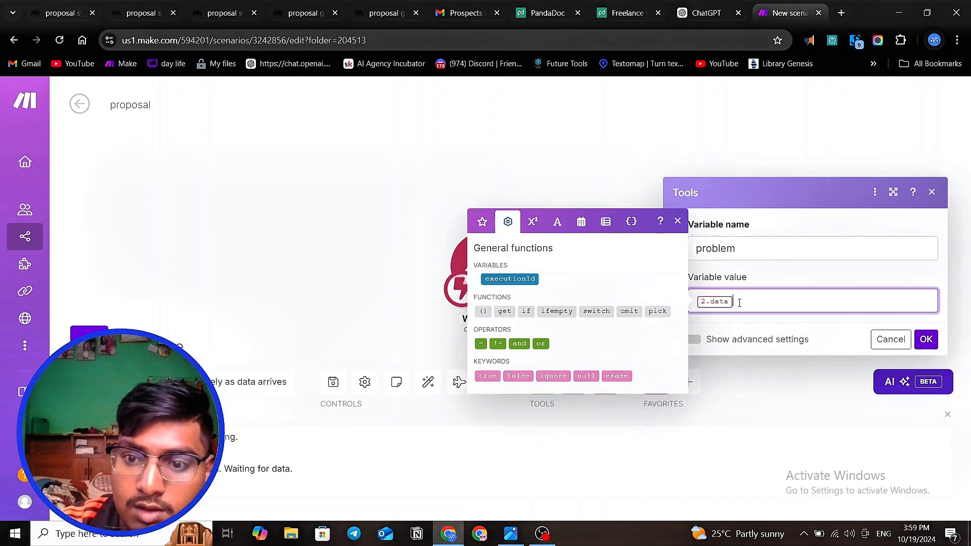
left_click(927, 339)
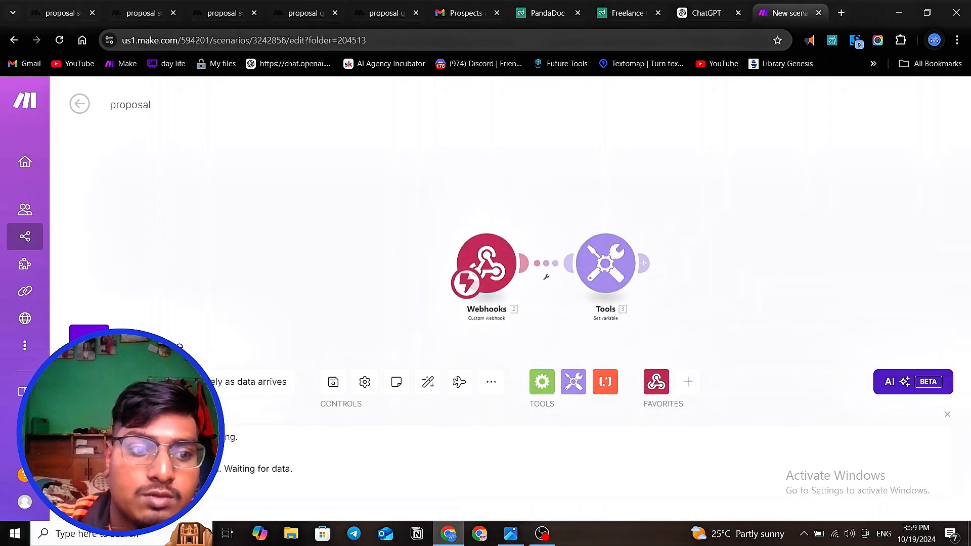
- Run the proposal scenario once and switch to the proposal system's draft preview in MindStudio
left_click(89, 337)
left_click(299, 392)
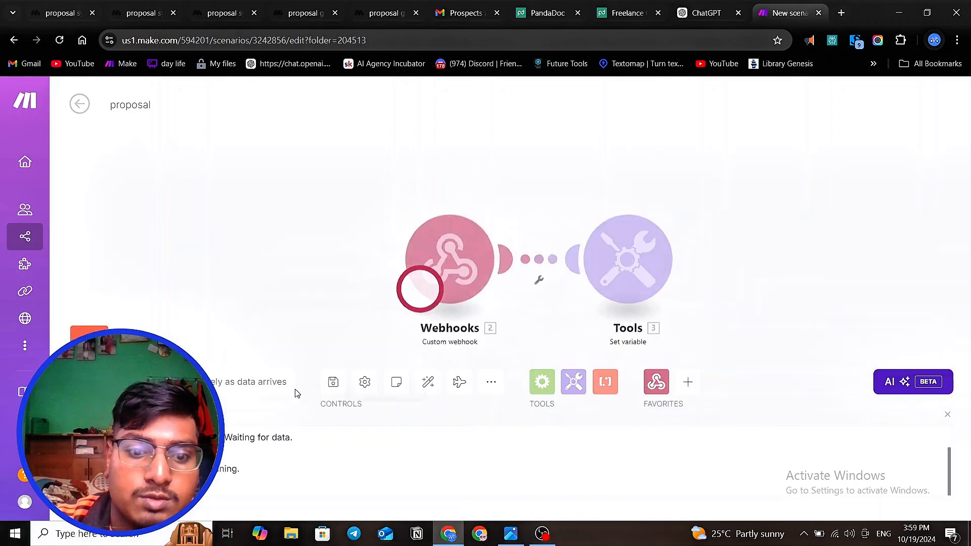
left_click(83, 17)
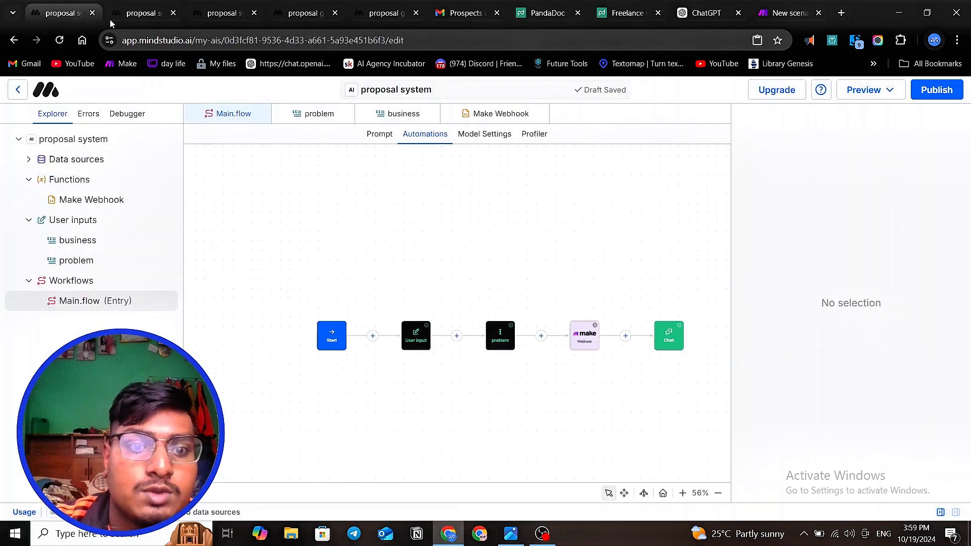
left_click(136, 15)
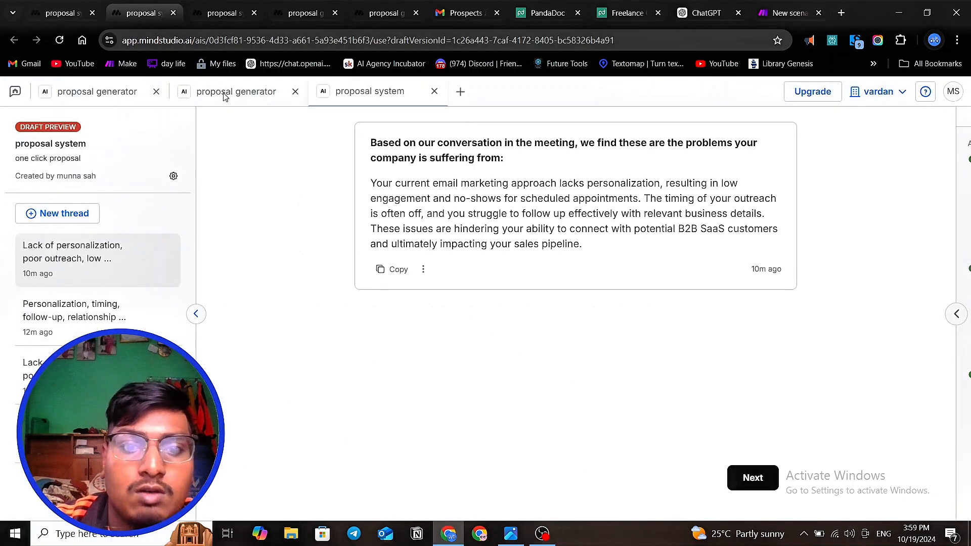
- Start a new thread in the proposal system's draft preview and check the Make webhook block's configuration in the editor
left_click(99, 220)
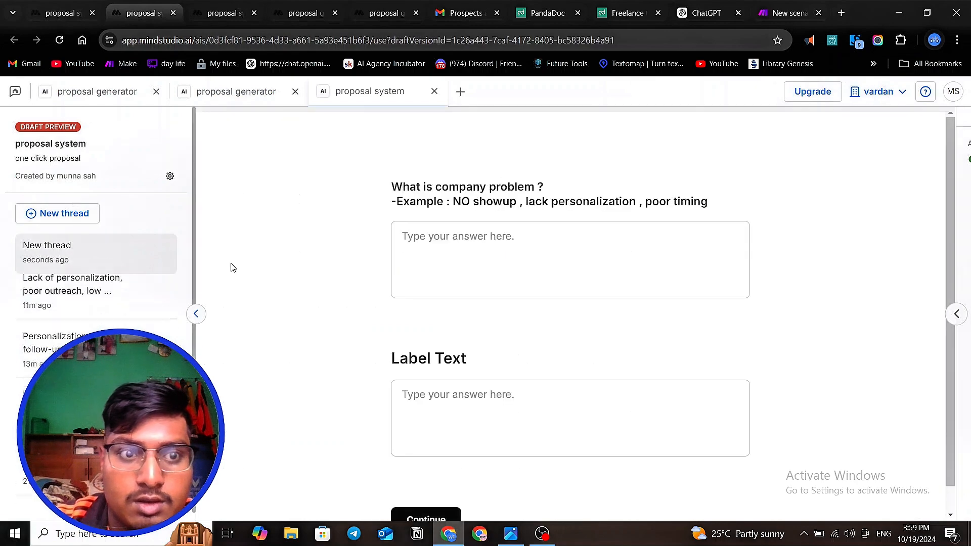
left_click(66, 14)
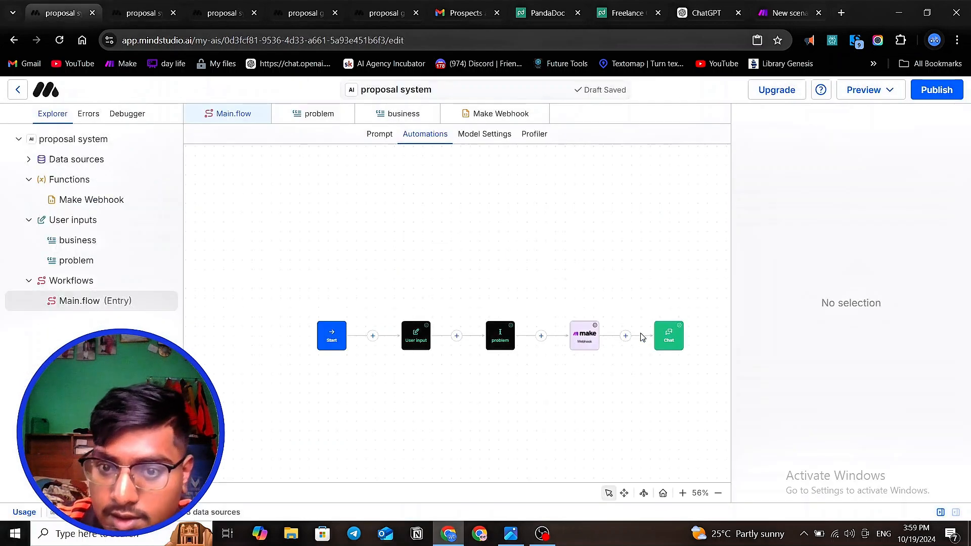
left_click(587, 334)
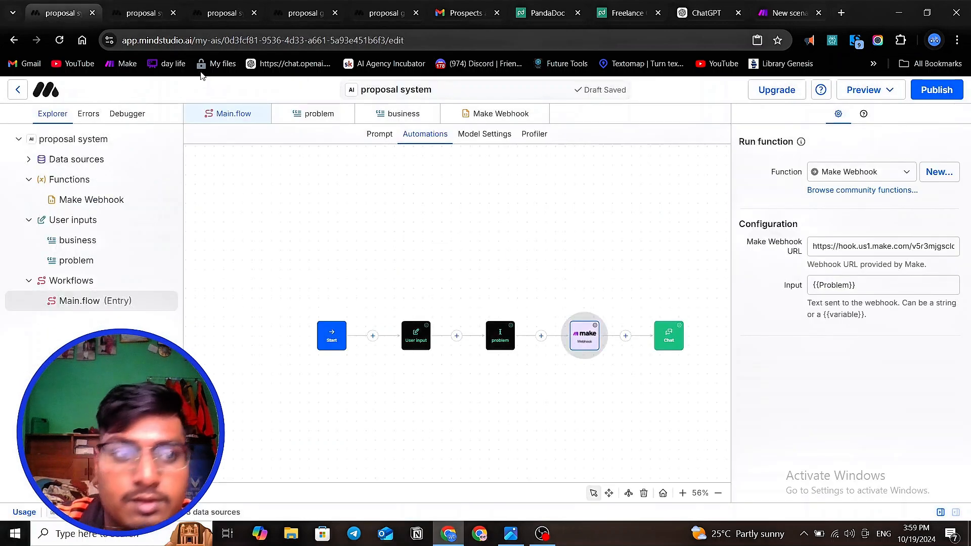
left_click(134, 13)
left_click(480, 259)
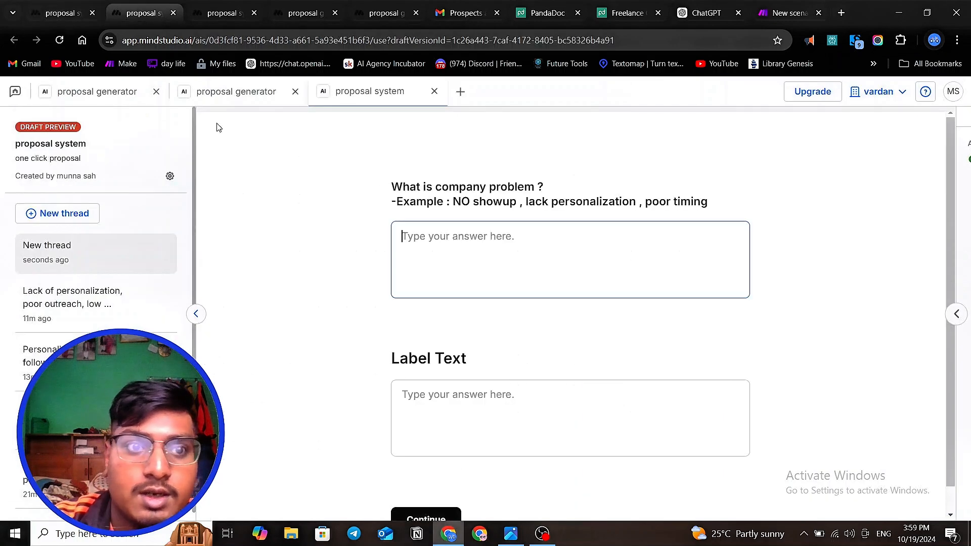
- Find the earlier thread in the other proposal system preview and advance it past the generated problem summary
left_click(217, 12)
left_click(303, 12)
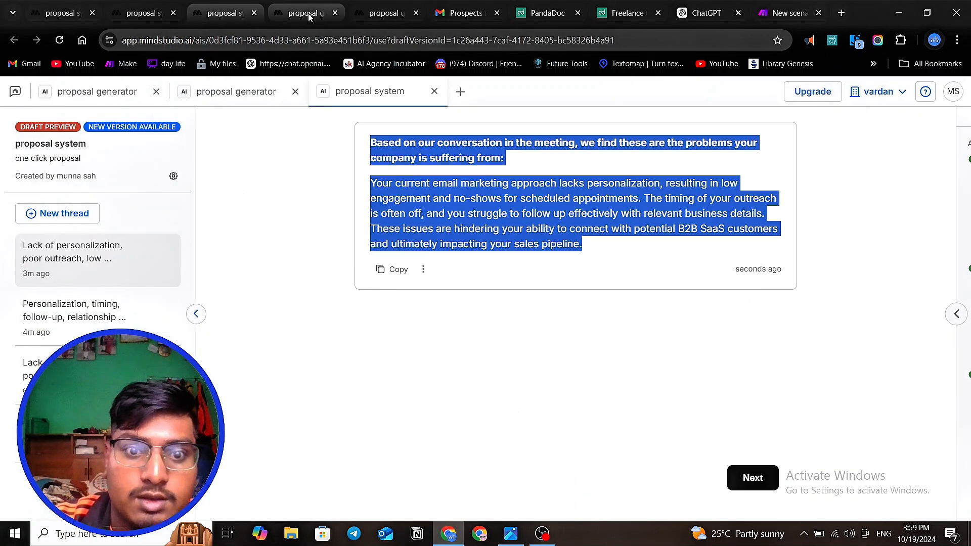
scroll(386, 226, "down", 4)
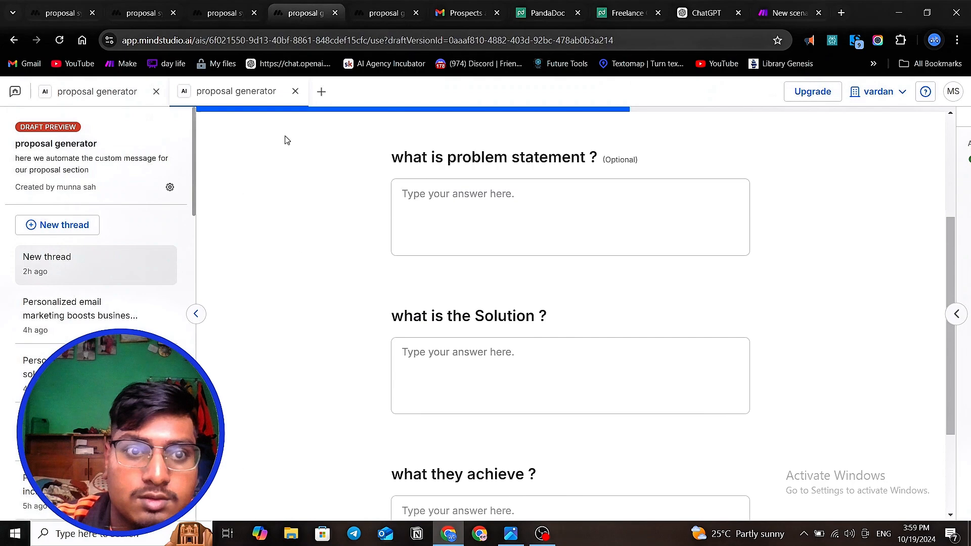
left_click(207, 13)
left_click(737, 466)
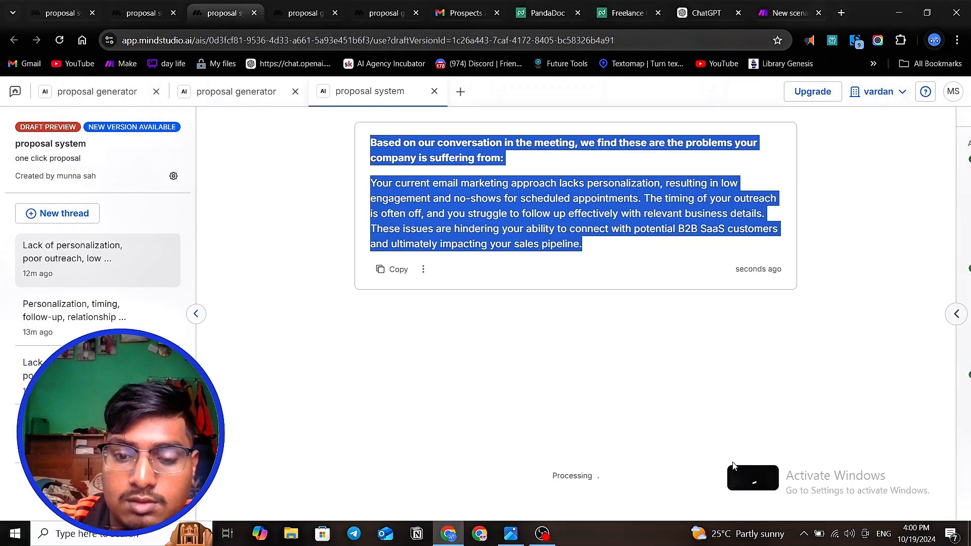
scroll(475, 358, "up", 3)
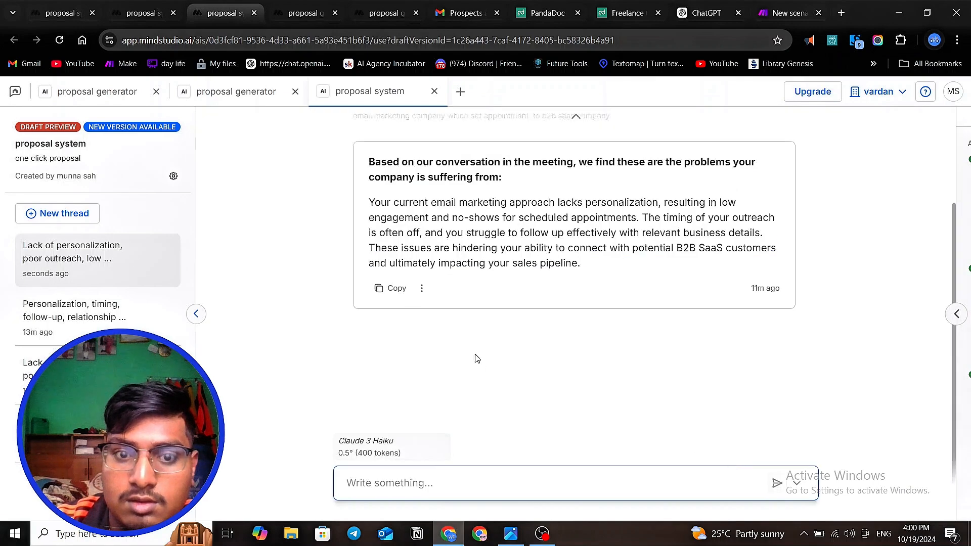
- Inspect the Webhooks module's output bundle in the Make scenario and compare it with the summary in the MindStudio thread
left_click(777, 11)
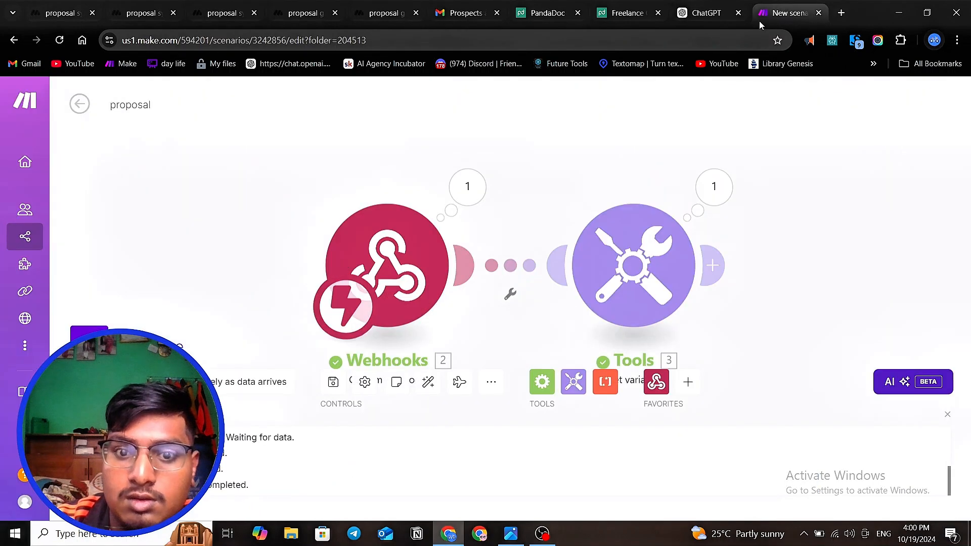
left_click(465, 190)
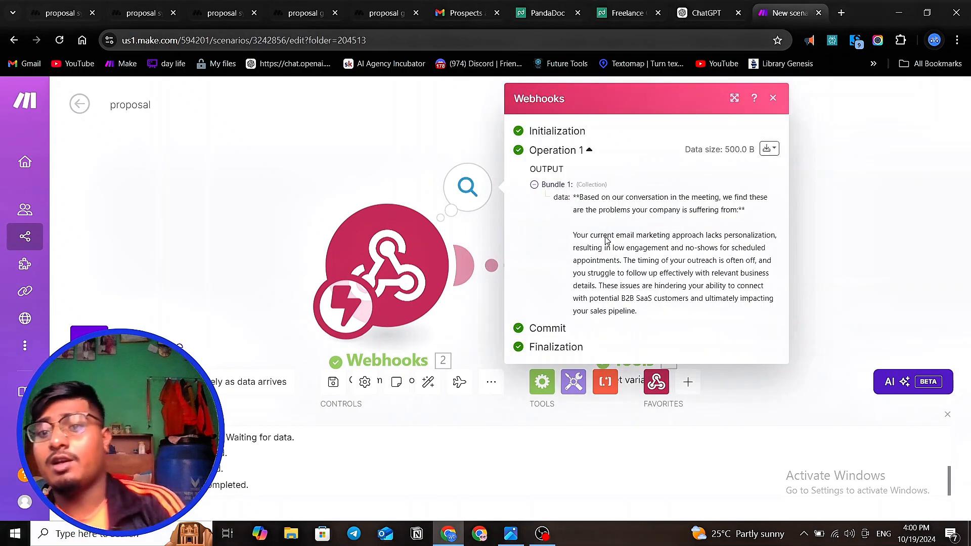
left_click(137, 15)
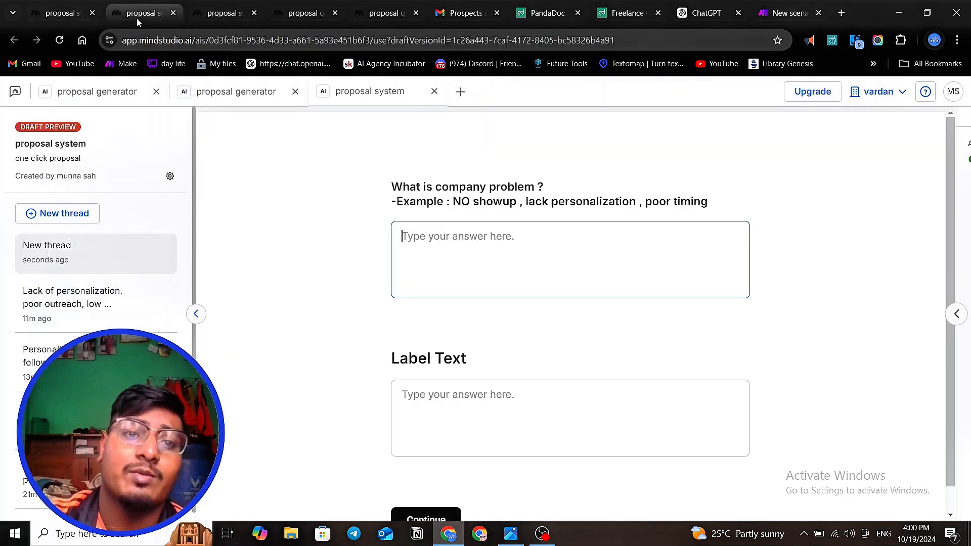
left_click(212, 14)
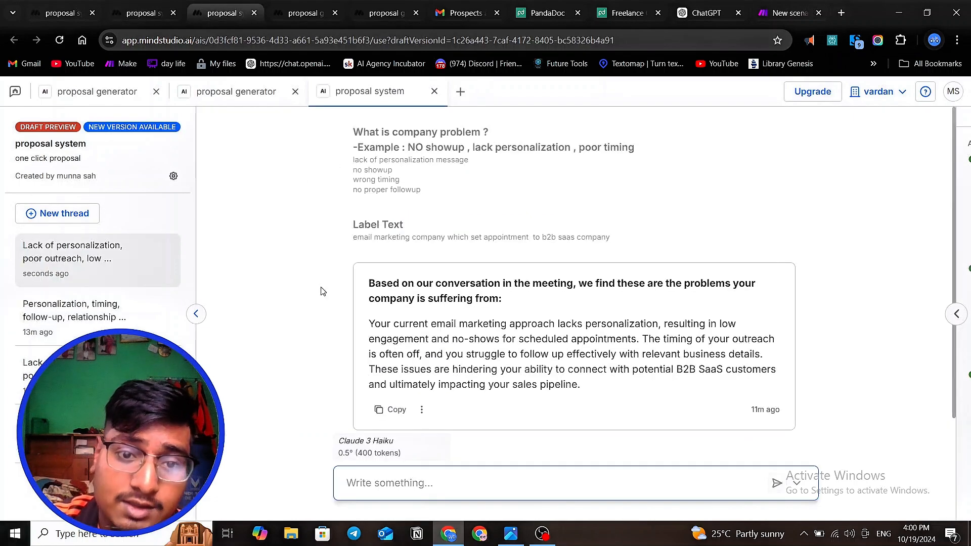
left_click(789, 13)
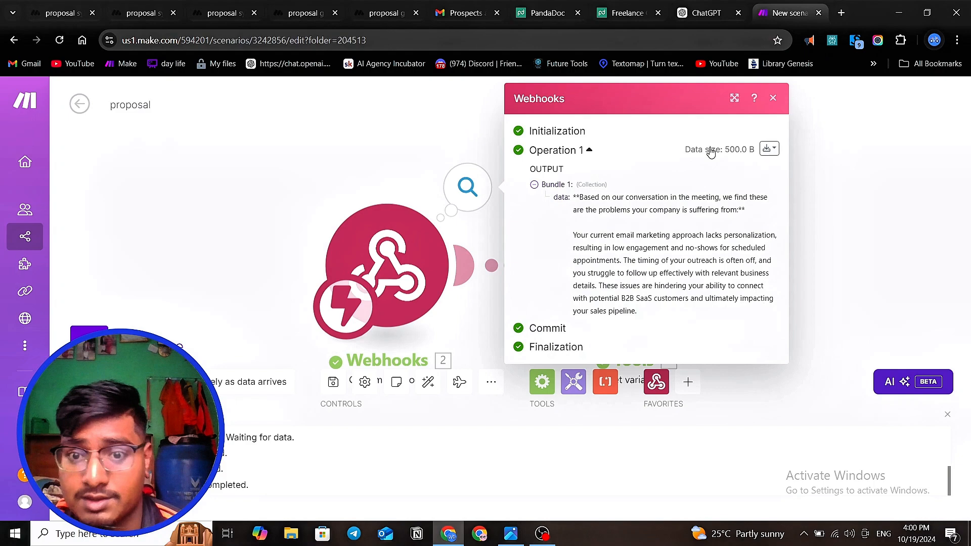
- Review the variable name and value in the Set variable module, then close its settings
left_click(875, 305)
left_click(639, 240)
left_click(775, 303)
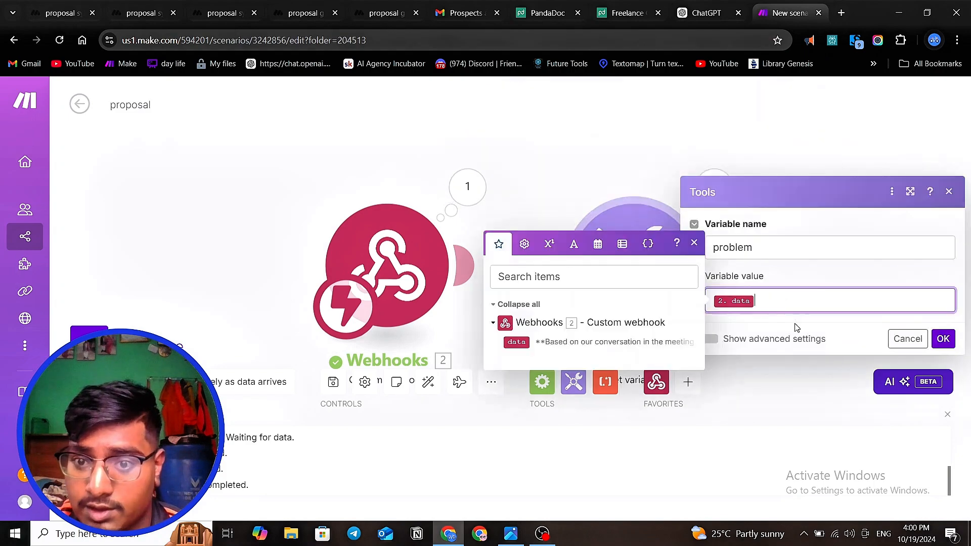
left_click(763, 421)
scroll(539, 159, "down", 3)
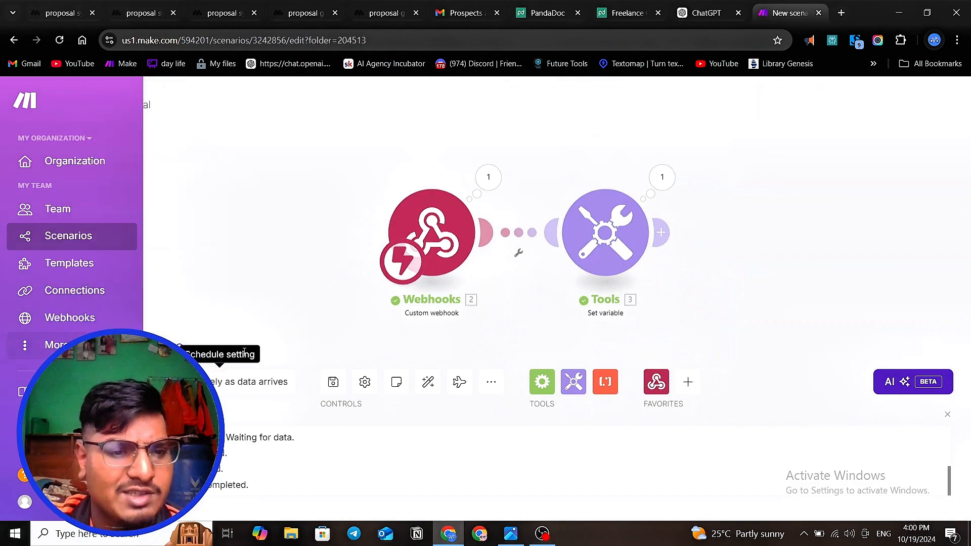
- Run the proposal scenario once, waiting for new webhook data, and return to the new thread in MindStudio
left_click(89, 344)
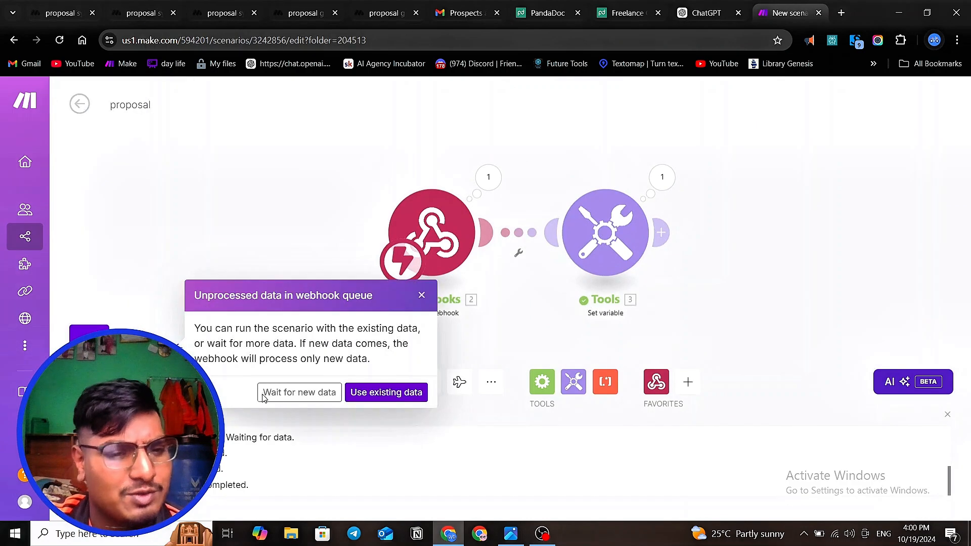
left_click(313, 398)
left_click(141, 13)
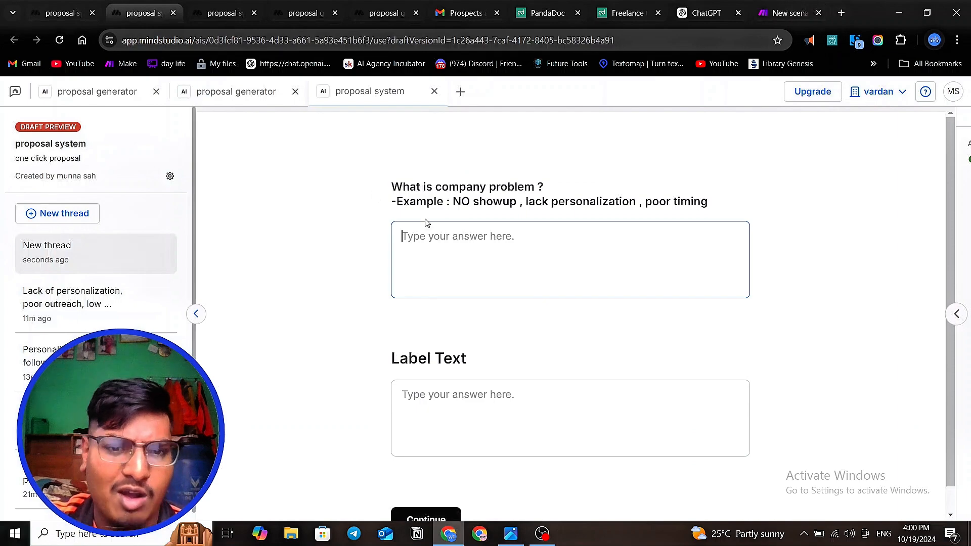
- Copy the company problem answer from the earlier thread into the new thread's "What is company problem ?" field
left_click(216, 17)
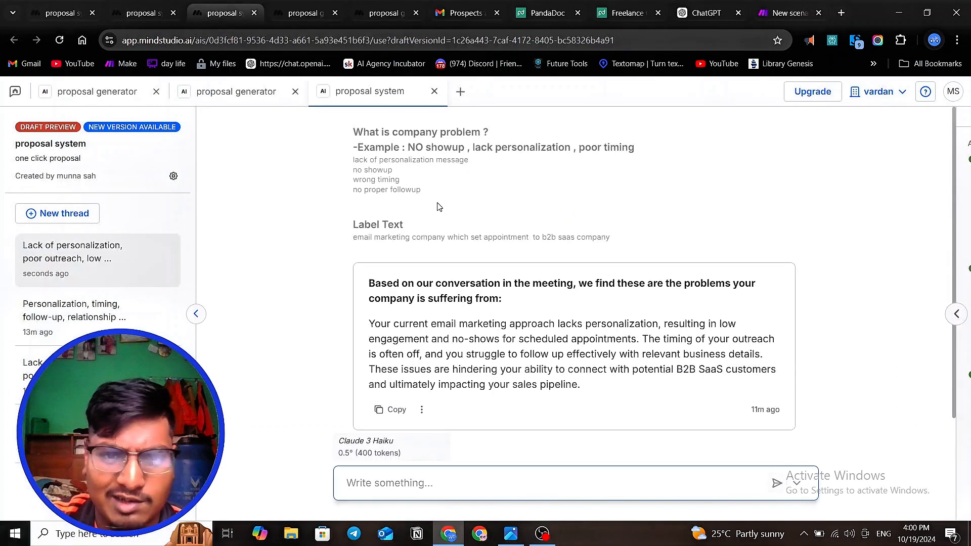
mouse_move(438, 206)
left_mouse_down()
mouse_move(354, 161)
mouse_move(427, 205)
left_mouse_up()
right_click(362, 170)
left_click(346, 161)
right_click(372, 173)
left_click(408, 191)
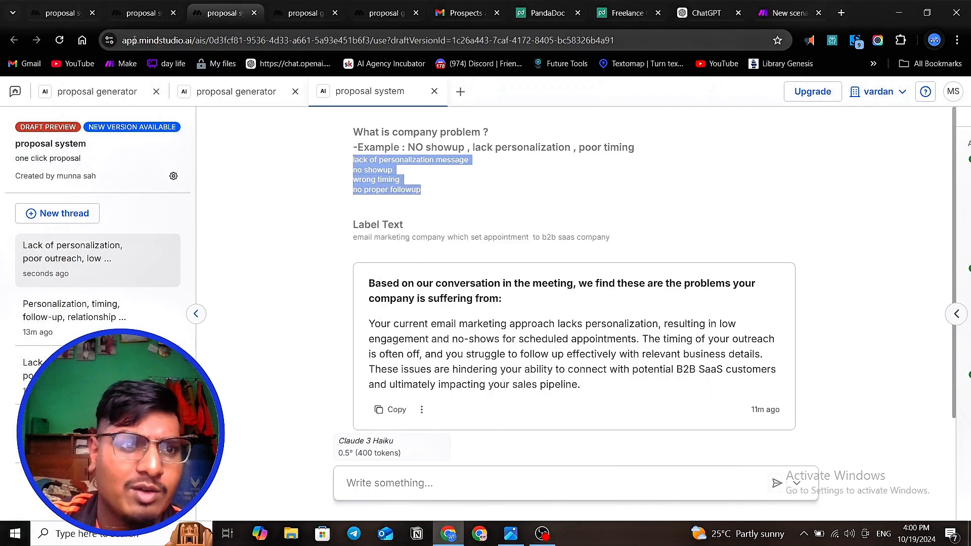
left_click(141, 13)
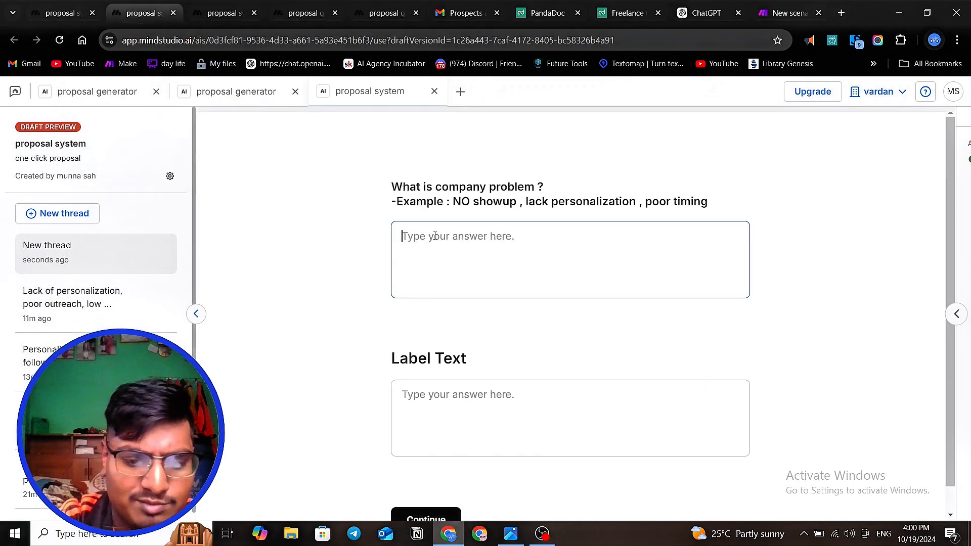
key("ctrl+v")
- Copy "email marketing company which set appointment to b2b saas company" from the earlier thread into the new thread's Label Text field
left_click(208, 19)
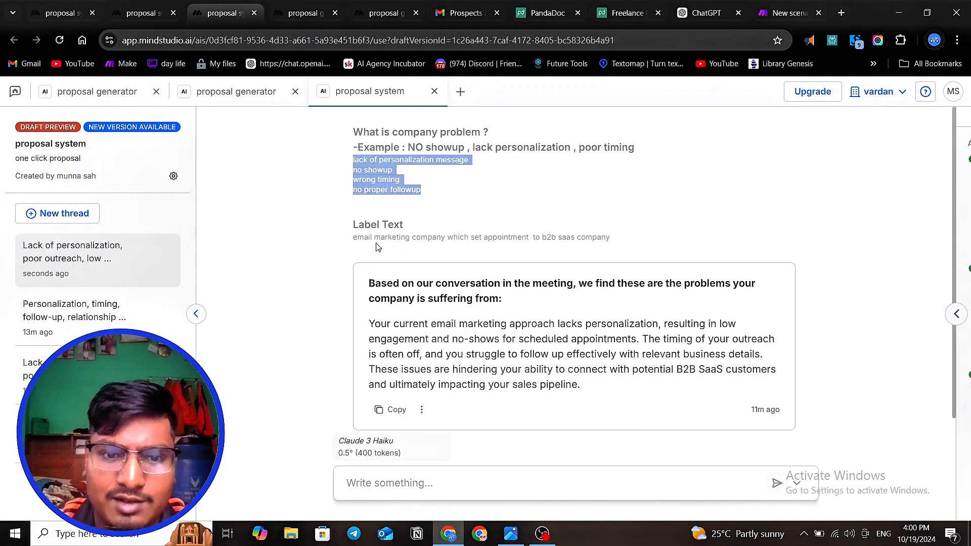
left_click_drag(348, 240, 617, 258)
right_click(585, 246)
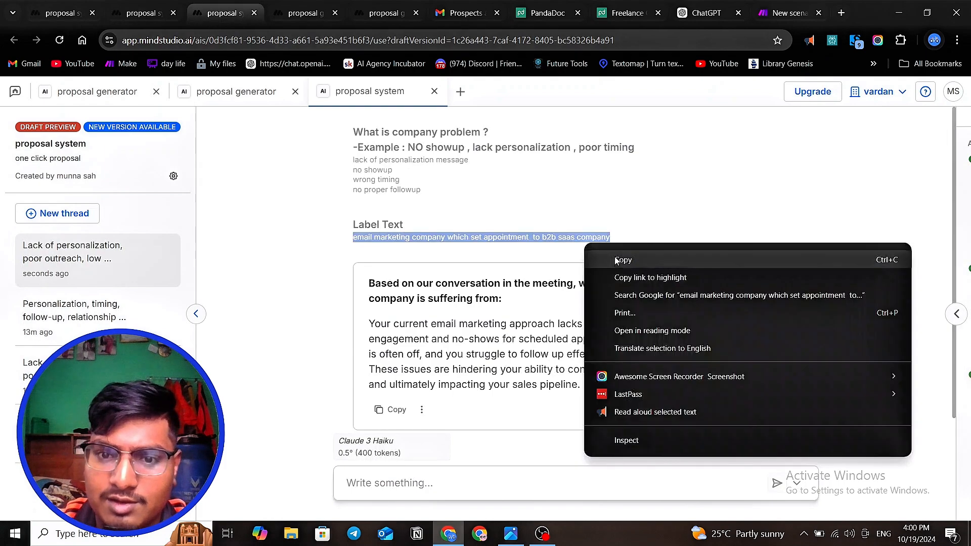
left_click(618, 262)
left_click(144, 12)
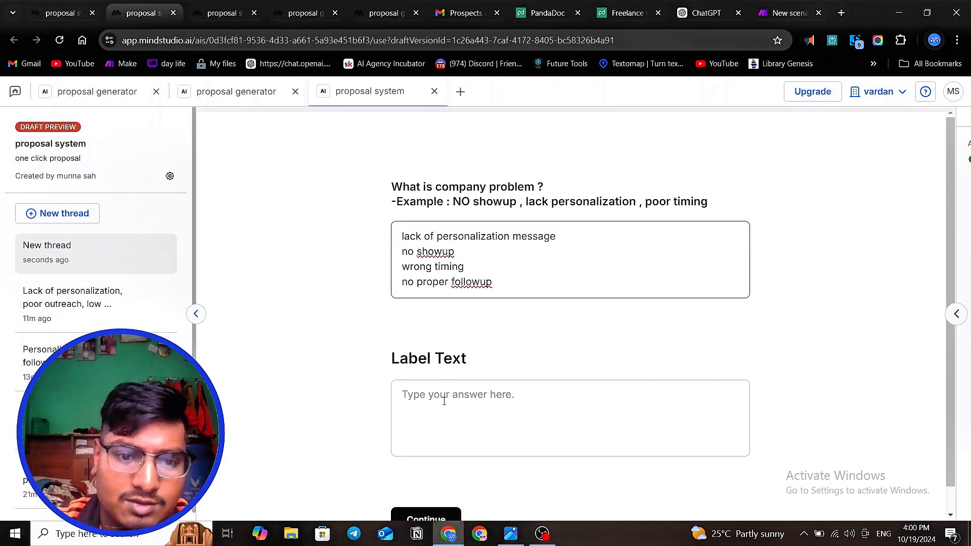
left_click(444, 401)
key("ctrl+v")
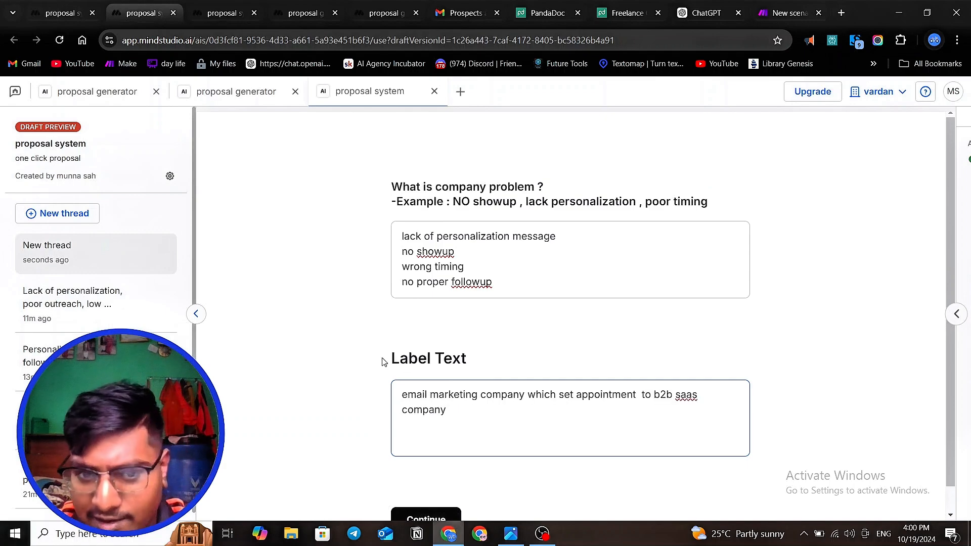
- Check that the Make scenario is waiting for data, then submit the new thread's completed form in MindStudio
left_click_drag(386, 361, 512, 343)
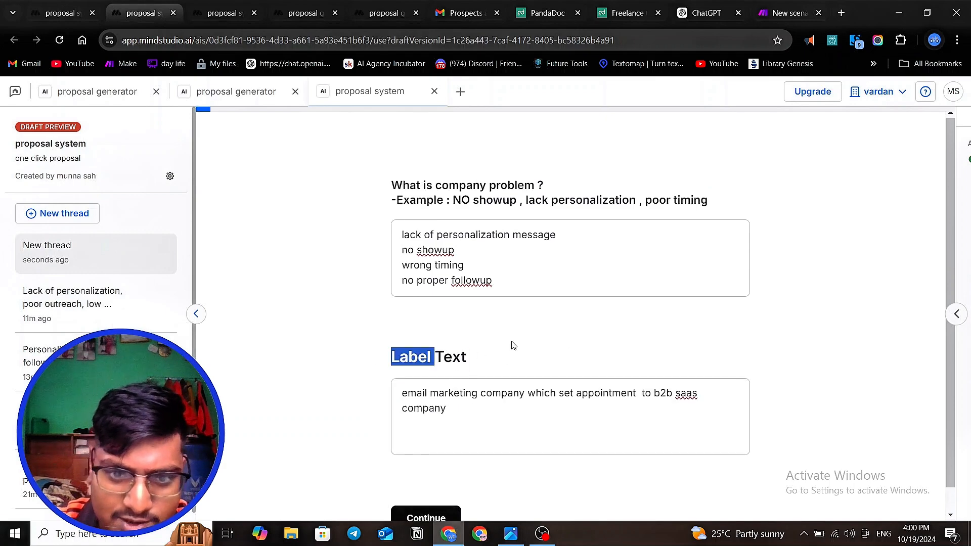
scroll(481, 404, "down", 1)
left_click(783, 23)
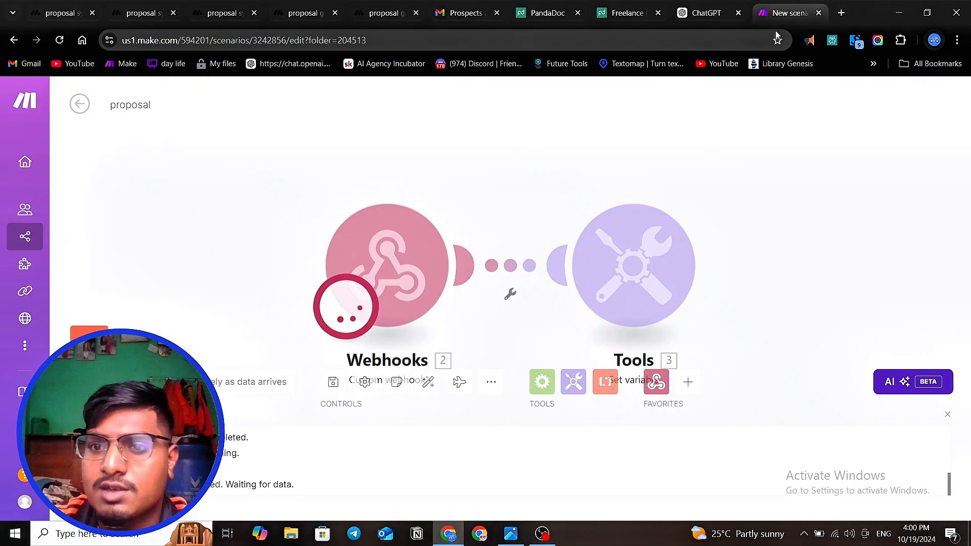
left_click(145, 23)
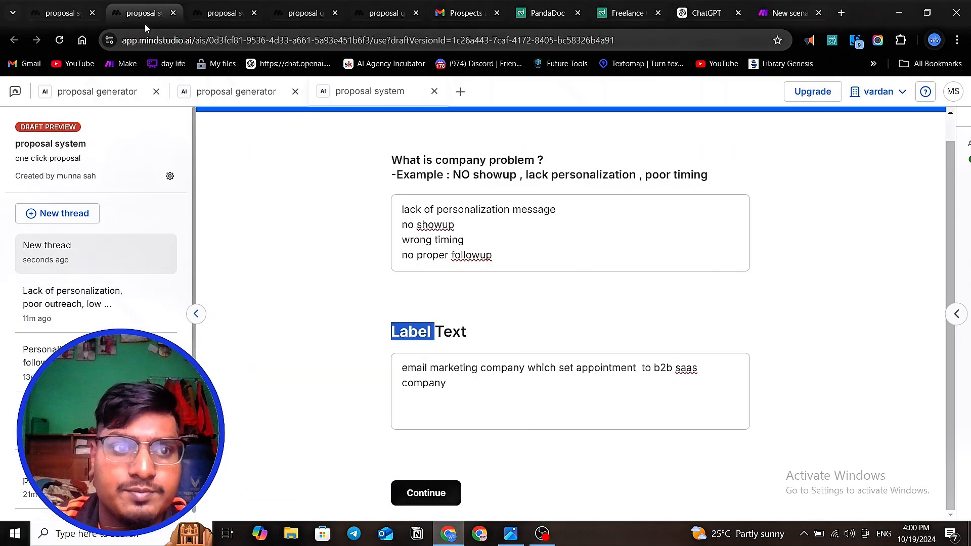
left_click(426, 489)
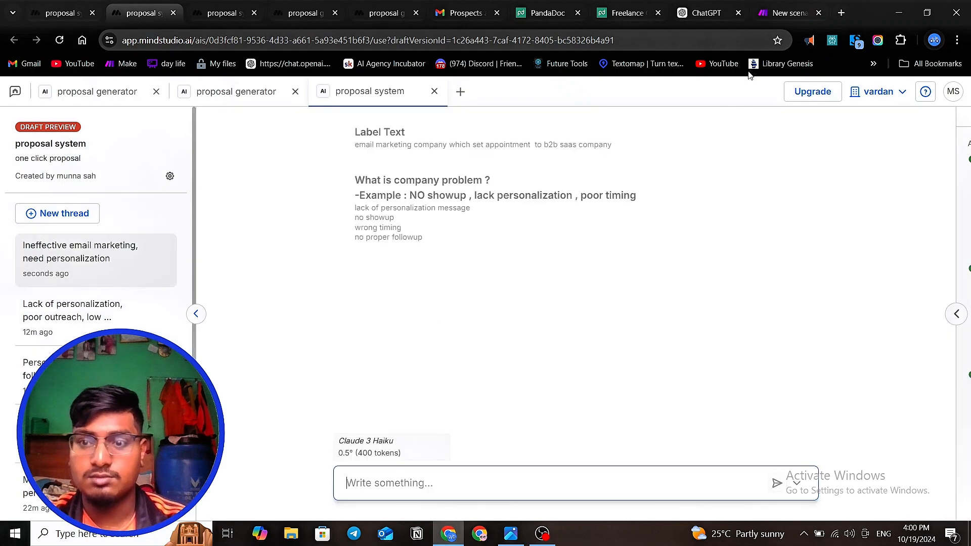
- Examine the Set variable module's input and output for the problem text in the Make scenario, then close the details
left_click(785, 17)
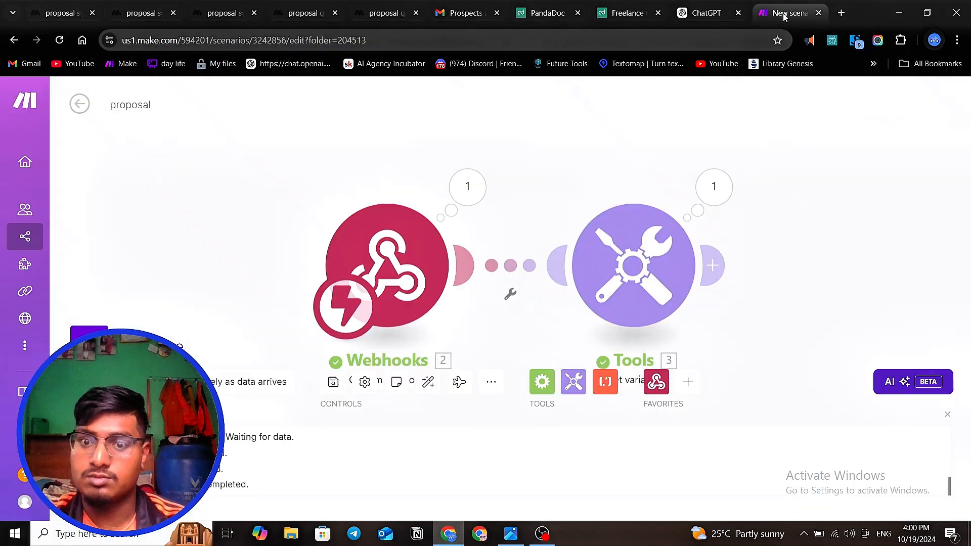
left_click(714, 188)
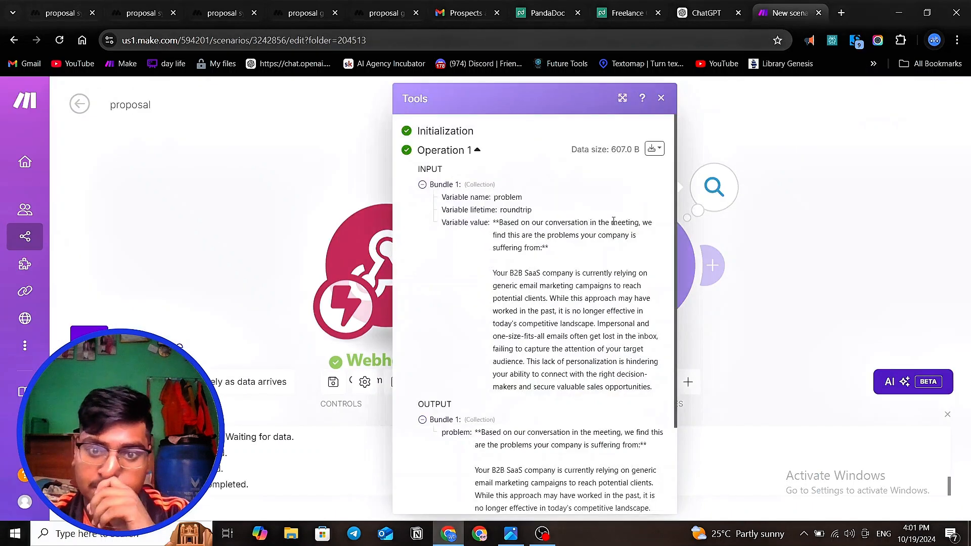
scroll(514, 372, "down", 3)
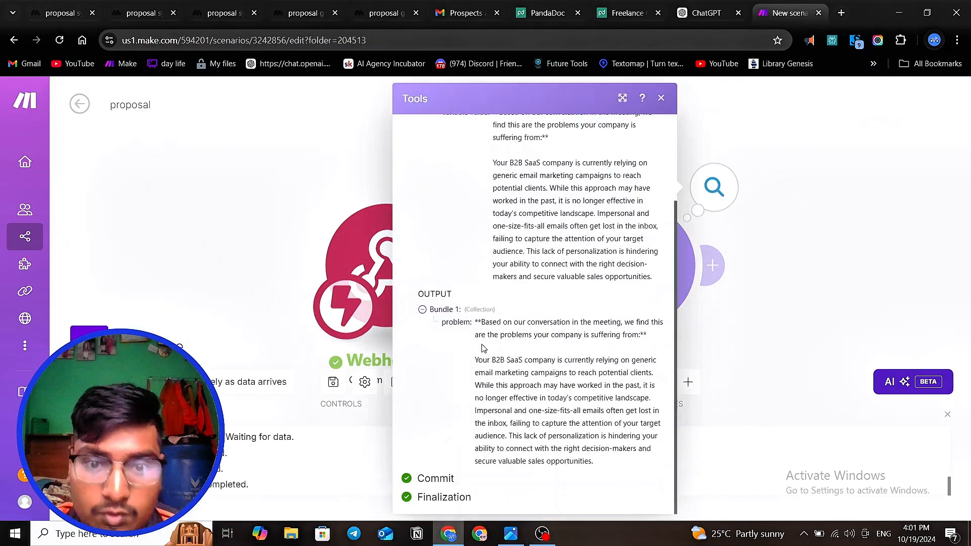
left_click_drag(489, 322, 580, 481)
left_click_drag(478, 322, 599, 466)
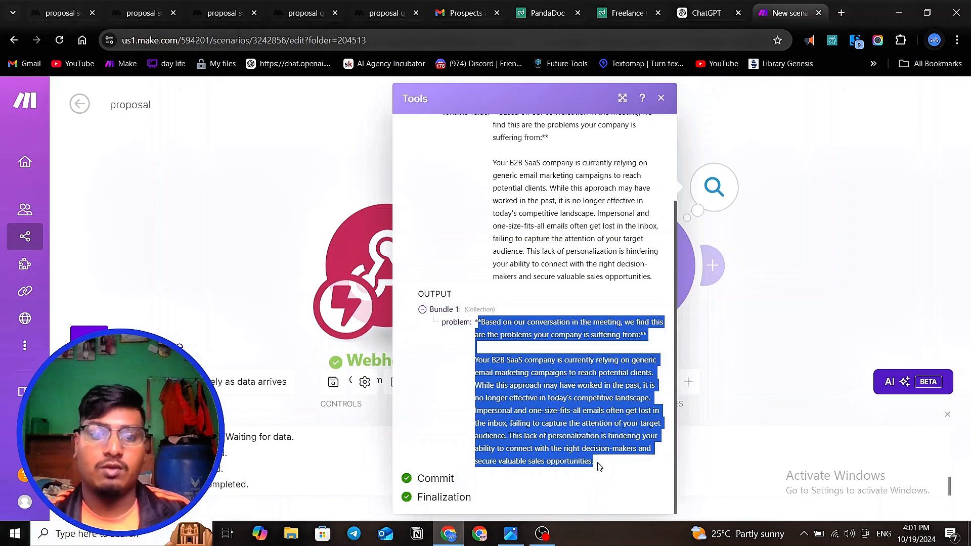
left_click(256, 229)
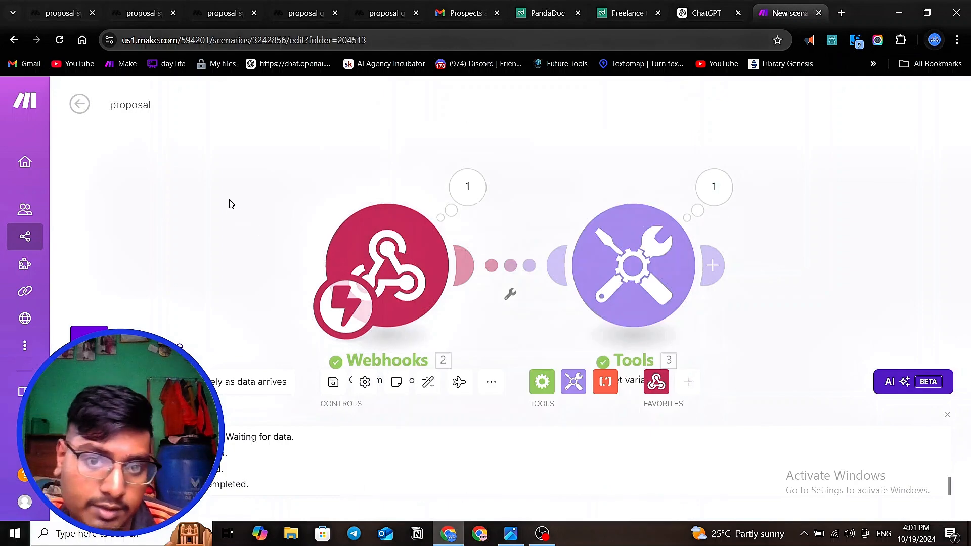
- Add a PandaDoc Create a Document module after the Set variable module in the Make scenario
scroll(230, 204, "down", 3)
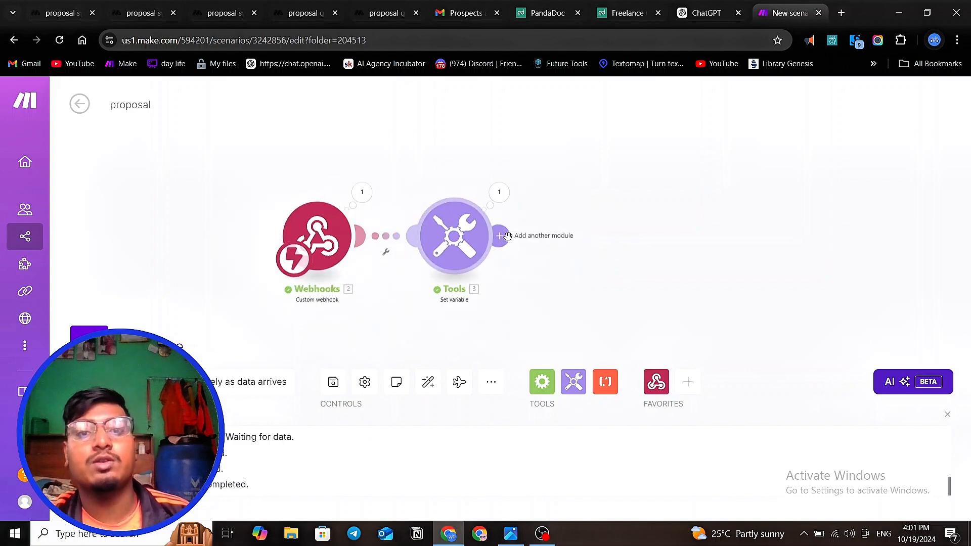
left_click(507, 235)
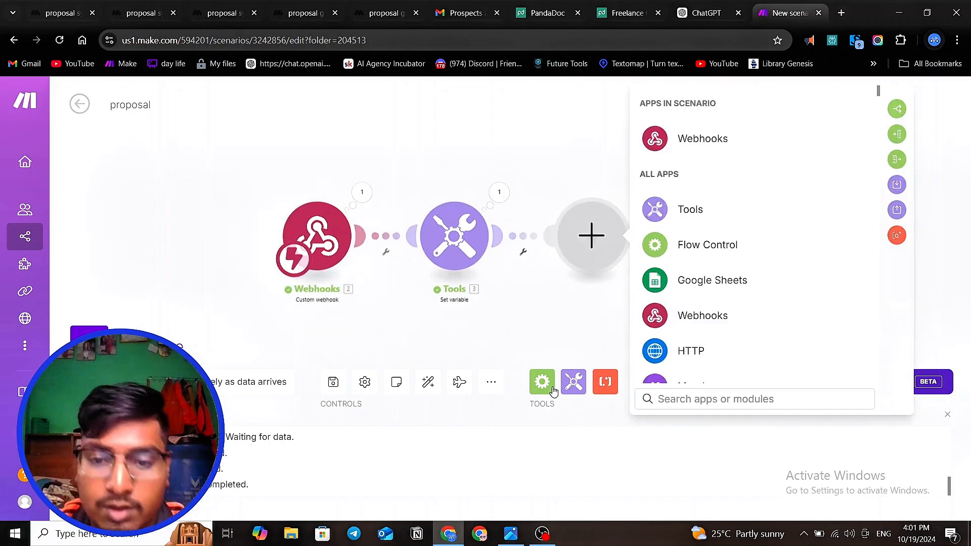
type("pan")
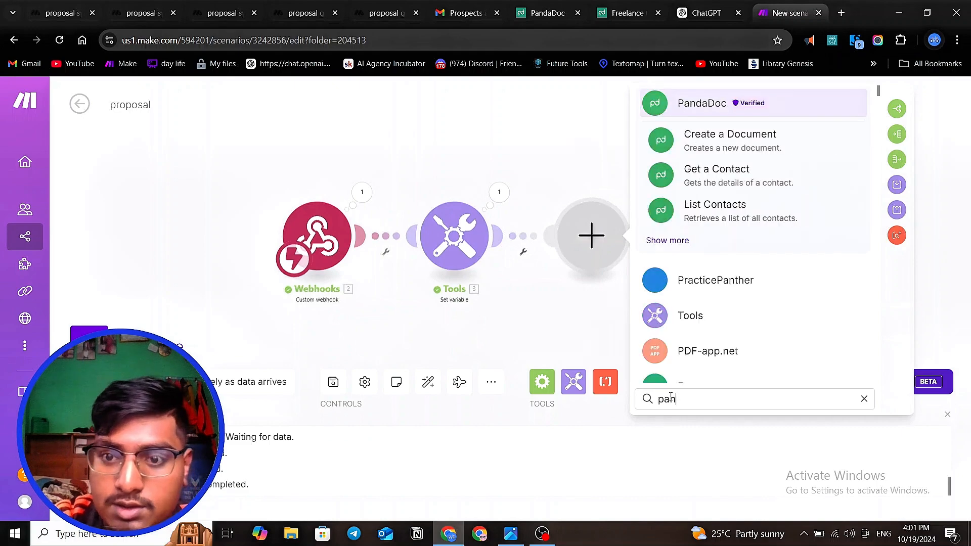
left_click(732, 137)
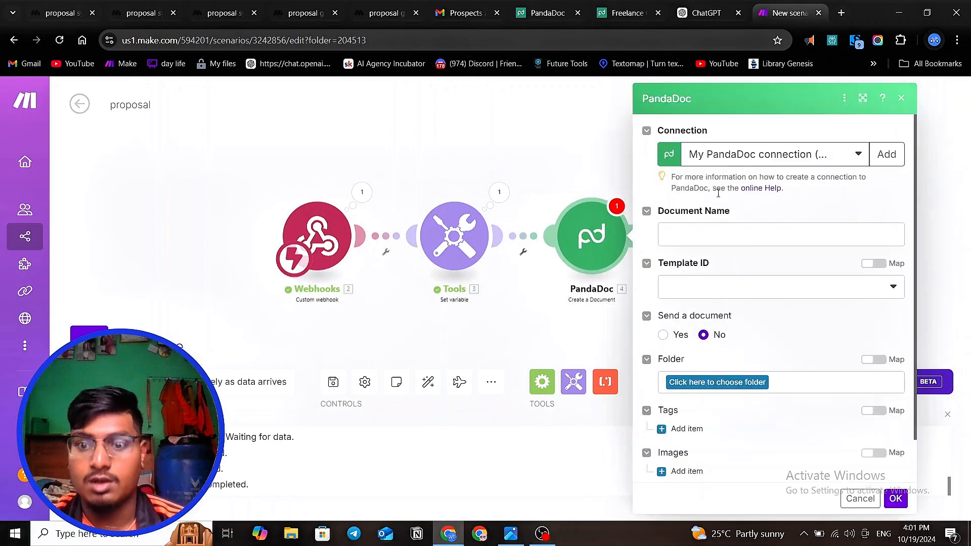
left_click(536, 176)
- Switch to the Freelance Contract Template document in PandaDoc and examine its project, client, problem and solution placeholders
left_click(621, 13)
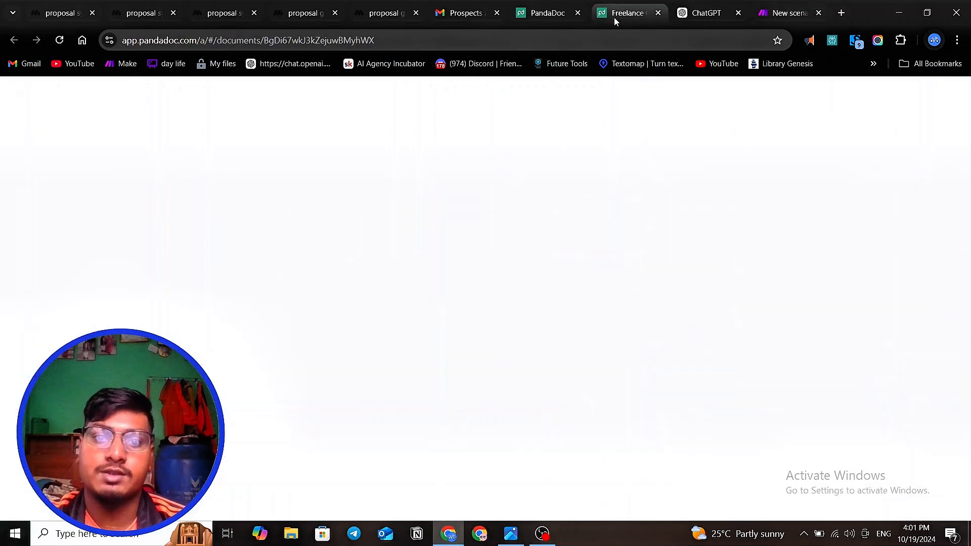
scroll(481, 234, "up", 10)
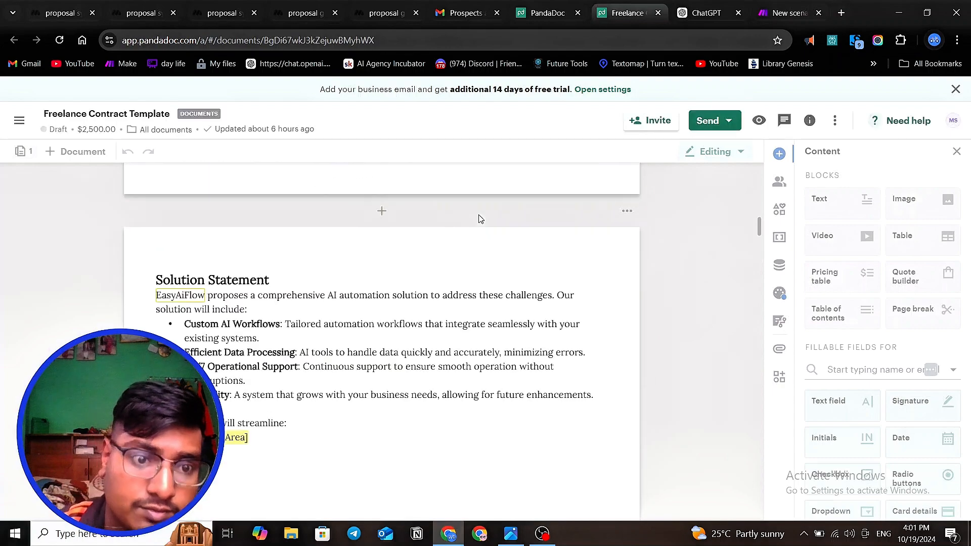
scroll(417, 289, "up", 10)
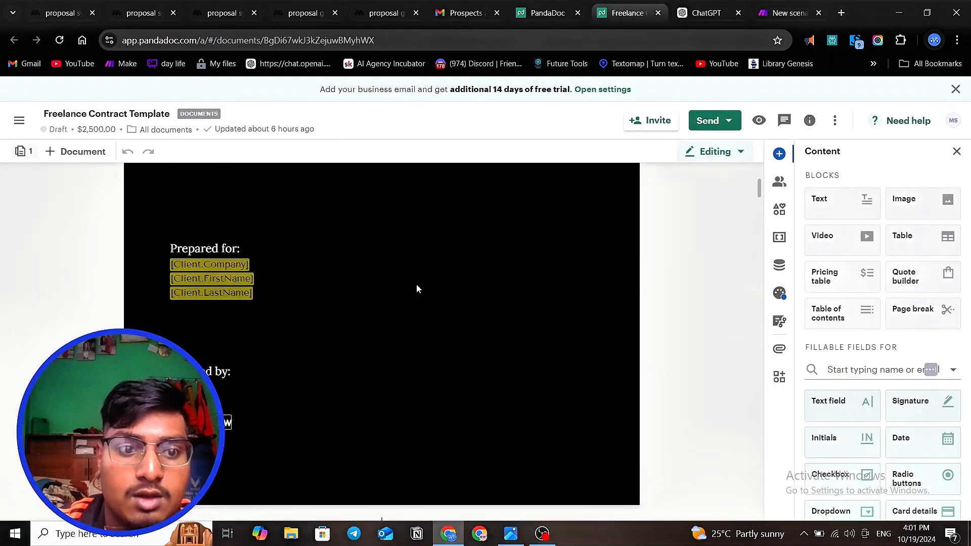
scroll(414, 282, "down", 3)
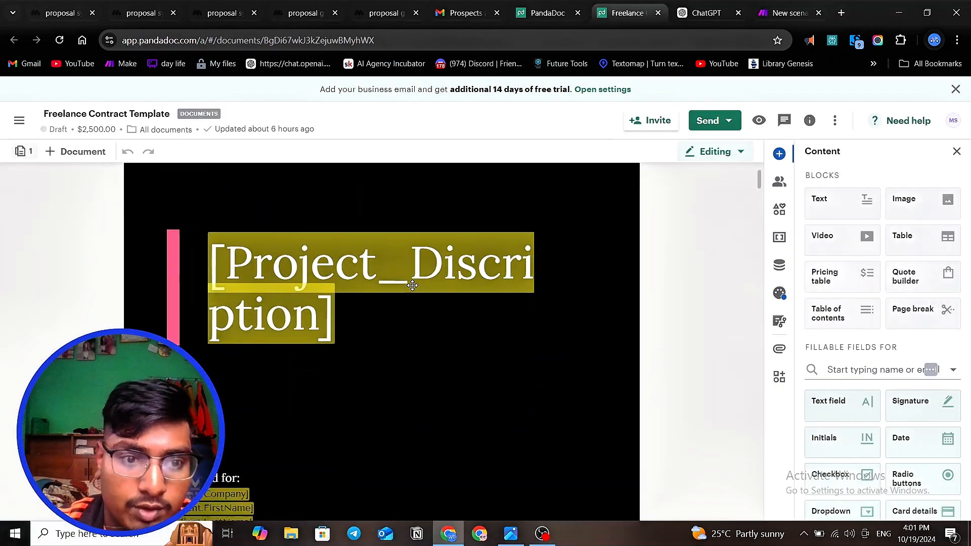
scroll(409, 288, "up", 3)
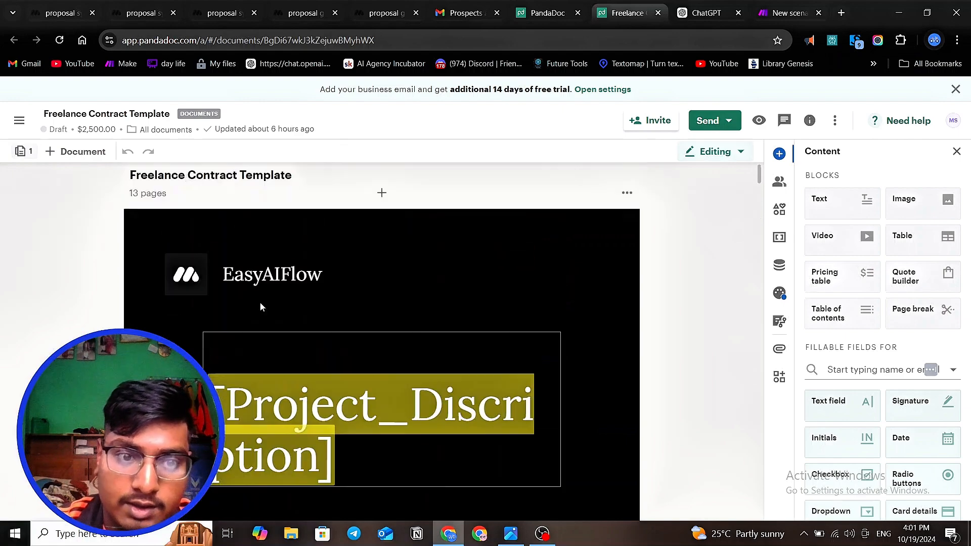
scroll(261, 273, "down", 2)
scroll(283, 284, "down", 5)
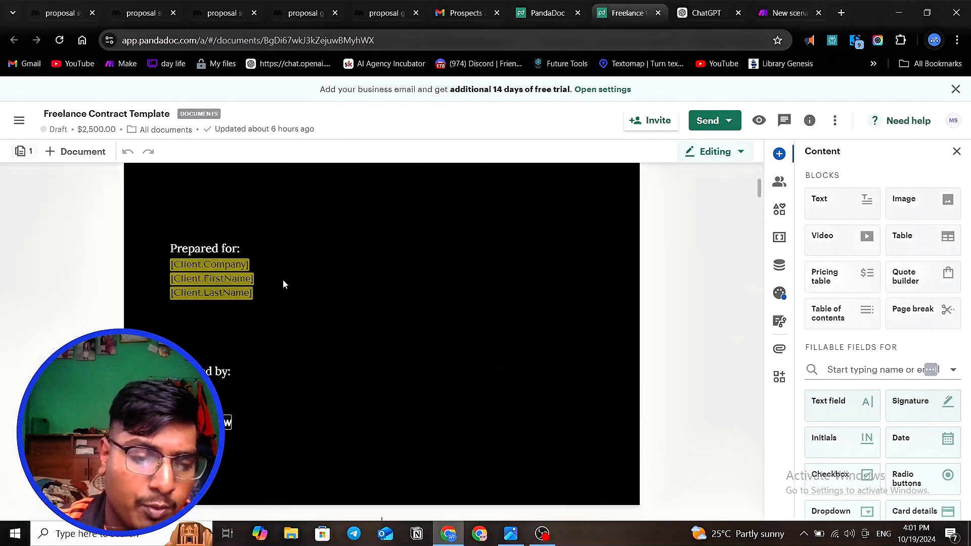
scroll(284, 285, "down", 12)
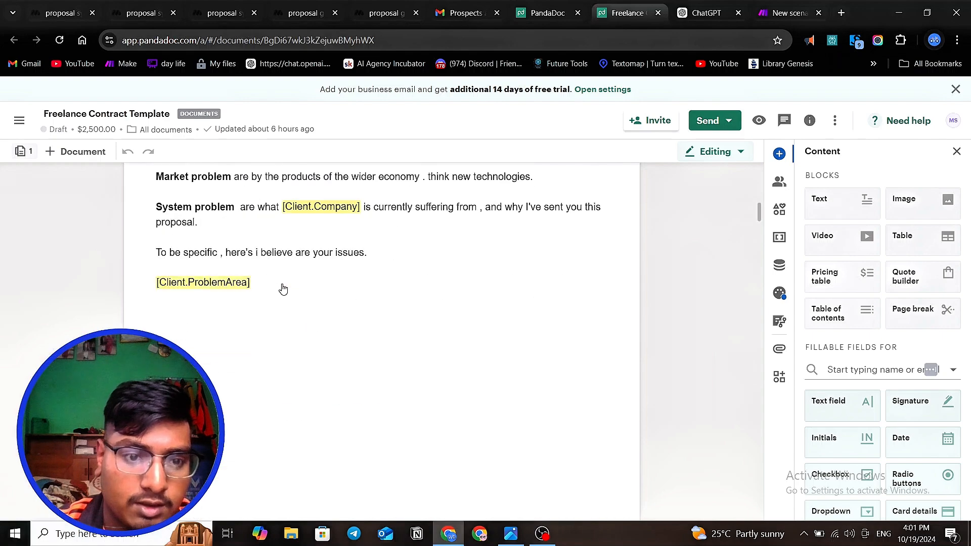
scroll(283, 289, "down", 8)
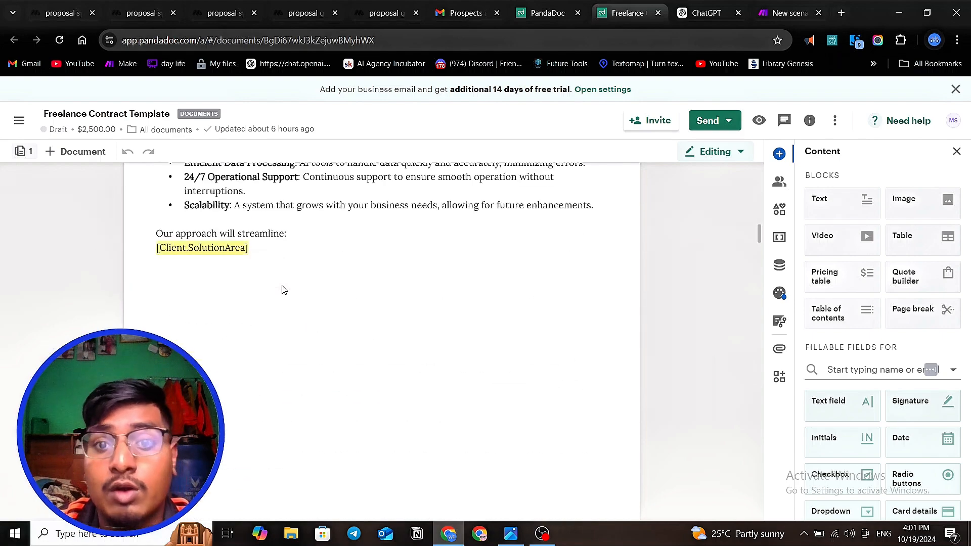
- Open the Proposals category of the template gallery from PandaDoc's Templates page
left_click(546, 12)
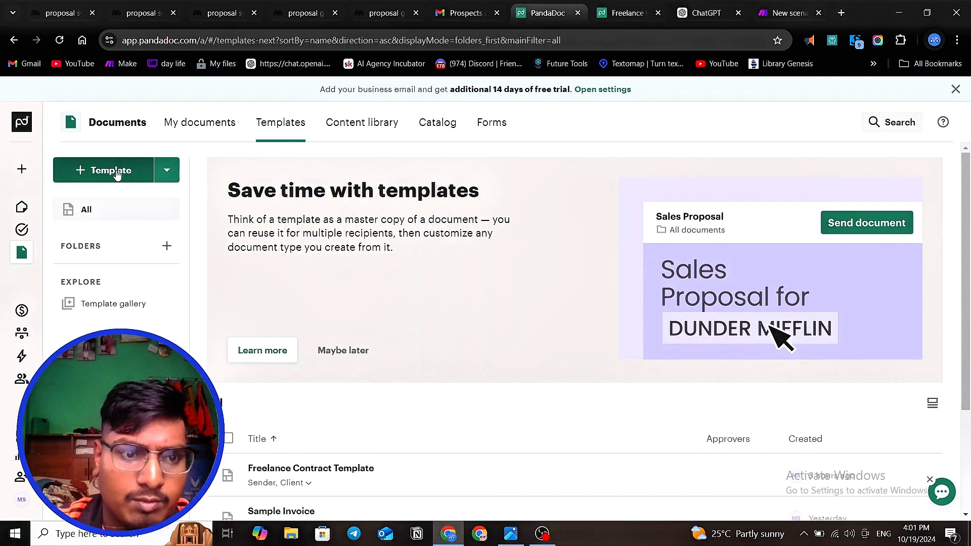
left_click(135, 308)
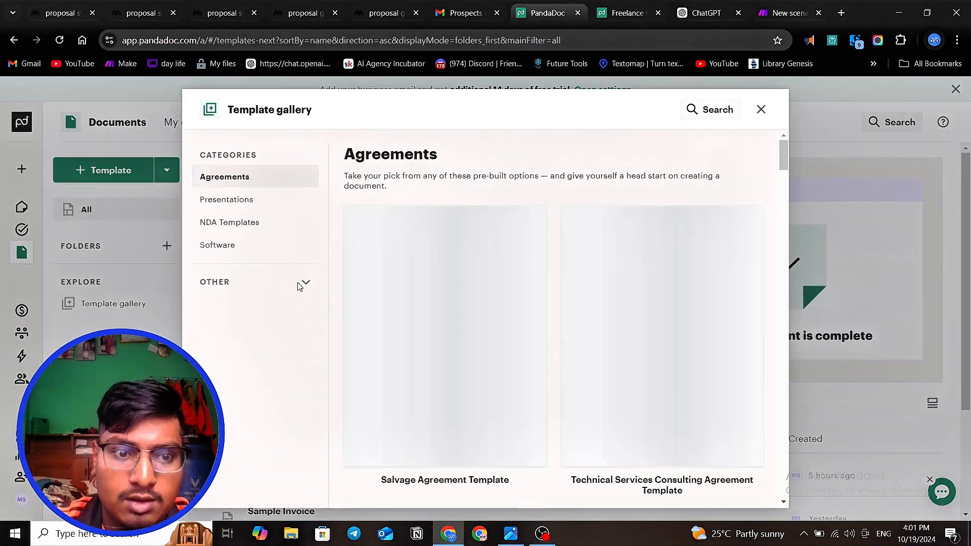
left_click(302, 283)
scroll(285, 265, "down", 2)
scroll(285, 265, "down", 8)
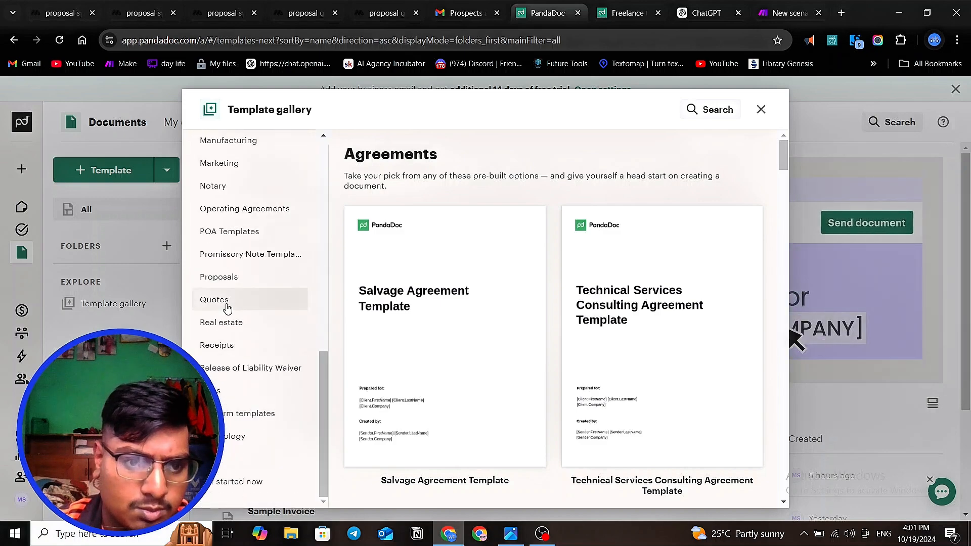
scroll(220, 268, "up", 2)
scroll(219, 261, "up", 4)
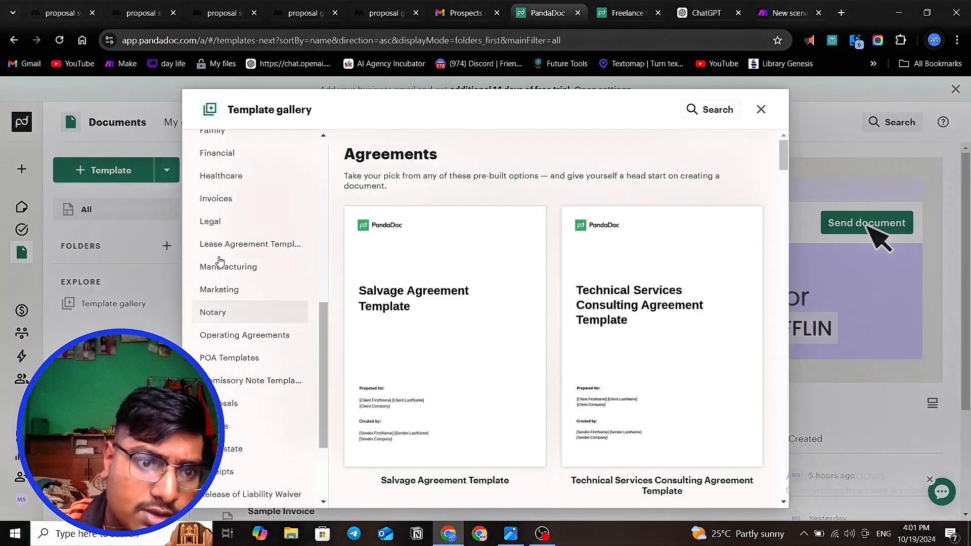
scroll(219, 261, "down", 2)
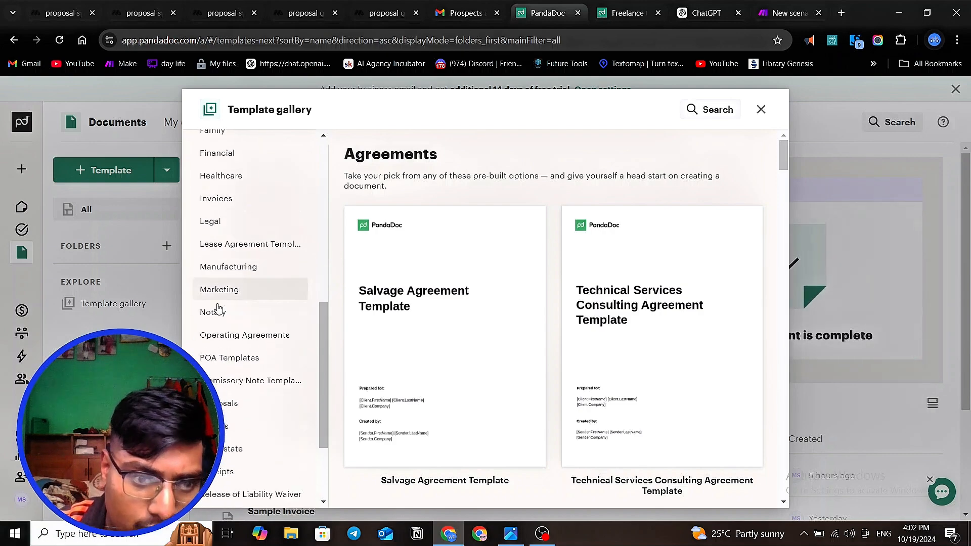
left_click(238, 403)
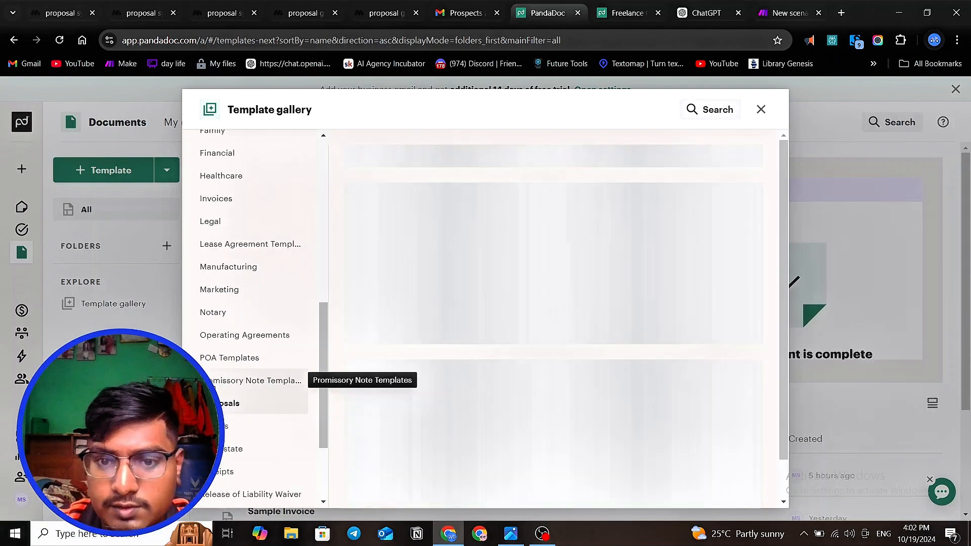
- Browse the proposal templates and create a document from Magento Project Proposal, keeping its default name and leaving the client recipient empty
mouse_move(467, 337)
scroll(467, 337, "down", 5)
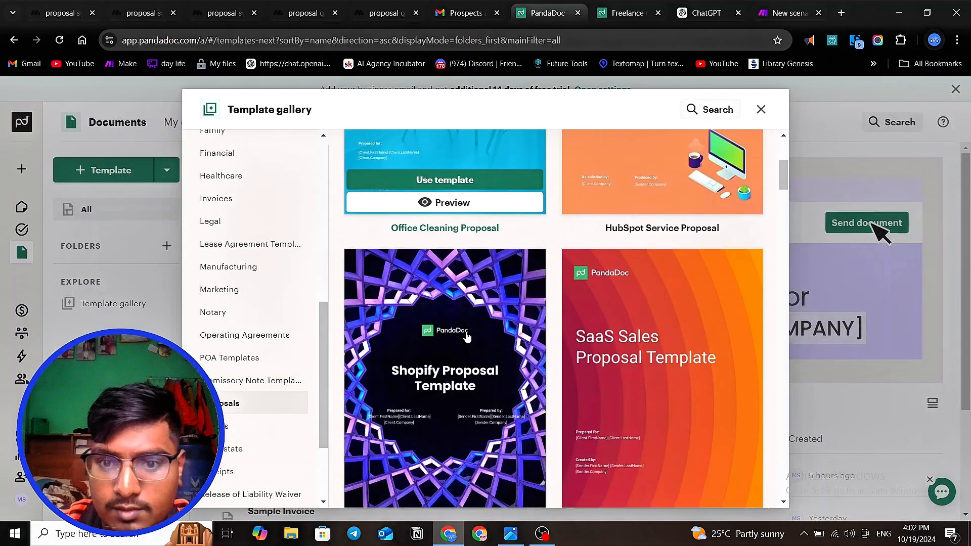
scroll(467, 338, "up", 5)
scroll(467, 338, "down", 2)
scroll(465, 340, "down", 12)
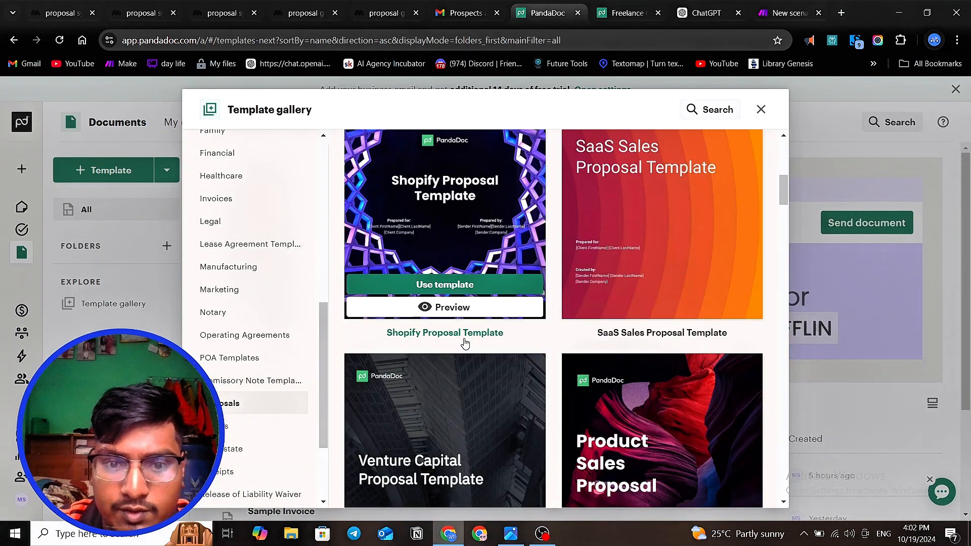
scroll(464, 344, "down", 5)
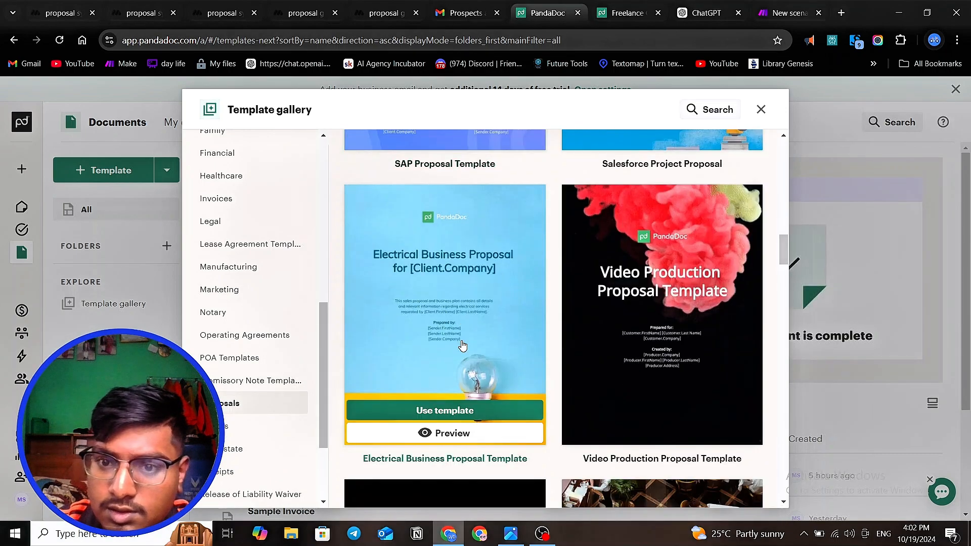
scroll(462, 345, "down", 9)
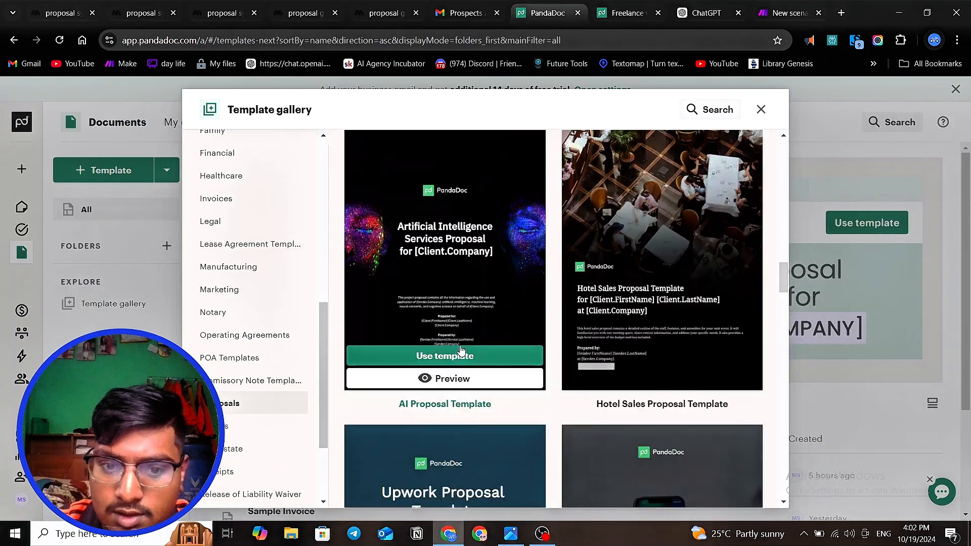
scroll(460, 349, "down", 3)
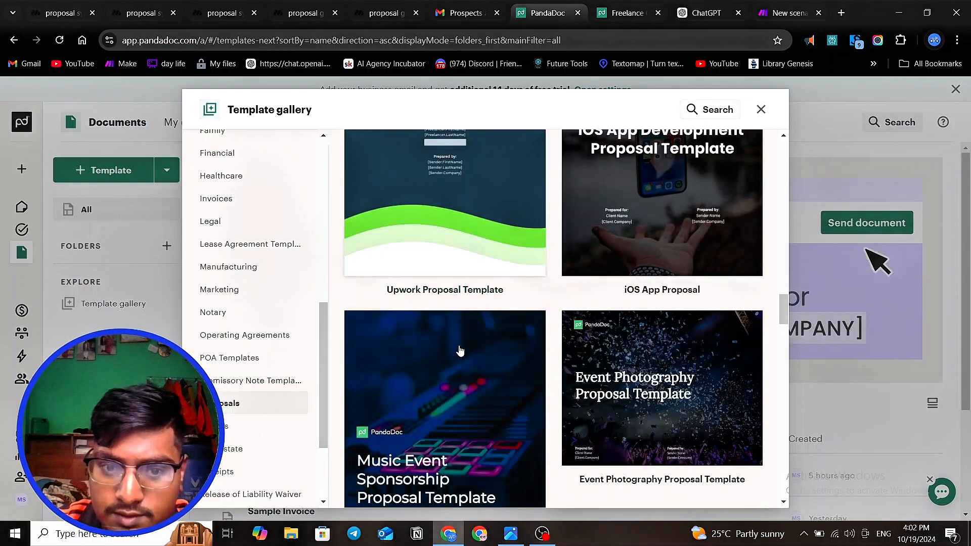
scroll(459, 349, "down", 3)
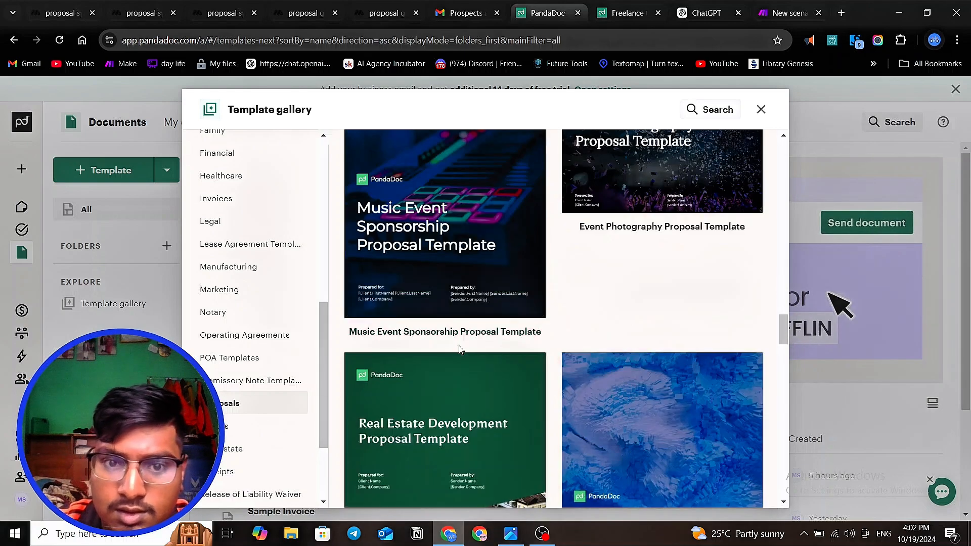
scroll(459, 349, "down", 8)
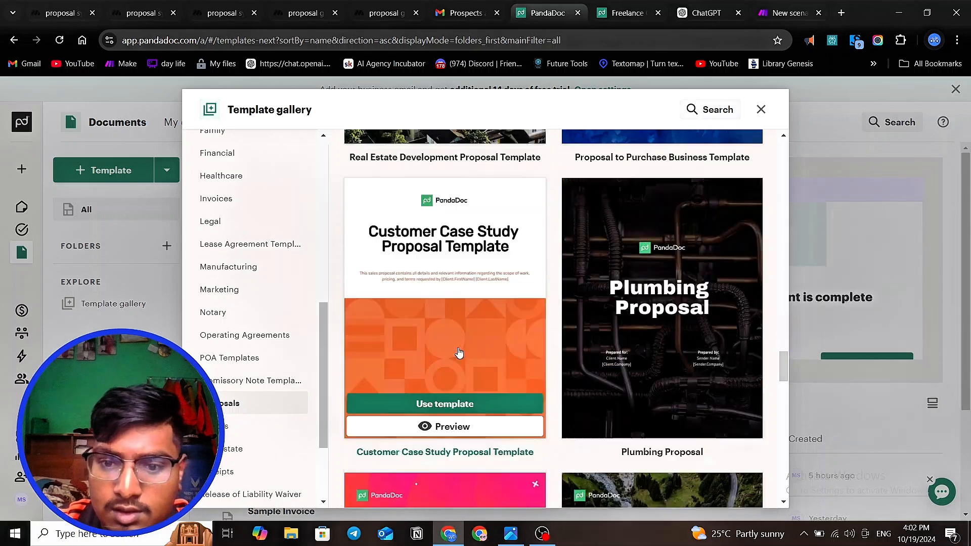
scroll(460, 352, "down", 6)
scroll(460, 353, "down", 5)
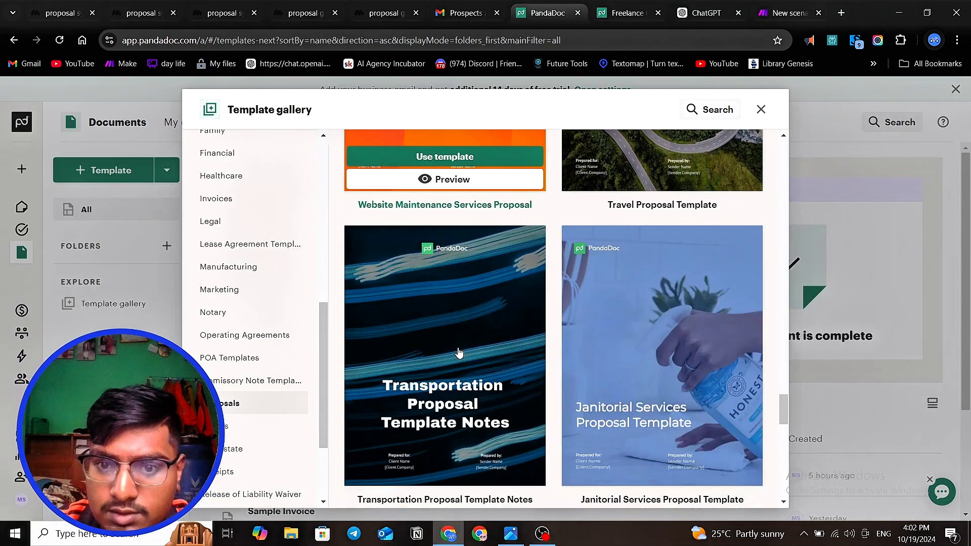
scroll(460, 352, "up", 3)
scroll(459, 353, "down", 4)
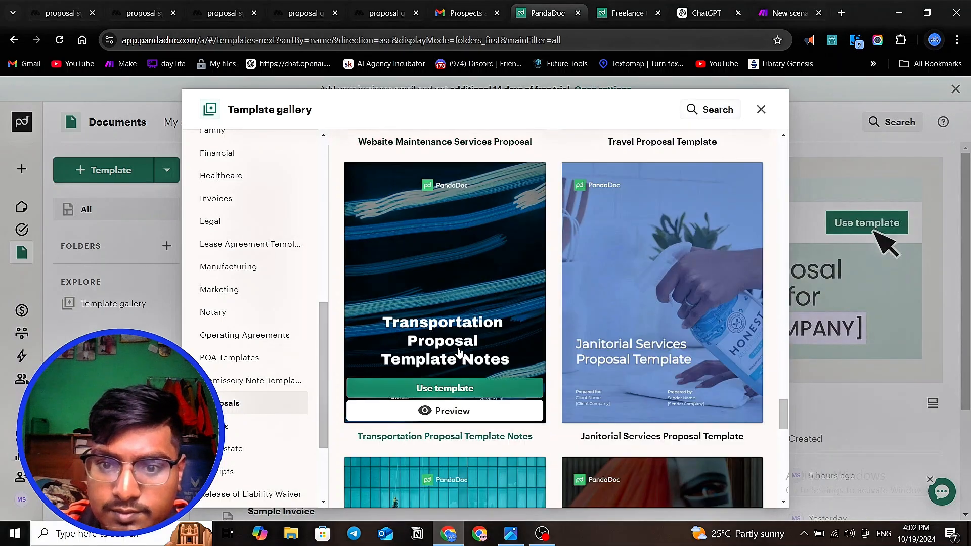
scroll(459, 352, "down", 4)
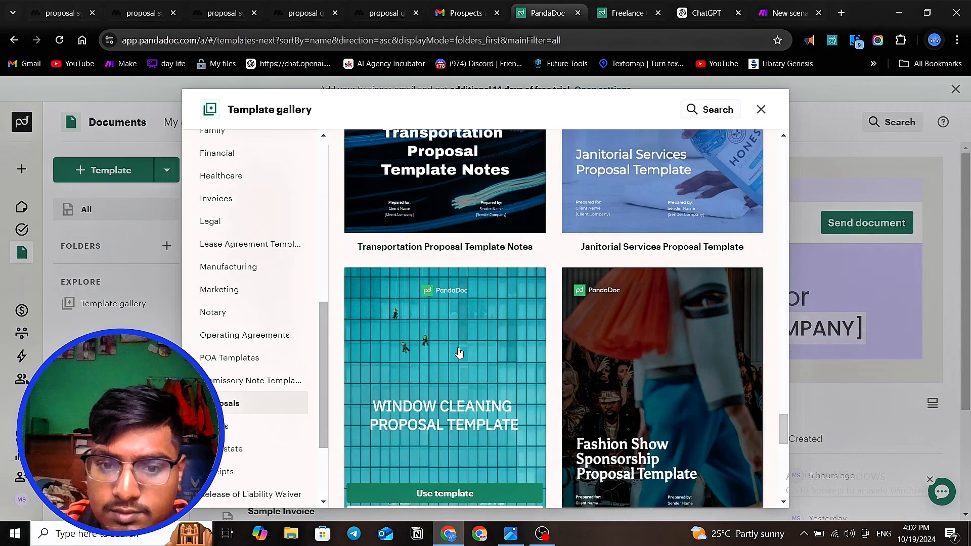
scroll(458, 352, "down", 10)
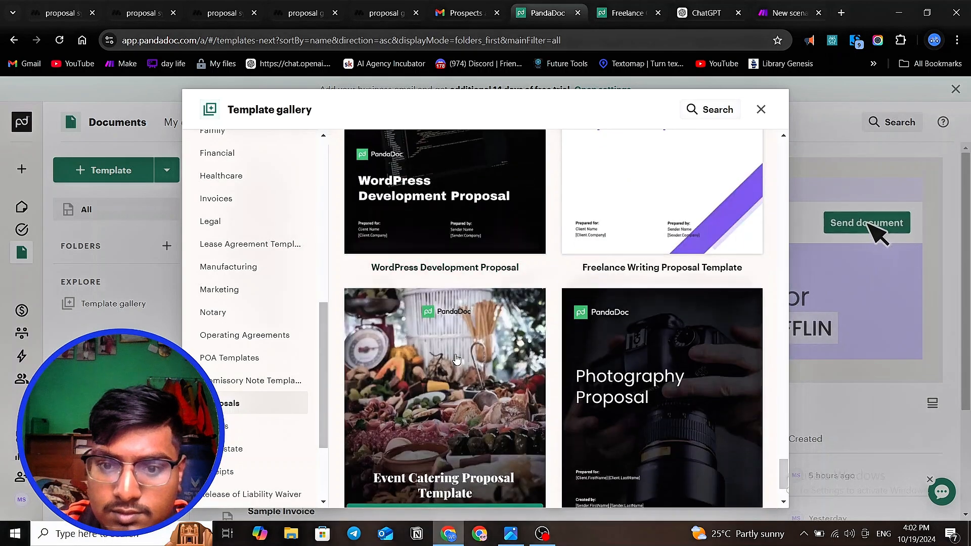
scroll(456, 360, "down", 2)
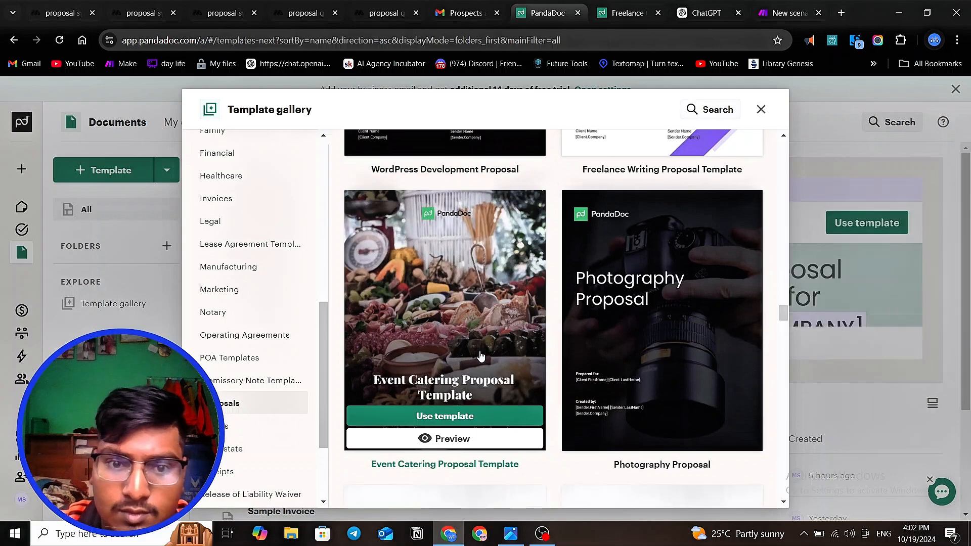
scroll(458, 358, "up", 4)
scroll(457, 358, "down", 4)
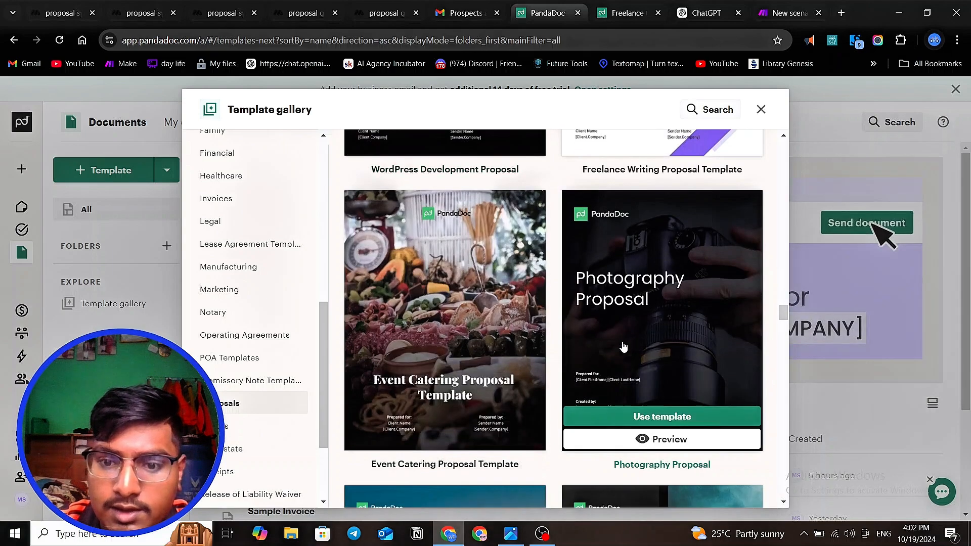
scroll(526, 352, "down", 4)
scroll(511, 349, "down", 2)
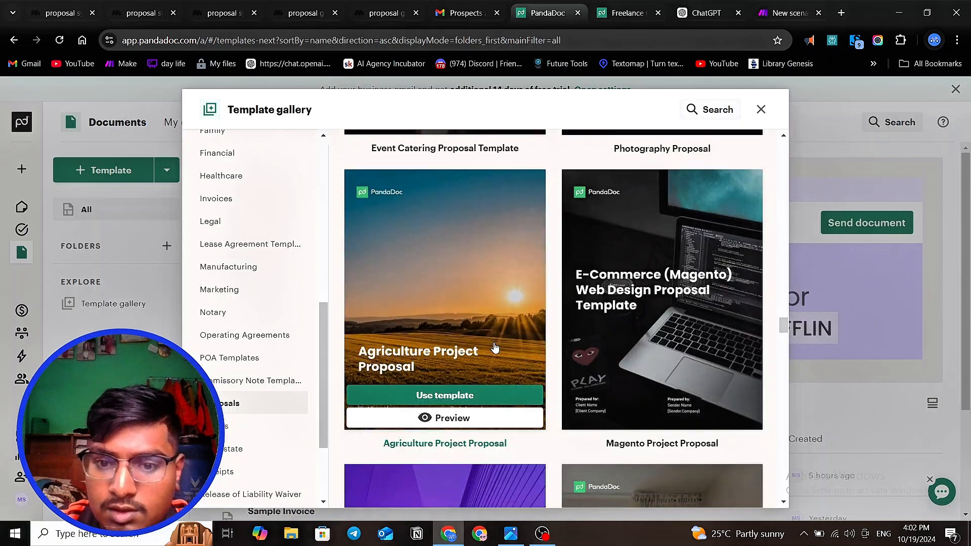
scroll(495, 348, "down", 4)
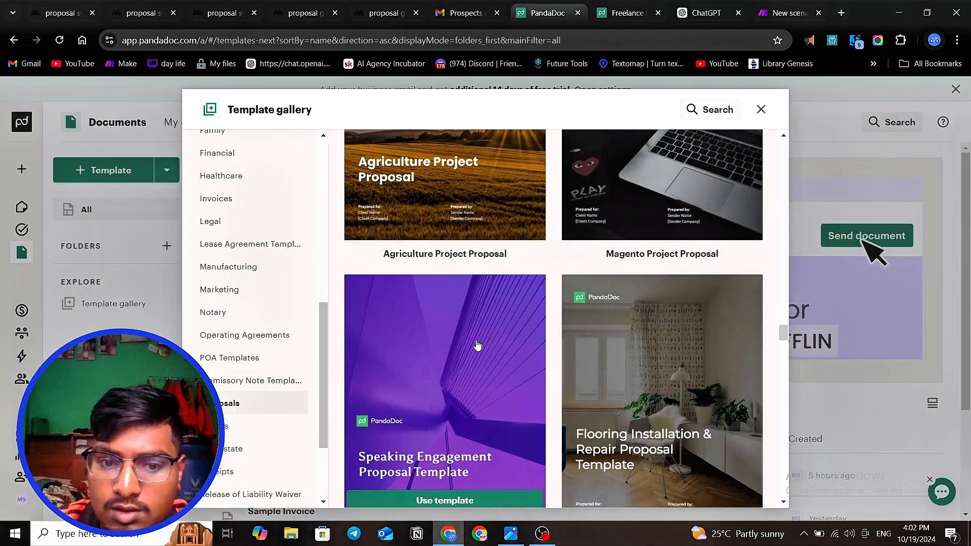
scroll(521, 373, "up", 1)
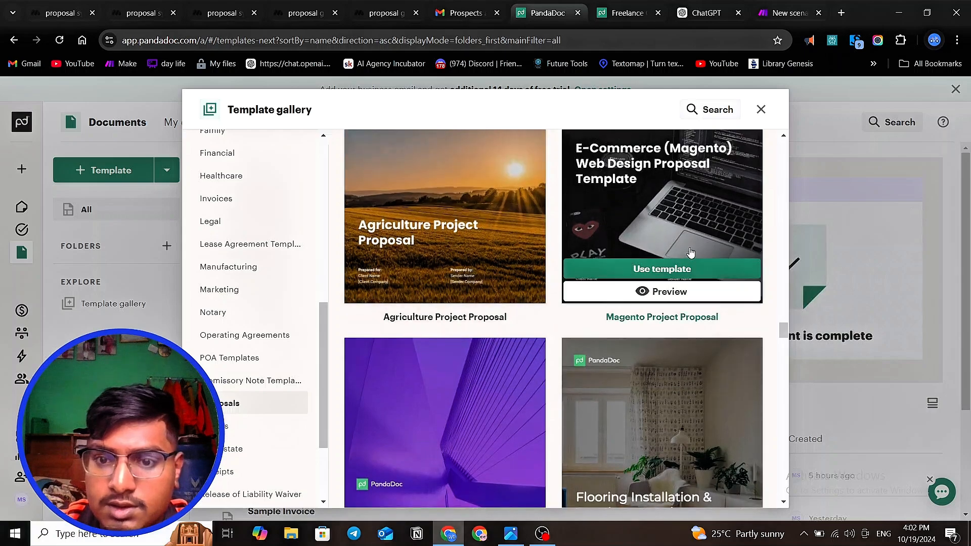
left_click(681, 269)
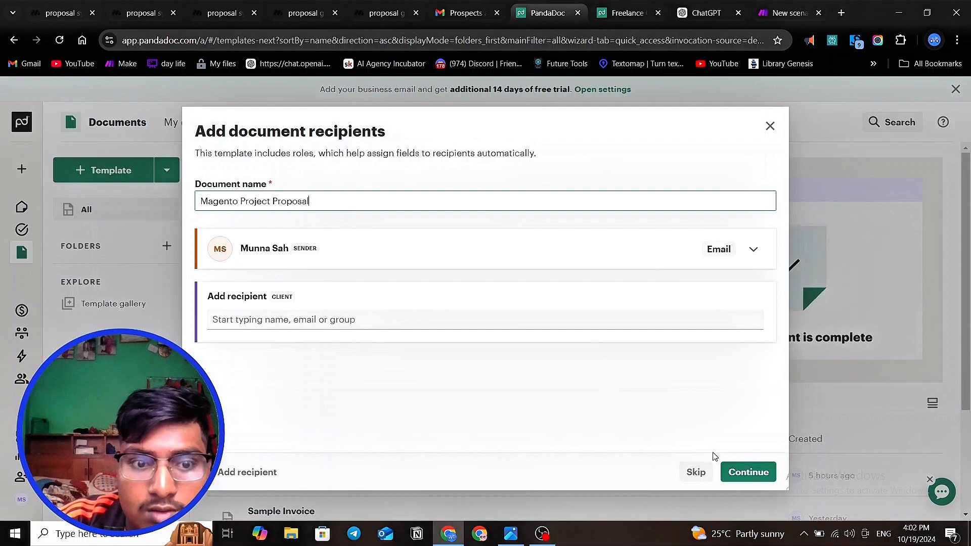
left_click(745, 474)
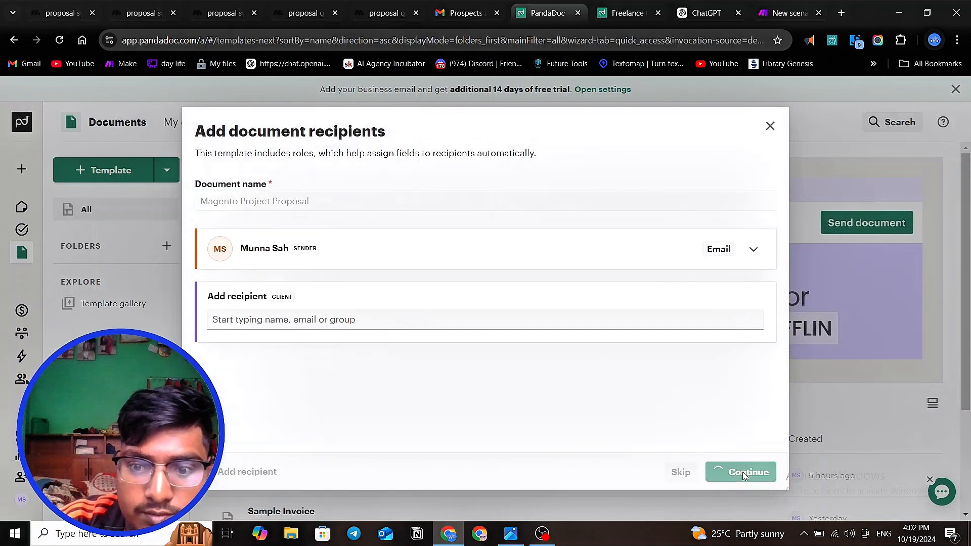
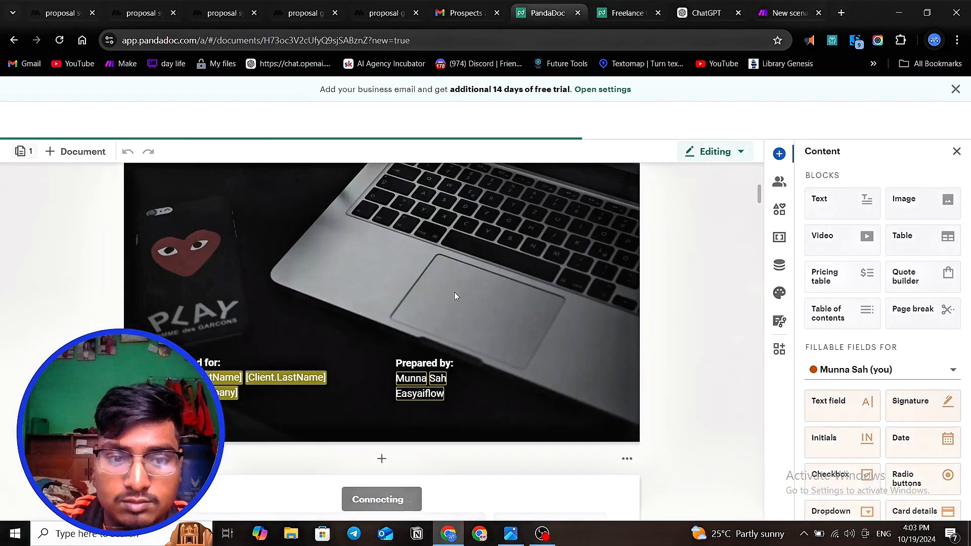
- Clear the sender's first name, last name and company variable values in the cover page's Prepared by block
scroll(384, 326, "down", 1)
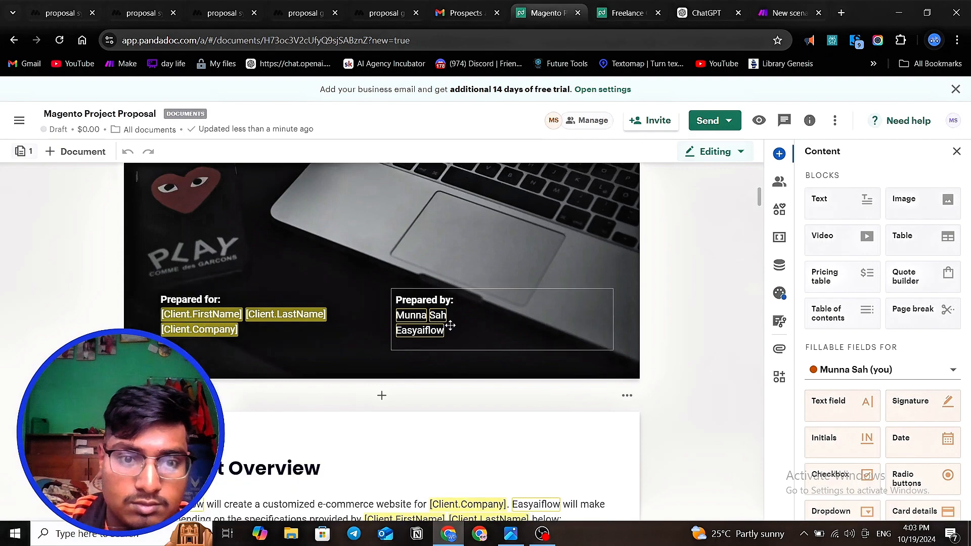
scroll(450, 327, "down", 1)
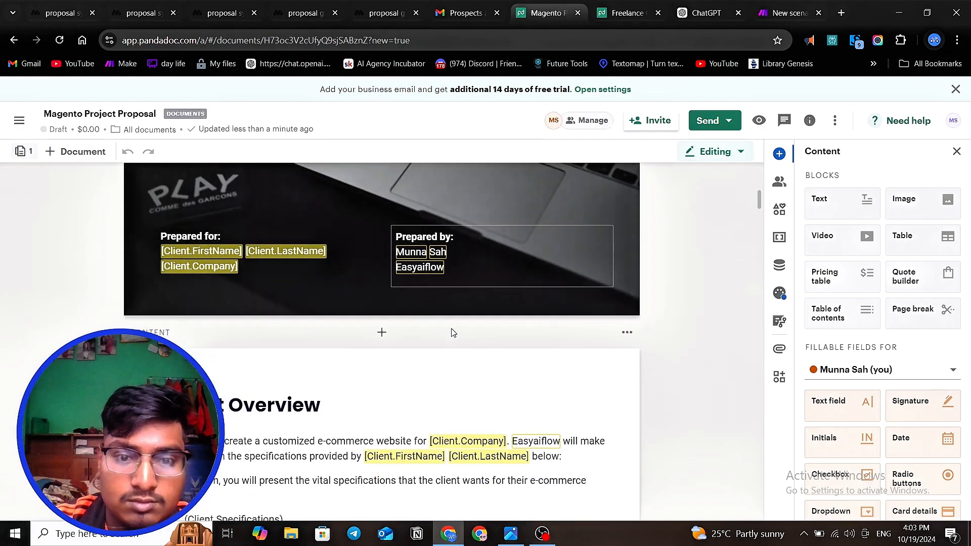
left_click(435, 255)
left_click(416, 254)
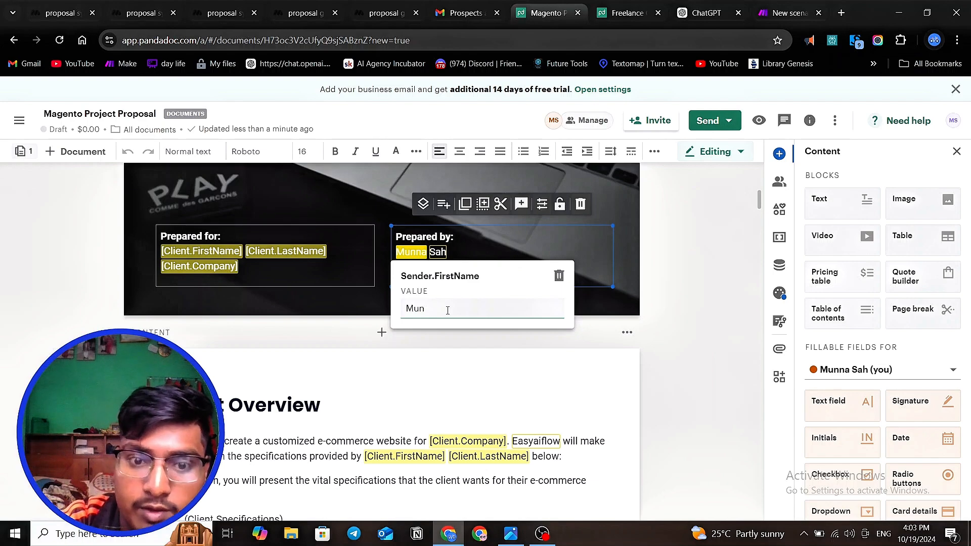
left_click(445, 346)
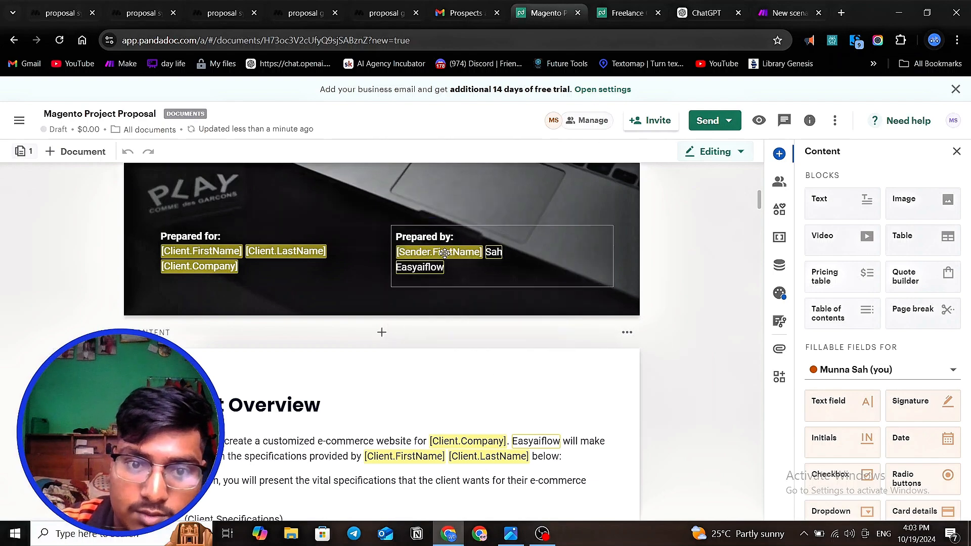
left_click(494, 253)
left_click(494, 252)
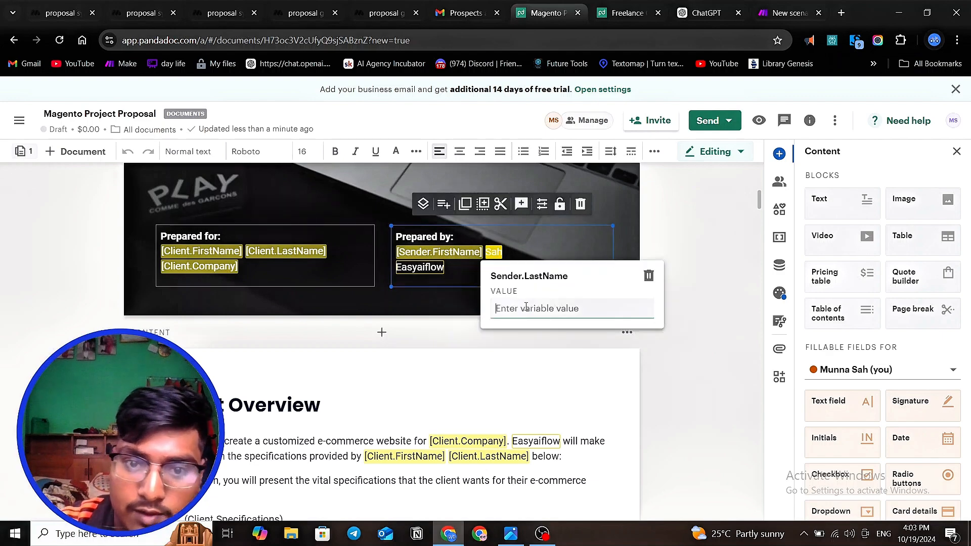
left_click(522, 368)
left_click(422, 266)
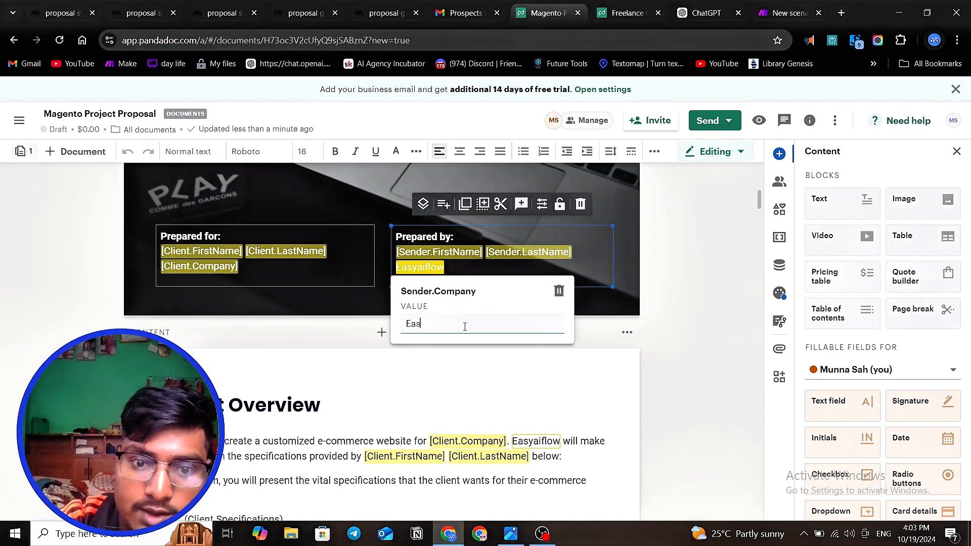
left_click(488, 373)
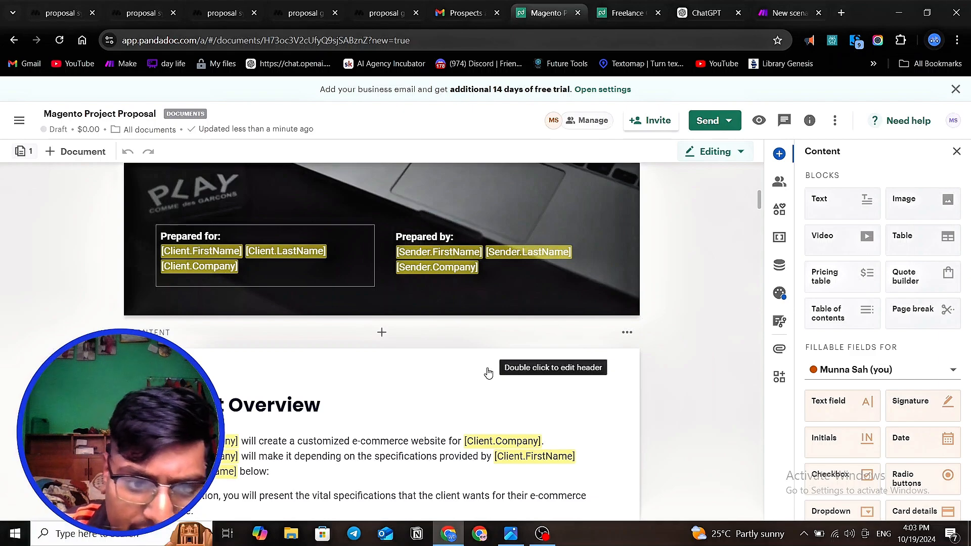
- Examine the Project Overview, Project Objective and About Us content that follows the cover page
scroll(489, 373, "up", 2)
scroll(487, 372, "down", 2)
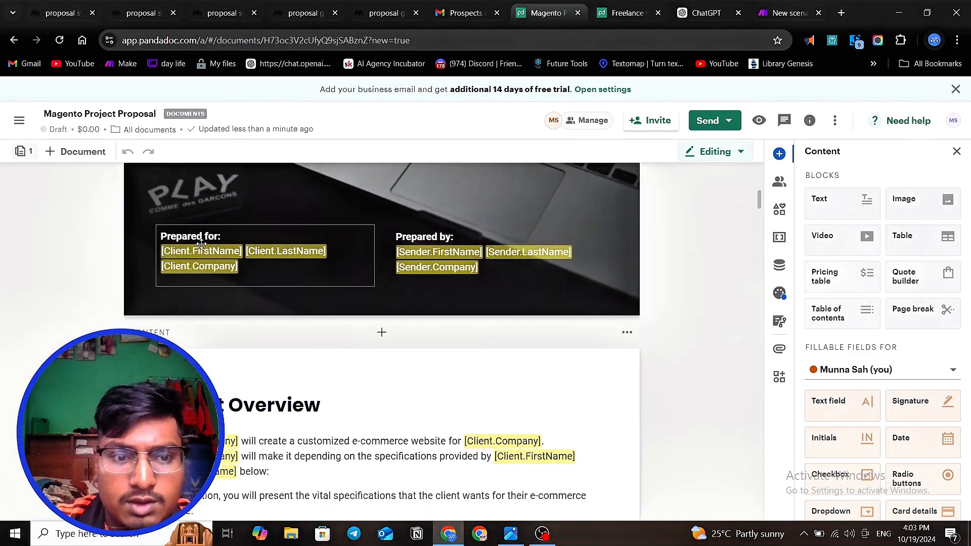
scroll(332, 253, "down", 5)
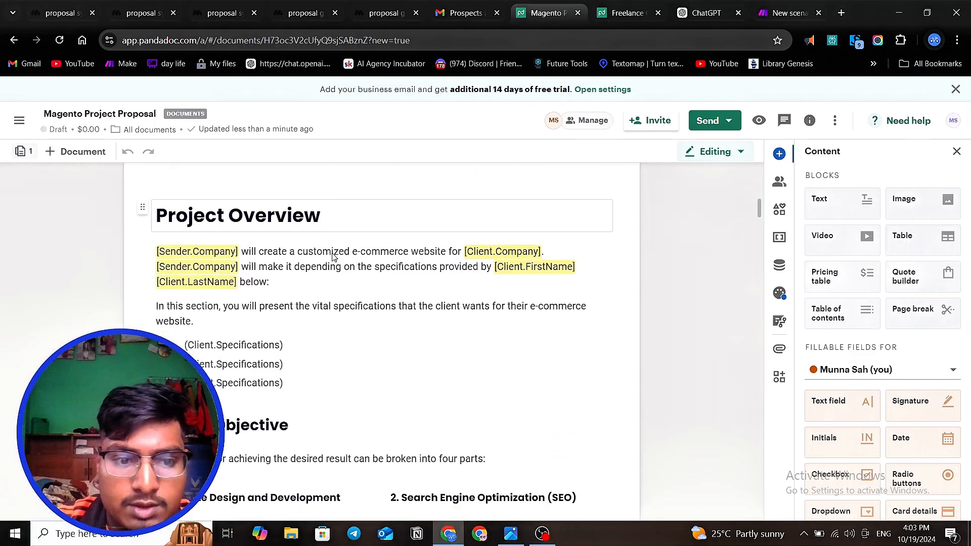
scroll(334, 258, "down", 4)
scroll(334, 259, "down", 5)
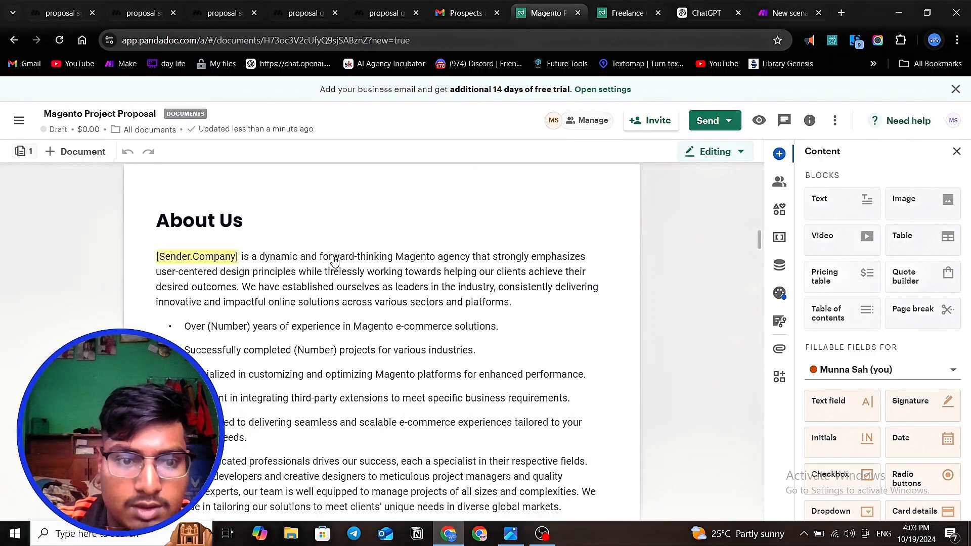
scroll(335, 260, "up", 14)
scroll(336, 263, "down", 15)
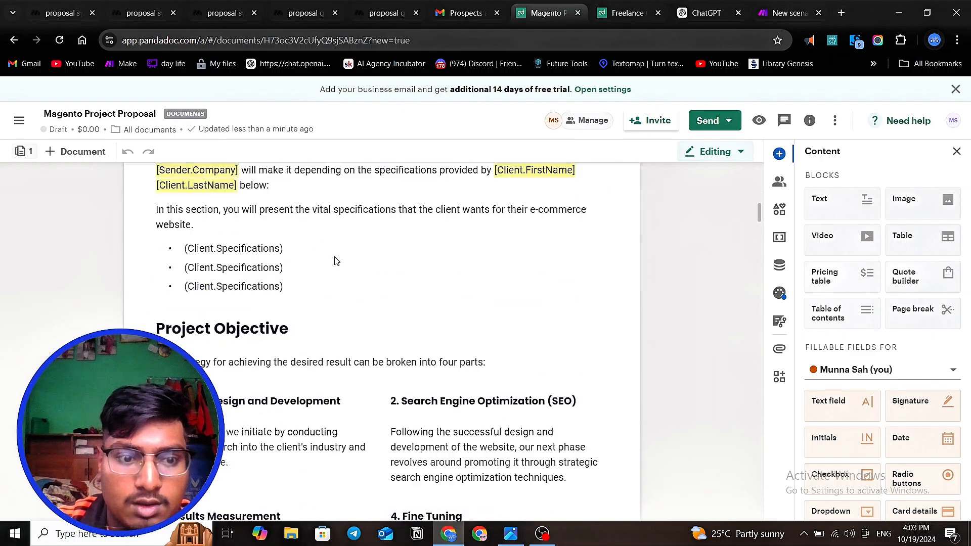
scroll(338, 264, "up", 14)
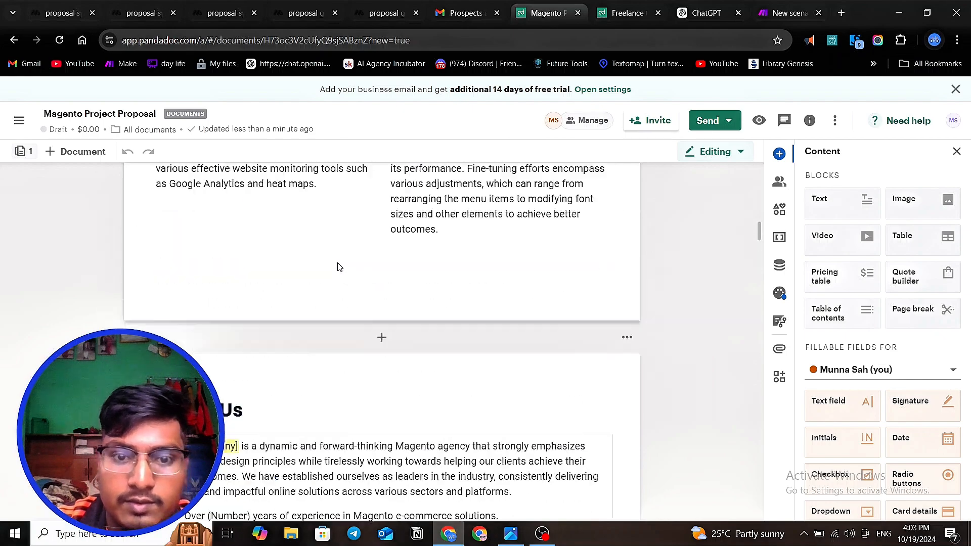
scroll(442, 320, "down", 3)
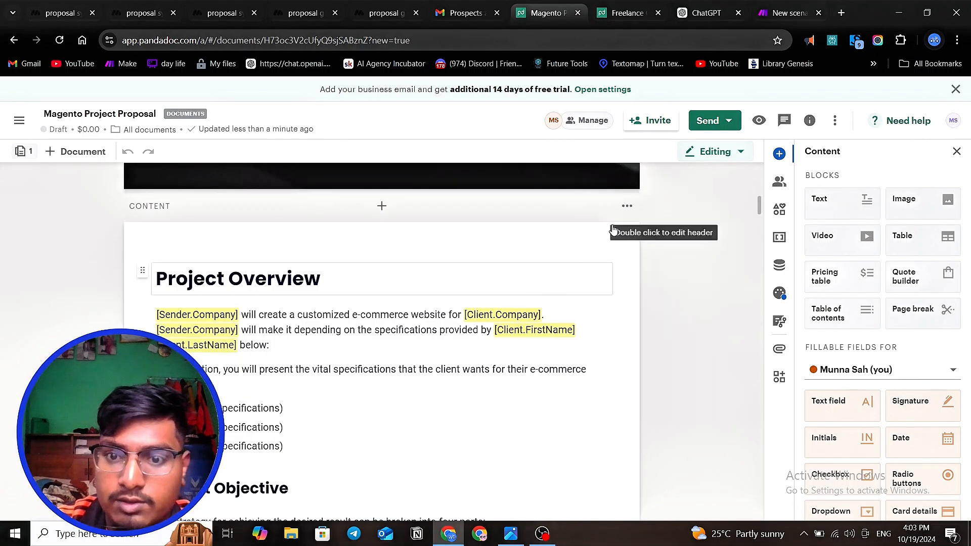
- Delete the Project Overview, About Us and Our Team pages from the proposal
left_click(626, 206)
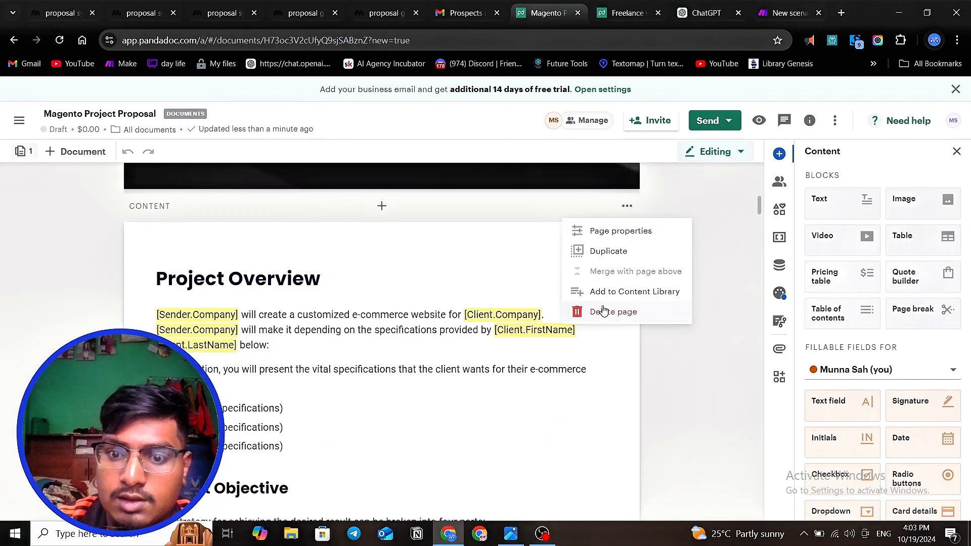
left_click(618, 310)
left_click(629, 207)
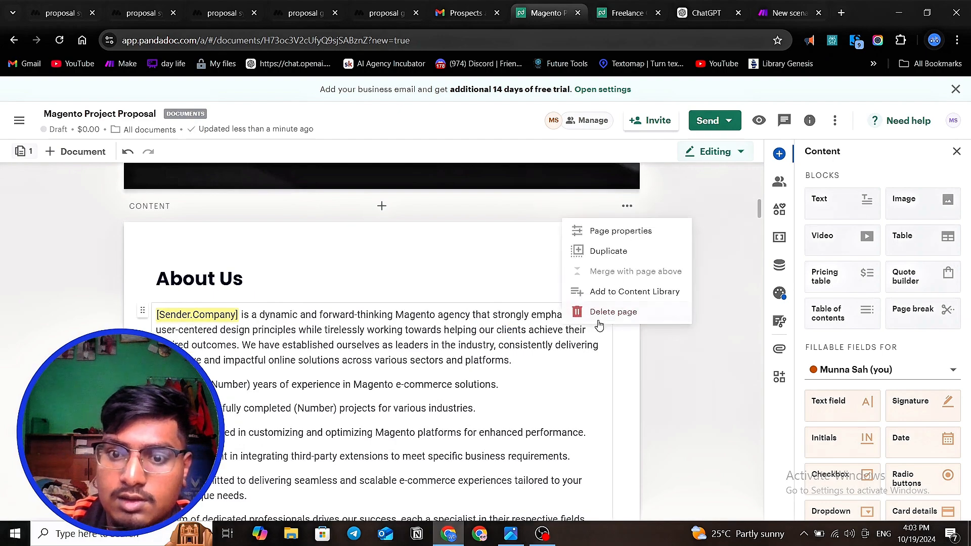
left_click(605, 313)
left_click(627, 206)
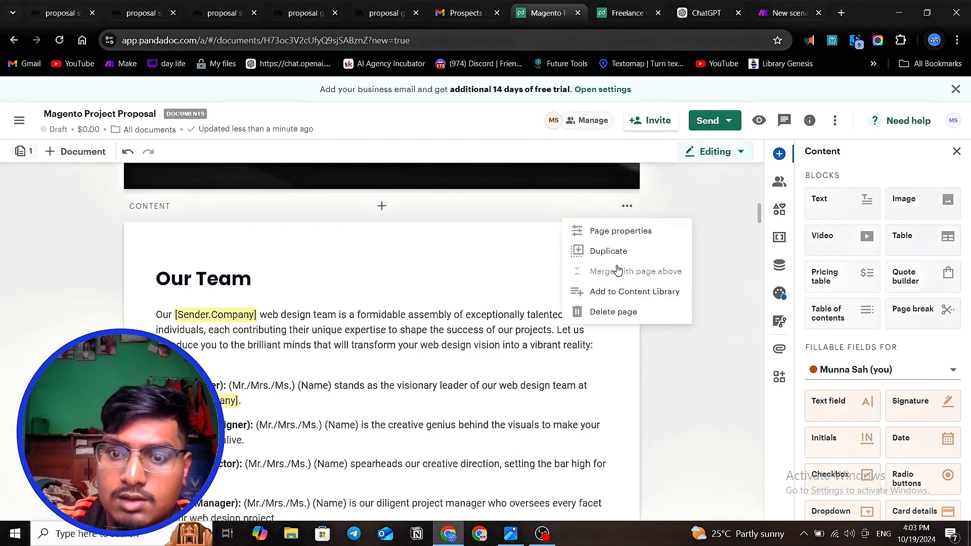
left_click(614, 313)
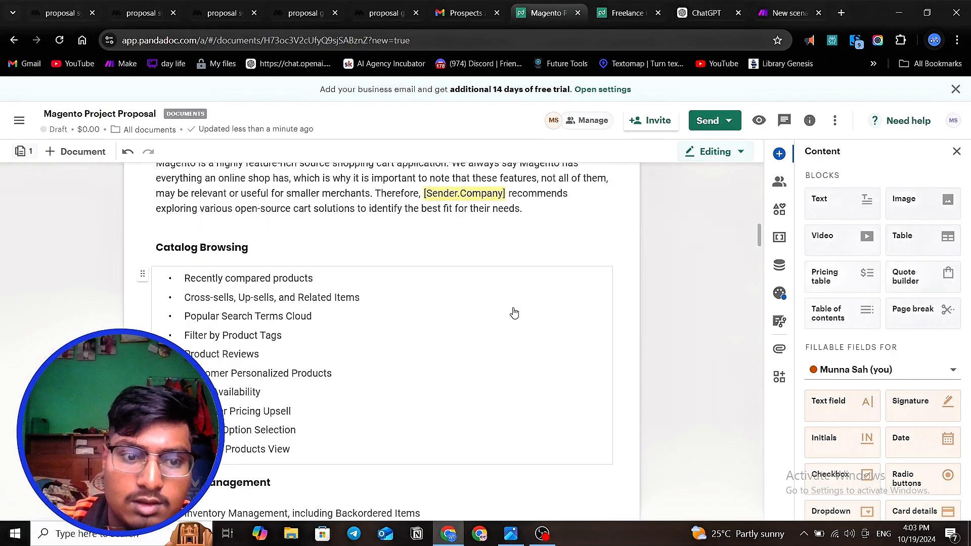
- Delete the Scope of Work, Product Browsing and Order Management pages that follow the cover page
scroll(576, 271, "up", 5)
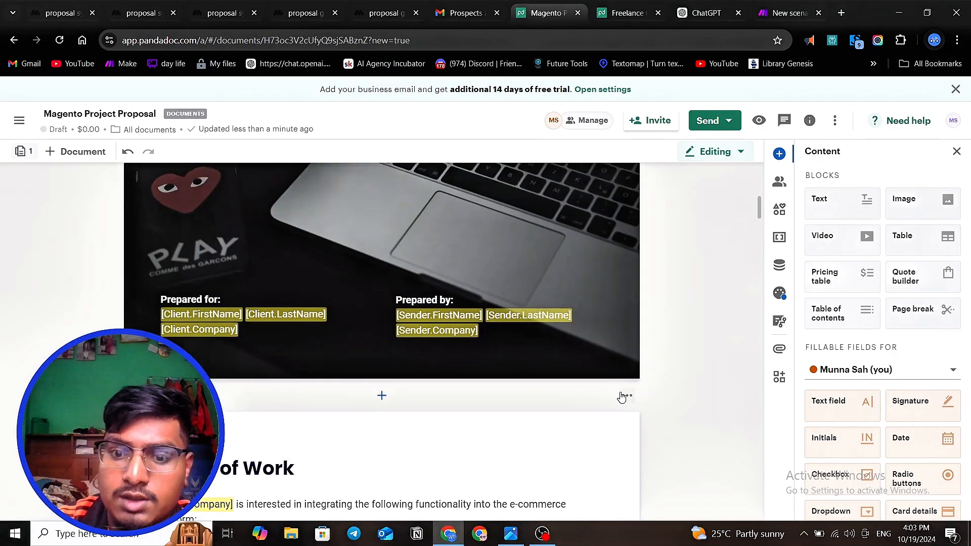
left_click(623, 397)
left_click(614, 502)
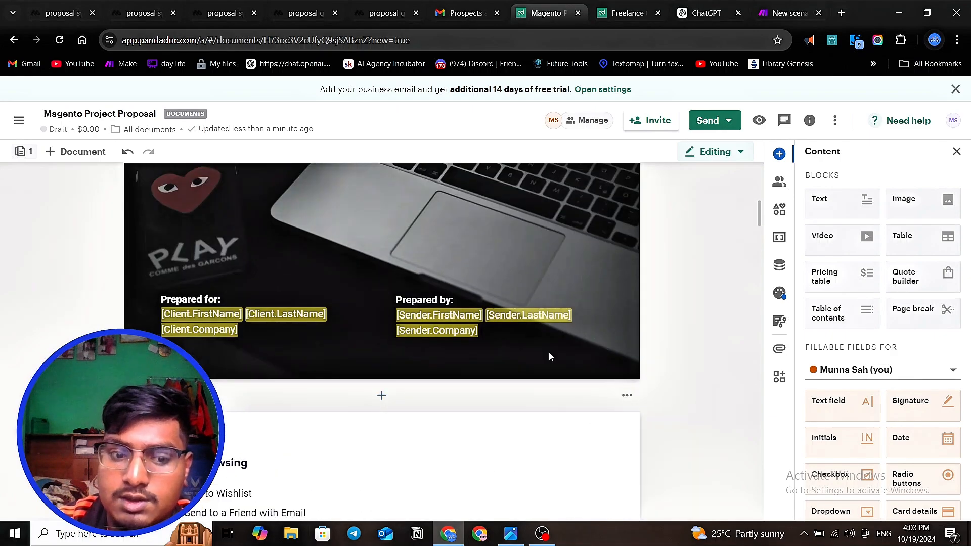
scroll(550, 356, "down", 4)
left_click(627, 205)
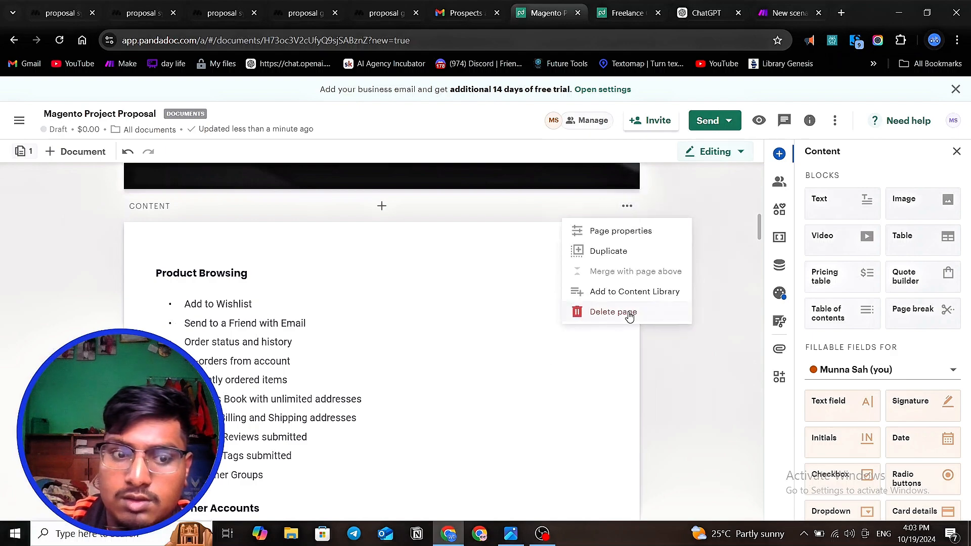
left_click(614, 312)
left_click(627, 206)
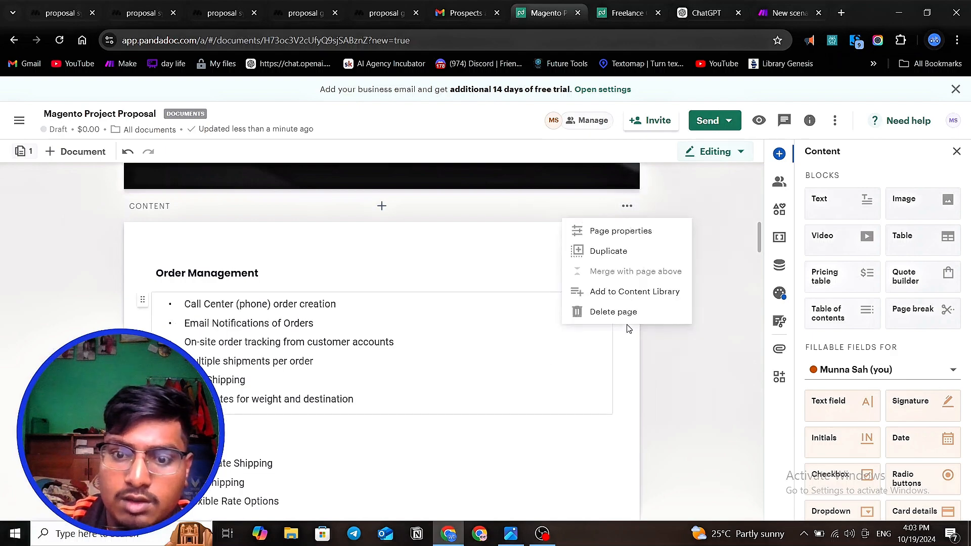
left_click(613, 312)
- Delete the Timeframe page containing the project stages table and the pricing table
scroll(559, 305, "down", 3)
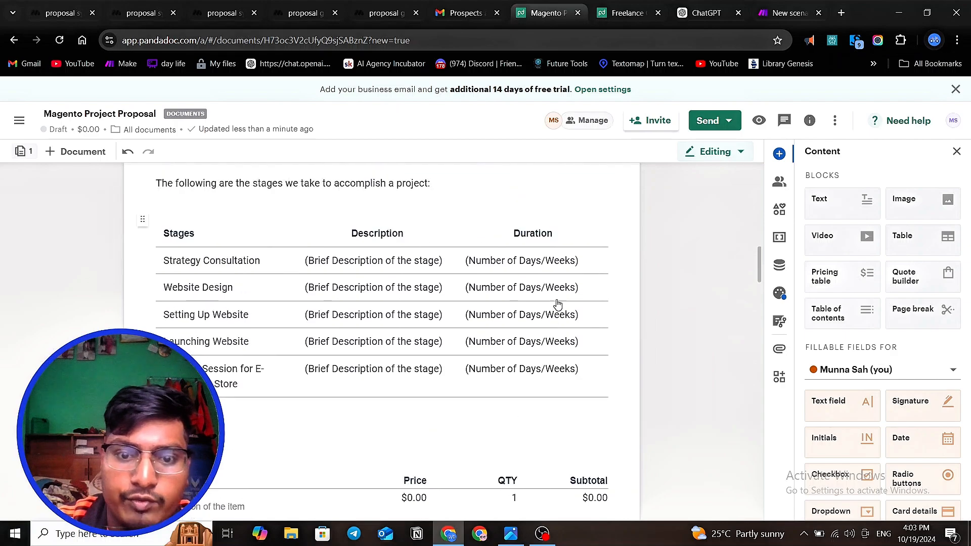
scroll(599, 261, "up", 1)
scroll(598, 261, "up", 2)
left_click(627, 270)
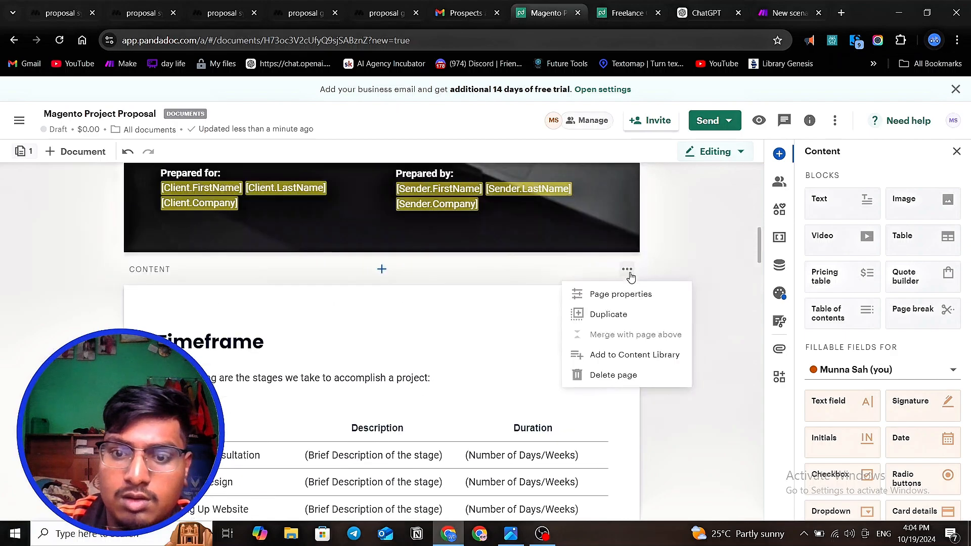
left_click(616, 376)
- Insert a blank page between the cover and the Terms and Conditions page, and collapse its suggested starter pages
scroll(569, 296, "down", 6)
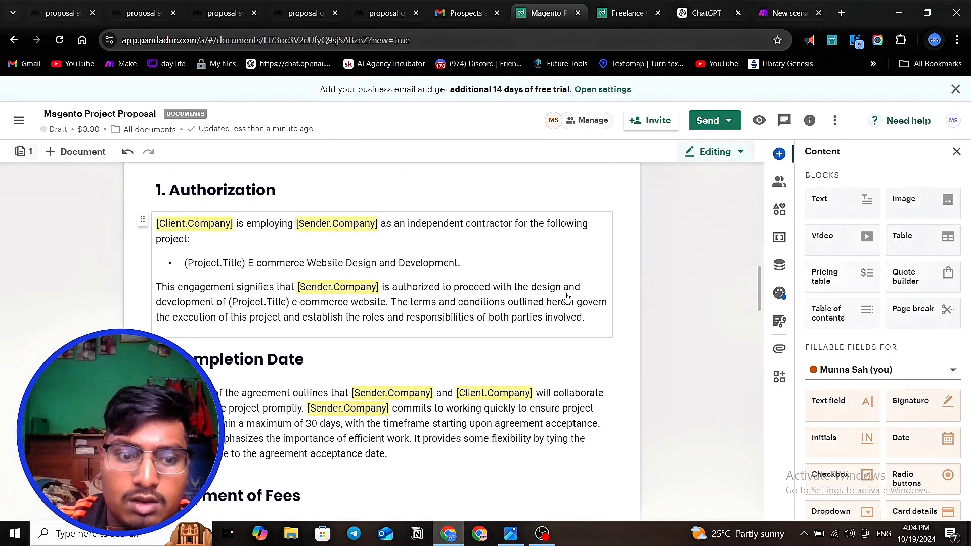
scroll(568, 299, "down", 15)
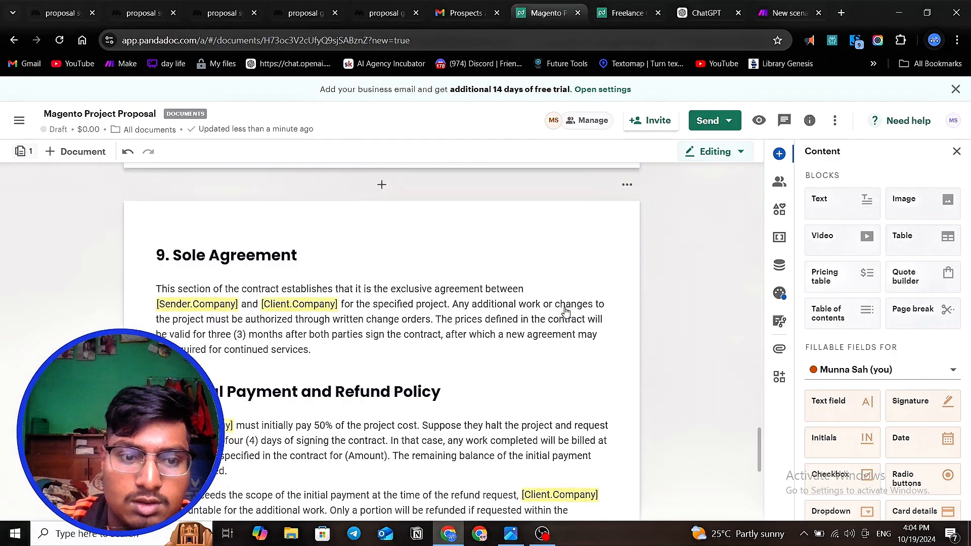
scroll(566, 313, "down", 2)
scroll(566, 312, "up", 15)
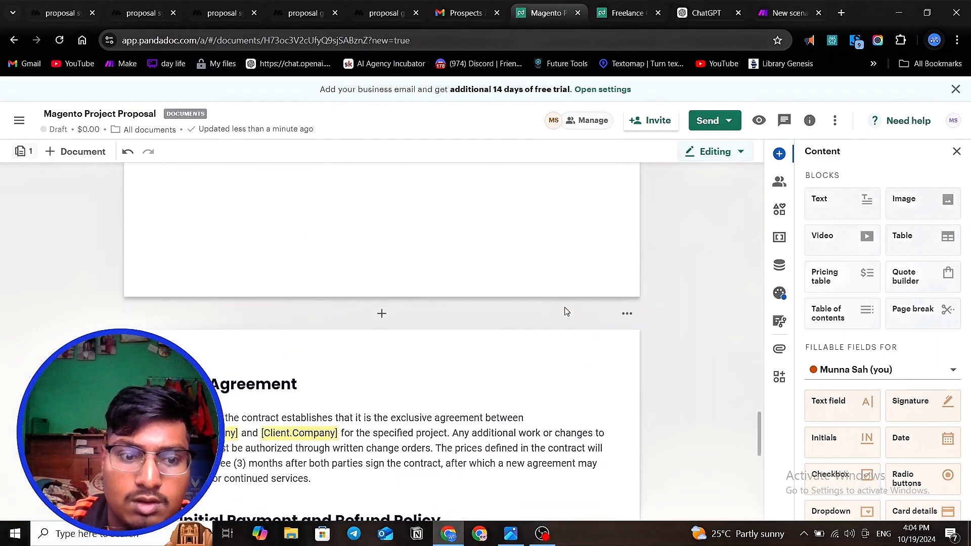
scroll(566, 312, "up", 15)
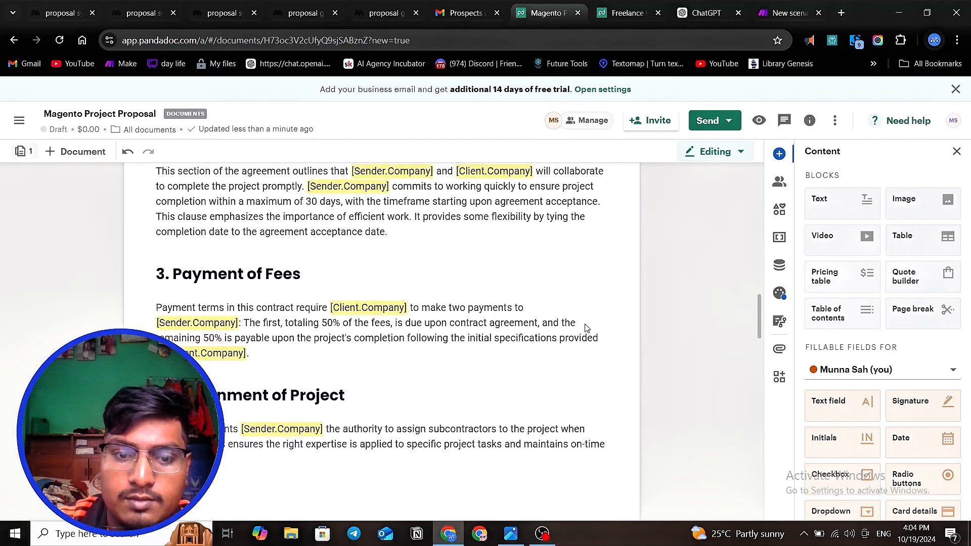
scroll(584, 324, "up", 5)
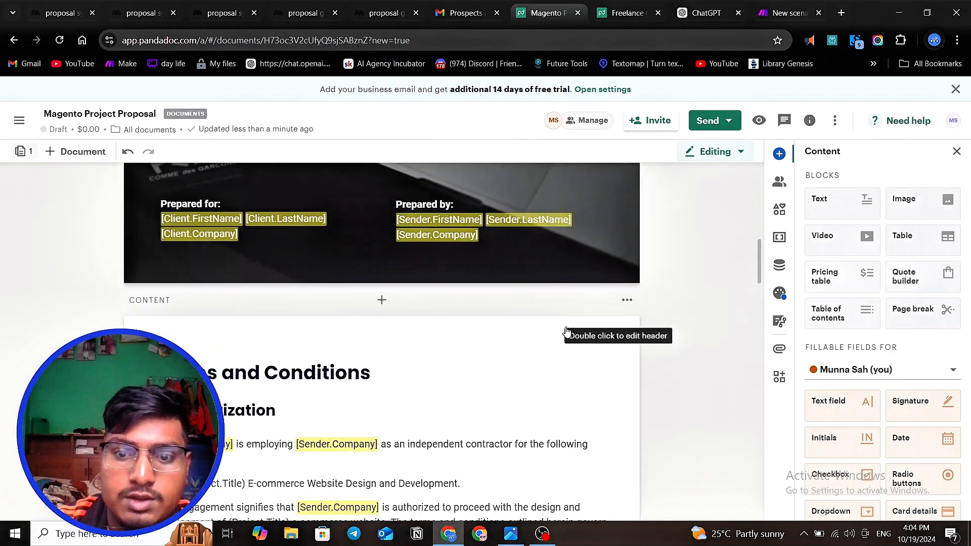
left_click(382, 300)
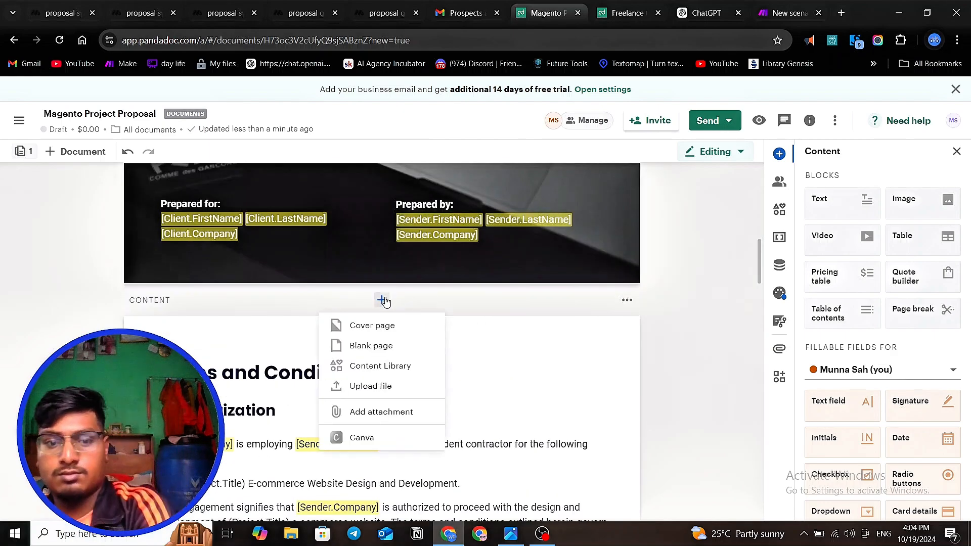
left_click(393, 346)
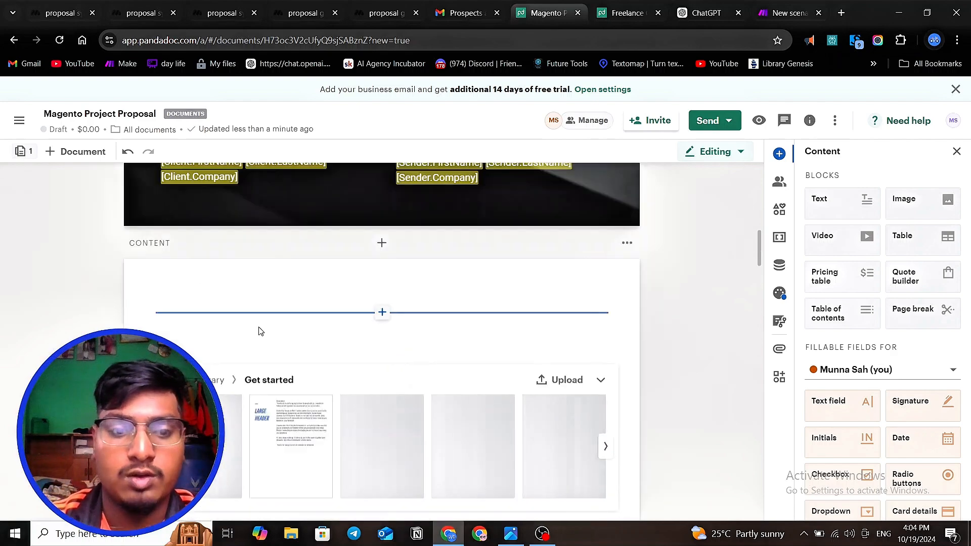
left_click(600, 380)
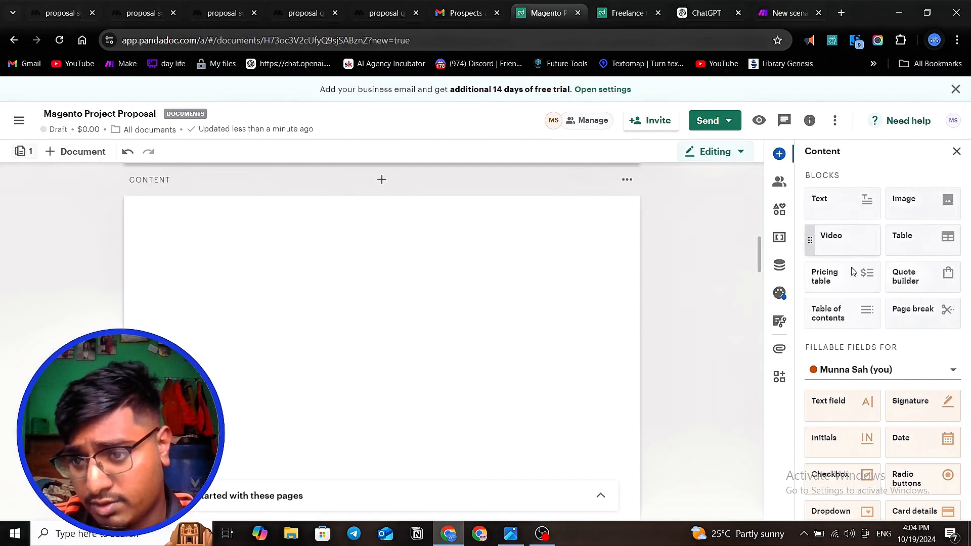
- Add a text block at the top of the blank page with the Heading 1 title PROBLEM in black
left_click_drag(847, 202, 277, 249)
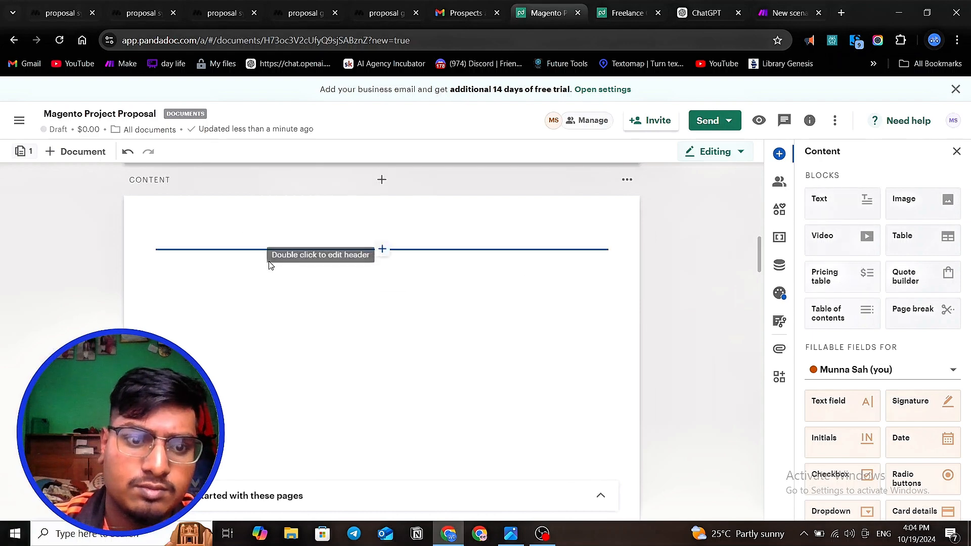
left_click(308, 263)
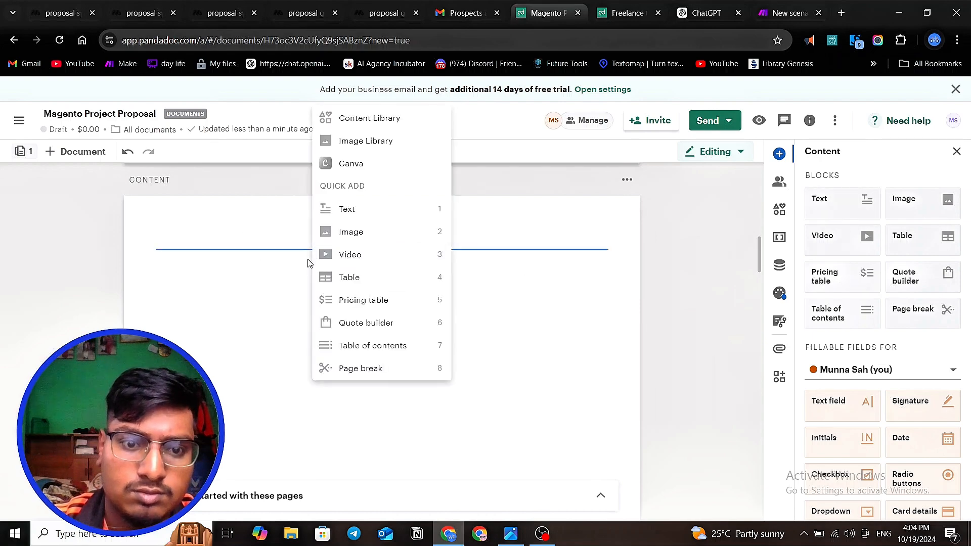
left_click(349, 211)
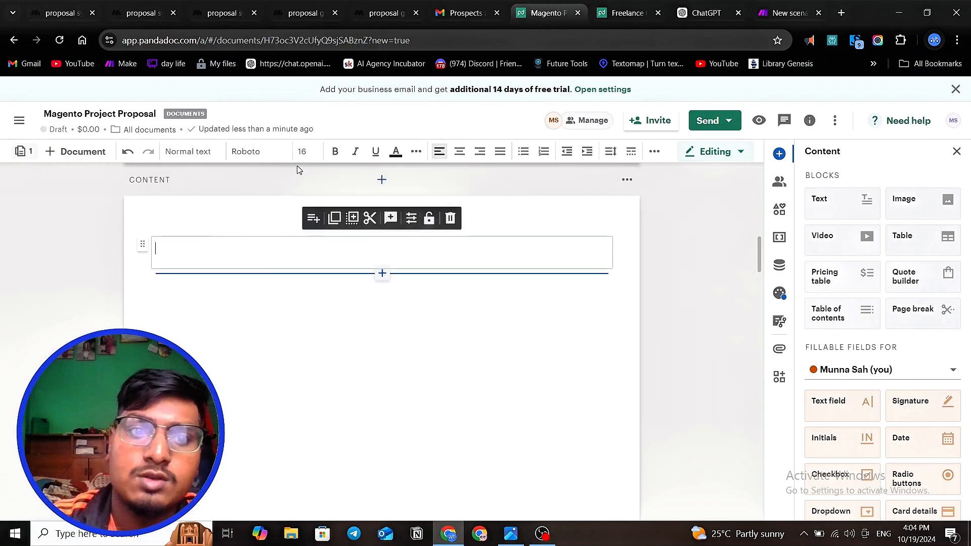
left_click(196, 155)
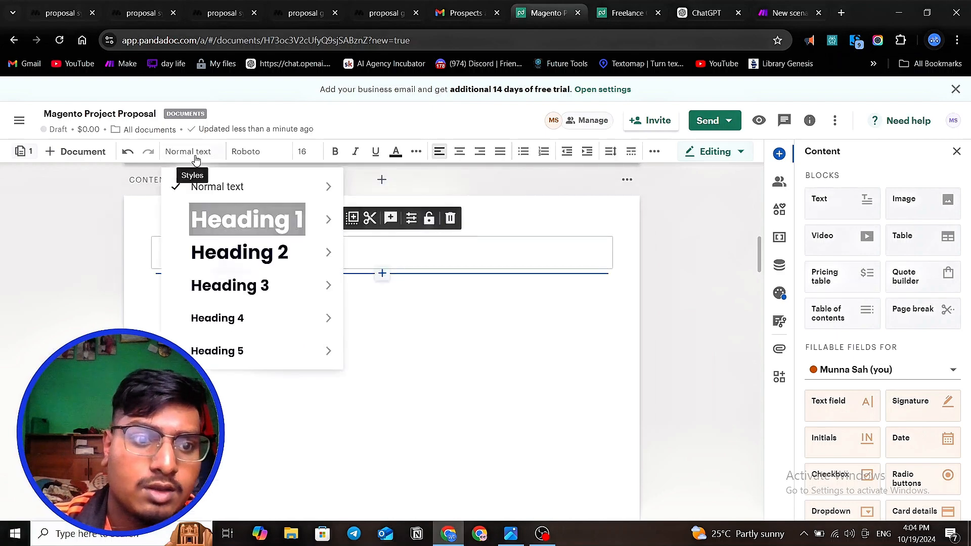
left_click(238, 223)
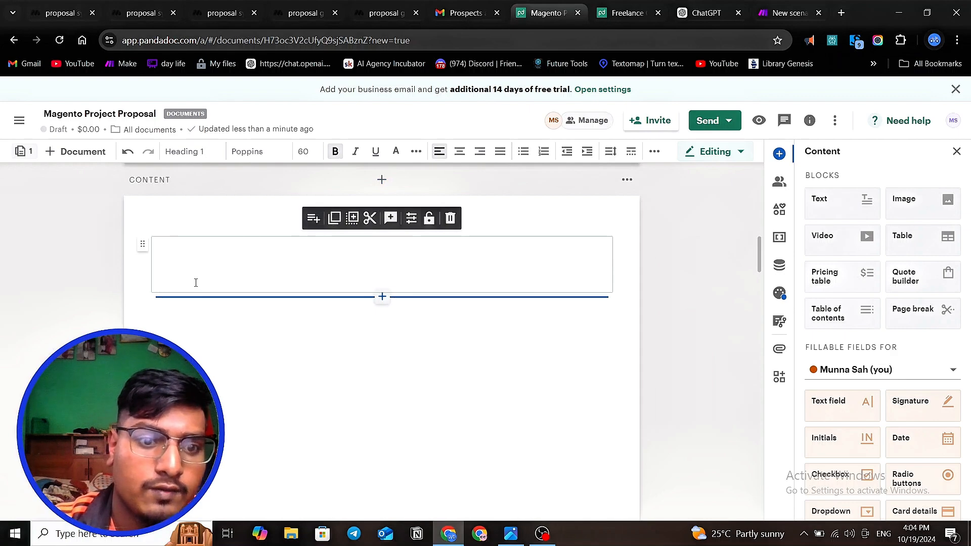
left_click(396, 151)
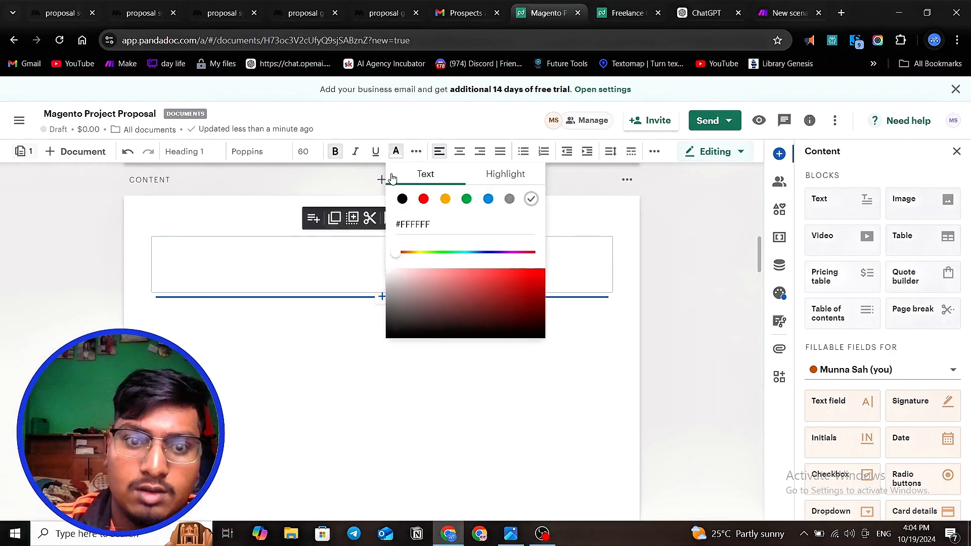
left_click(225, 262)
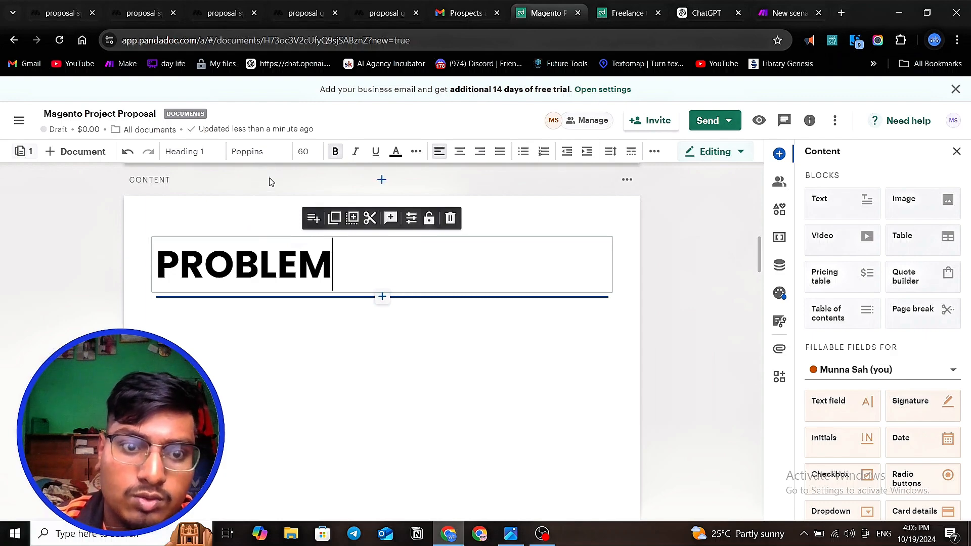
left_click(365, 351)
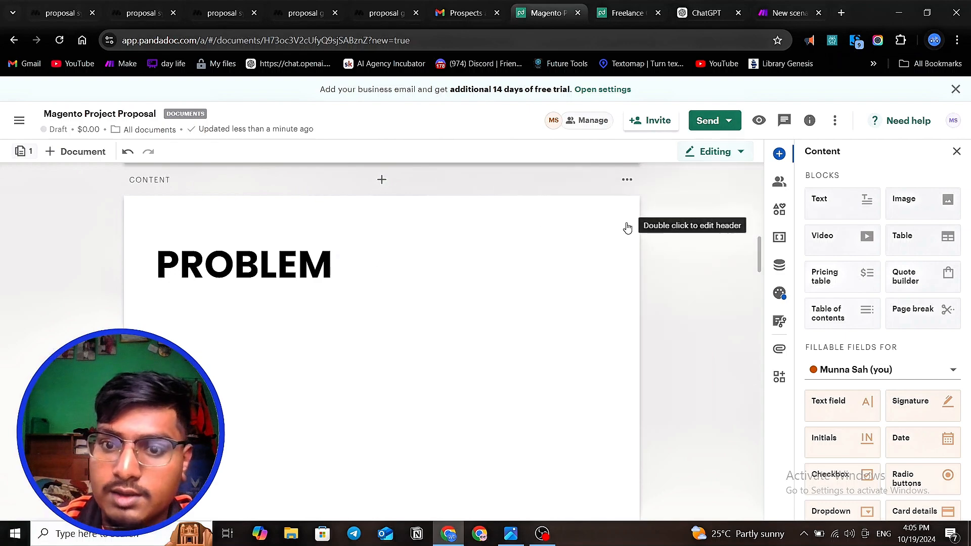
- Insert an empty normal text block directly beneath the PROBLEM heading
left_click(317, 337)
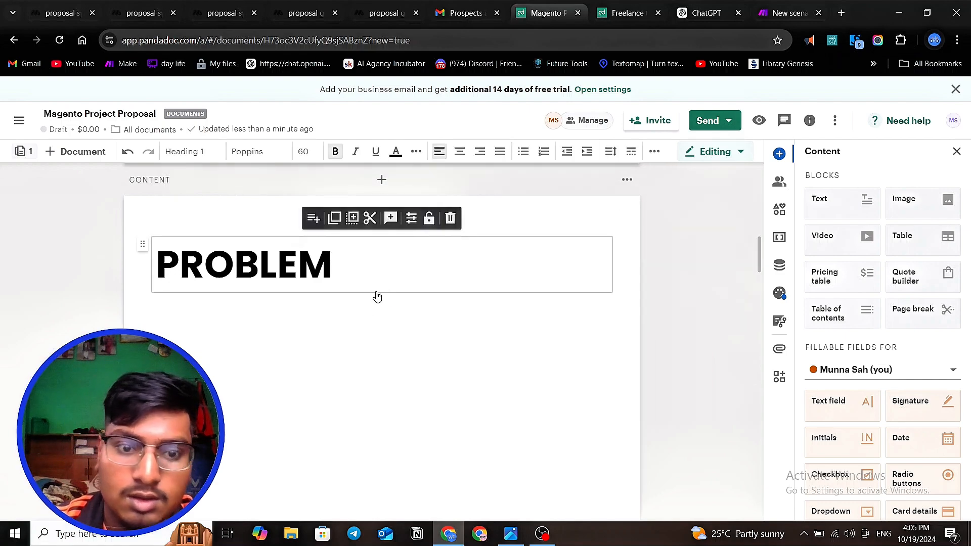
left_click_drag(842, 203, 319, 356)
left_click_drag(229, 331, 243, 342)
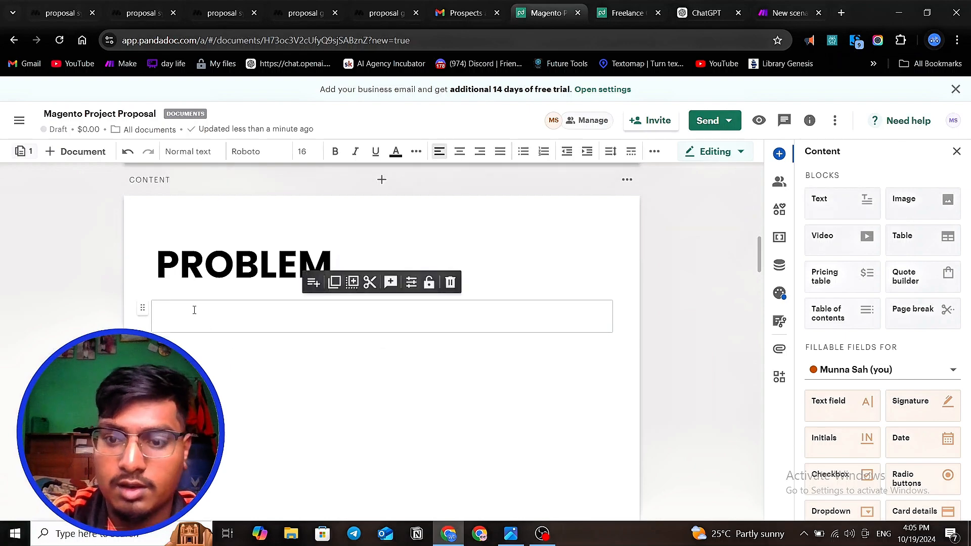
left_click(219, 391)
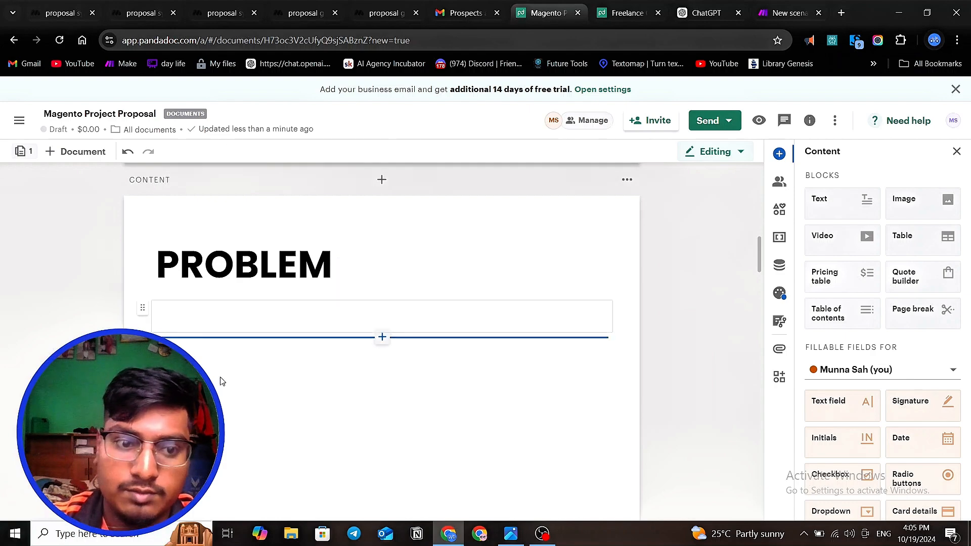
scroll(202, 327, "down", 2)
scroll(208, 314, "up", 1)
left_click(178, 254)
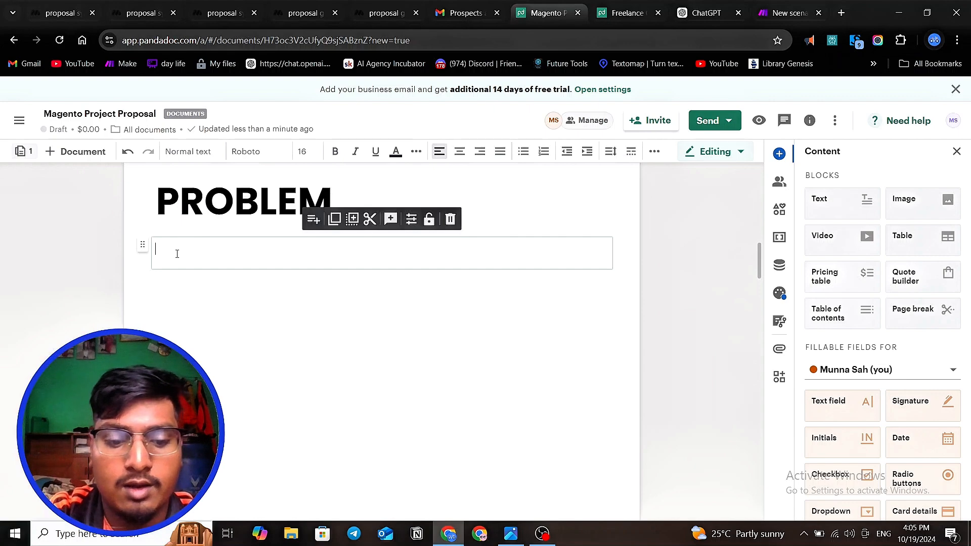
type("thr")
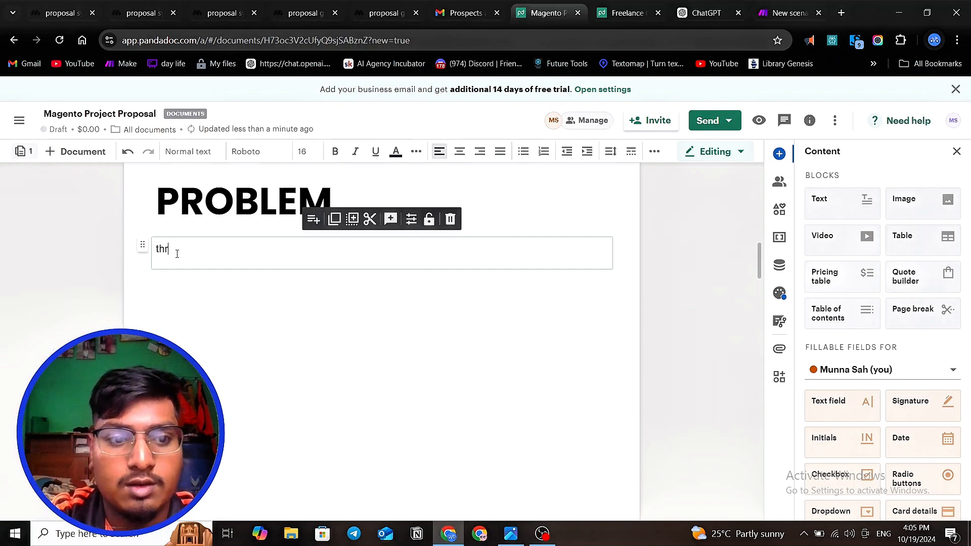
key("BackSpace")
key("BackSpace")
key("BackSpace")
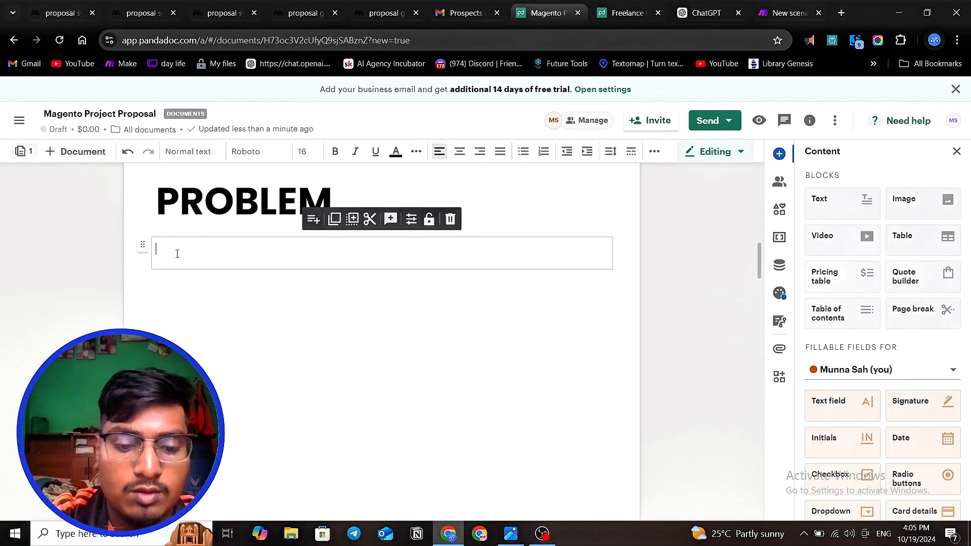
type("Y")
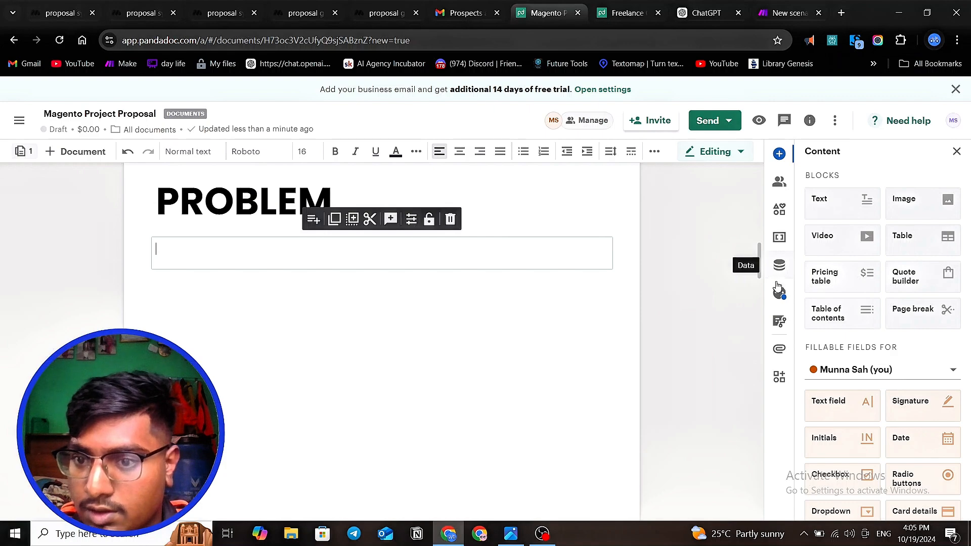
- Create a custom document variable named Client.ProblemArea
left_click(779, 265)
left_click(778, 239)
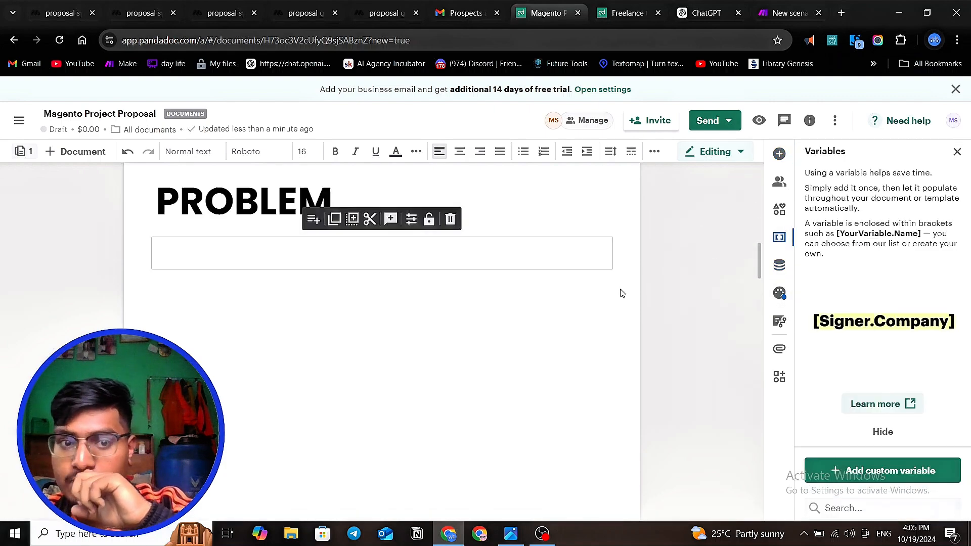
scroll(622, 293, "up", 2)
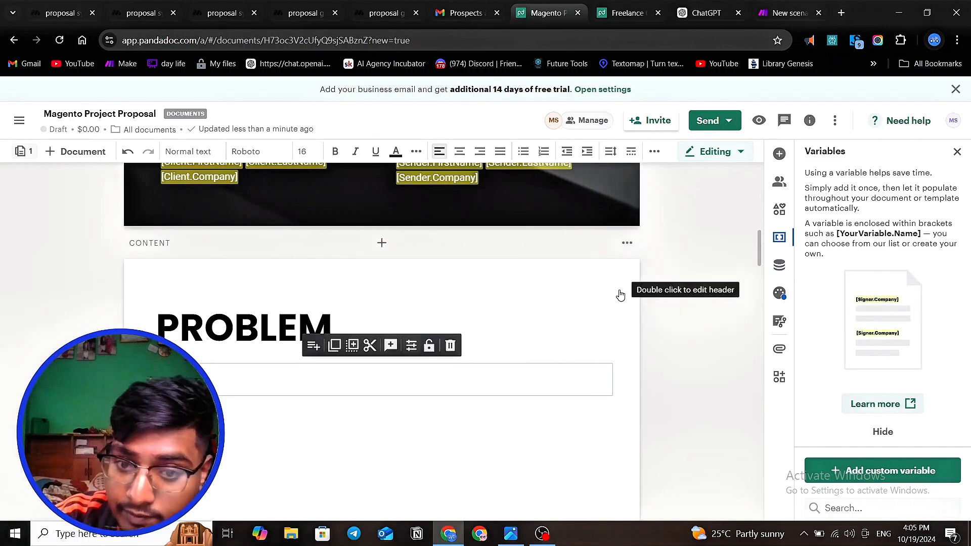
scroll(874, 350, "down", 3)
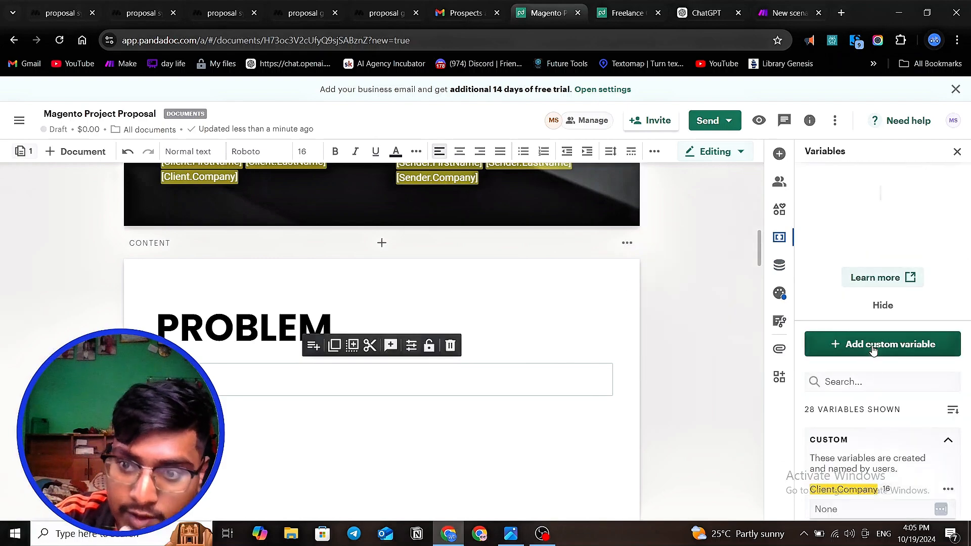
left_click(874, 348)
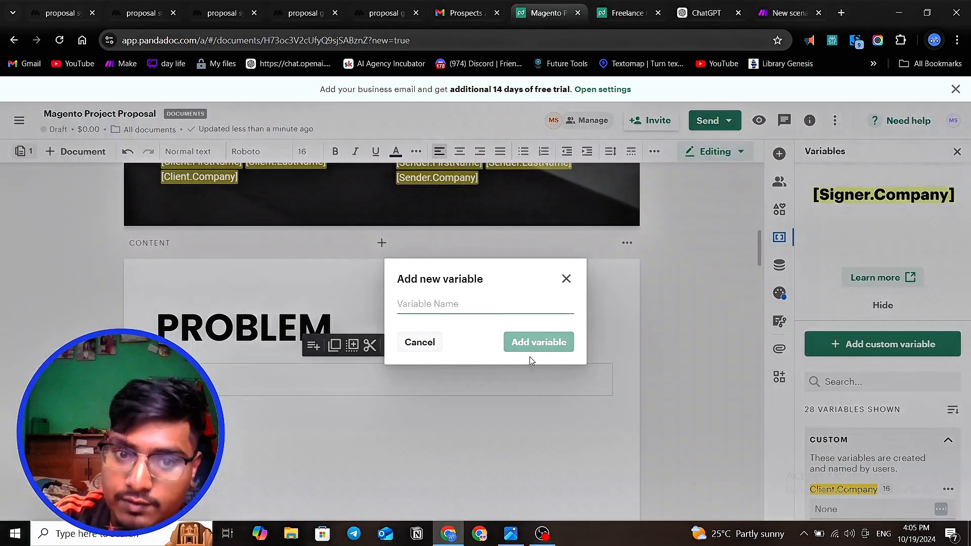
left_click(456, 305)
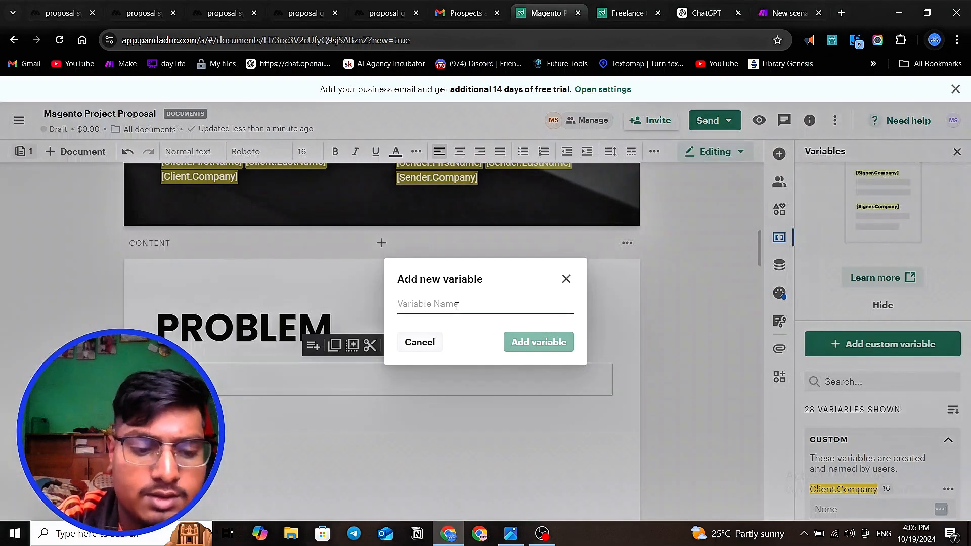
type("Cliw")
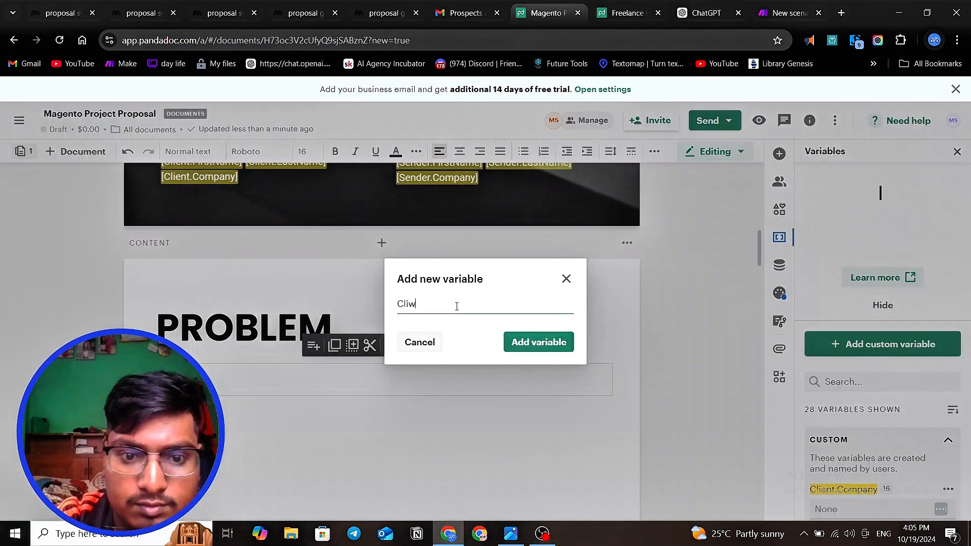
key("BackSpace")
type("en")
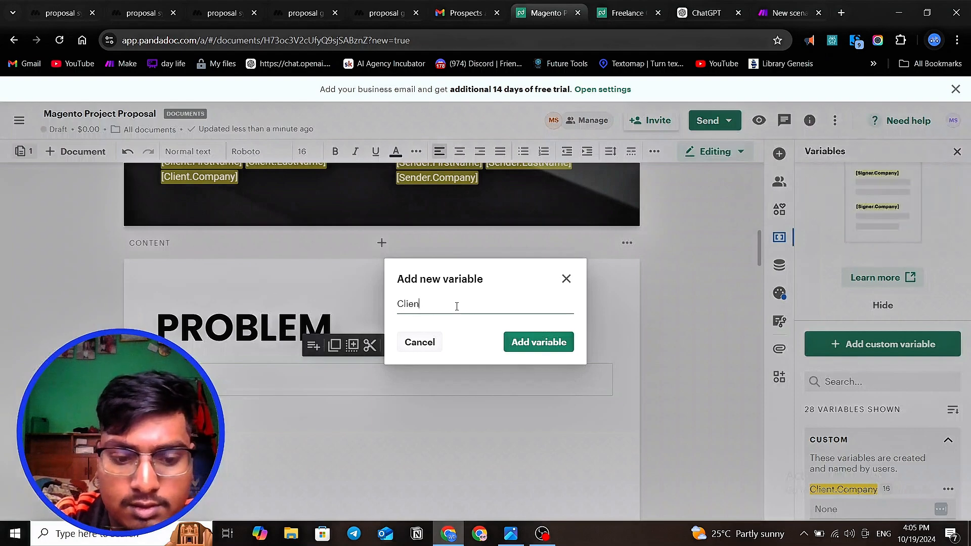
type("tpr")
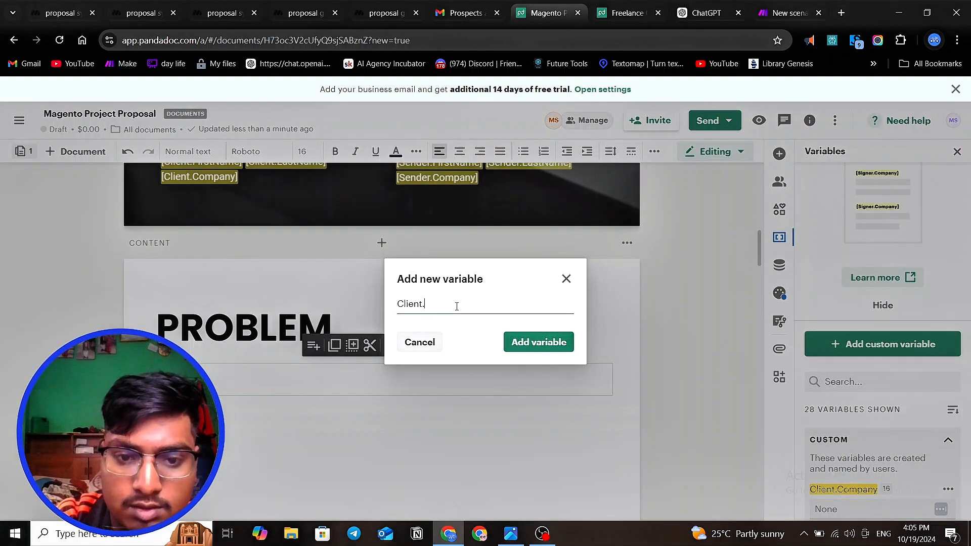
type("Problem")
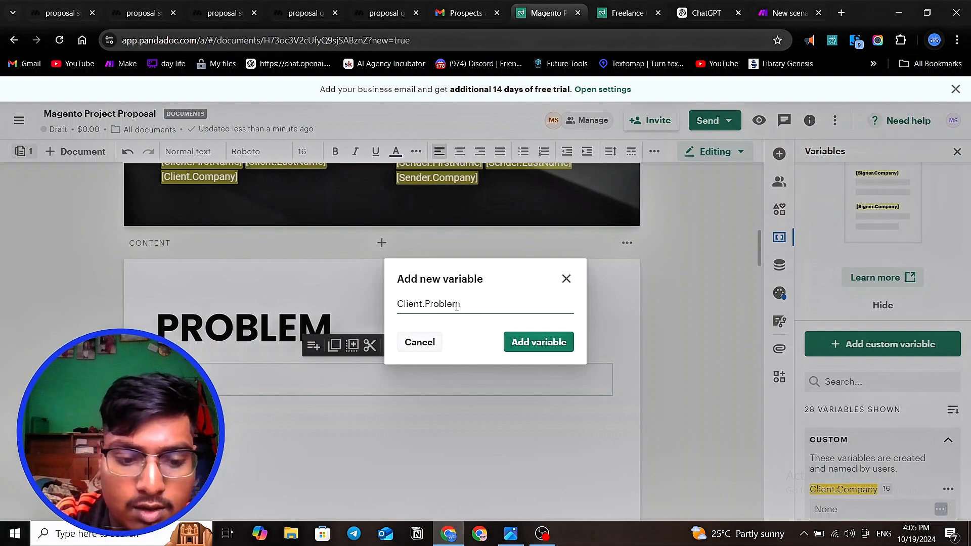
type("Ar")
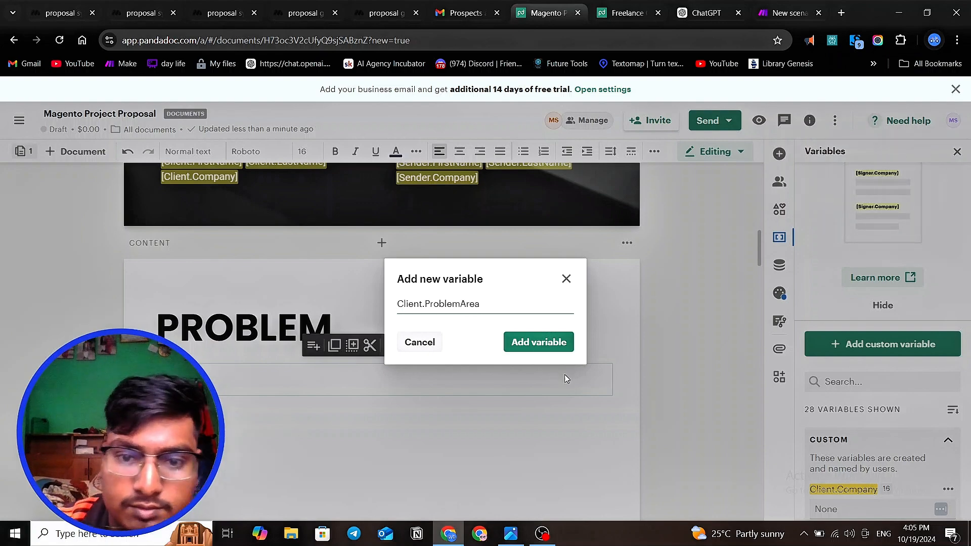
type("ea")
left_click(557, 342)
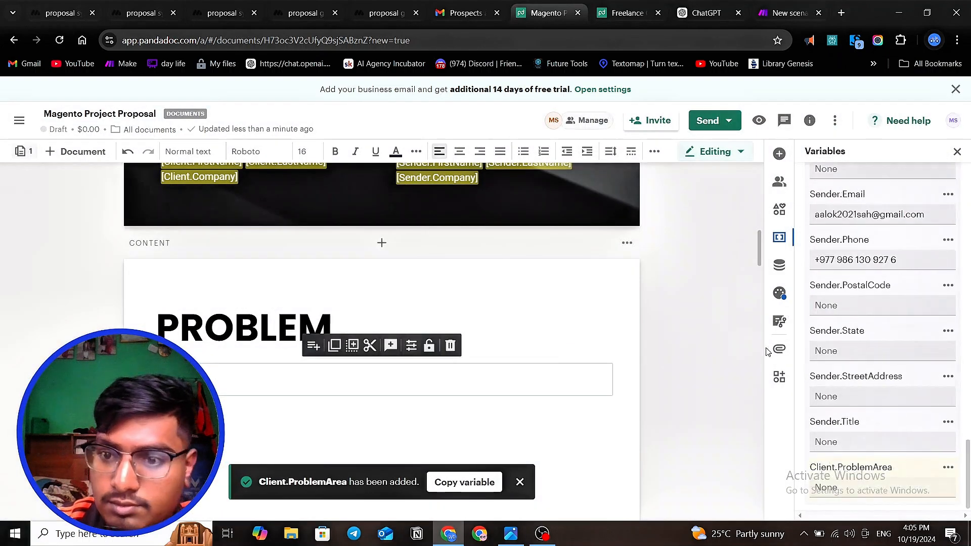
- Copy the Client.ProblemArea variable and insert it in the empty text block beneath the PROBLEM heading
left_click(451, 483)
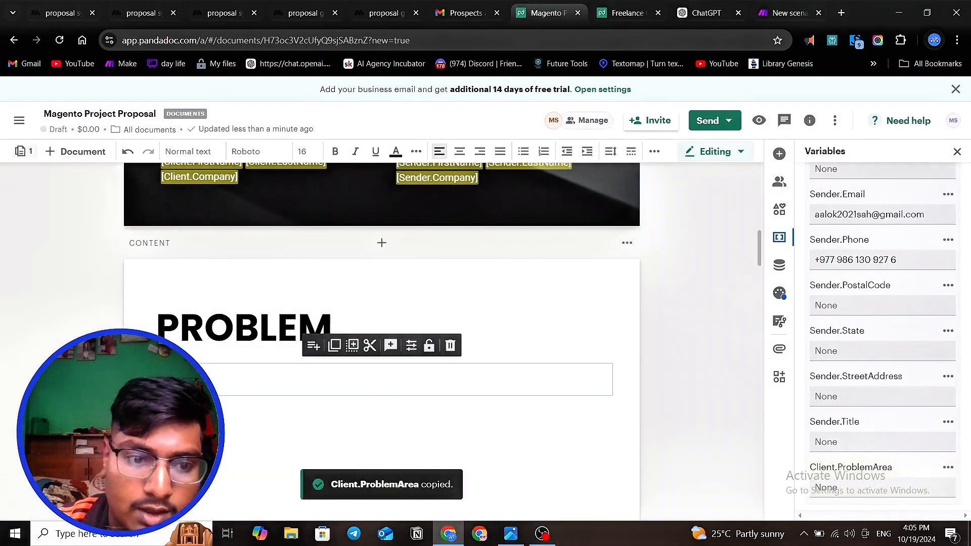
type("[Client.ProblemArea]")
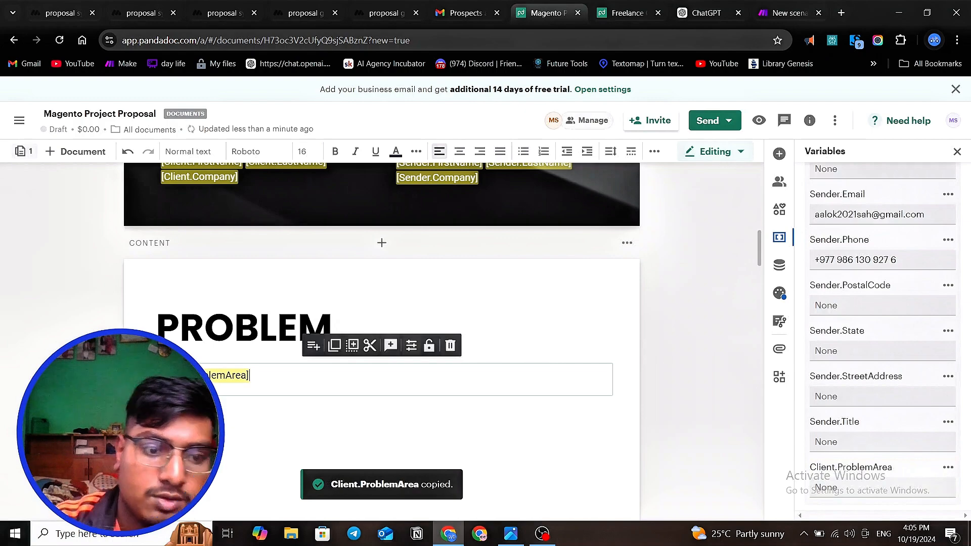
scroll(303, 355, "down", 3)
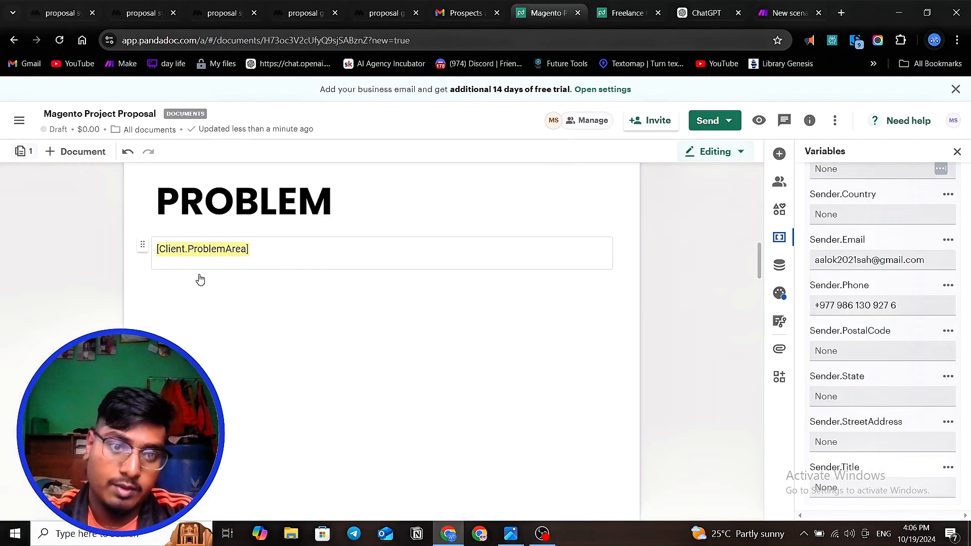
- Switch to MindStudio to review the proposal system's workflow and generated problem summary, and return to the Magento Project Proposal in PandaDoc
left_click(134, 14)
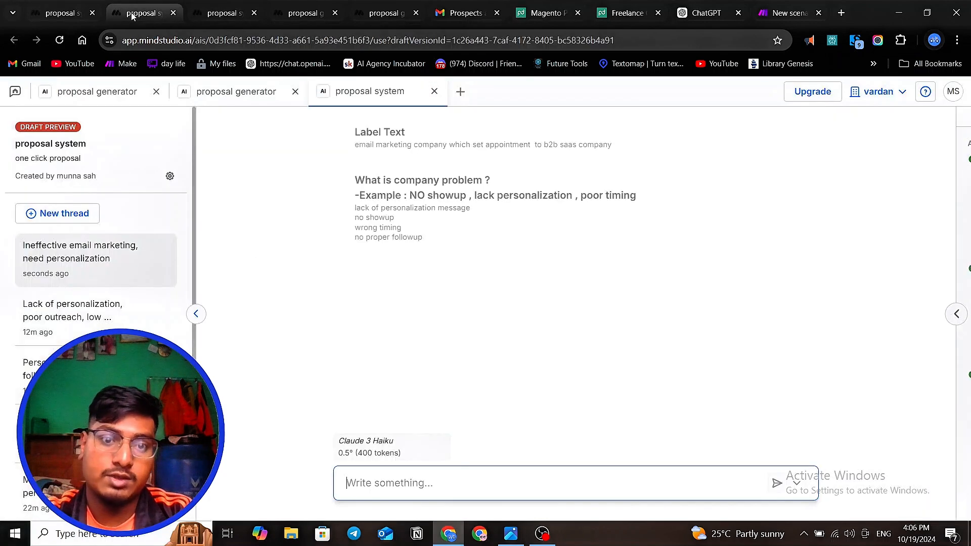
left_click(67, 14)
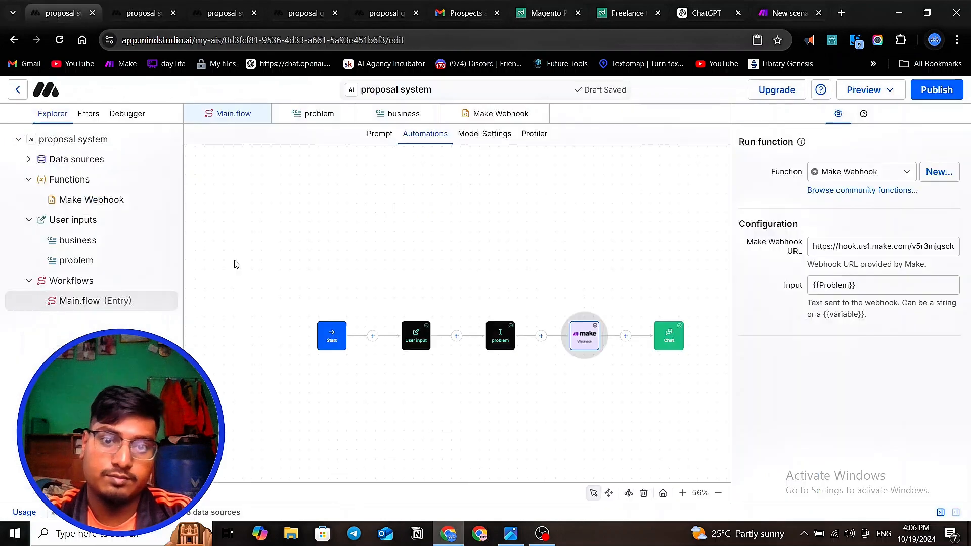
left_click(137, 13)
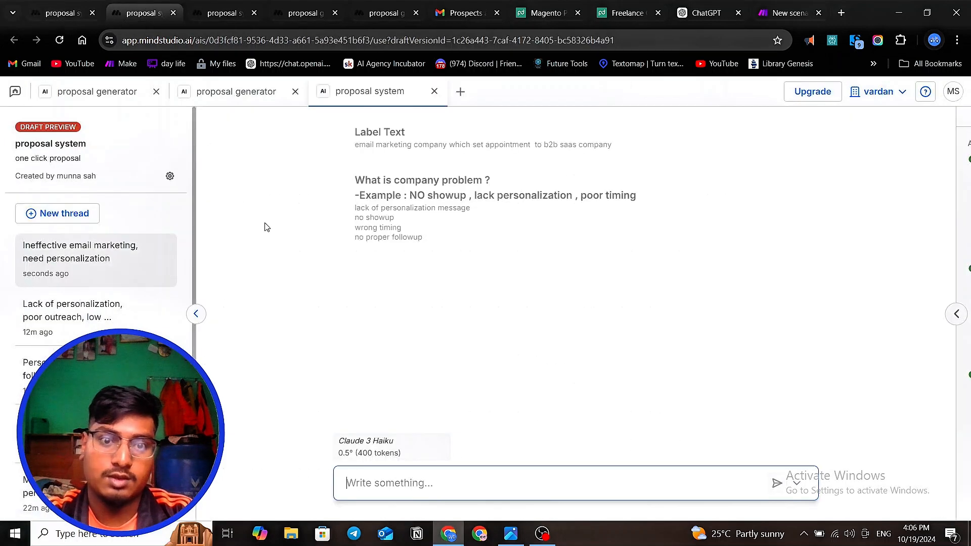
left_click(223, 12)
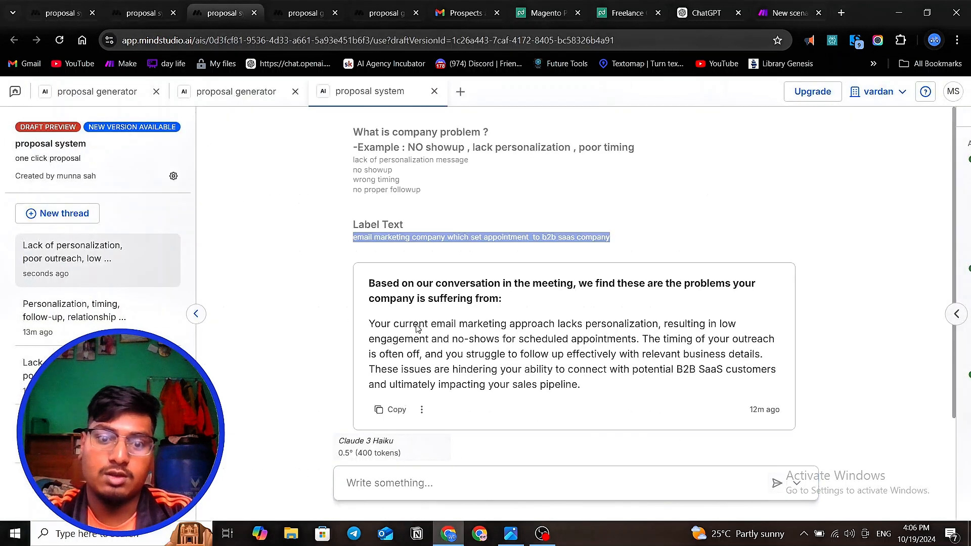
left_click(546, 13)
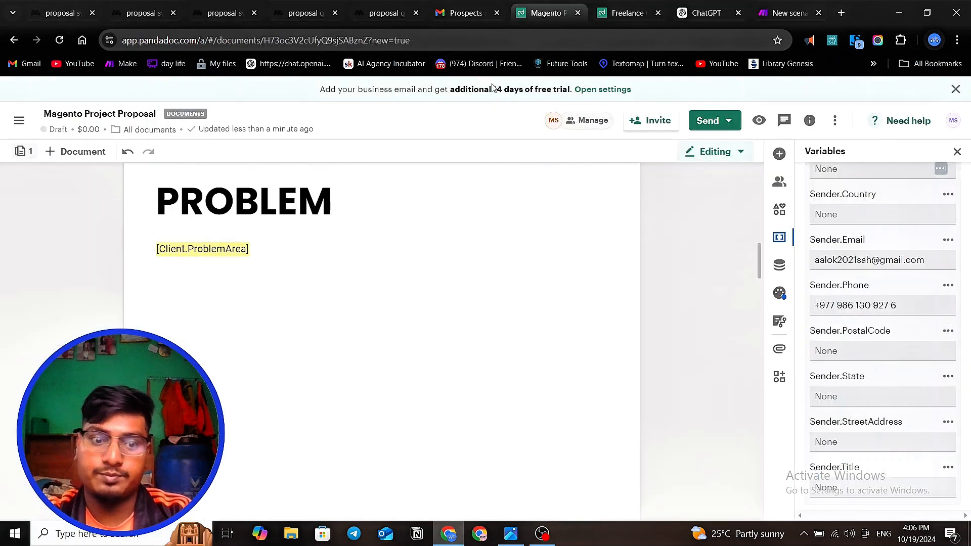
scroll(286, 345, "down", 3)
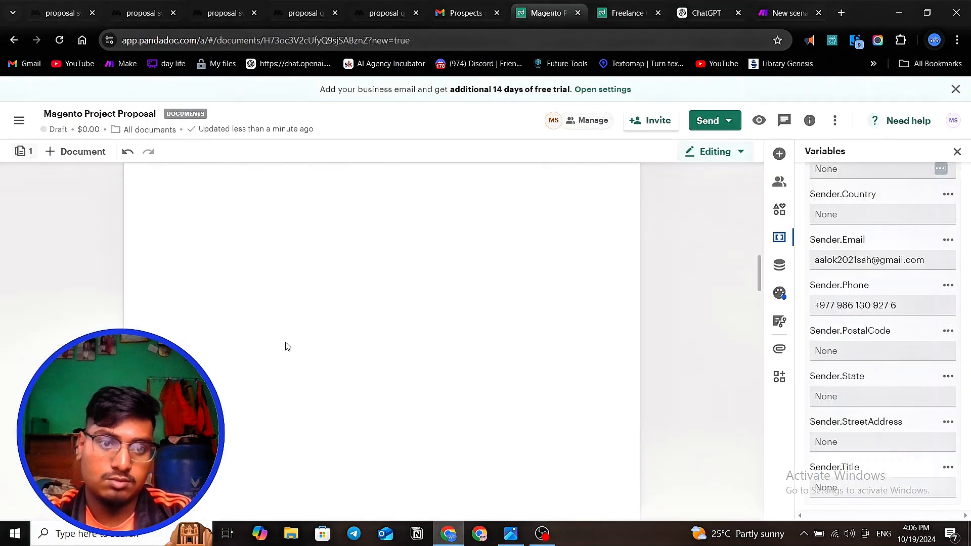
scroll(287, 339, "up", 5)
scroll(287, 340, "down", 3)
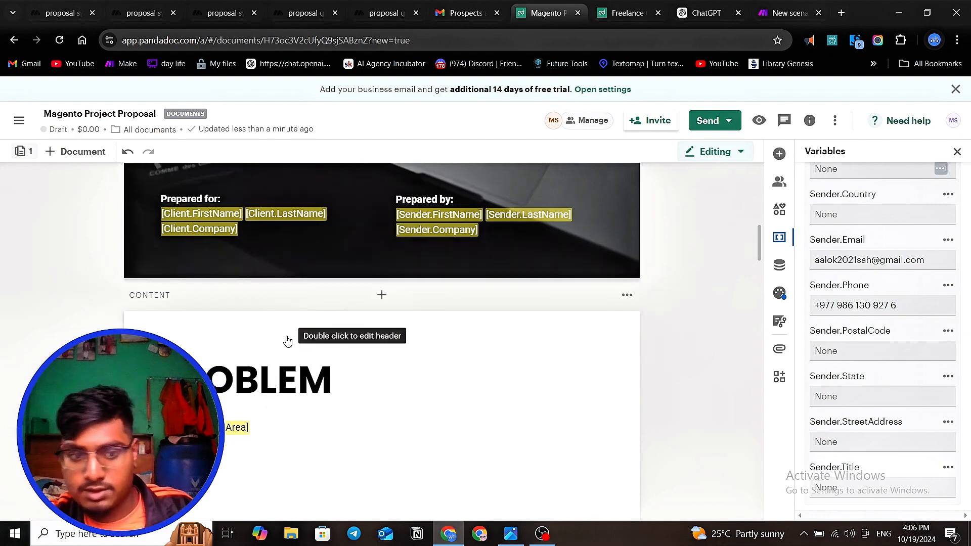
scroll(287, 341, "down", 2)
scroll(286, 340, "up", 3)
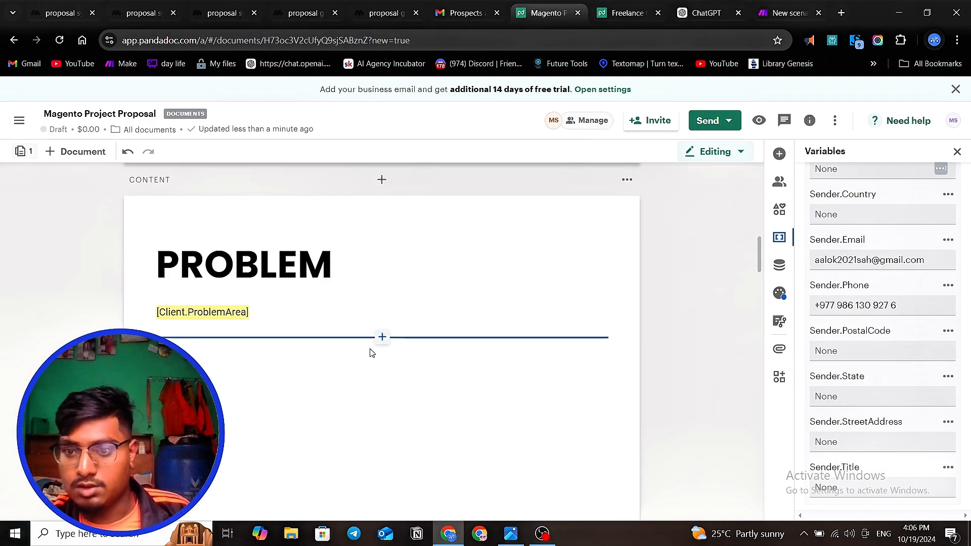
left_click(359, 409)
scroll(364, 390, "down", 11)
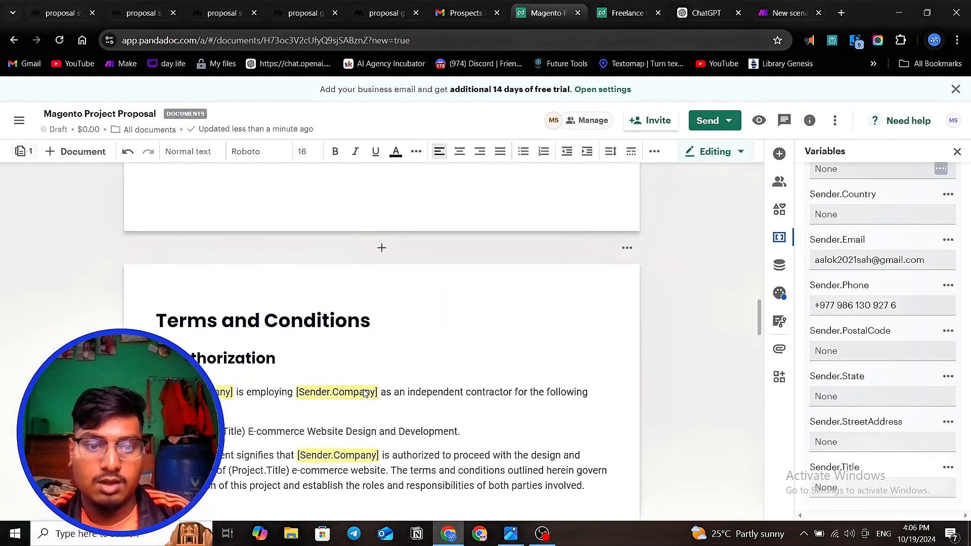
scroll(364, 394, "up", 4)
left_click(382, 436)
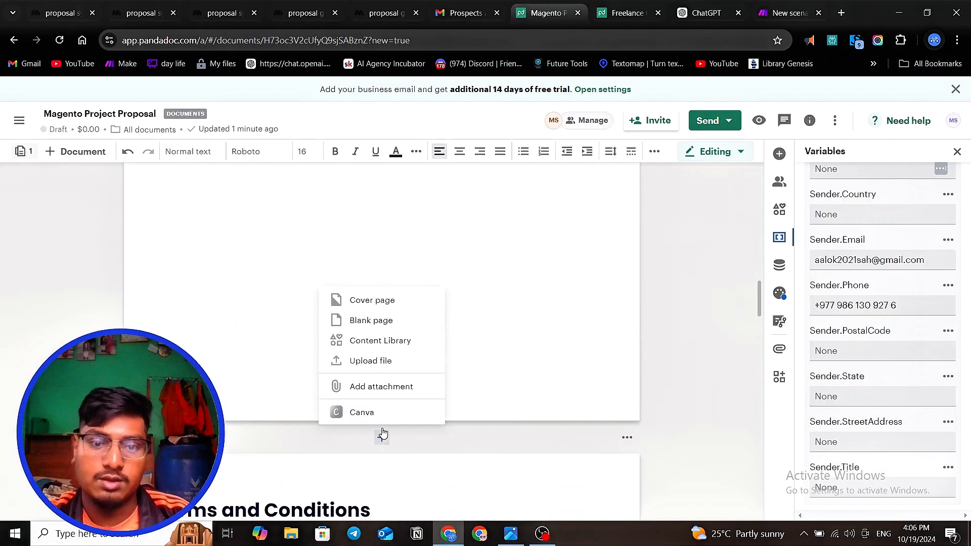
left_click(372, 301)
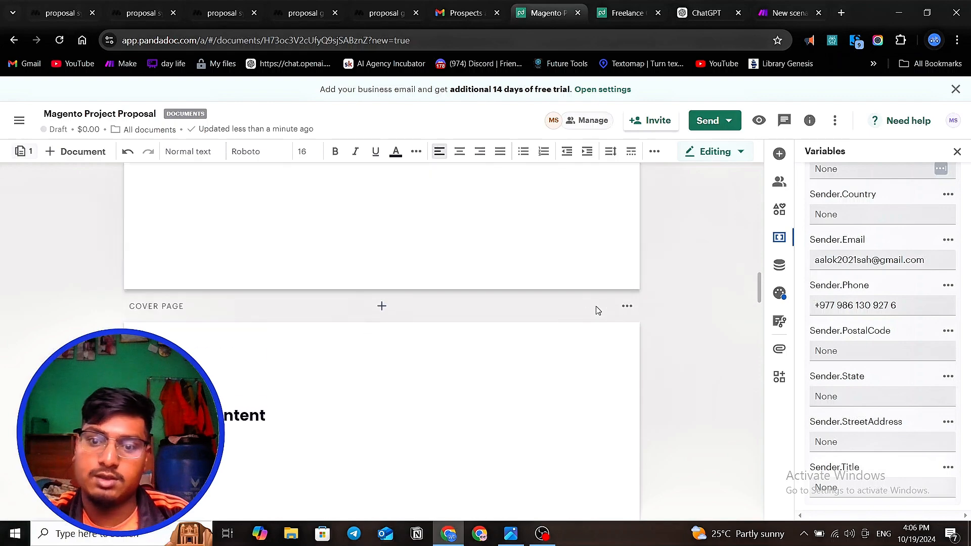
left_click(627, 306)
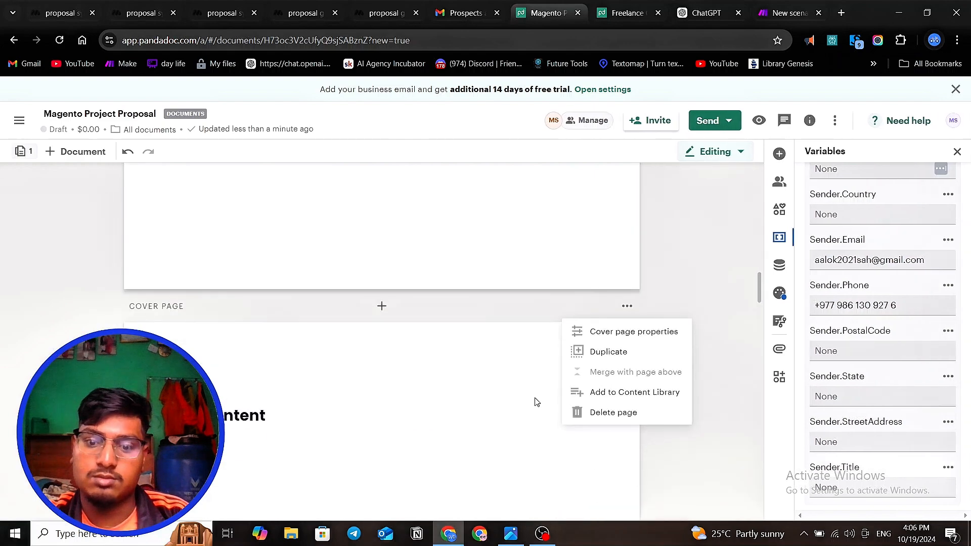
left_click(613, 413)
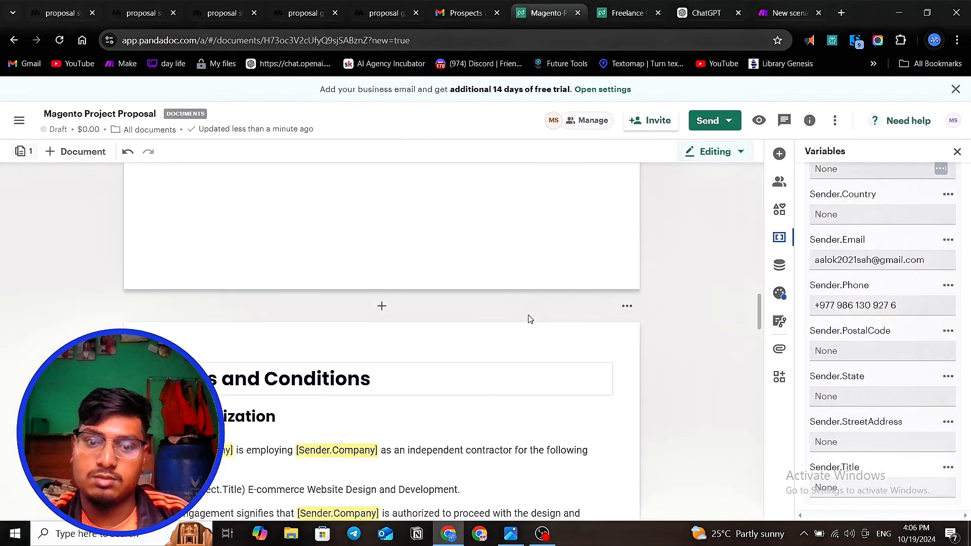
- Insert a blank page directly before the Terms and Conditions page and add a pricing table to it
left_click(382, 309)
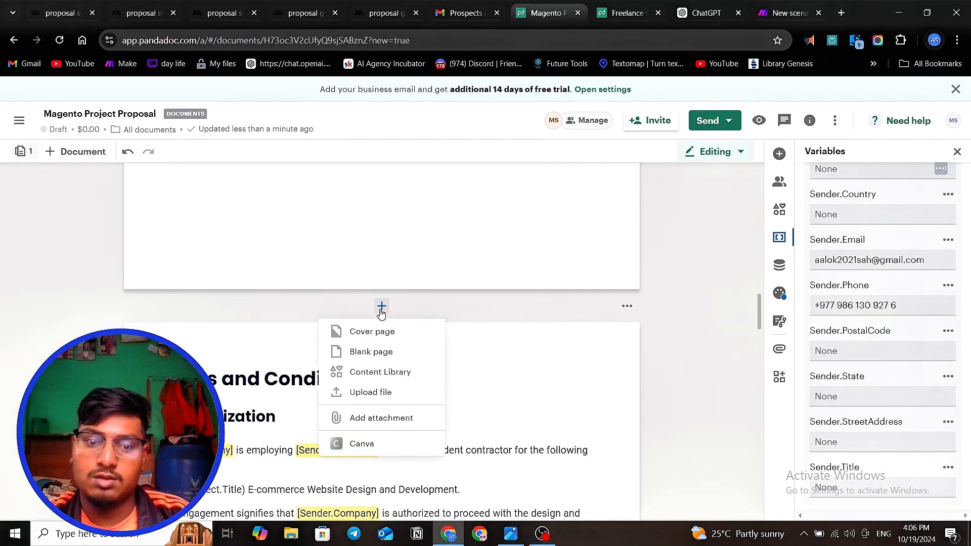
left_click(376, 353)
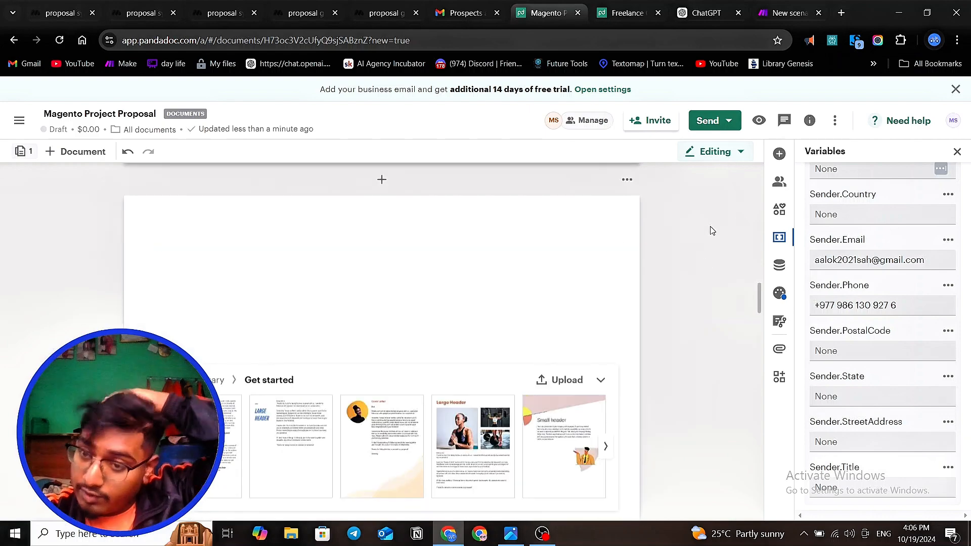
scroll(819, 284, "up", 15)
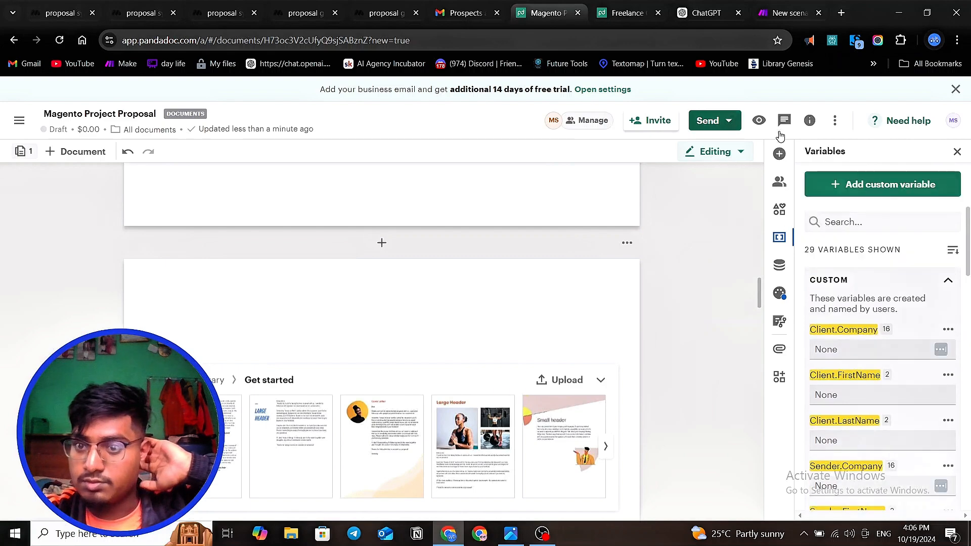
left_click(779, 153)
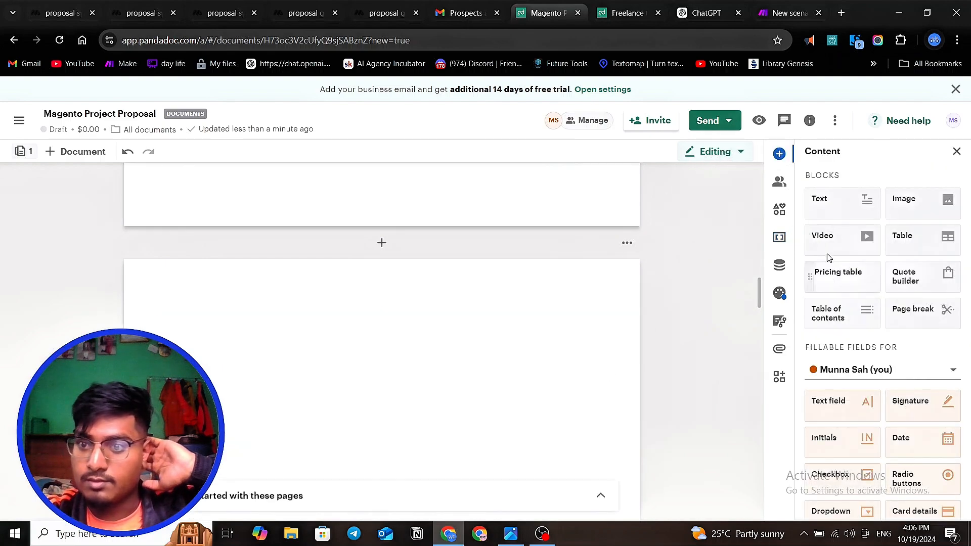
left_click_drag(841, 279, 355, 389)
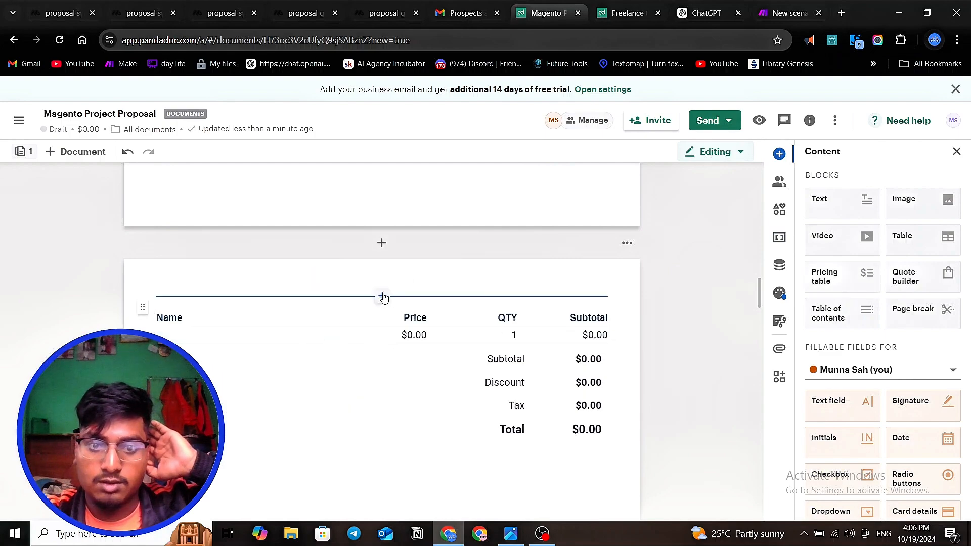
- Add a text block above the pricing table and apply the Heading 1 style to it
left_click(383, 297)
left_click(351, 208)
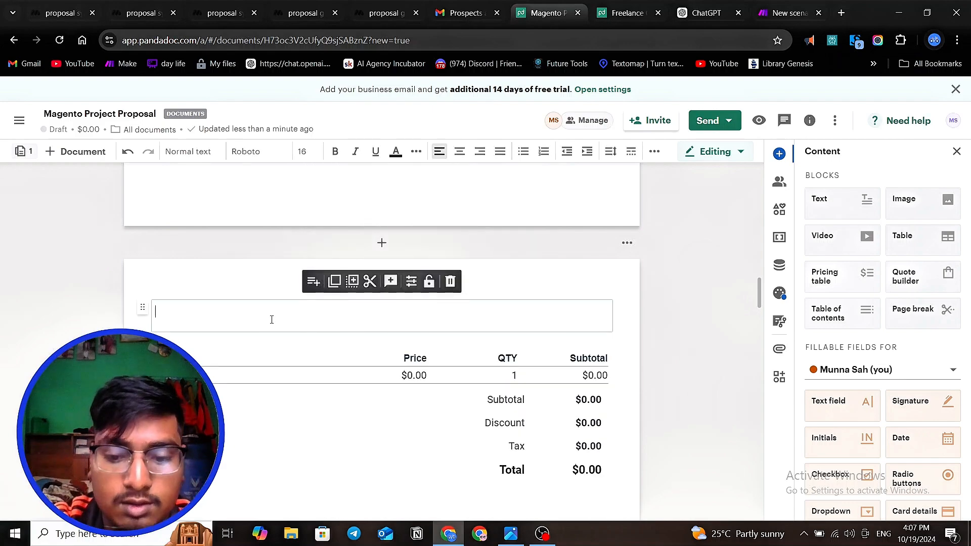
type("P")
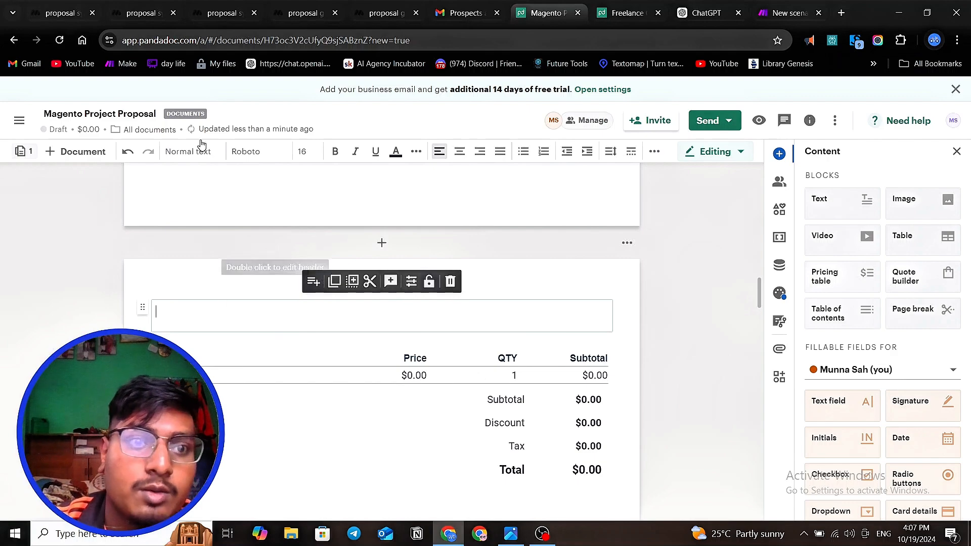
left_click(209, 157)
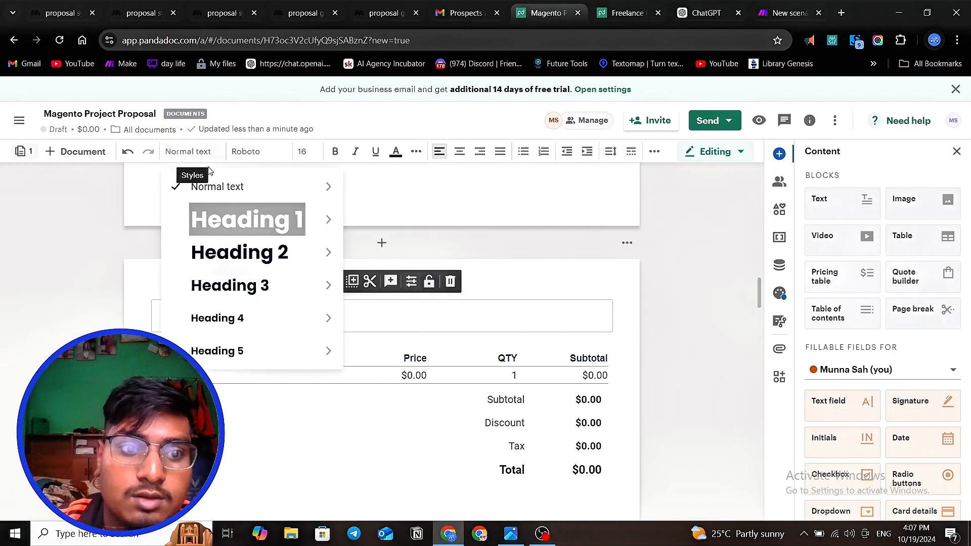
mouse_move(304, 218)
left_click(392, 218)
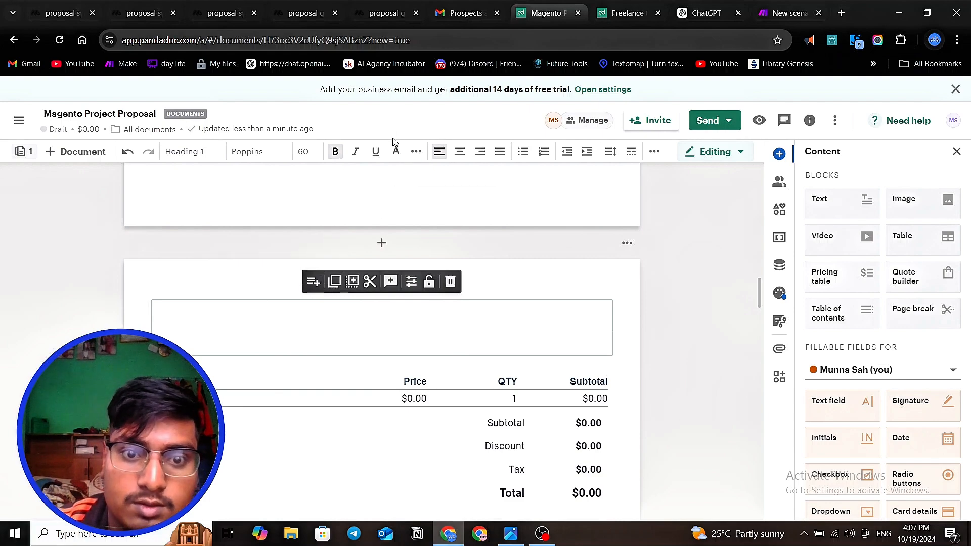
- Set the heading block's text colour to black (#000000) and enter PRICING as the page heading
left_click(396, 151)
left_click(403, 200)
left_click(198, 333)
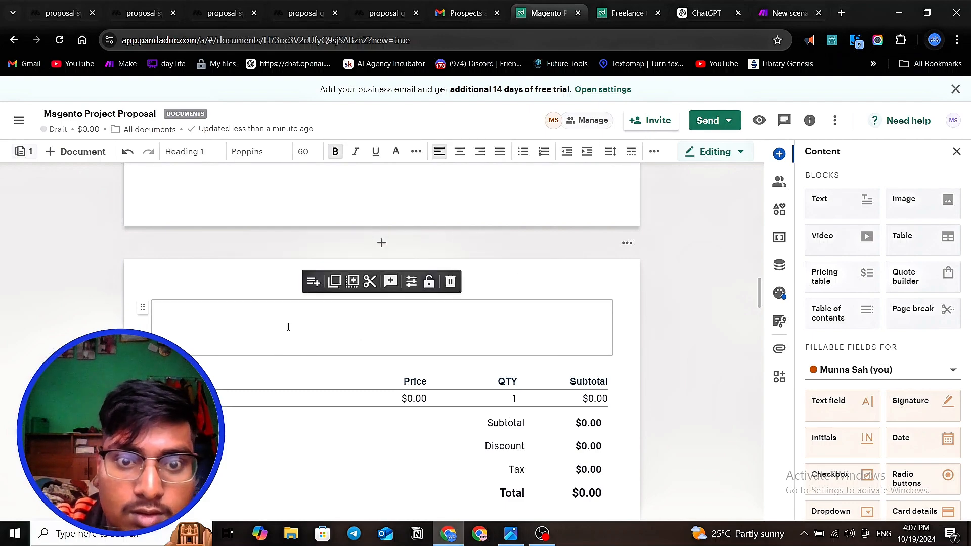
left_click_drag(290, 327, 127, 321)
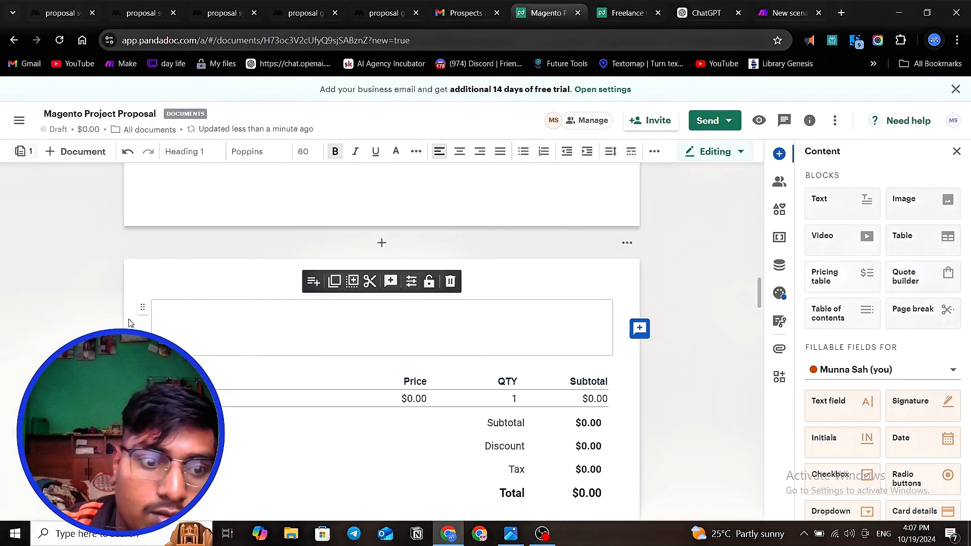
left_click(396, 151)
left_click(403, 198)
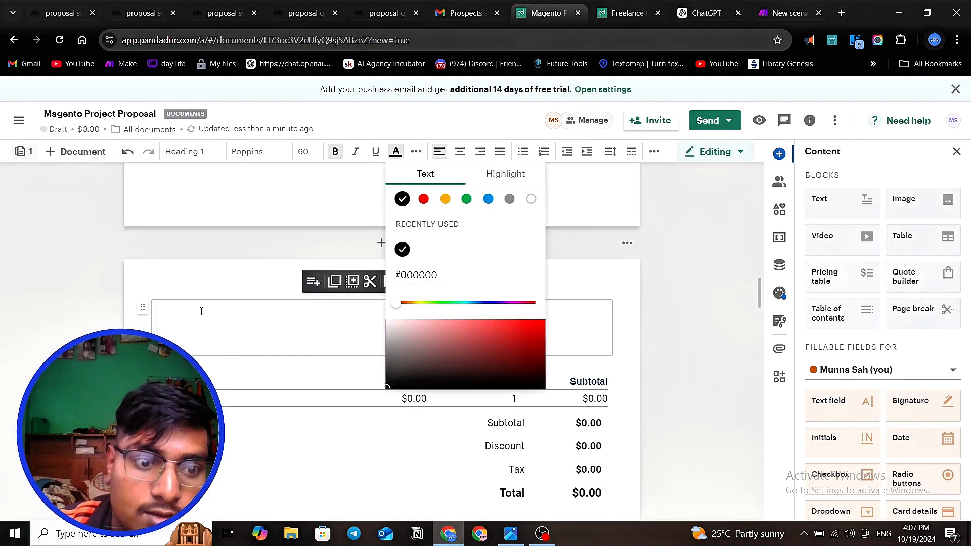
left_click(188, 322)
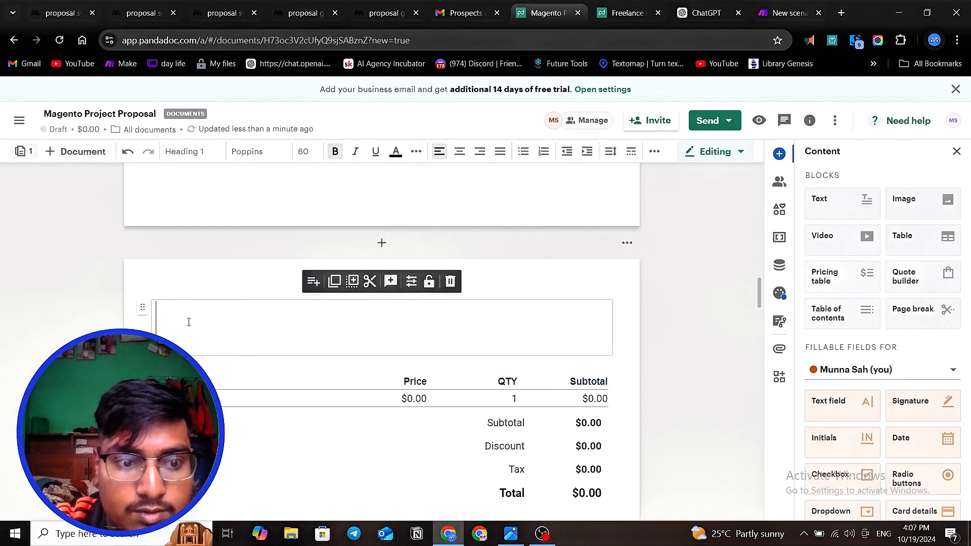
type("PRICING")
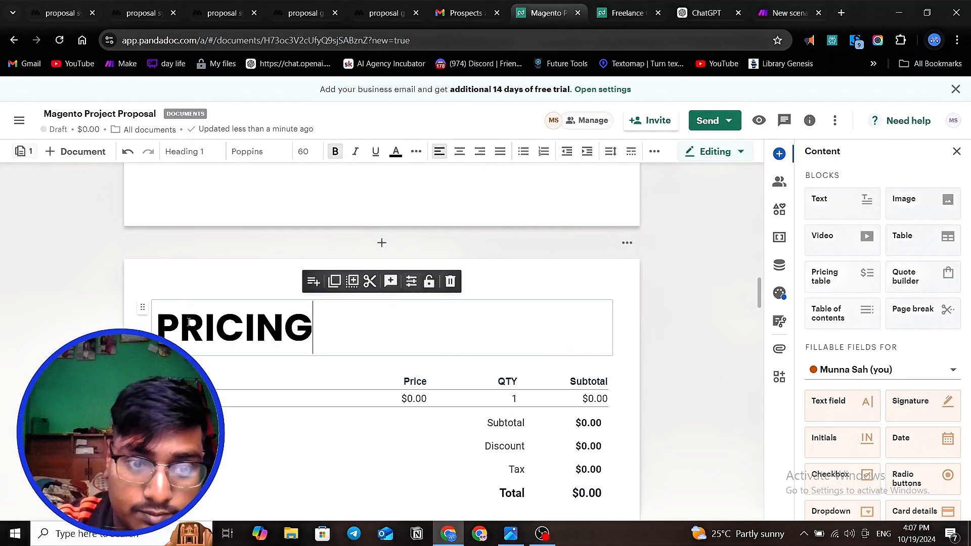
key("Return")
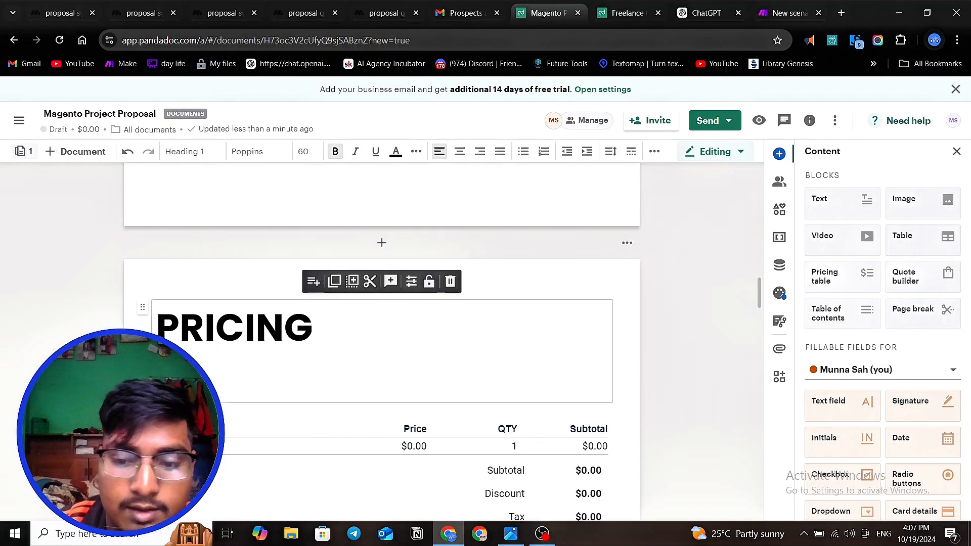
key("BackSpace")
- Add a text block between the PRICING heading and the table reading "our is service price base on the value you provide to our client"
left_click(312, 387)
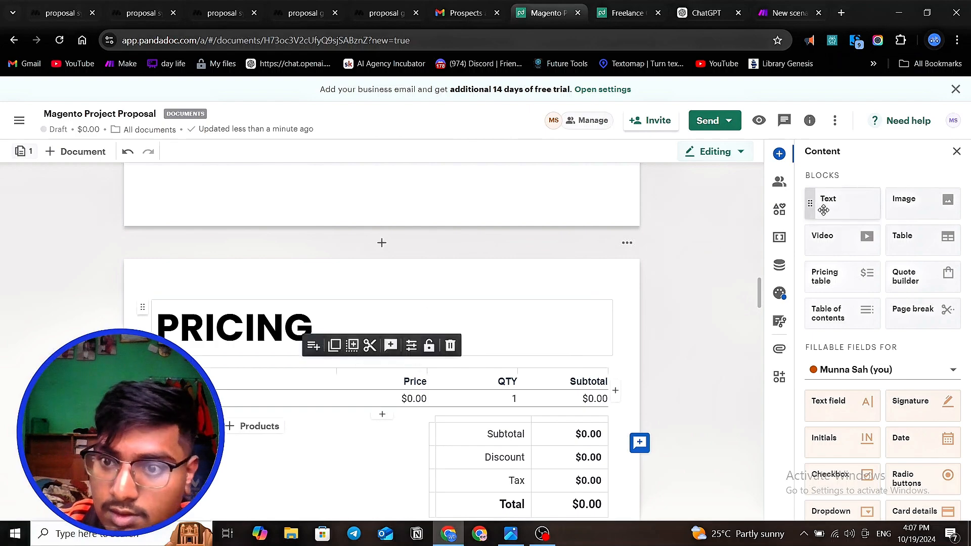
left_click_drag(835, 203, 265, 360)
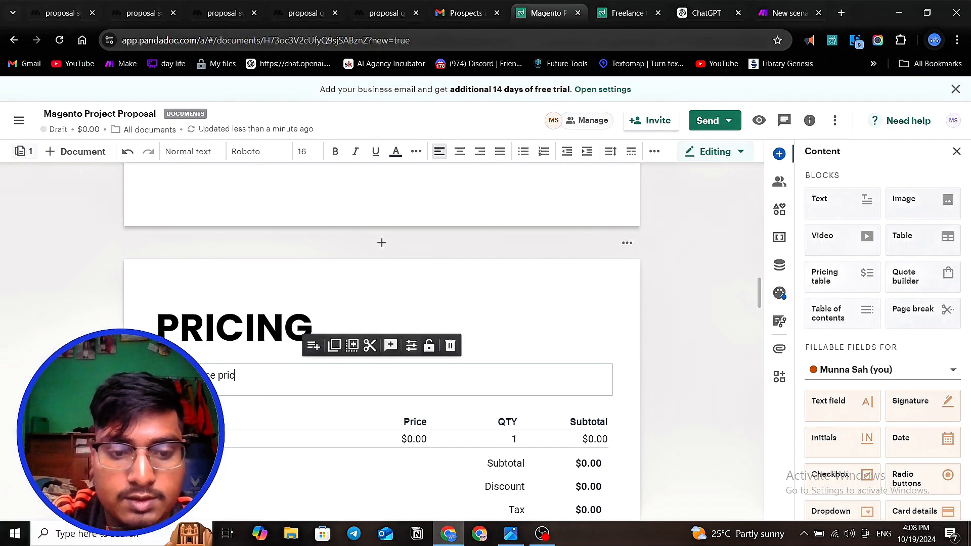
type("base on ")
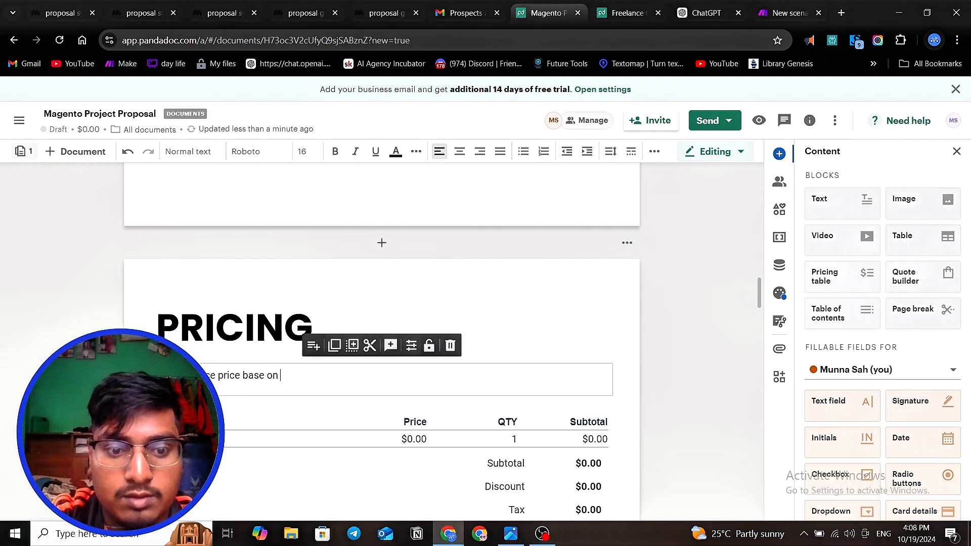
type("the value you")
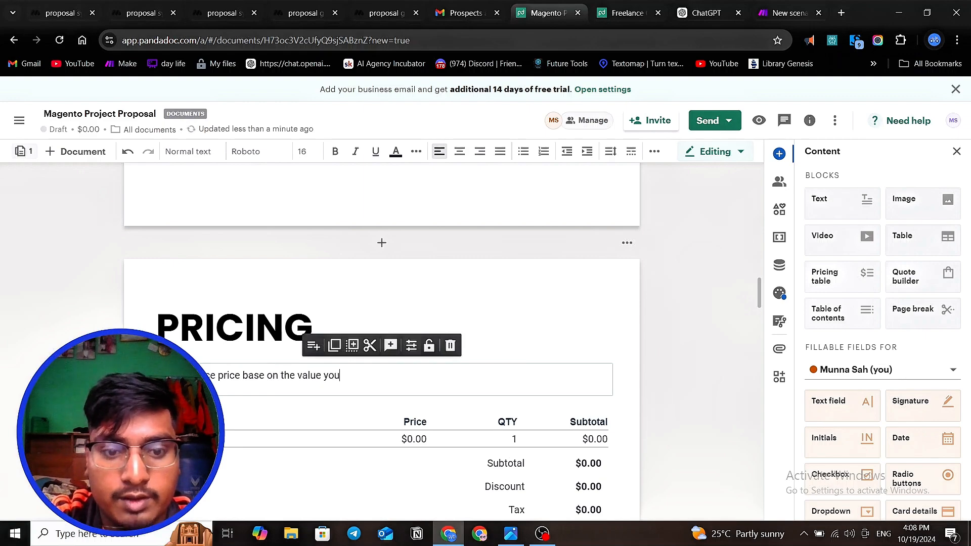
type(" provide")
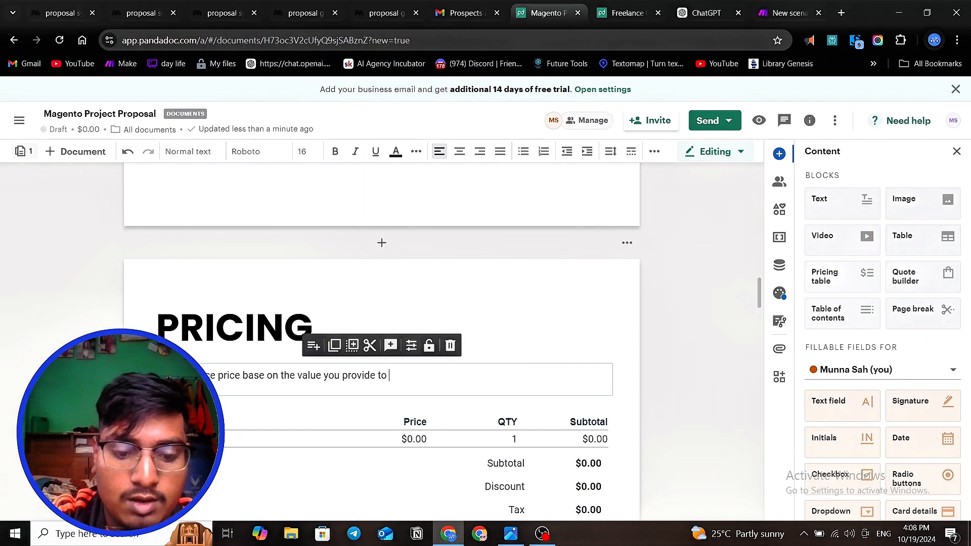
type("to our client")
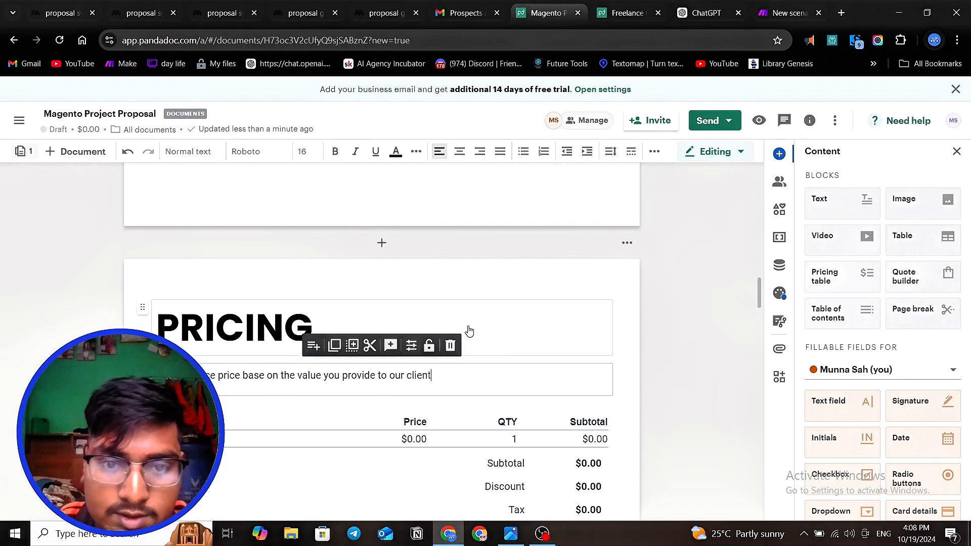
left_click(521, 312)
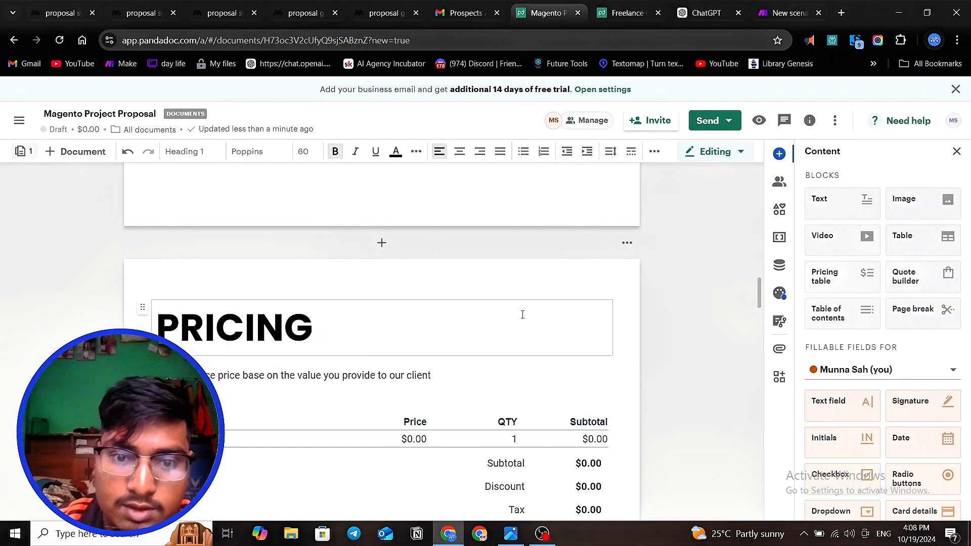
- Place an empty image block beside the PRICING heading, without uploading an image
left_click_drag(905, 202, 605, 323)
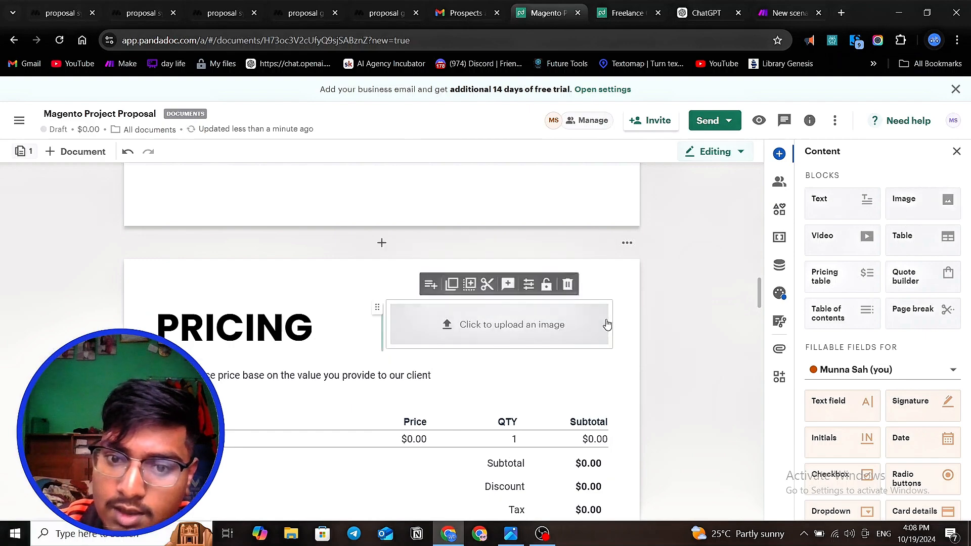
left_click(503, 331)
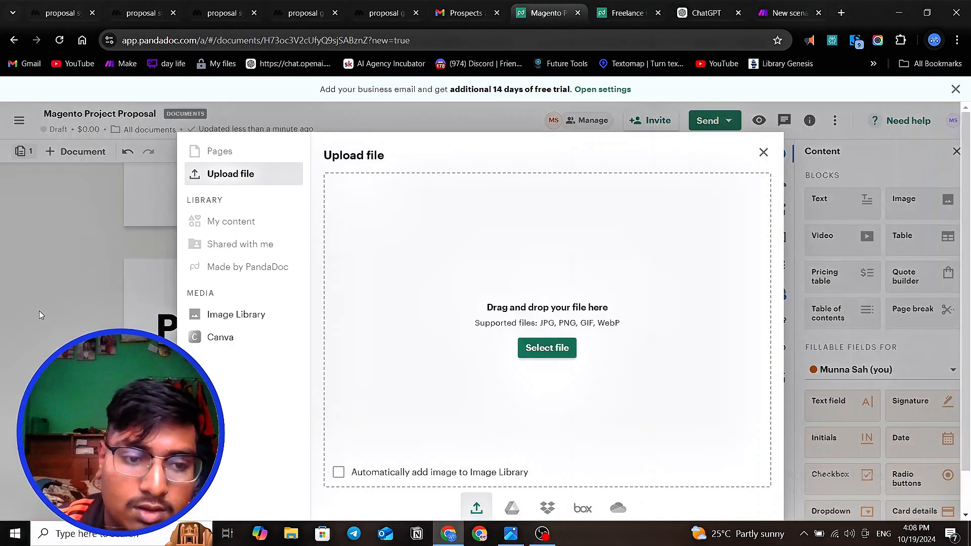
key("Escape")
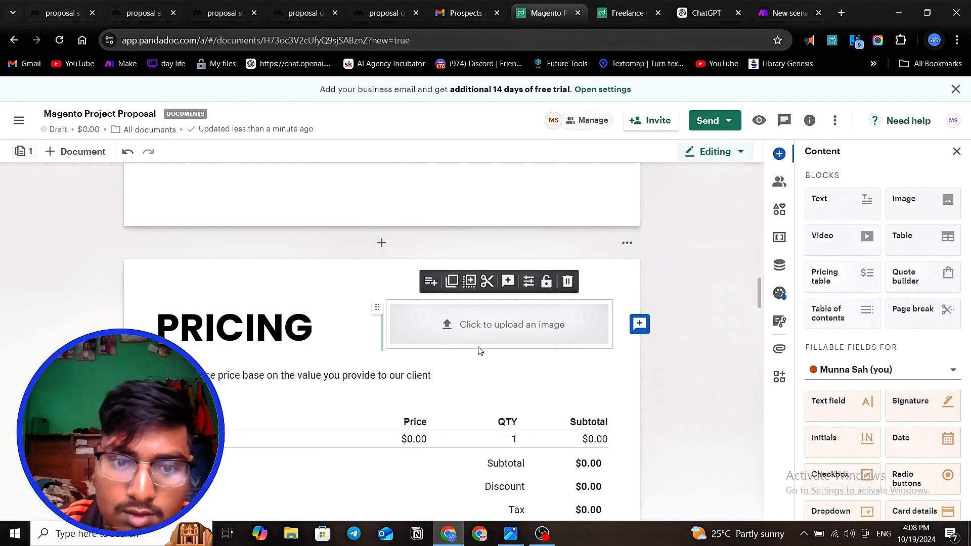
left_click_drag(603, 349, 613, 362)
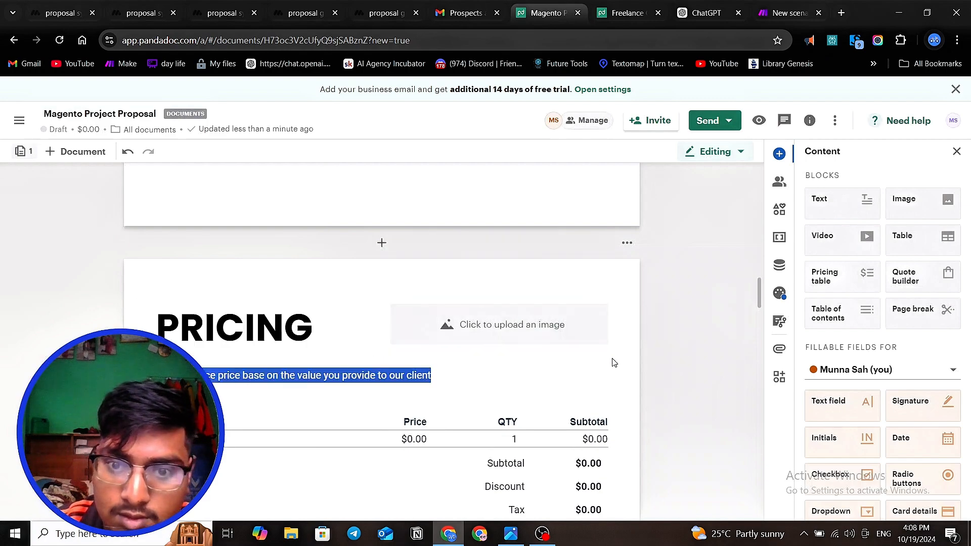
left_click(526, 380)
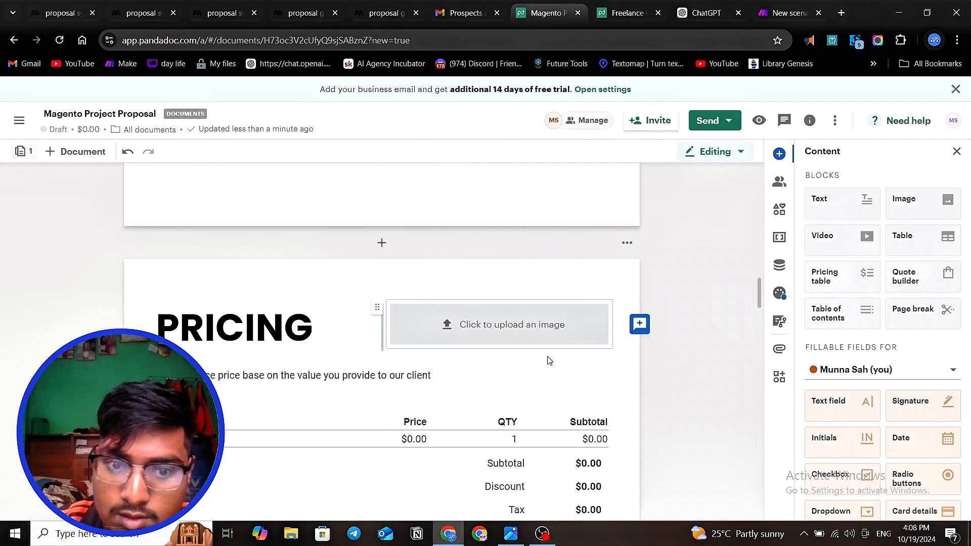
left_click(401, 310)
scroll(589, 317, "down", 1)
left_click(657, 308)
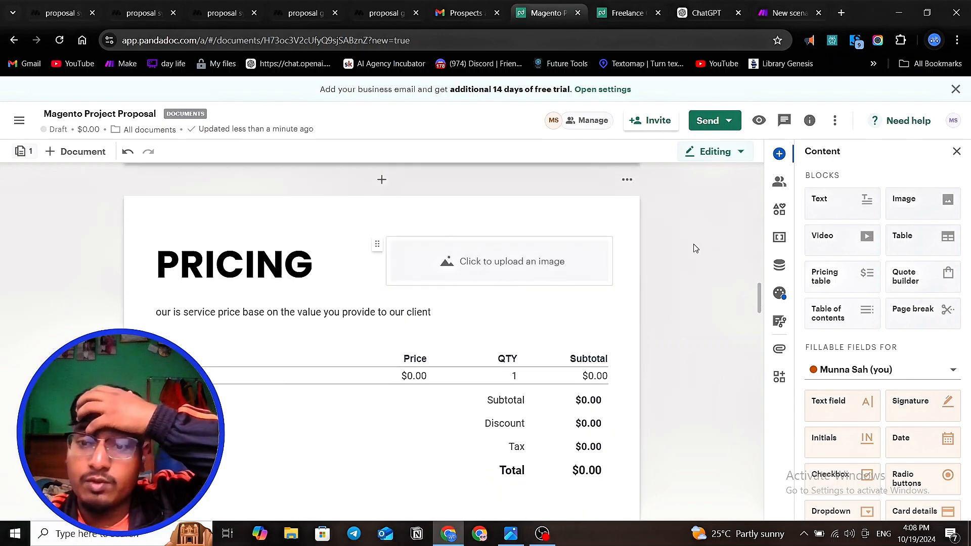
- Examine the Discount row in the pricing table, and compare it with the Pricing section of the Freelance Contract Template document
scroll(345, 343, "down", 2)
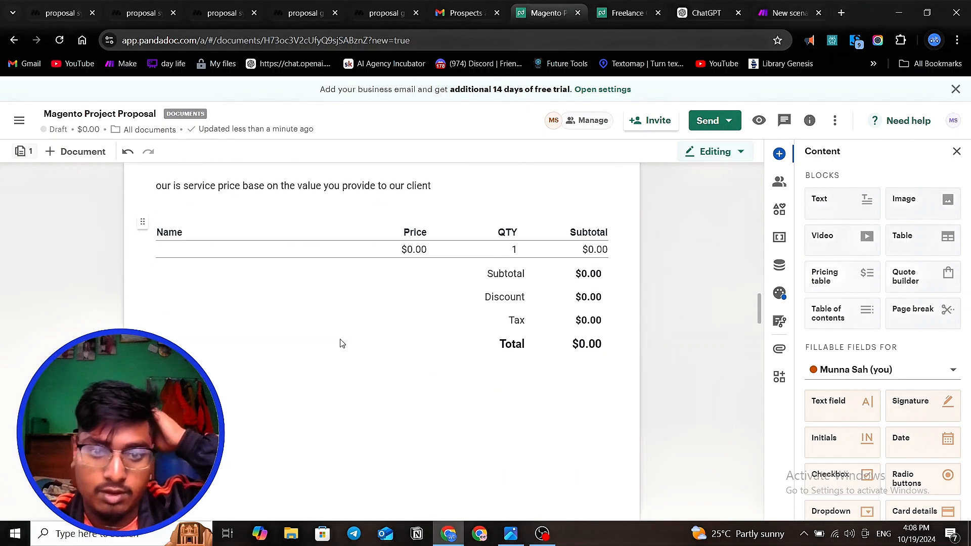
left_click(515, 299)
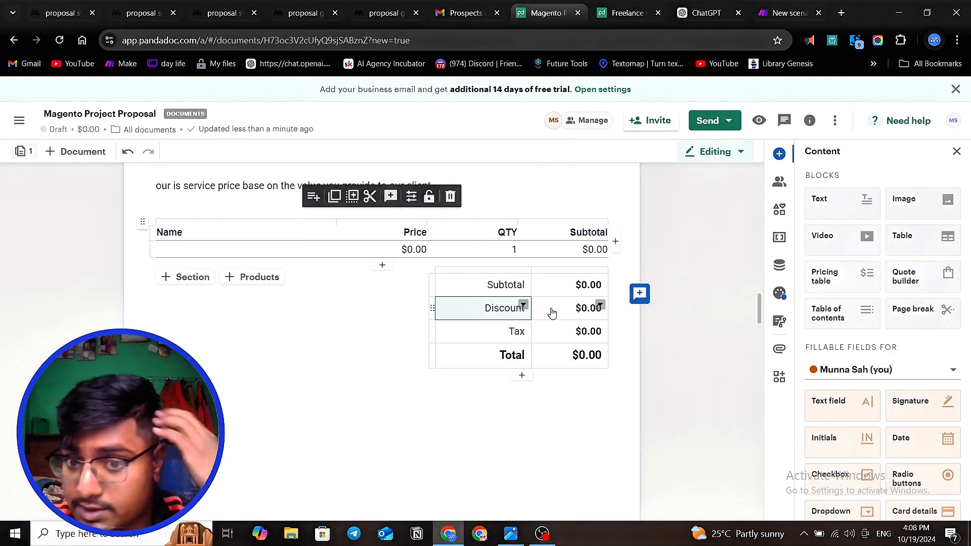
scroll(552, 314, "up", 1)
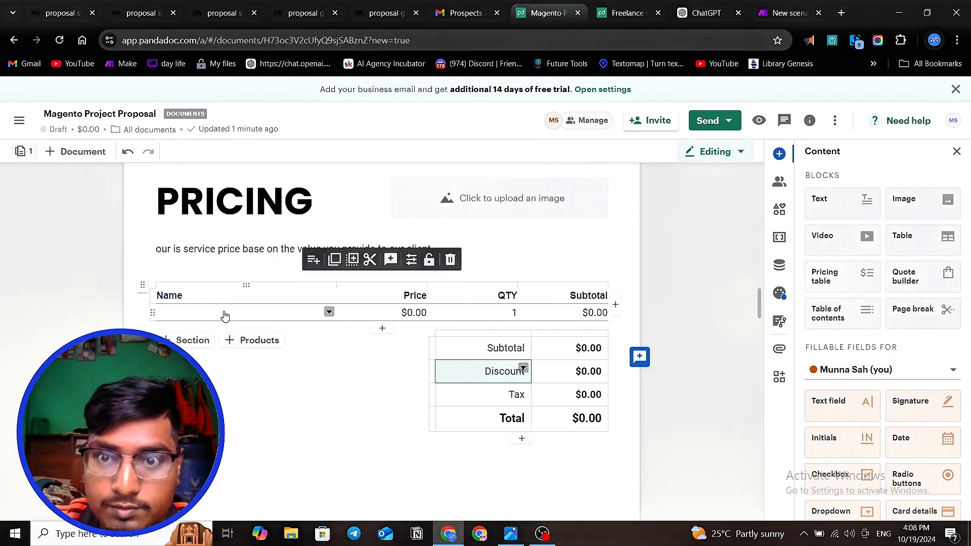
key("ctrl+Tab")
scroll(473, 236, "down", 5)
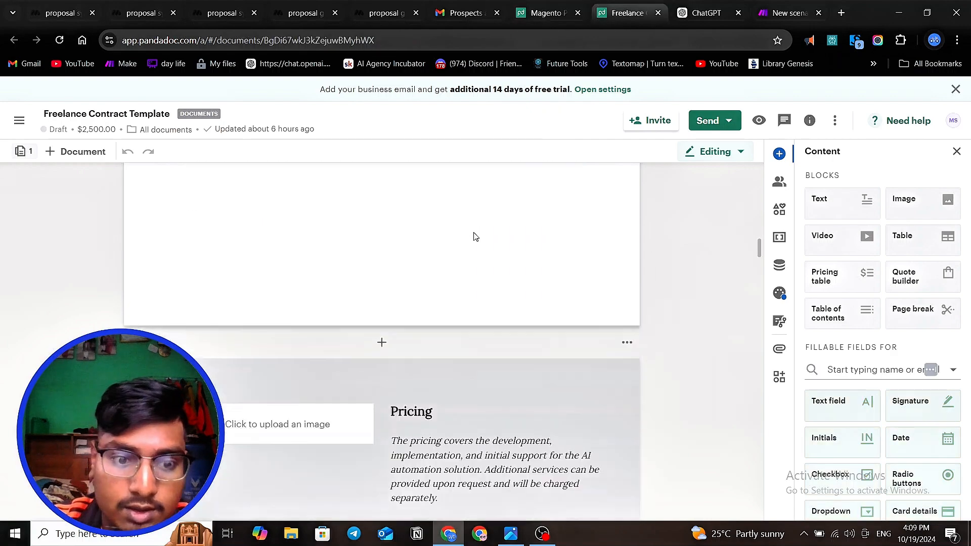
scroll(473, 236, "down", 9)
scroll(474, 237, "up", 6)
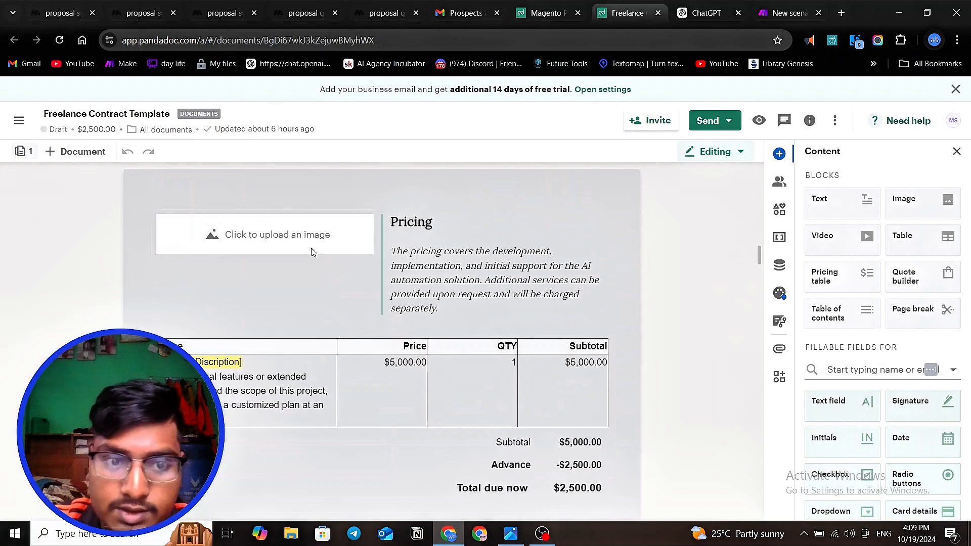
scroll(179, 309, "down", 3)
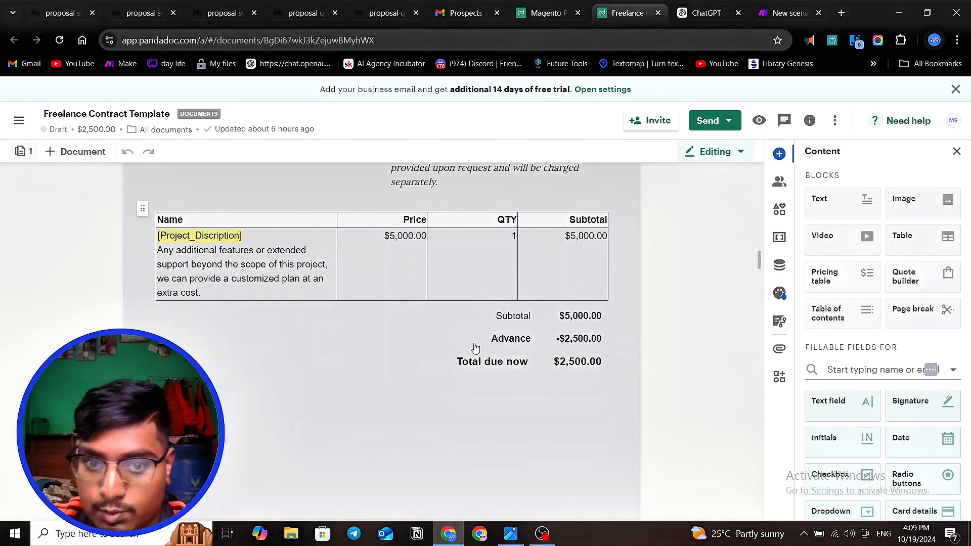
- Return to the Magento Project Proposal and set the pricing table's Discount to 50%
left_click(536, 18)
scroll(542, 287, "down", 1)
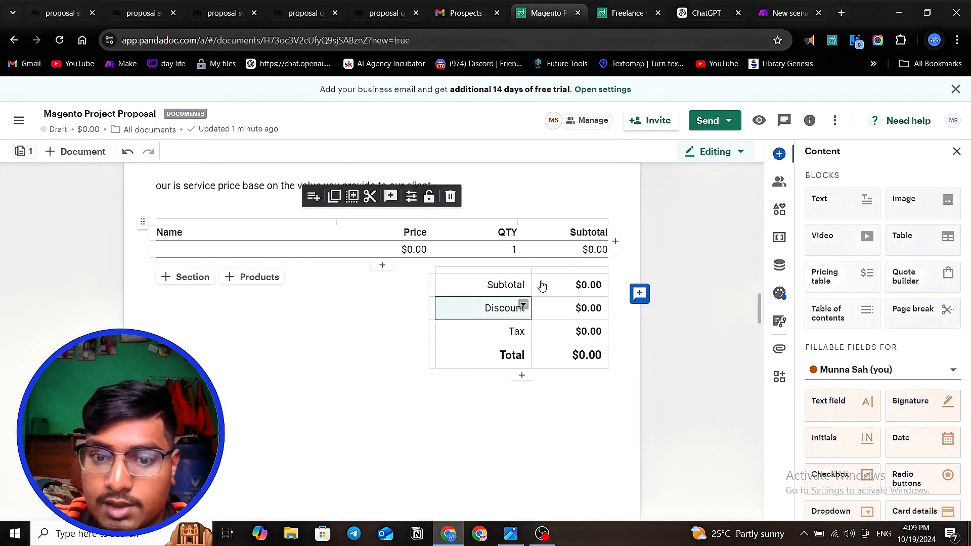
left_click(592, 307)
key("BackSpace")
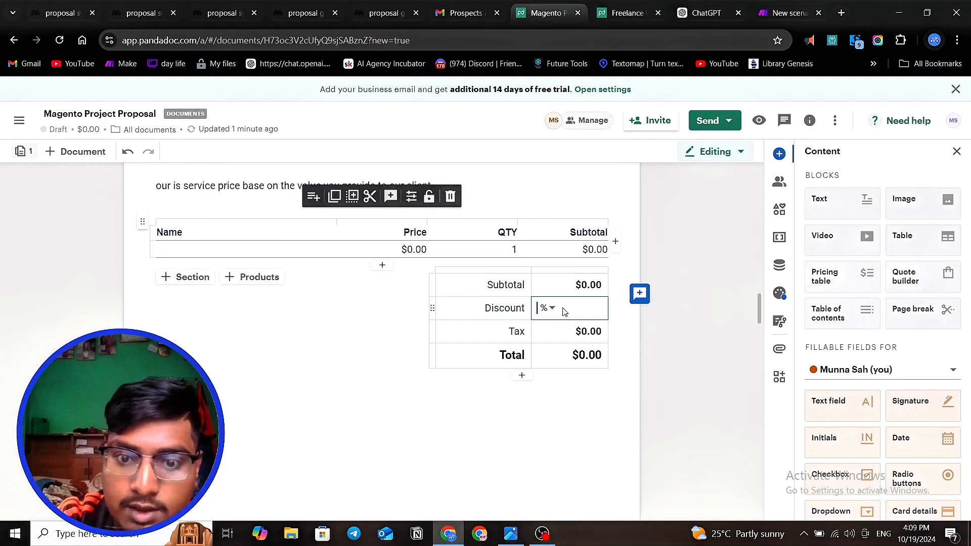
type("50")
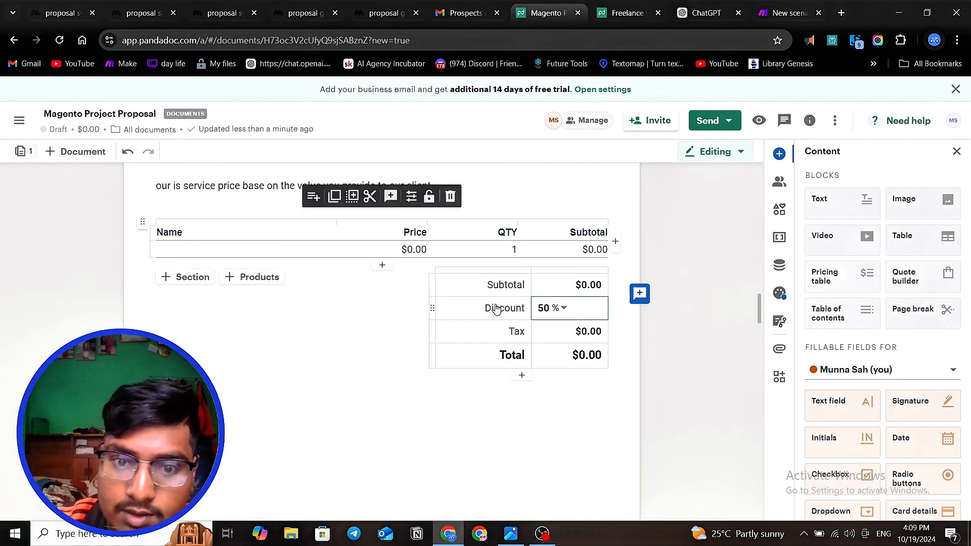
- Rename the Discount label in the pricing summary to "Advance" and make it bold
double_click(499, 308)
left_click(499, 307)
double_click(500, 307)
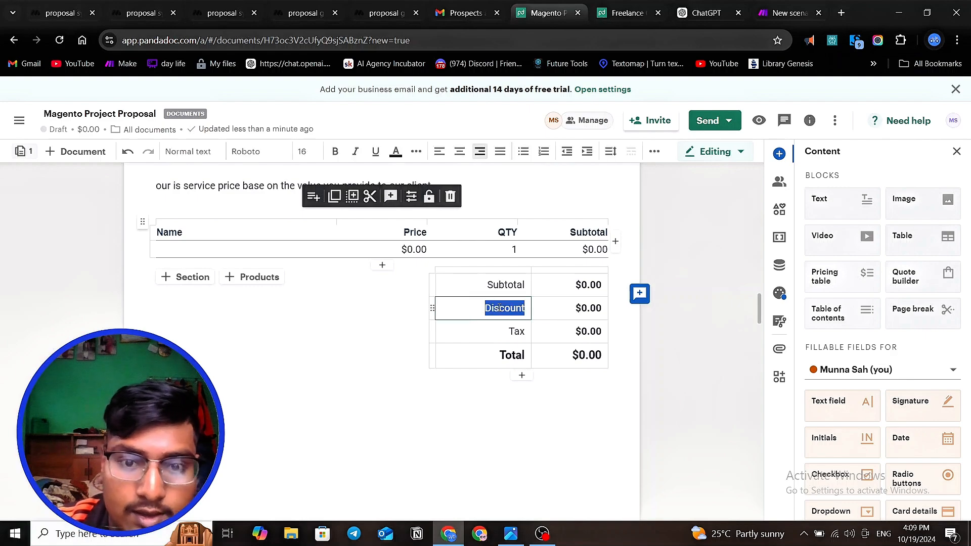
type("Ad")
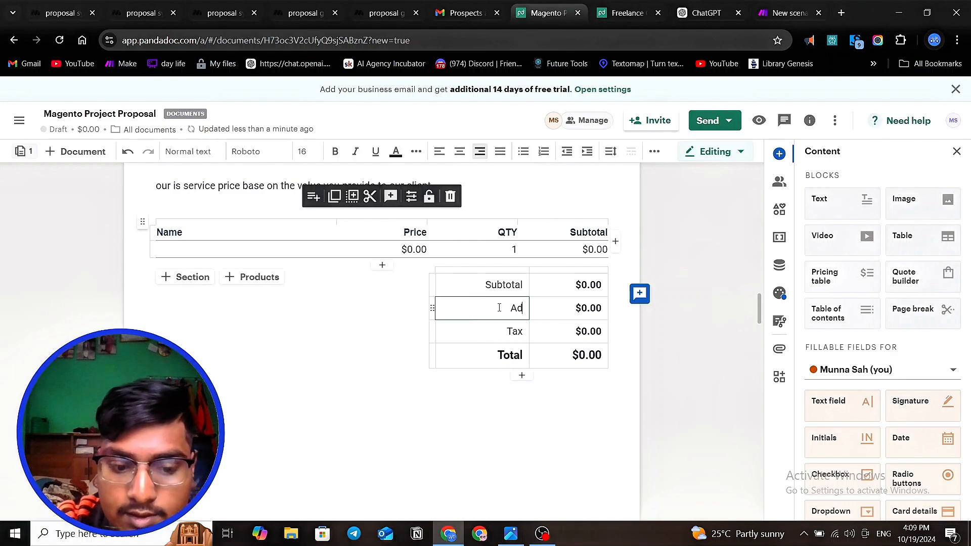
type("vance")
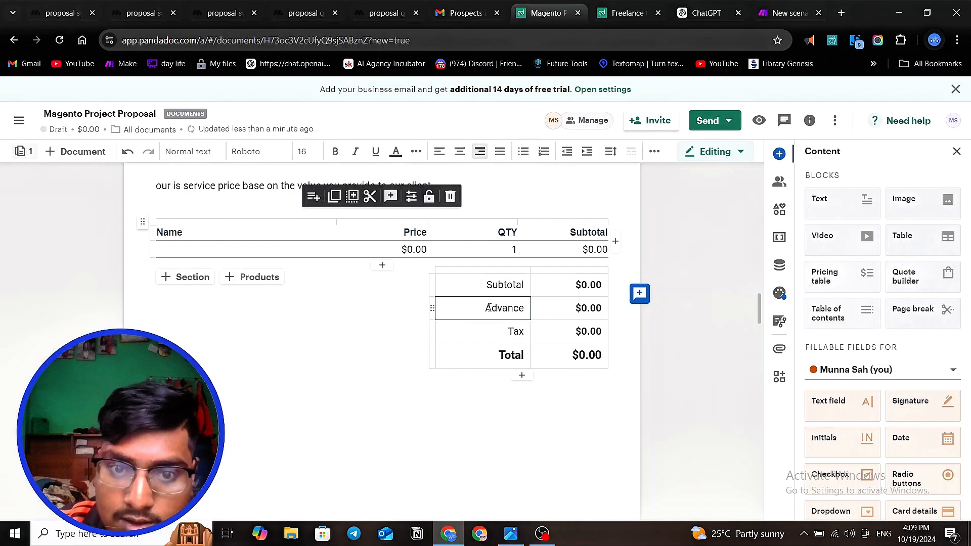
left_click_drag(485, 307, 527, 307)
left_click(335, 151)
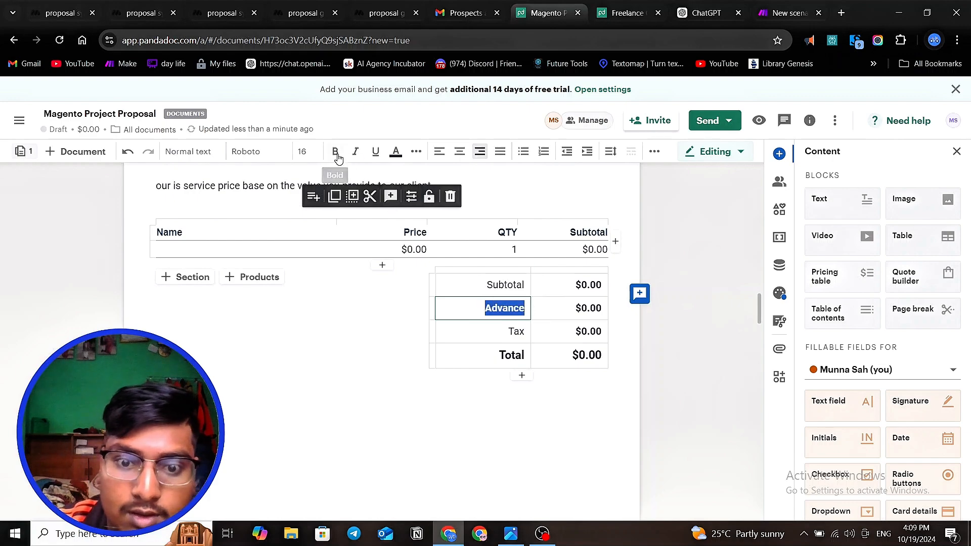
- Delete the Tax row from the pricing summary and change the Total label to "Total due now"
left_click(508, 331)
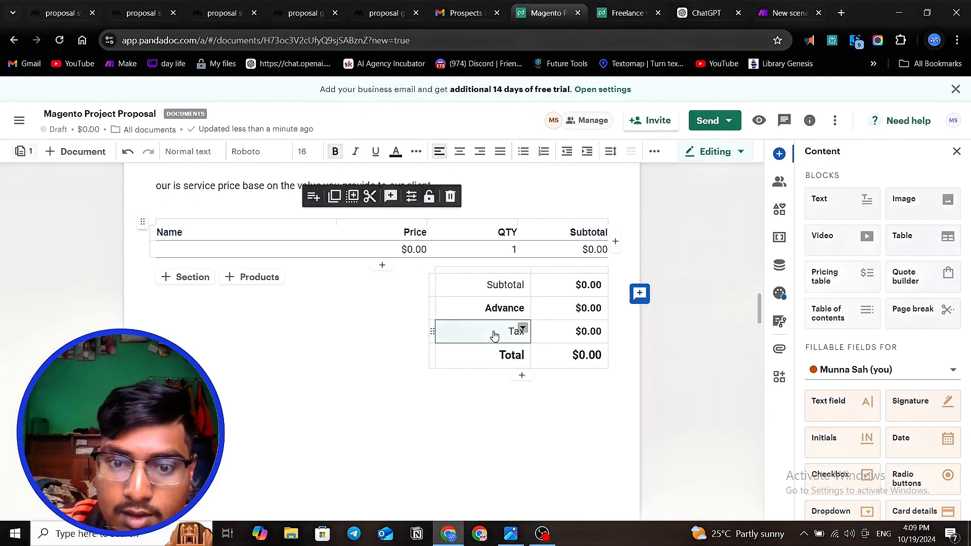
left_click(437, 331)
left_click(490, 377)
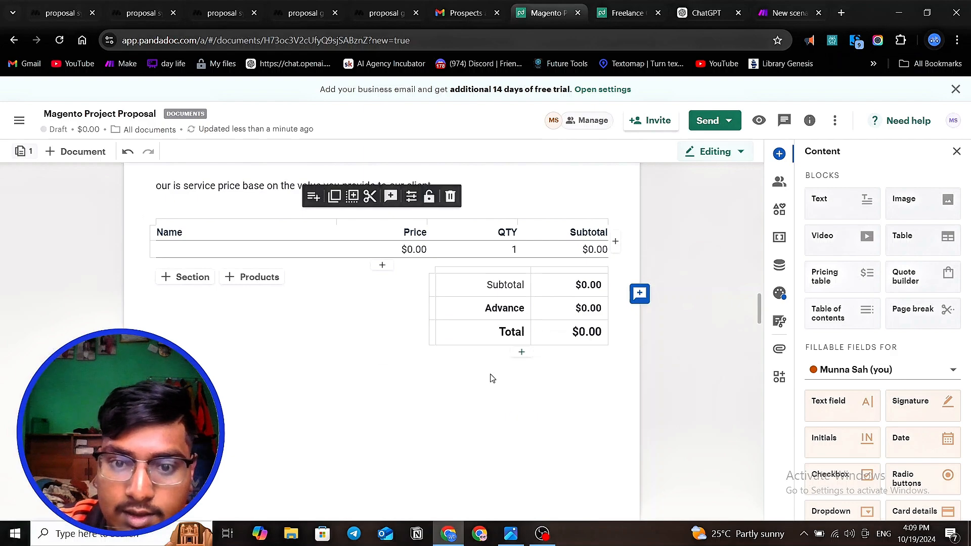
left_click(510, 332)
left_click(520, 334)
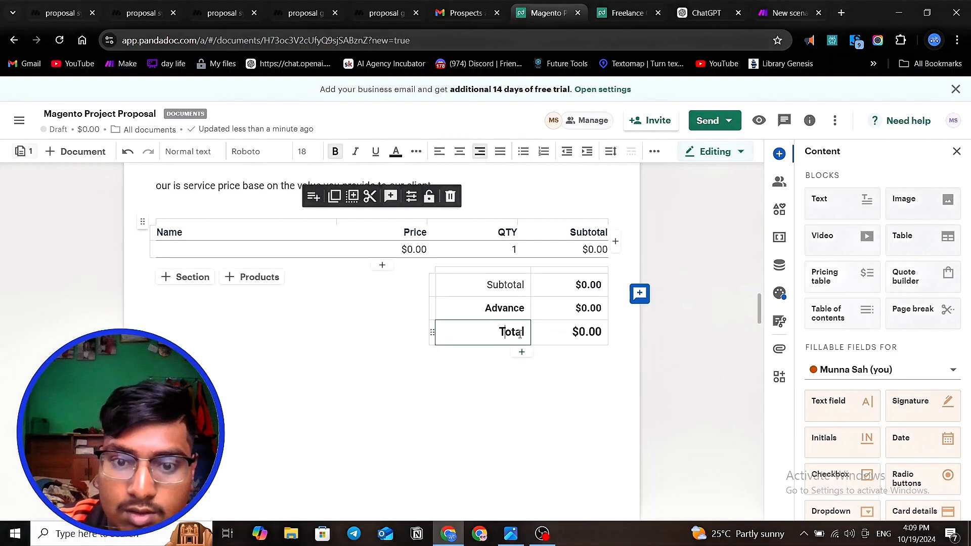
type("due now")
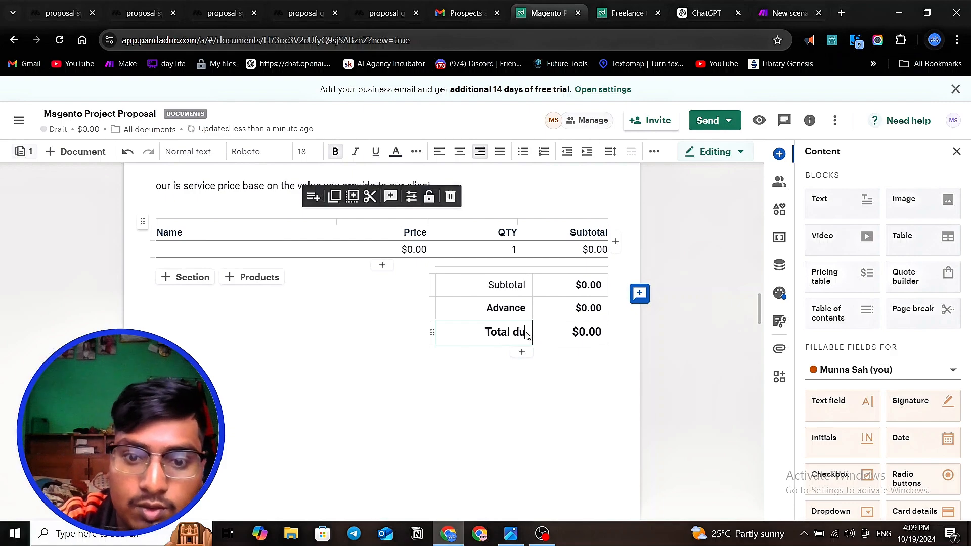
left_click(562, 401)
- Make the Subtotal label in the pricing summary bold
left_click(525, 276)
double_click(523, 282)
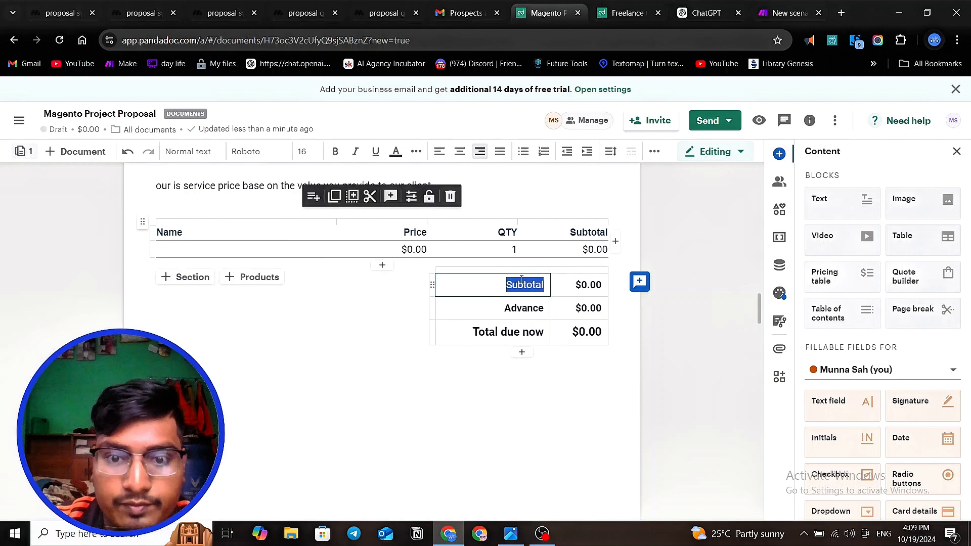
left_click(335, 151)
left_click(370, 392)
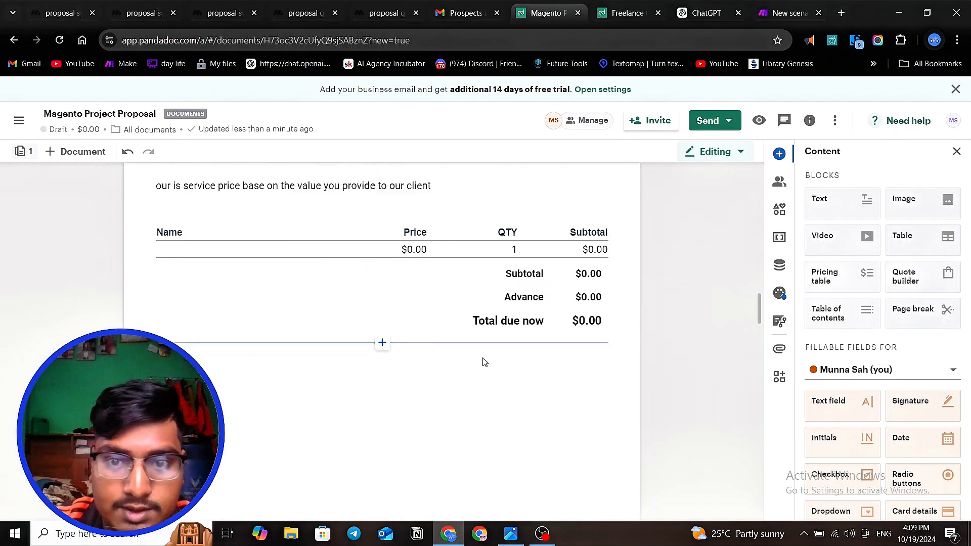
left_click(591, 385)
scroll(420, 291, "down", 1)
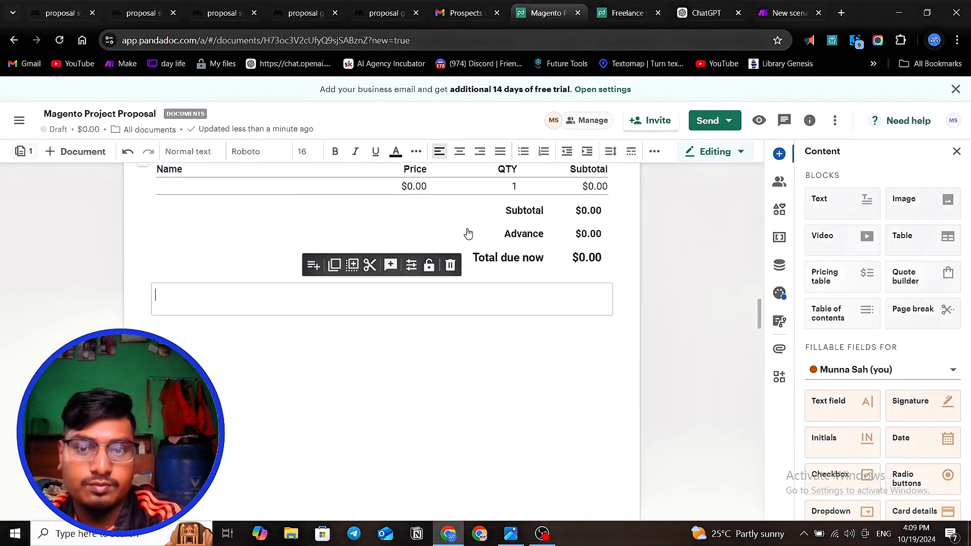
scroll(484, 301, "up", 3)
scroll(486, 303, "down", 5)
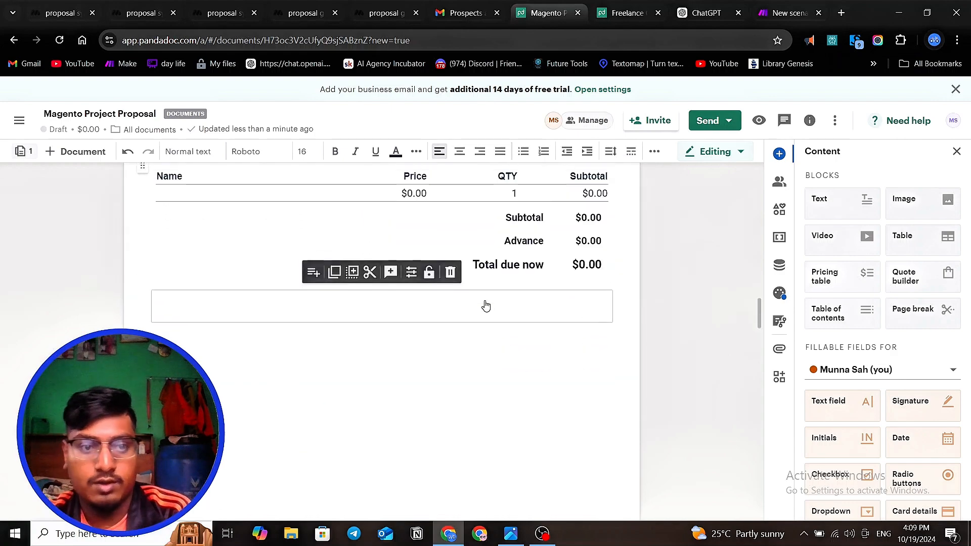
left_click(486, 351)
- Review the proposal from the PROBLEM page through PRICING and the contract clauses to the closing signature section
scroll(486, 351, "up", 5)
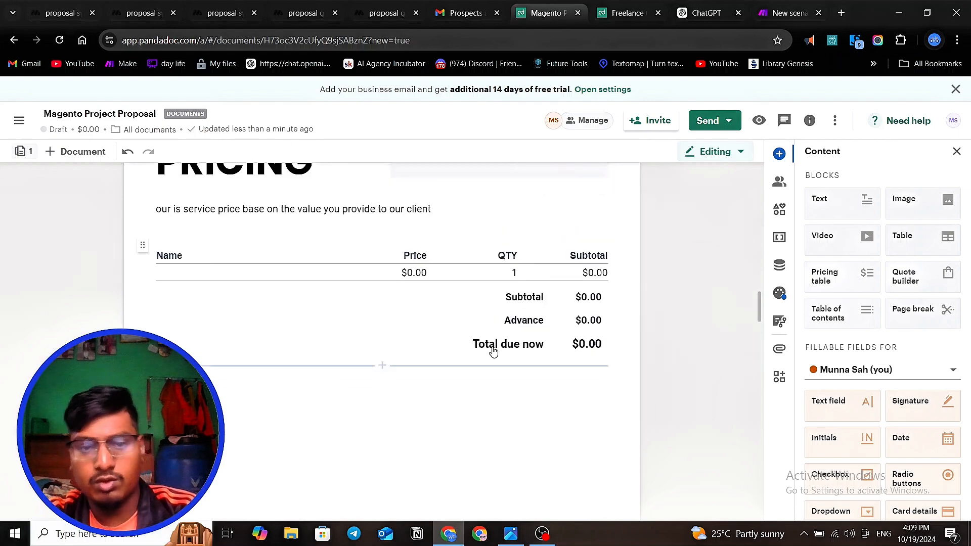
scroll(467, 357, "up", 3)
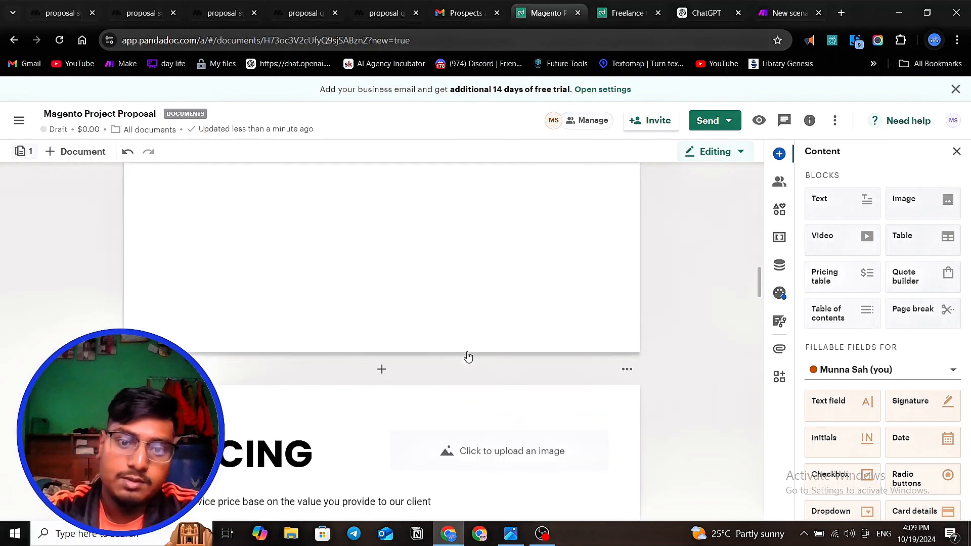
scroll(467, 354, "up", 10)
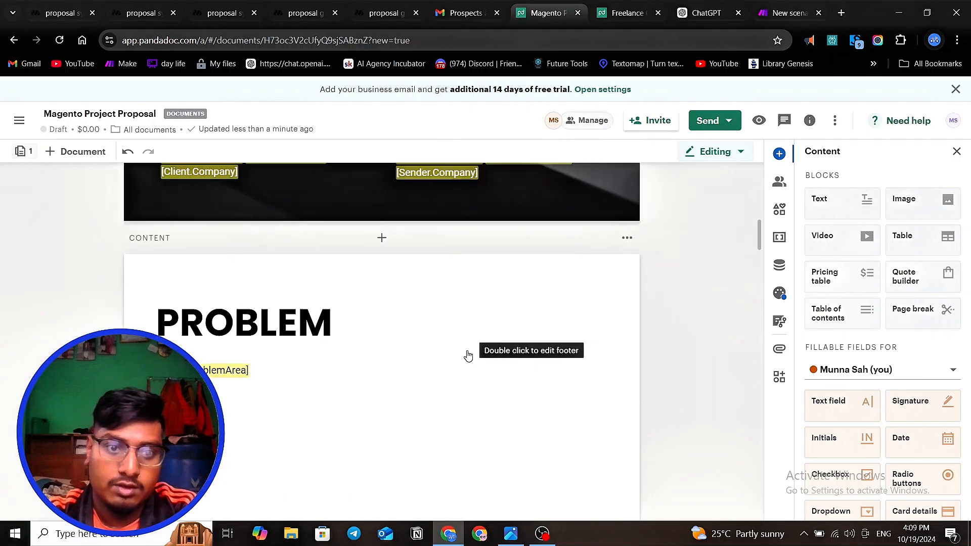
scroll(336, 304, "down", 3)
scroll(368, 390, "down", 15)
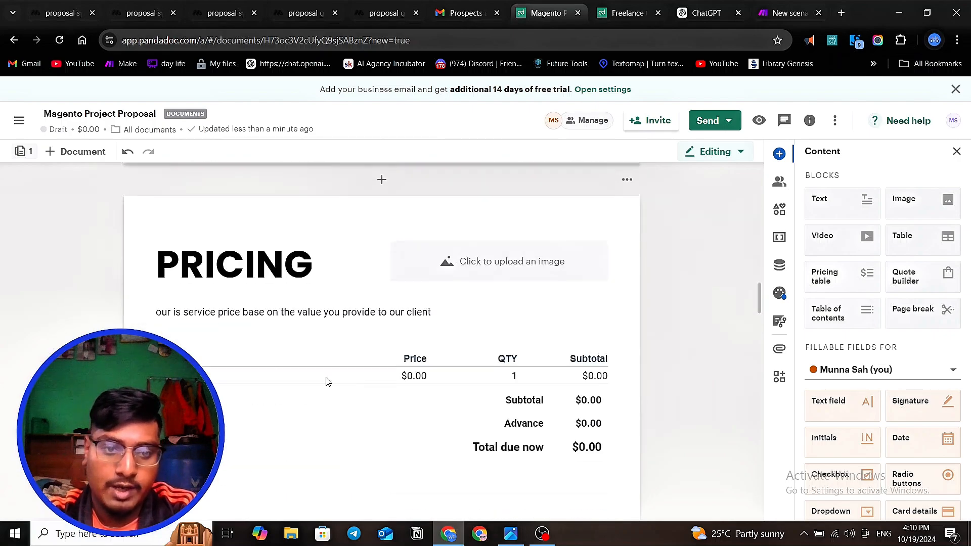
scroll(336, 364, "down", 12)
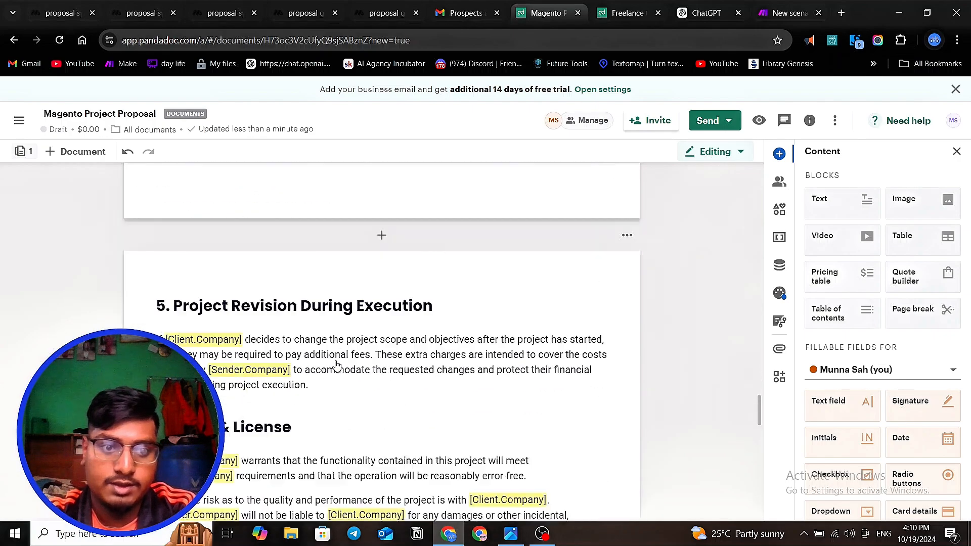
scroll(337, 366, "down", 8)
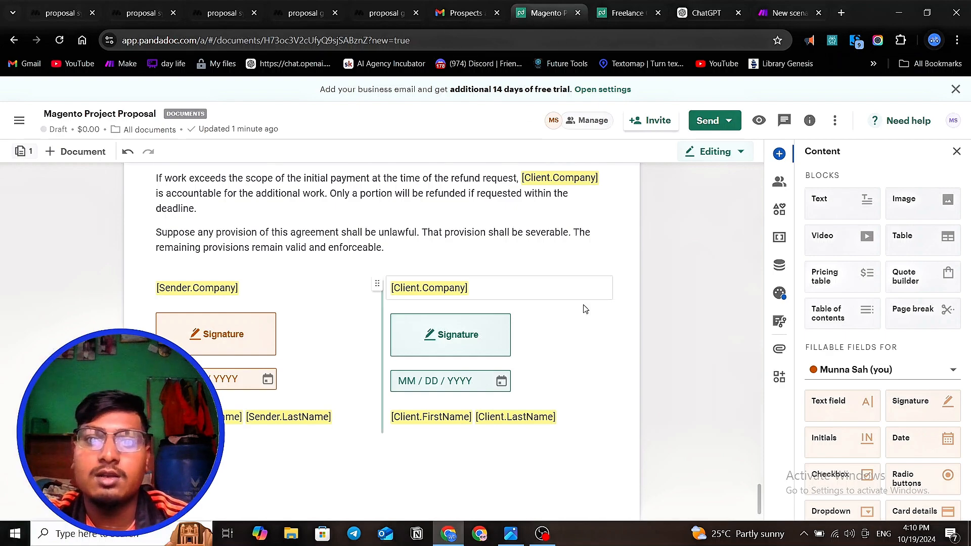
scroll(688, 171, "up", 3)
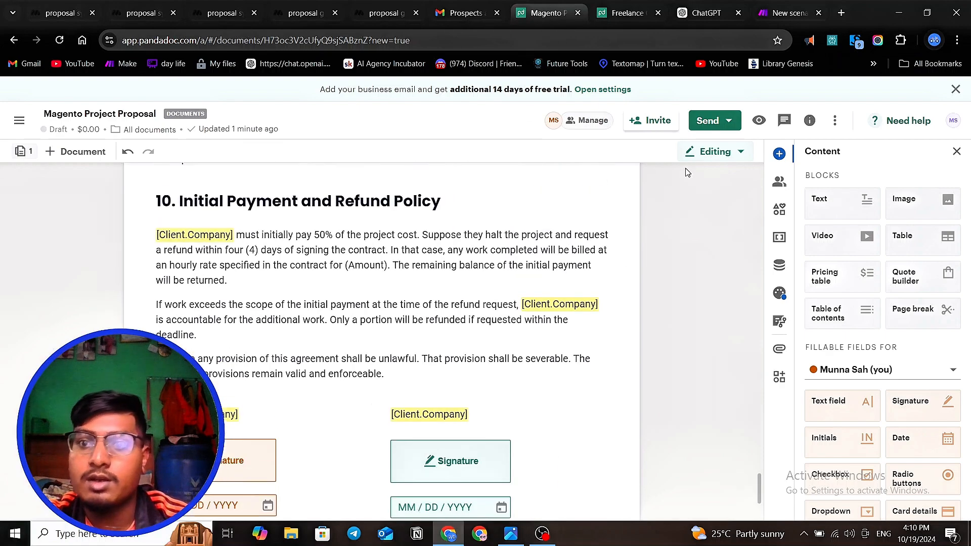
- Convert the Magento Project Proposal document to a template
left_click(835, 121)
mouse_move(780, 149)
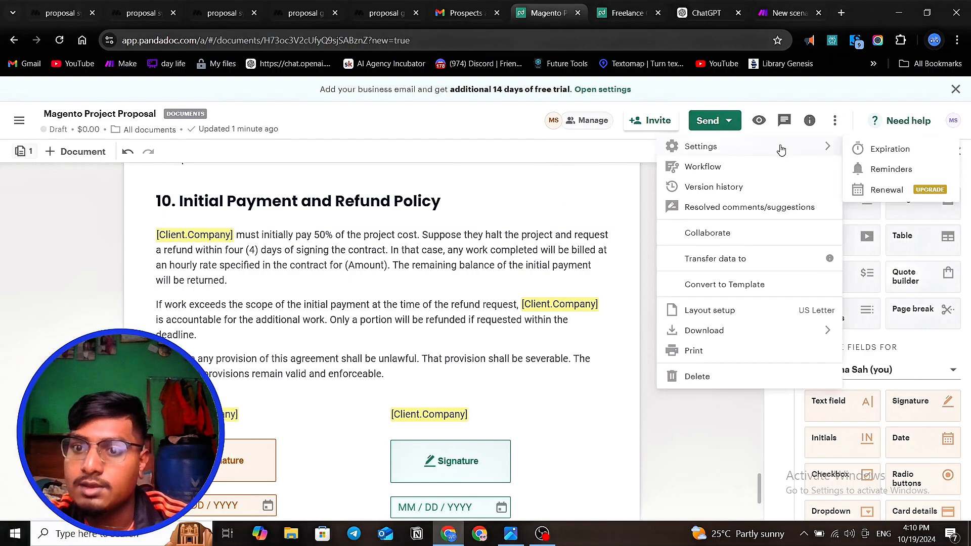
left_click(728, 286)
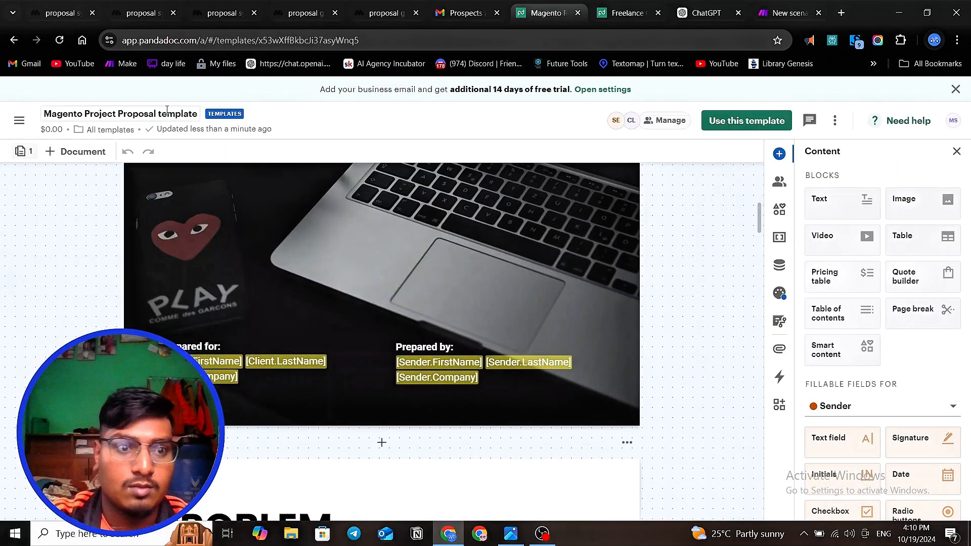
- Rename the Magento Project Proposal template to "Easy ai flow template"
left_click(167, 110)
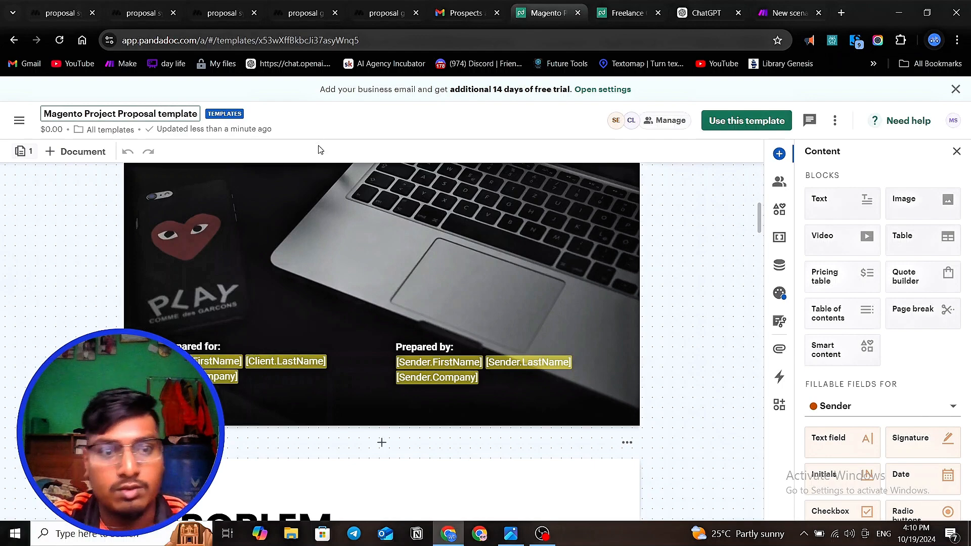
left_click(381, 115)
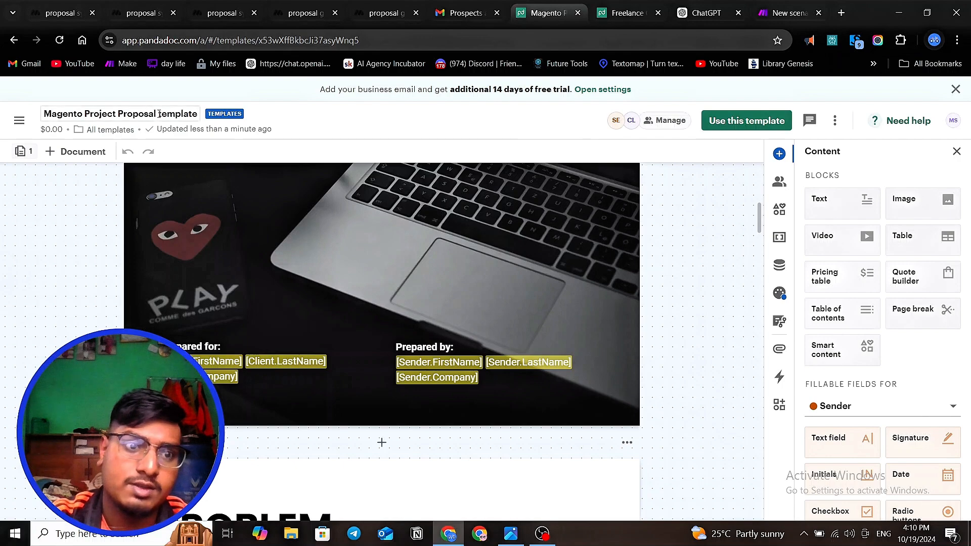
left_click_drag(159, 114, 43, 116)
key("BackSpace")
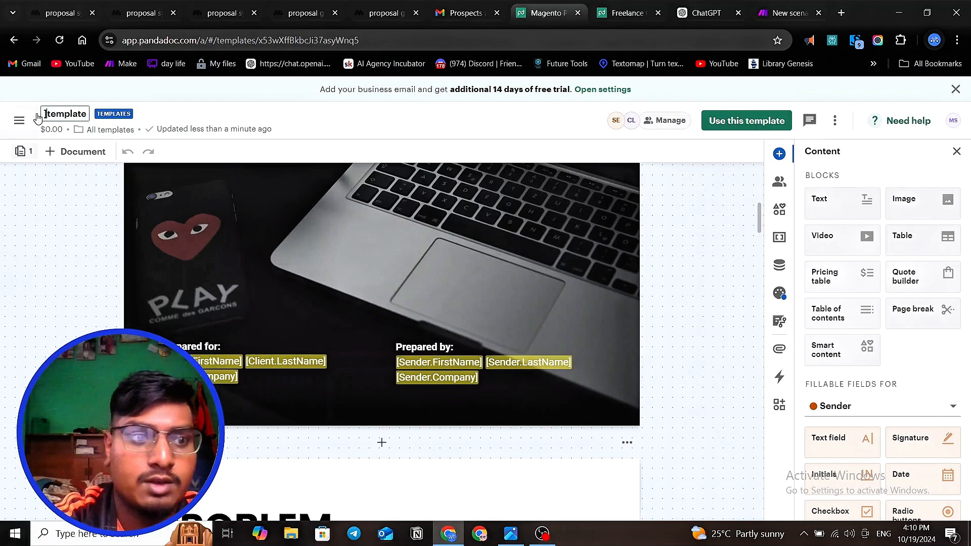
type("] [")
key("BackSpace")
key("BackSpace")
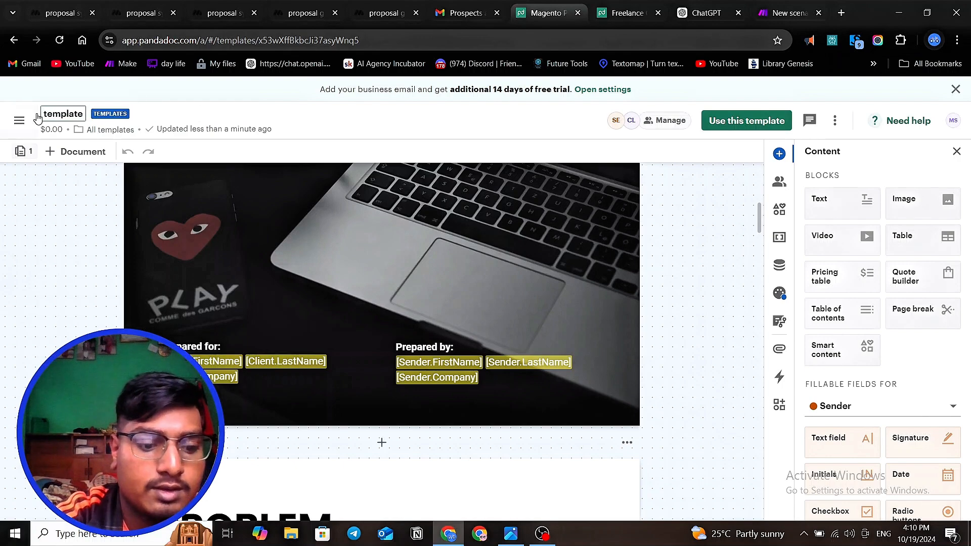
type("Easy ai ")
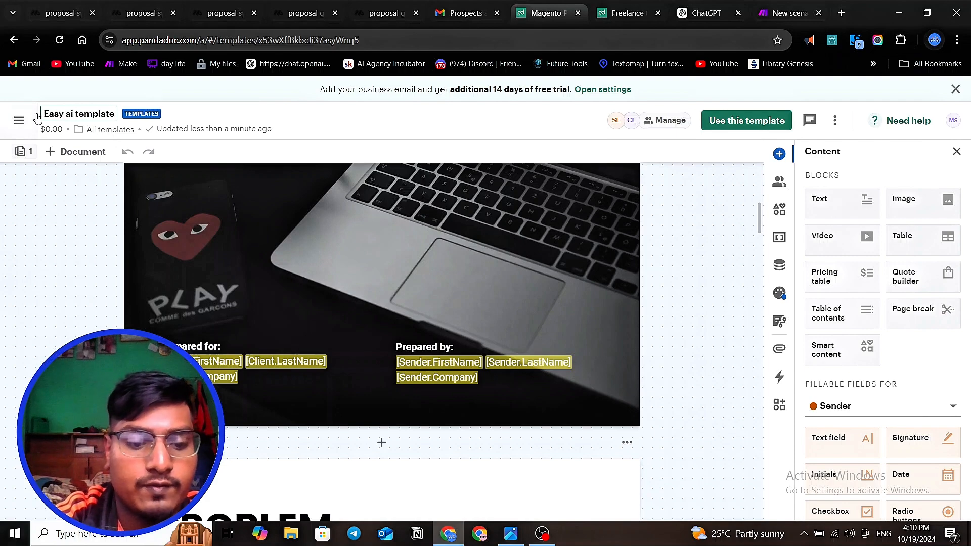
type("flow")
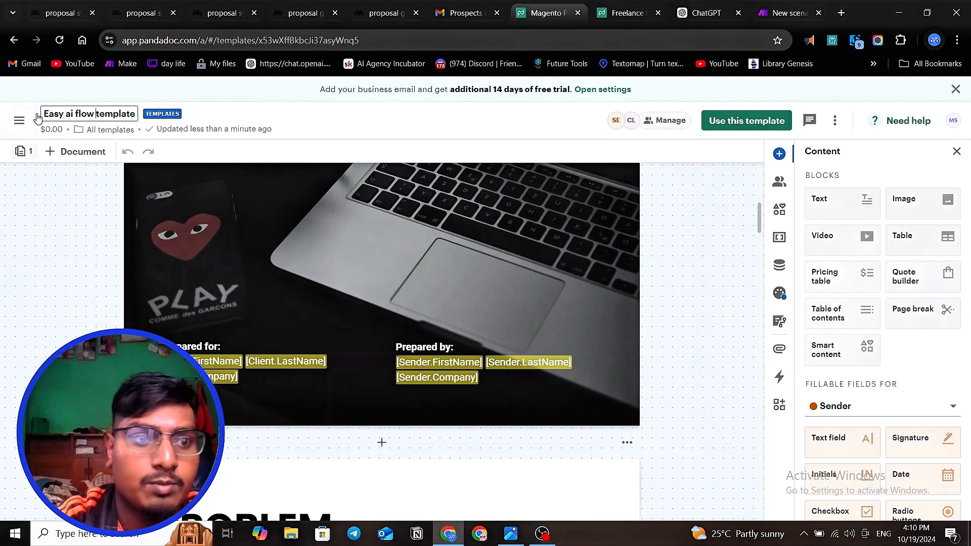
left_click(71, 263)
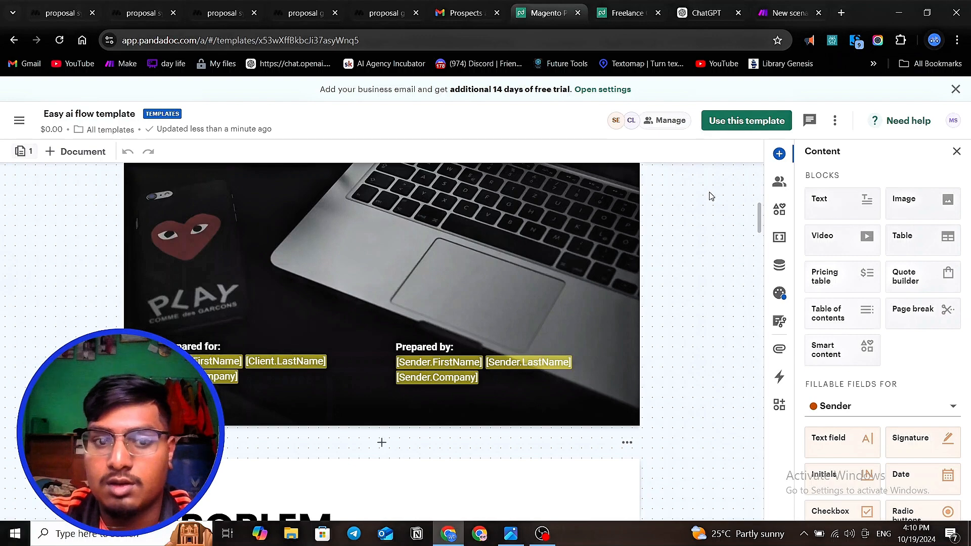
- Switch to the proposal scenario in Make and delete its existing PandaDoc Create a Document module
left_click(788, 13)
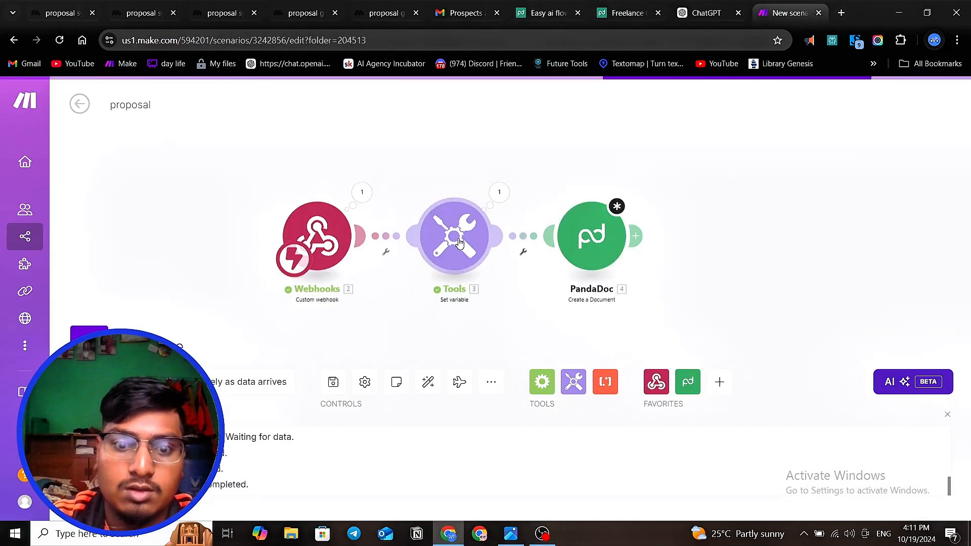
scroll(298, 205, "down", 2)
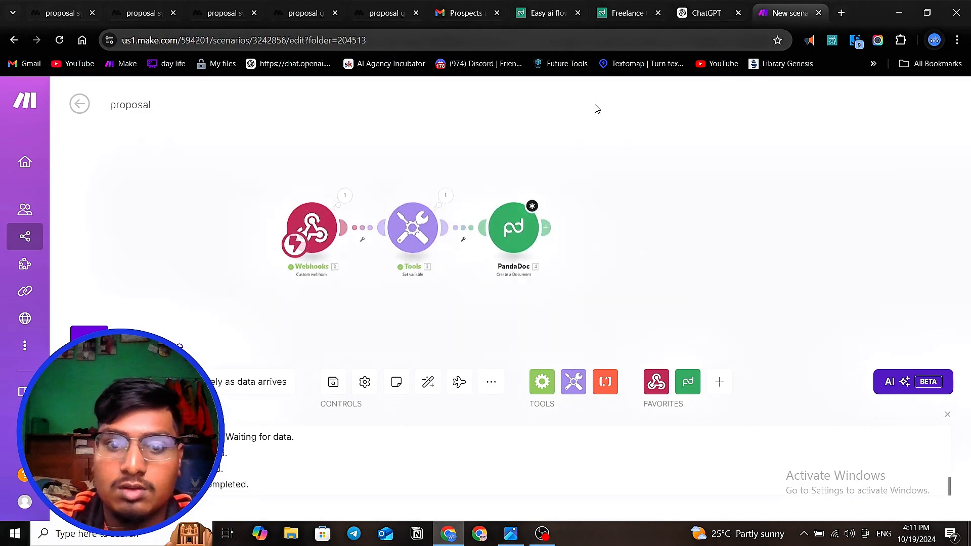
left_click(513, 233)
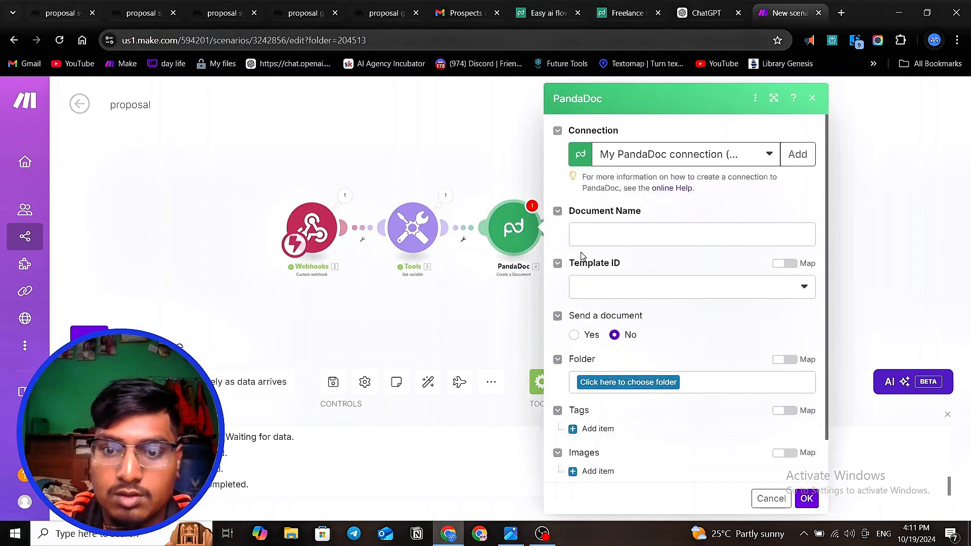
scroll(711, 210, "down", 1)
right_click(495, 247)
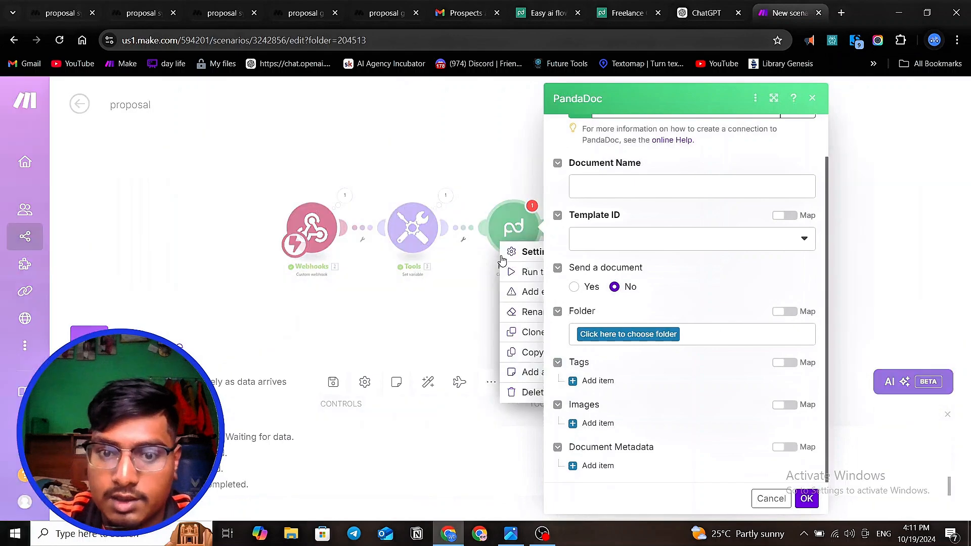
left_click(524, 394)
- Add a new PandaDoc Create a Document module after the Tools Set variable module
left_click(445, 229)
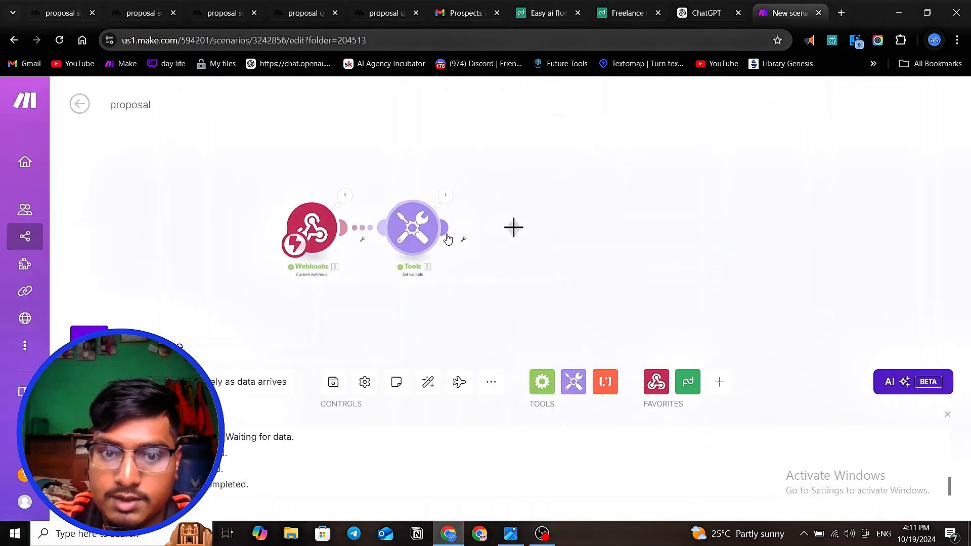
left_click(597, 182)
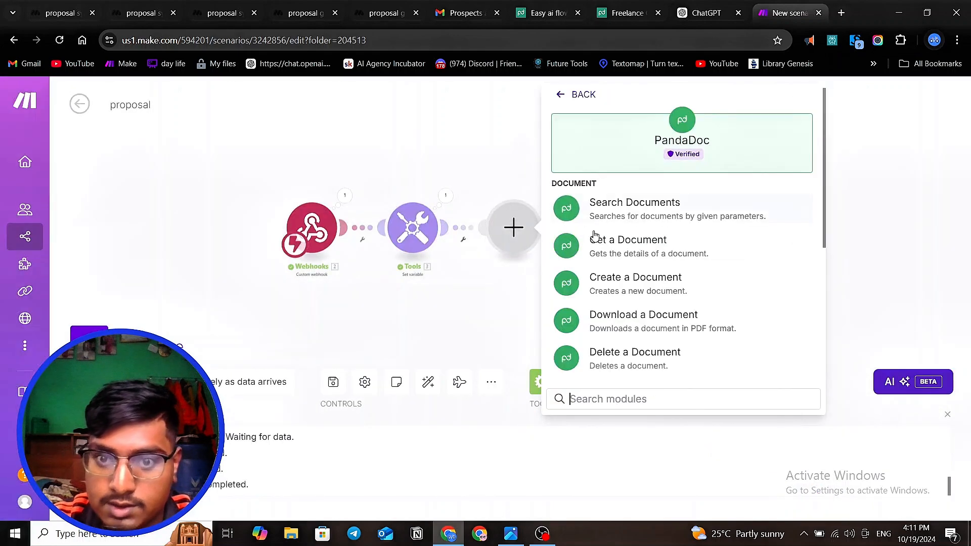
left_click(620, 285)
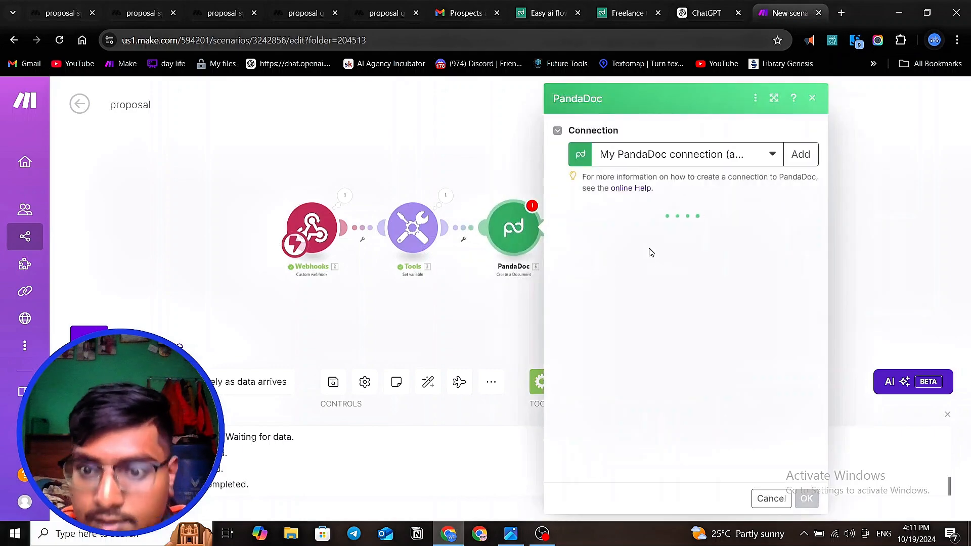
- Choose "Easy ai flow template" as the PandaDoc module's template and look through its token fields
left_click(677, 237)
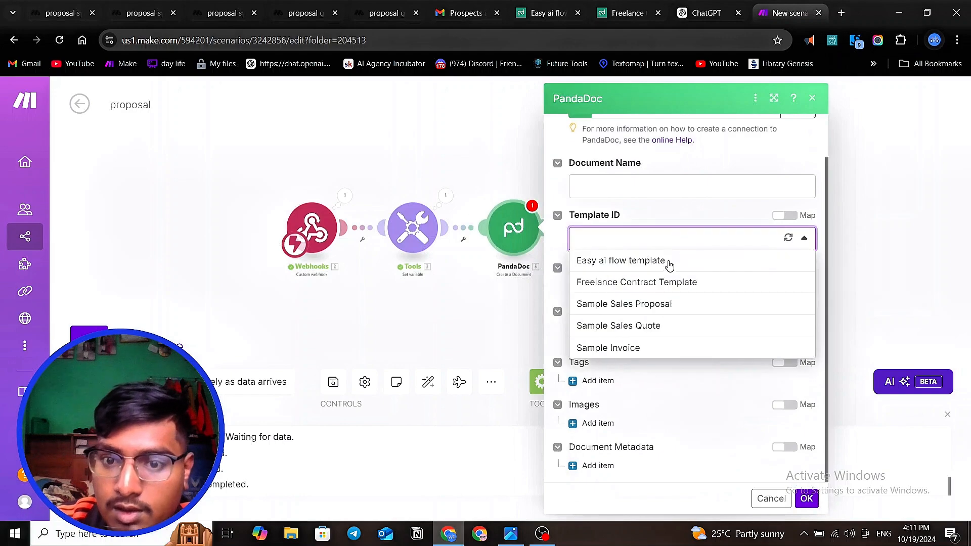
left_click(627, 262)
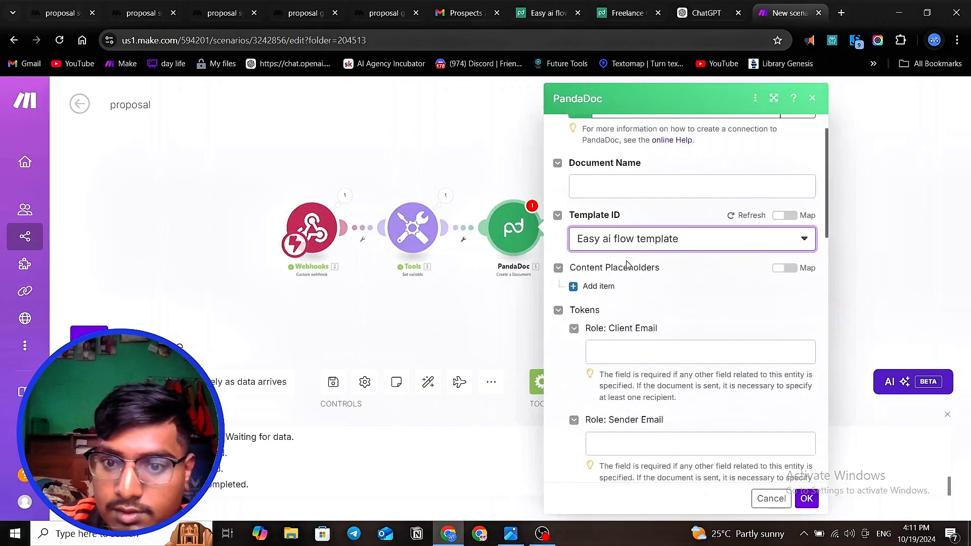
scroll(680, 278, "down", 3)
scroll(671, 242, "down", 4)
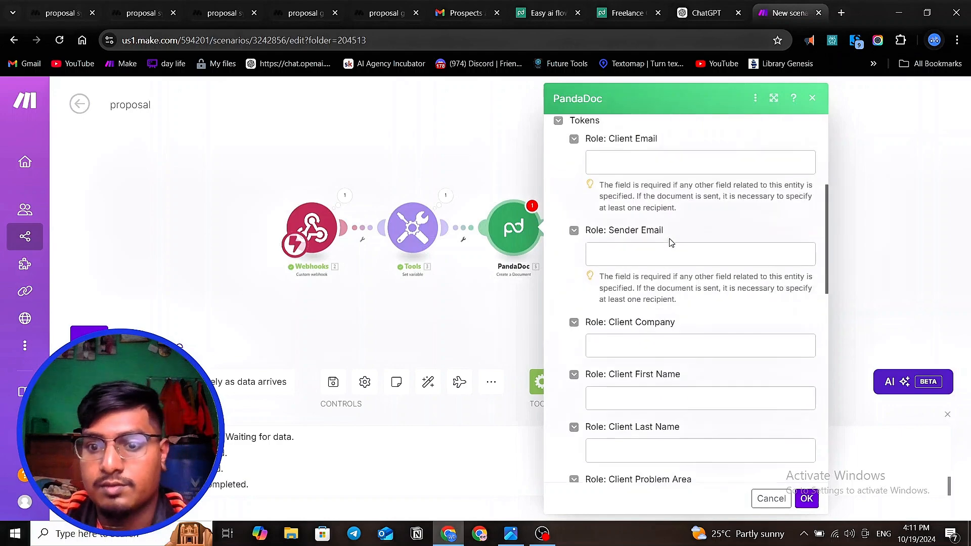
left_click(651, 222)
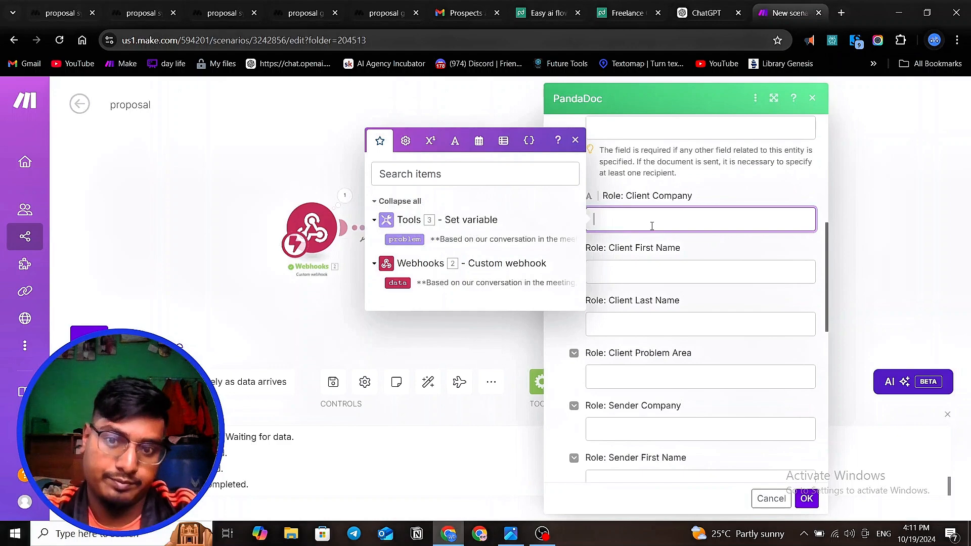
left_click(477, 337)
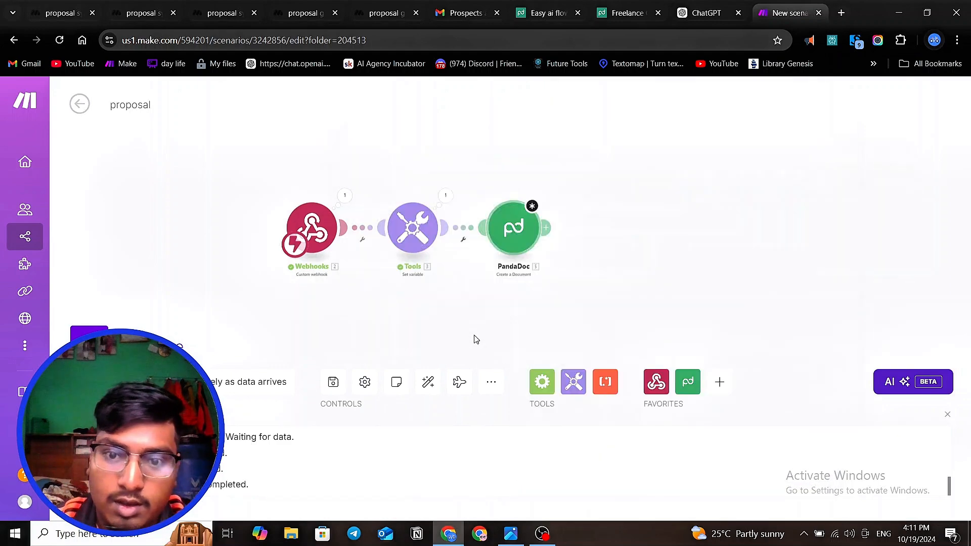
scroll(713, 256, "down", 2)
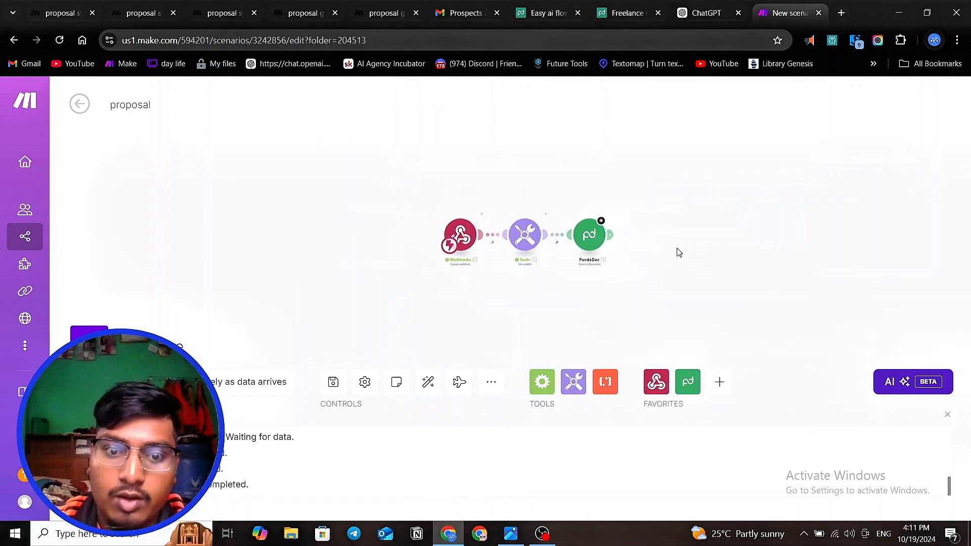
left_click(63, 12)
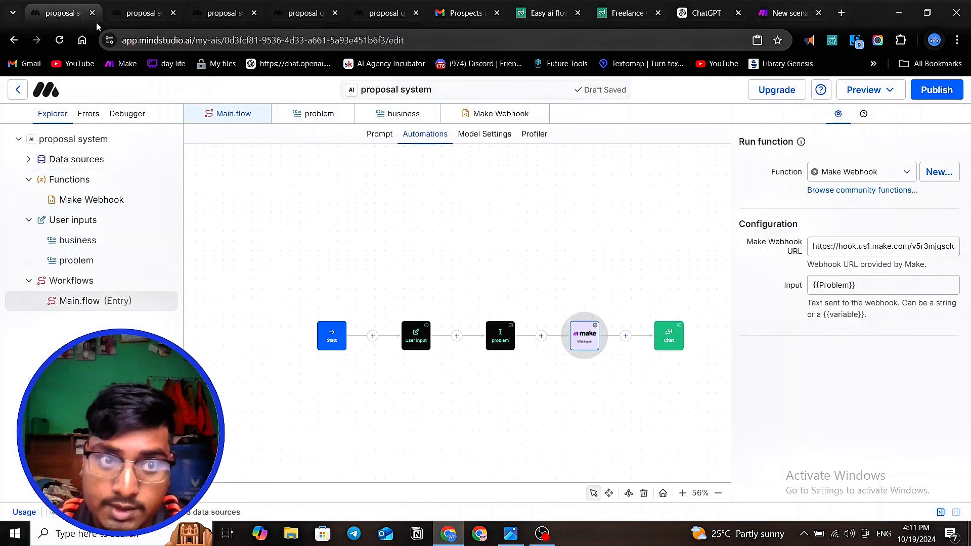
left_click(125, 14)
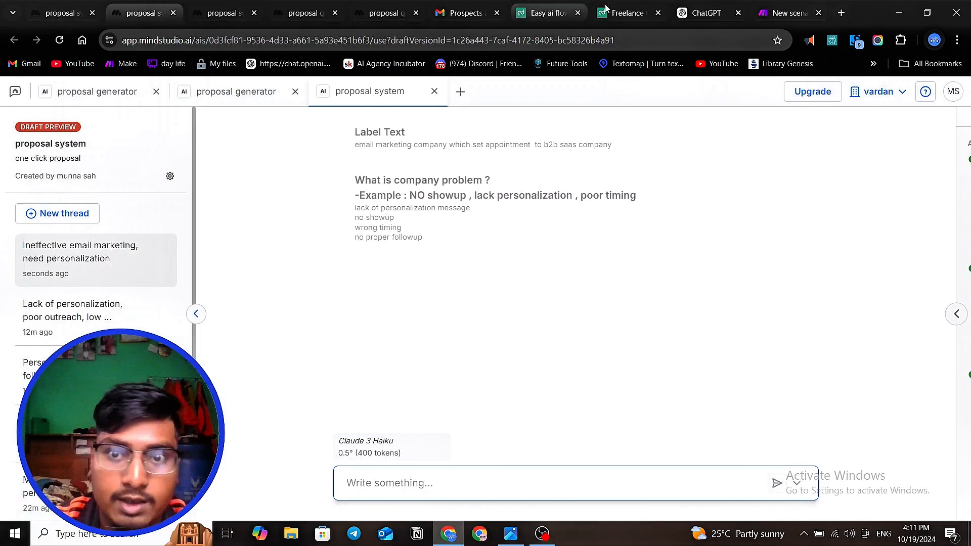
left_click(623, 7)
left_click(789, 13)
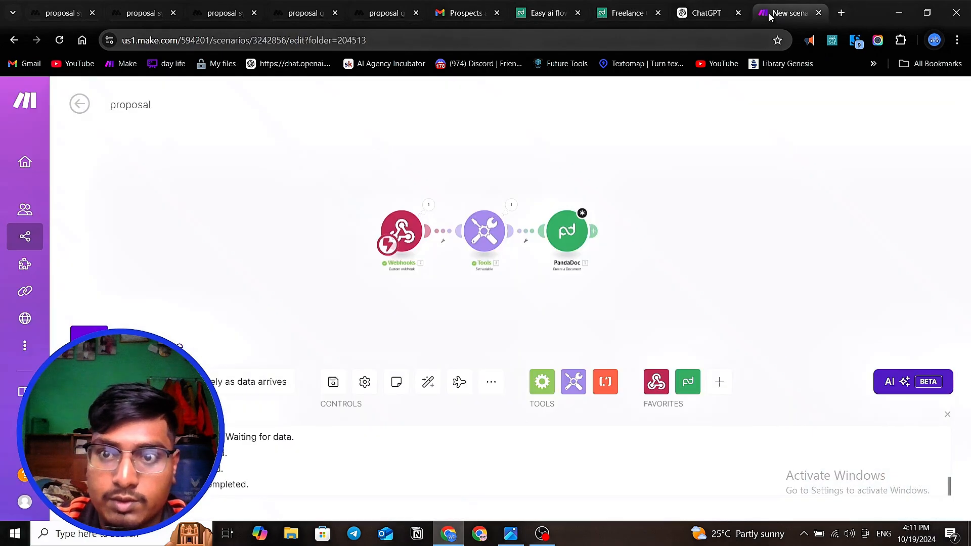
- Reopen the PandaDoc module's settings and set the Client Company token to "leftclicksolution"
left_click(567, 245)
scroll(689, 261, "down", 5)
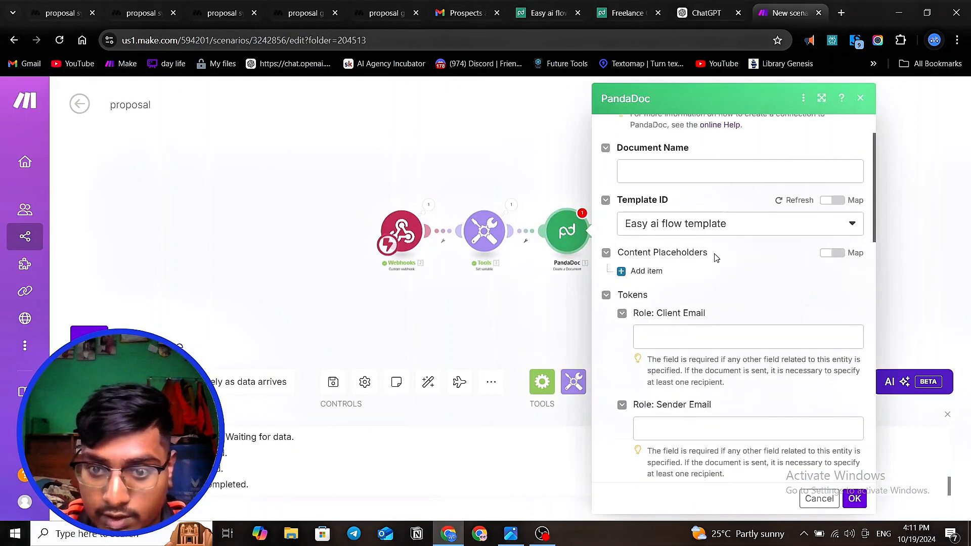
left_click(677, 326)
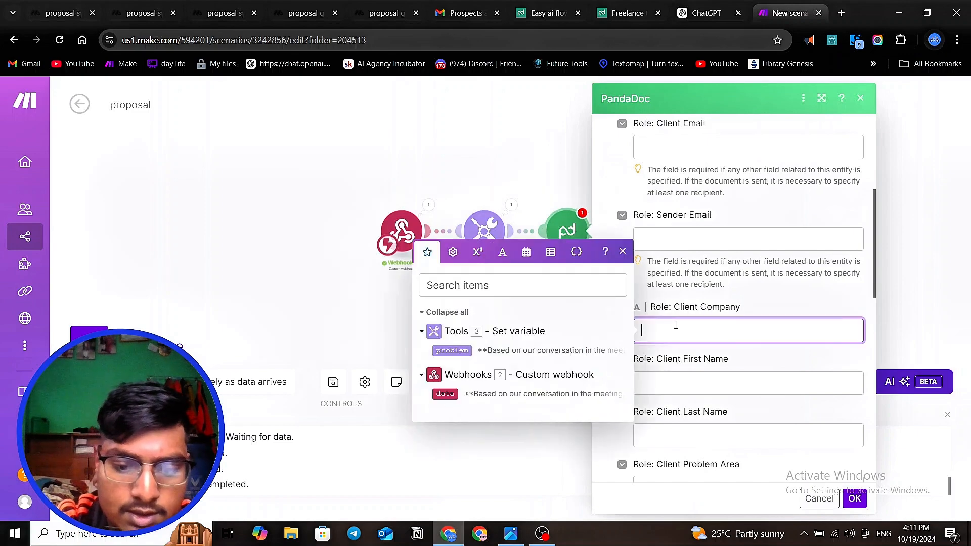
type("lef")
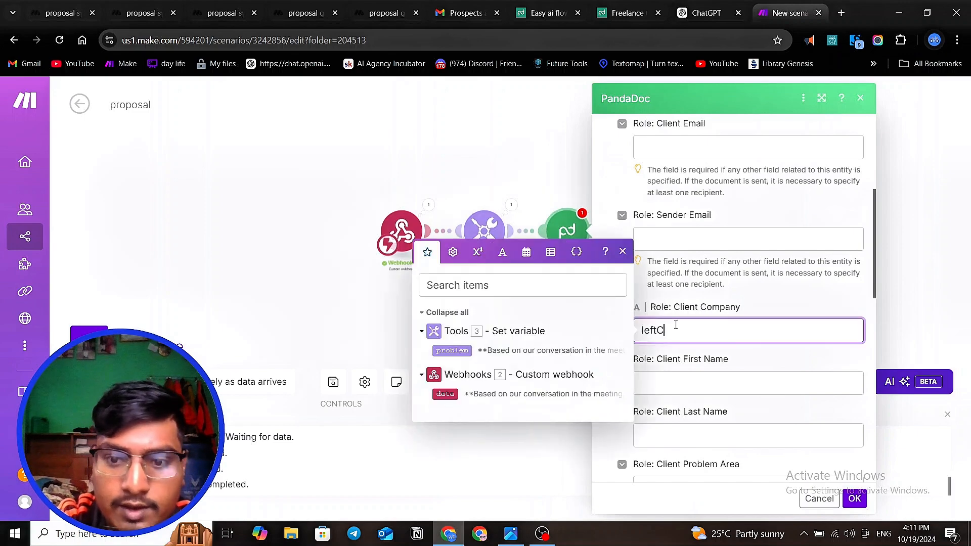
type("tC")
key("BackSpace")
type("cli")
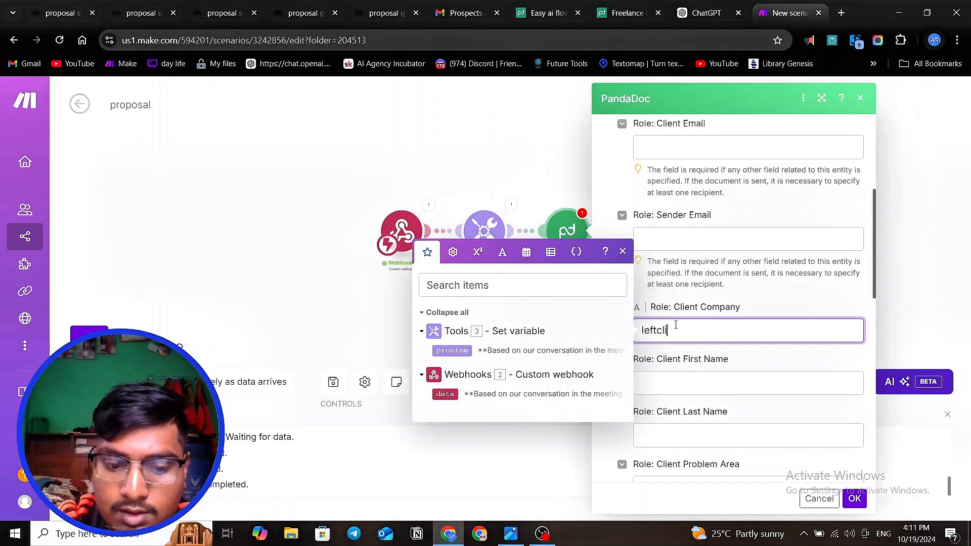
type("ck")
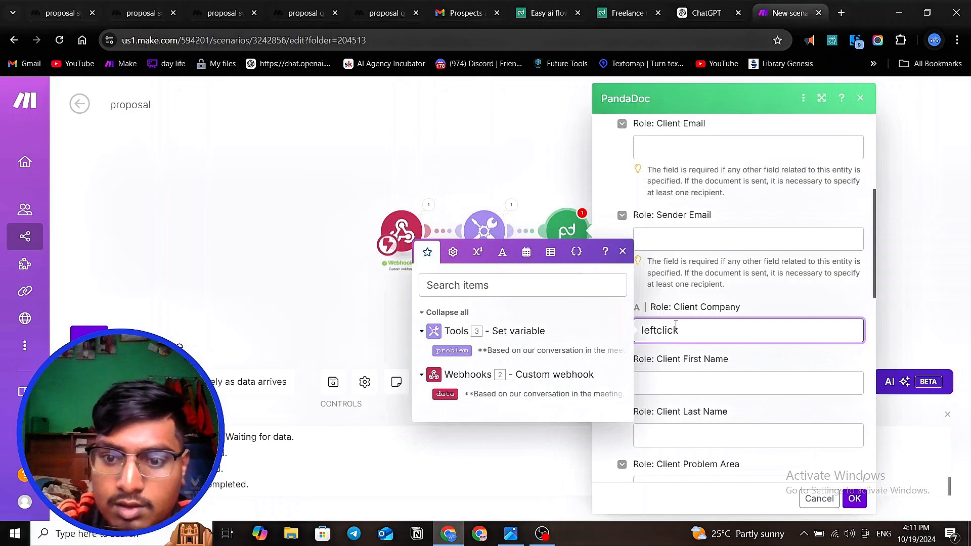
type("solution")
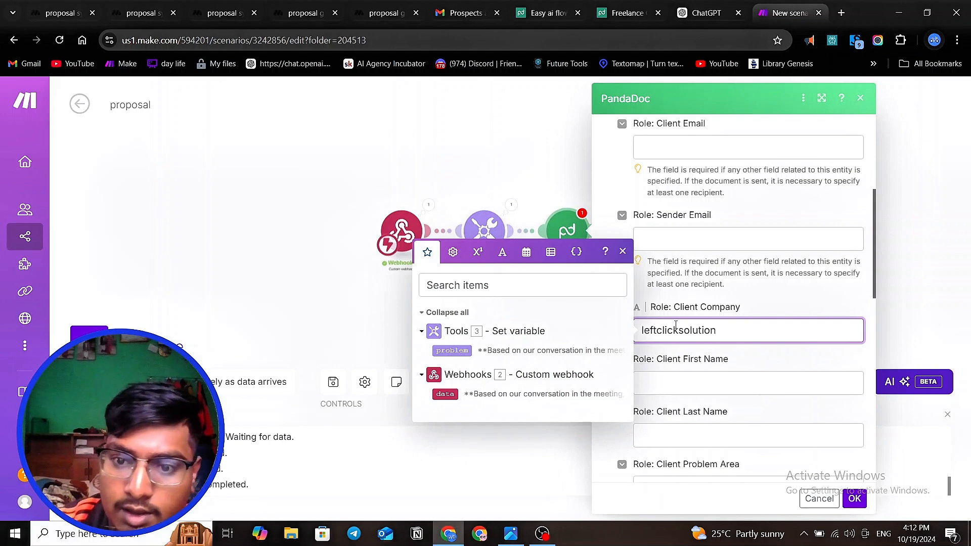
- Fill in the client's first name and last name tokens in the PandaDoc module
left_click(674, 388)
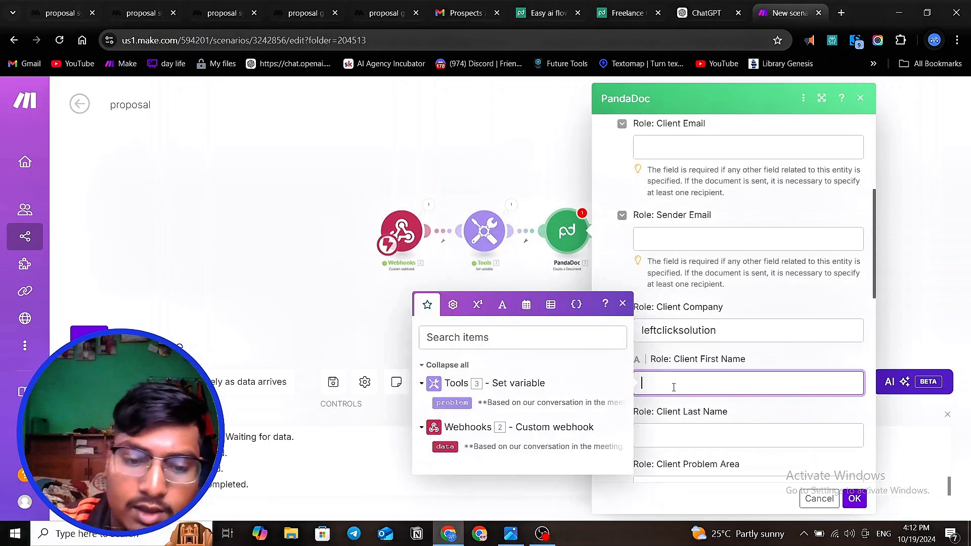
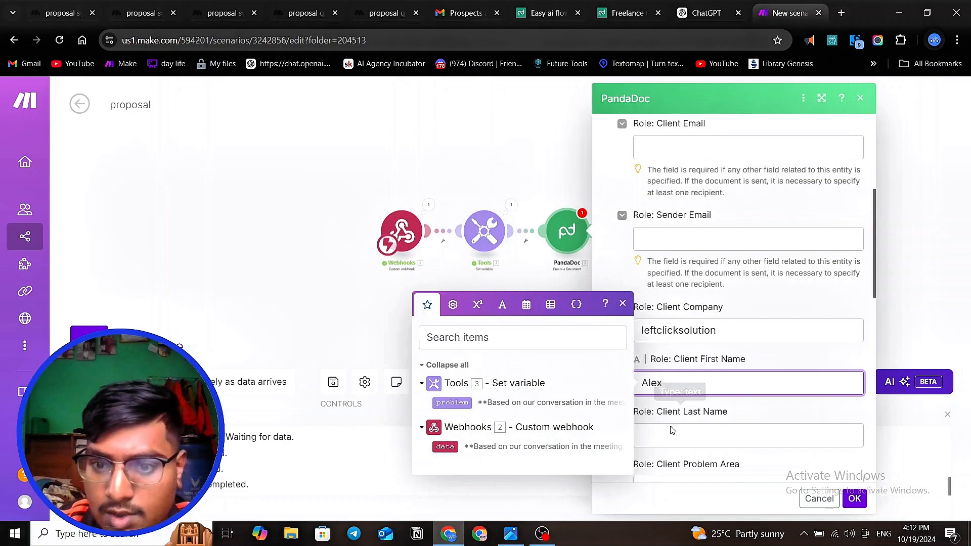
left_click(658, 439)
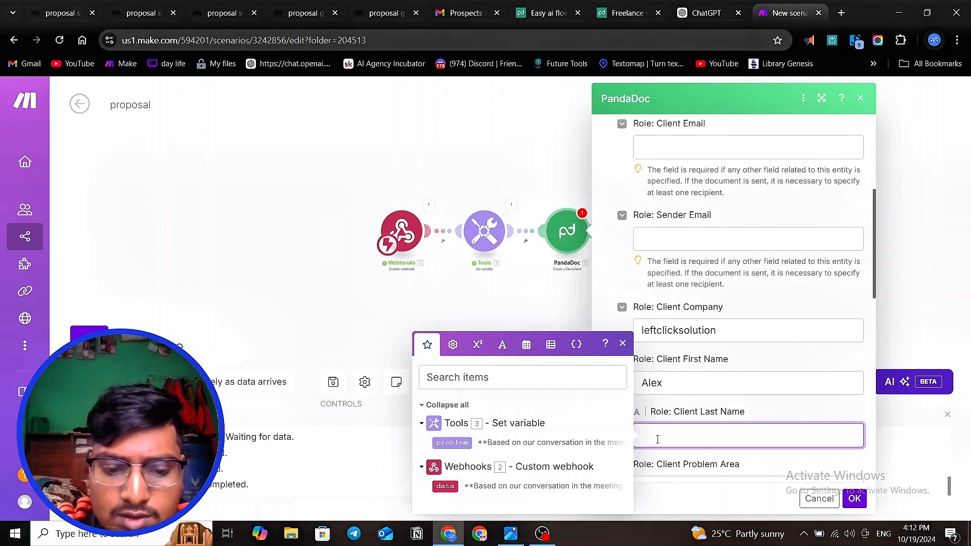
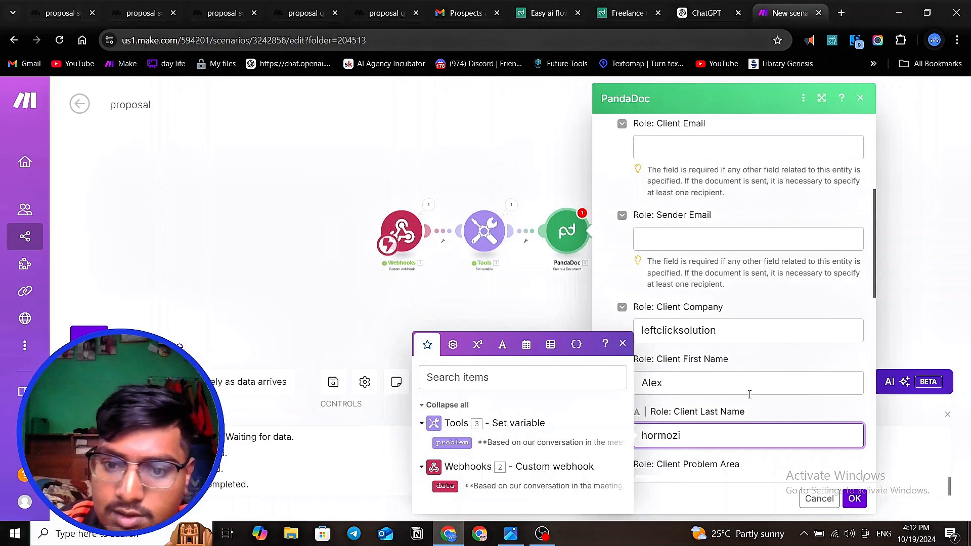
scroll(749, 394, "down", 2)
key("Tab")
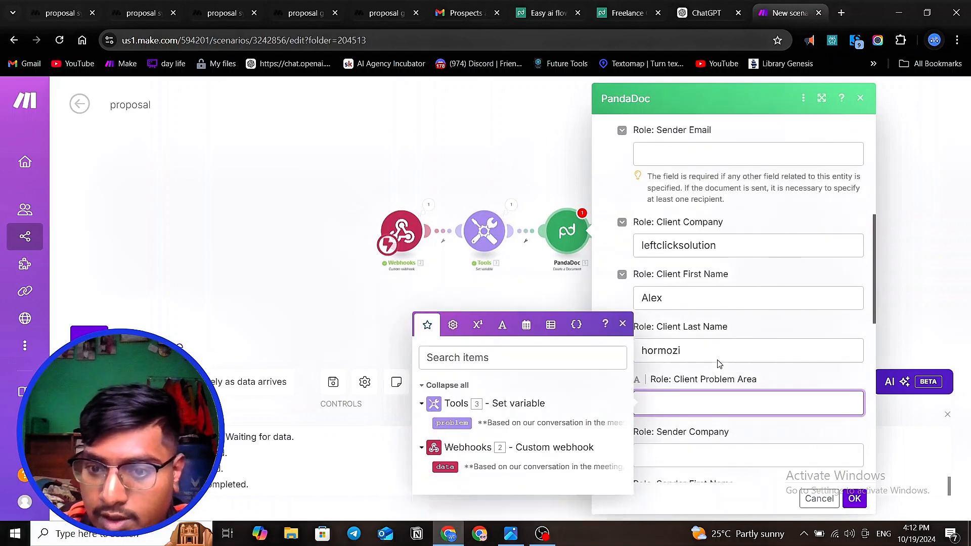
- Map the problem variable from the Tools module to the Client Problem Area token and set Sender Company to "EasyaiFlow"
scroll(720, 364, "down", 2)
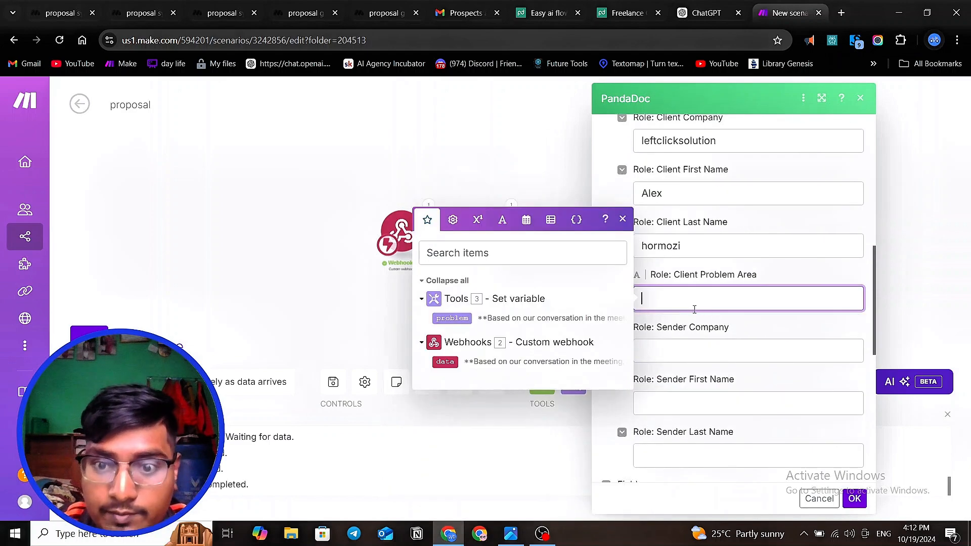
left_click(458, 317)
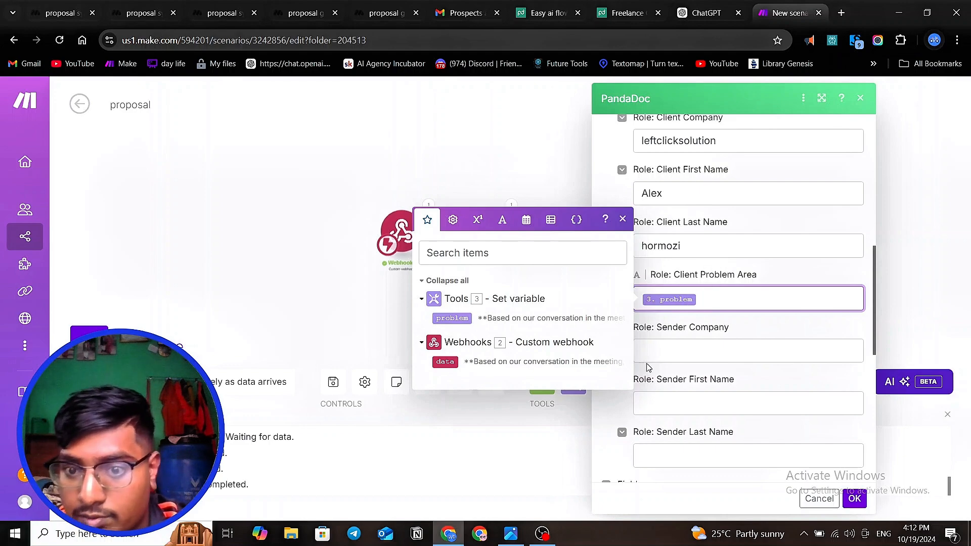
left_click(673, 356)
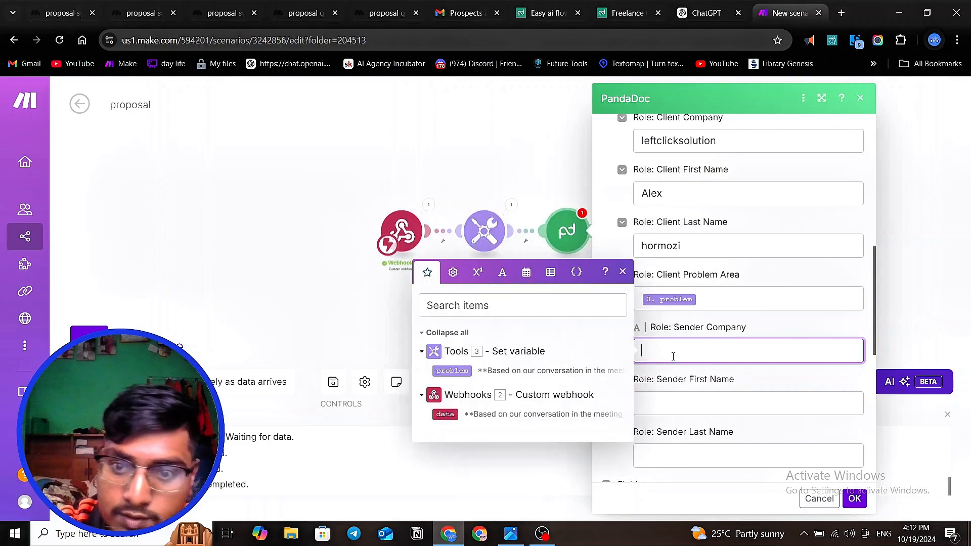
type("Eas")
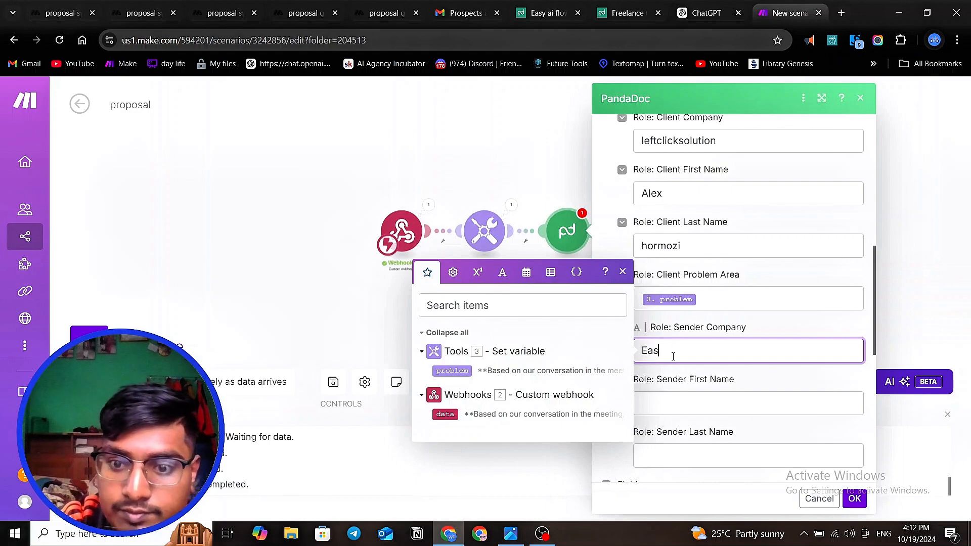
type("y a")
key("BackSpace")
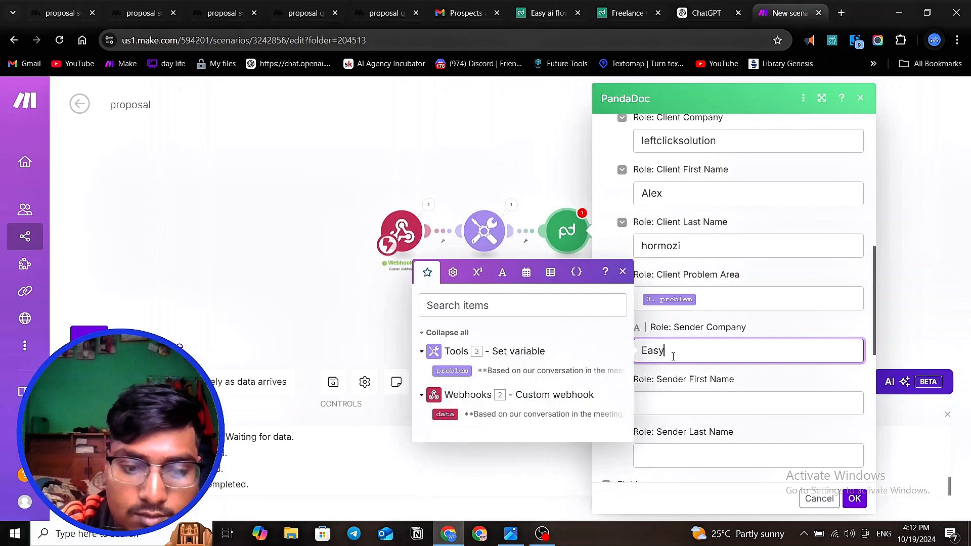
type("aiF")
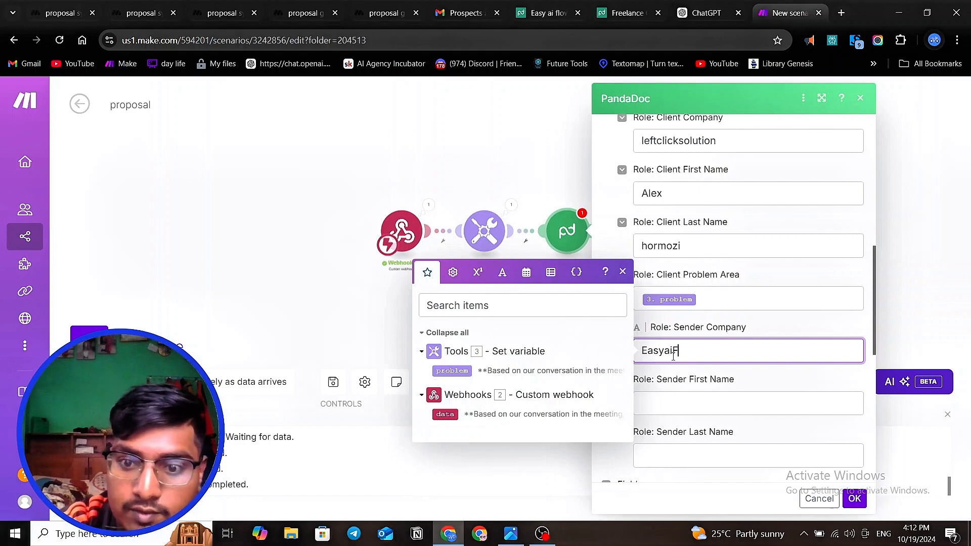
type("low")
- Fill in the sender's first name and last name tokens, leaving the signature date empty
left_click(678, 404)
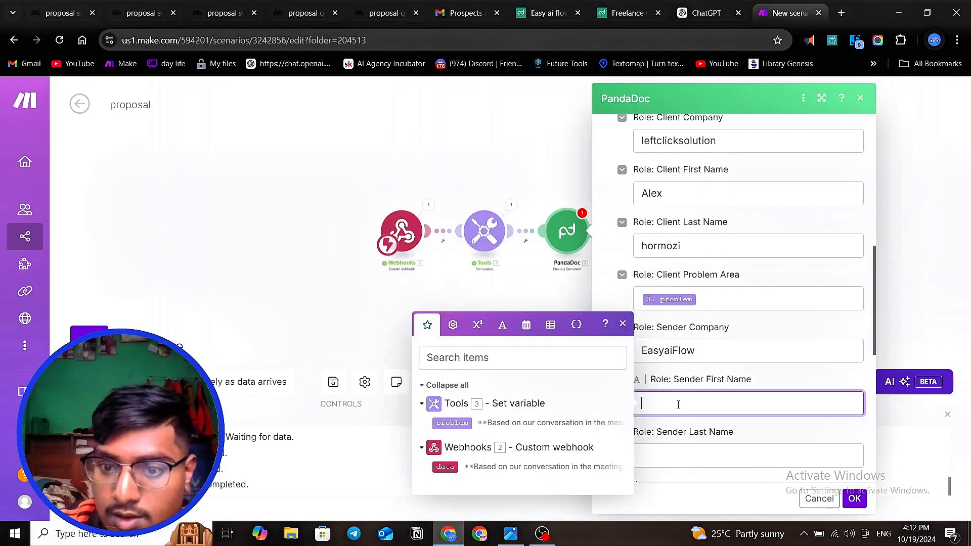
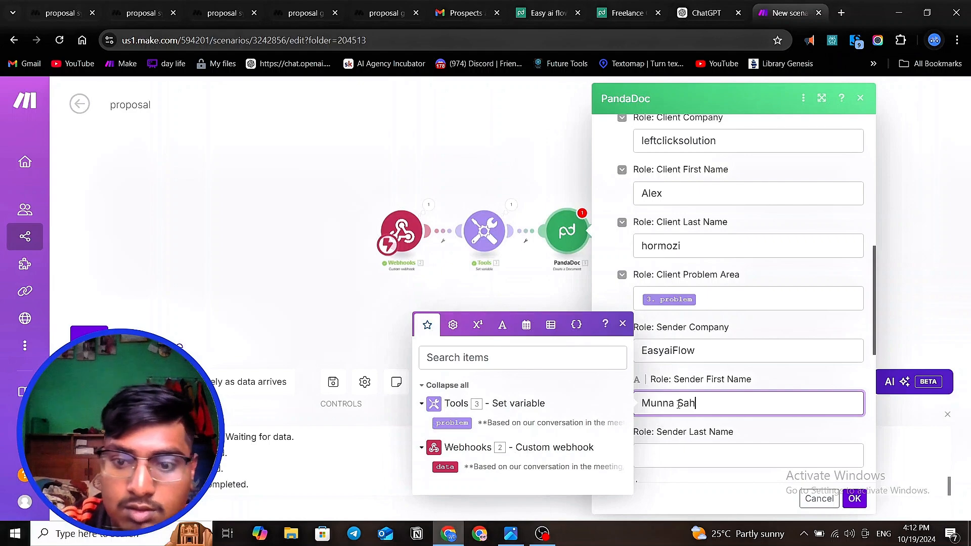
scroll(726, 401, "down", 3)
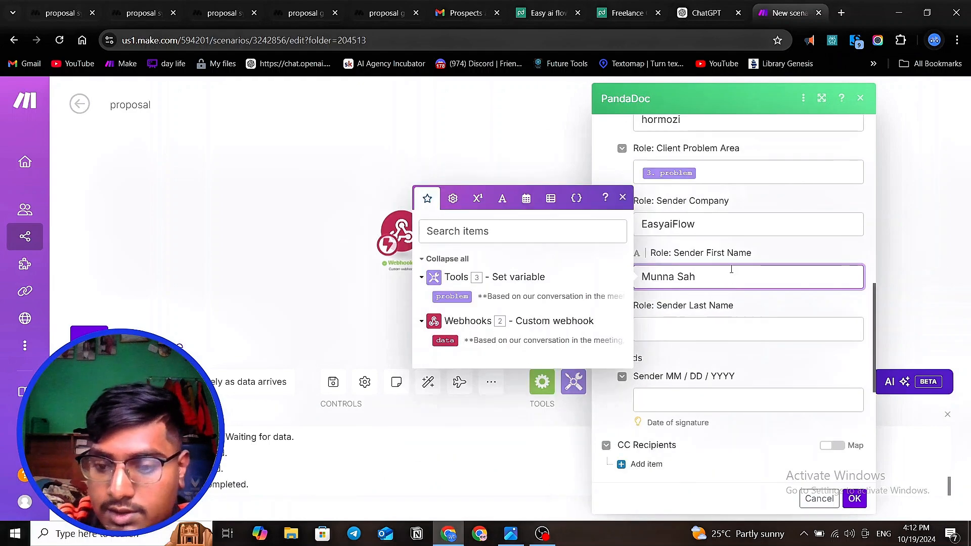
key("BackSpace")
key("BackSpace")
key("BackSpace")
key("BackSpace")
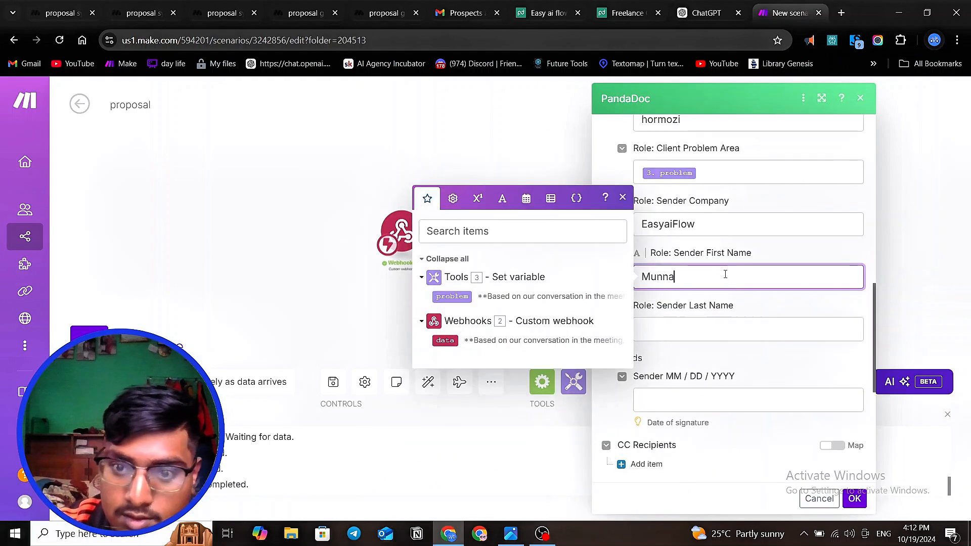
left_click(674, 328)
type("Sah")
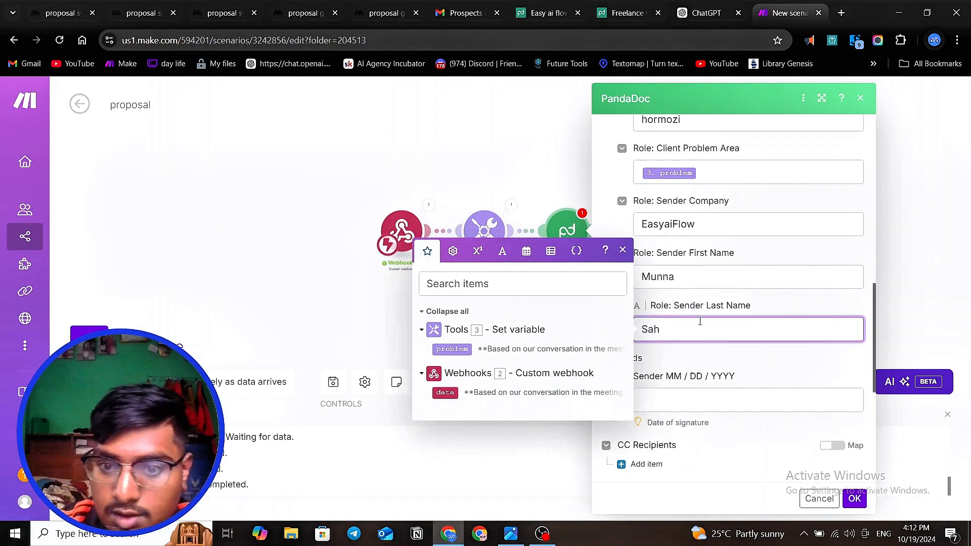
scroll(700, 321, "down", 3)
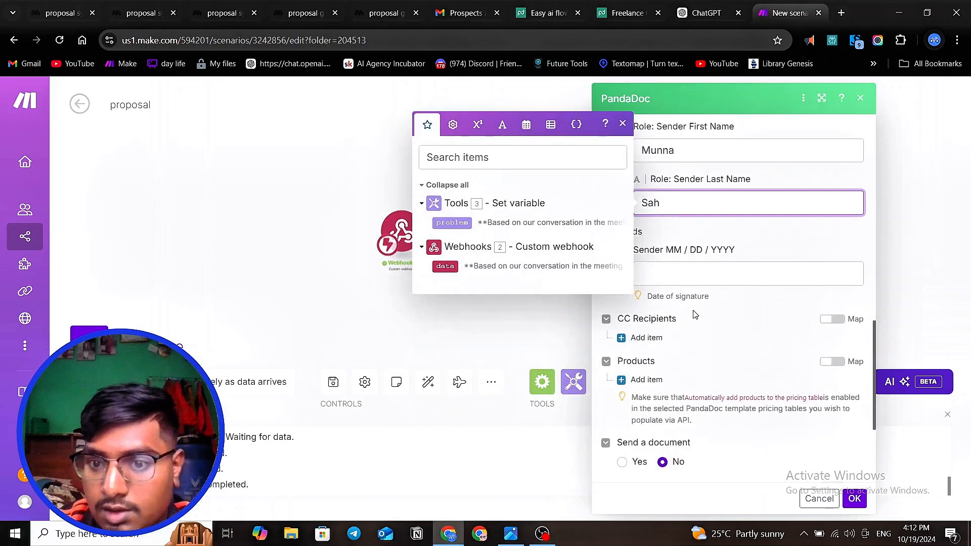
left_click(686, 278)
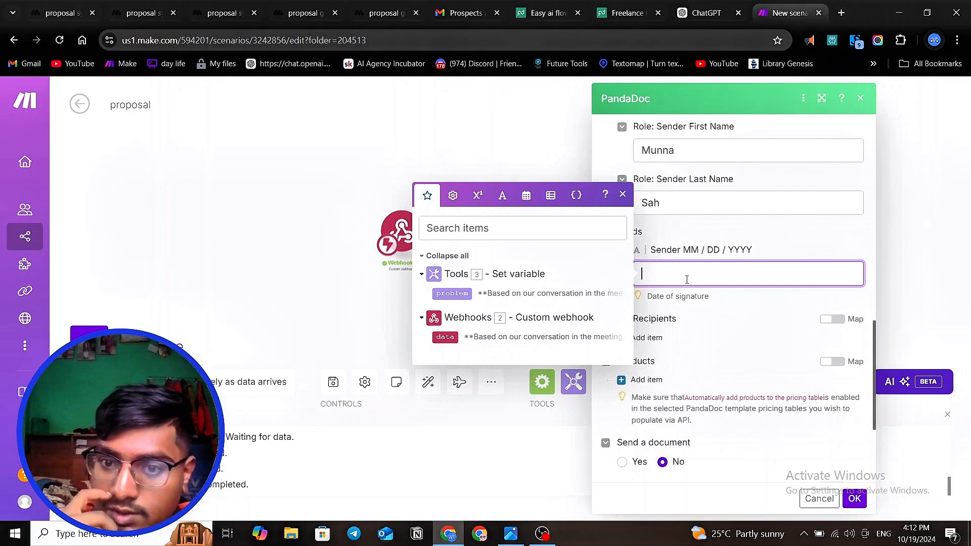
- Add a product item to the PandaDoc module using Pricing Table 1 and collapse its options
left_click(715, 359)
scroll(785, 260, "down", 3)
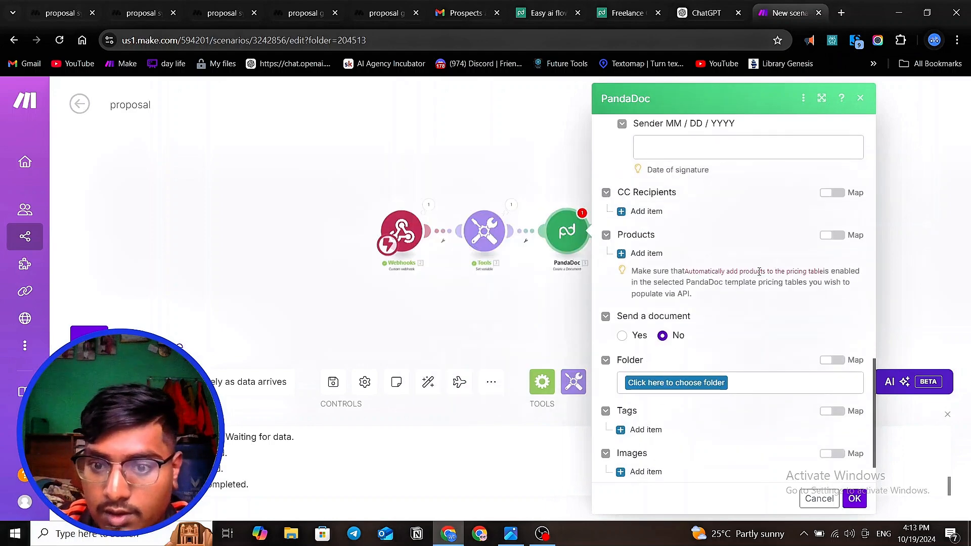
left_click(622, 254)
scroll(629, 256, "down", 3)
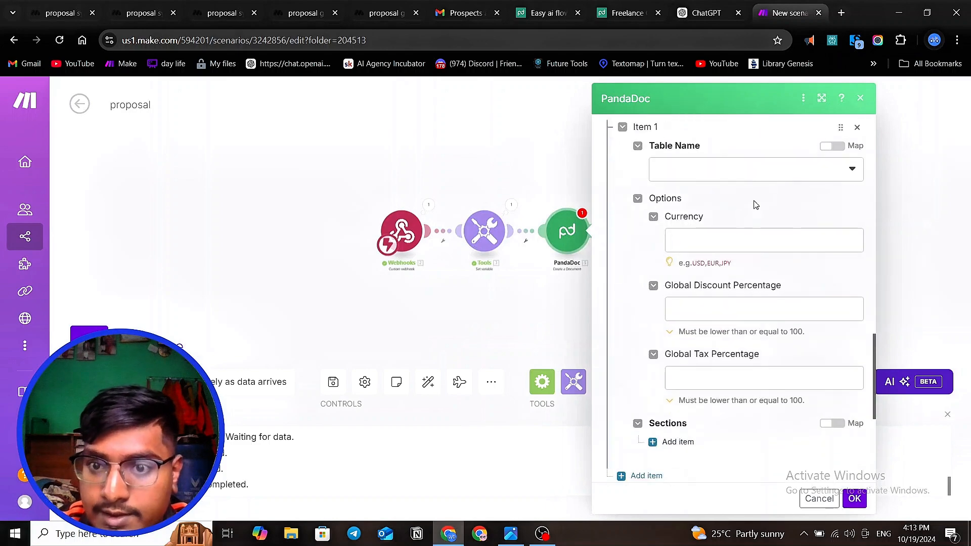
left_click(774, 172)
left_click(756, 191)
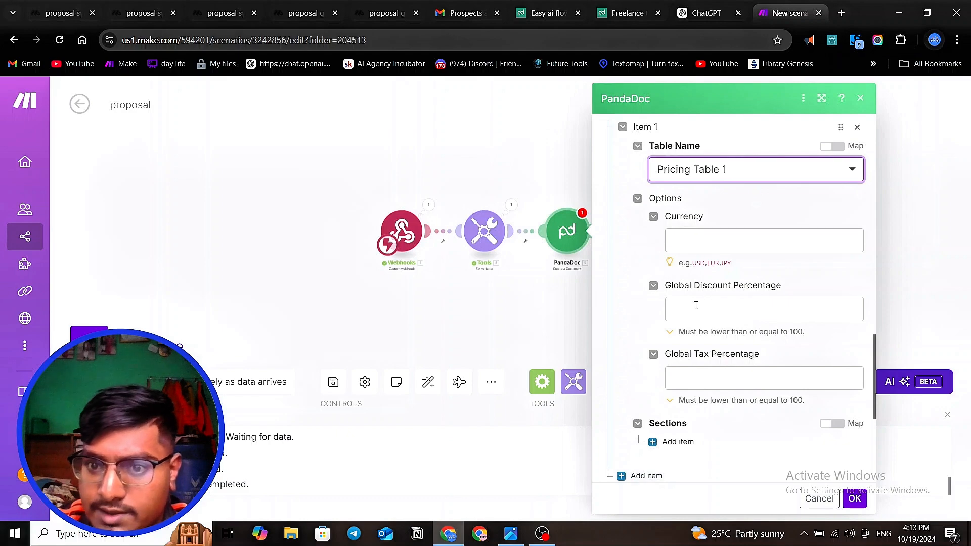
left_click(637, 198)
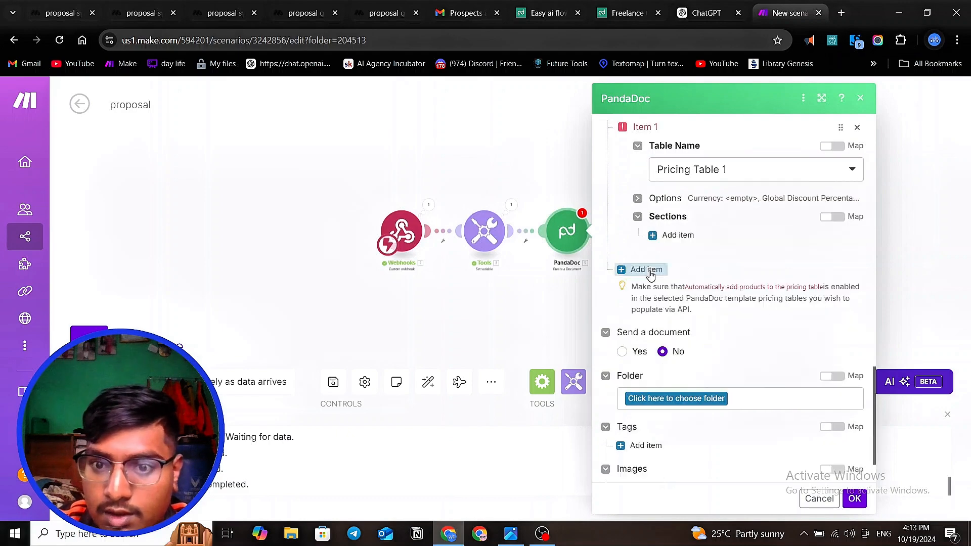
- Add a section to the Pricing Table 1 item and create one row in it
left_click(660, 235)
scroll(660, 238, "down", 4)
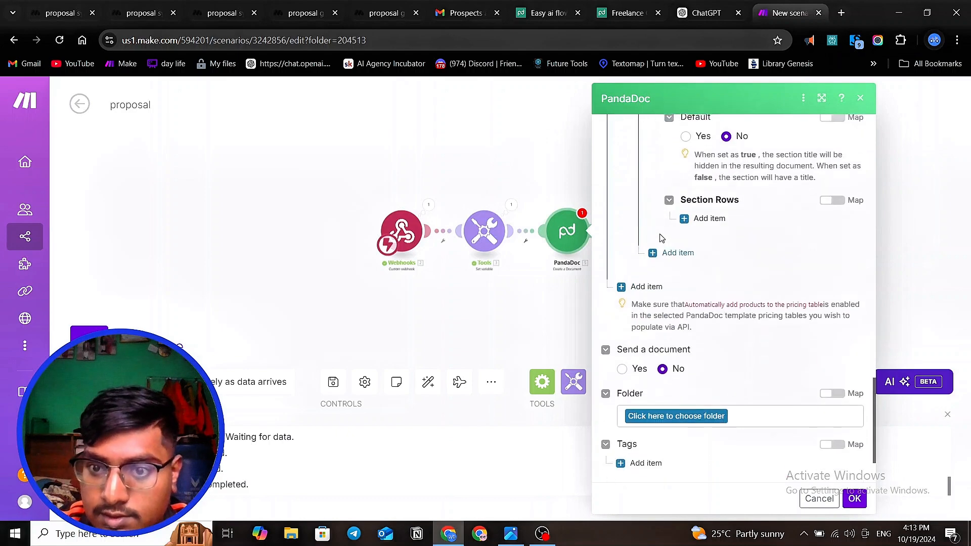
scroll(663, 240, "up", 4)
scroll(678, 258, "down", 2)
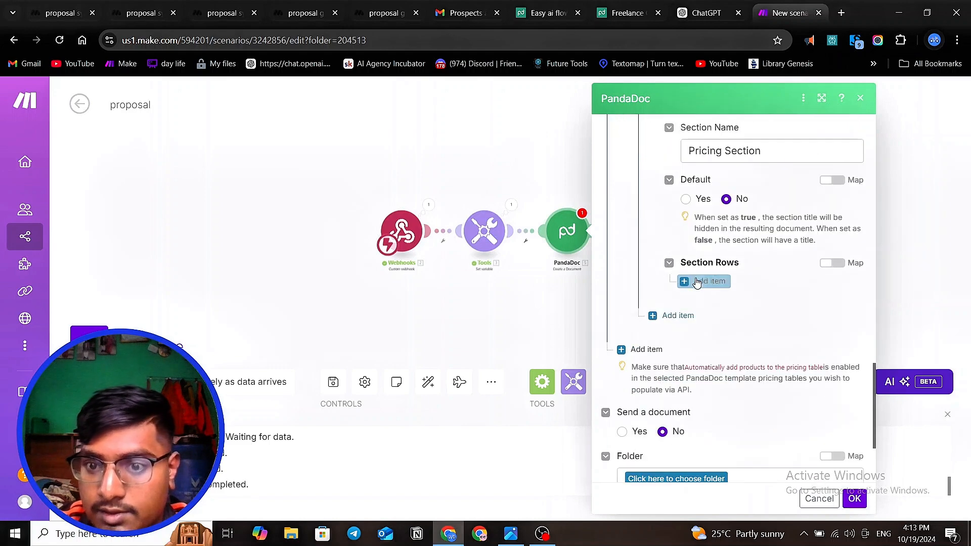
left_click(696, 280)
scroll(697, 273, "down", 3)
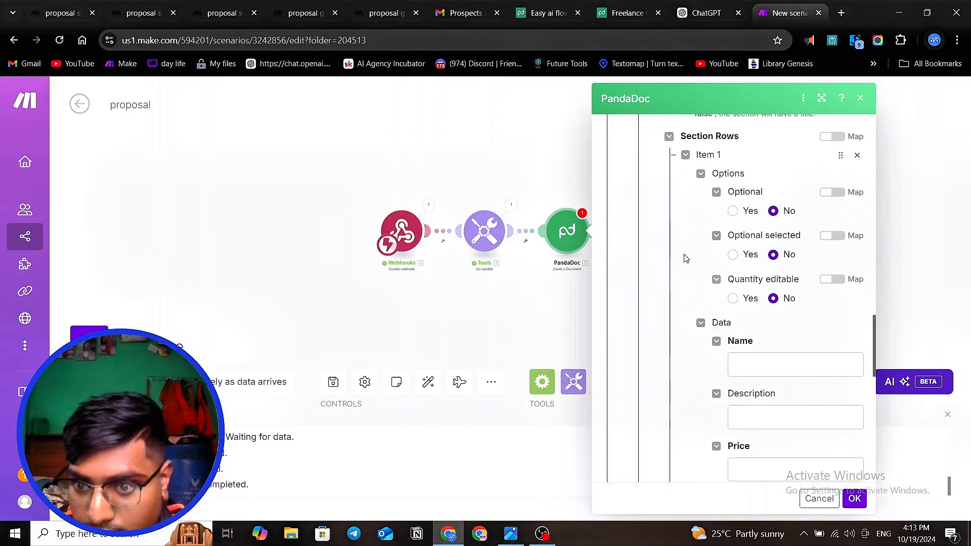
- Set the new section row's name to "Lead generation"
scroll(679, 253, "down", 3)
left_click(753, 239)
left_click(757, 290)
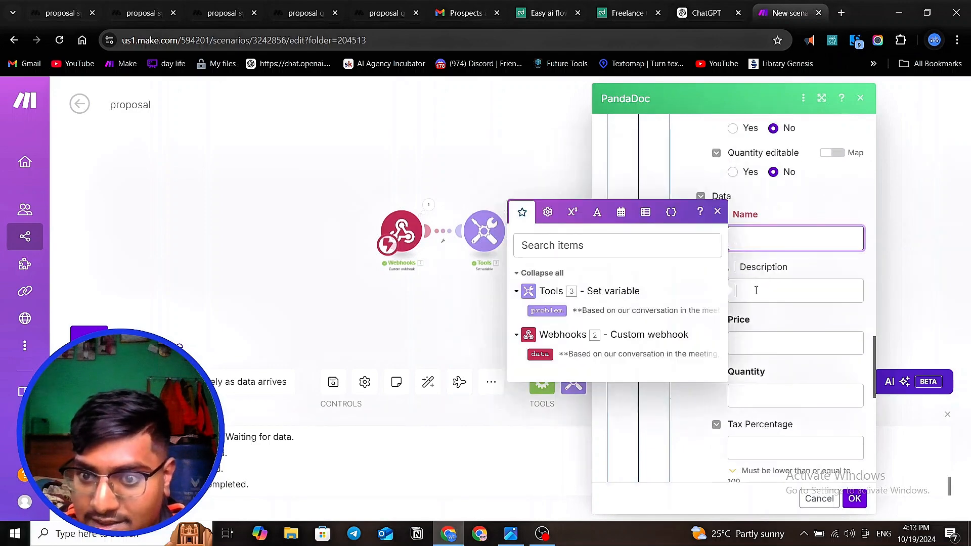
left_click(755, 343)
left_click(757, 396)
left_click(762, 213)
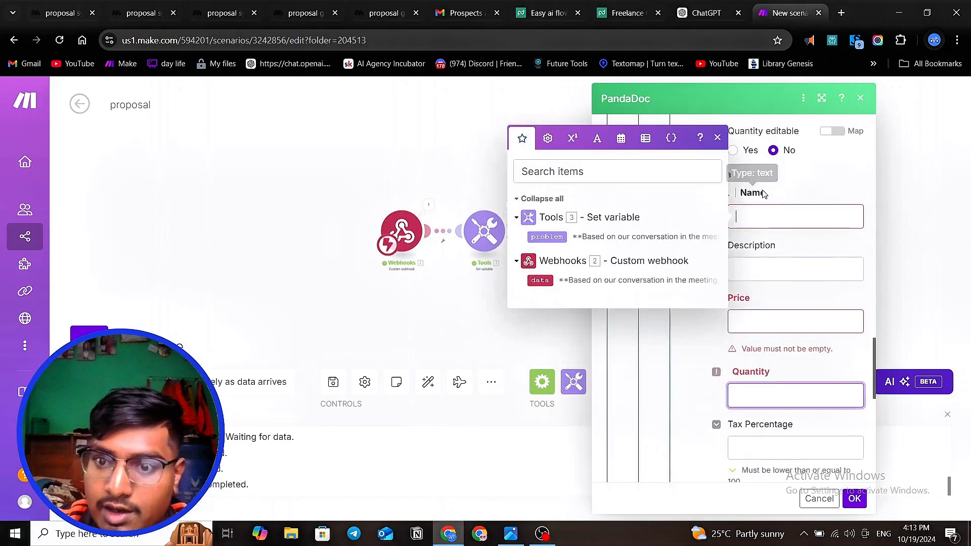
type("L")
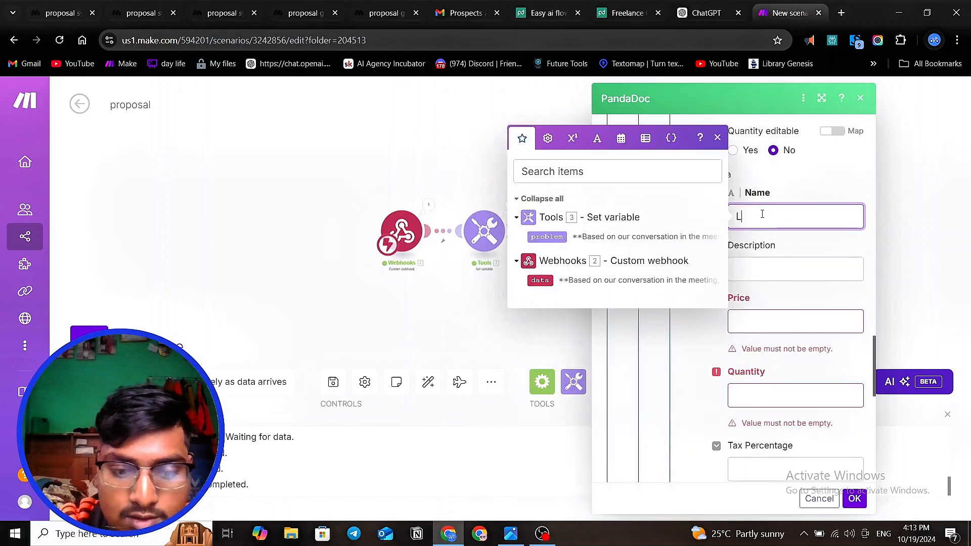
type("Ed")
key("BackSpace")
key("BackSpace")
type("ea")
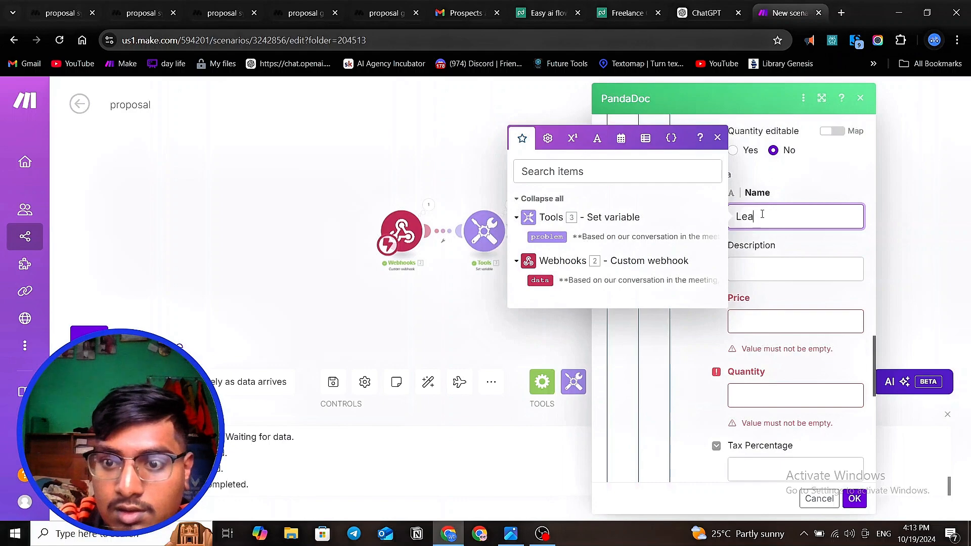
type("d genr")
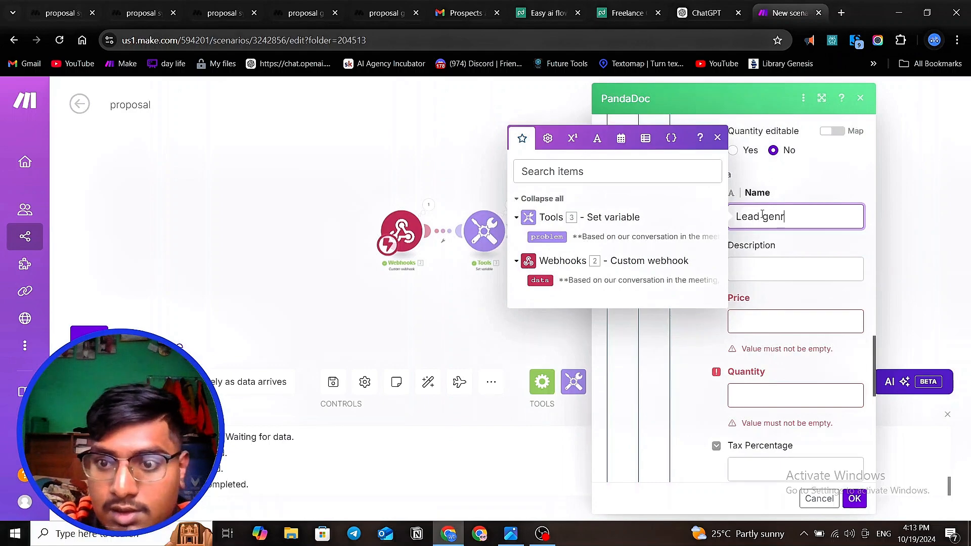
type("ratio")
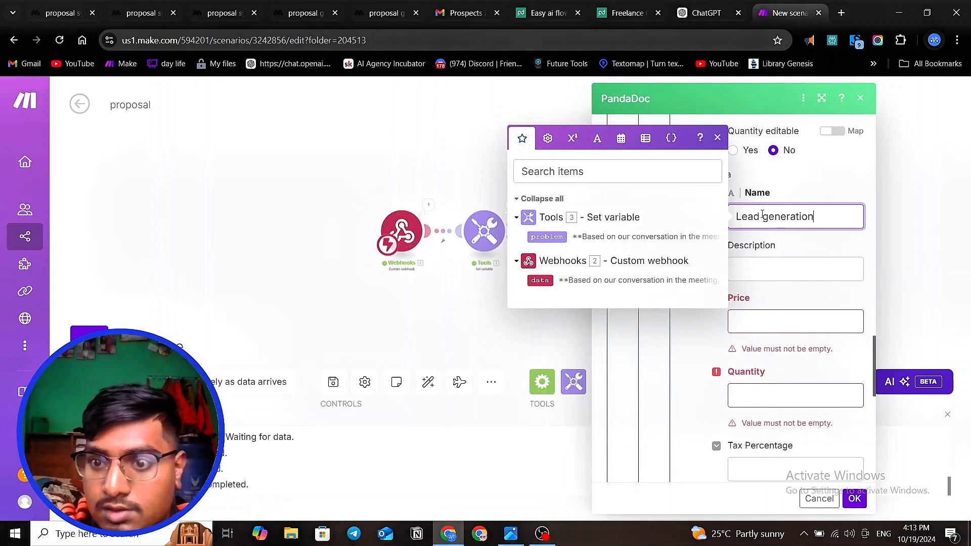
type("n")
- Set the Lead generation row's description to "2x your outreach"
left_click(761, 271)
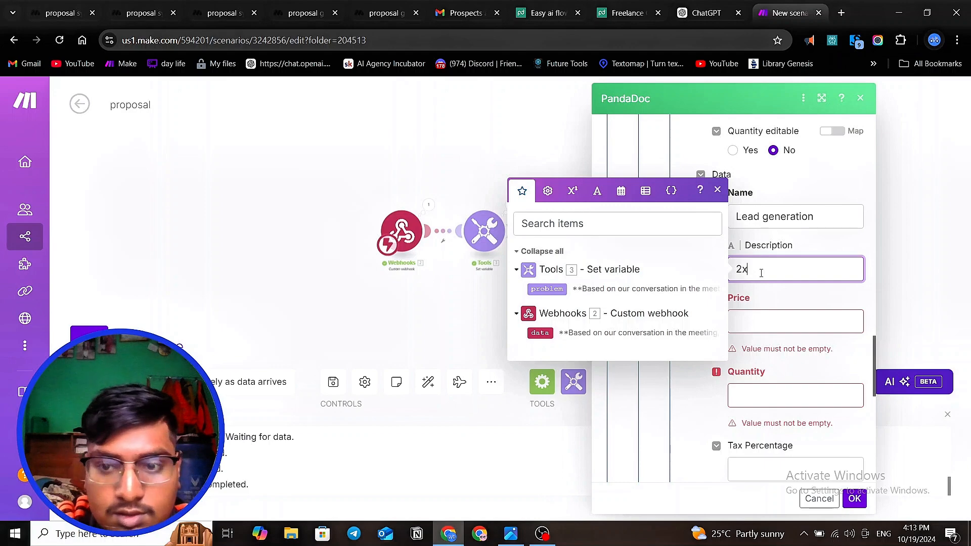
type("2x you")
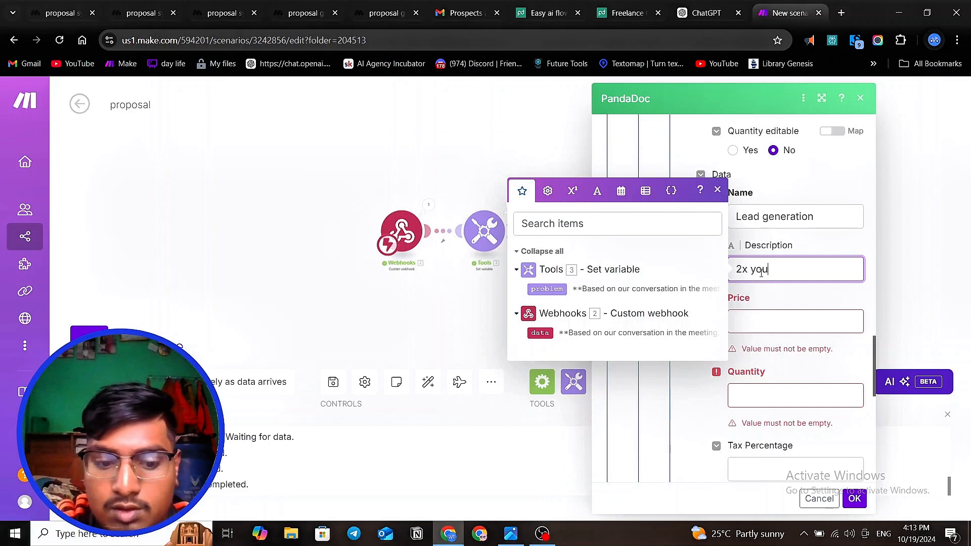
type("r out")
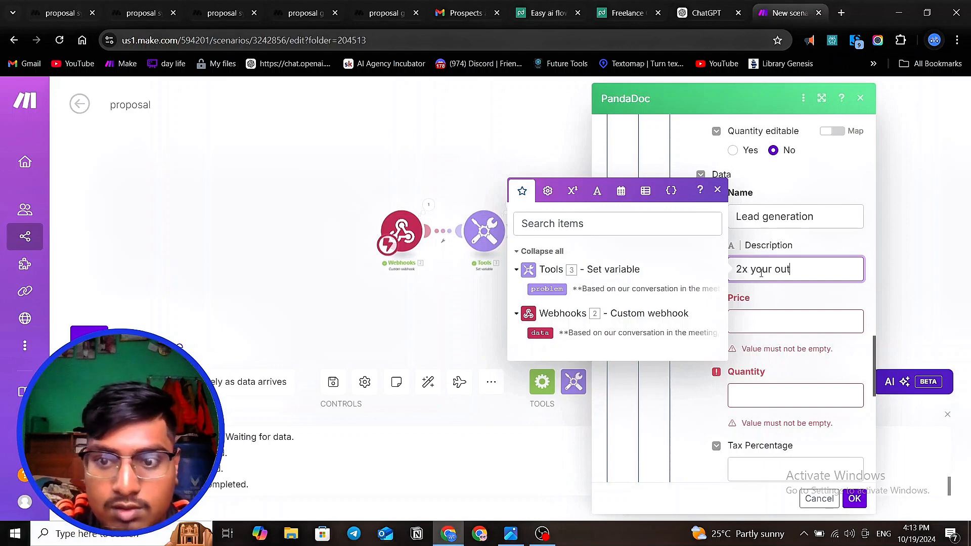
type("reach")
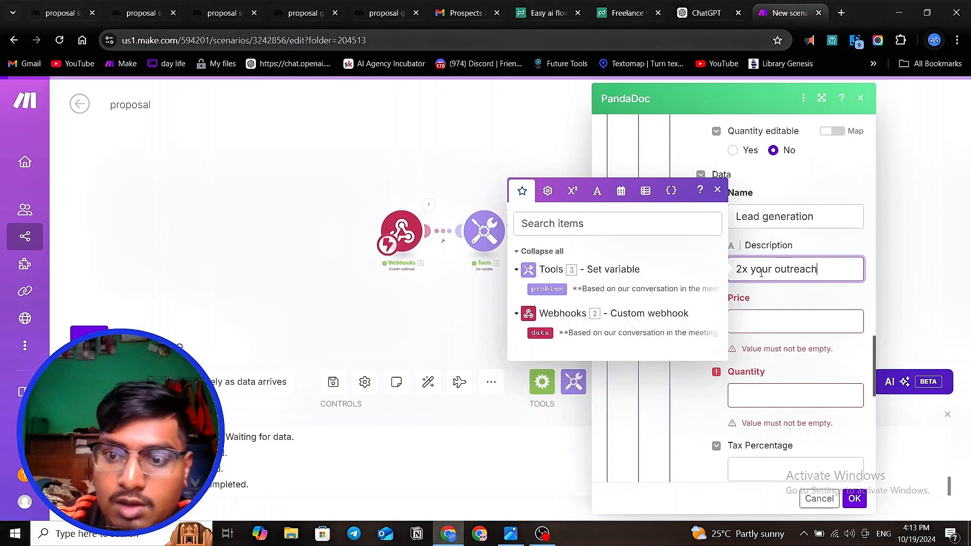
- Set the Lead generation row's price to 5000 and its quantity to 1
left_click(778, 329)
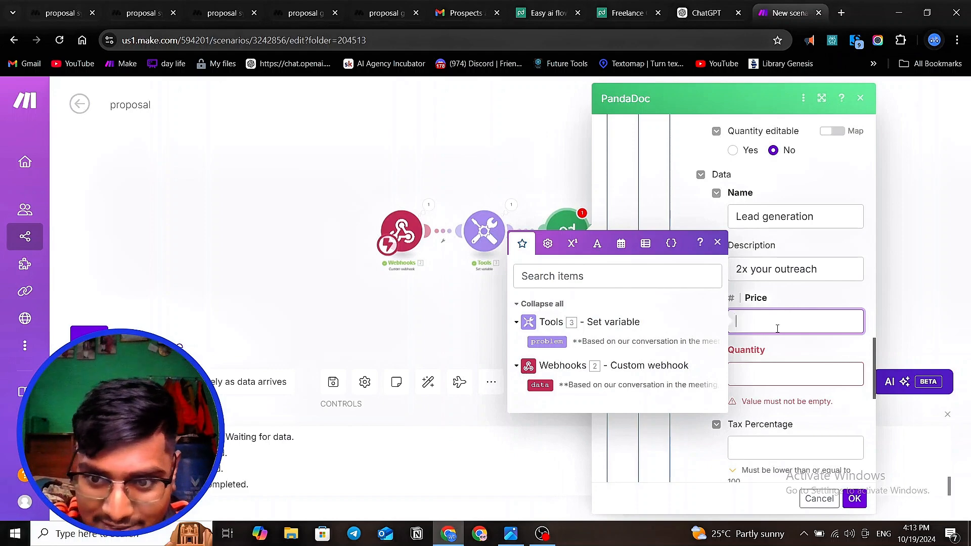
type("5000")
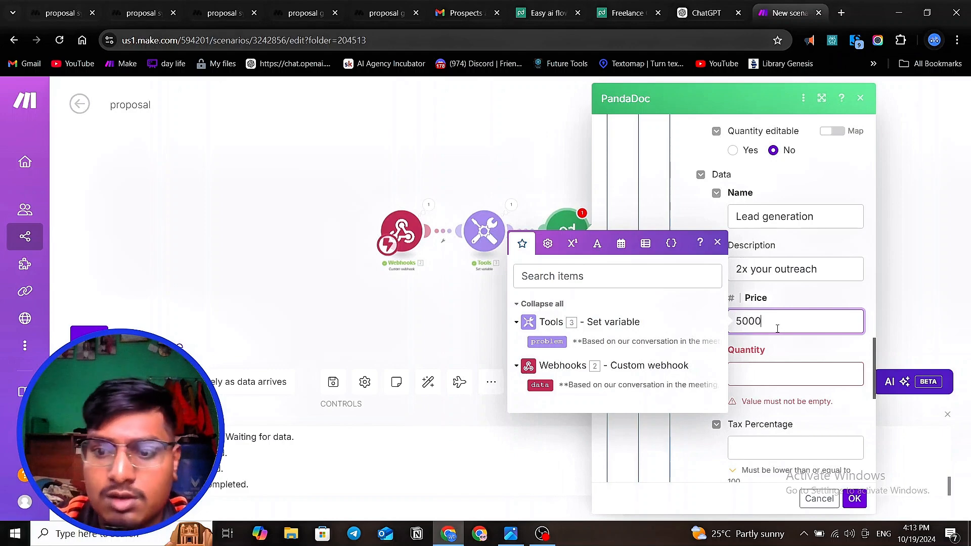
left_click(796, 347)
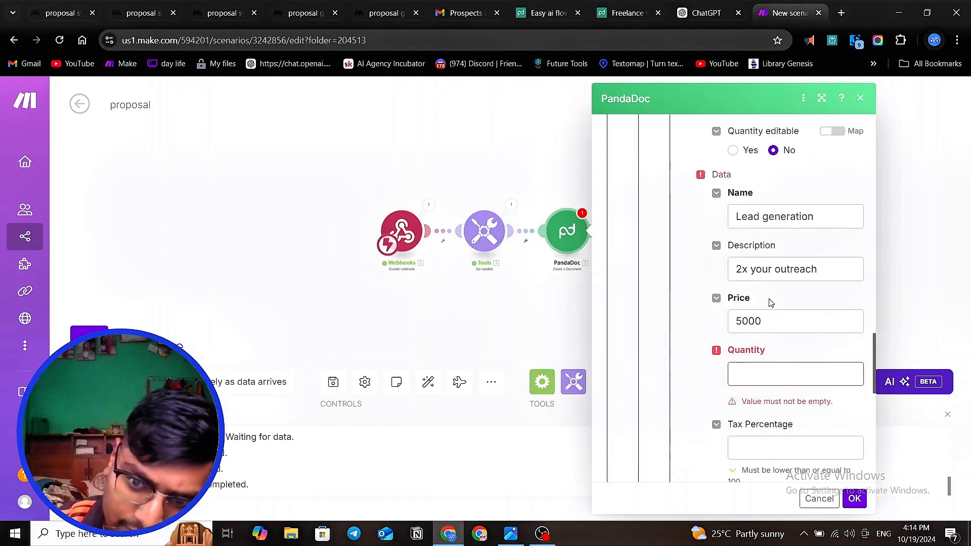
scroll(771, 303, "down", 3)
left_click(770, 253)
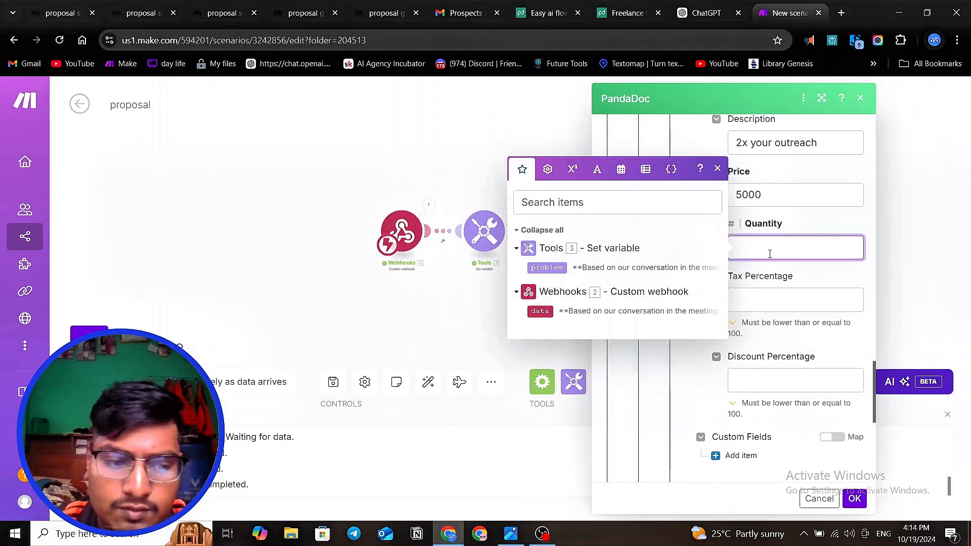
type("1")
left_click(830, 290)
scroll(797, 351, "down", 1)
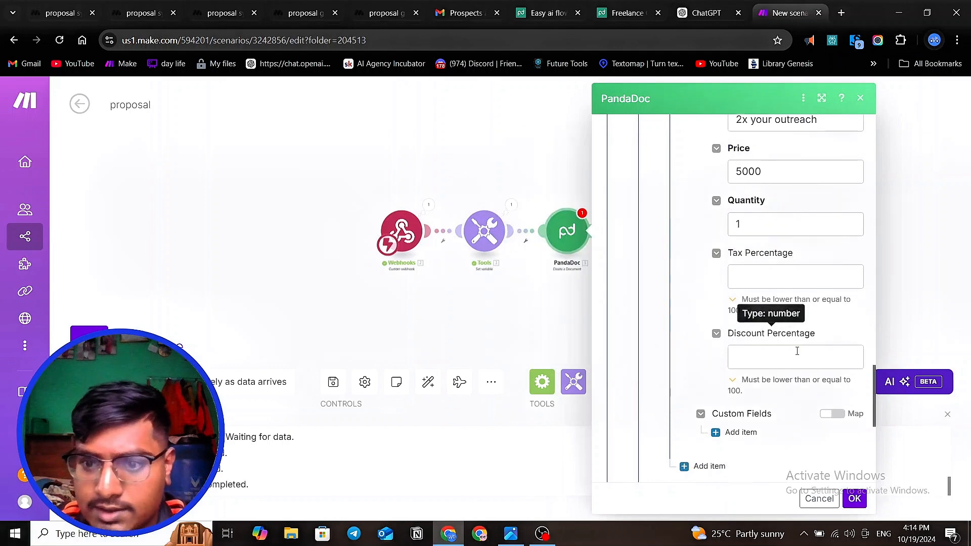
scroll(797, 351, "down", 1)
- Check the price cell of the pricing table in PandaDoc's Freelance Contract Template document, and return to the Make scenario
left_click(758, 324)
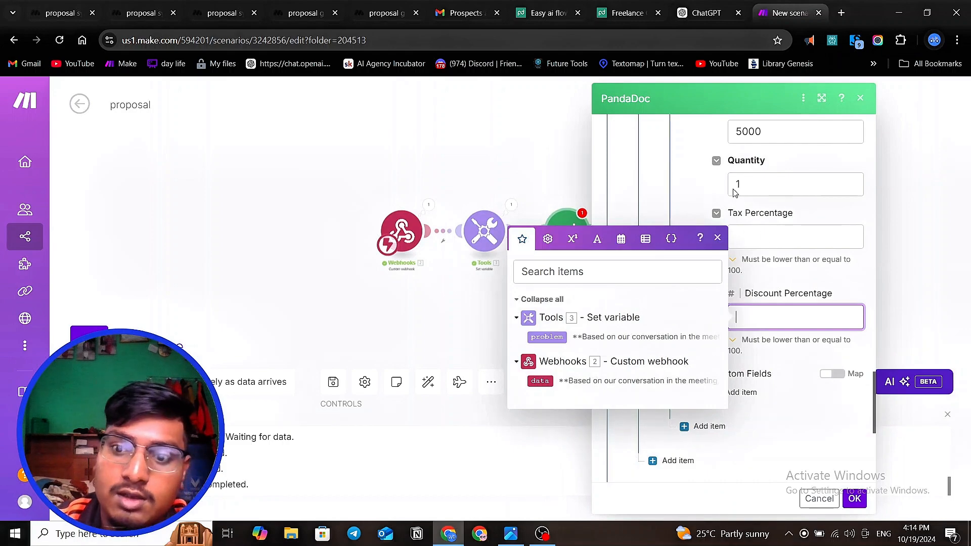
left_click(629, 13)
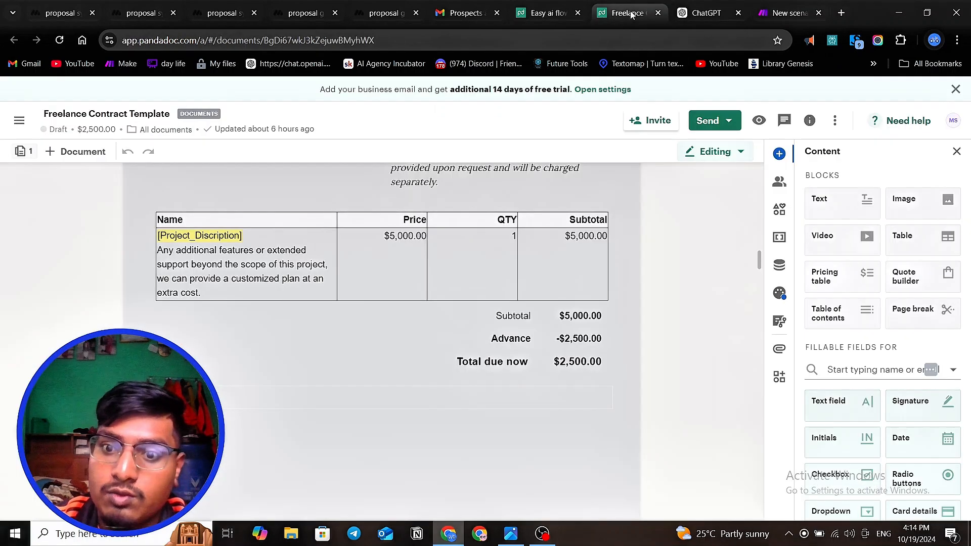
left_click(405, 242)
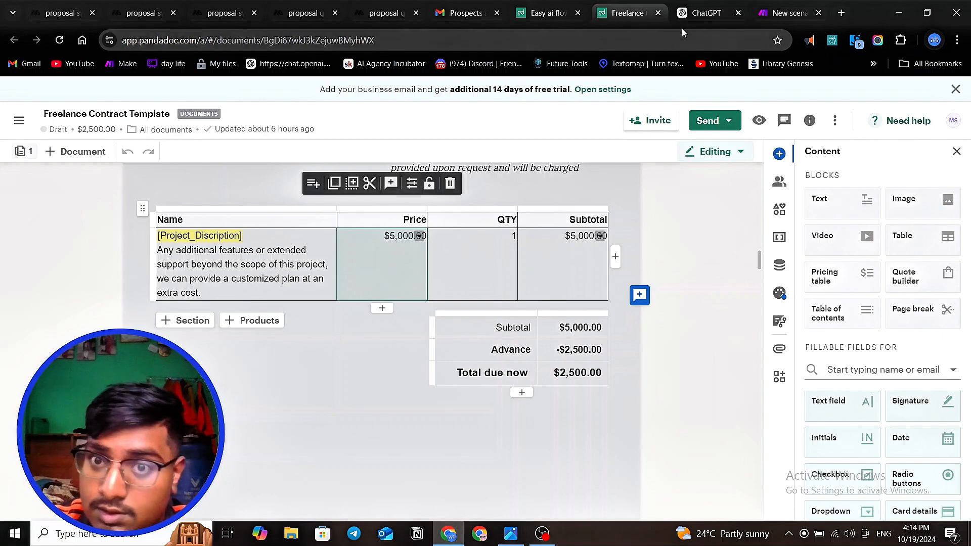
left_click(546, 20)
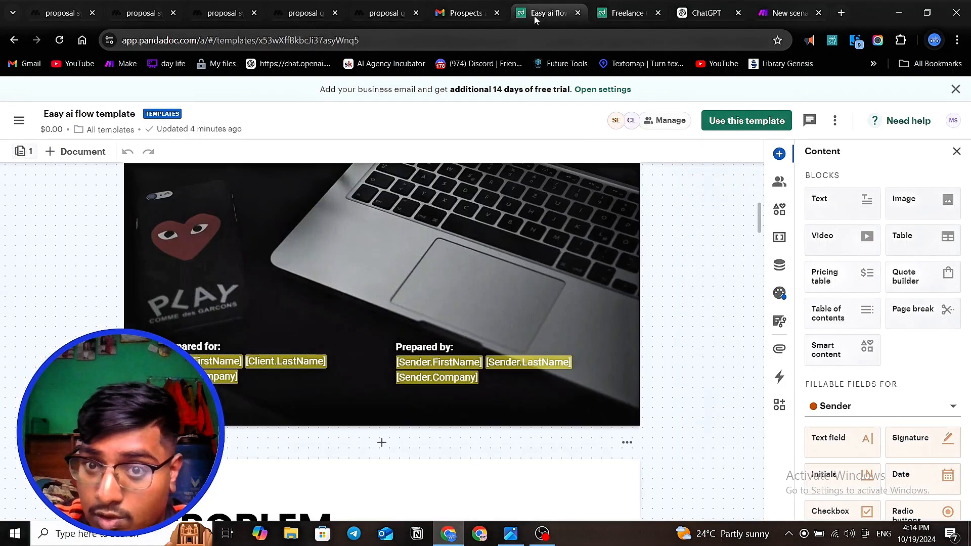
left_click(620, 11)
left_click(789, 13)
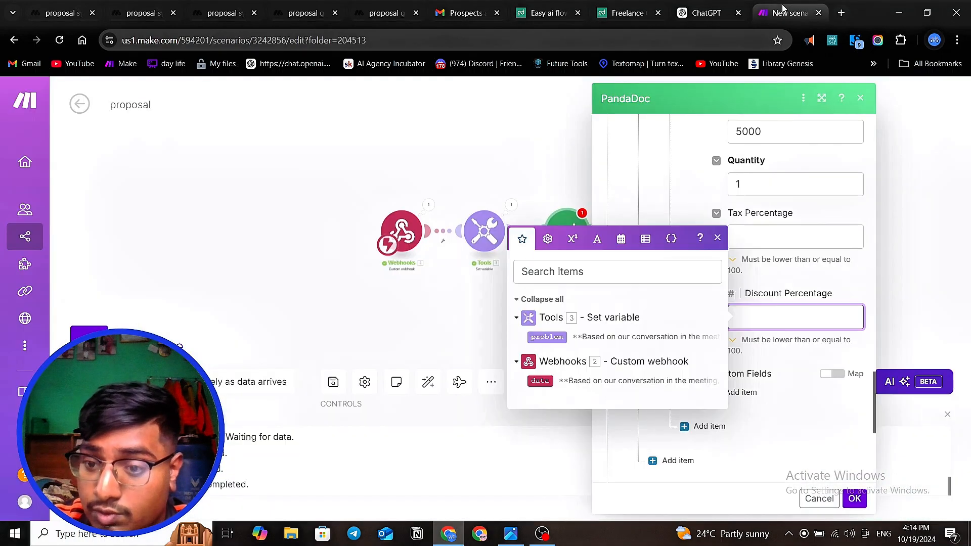
- Review the PandaDoc module's tokens, product section and remaining document settings
scroll(778, 304, "down", 2)
scroll(777, 304, "up", 2)
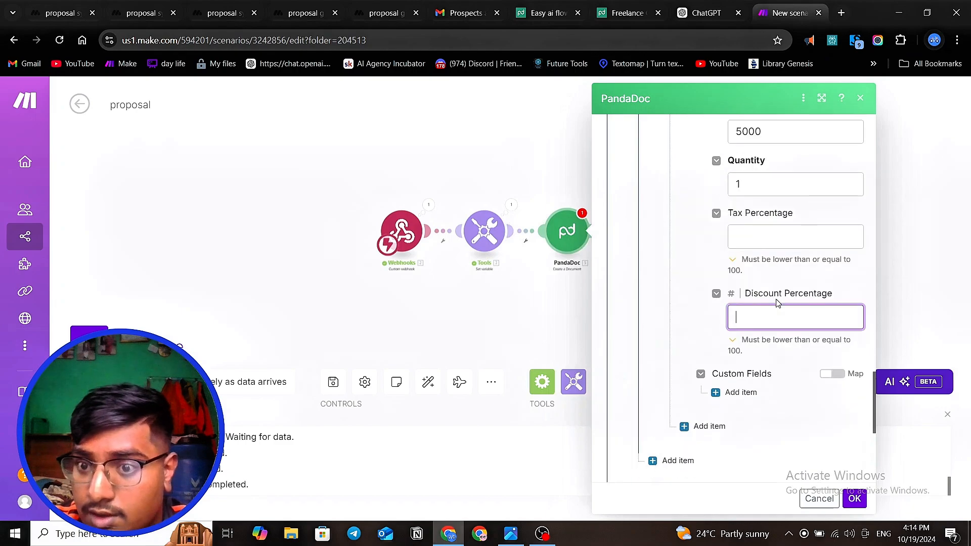
scroll(778, 303, "down", 5)
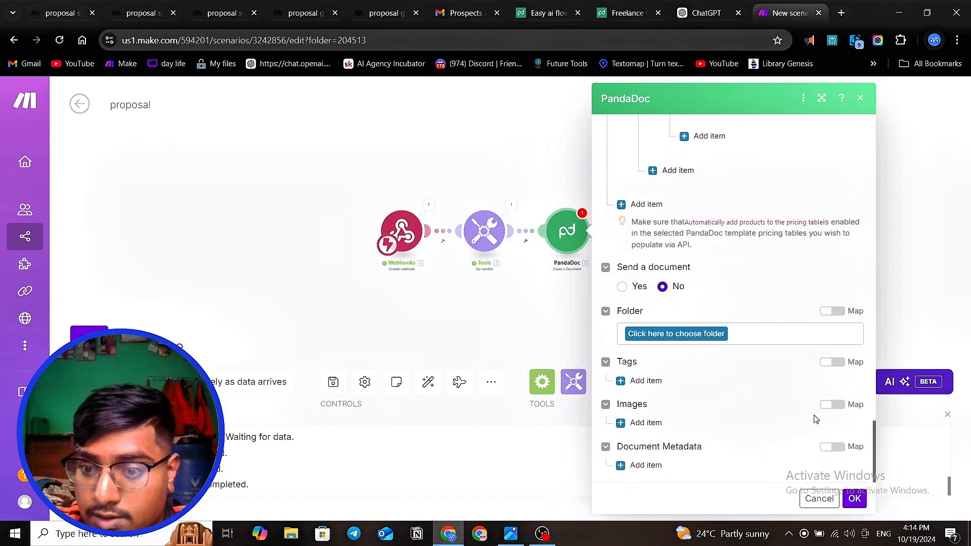
scroll(815, 418, "up", 10)
scroll(817, 420, "up", 12)
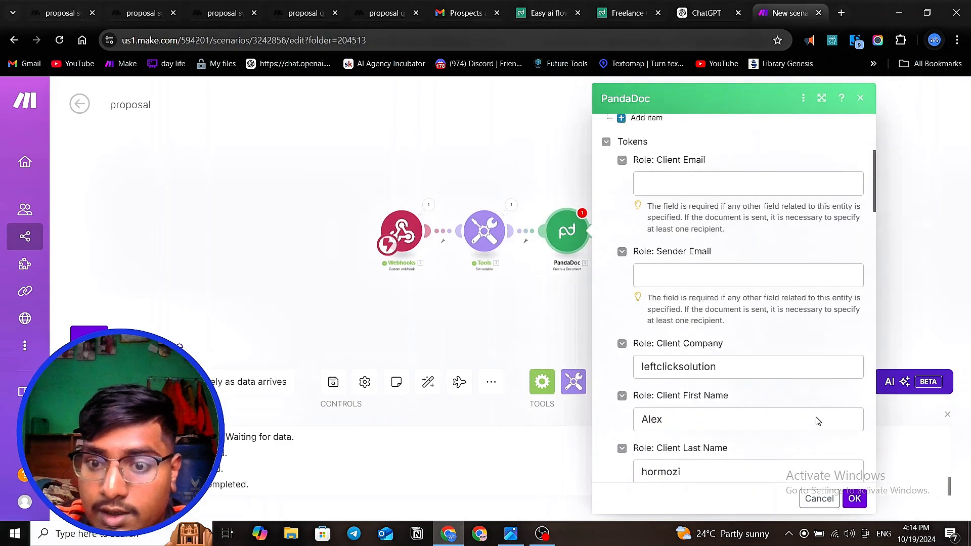
scroll(818, 422, "down", 3)
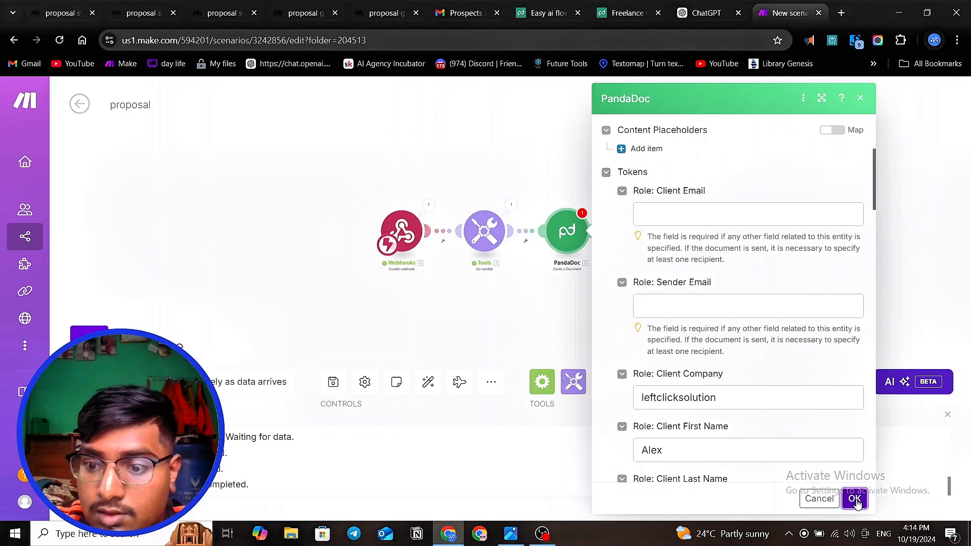
scroll(857, 502, "down", 5)
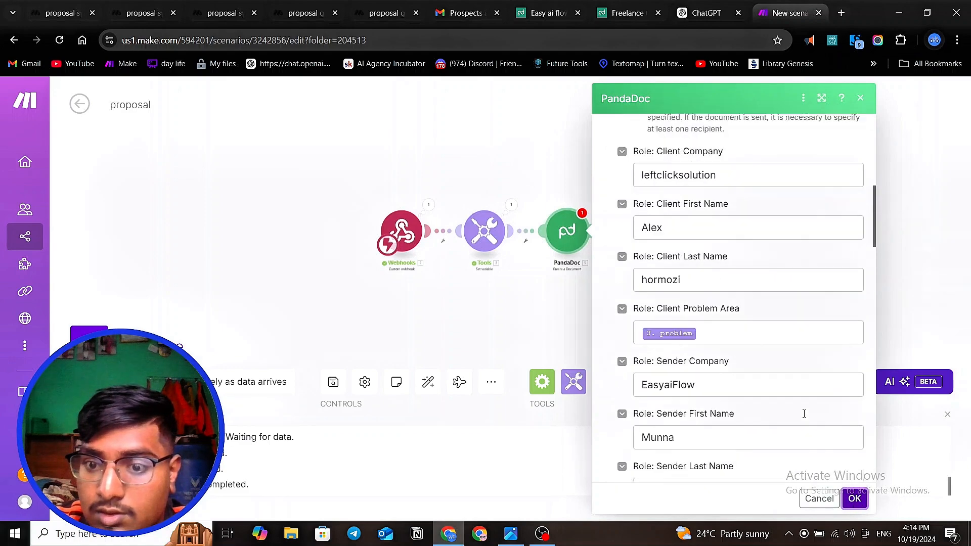
scroll(761, 367, "down", 15)
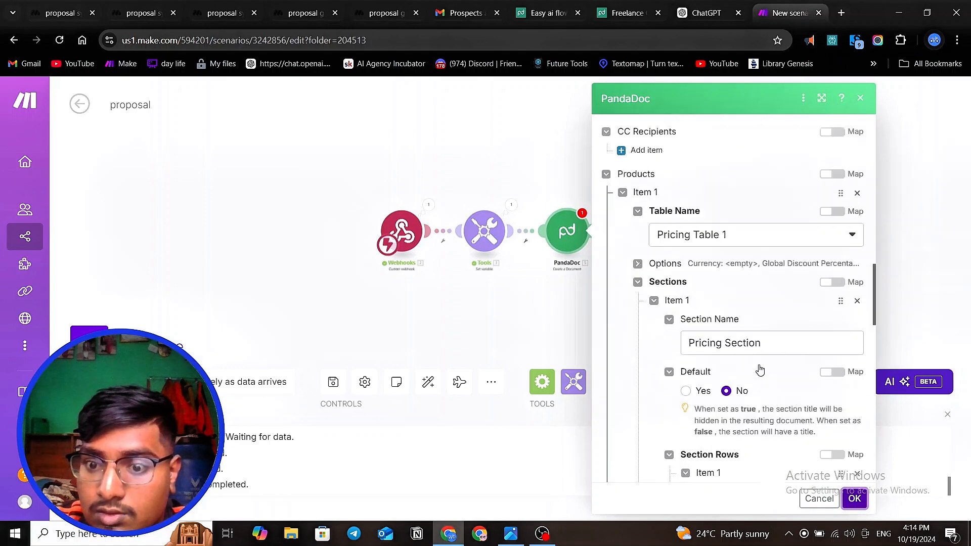
scroll(768, 383, "down", 10)
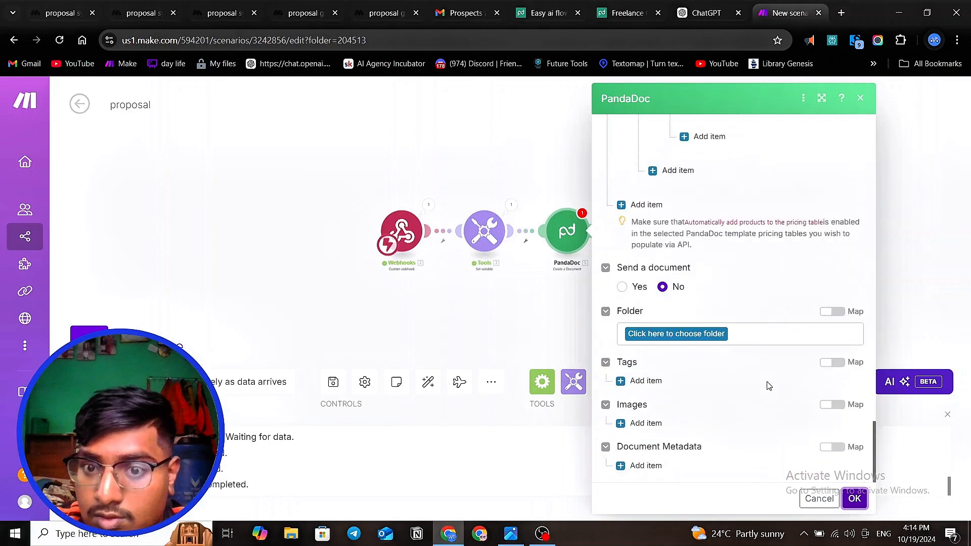
- Set the document folder to the root folder "/" and try to save the PandaDoc module
left_click(696, 334)
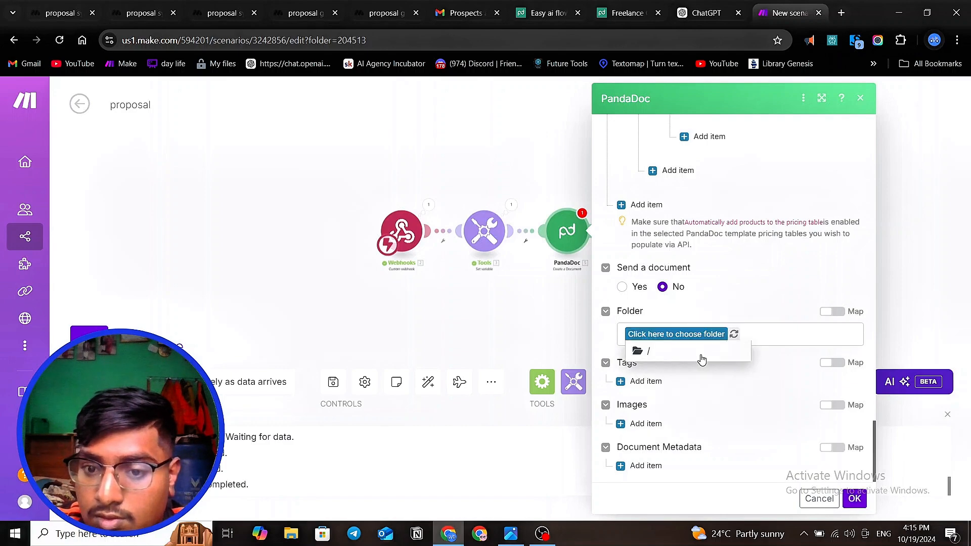
left_click(705, 357)
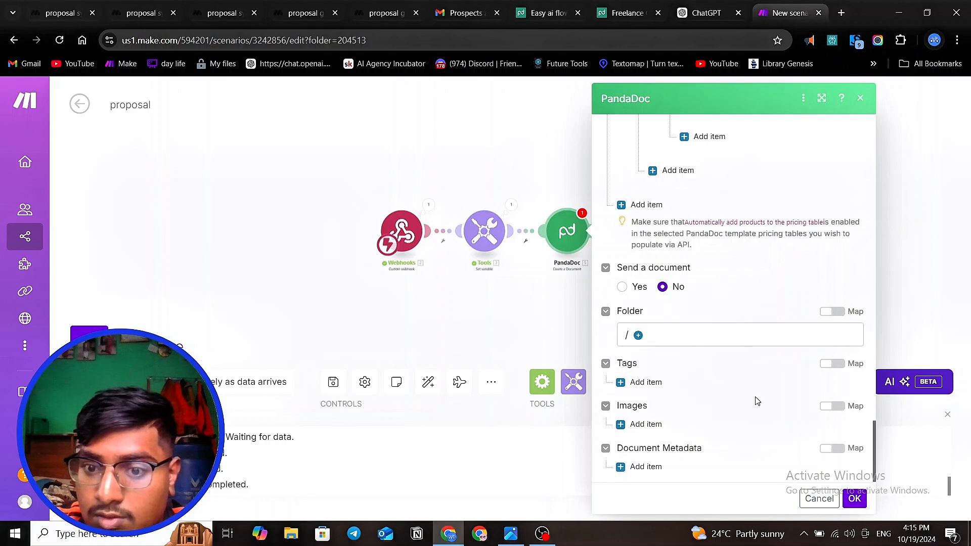
left_click(854, 500)
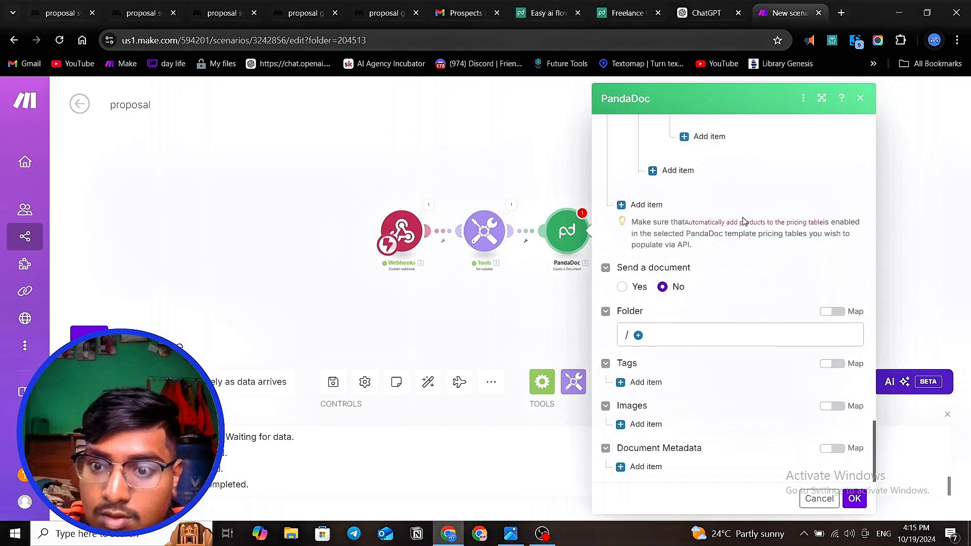
- Name the document "Easyaiproposal" and save the PandaDoc module's settings
scroll(744, 221, "up", 10)
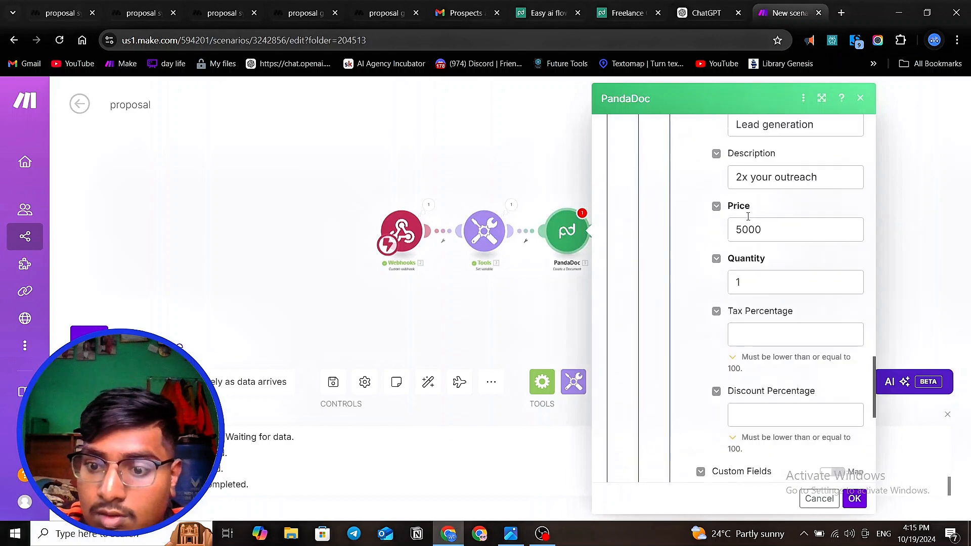
scroll(753, 228, "up", 10)
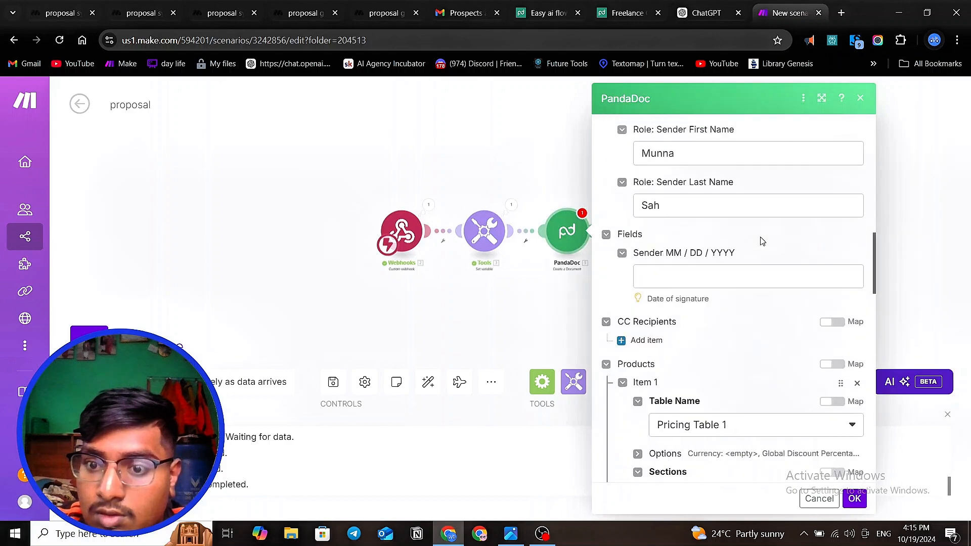
scroll(762, 241, "up", 10)
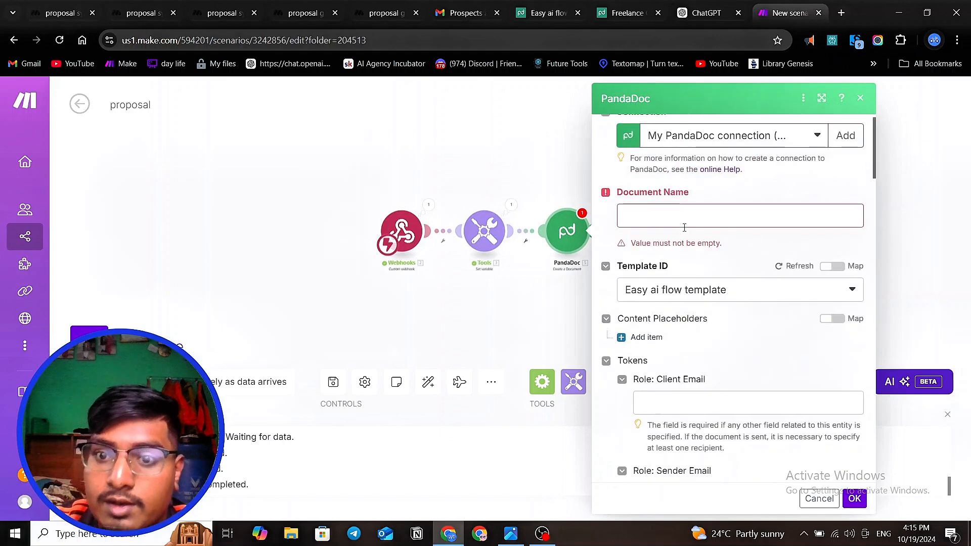
left_click(683, 225)
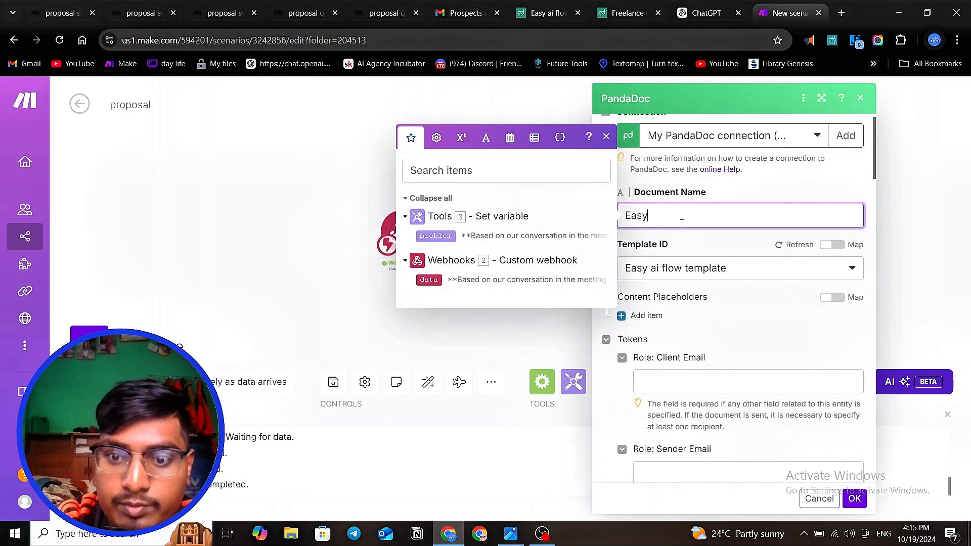
type("Easyai f")
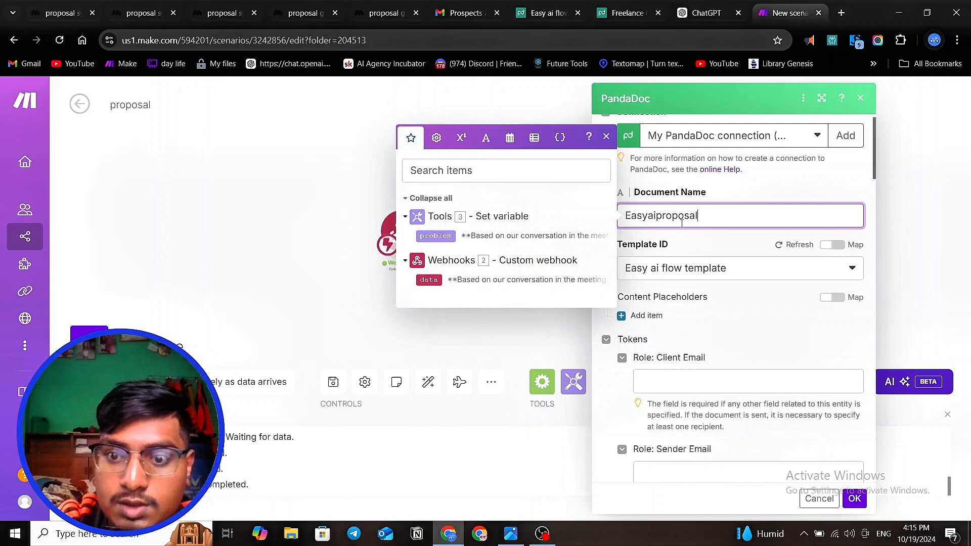
left_click(857, 496)
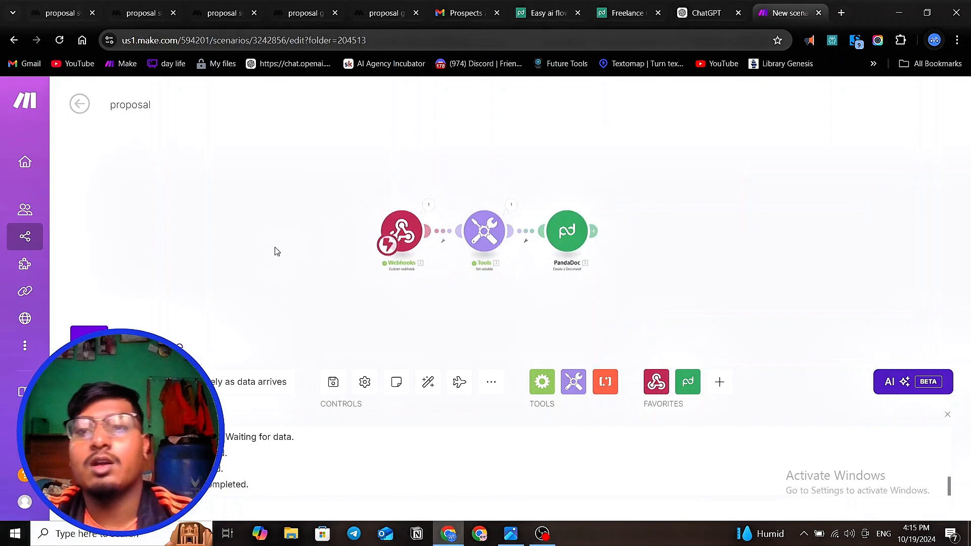
left_click(542, 14)
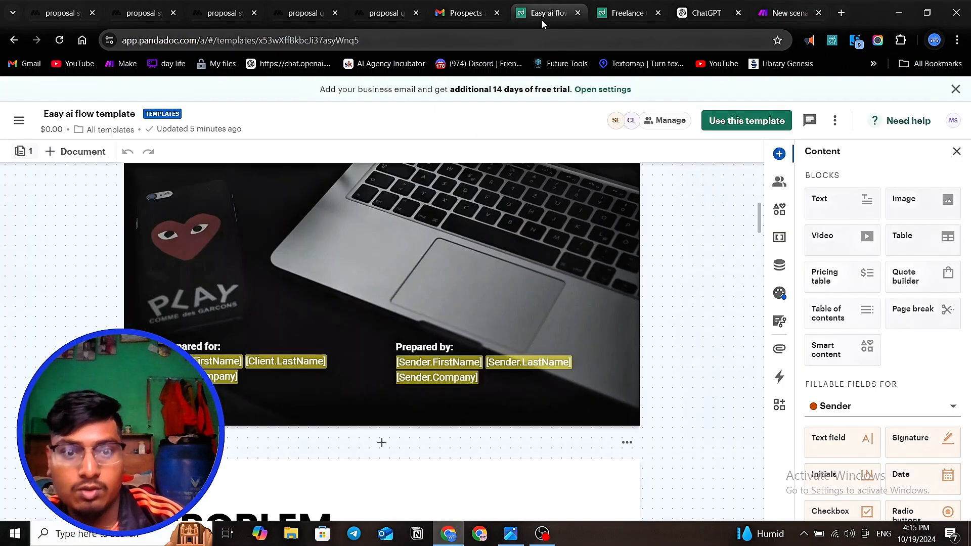
left_click(67, 21)
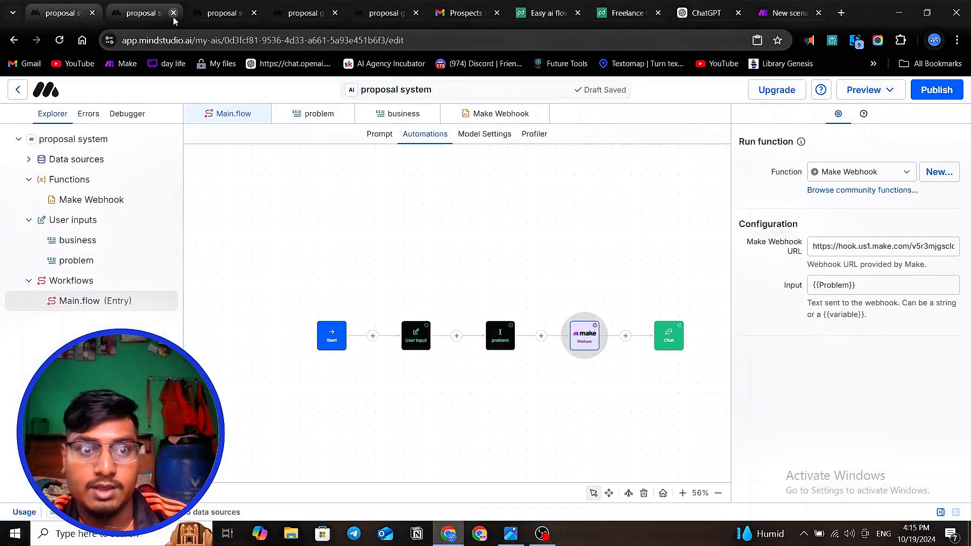
left_click(782, 14)
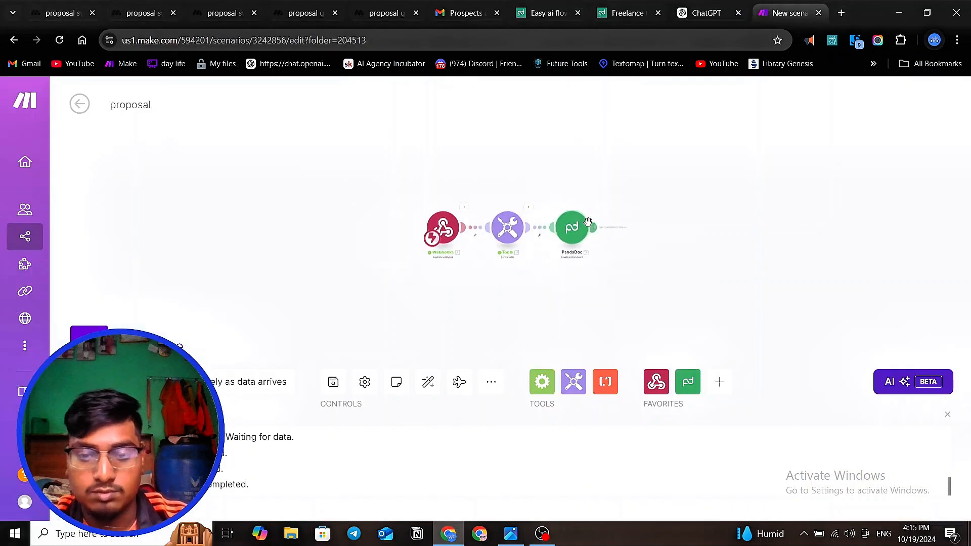
- Start a run of only the PandaDoc Create a Document module and activate its problem input for entry
scroll(562, 217, "up", 3)
right_click(558, 213)
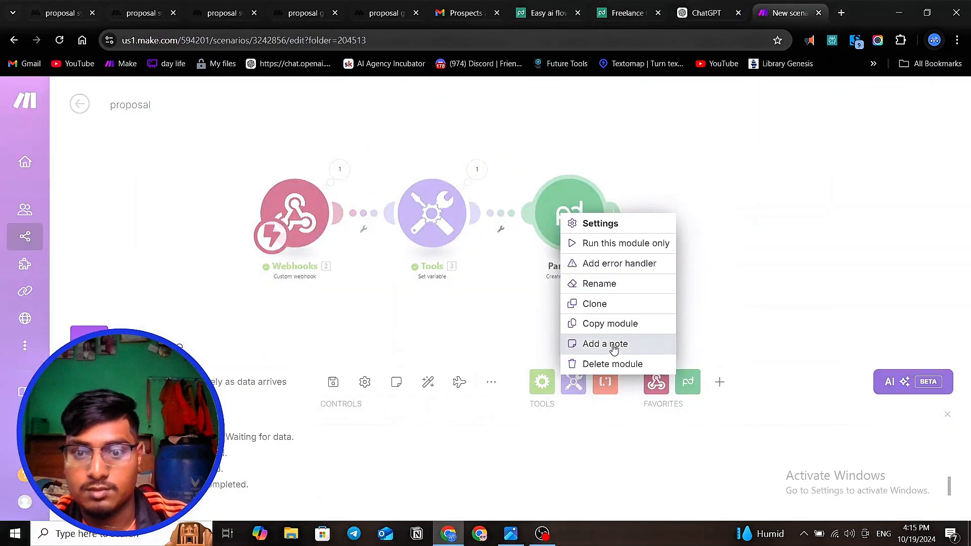
left_click(598, 245)
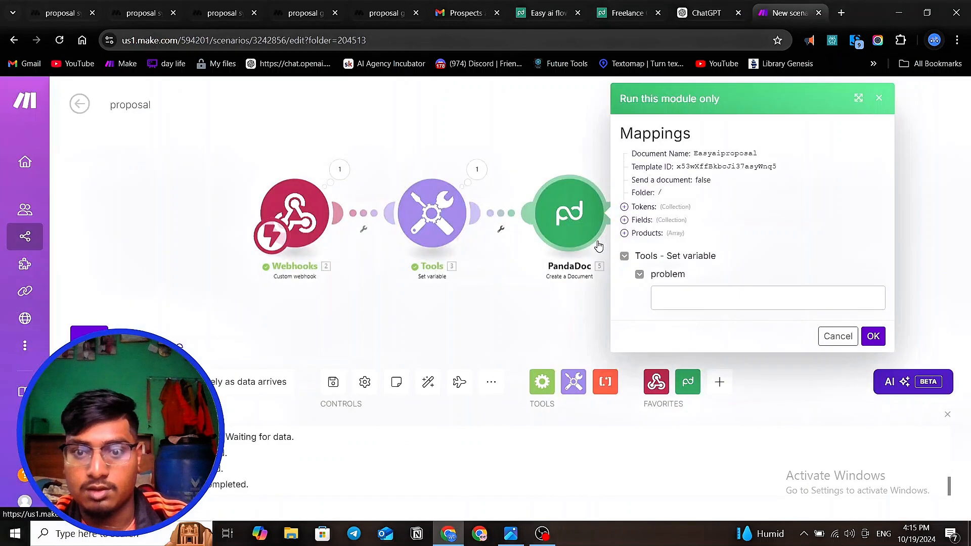
left_click(680, 295)
- Switch to MindStudio and copy the full generated problem summary from the proposal system thread
left_click(135, 13)
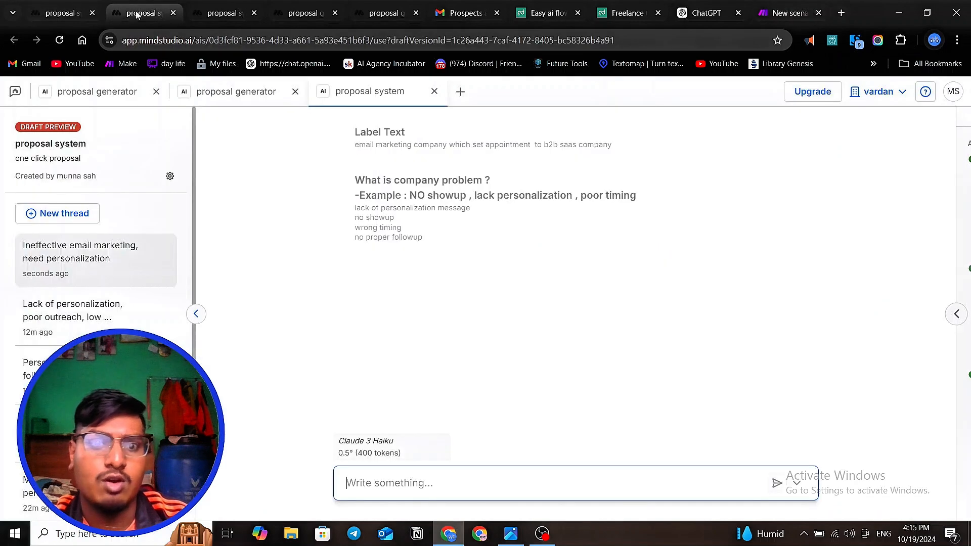
left_click(221, 13)
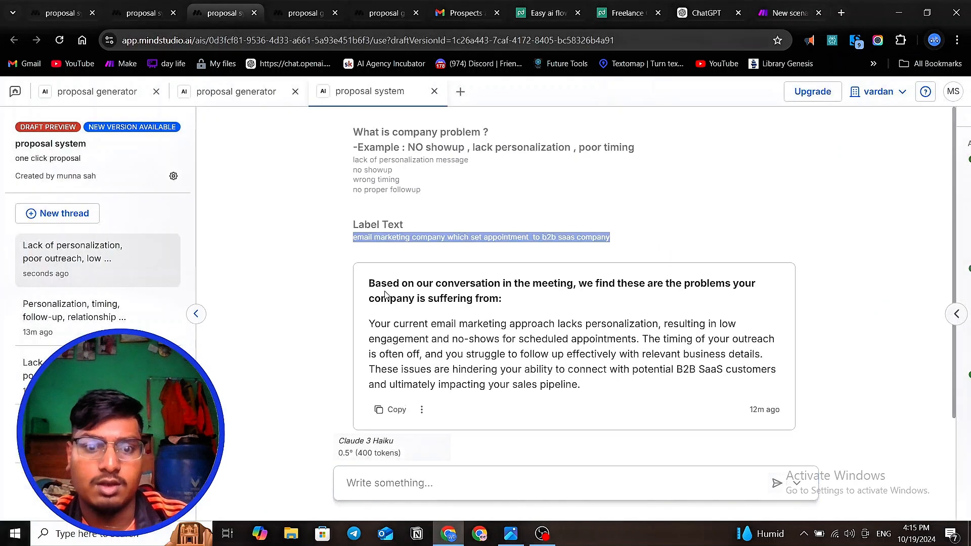
left_click_drag(363, 279, 586, 404)
right_click(464, 341)
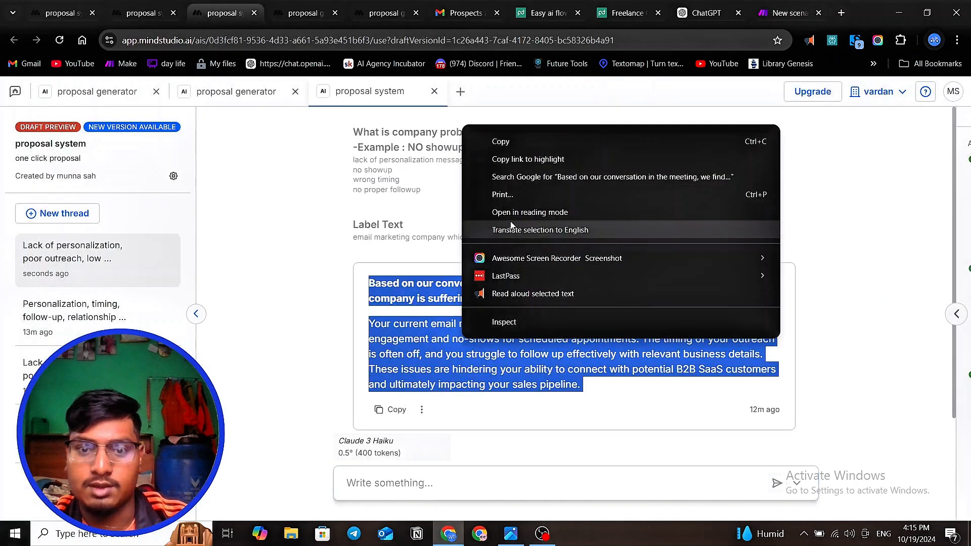
left_click(499, 138)
left_click(620, 16)
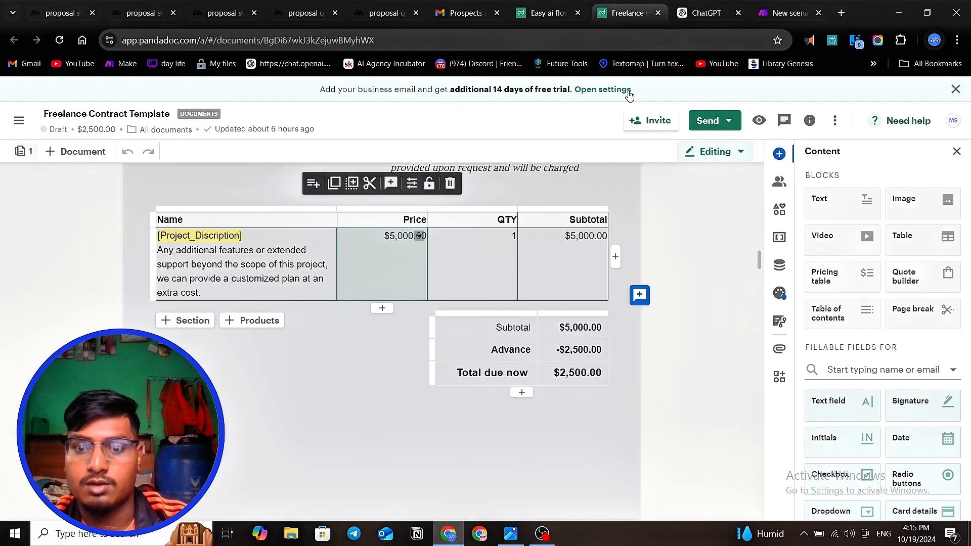
- Switch to Make, paste the copied summary as the problem input, run the PandaDoc module alone and check its output bundle
left_click(774, 14)
left_click(690, 301)
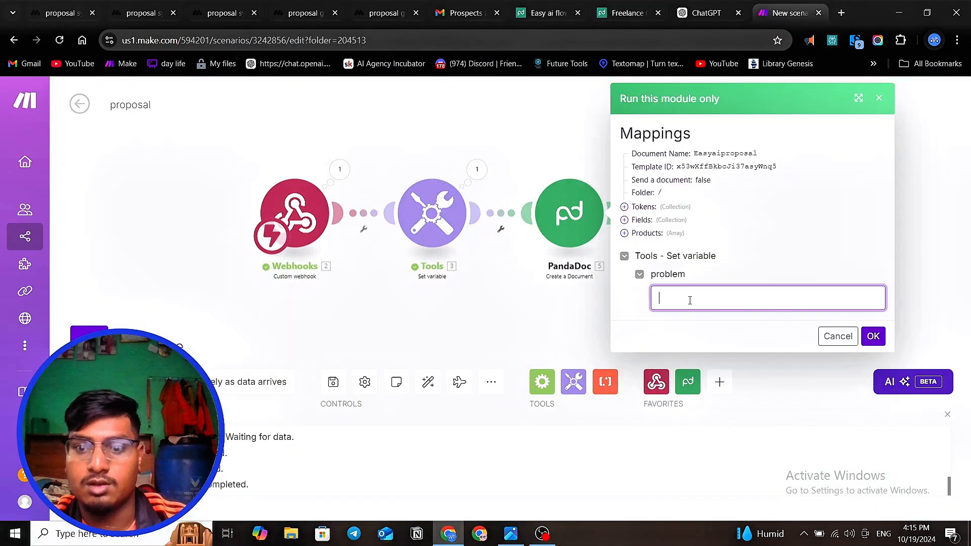
key("ctrl+v")
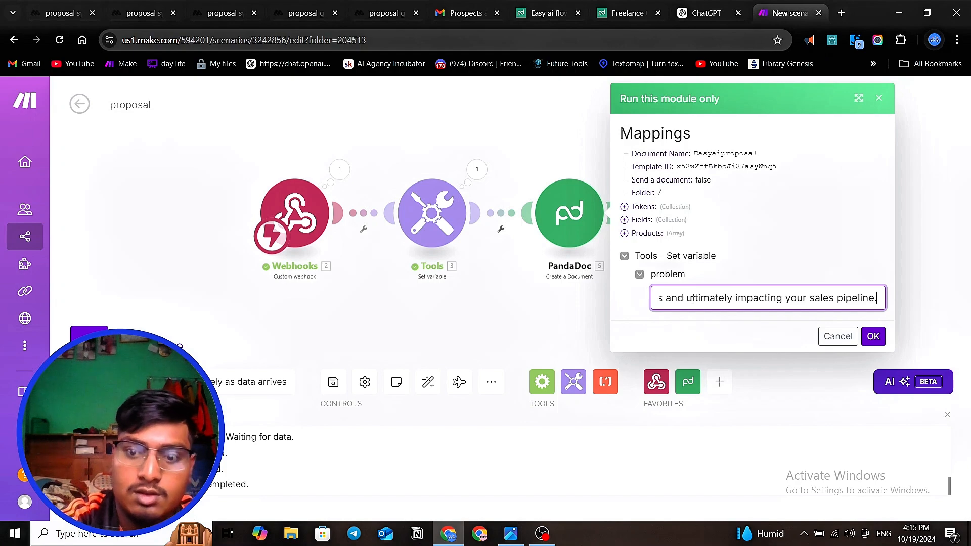
left_click(873, 336)
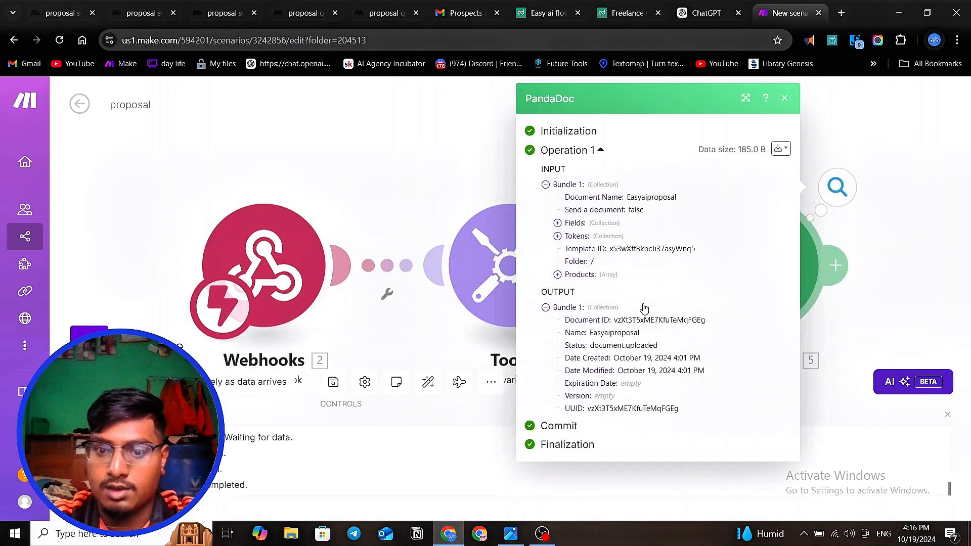
left_click_drag(616, 320, 717, 320)
left_click(869, 210)
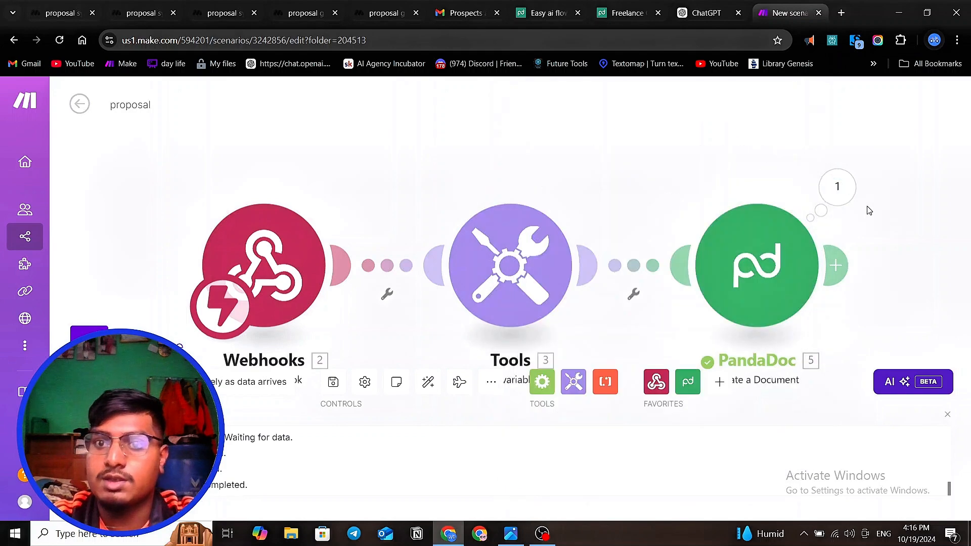
- Switch to PandaDoc and open the newly generated Easyaiproposal draft from My documents
left_click(541, 11)
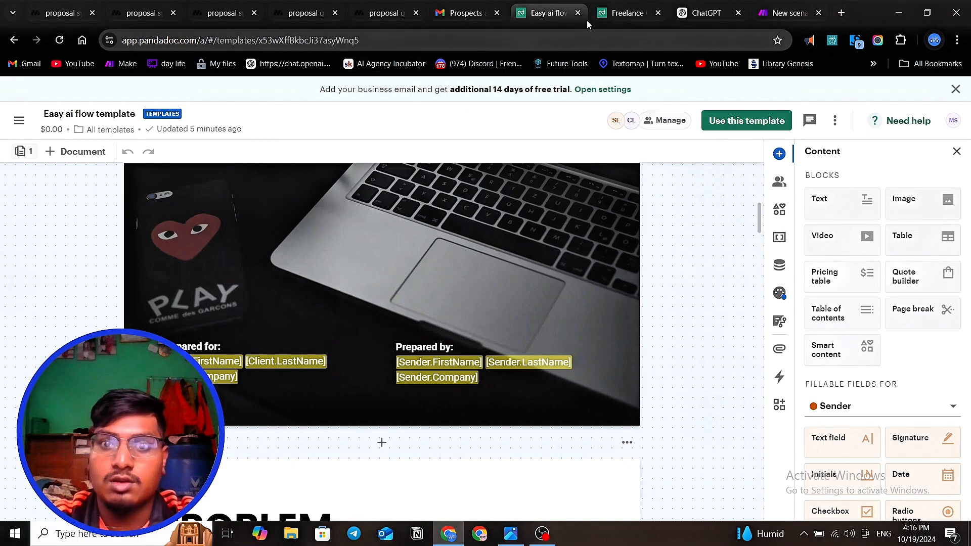
left_click(620, 13)
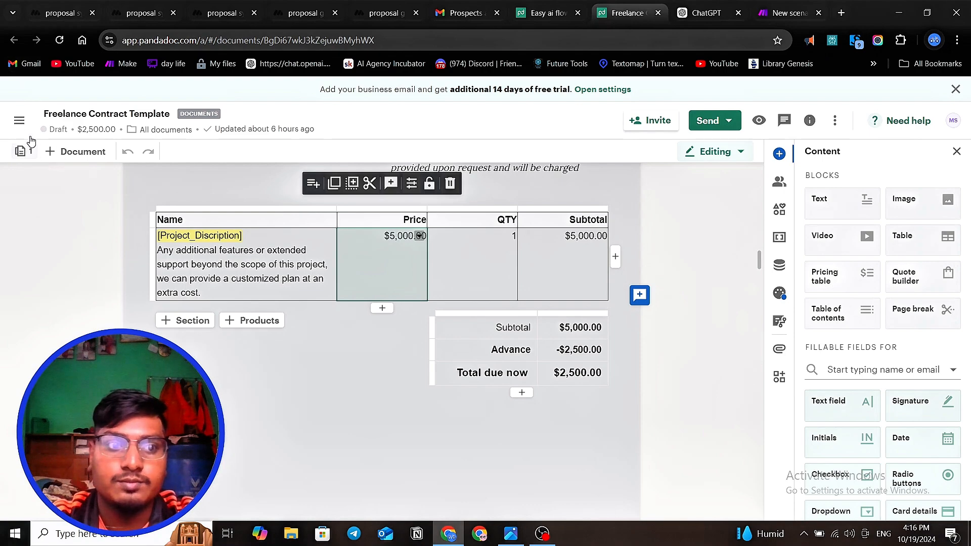
left_click(19, 120)
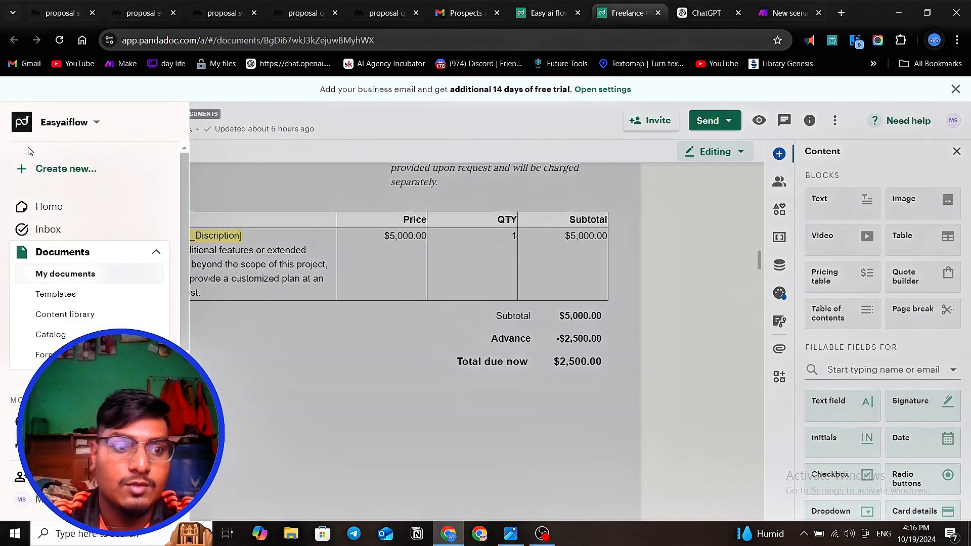
left_click(61, 273)
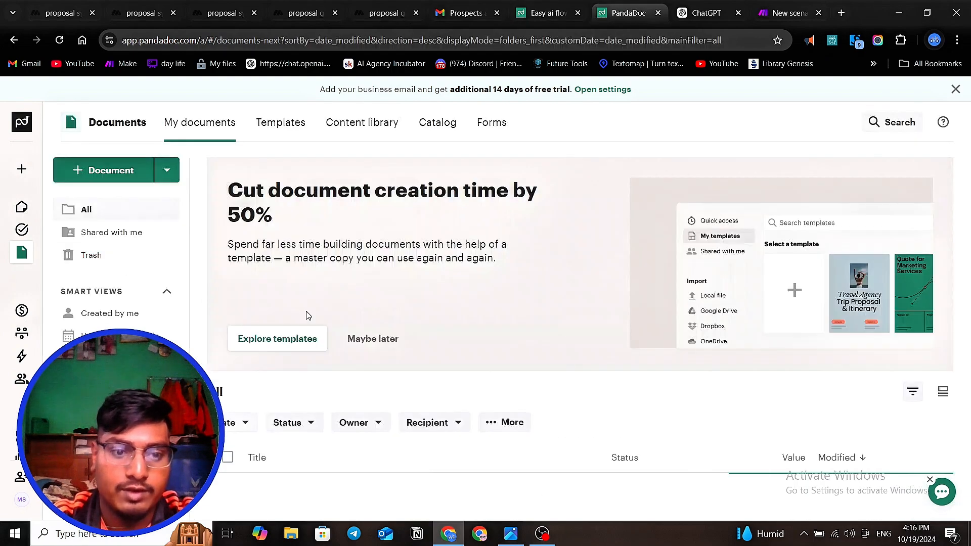
mouse_move(25, 225)
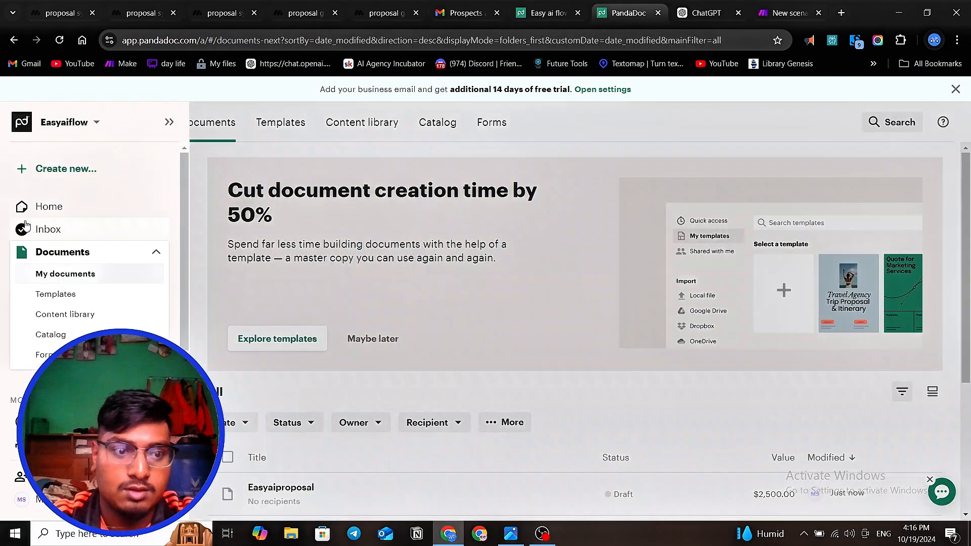
scroll(530, 375, "down", 3)
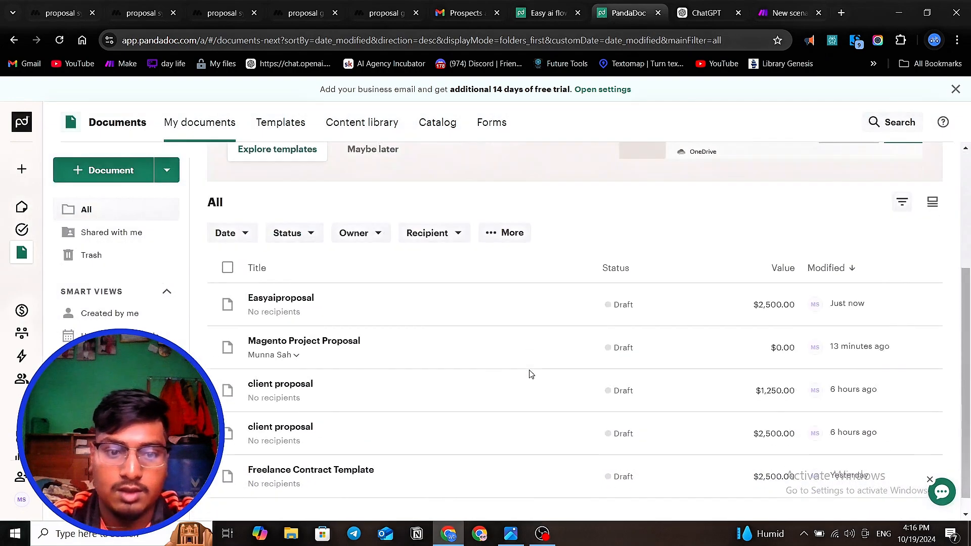
left_click(349, 306)
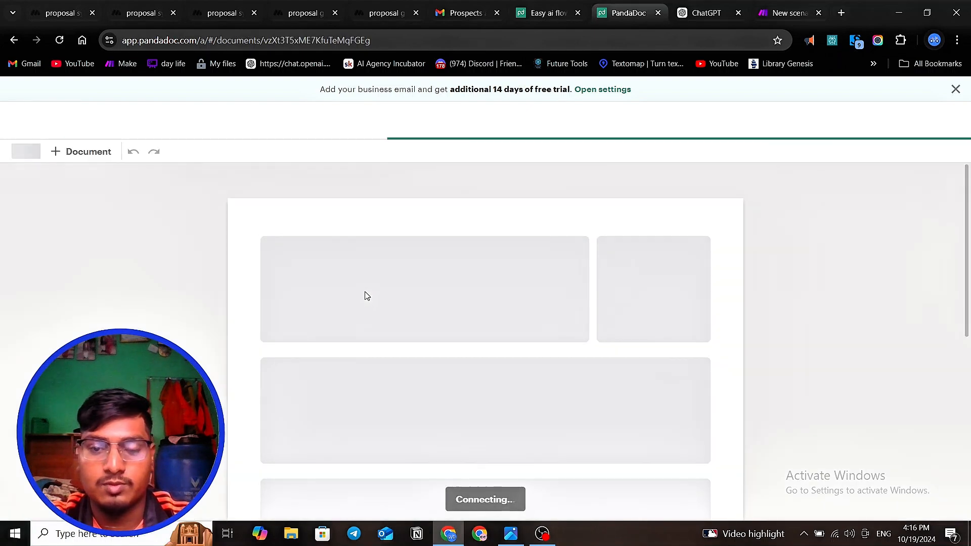
- Examine the Easyaiproposal document's cover names, problem text, pricing table, terms and signature blocks for correctly filled tokens
scroll(366, 296, "down", 2)
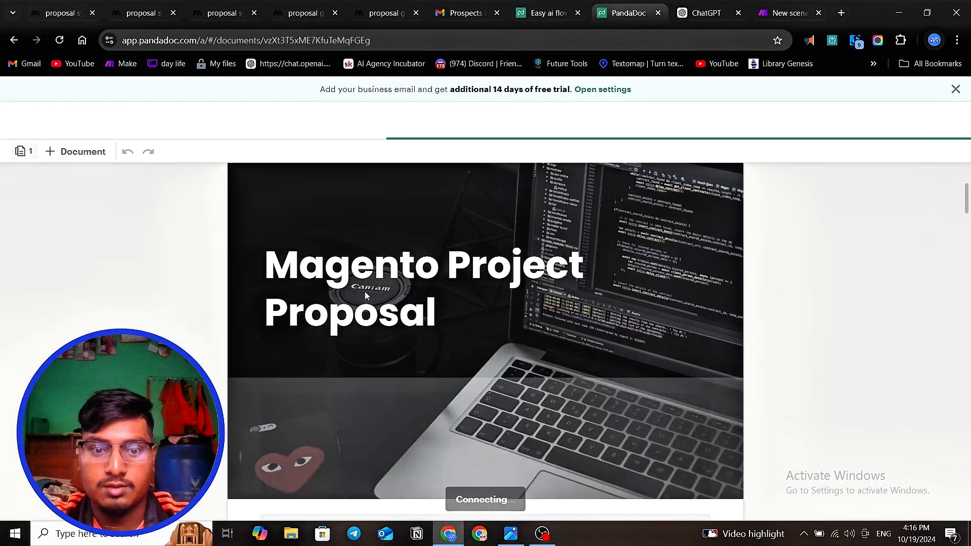
scroll(365, 293, "up", 2)
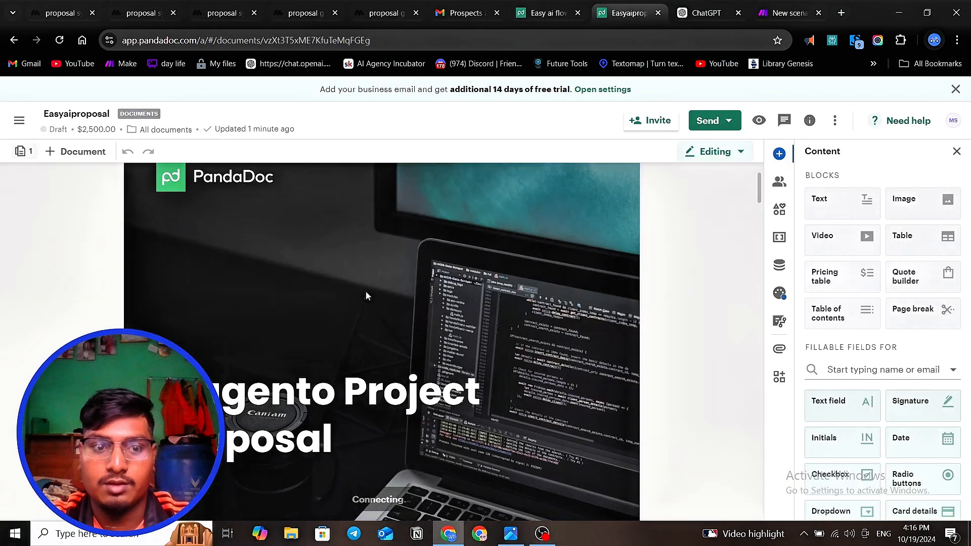
scroll(366, 293, "up", 2)
scroll(365, 293, "down", 2)
scroll(366, 296, "down", 10)
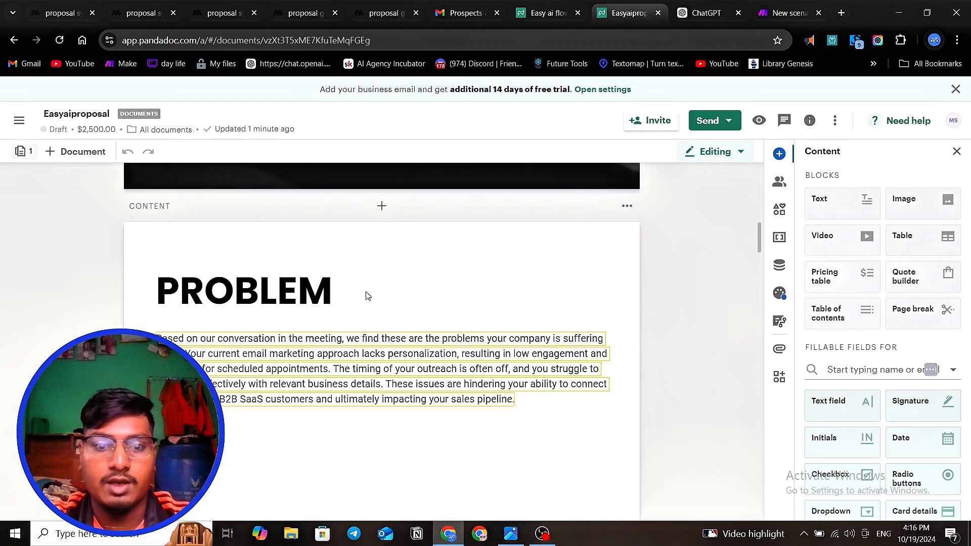
scroll(336, 296, "up", 3)
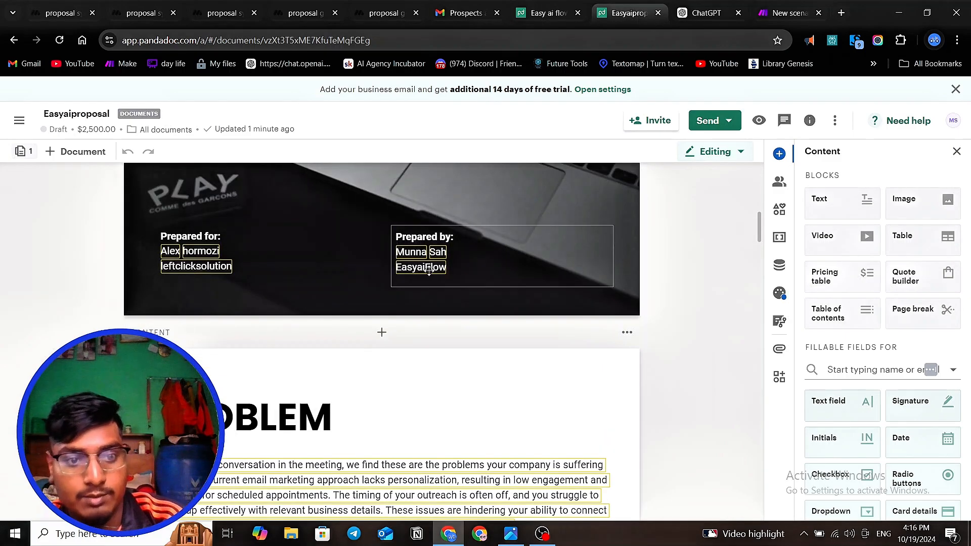
scroll(324, 311, "down", 3)
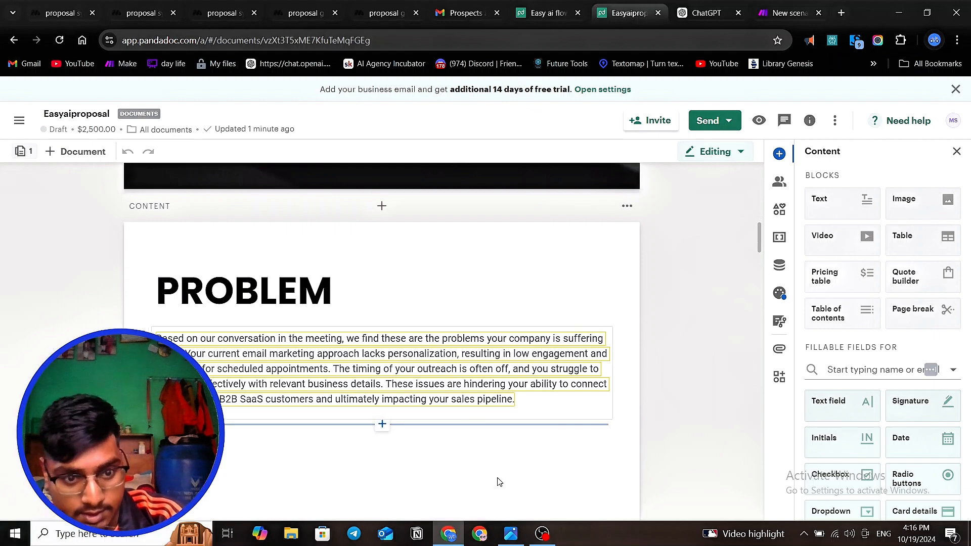
scroll(489, 380, "down", 10)
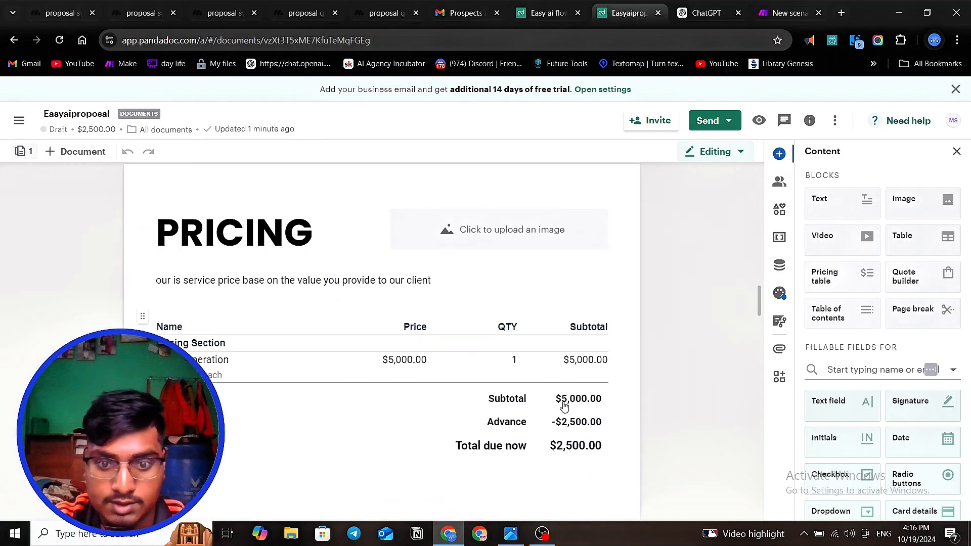
scroll(585, 435, "down", 15)
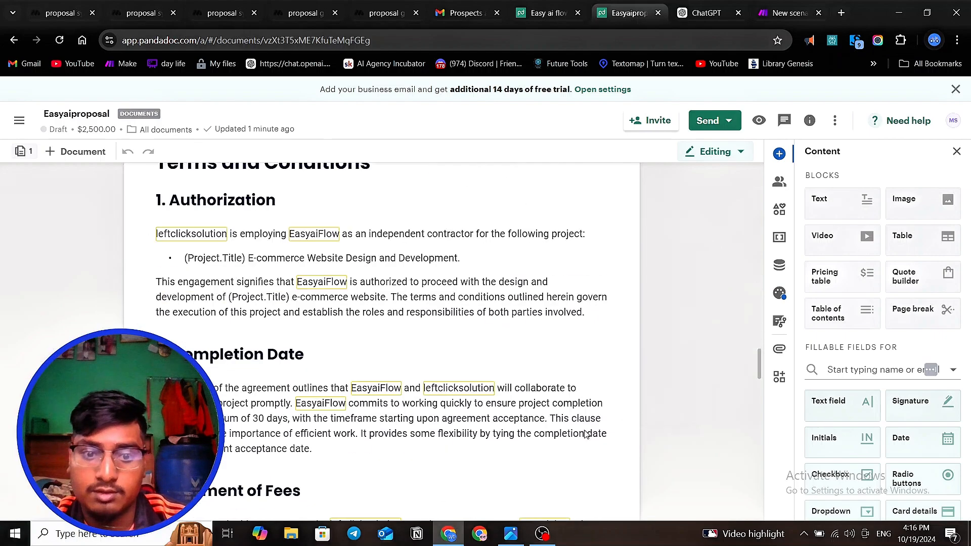
scroll(585, 435, "down", 20)
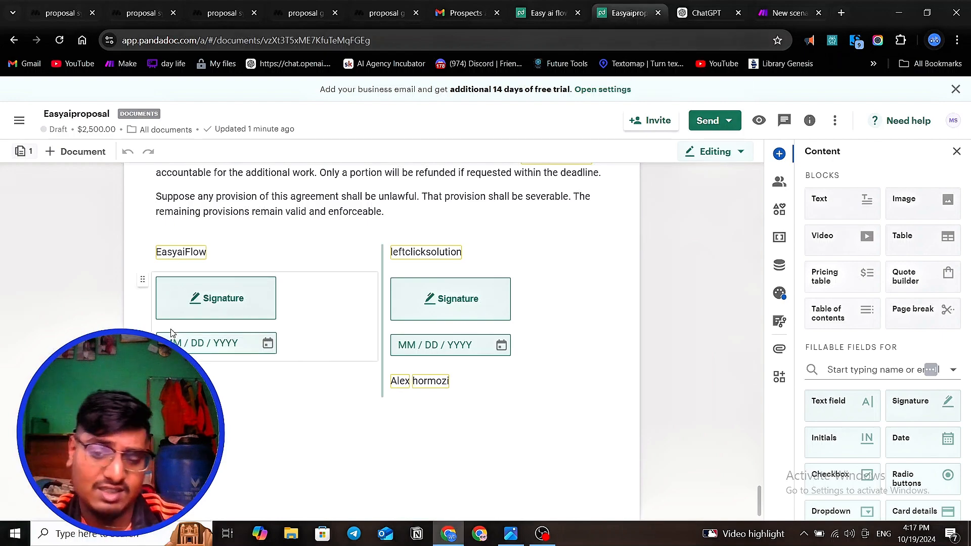
- Recheck the pricing totals and the filled company names throughout the contract's terms and conditions sections
scroll(342, 326, "up", 20)
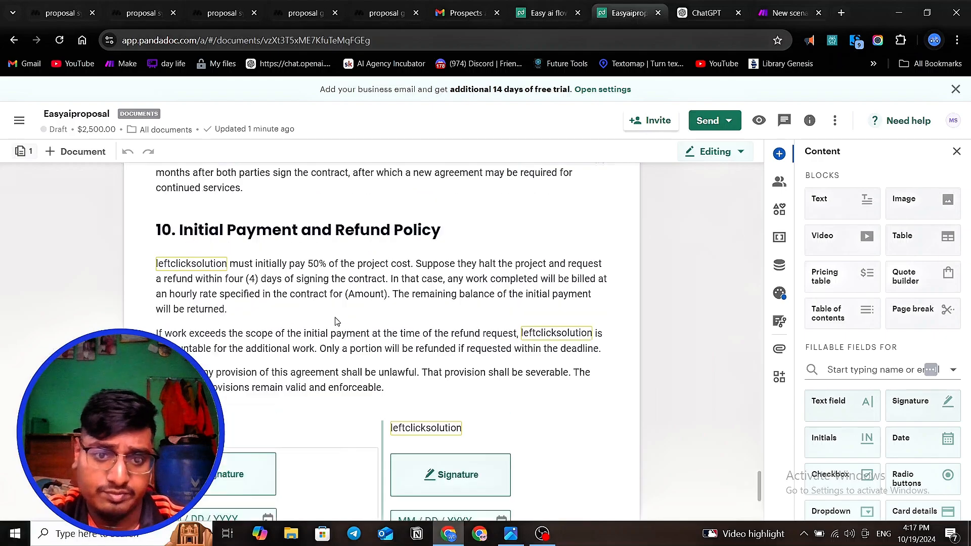
scroll(367, 307, "up", 8)
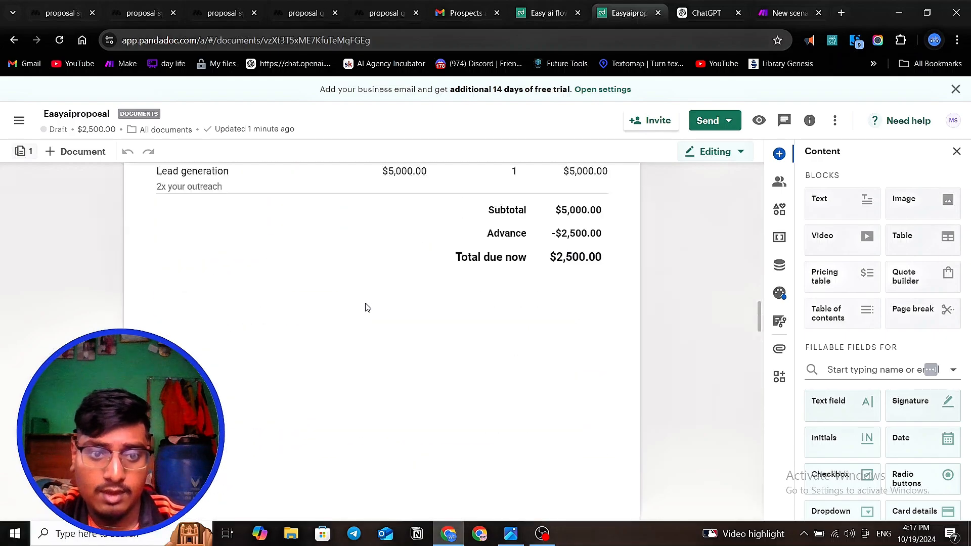
scroll(368, 311, "down", 14)
scroll(367, 313, "down", 6)
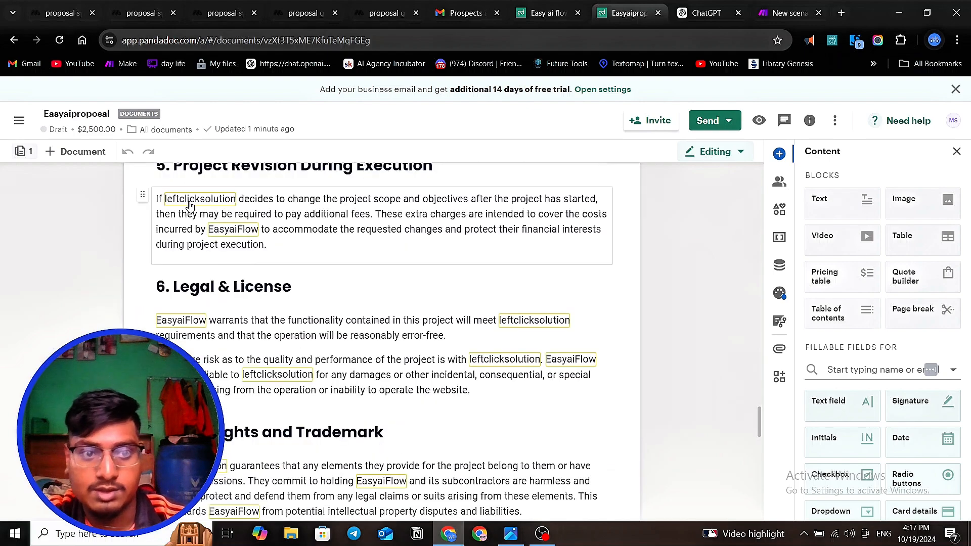
scroll(243, 324, "down", 2)
scroll(243, 323, "down", 1)
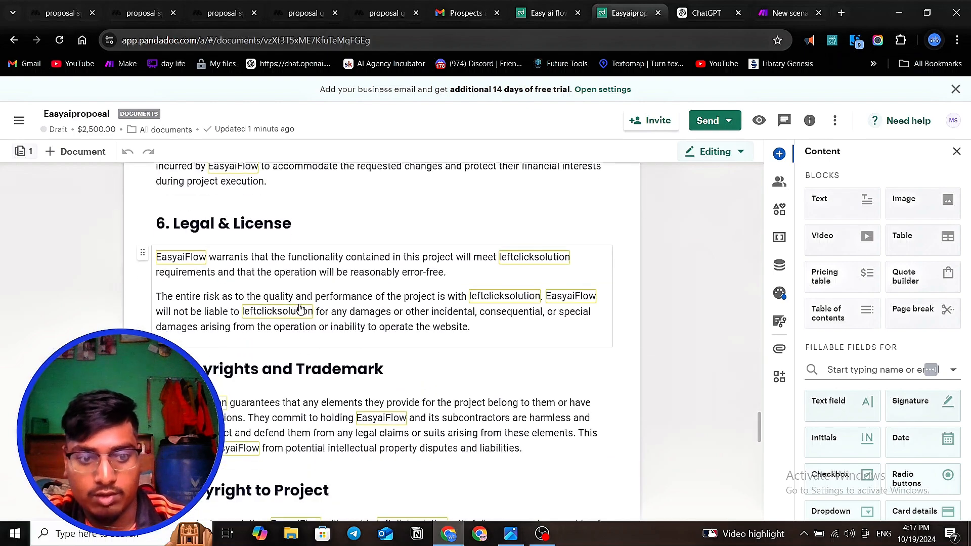
scroll(160, 300, "down", 3)
scroll(251, 326, "down", 4)
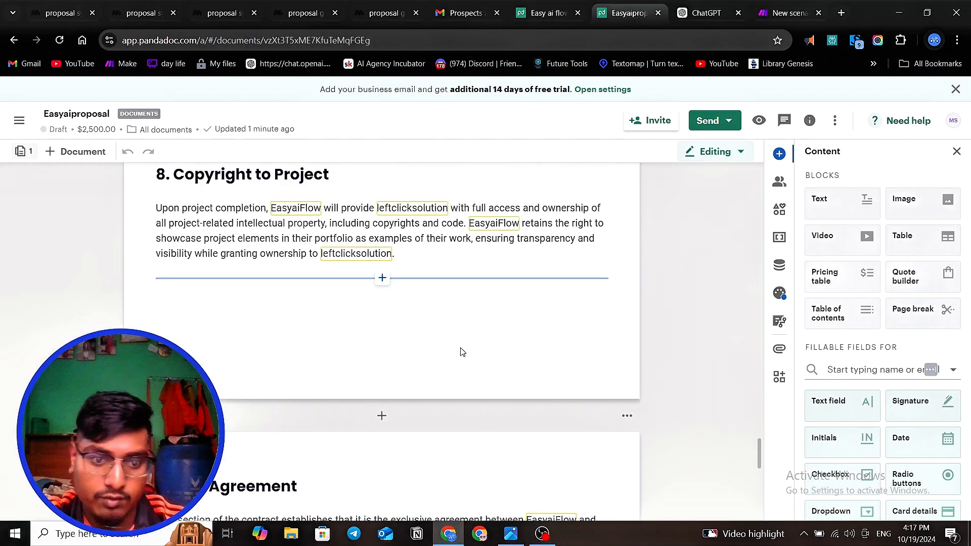
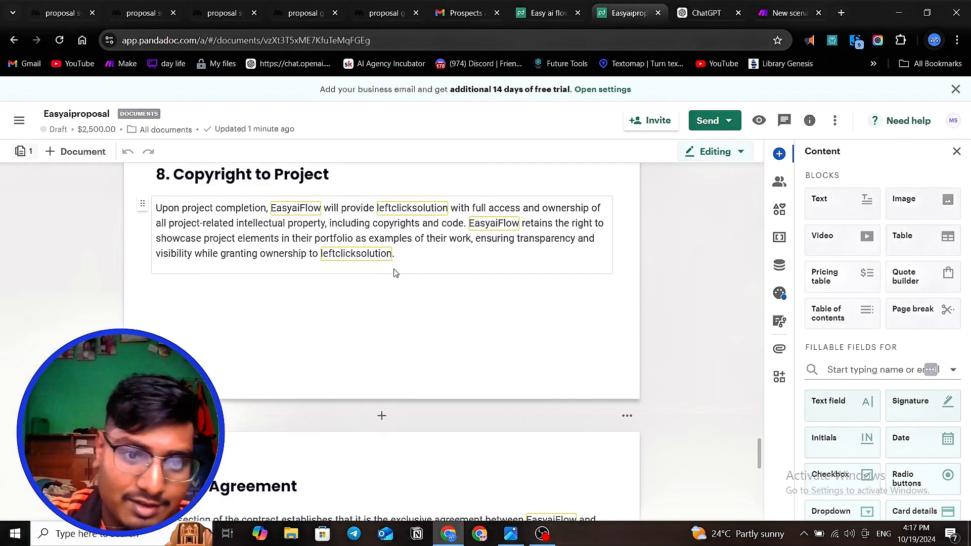
- Examine the proposal document's cover details and the Problem section's text
scroll(384, 271, "up", 15)
scroll(396, 270, "up", 10)
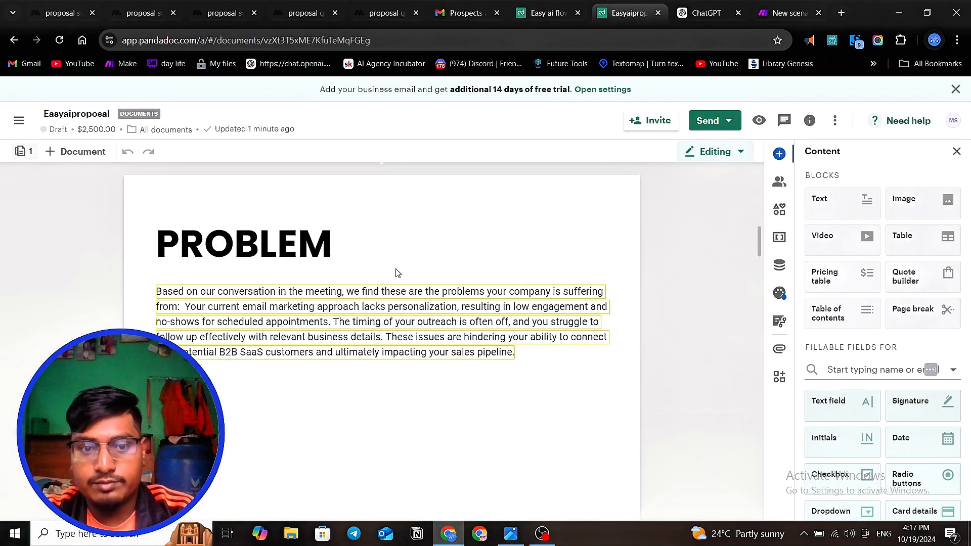
scroll(395, 283, "down", 4)
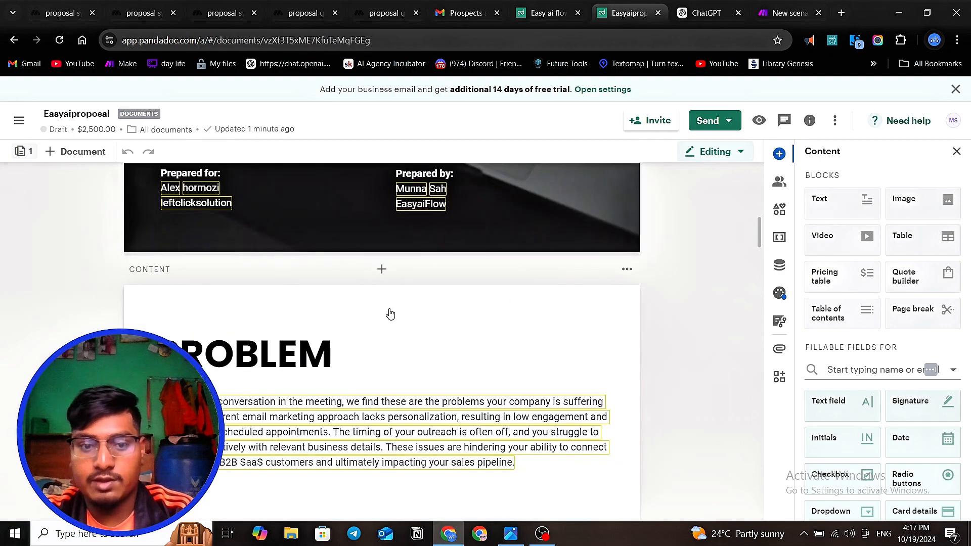
left_click(445, 366)
left_click(393, 398)
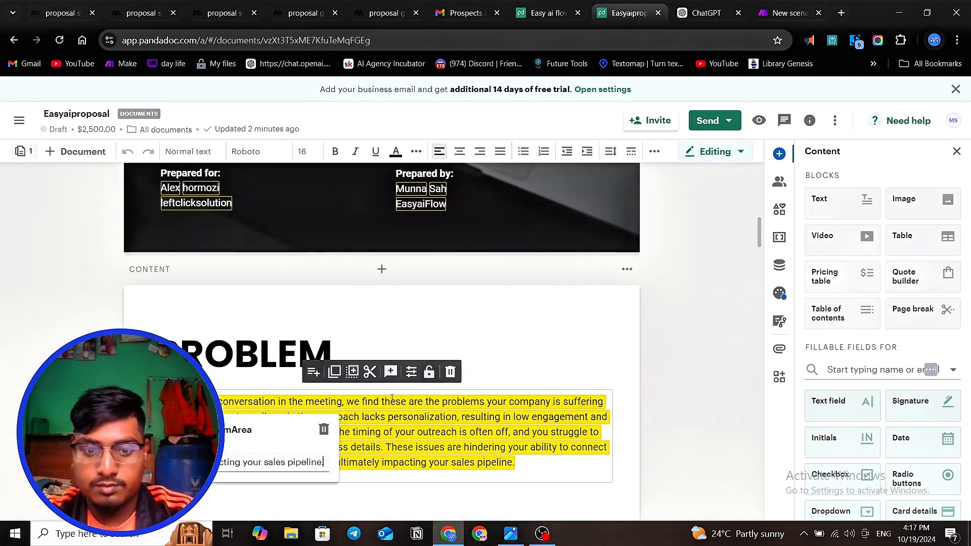
left_click(517, 342)
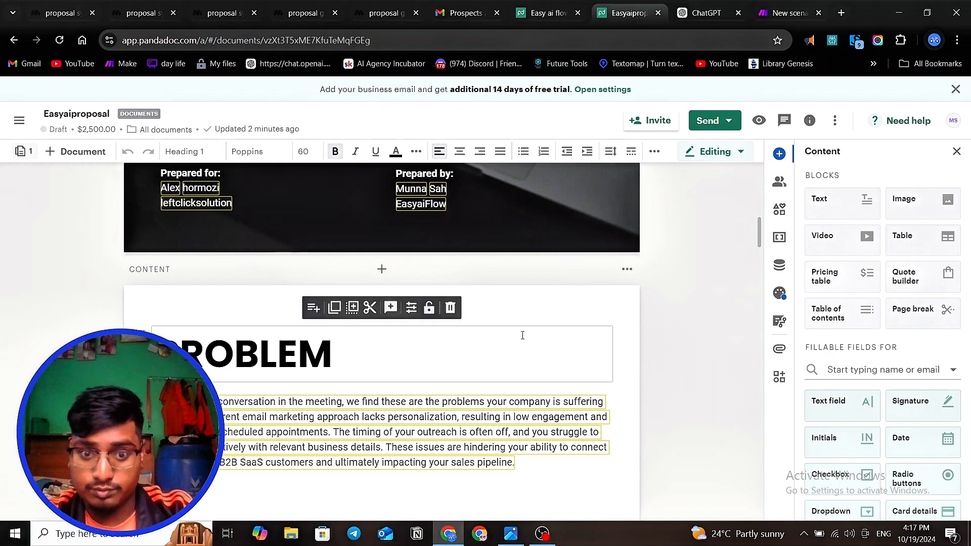
scroll(533, 329, "up", 1)
left_click(623, 386)
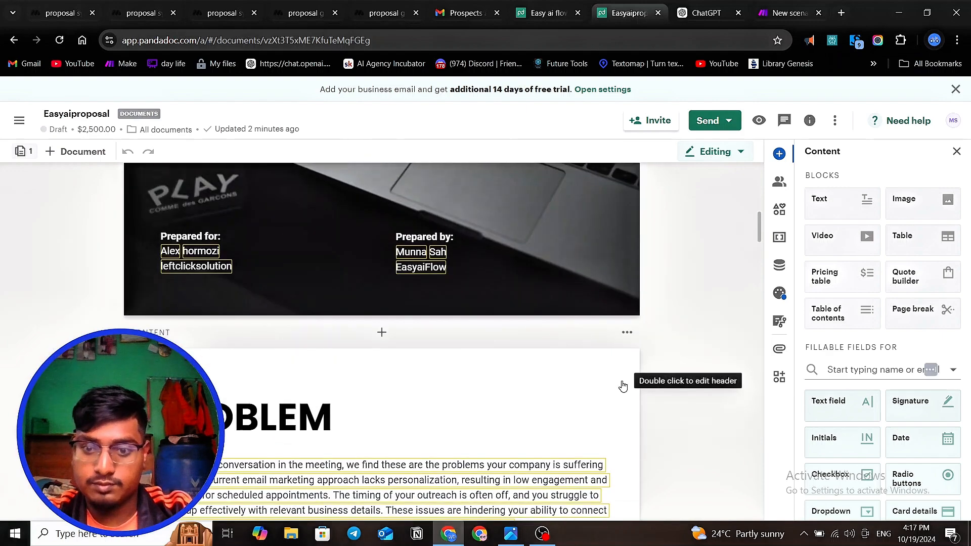
- Check the Make proposal scenario and the MindStudio draft preview, returning to the proposal system's main flow
left_click(73, 12)
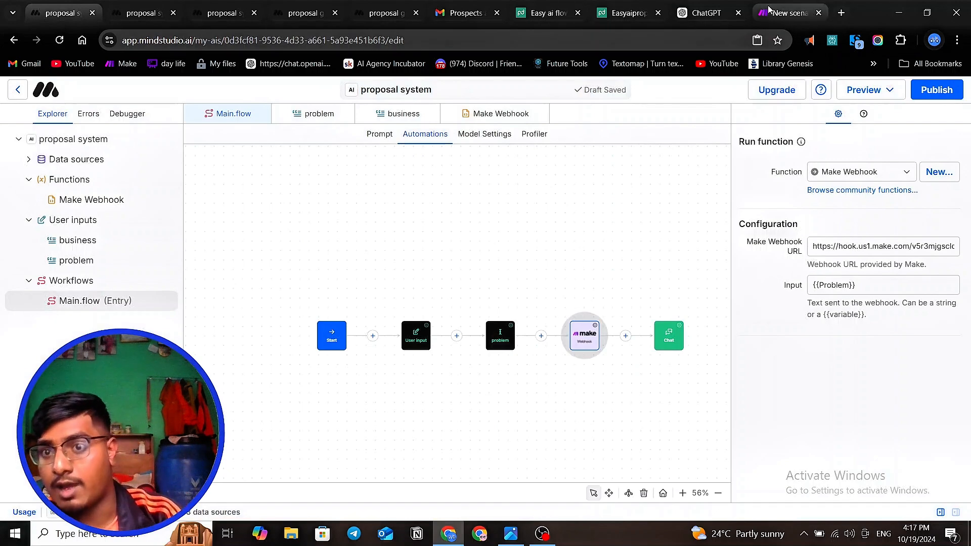
left_click(789, 13)
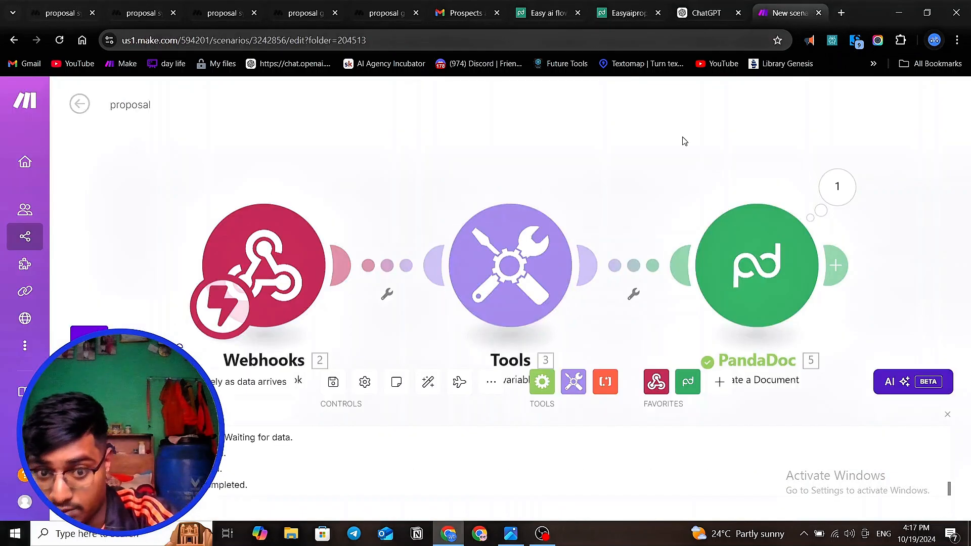
scroll(599, 159, "down", 2)
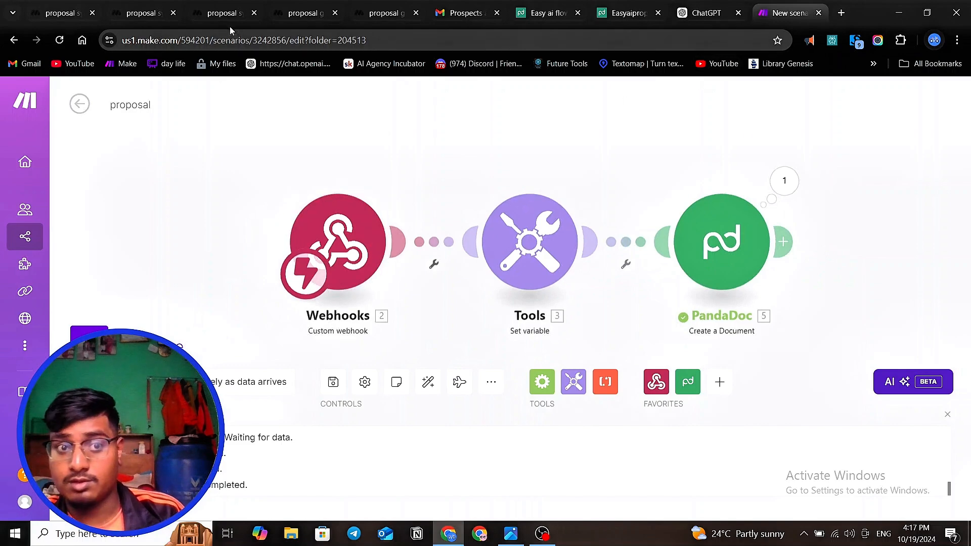
left_click(138, 12)
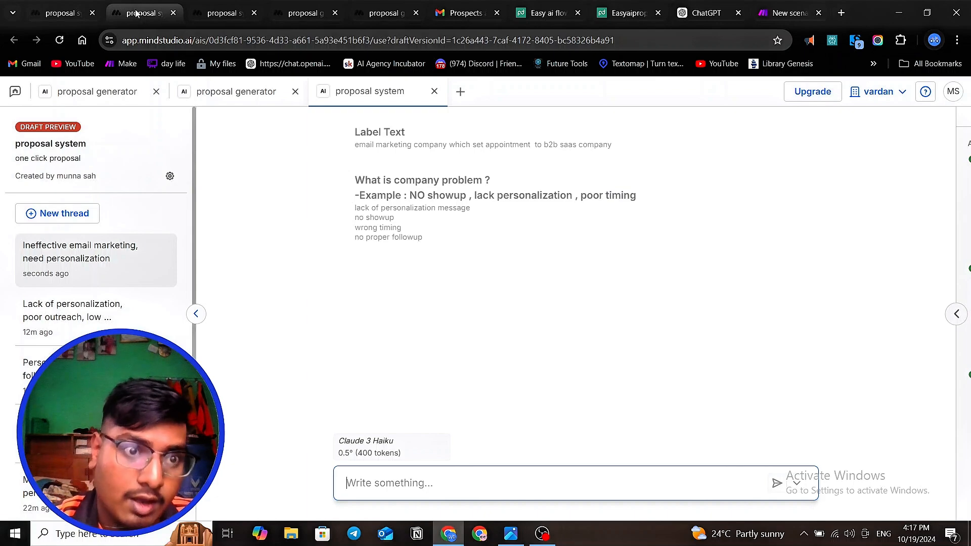
left_click(45, 16)
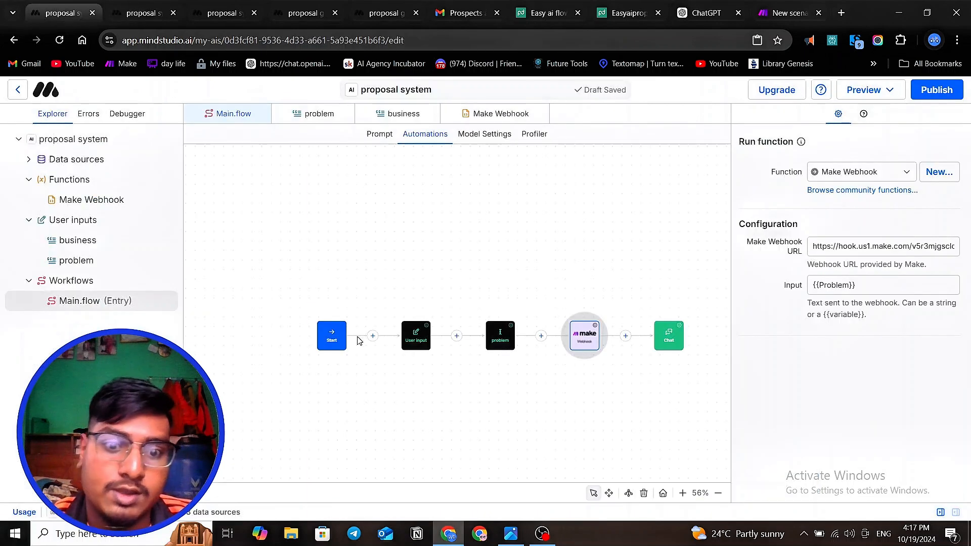
- Examine the block types available after the problem block and the Make Webhook block's configuration
left_click(542, 368)
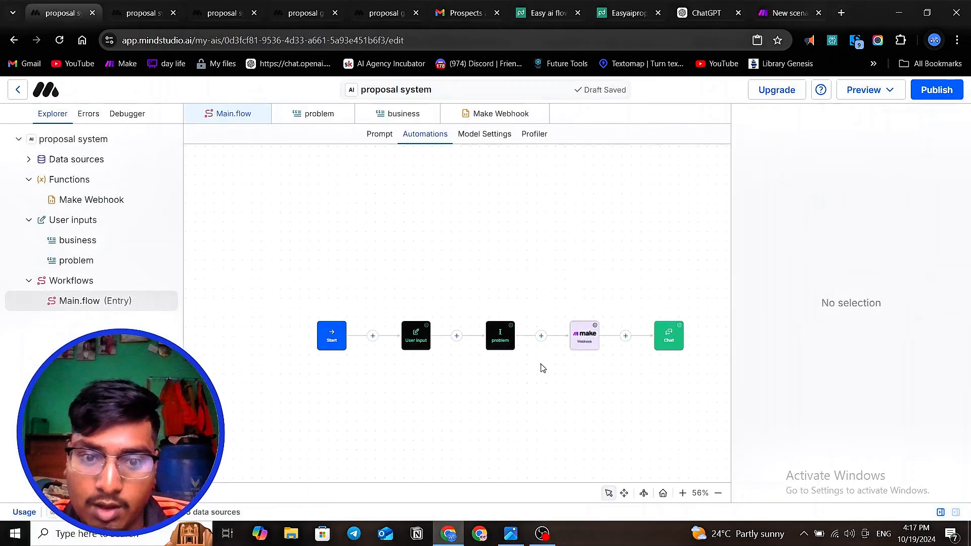
left_click(541, 337)
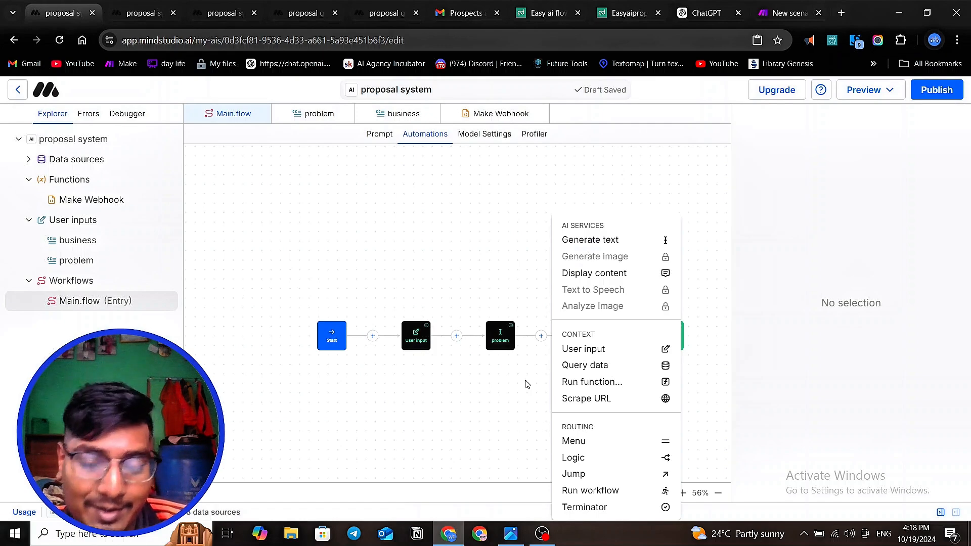
left_click(538, 377)
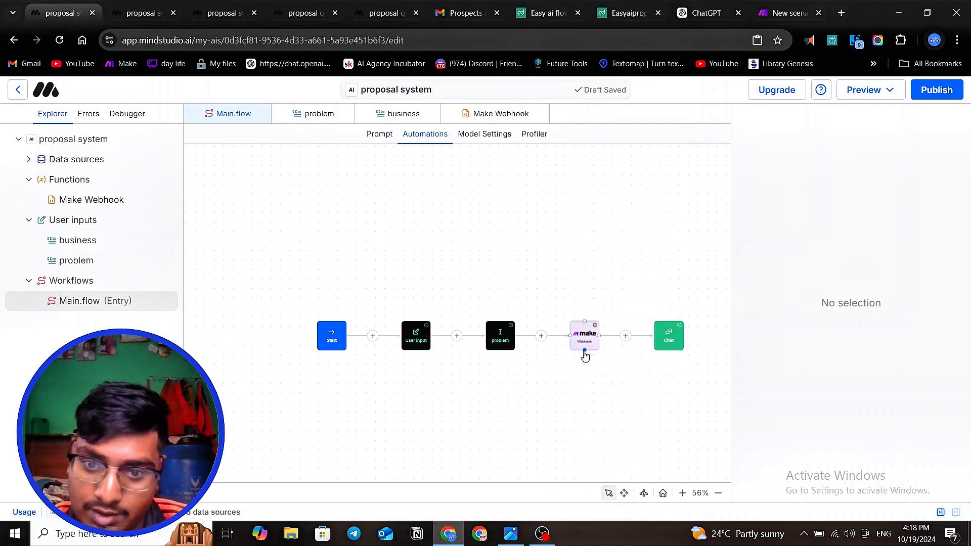
left_click(584, 351)
left_click(585, 341)
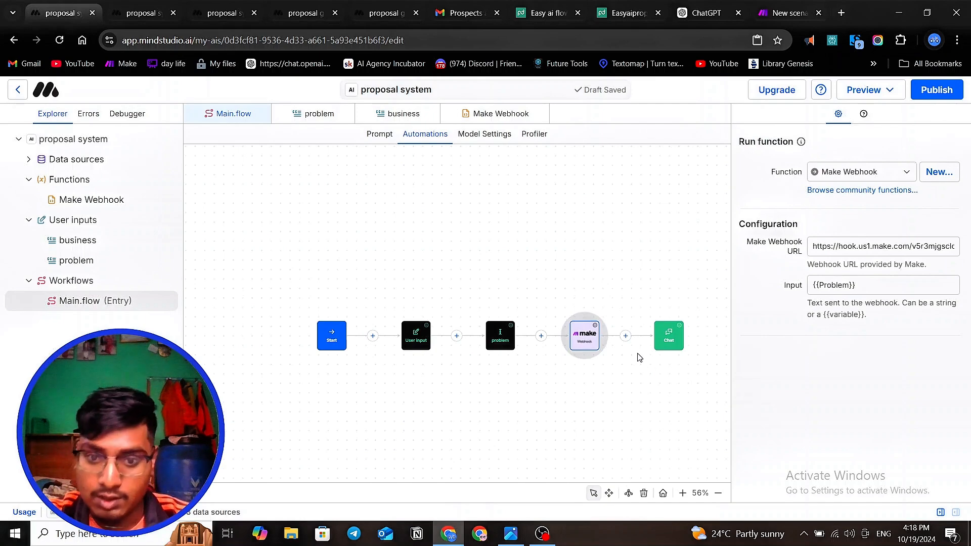
left_click(605, 397)
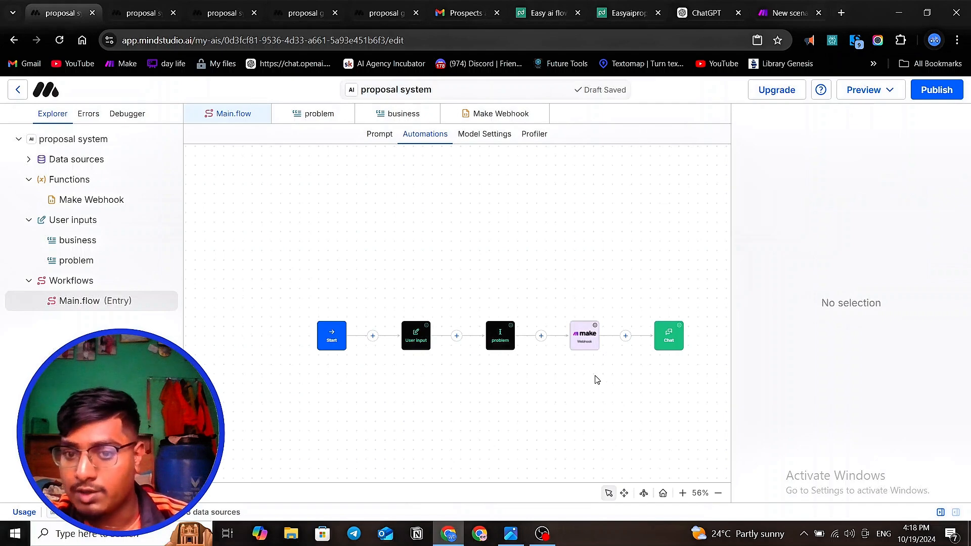
left_click(588, 331)
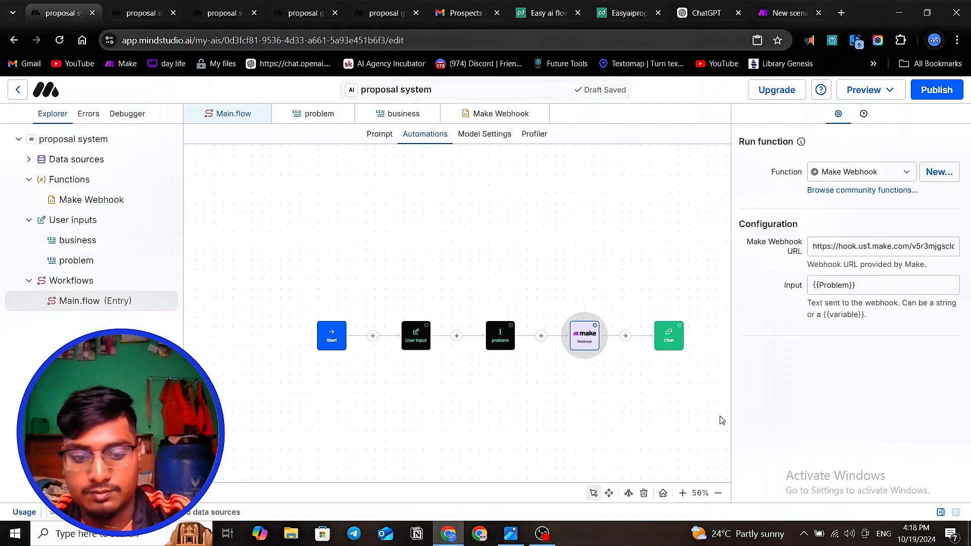
key("ctrl+l")
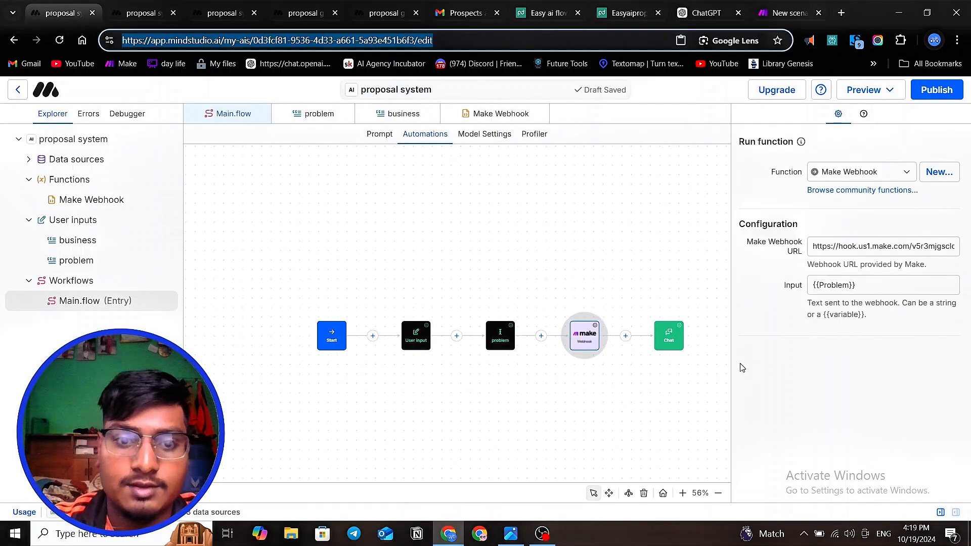
left_click(542, 535)
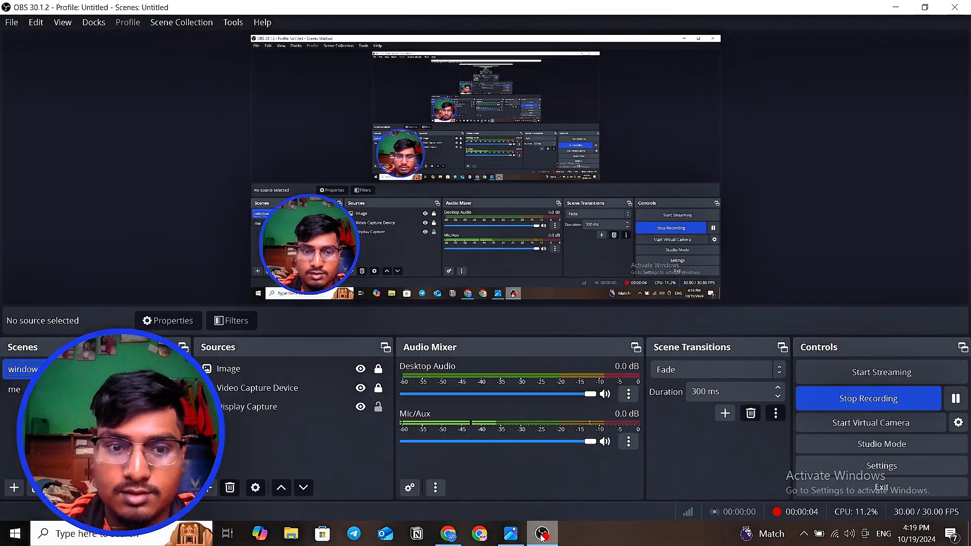
left_click(894, 9)
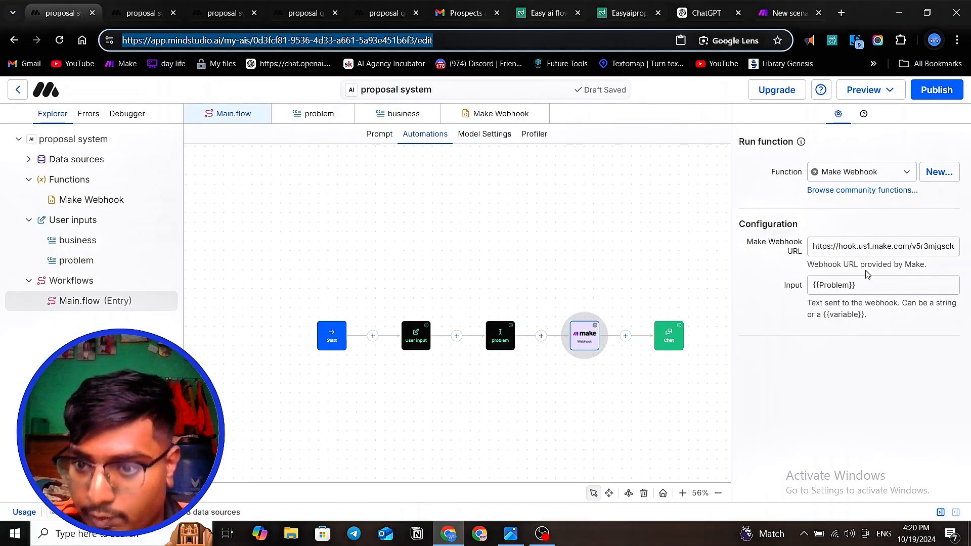
- Insert a Generate text block between the problem block and the Make Webhook block
left_click(863, 284)
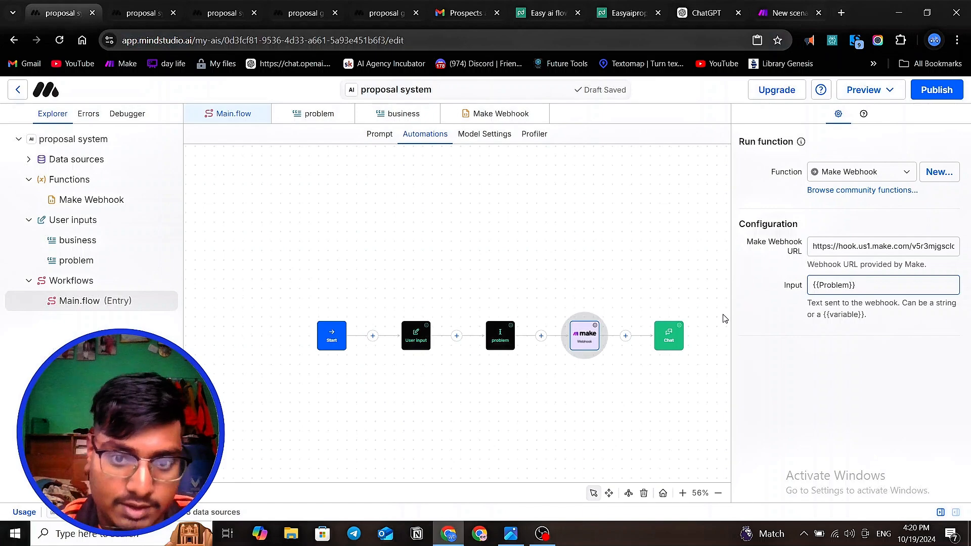
left_click(549, 394)
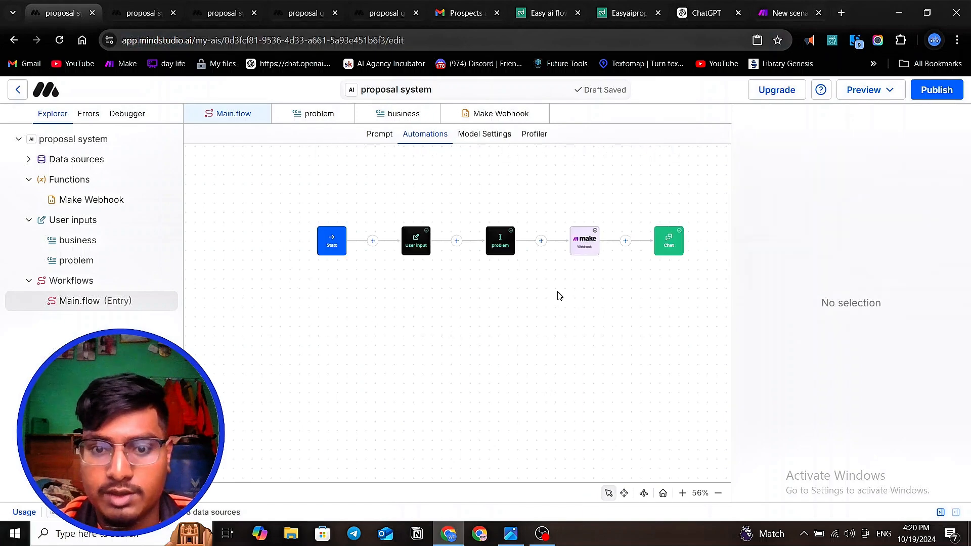
left_click(541, 242)
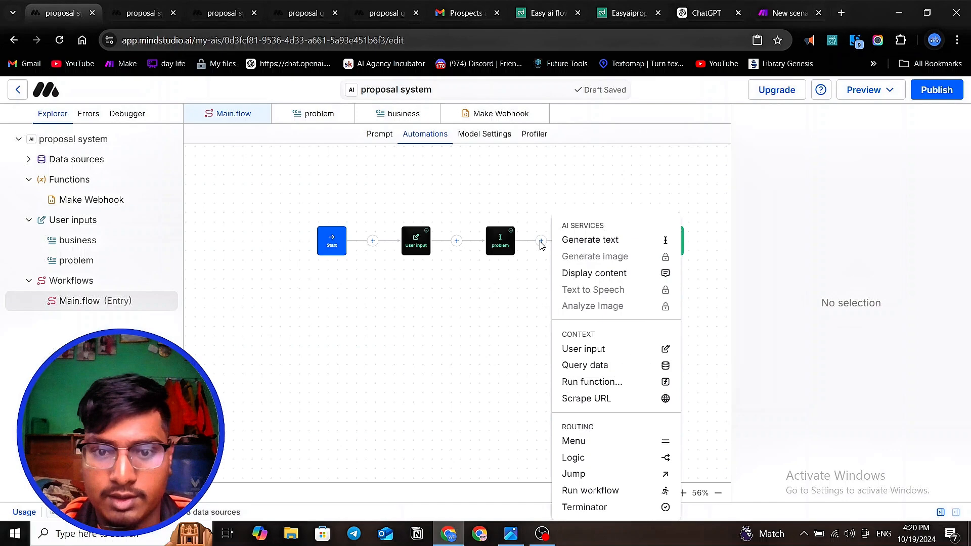
left_click(581, 244)
- Write the new Generate text block's prompt as "on adding any information send it as json object"
left_click(765, 191)
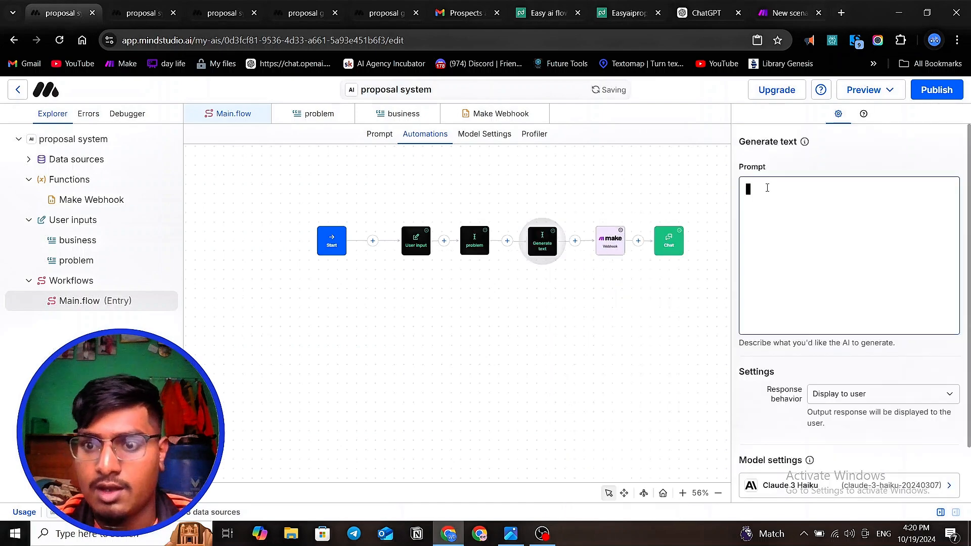
type("on ")
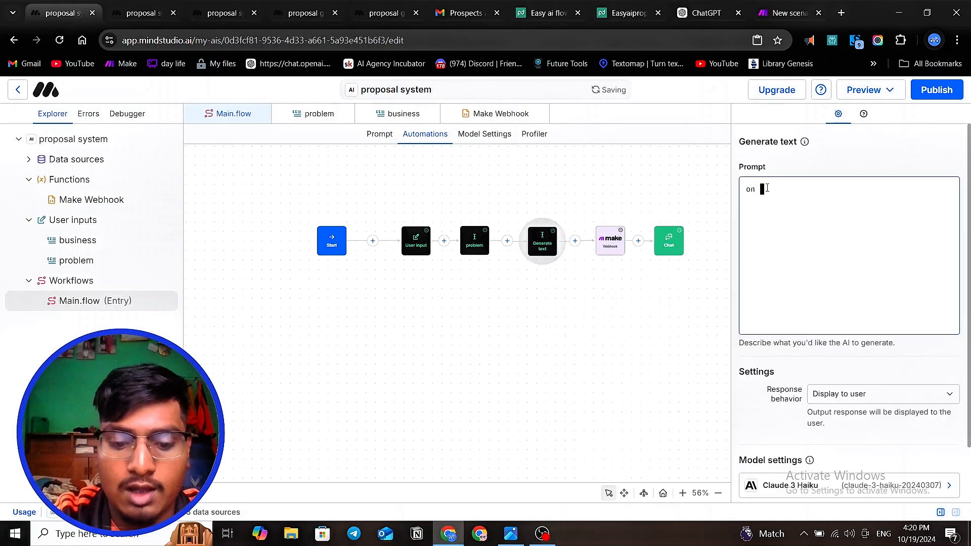
type("addin")
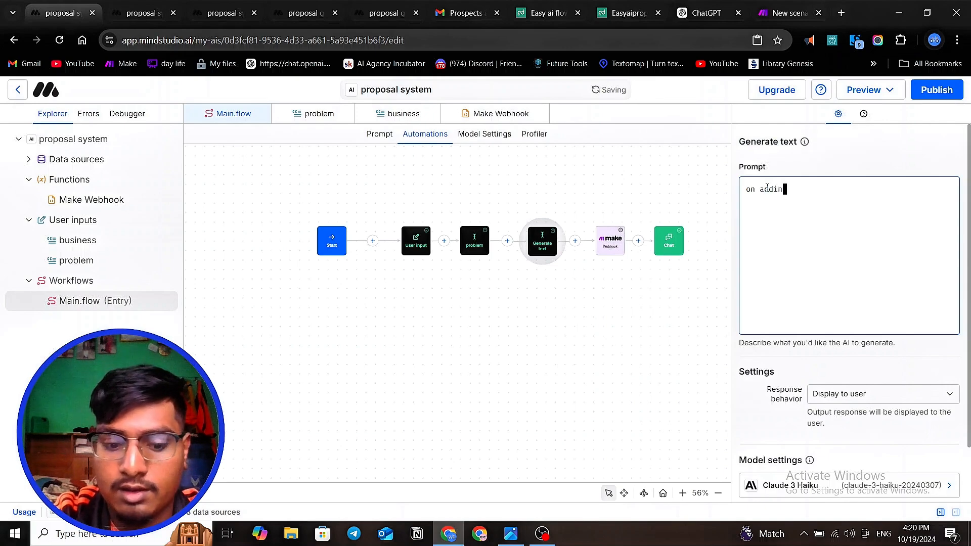
type("g an")
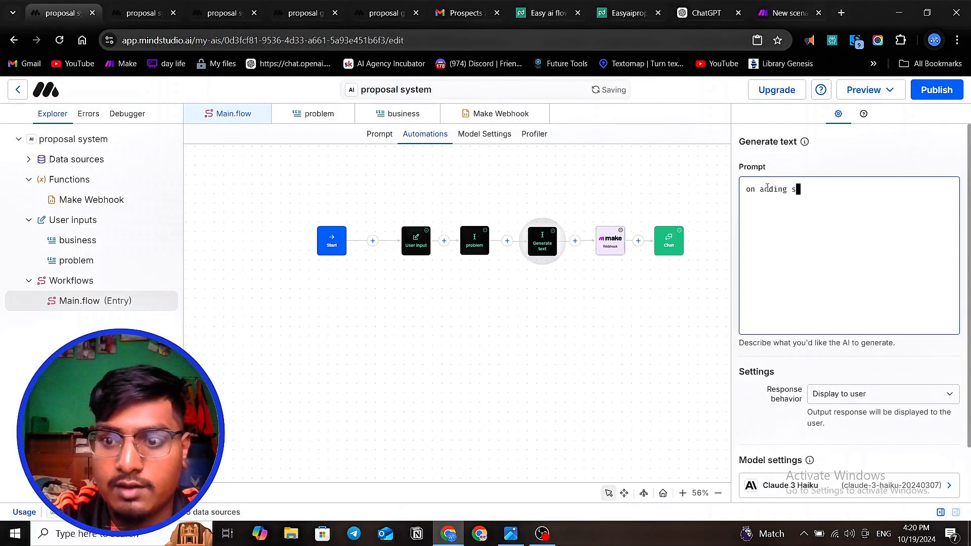
type("y")
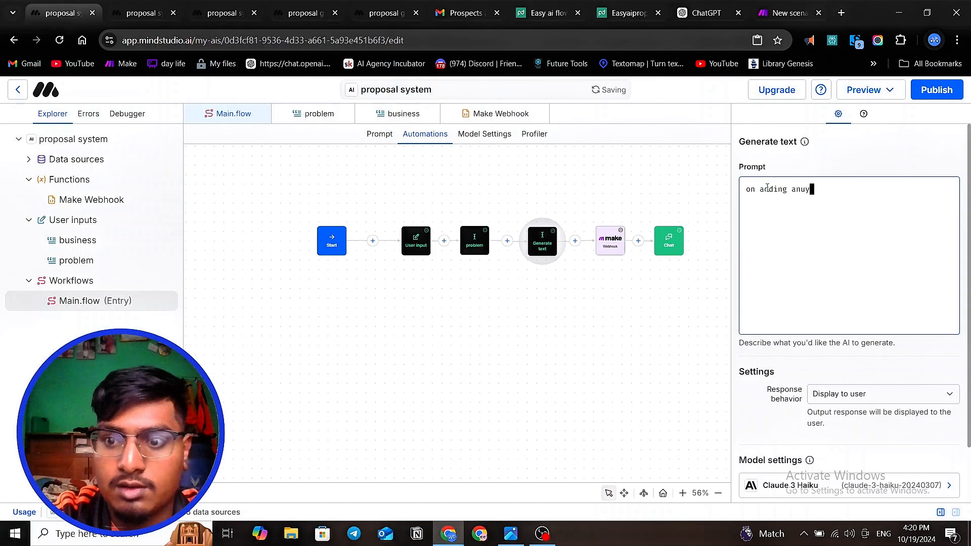
type(" informatioin")
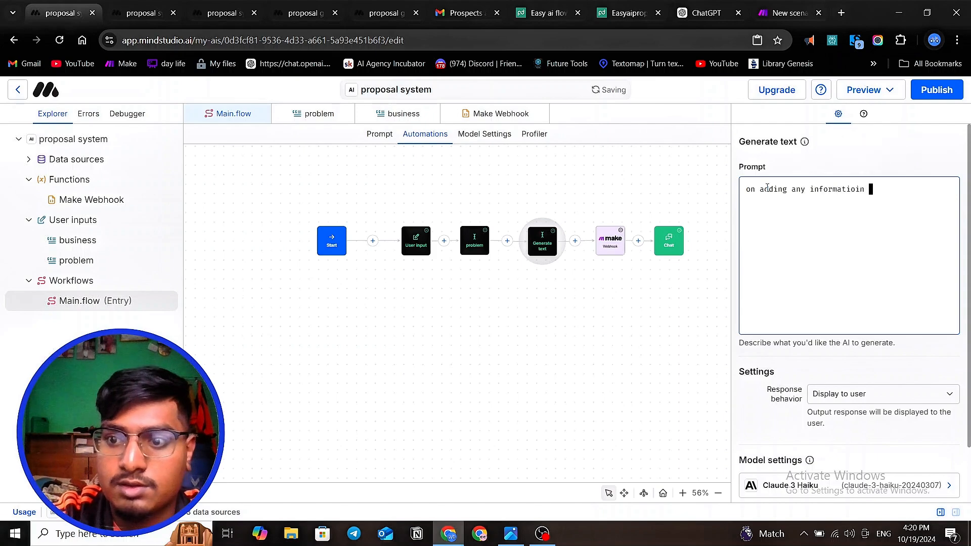
key("BackSpace")
type("n send is")
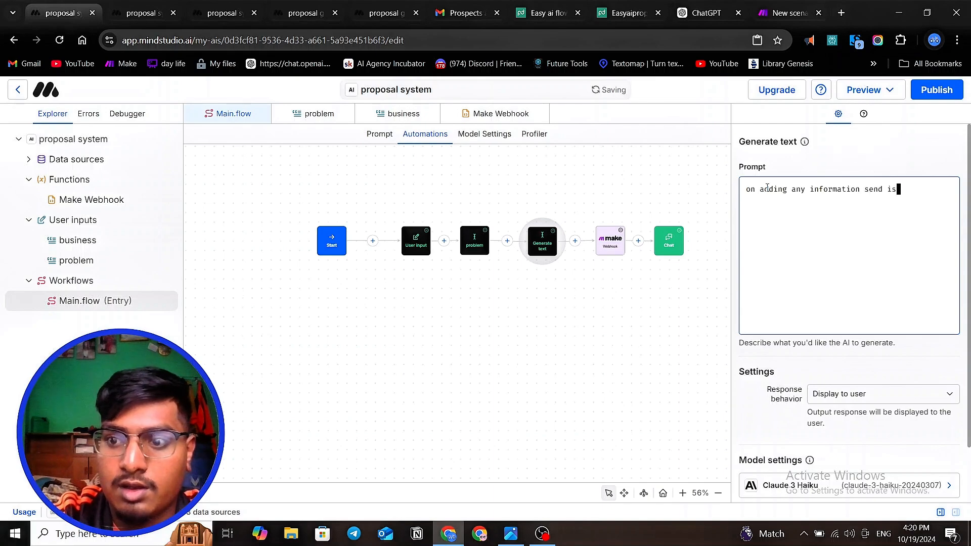
key("BackSpace")
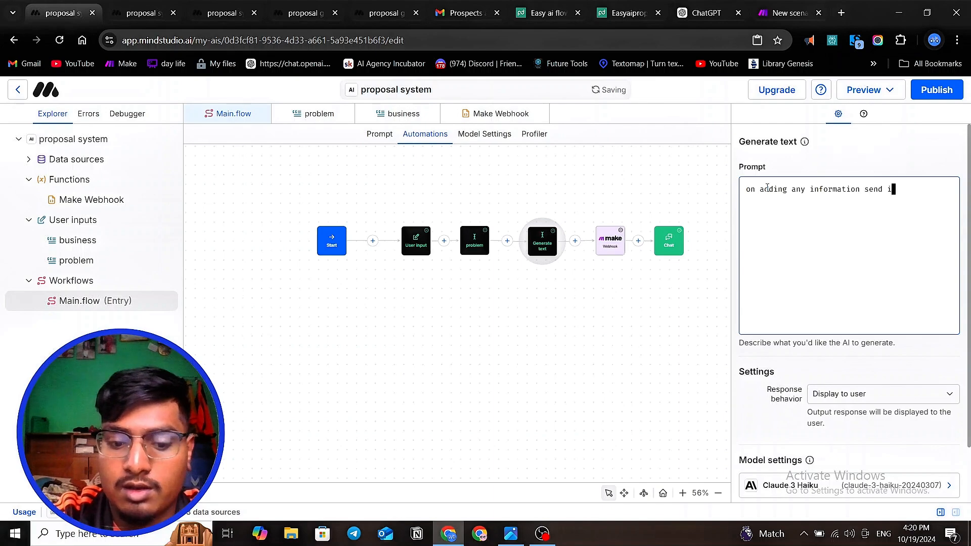
type("t as js")
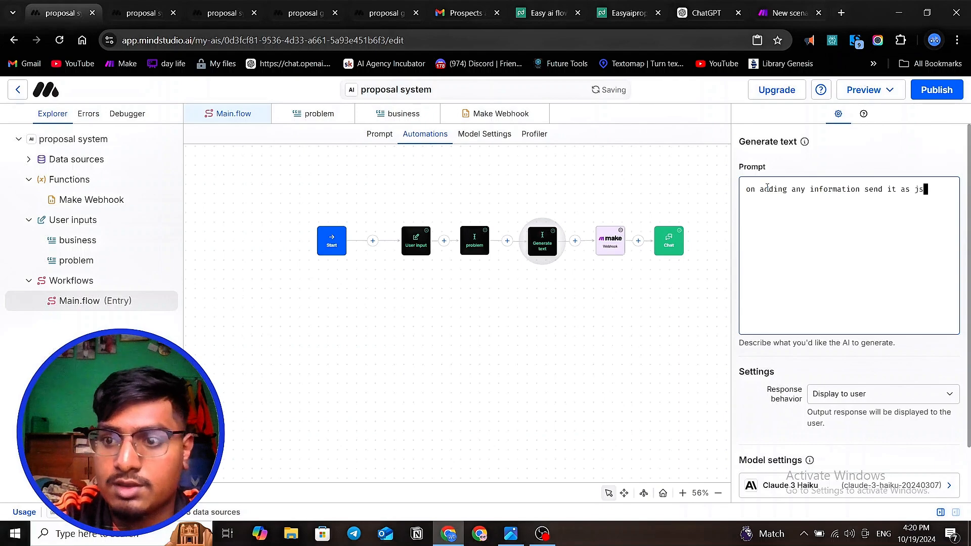
type("on ob")
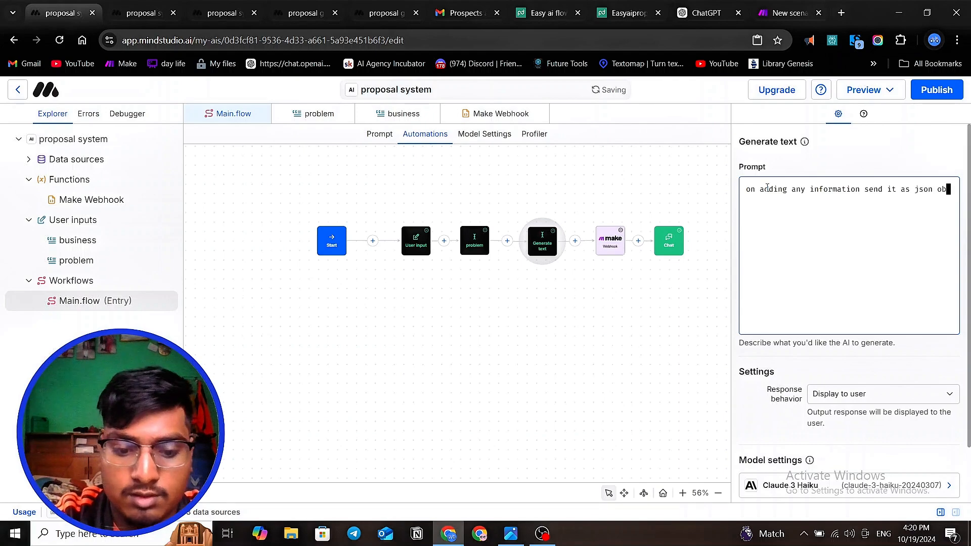
type("ject")
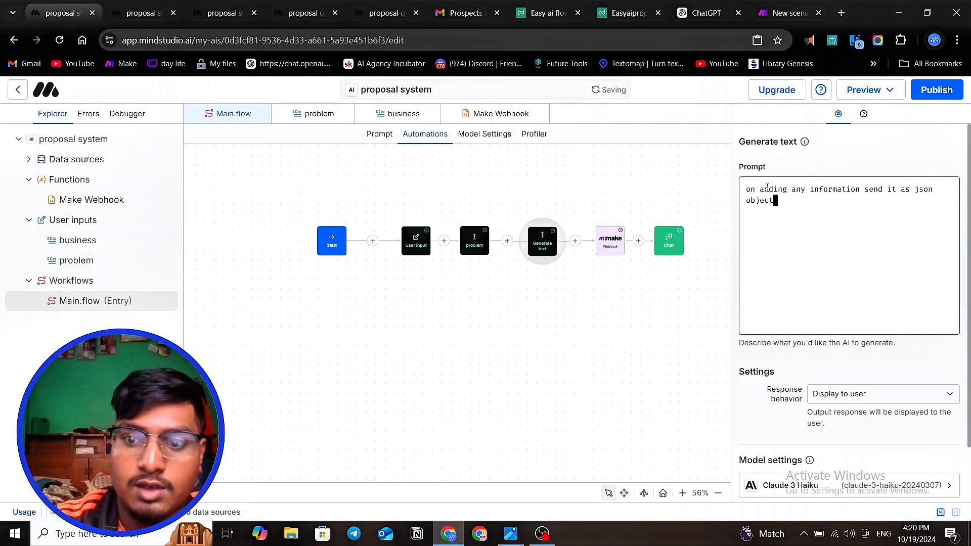
- Start a JSON object with an opening brace on its own line below the prompt's instruction text
key("Return")
key("Return")
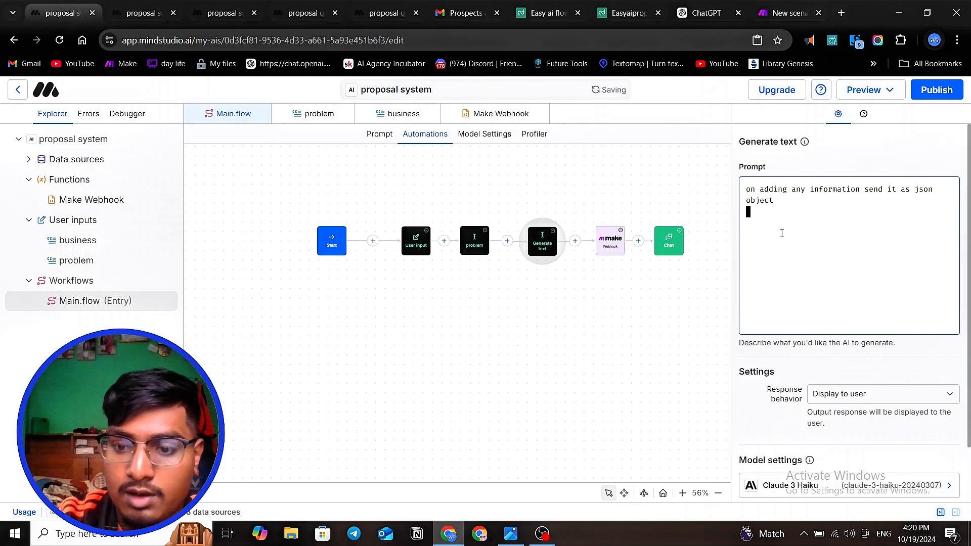
type("{")
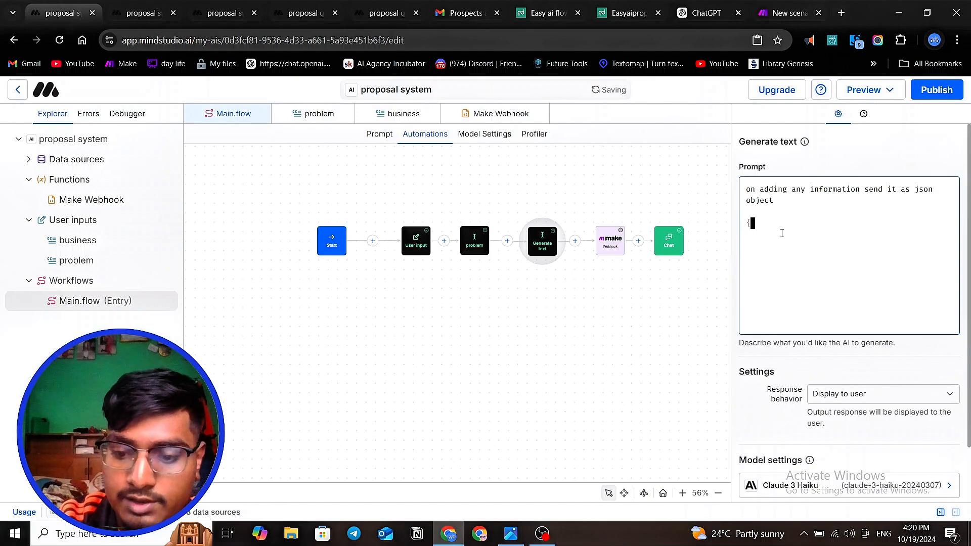
key("Return")
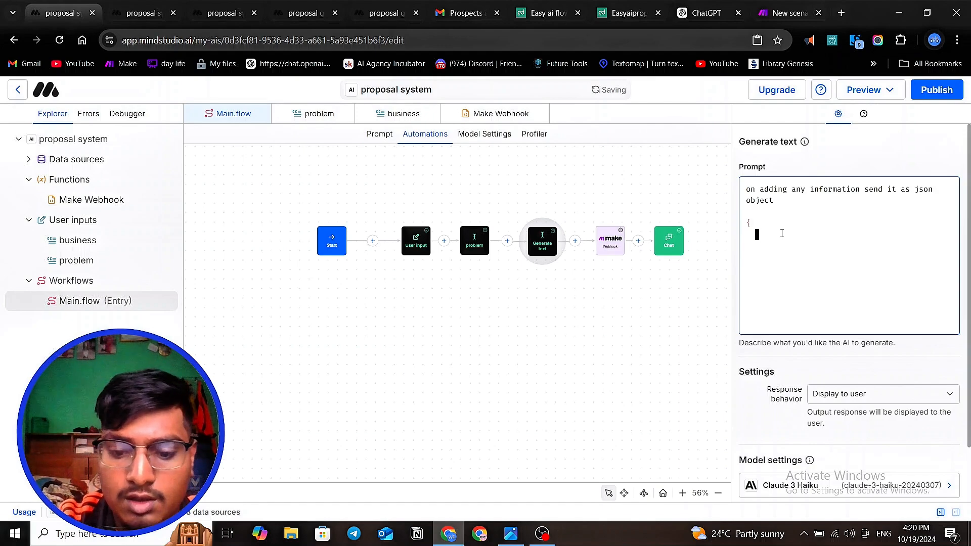
type("problem")
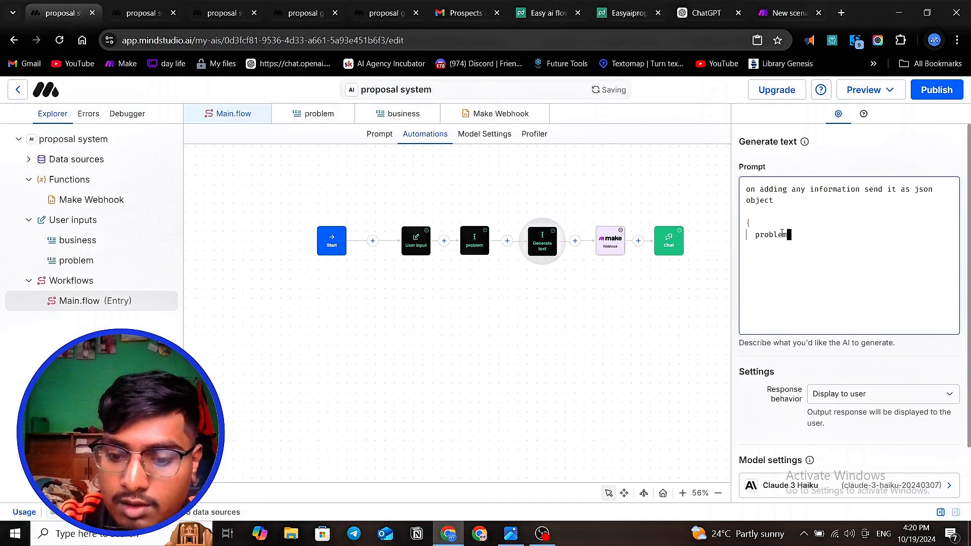
type(":")
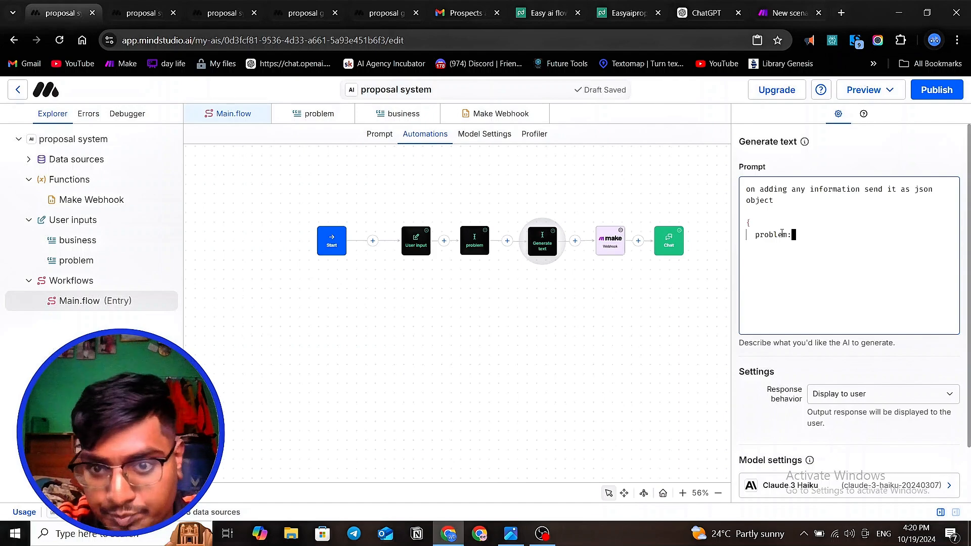
key("BackSpace")
key("BackSpace")
key("BackSpace")
key("BackSpace")
key("BackSpace")
key("BackSpace")
key("BackSpace")
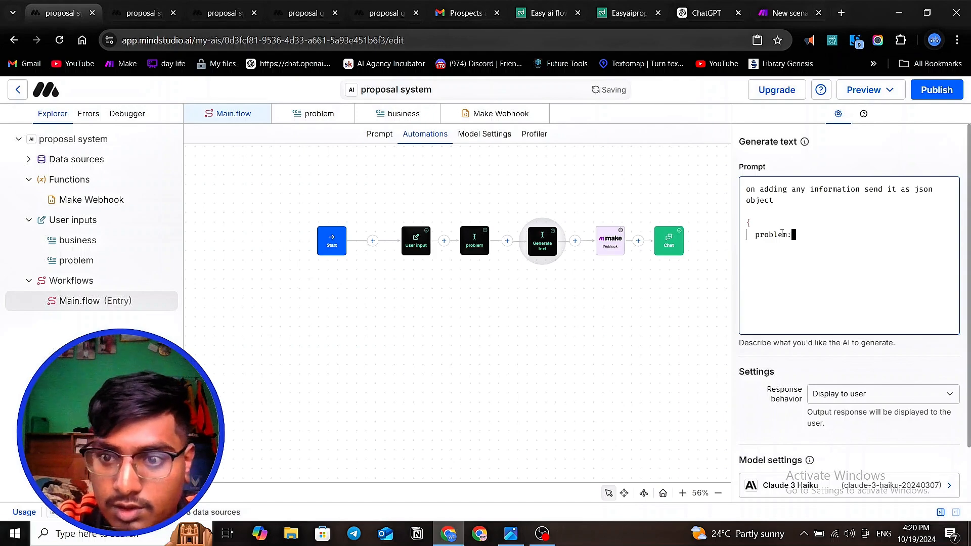
key("BackSpace")
- Add the quoted key "problem" followed by a colon as the first entry of the JSON object
type("\"")
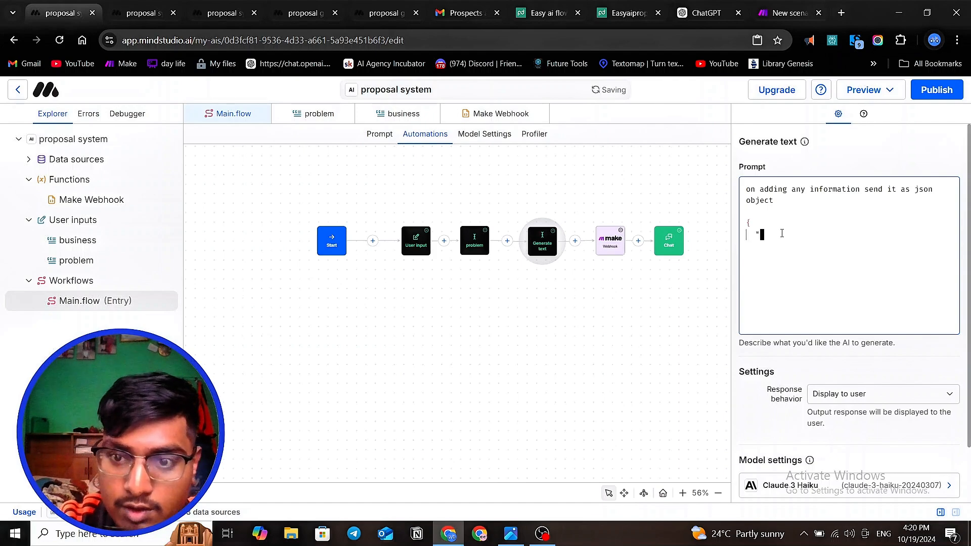
type("problem\"")
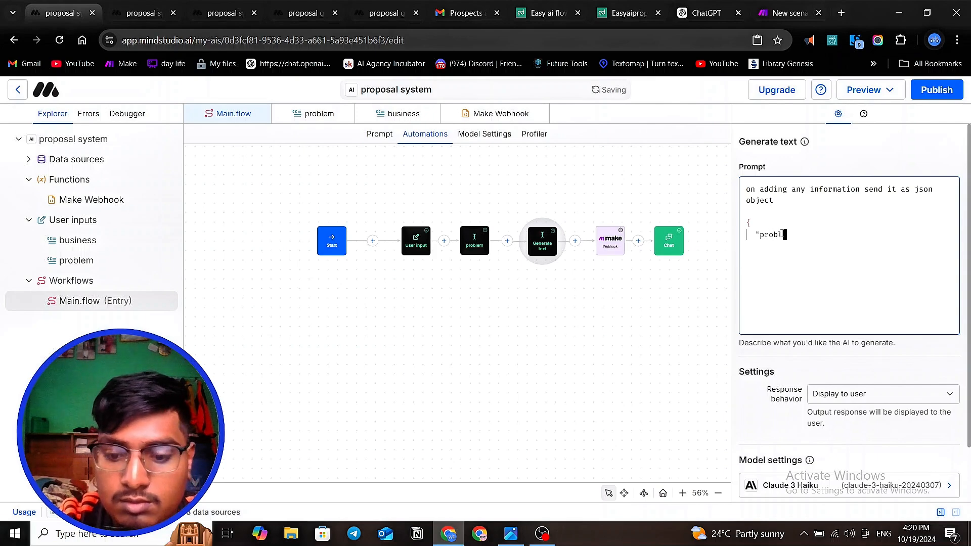
key("BackSpace")
key("BackSpace")
type("m")
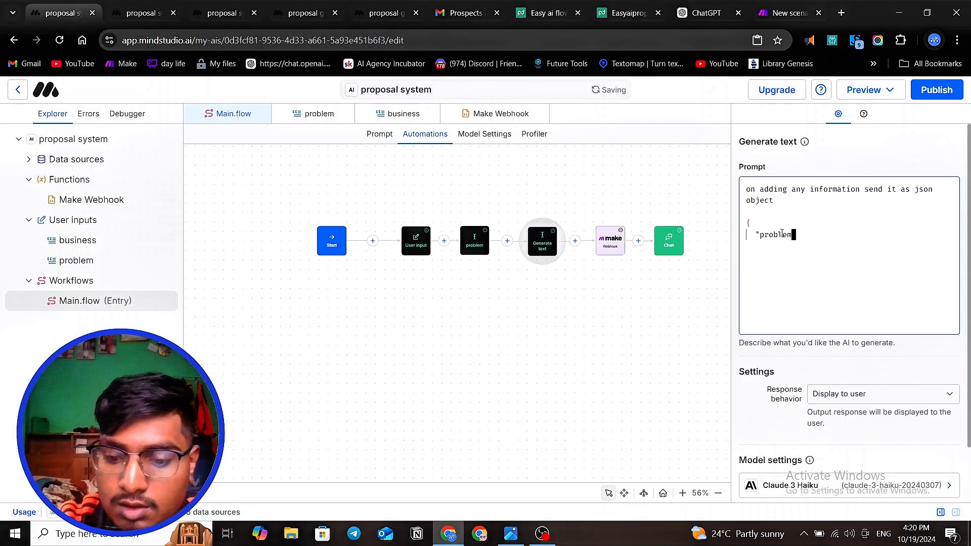
type("\":")
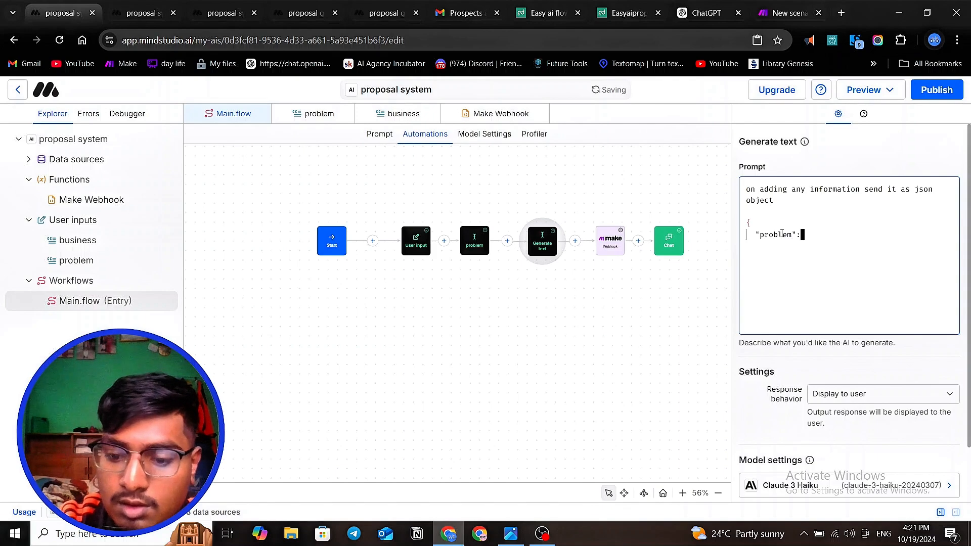
type("\"{{")
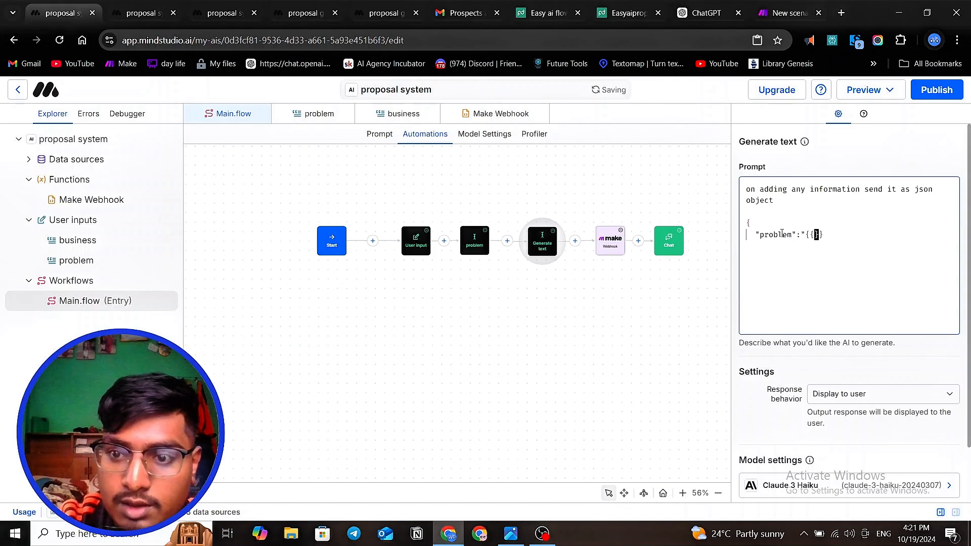
type("pr")
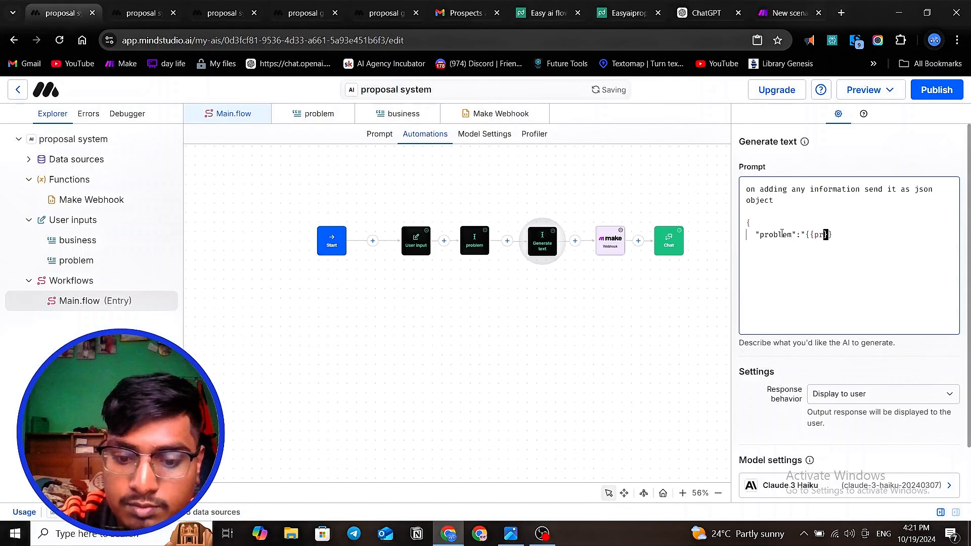
type("obl")
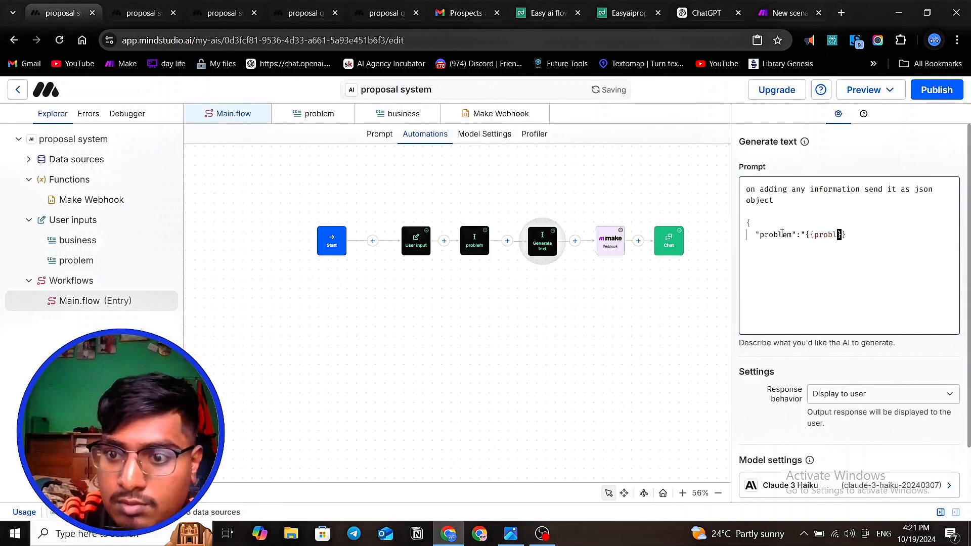
type("em")
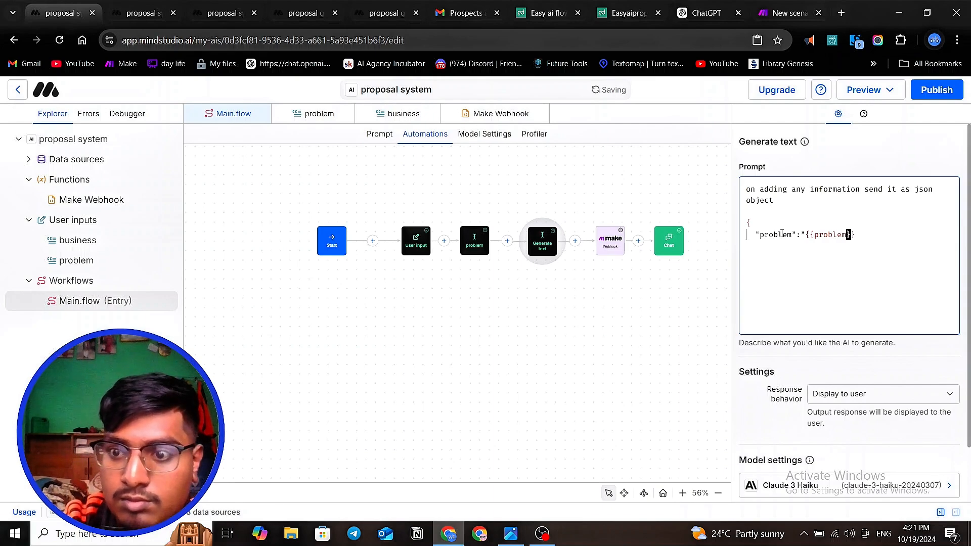
- Give the problem key the quoted variable value "{{problem}}" and end the entry with a comma
left_click(859, 233)
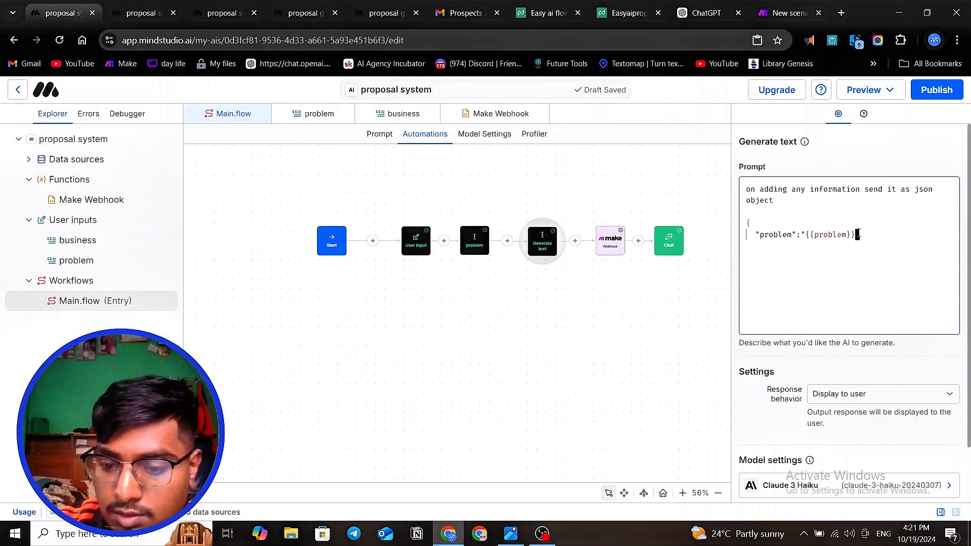
type("\",")
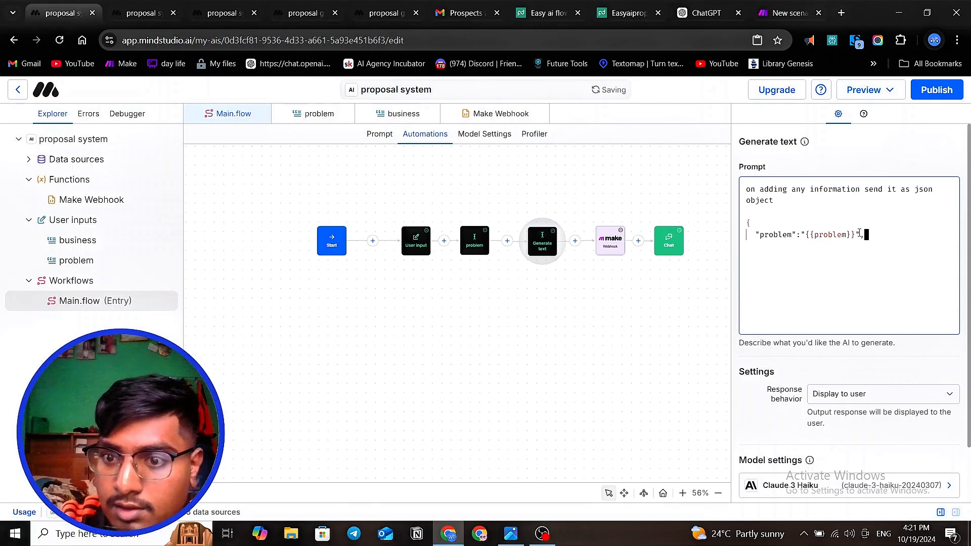
- Add a second quoted key "business_info" with a colon on a new line of the JSON object
key("Return")
type("\"")
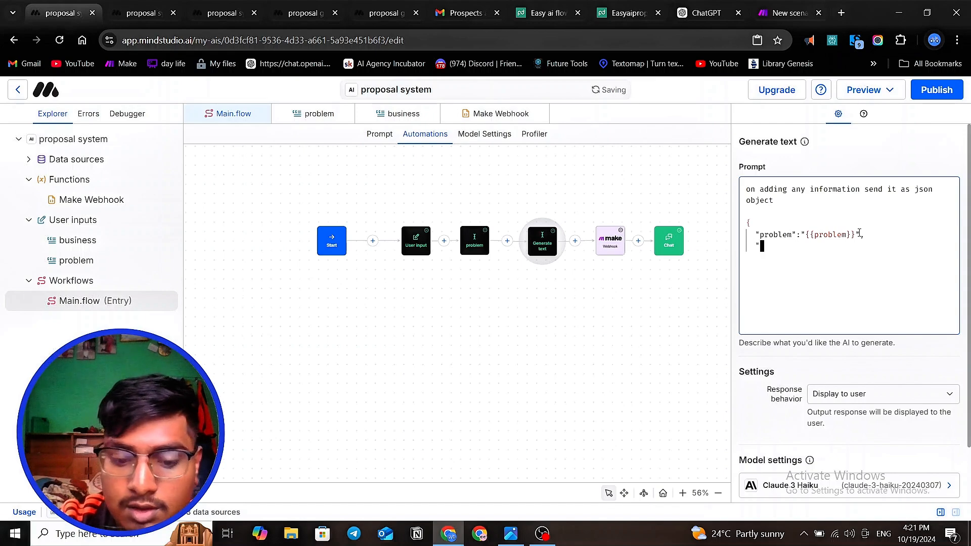
type("busines")
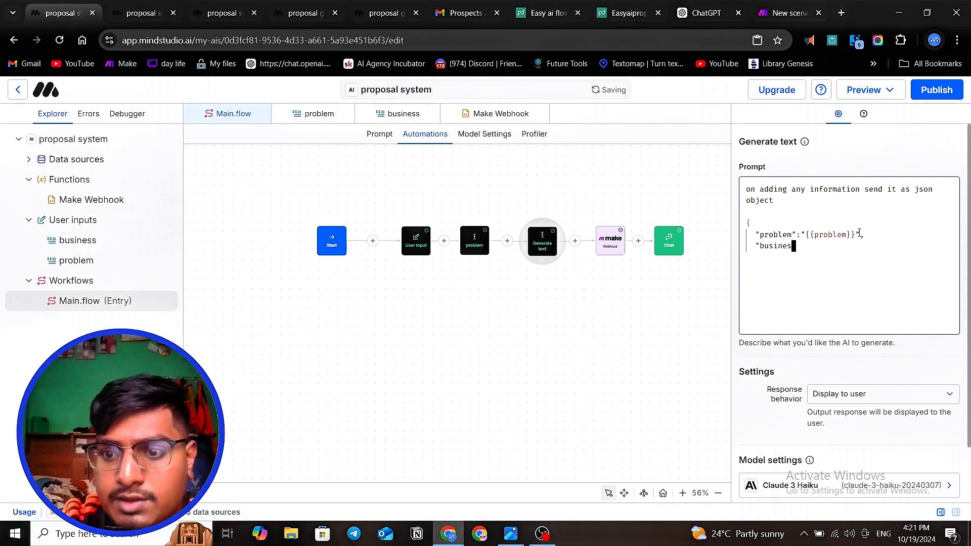
type("\"")
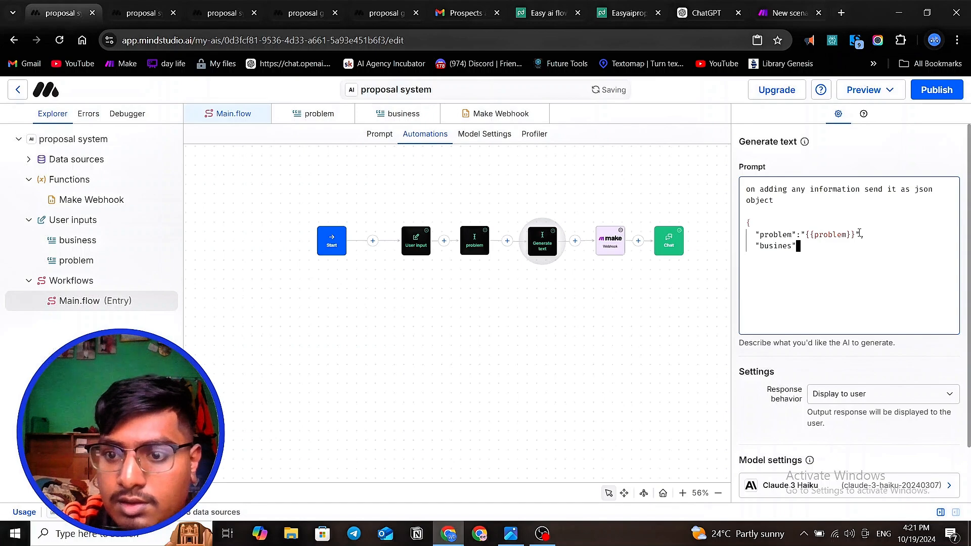
key("BackSpace")
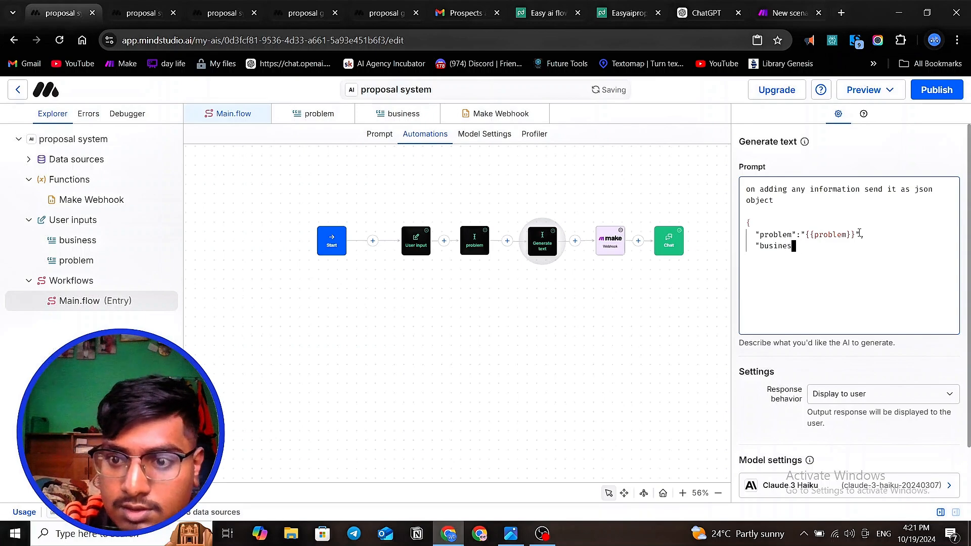
type("s_")
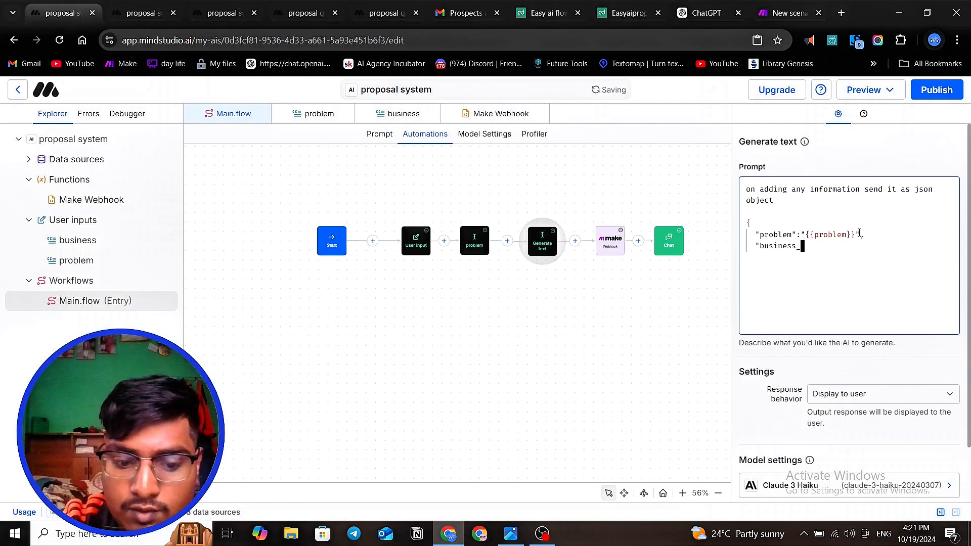
type("info")
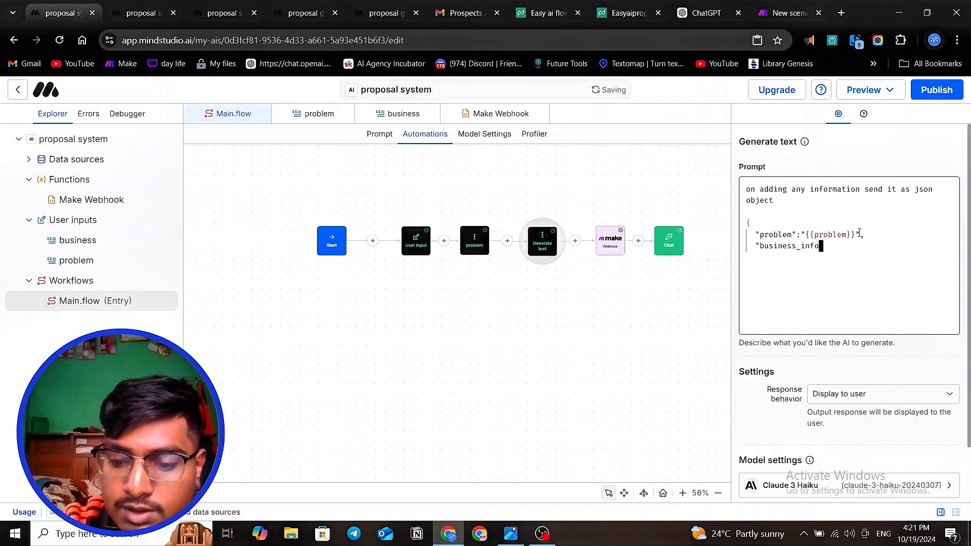
type("\":")
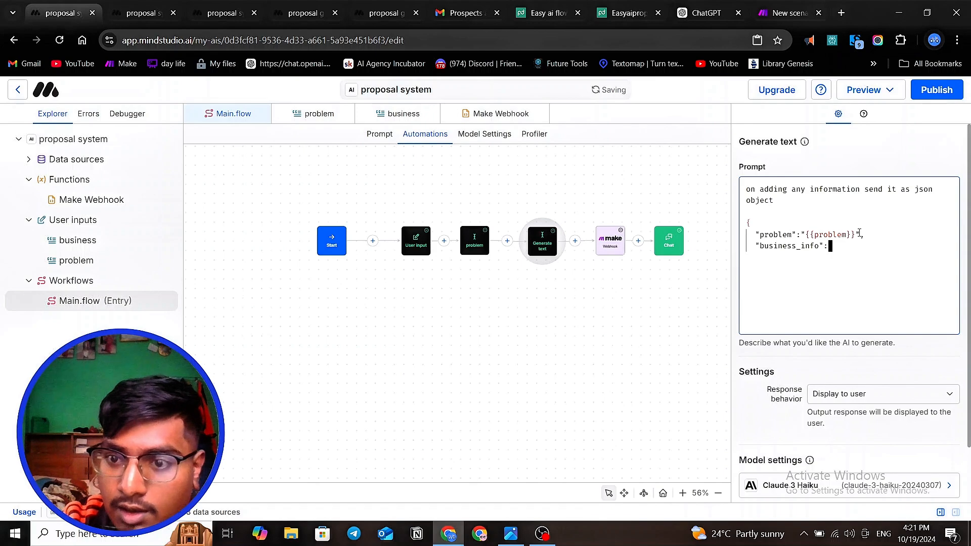
type("\"")
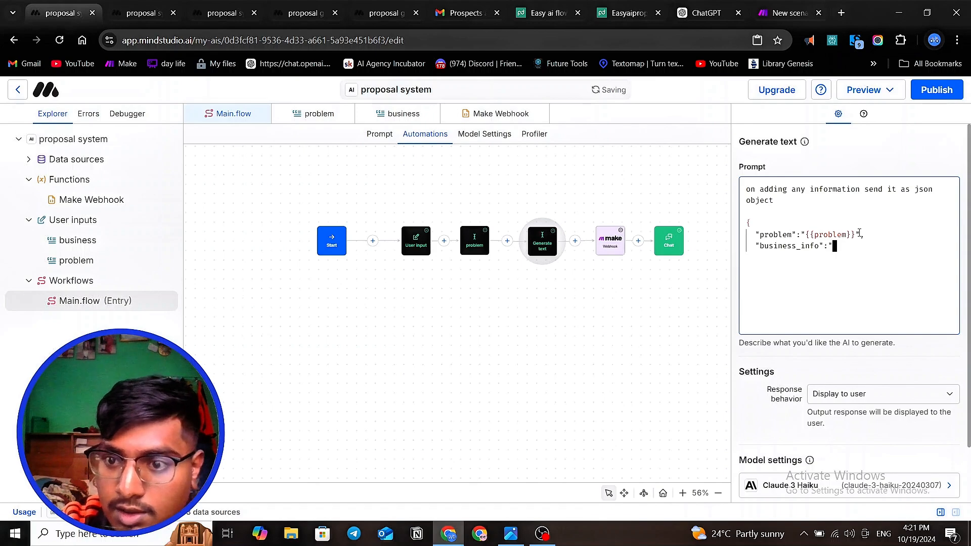
type("{{")
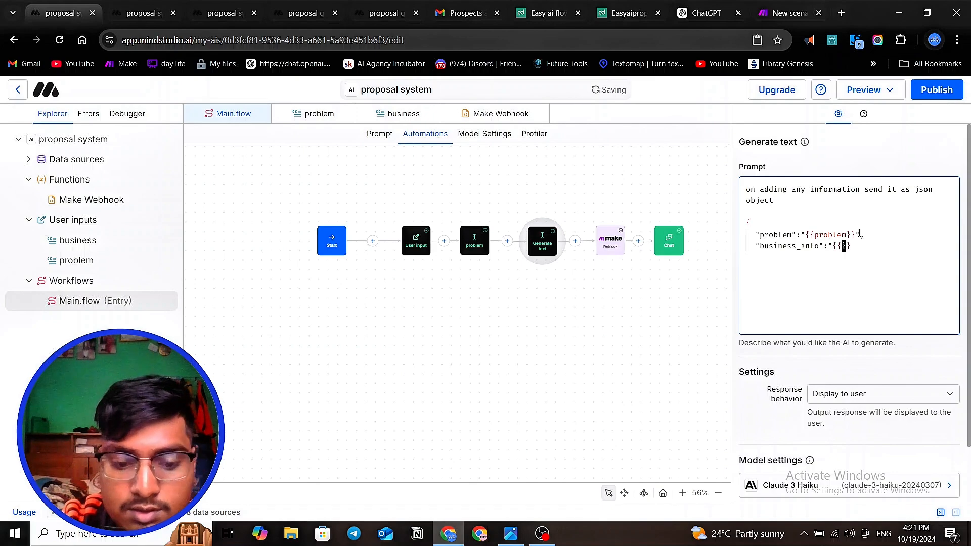
type("business")
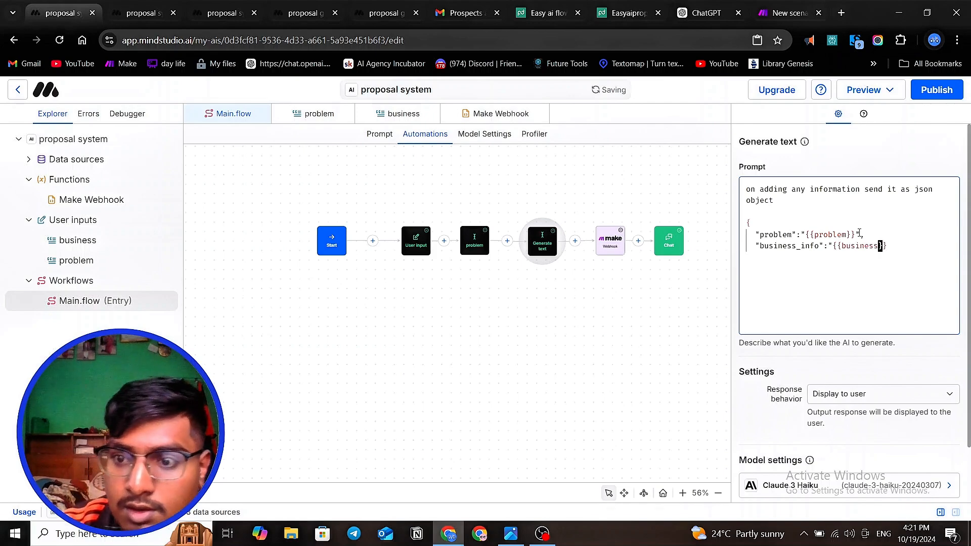
- Give the business_info key the quoted variable value "{{business}}"
left_click(902, 251)
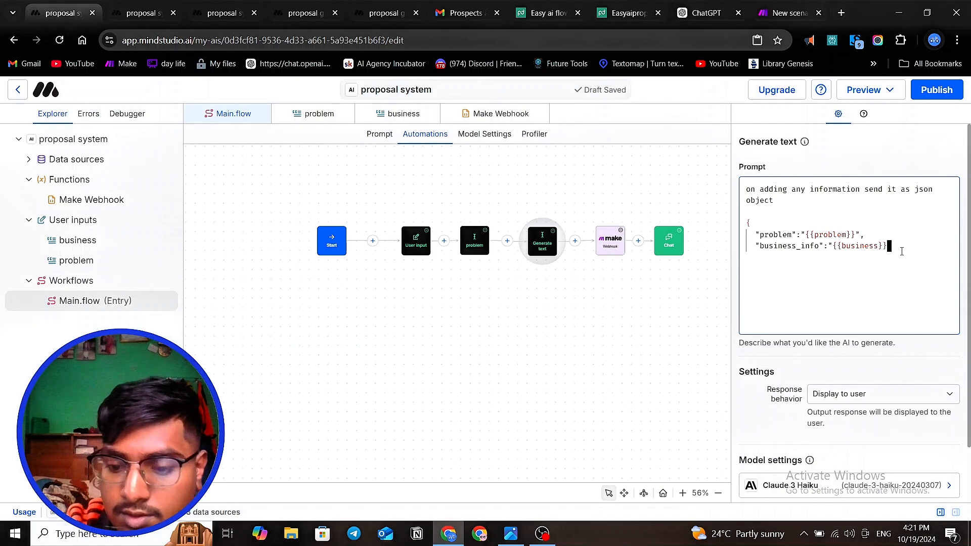
type("\"")
- Close the JSON object with an unindented closing brace, leaving a blank line below the business_info entry
key("Return")
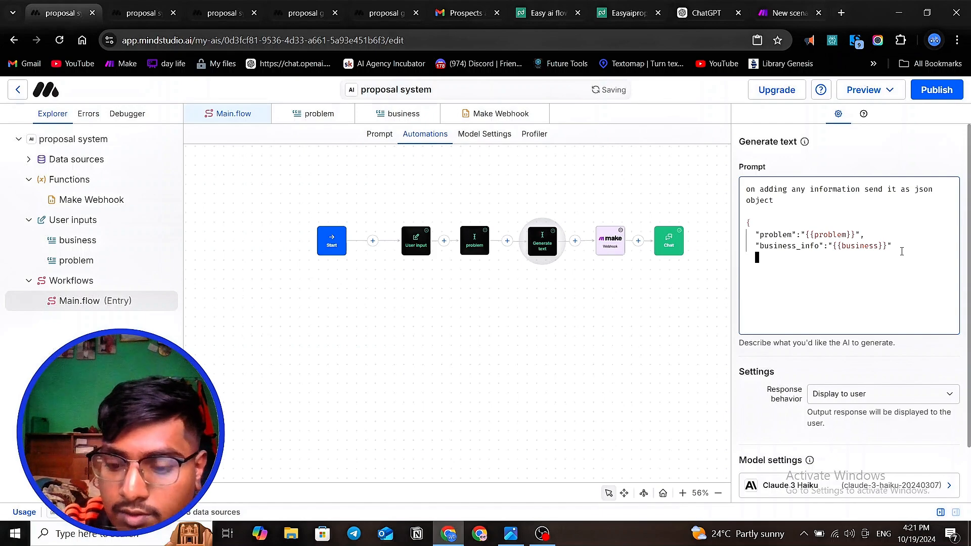
key("Return")
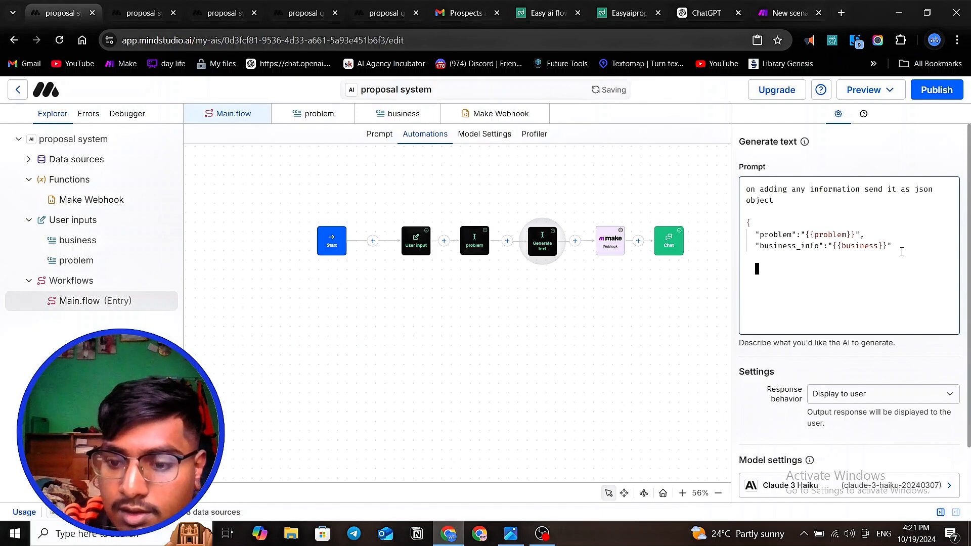
key("BackSpace")
key("BackSpace")
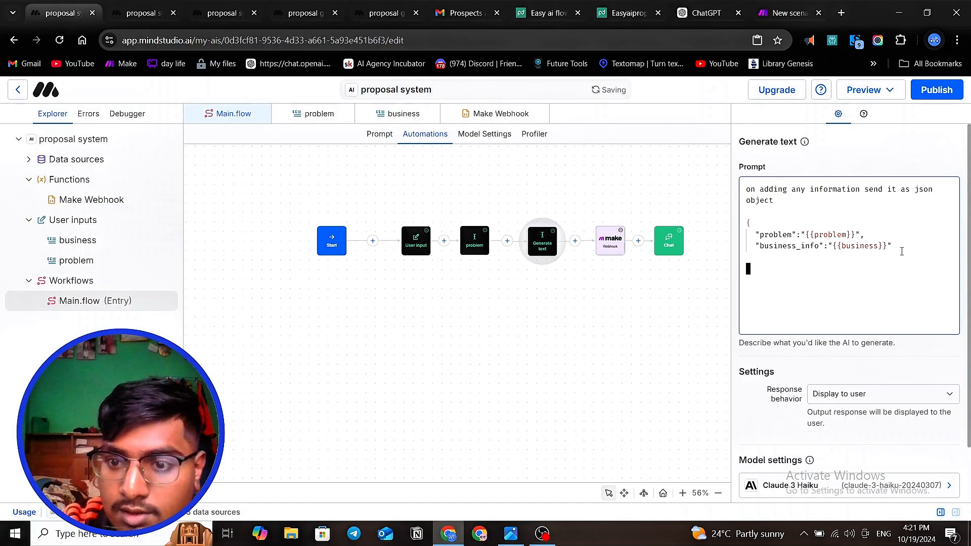
type("}")
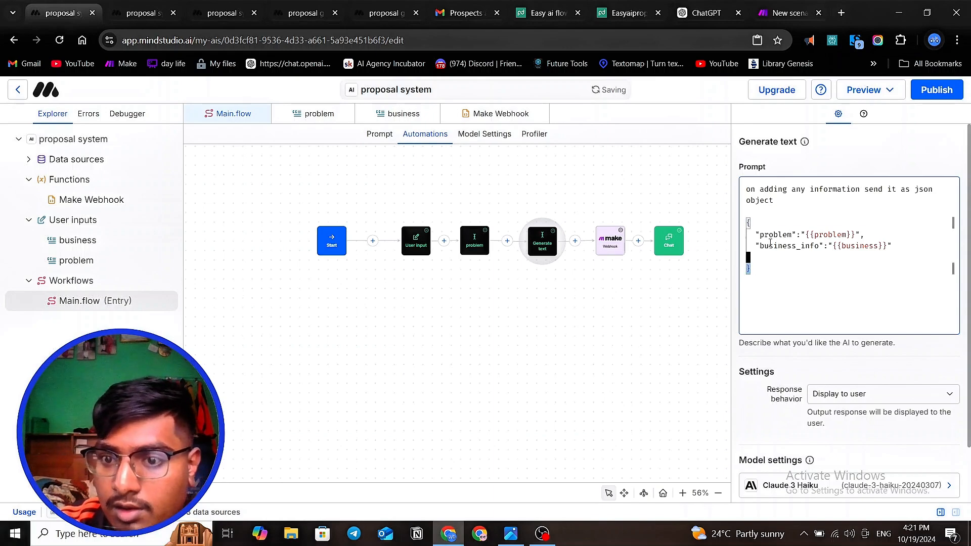
- Copy the whole JSON object, from opening to closing brace, out of the Generate text prompt
left_click(746, 221, "shift")
right_click(759, 227)
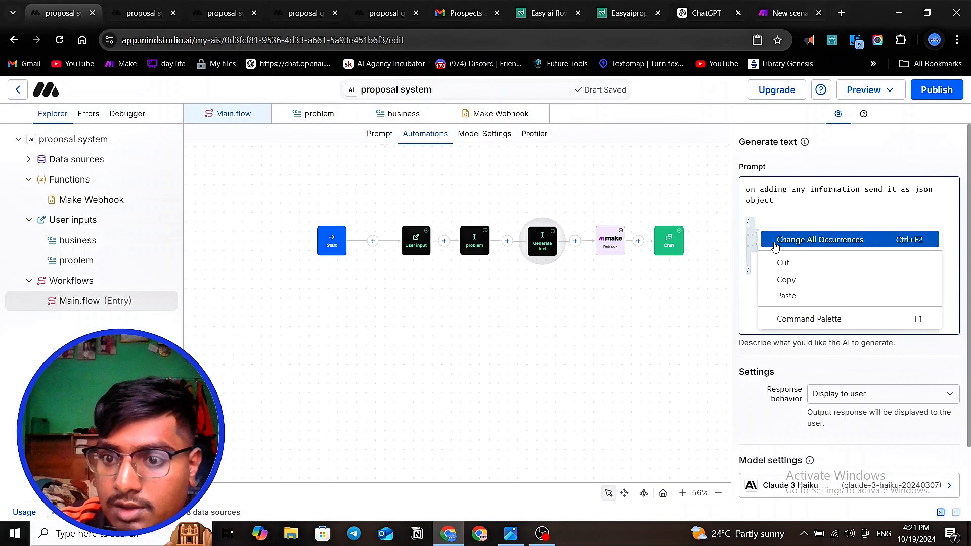
left_click(789, 278)
- Search Google for "json editor" in a new browser tab and open the JSON Editor Online site
left_click(842, 13)
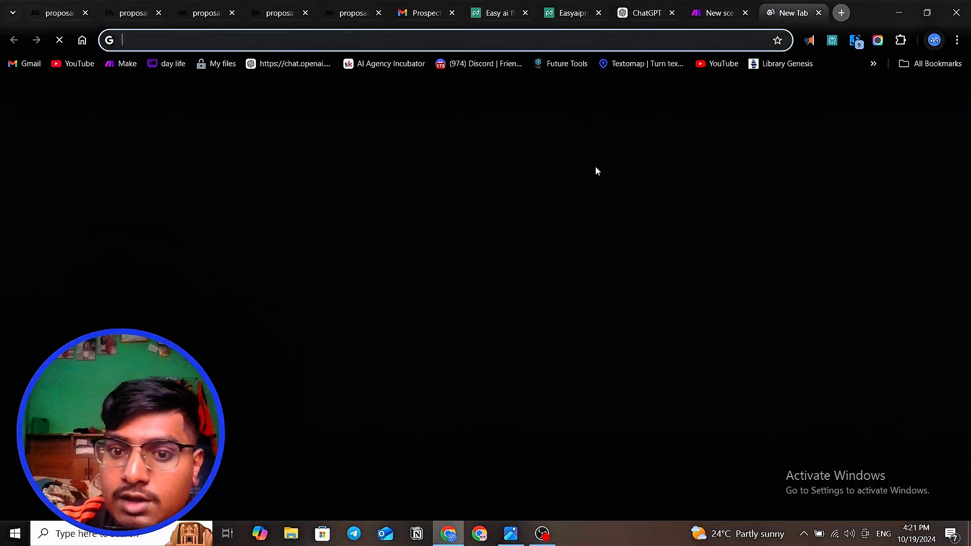
left_click(458, 257)
type("s")
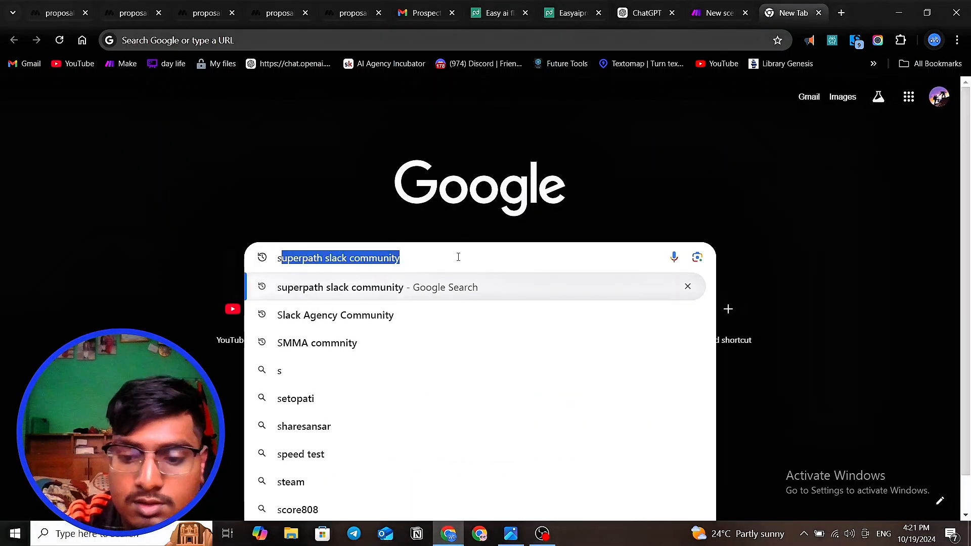
key("BackSpace")
key("BackSpace")
type("json editor")
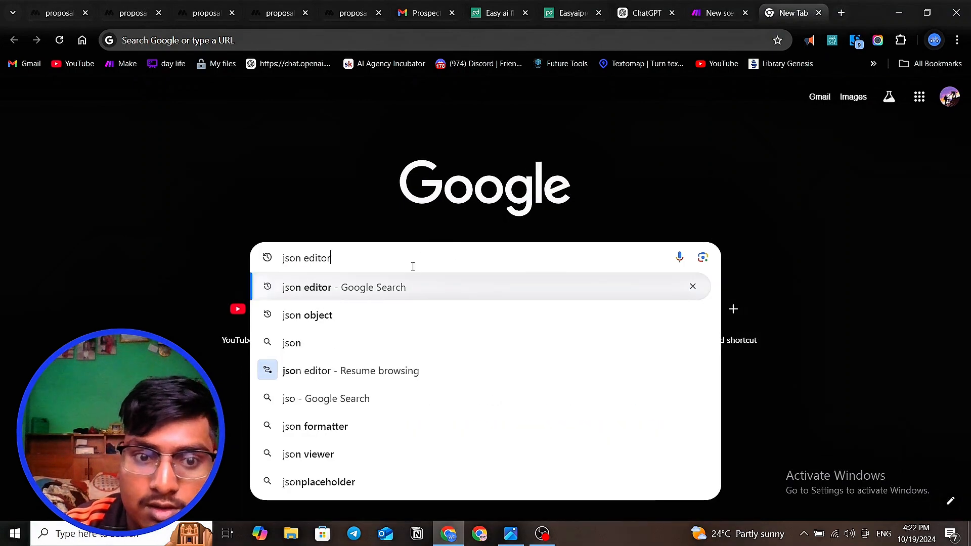
key("Right")
key("Return")
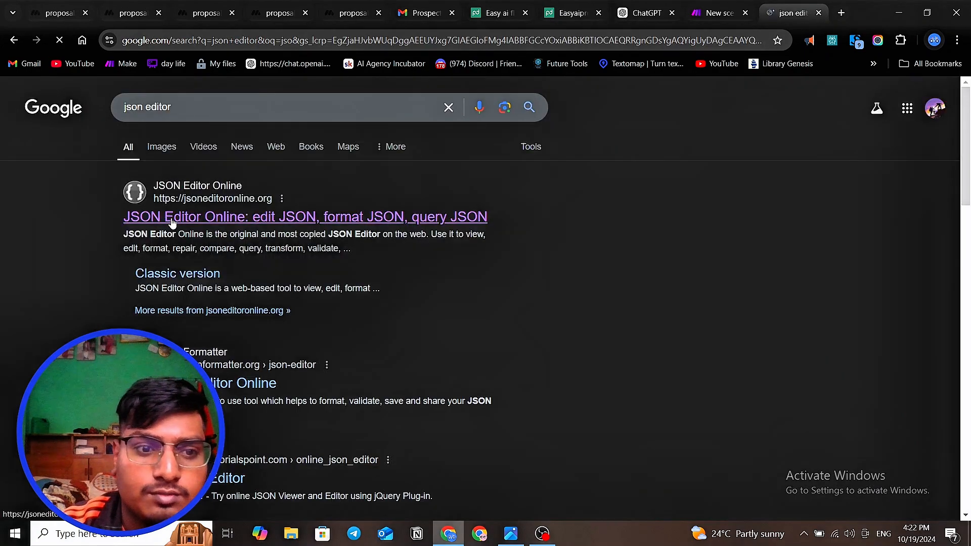
left_click(171, 221)
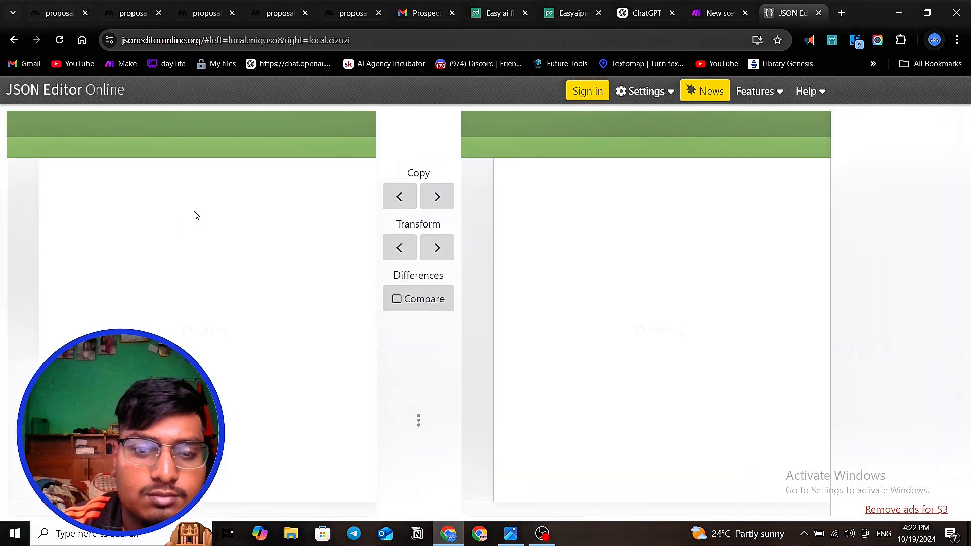
- Replace the contents of New document 1 with the copied JSON object and format it
left_click(185, 204)
key("ctrl+a")
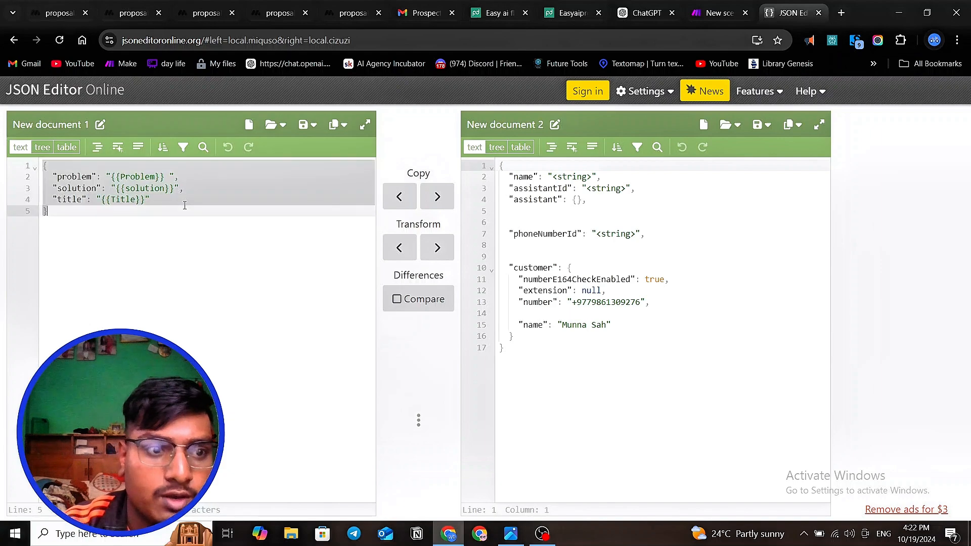
key("BackSpace")
key("ctrl+v")
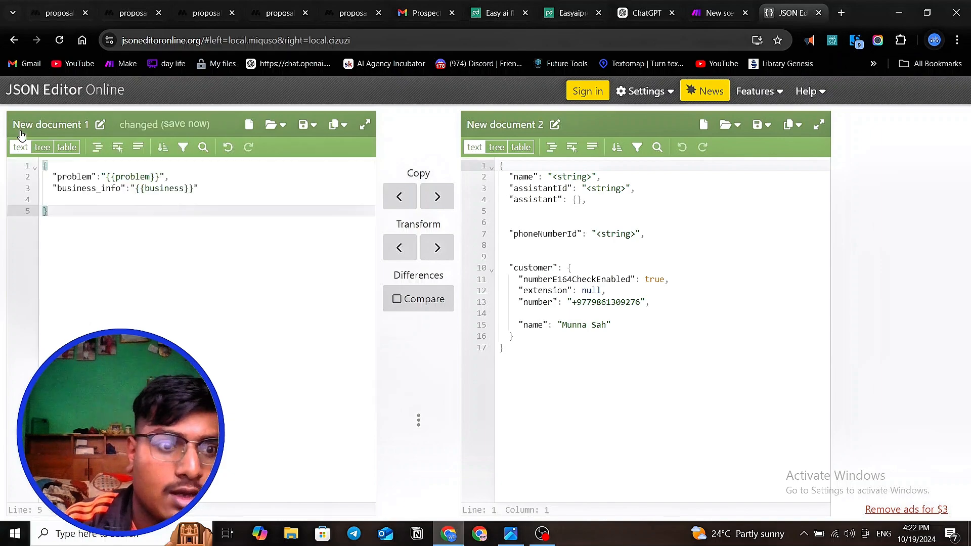
left_click(94, 150)
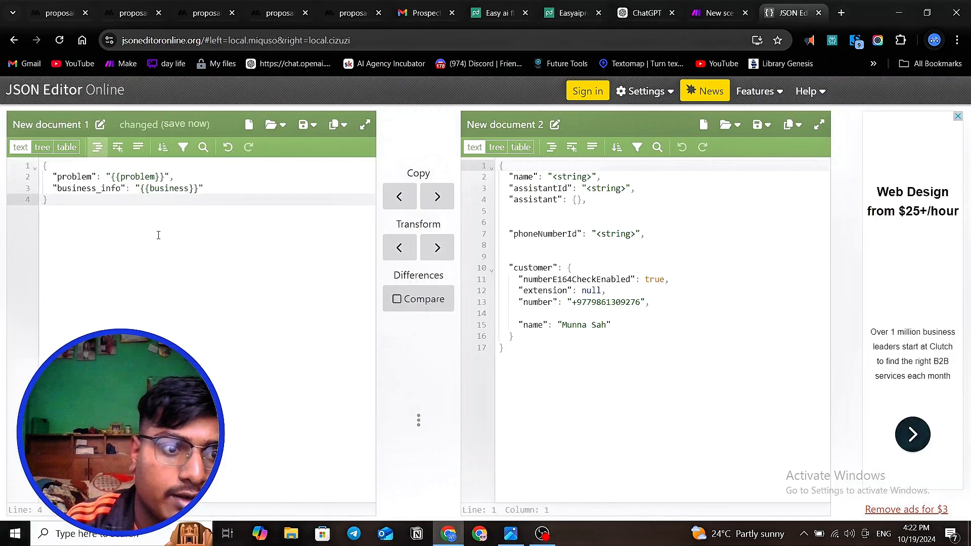
key("ctrl+a")
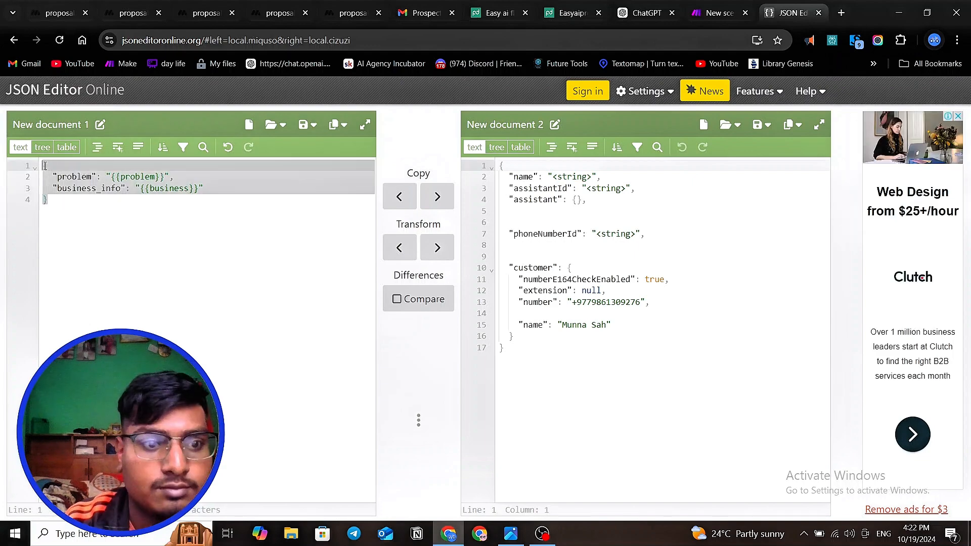
right_click(73, 189)
left_click(106, 260)
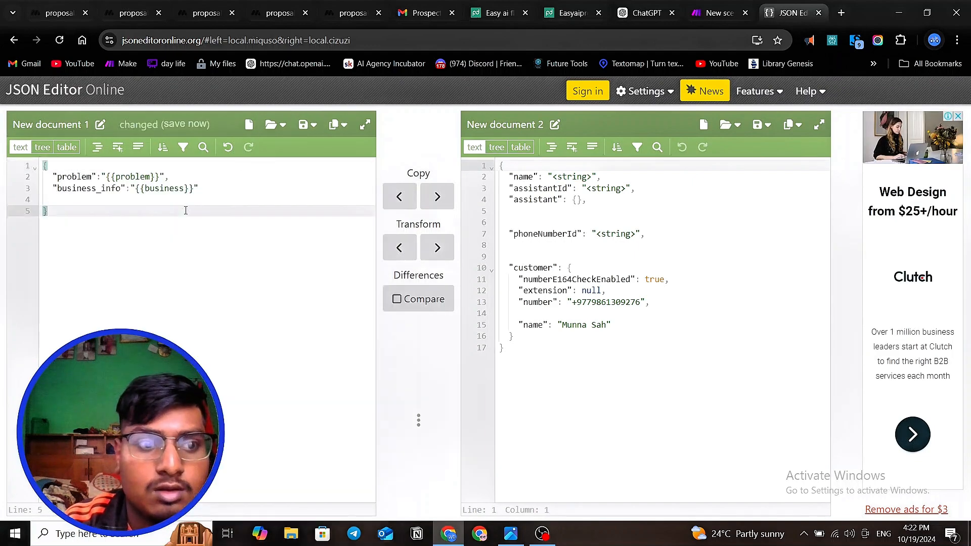
left_click(97, 147)
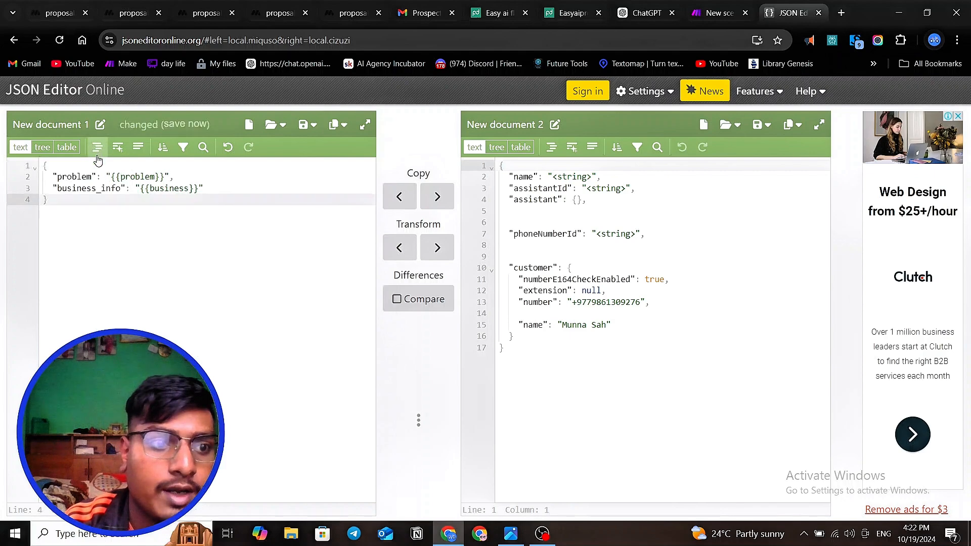
- Copy the formatted JSON object from New document 1 and paste it over the JSON object in MindStudio's Generate text prompt
left_click_drag(77, 194, 44, 165)
right_click(51, 169)
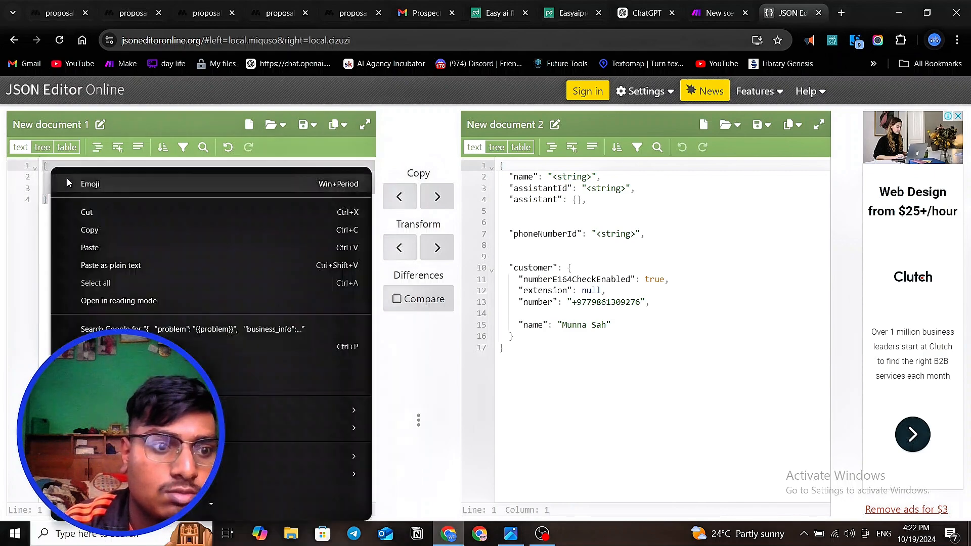
left_click(107, 231)
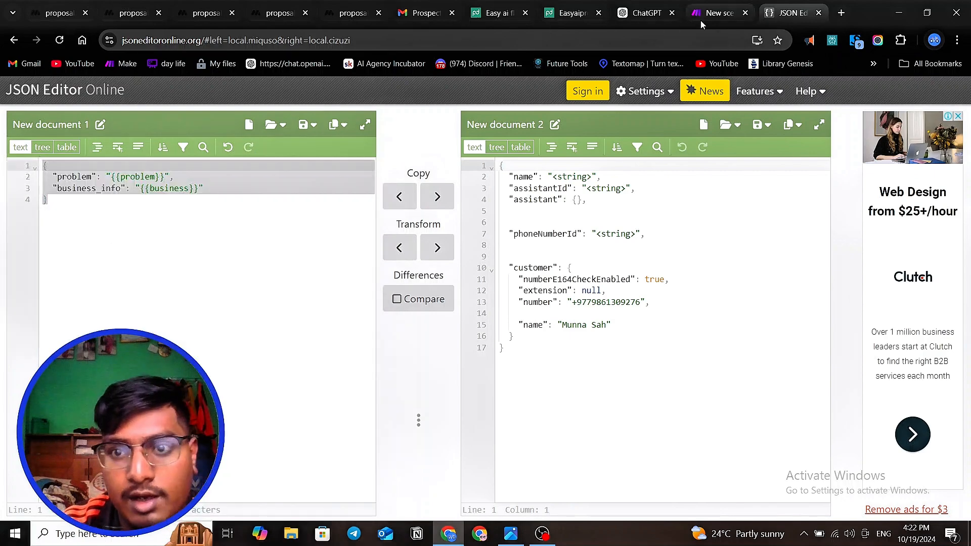
left_click(130, 21)
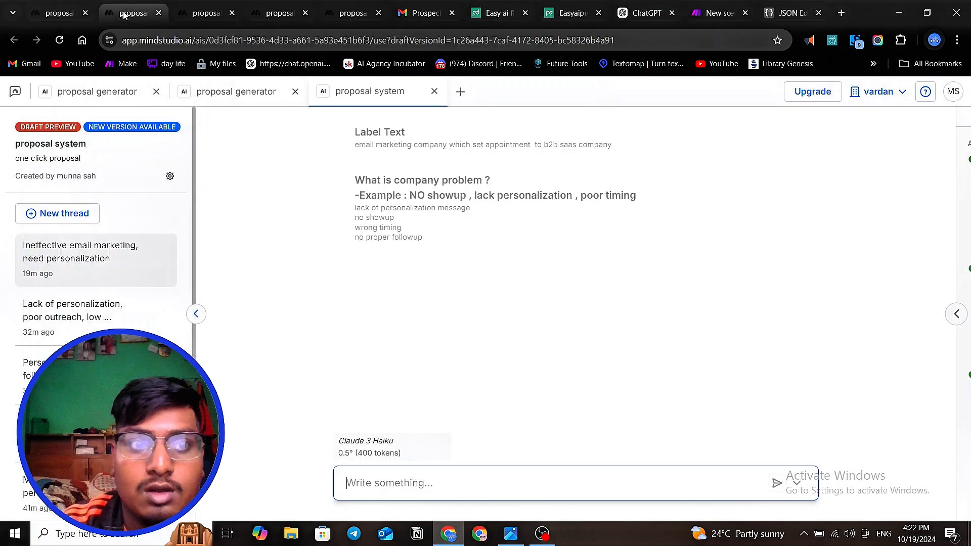
left_click(53, 14)
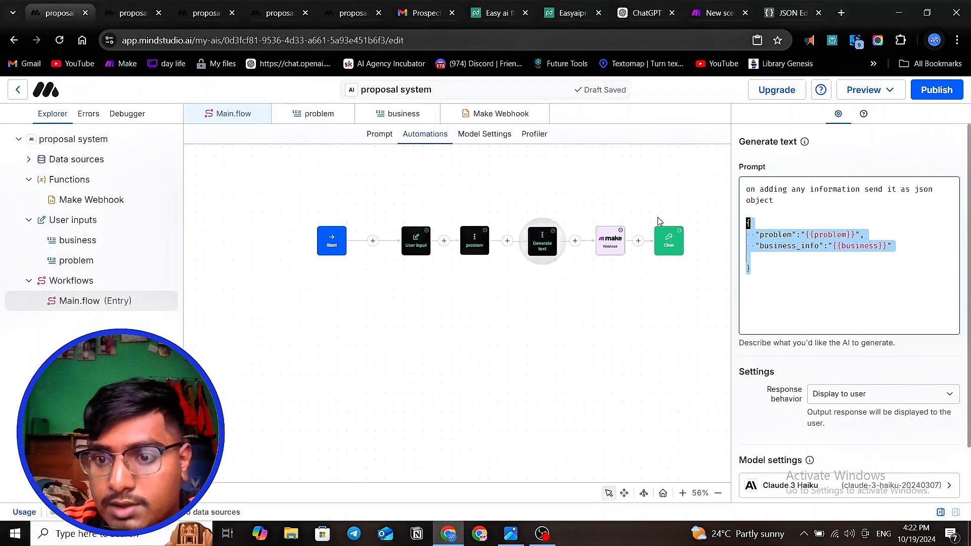
key("ctrl+v")
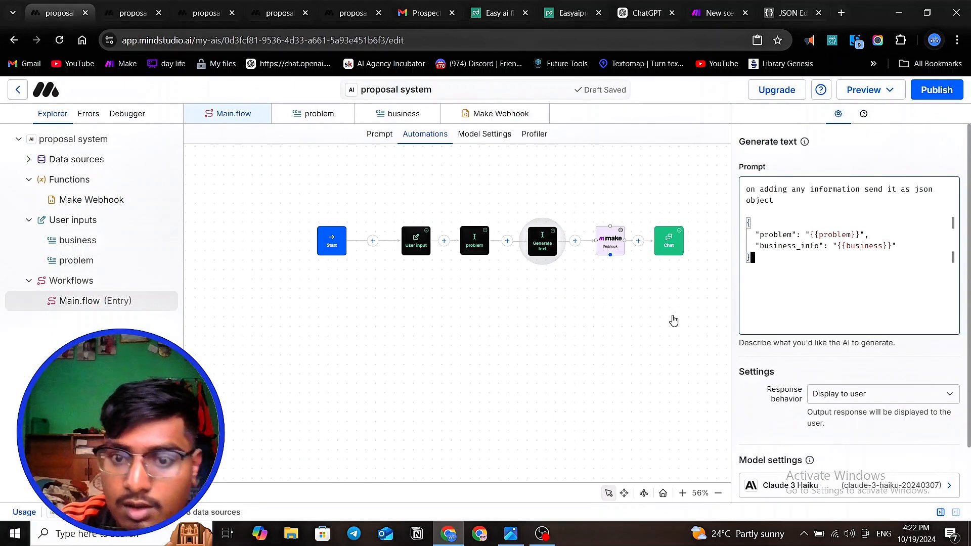
- Set the Generate text block's response behavior to Assign to variable, with the variable name output
left_click(908, 397)
left_click(857, 428)
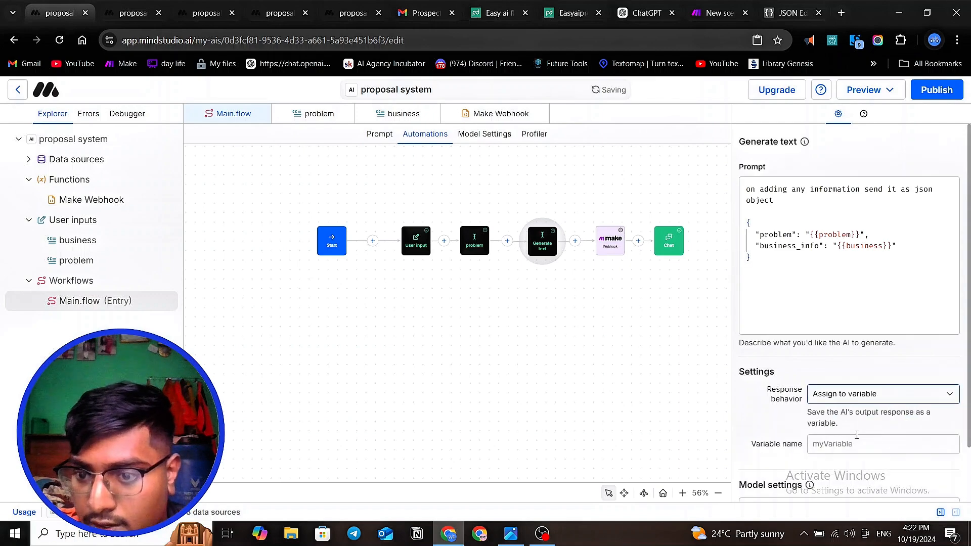
left_click(853, 439)
type("ou")
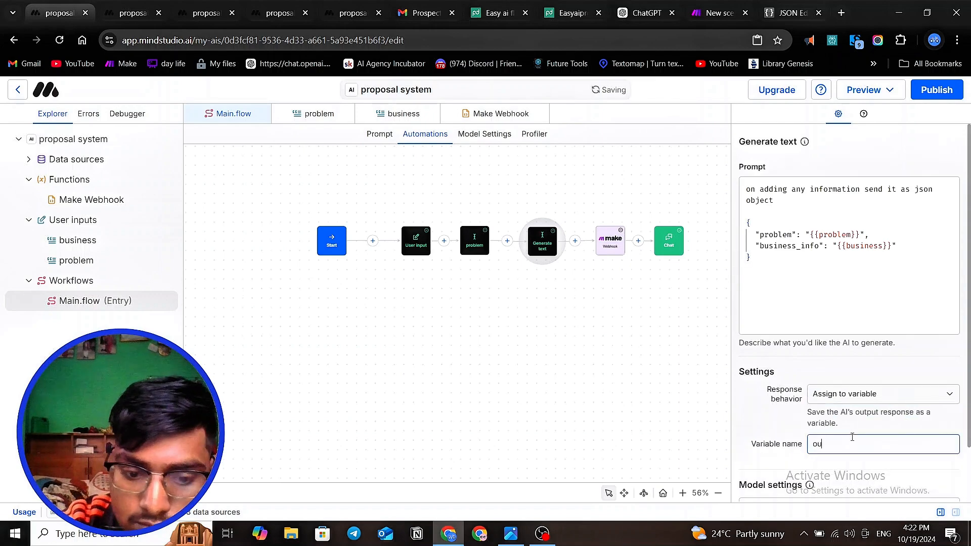
type("tput")
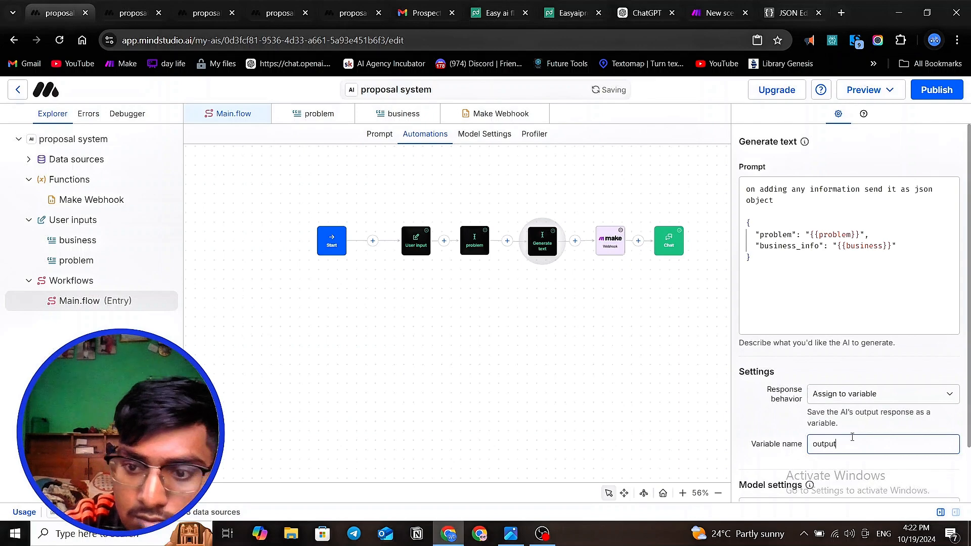
- Replace the Make webhook block's input with the variable {{output}}
left_click(610, 240)
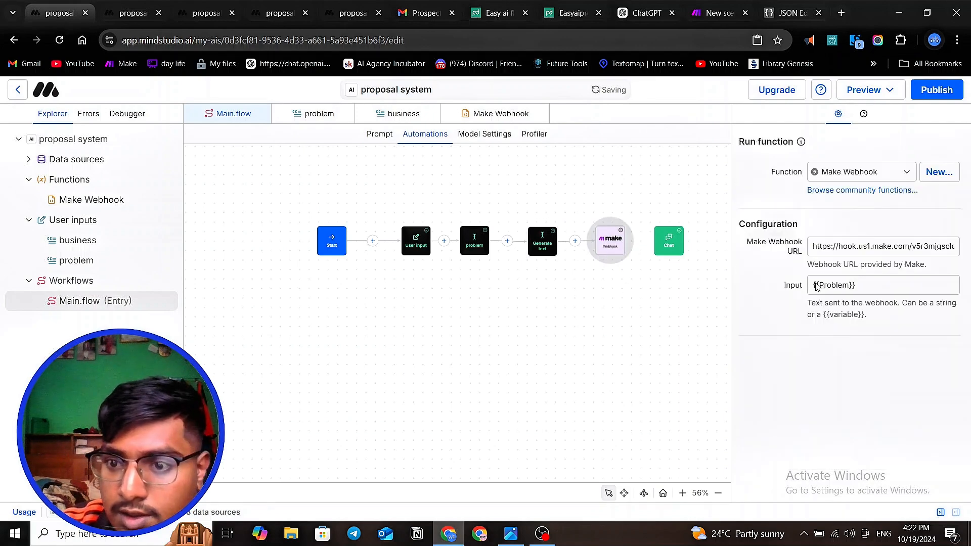
triple_click(838, 287)
key("BackSpace")
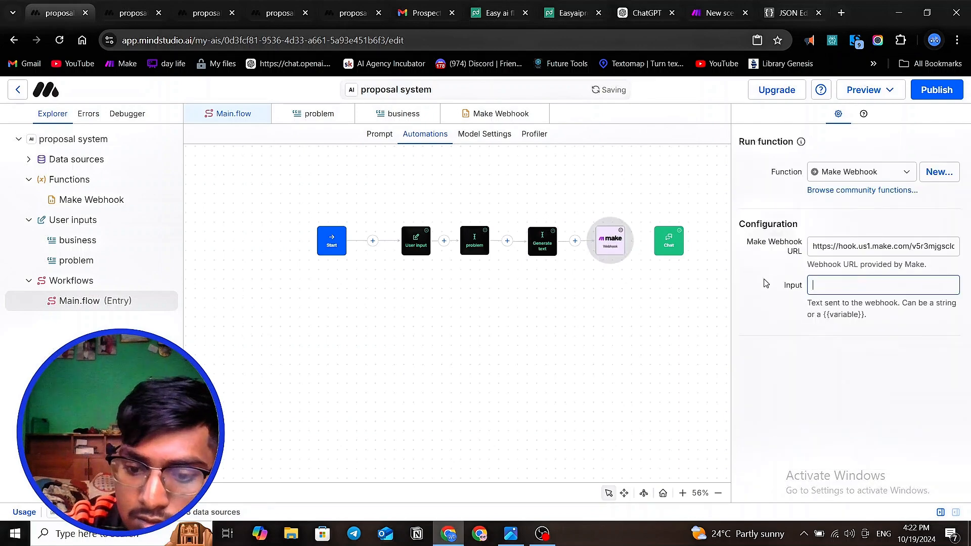
type("{{ou")
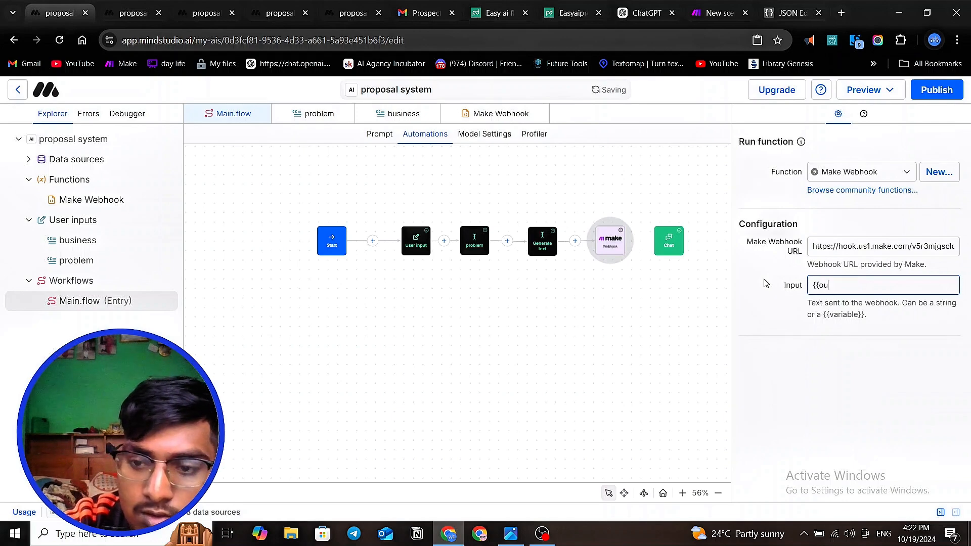
type("tput")
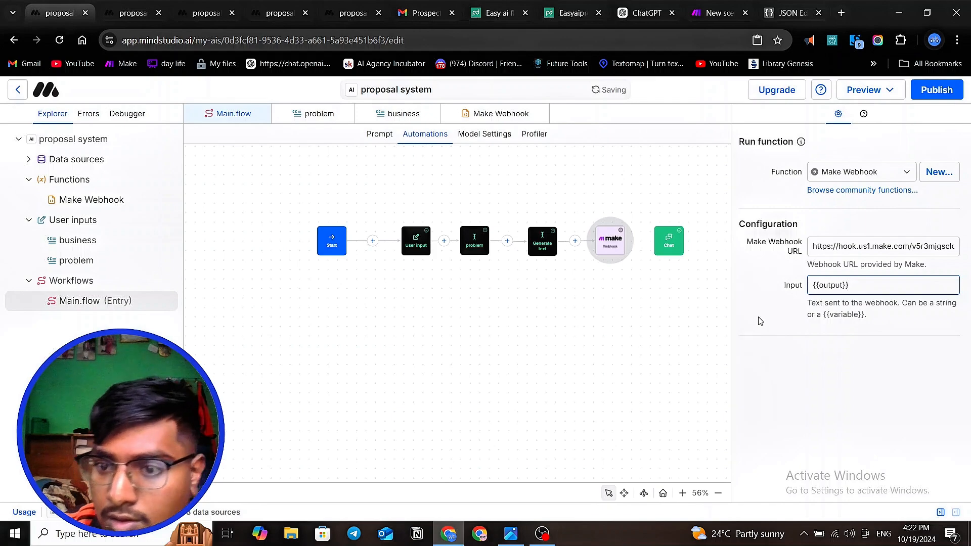
left_click(684, 352)
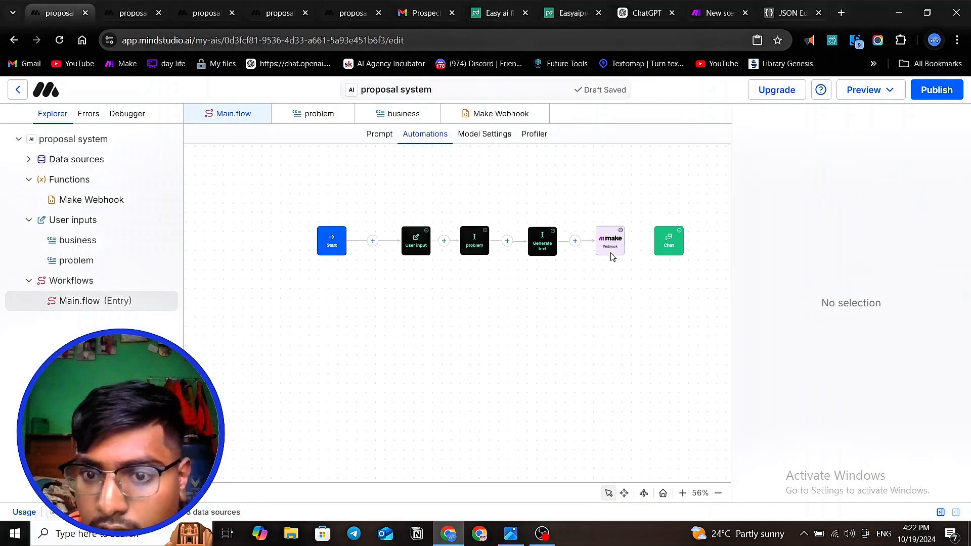
- Review the Generate text block's settings and open a draft preview of the proposal system
left_click(539, 240)
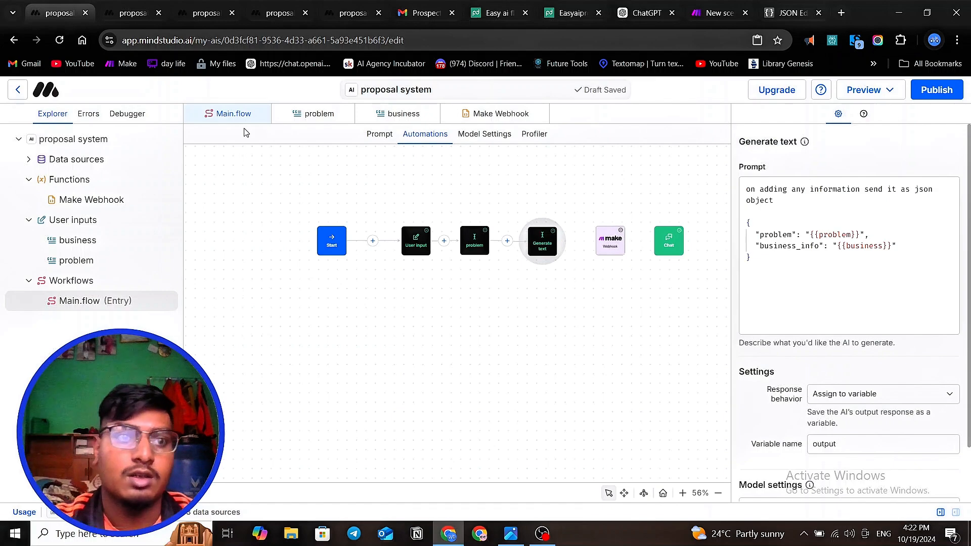
left_click(864, 90)
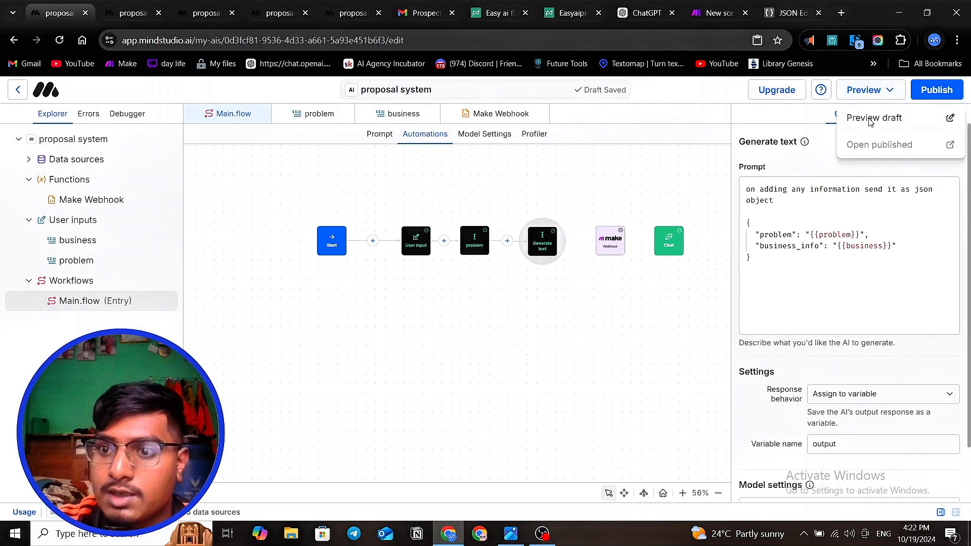
left_click(868, 118)
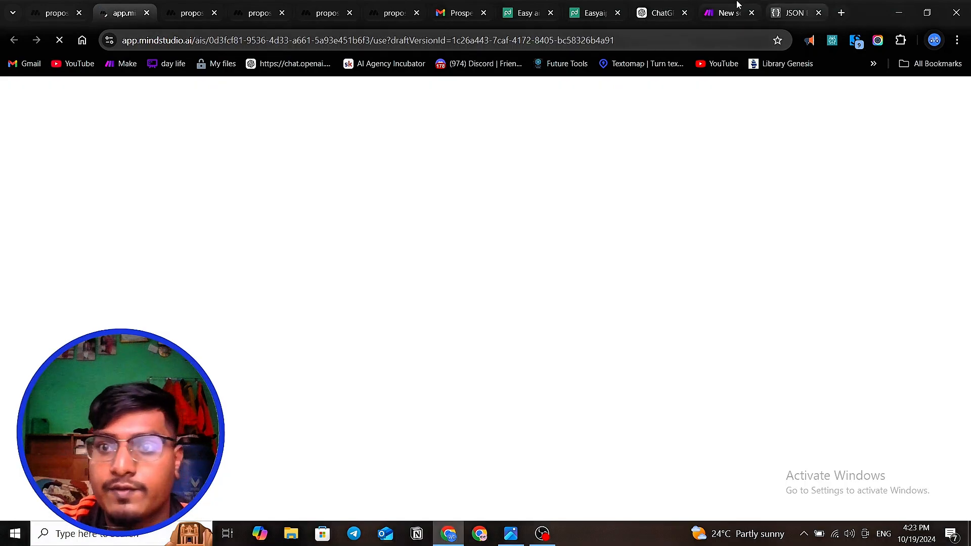
- Switch to the Make proposal scenario, unlink the PandaDoc module from the Set variable module, and run the scenario once
left_click(725, 13)
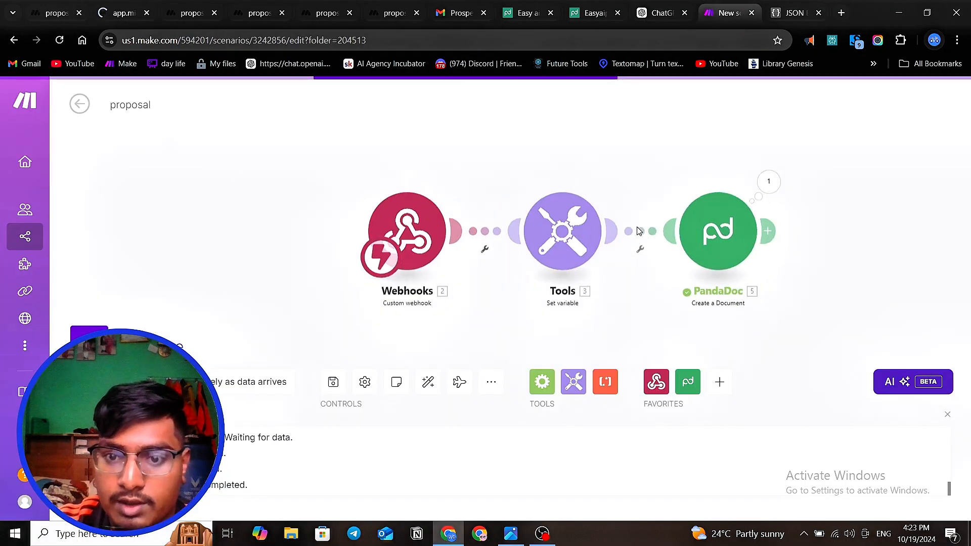
left_click(639, 250)
key("Escape")
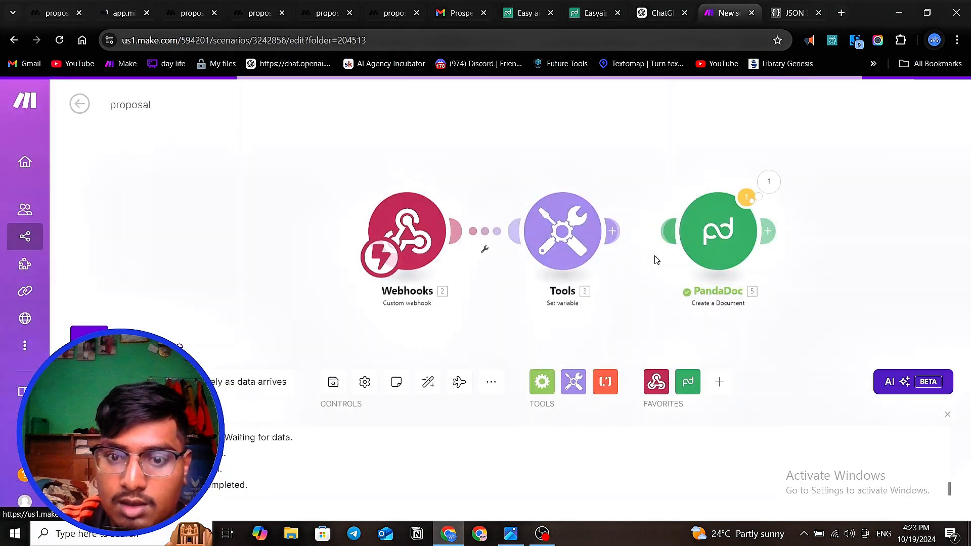
left_click_drag(724, 224, 766, 223)
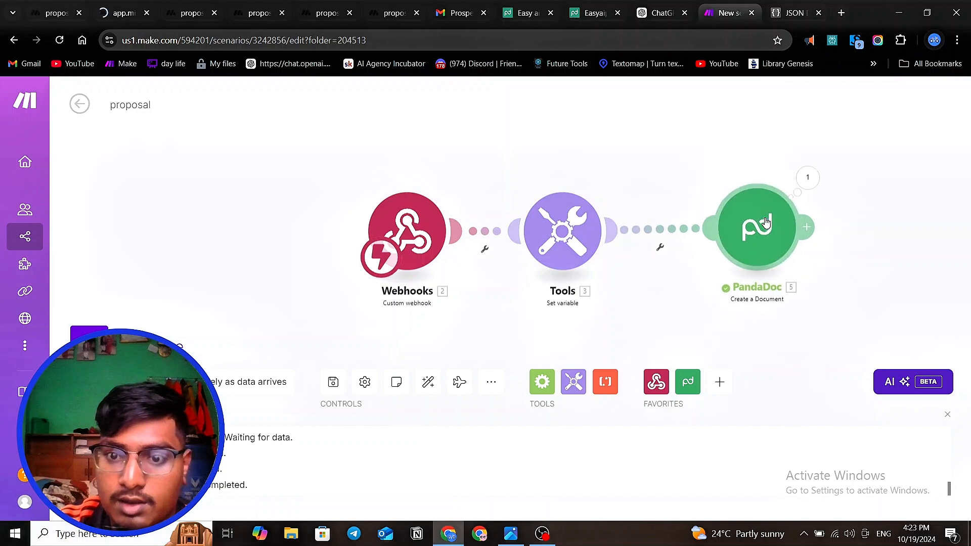
left_click(660, 246)
left_click(676, 264)
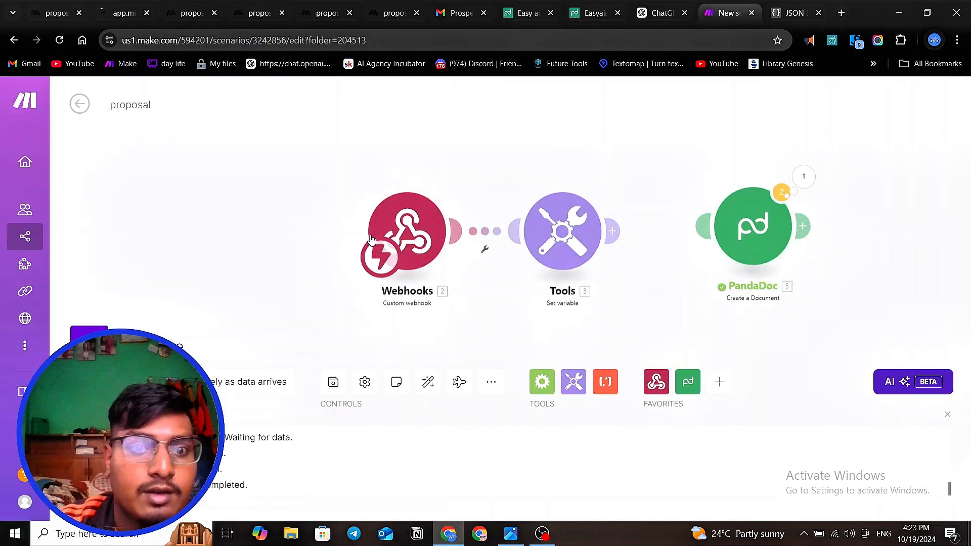
left_click(89, 334)
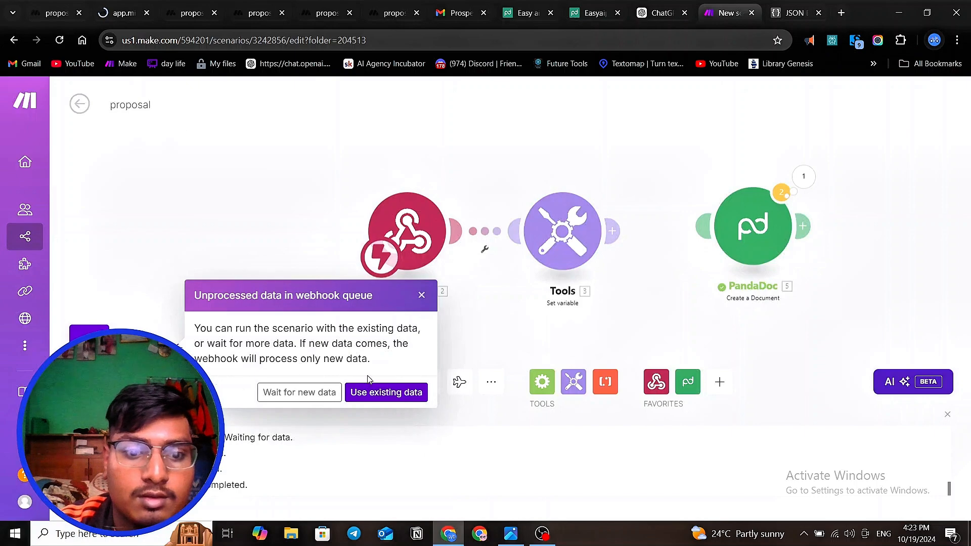
- Switch to the proposal system's draft preview and start a new thread with an empty company problem form
left_click(101, 15)
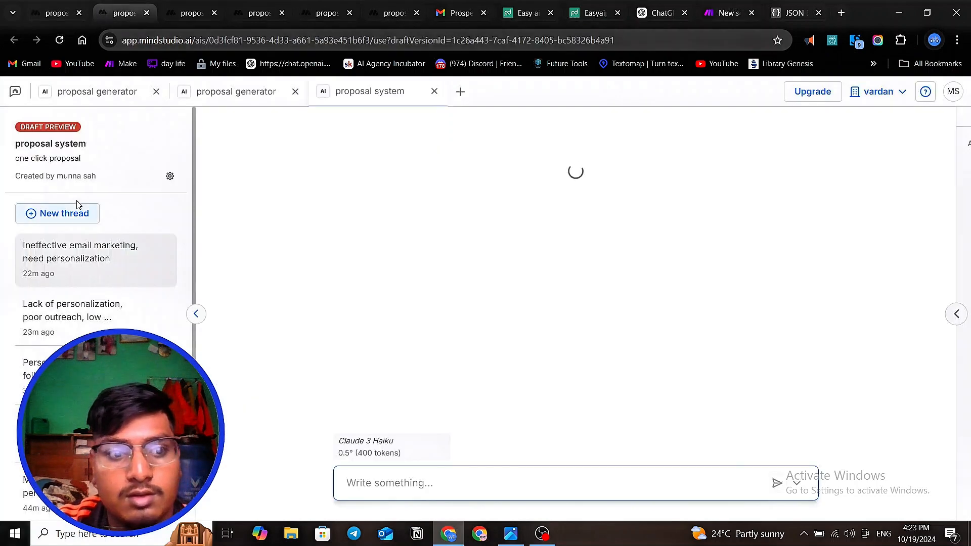
left_click(60, 212)
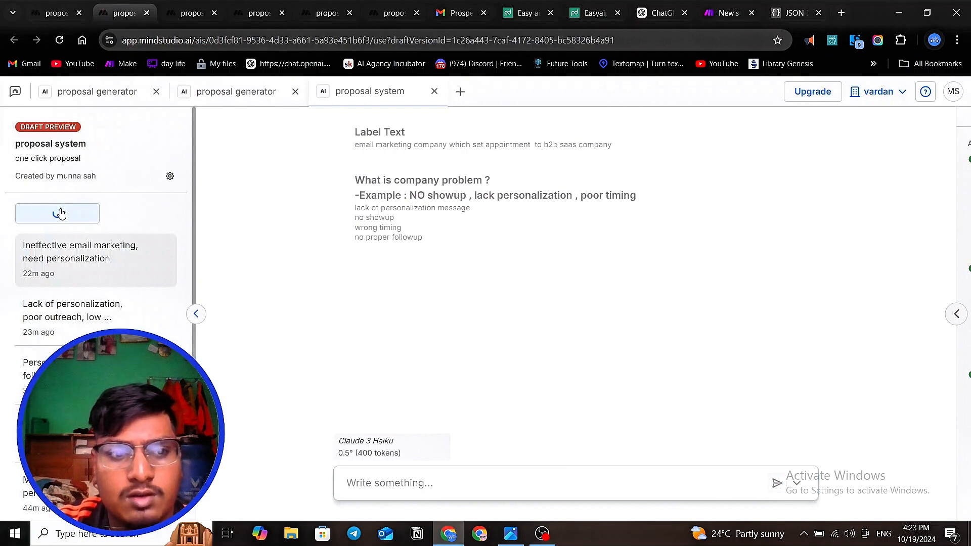
left_click(430, 235)
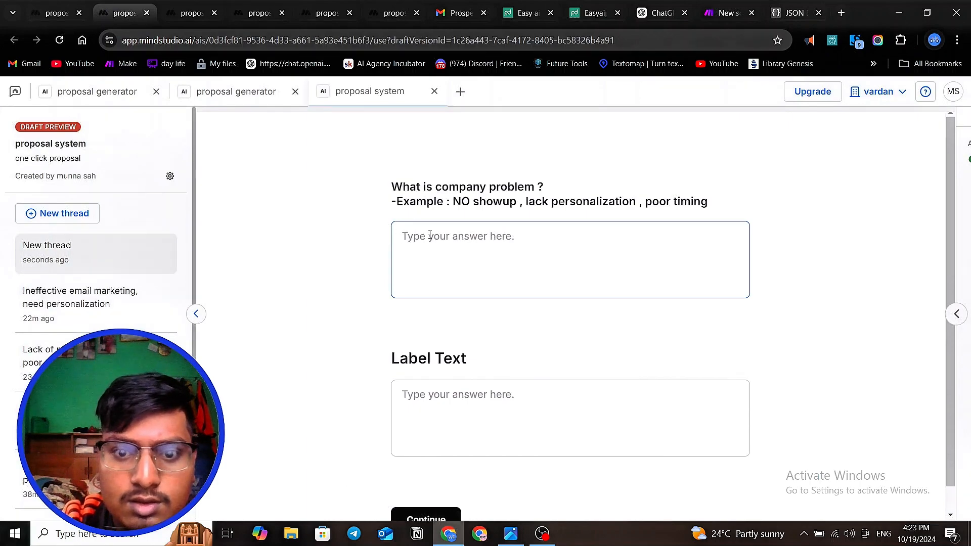
left_click(431, 235)
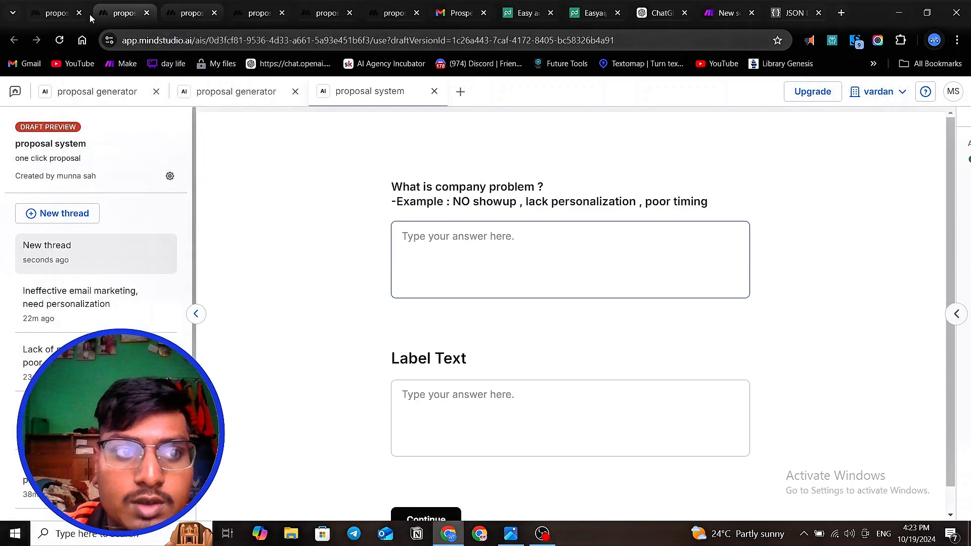
- Switch to the MindStudio workflow editor and review the settings of the problem and Generate text blocks
left_click(60, 12)
left_click(472, 242)
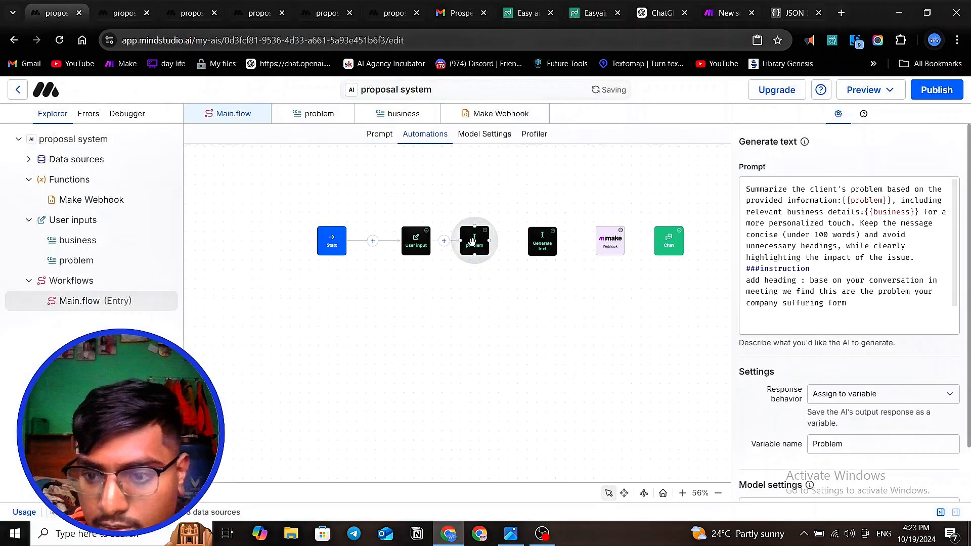
left_click(540, 239)
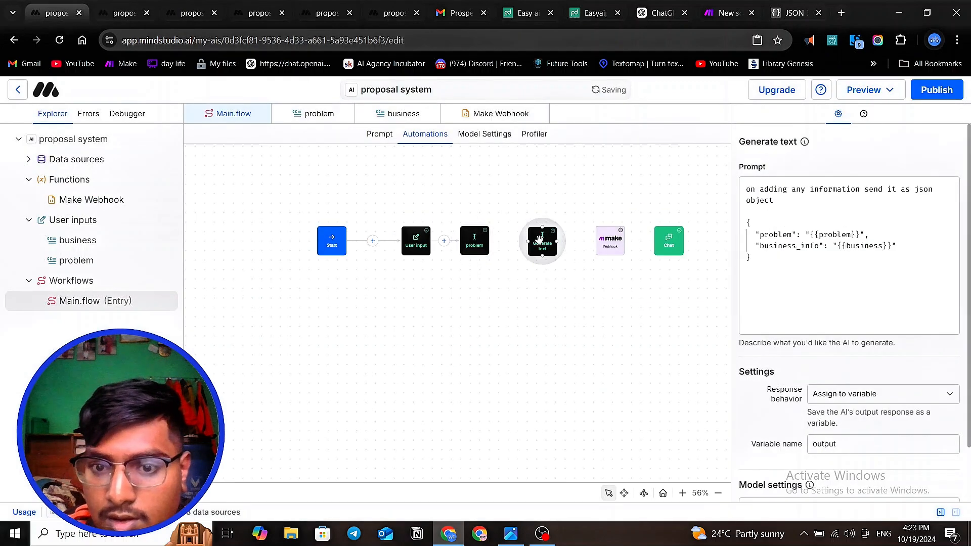
- Return to the draft preview and answer the company problem question with "no showup"
left_click(124, 12)
type("ni")
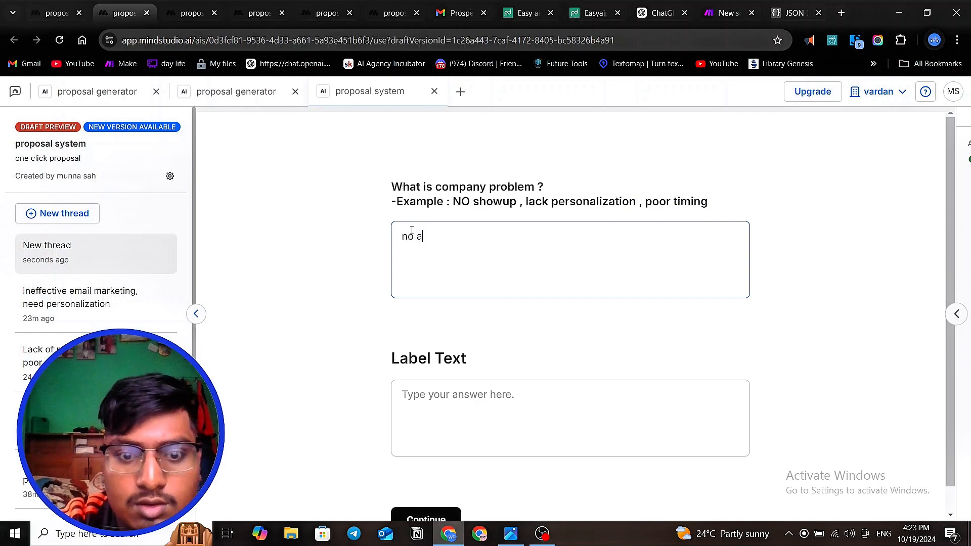
type(" ag")
key("BackSpace")
key("BackSpace")
type("s")
type("oup")
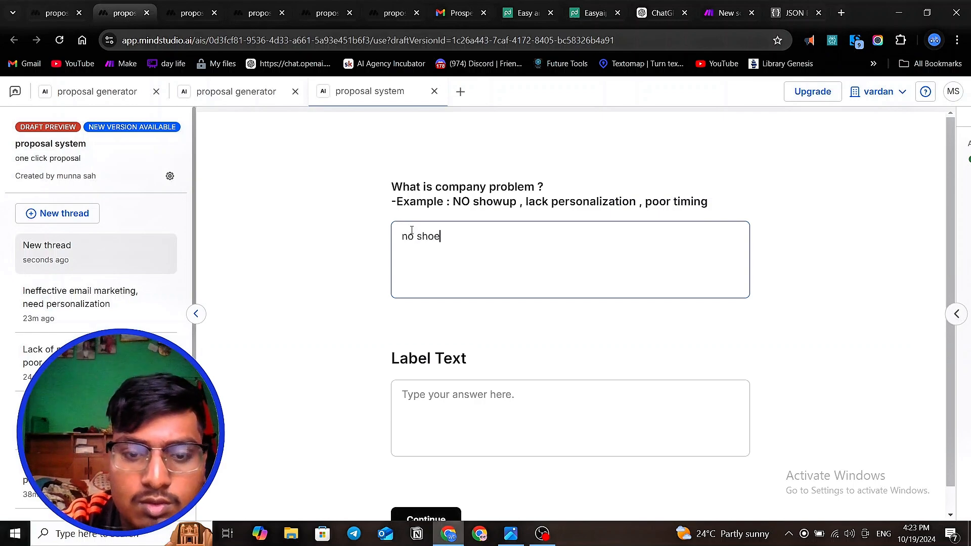
key("BackSpace")
key("BackSpace")
type("wup")
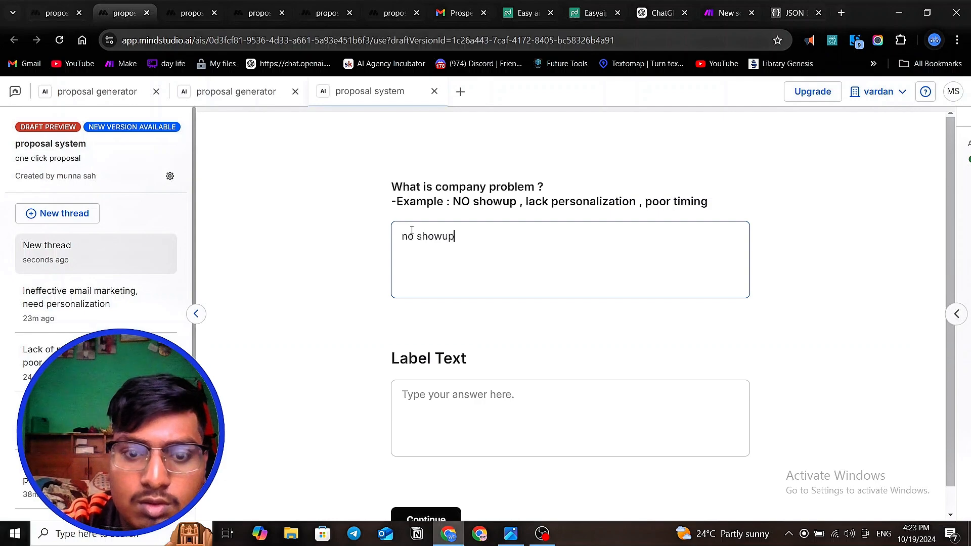
- Enter "leftclicksolution" as the answer to the Label Text question
left_click(429, 399)
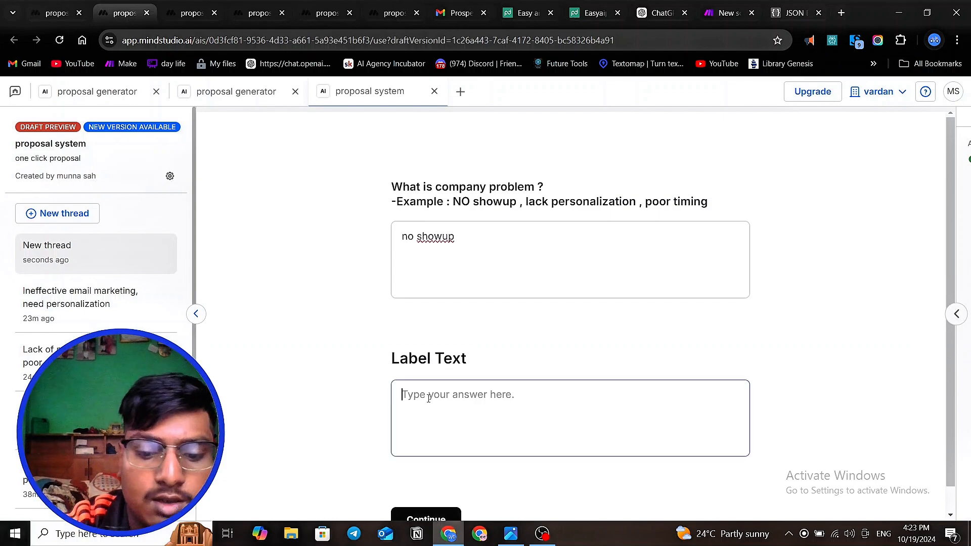
type("leftclick")
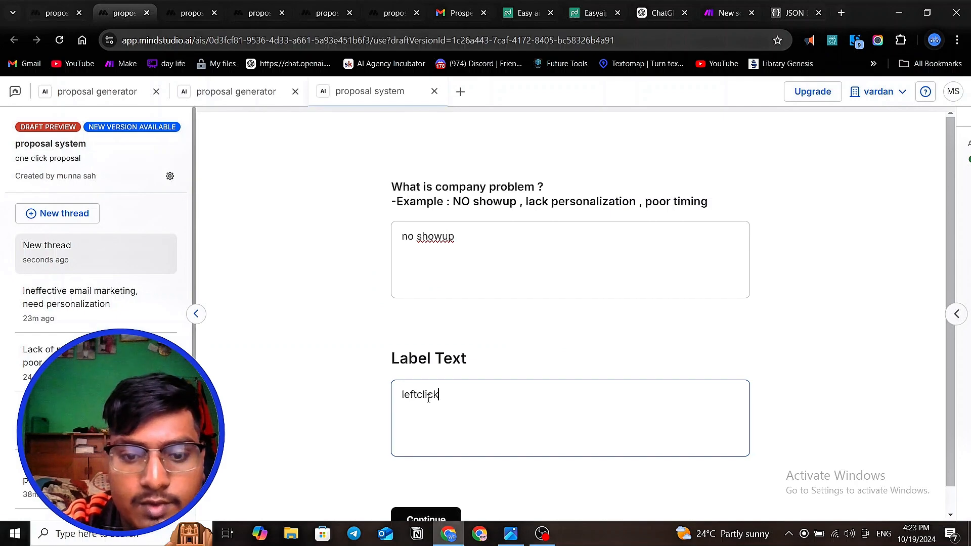
type("solution")
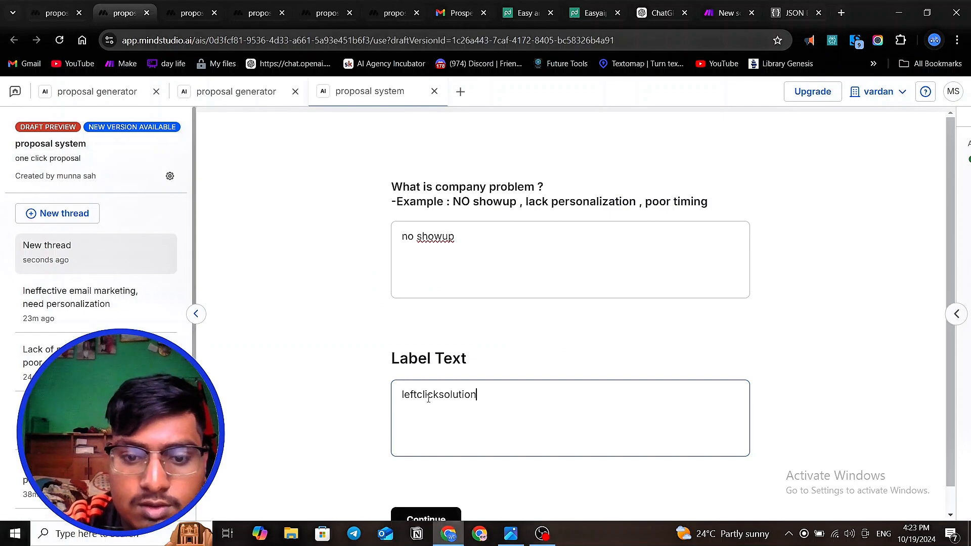
left_click(468, 418)
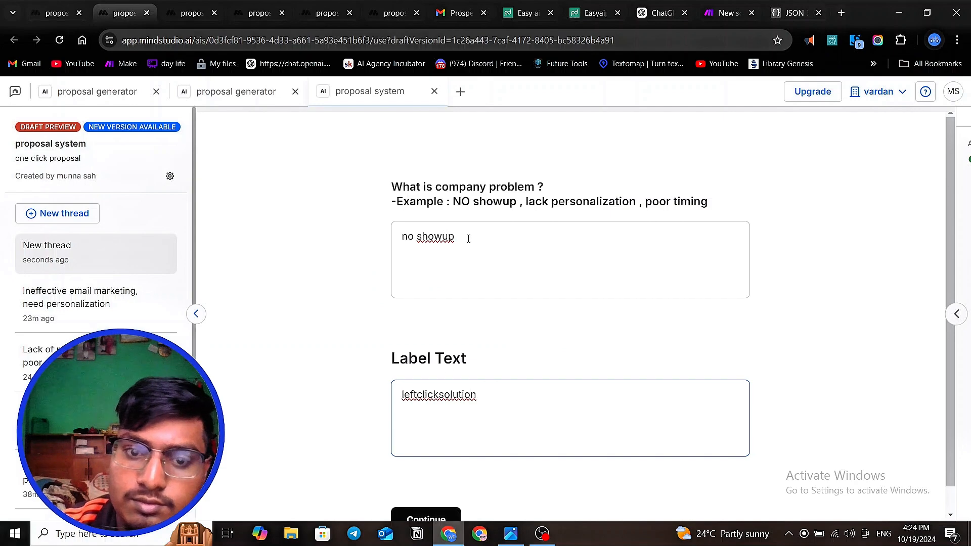
- Switch to the Make proposal scenario, stop the current run, and run it once again waiting for new webhook data
left_click(724, 13)
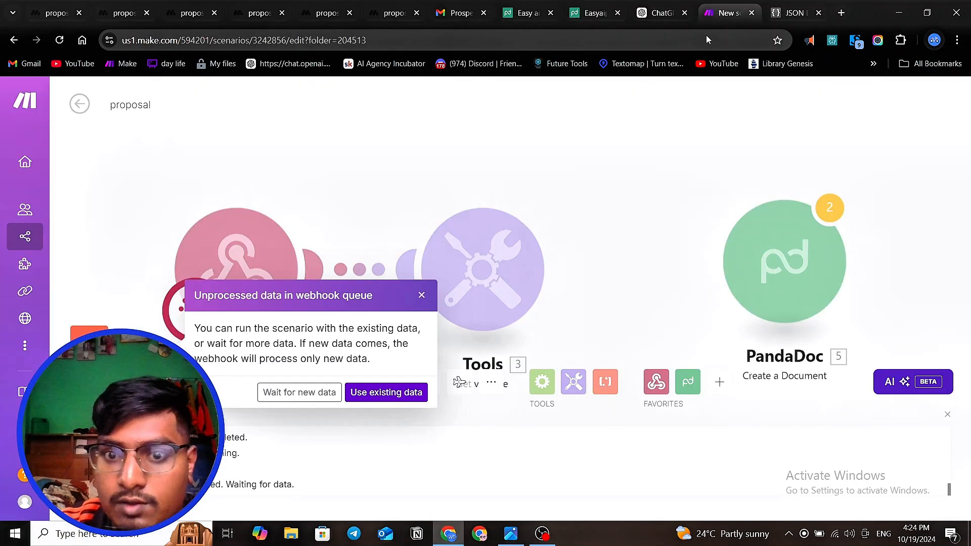
left_click(304, 394)
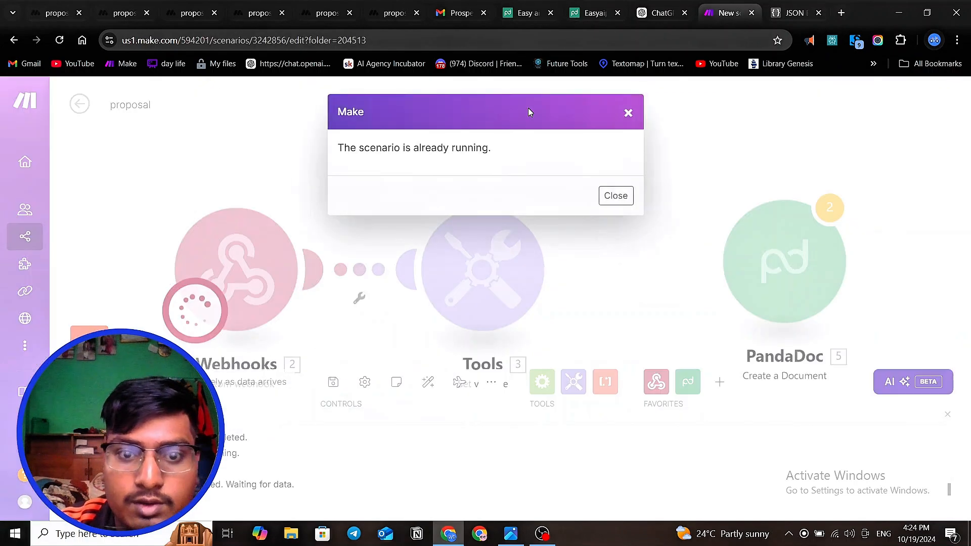
left_click(611, 197)
scroll(340, 235, "down", 2)
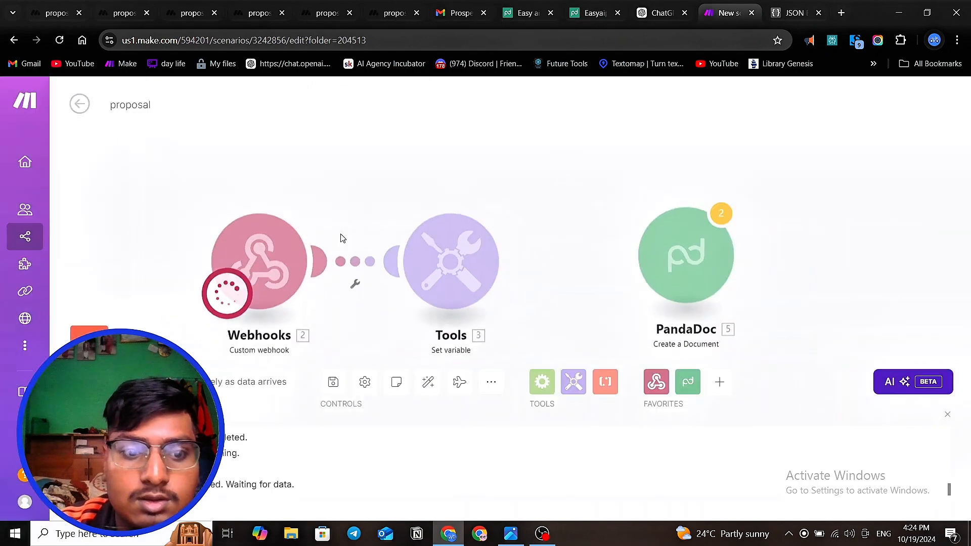
left_click(131, 348)
left_click(131, 348)
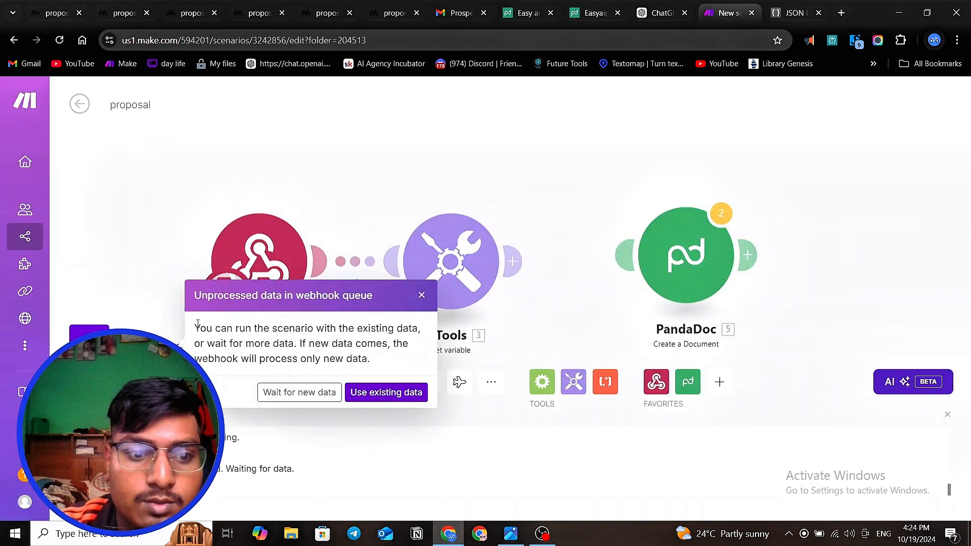
left_click(300, 392)
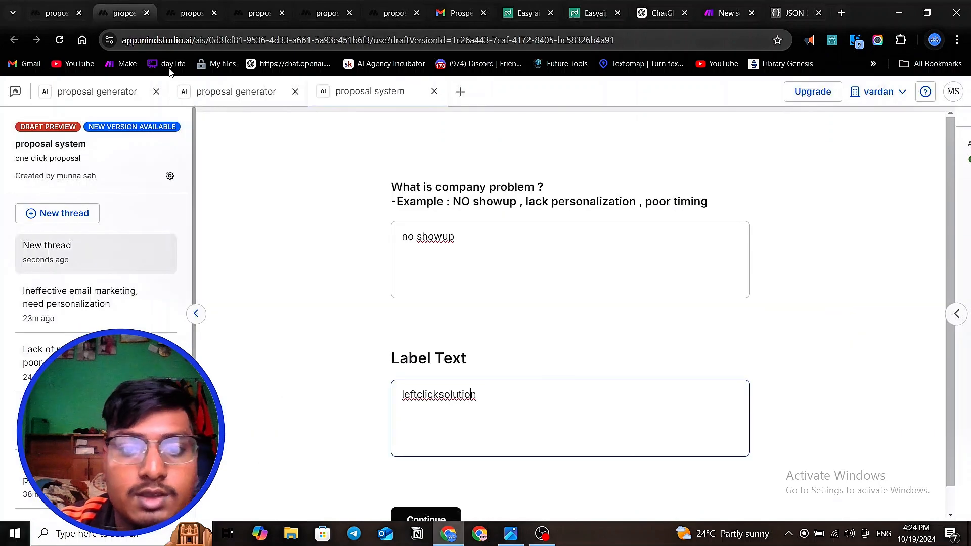
- Submit the draft preview's answers twice, checking the Make scenario for incoming webhook data in between
left_click(119, 12)
left_click(441, 518)
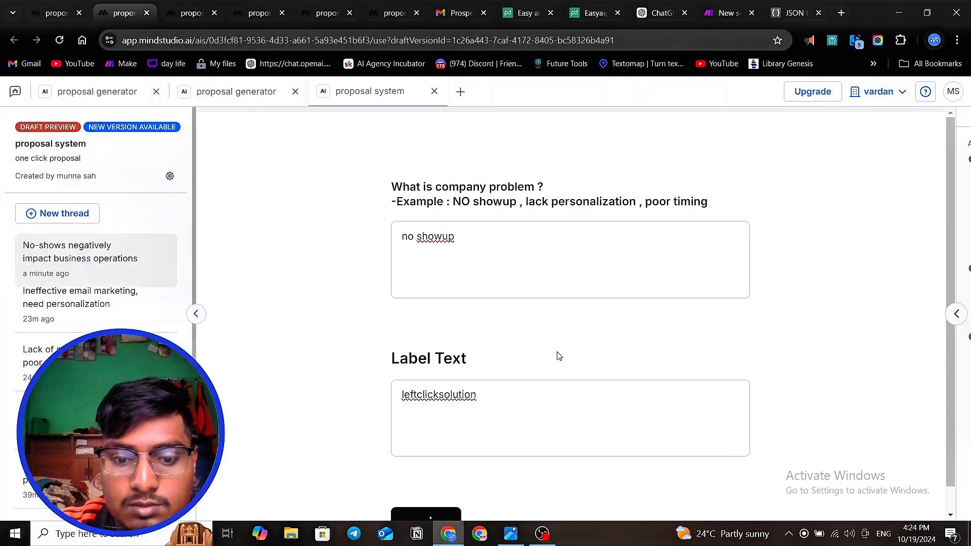
scroll(558, 356, "down", 1)
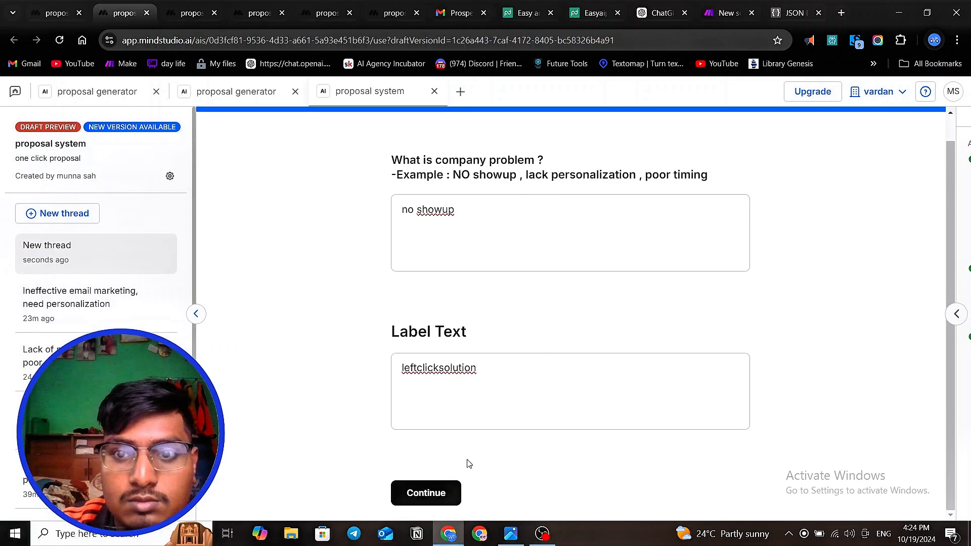
left_click(723, 14)
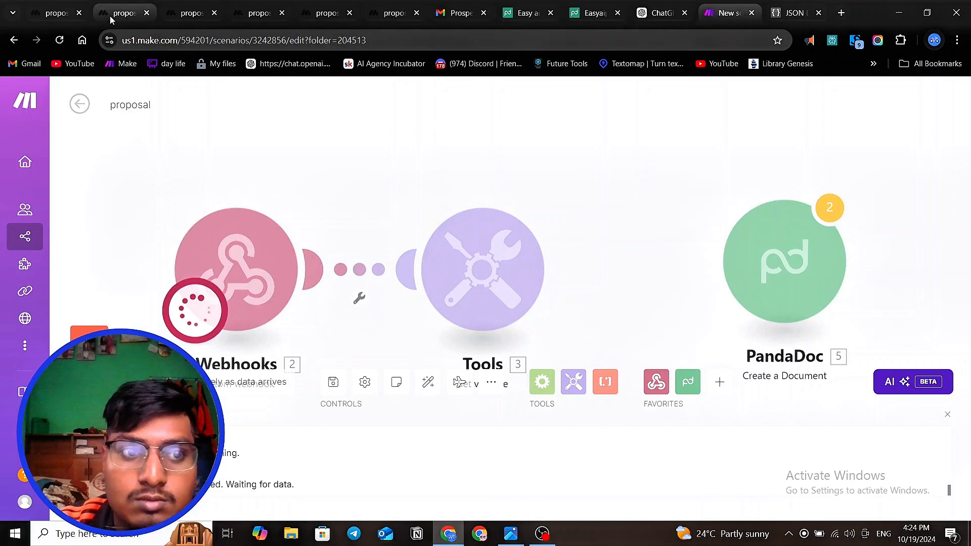
left_click(127, 17)
left_click(428, 500)
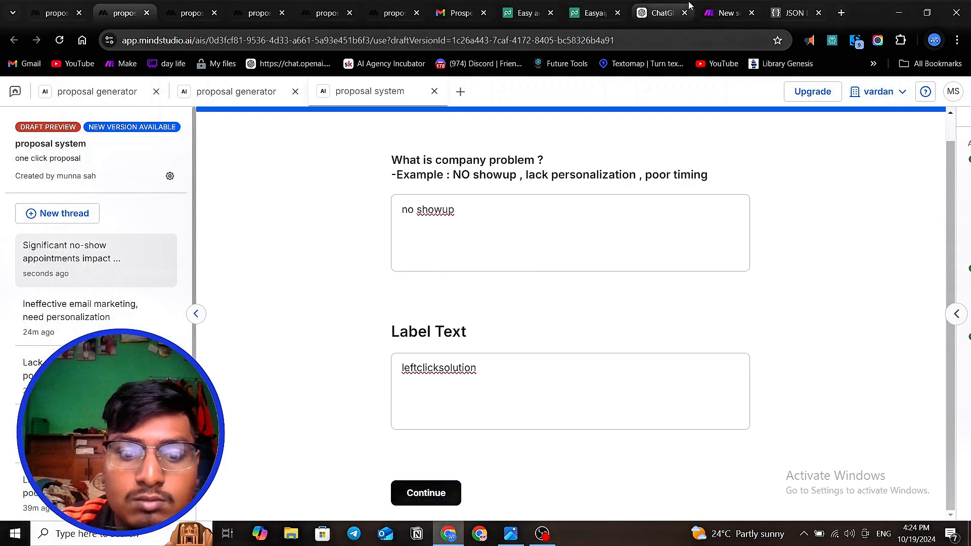
- Check the Make scenario for received data and review the Make webhook and Generate text block settings in the MindStudio workflow
left_click(714, 14)
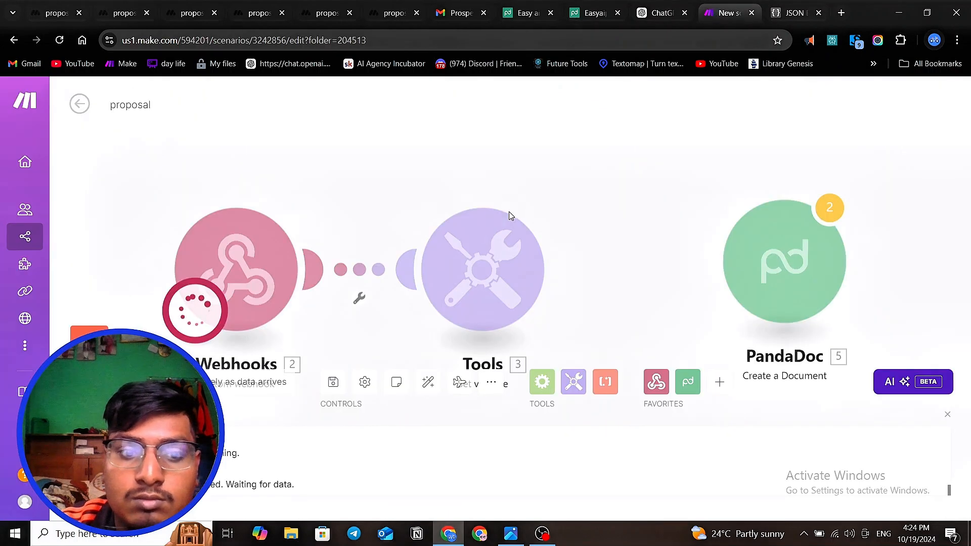
left_click(60, 13)
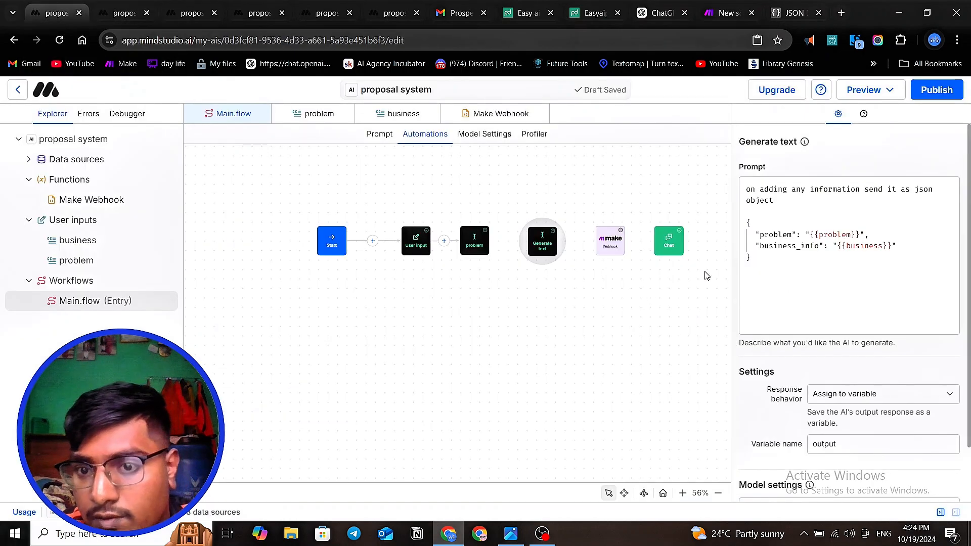
left_click(610, 242)
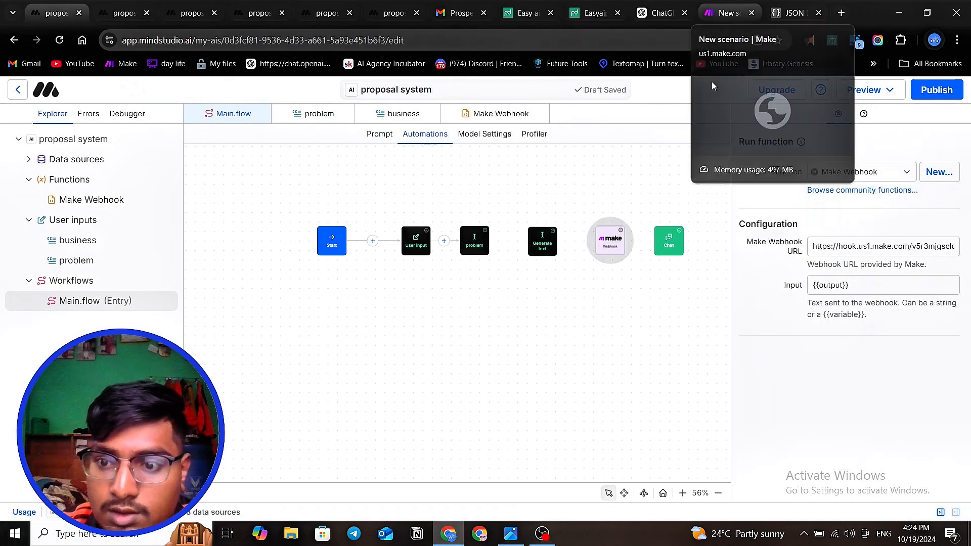
left_click(542, 241)
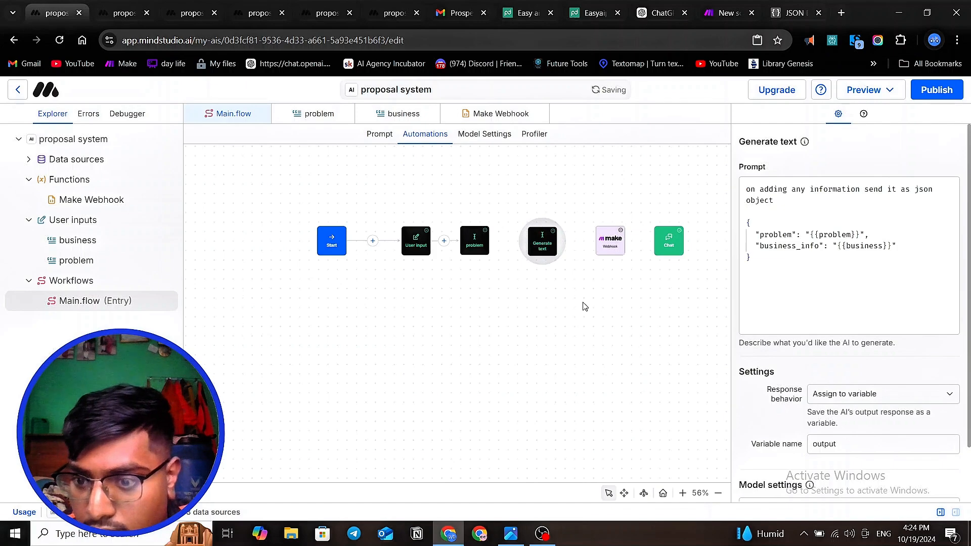
left_click(606, 240)
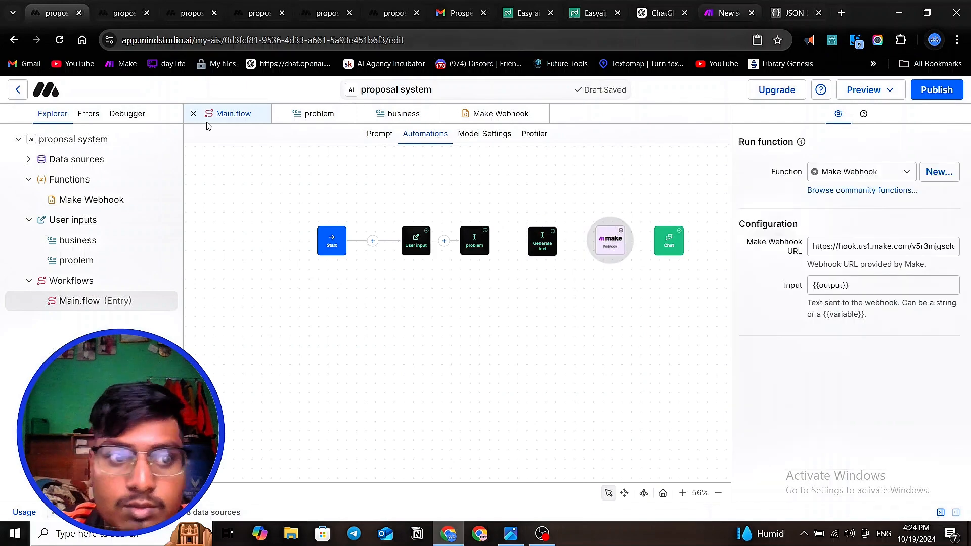
- Open the latest thread in the debugger and examine its User Input and Background Message logs and runtime variables
left_click(121, 114)
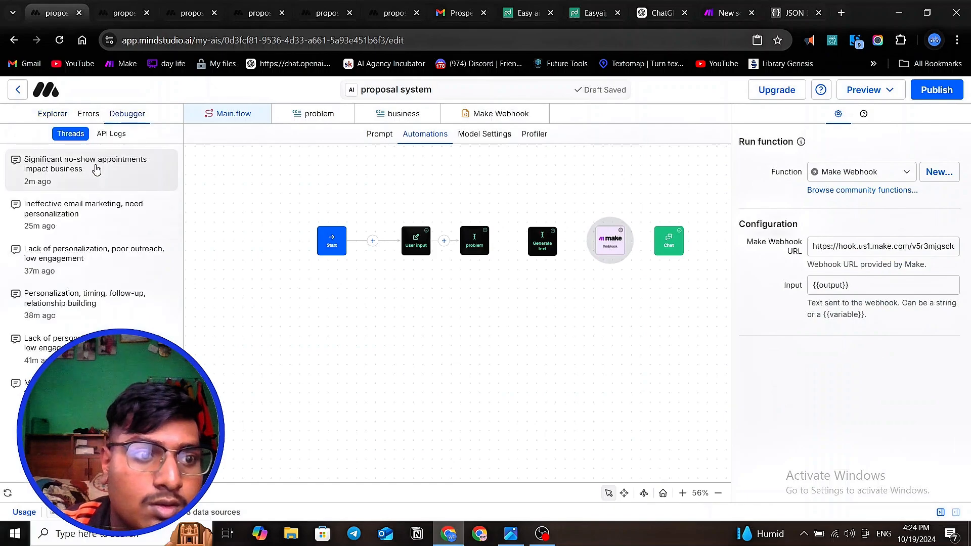
left_click(96, 169)
scroll(270, 273, "down", 10)
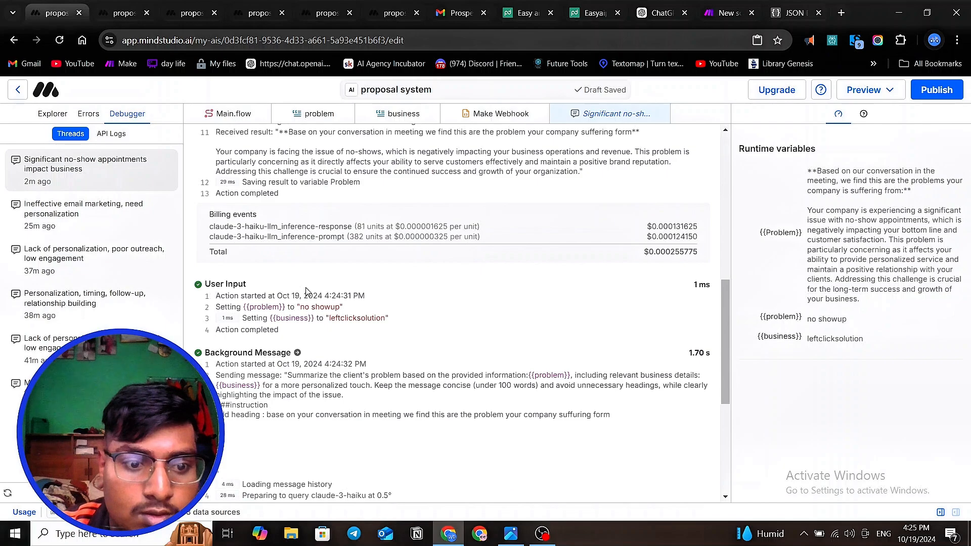
scroll(305, 291, "down", 5)
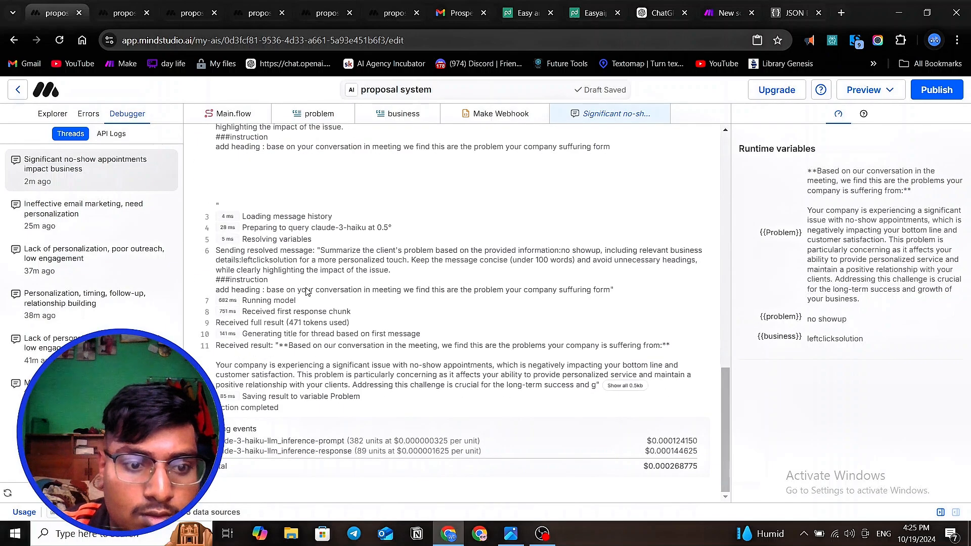
scroll(318, 331, "up", 3)
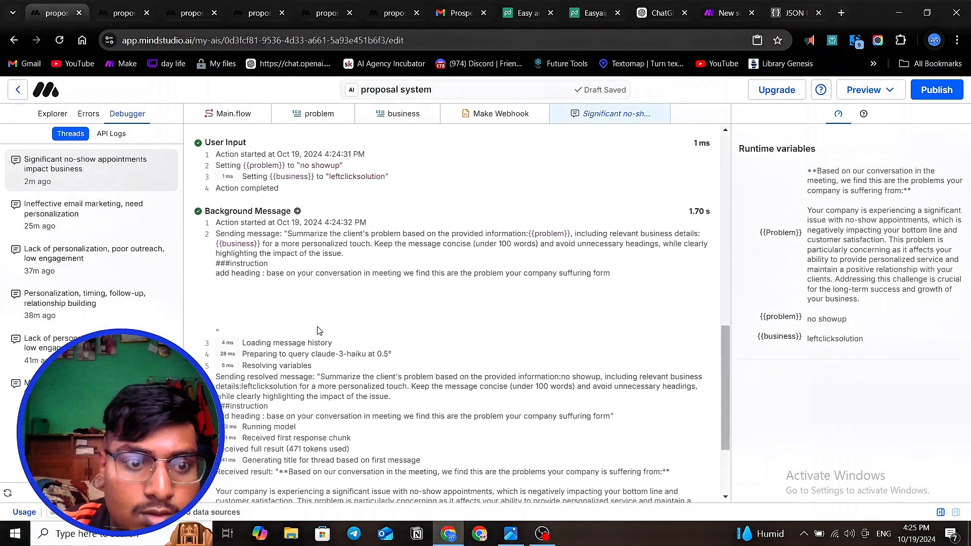
scroll(318, 331, "down", 3)
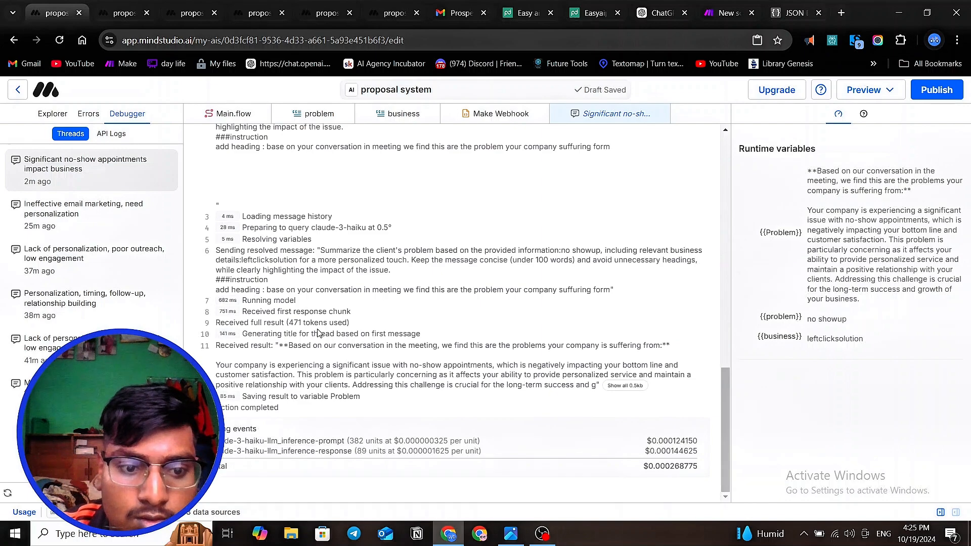
scroll(318, 333, "up", 4)
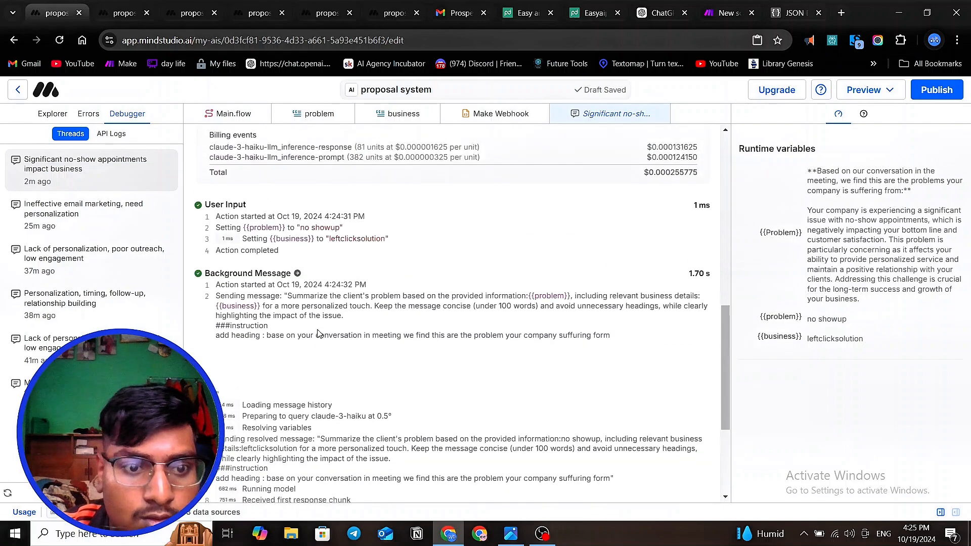
scroll(318, 334, "down", 4)
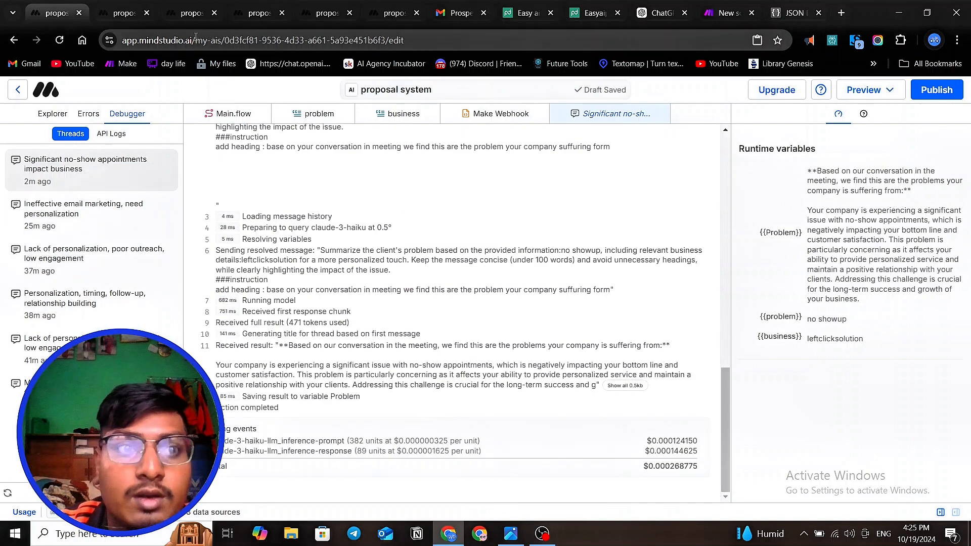
- Resubmit the draft preview's answers and check the Make scenario for incoming webhook data
left_click(123, 14)
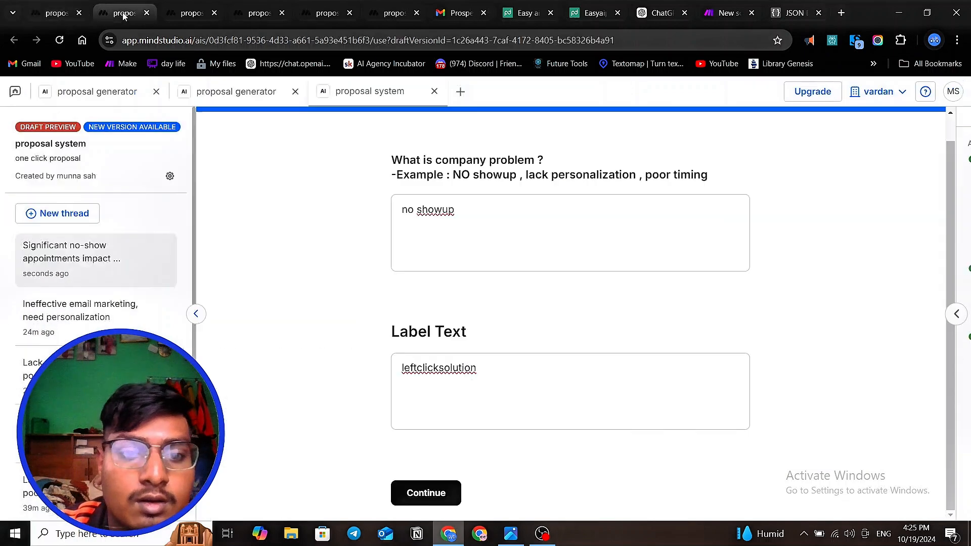
left_click(446, 493)
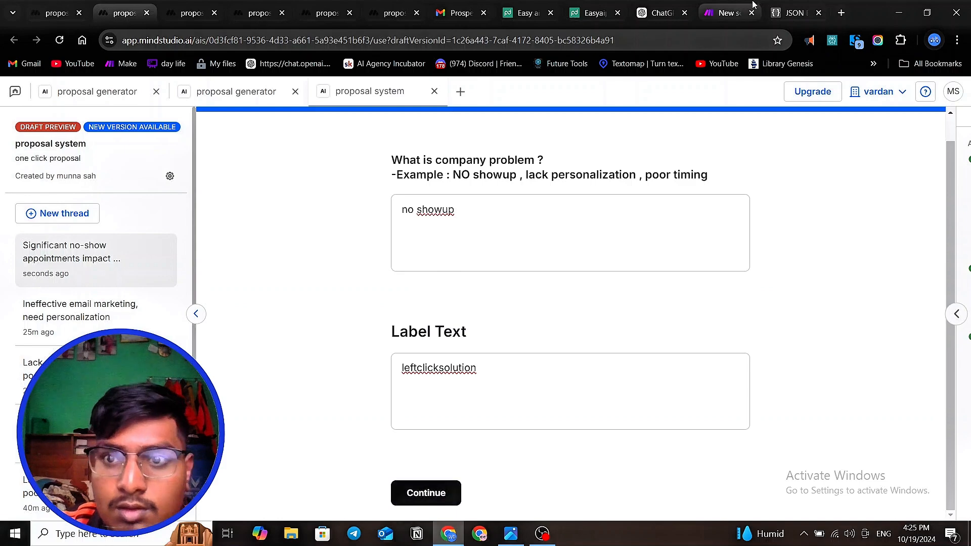
left_click(723, 17)
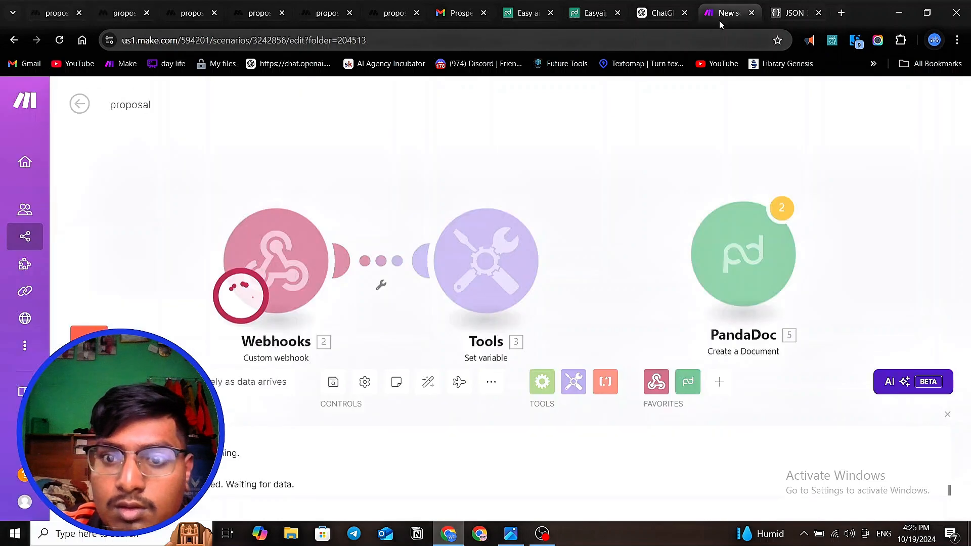
- Return to the MindStudio editor, open Main.flow, and connect the problem block to the Generate text block
left_click(48, 12)
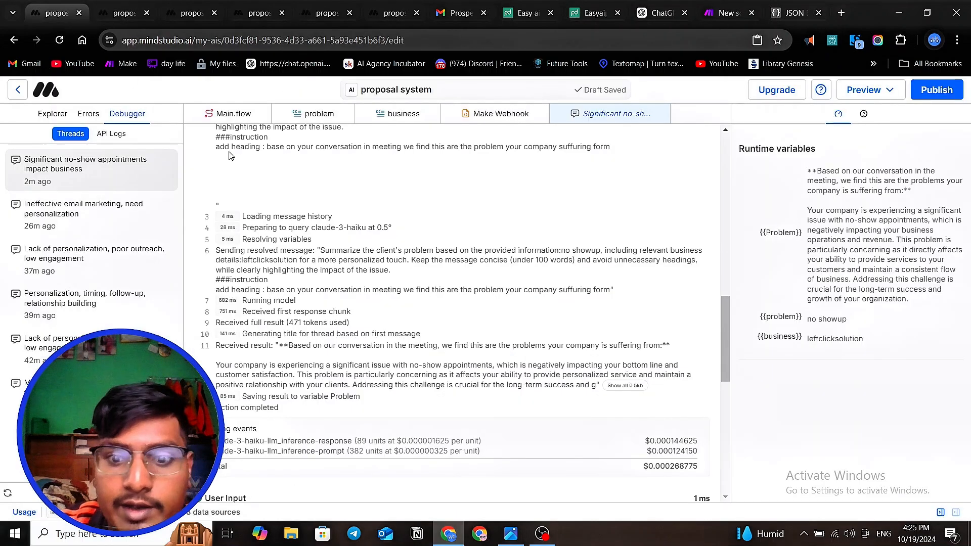
left_click(42, 116)
left_click(90, 301)
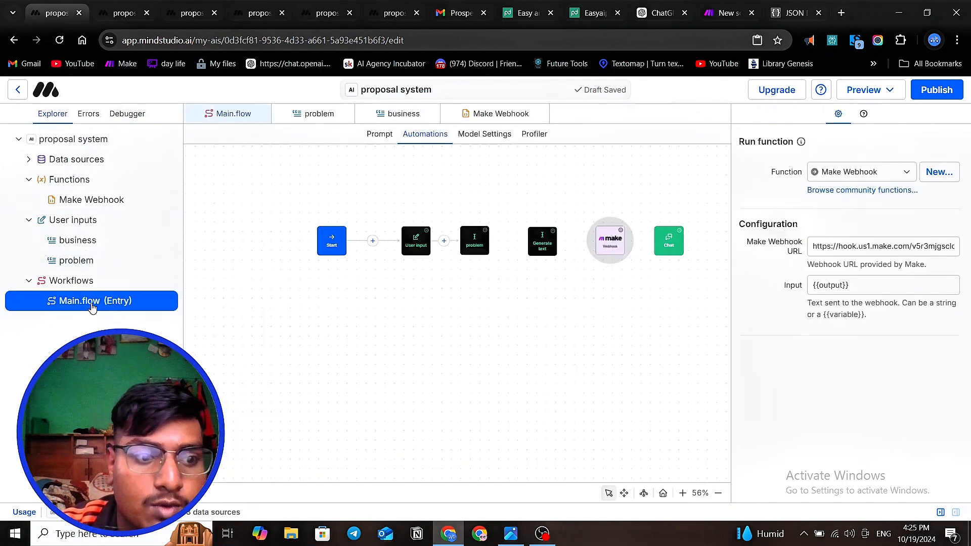
left_click(605, 329)
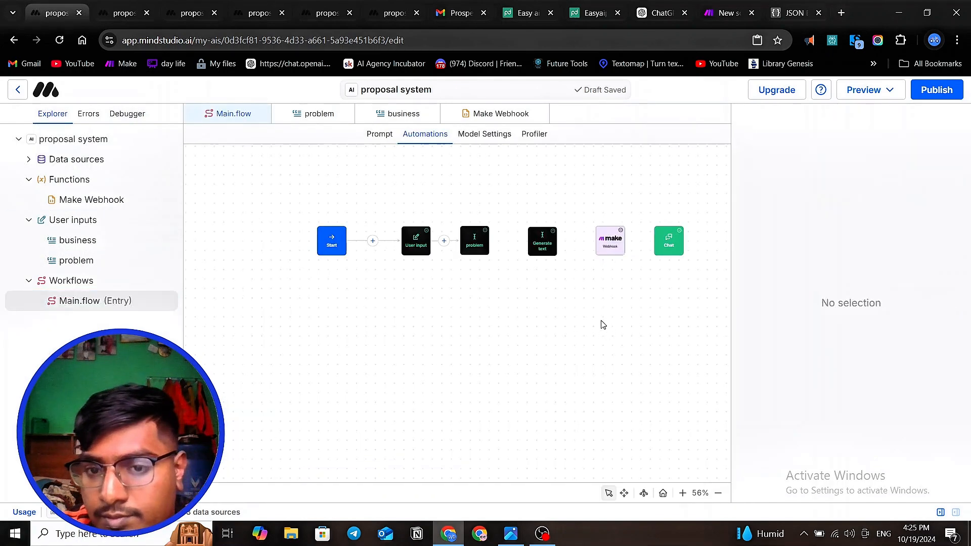
left_click(478, 242)
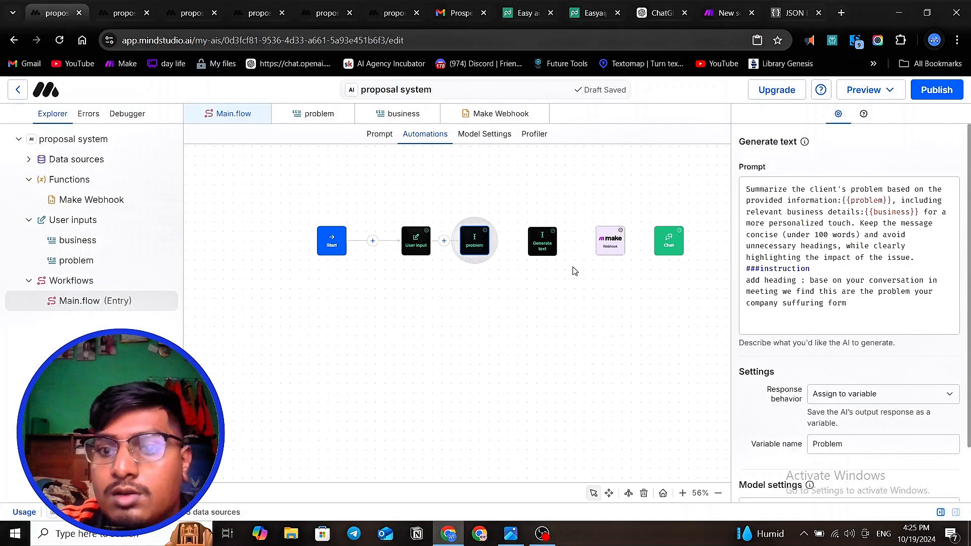
left_click_drag(494, 241, 630, 246)
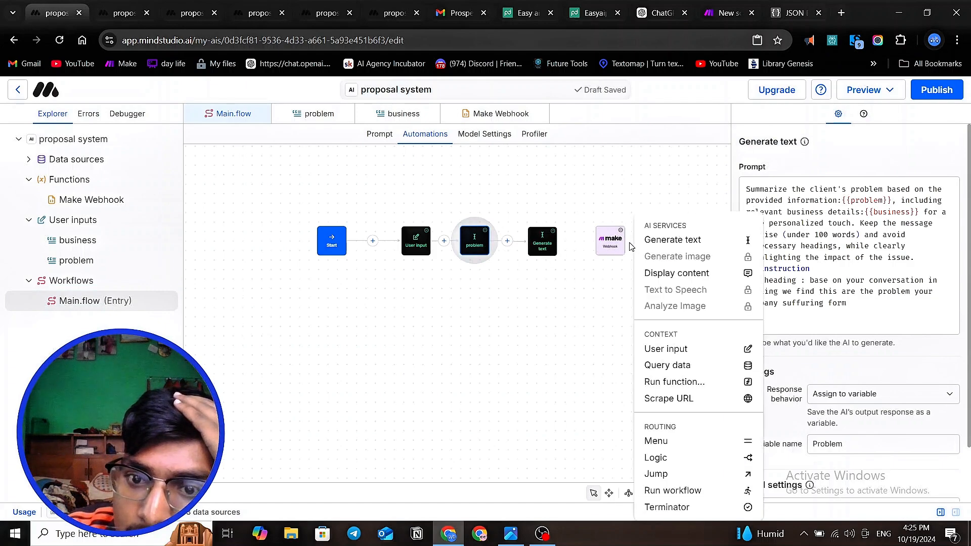
- Link the Make webhook block to the Generate text block and try to link it to the Chat block as well
left_click_drag(555, 242, 668, 246)
left_click(586, 265)
left_click(635, 314)
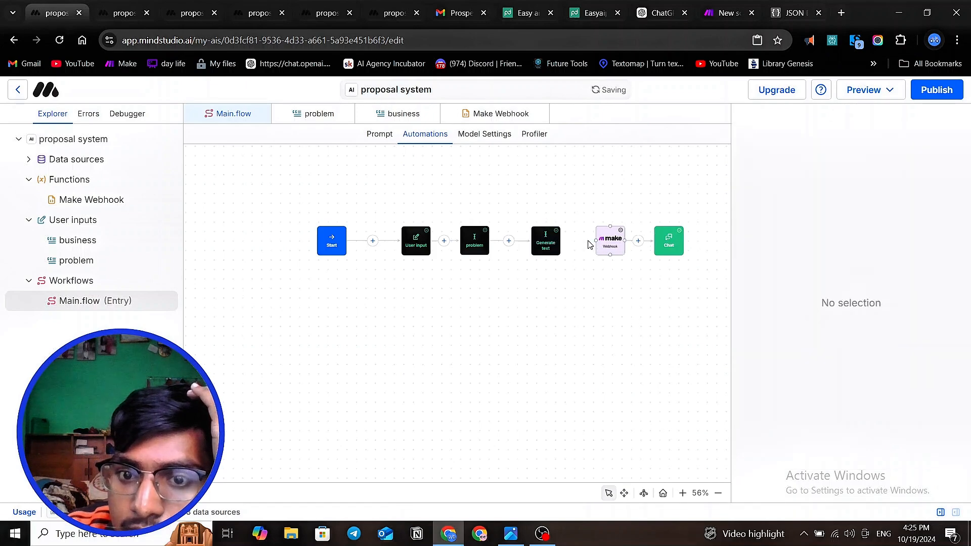
left_click_drag(596, 243, 551, 241)
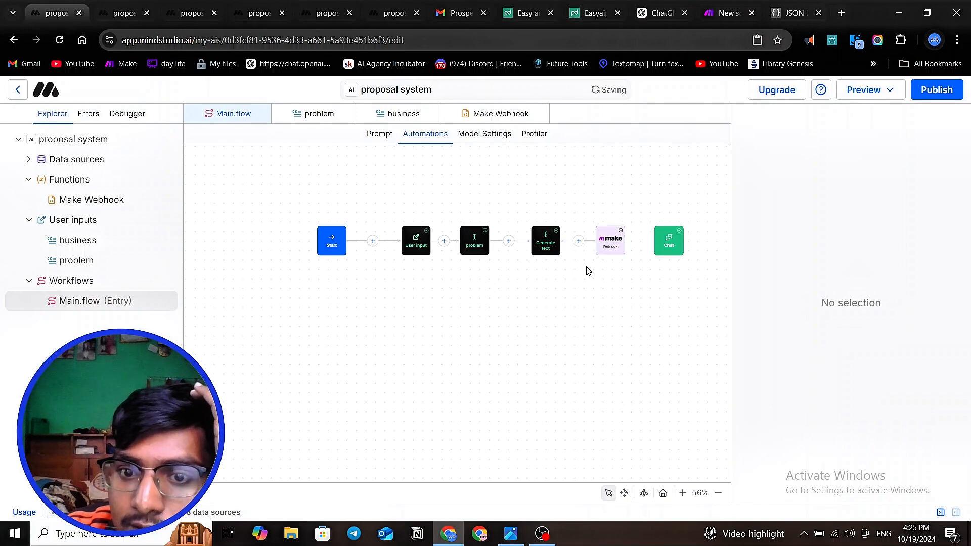
left_click_drag(625, 242, 657, 241)
left_click_drag(596, 242, 558, 245)
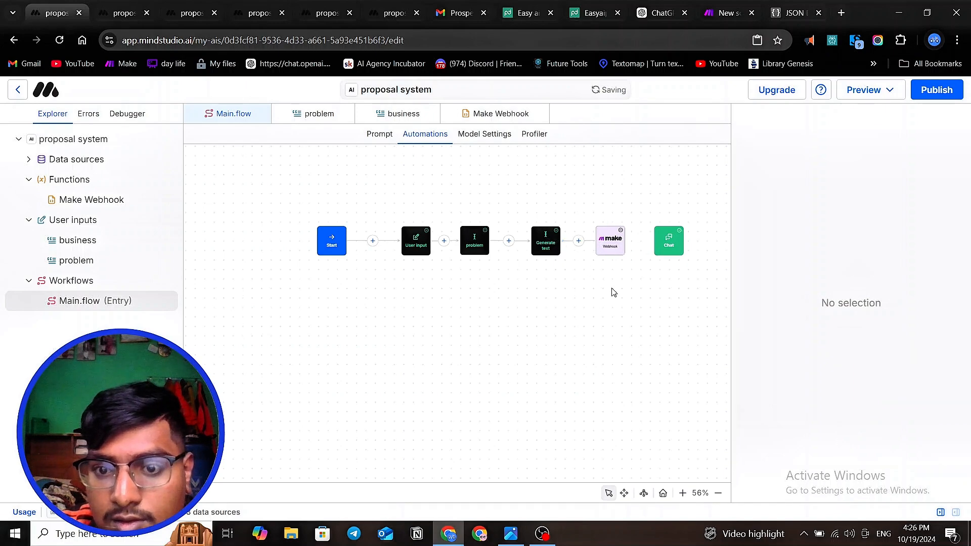
scroll(619, 294, "up", 3)
left_click(609, 217)
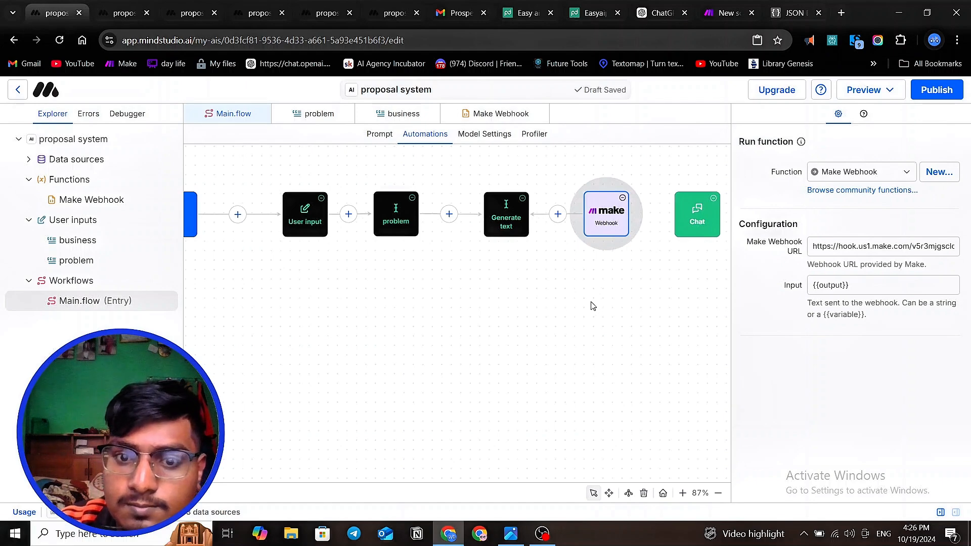
left_click(413, 198)
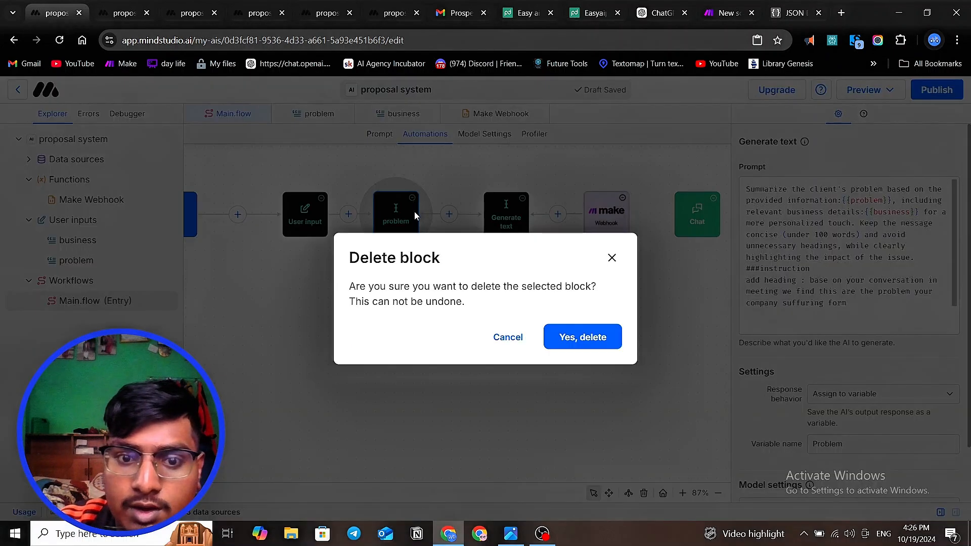
left_click(319, 298)
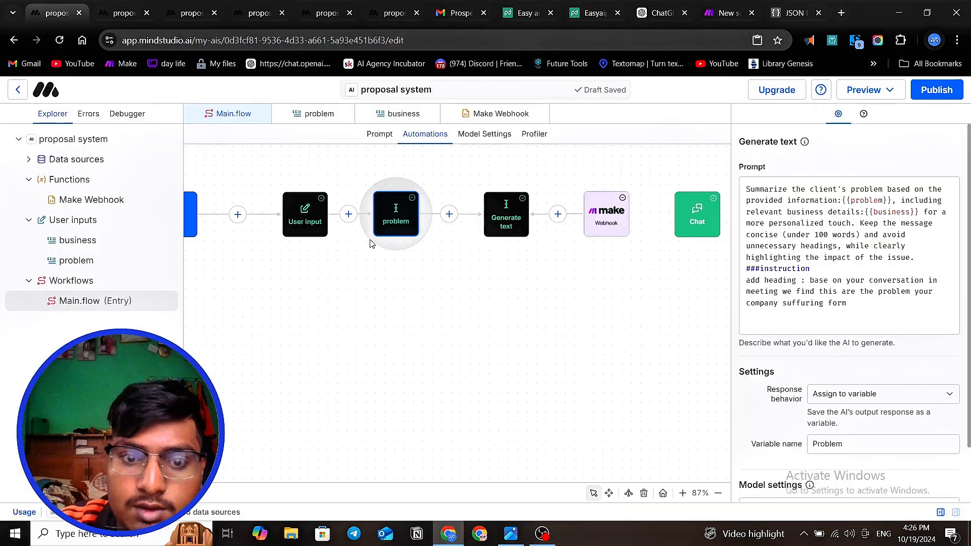
- Duplicate the problem block and place the unconnected copy below the main workflow row
right_click(380, 211)
left_click(411, 231)
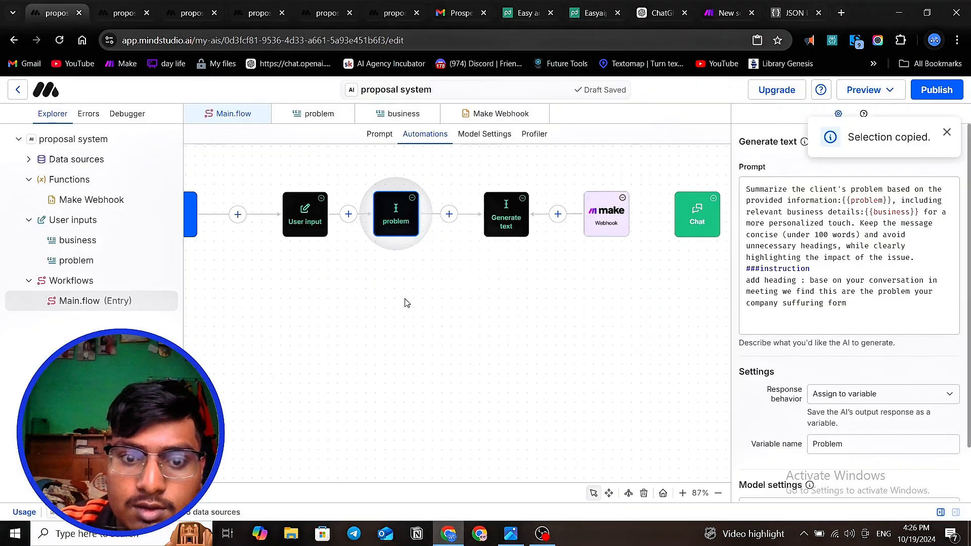
left_click(407, 334)
key("ctrl+v")
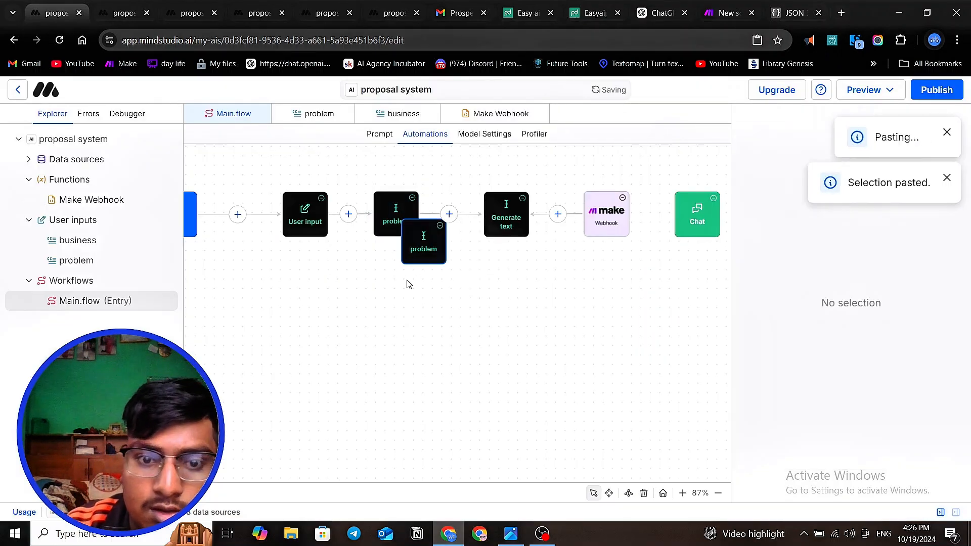
left_click_drag(410, 246, 410, 300)
- Delete the original problem block between the User input and Generate text blocks
left_click(412, 210)
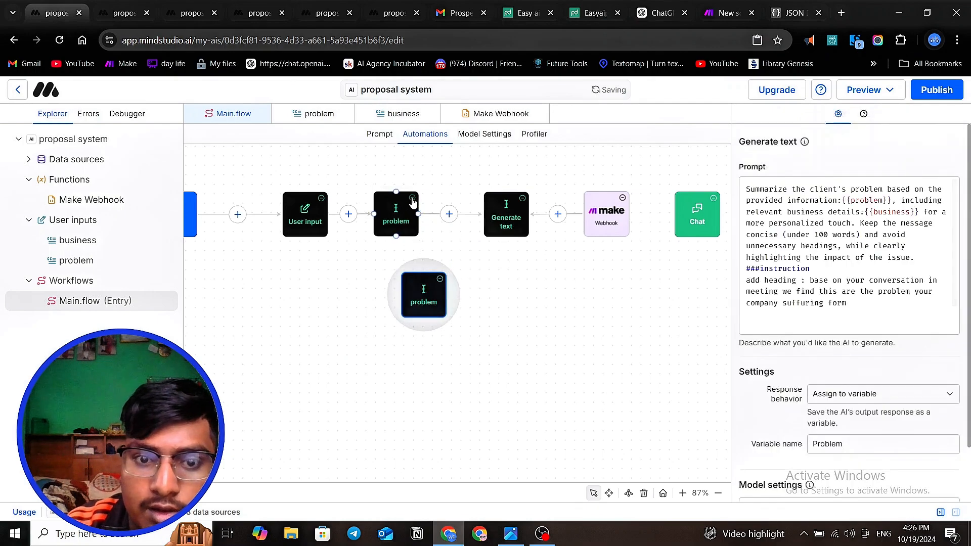
key("Delete")
left_click(590, 344)
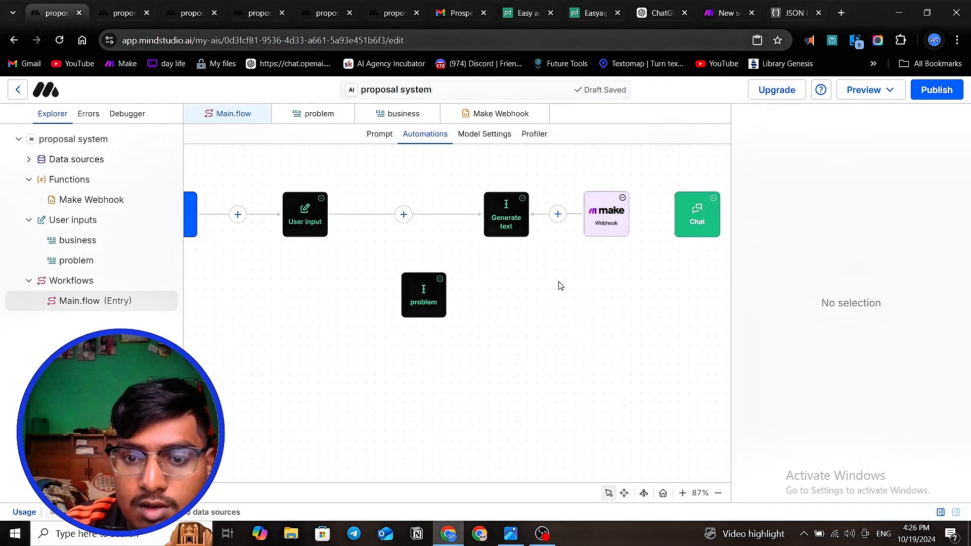
scroll(560, 286, "down", 5)
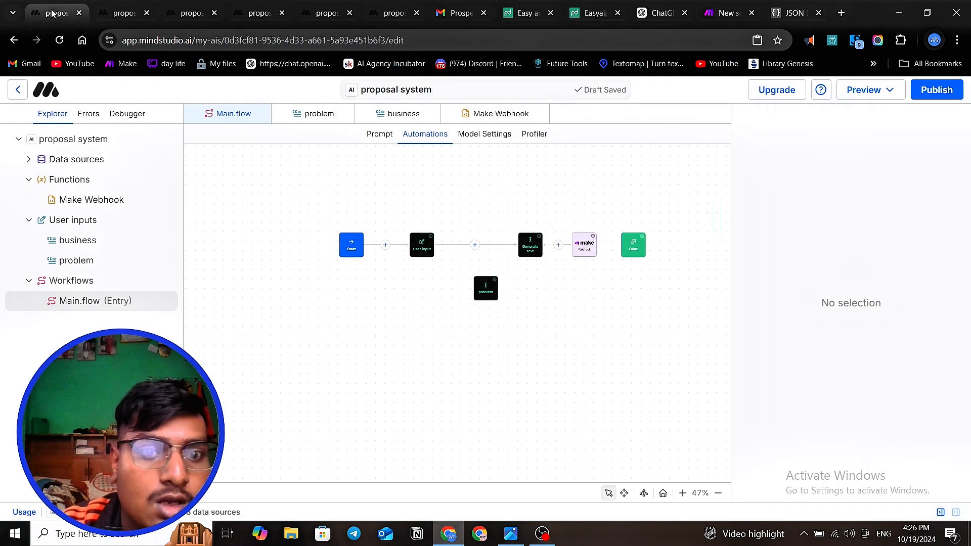
- Open a fresh draft preview of the proposal system, start a new thread, and check that the Make scenario is waiting
left_click(866, 91)
left_click(866, 121)
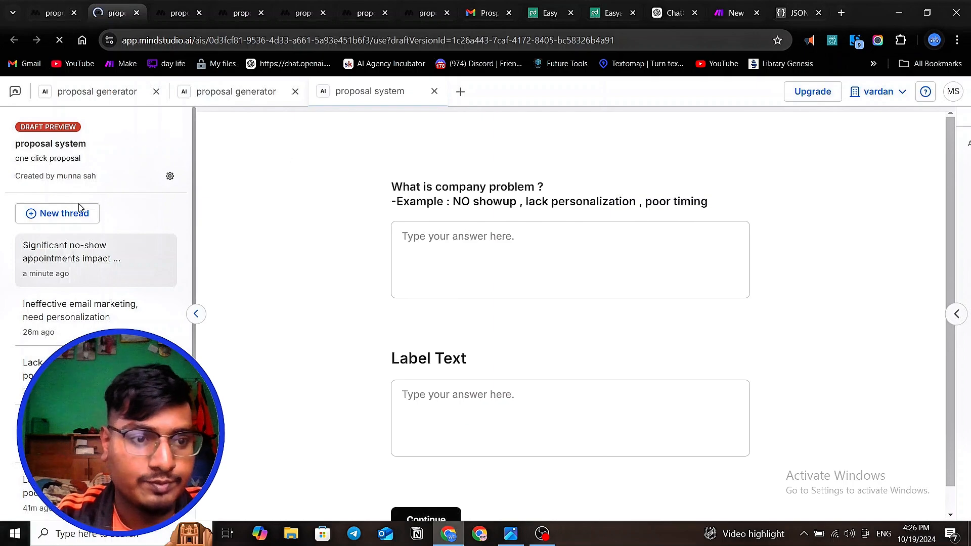
left_click(76, 216)
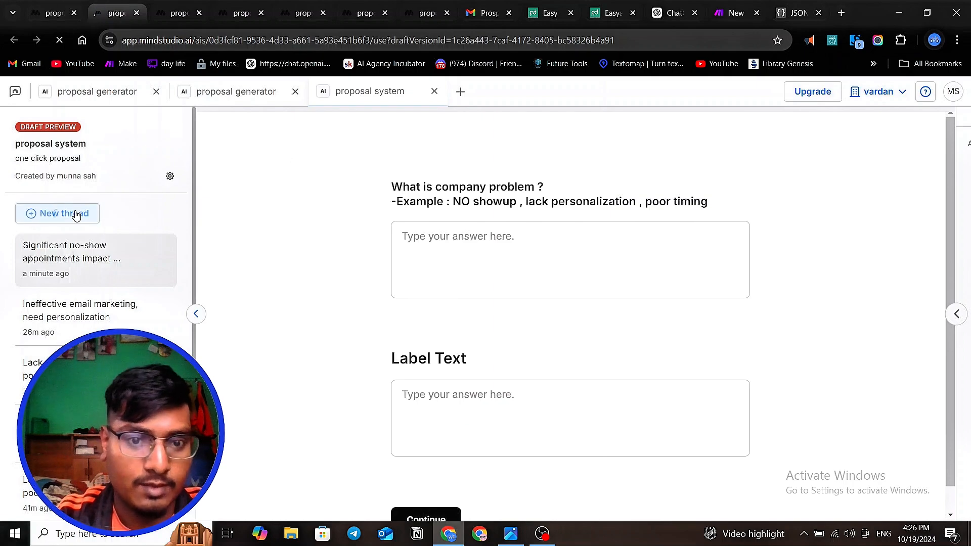
left_click(733, 13)
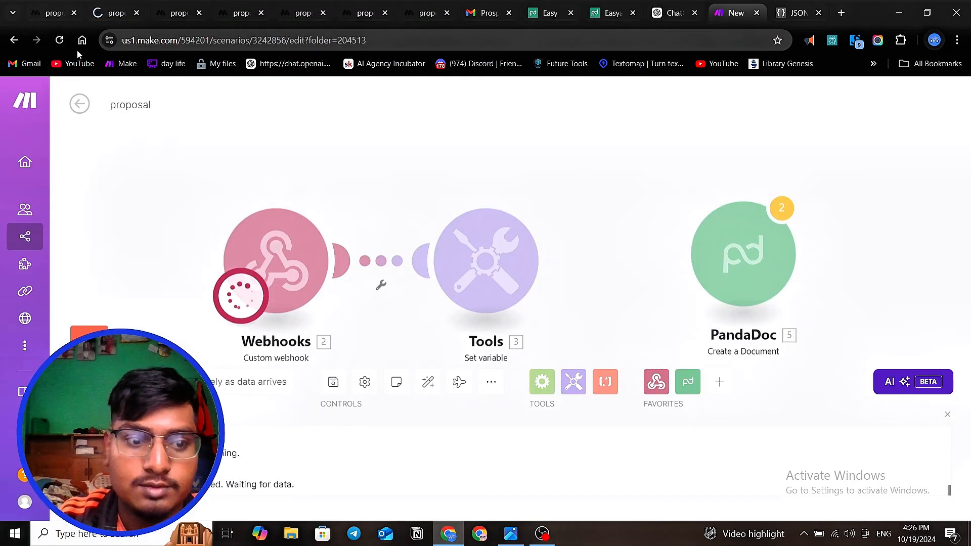
left_click(112, 14)
- Answer the company problem question with "no showup" and Label Text with "leftlclicksolution", and submit the form
left_click(443, 238)
type("n")
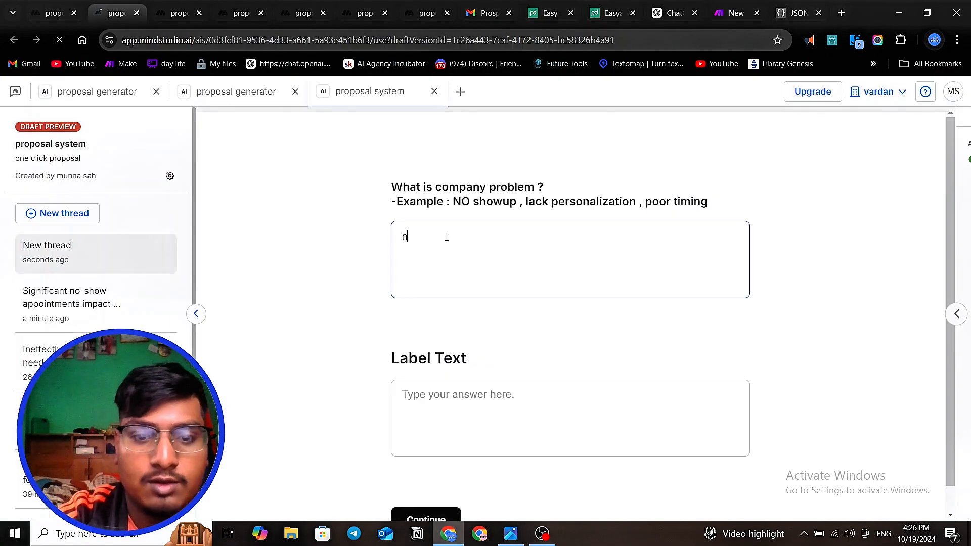
type("o showup")
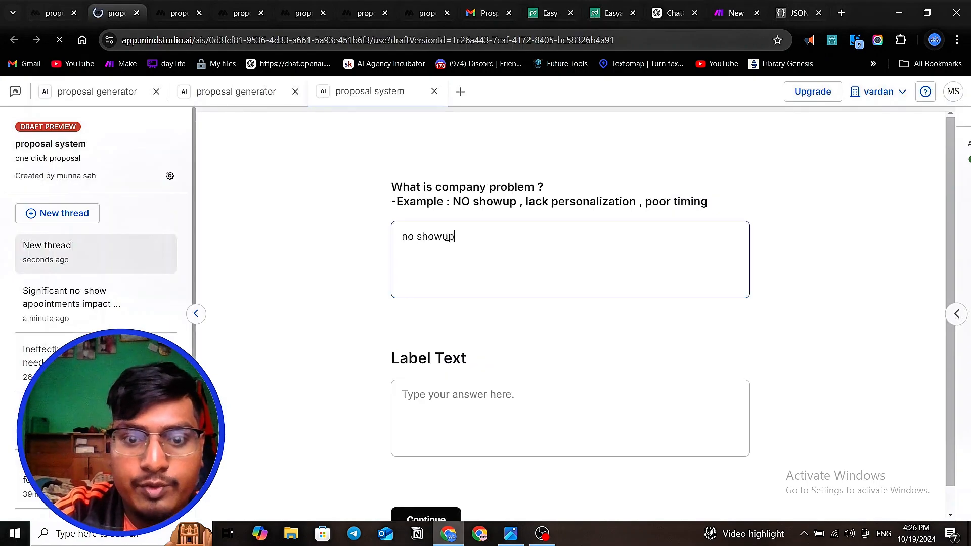
left_click(444, 400)
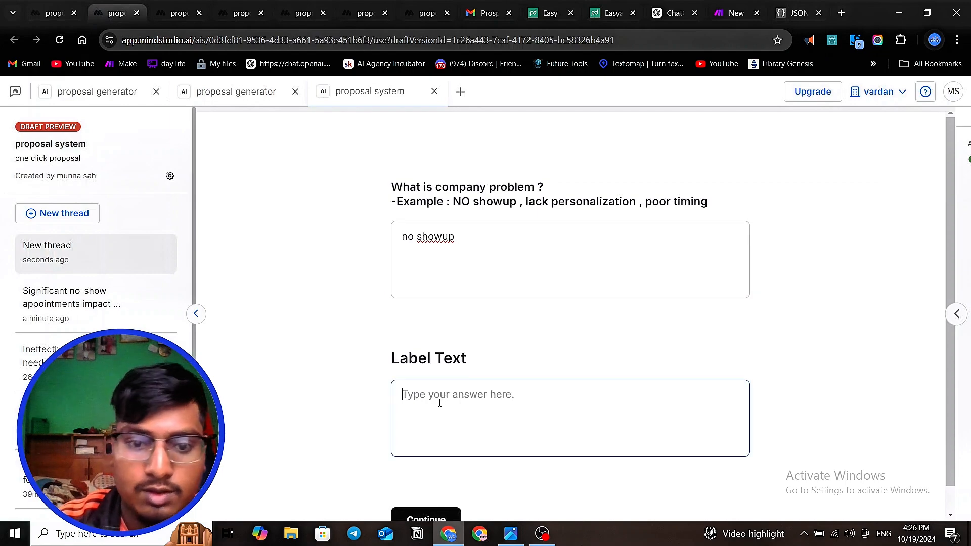
type("leftlclicksolution")
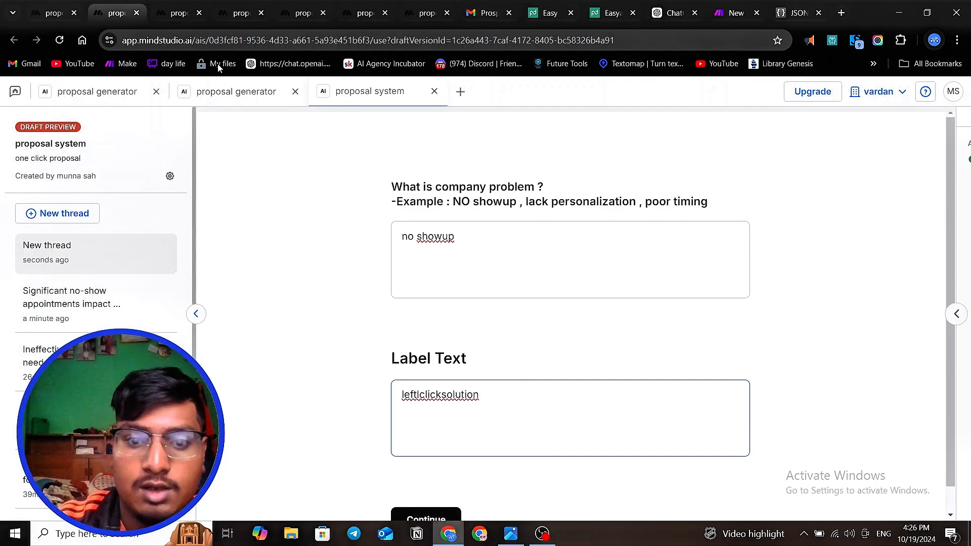
scroll(279, 252, "down", 1)
left_click(439, 497)
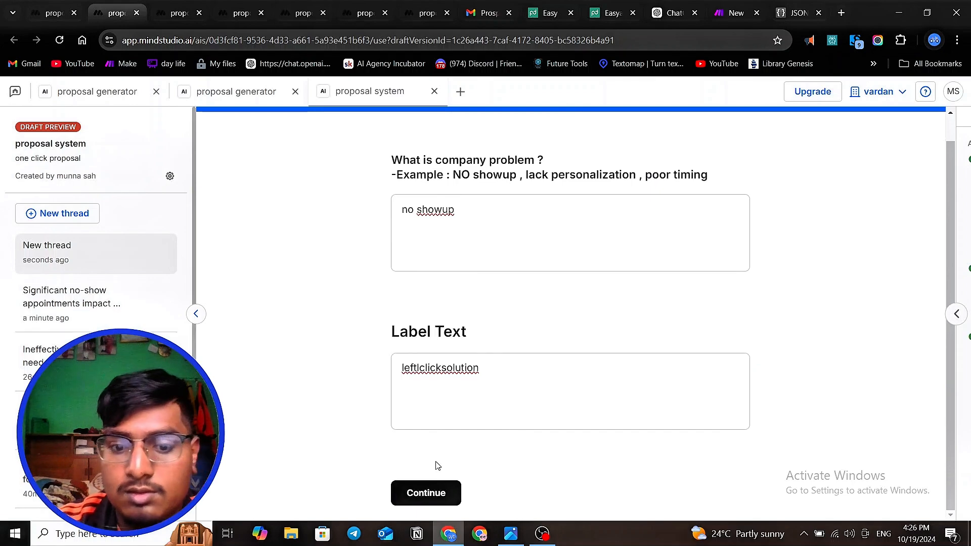
- Check the Make scenario twice for the submitted webhook data, looking back at the draft preview in between
left_click(726, 15)
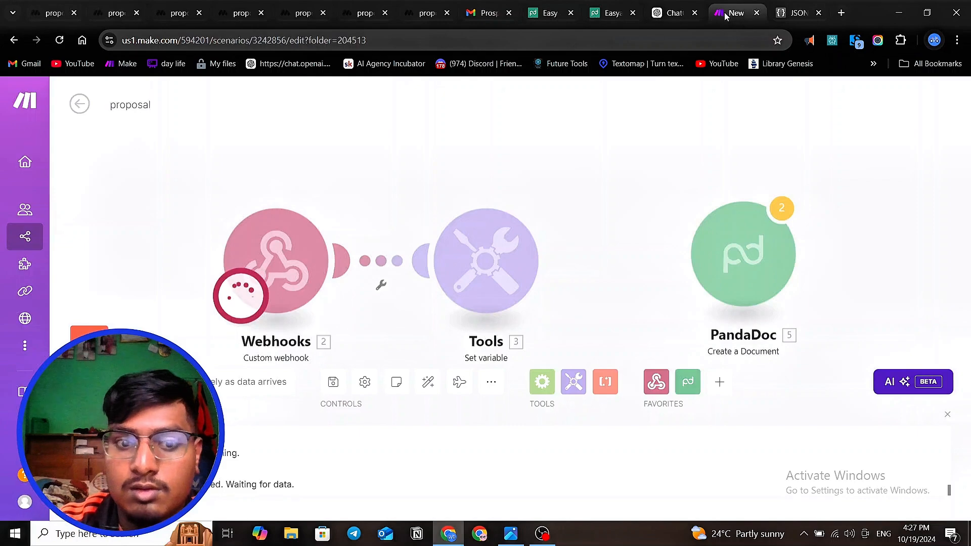
left_click(110, 16)
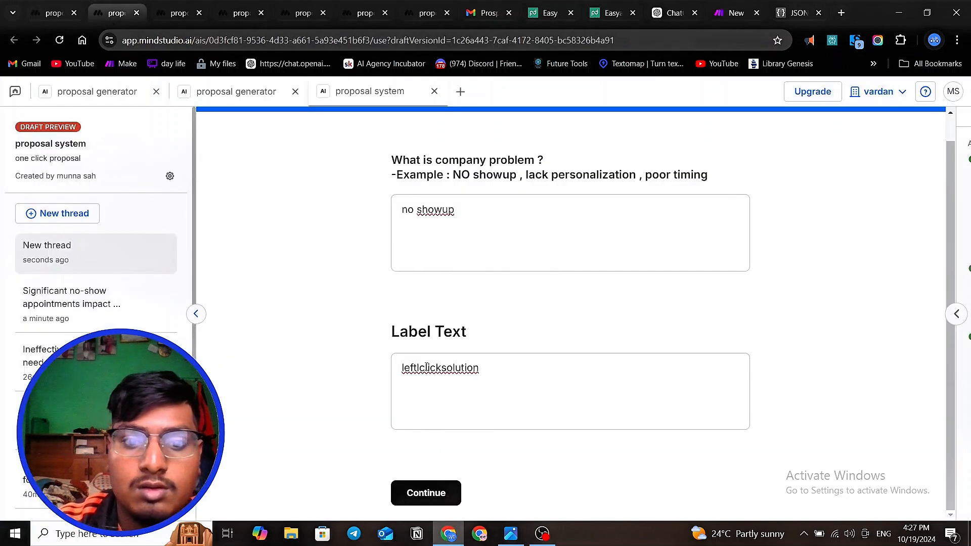
left_click(735, 13)
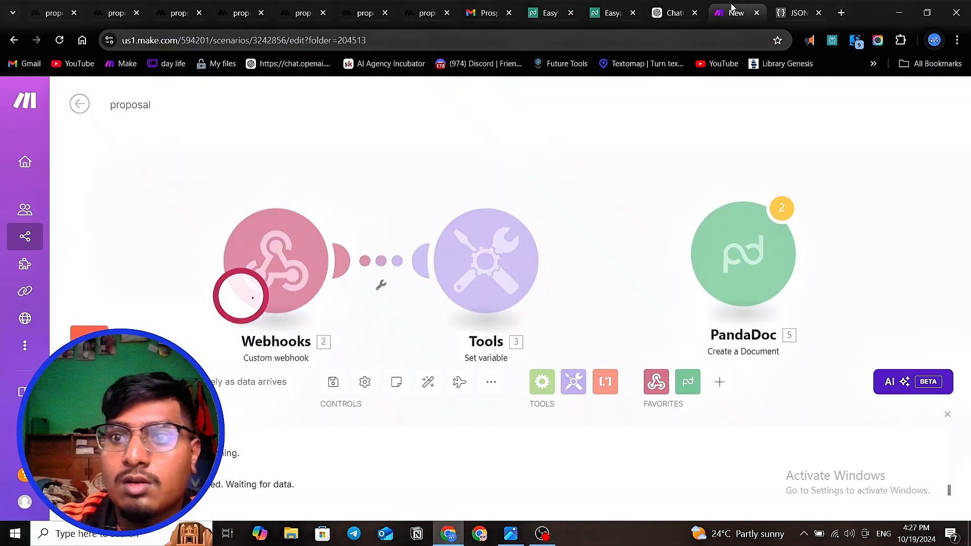
scroll(401, 231, "down", 1)
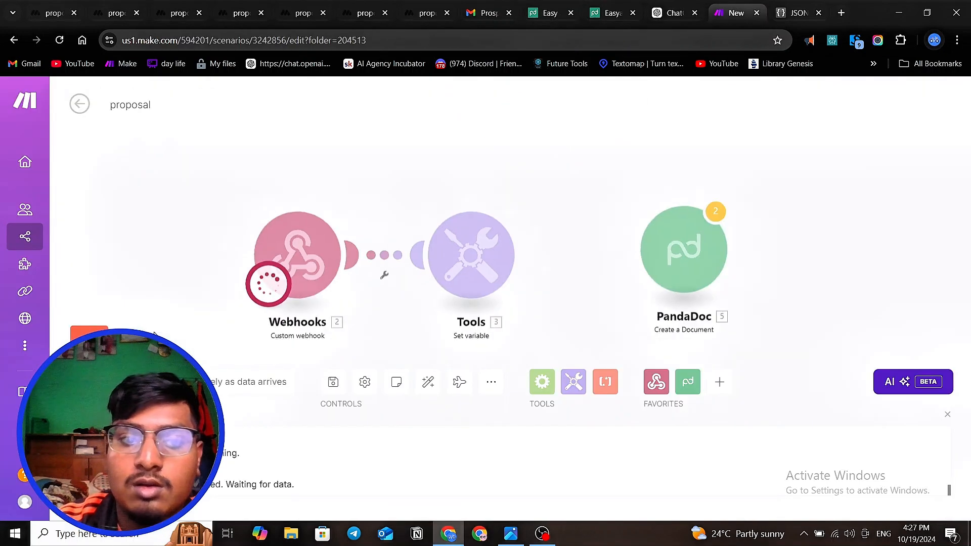
- Inspect the Generate text block's prompt and output variable and the Make webhook block's configuration in Main.flow
left_click(52, 13)
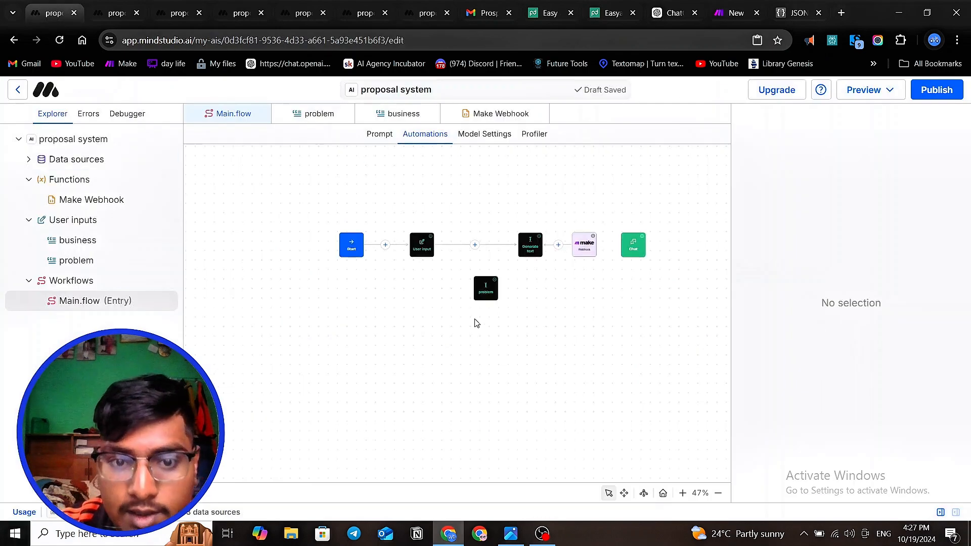
scroll(527, 247, "up", 5)
left_click(448, 245)
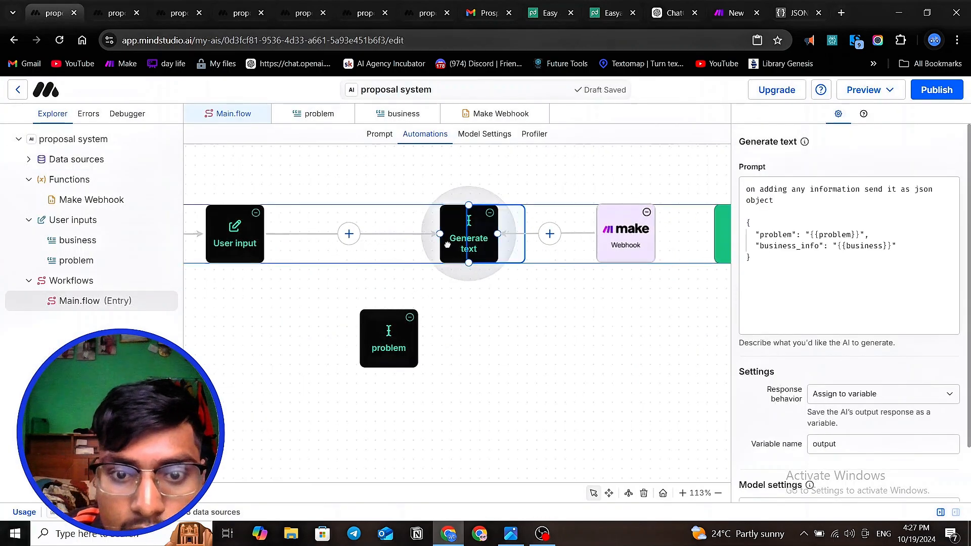
left_click_drag(447, 245, 448, 245)
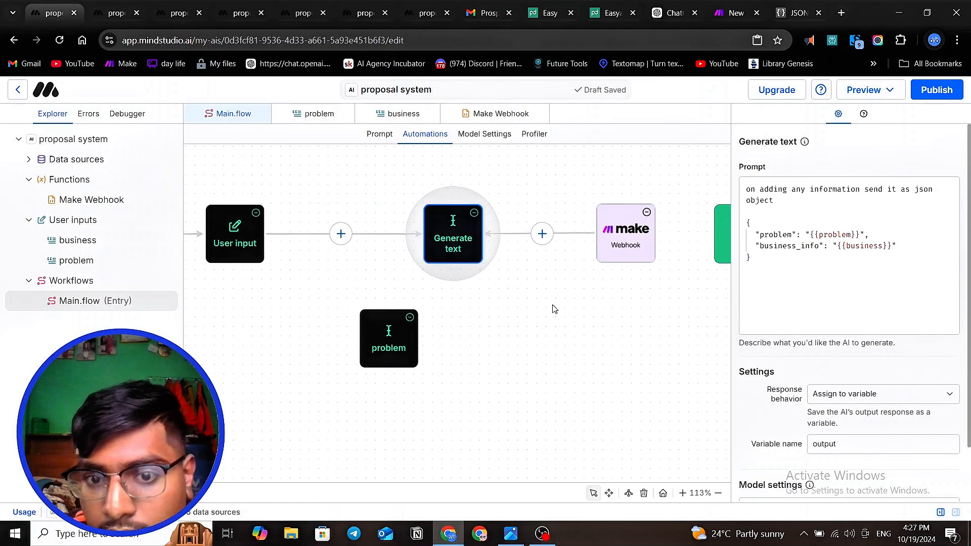
left_click(608, 243)
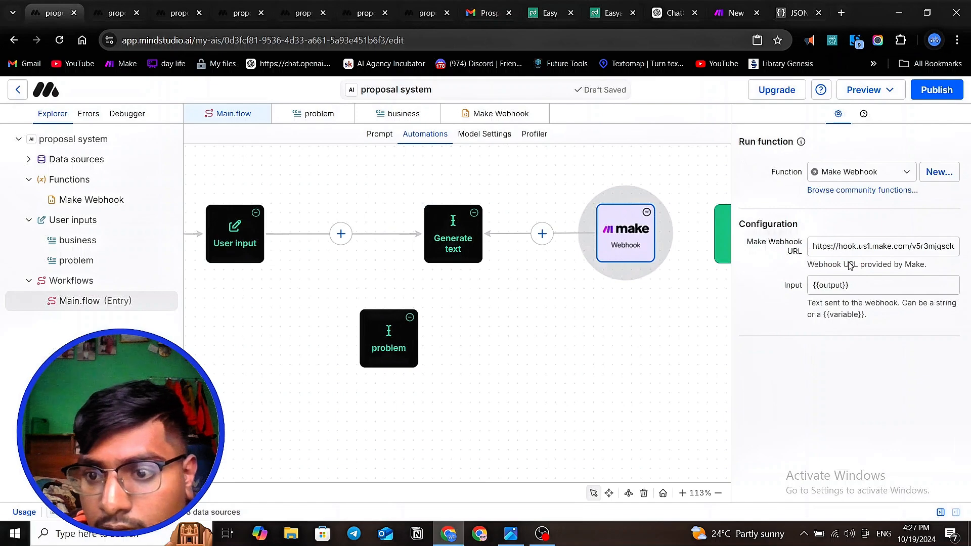
- Check the Make Webhook block's URL and look over the proposal scenario in Make before returning to the MindStudio workflow
left_click(840, 247)
left_click(637, 369)
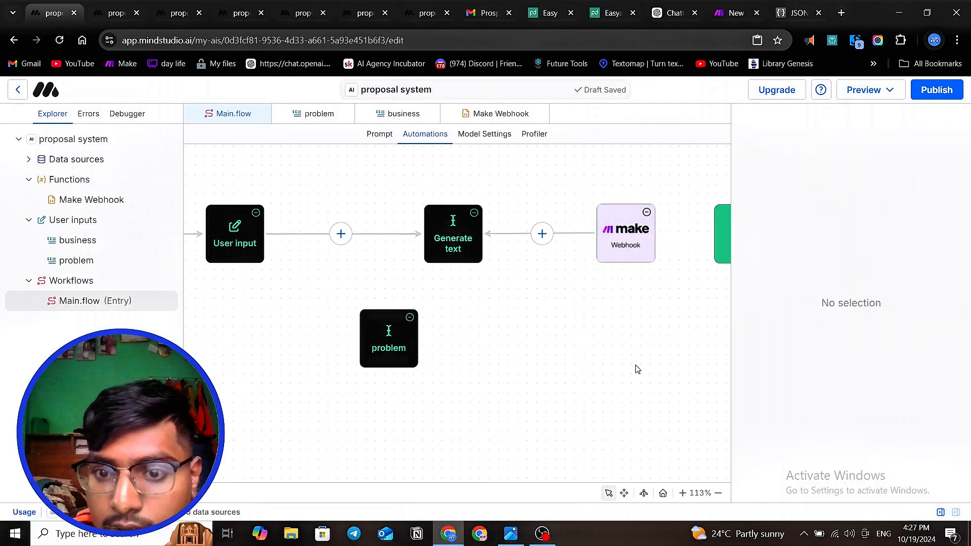
left_click(734, 13)
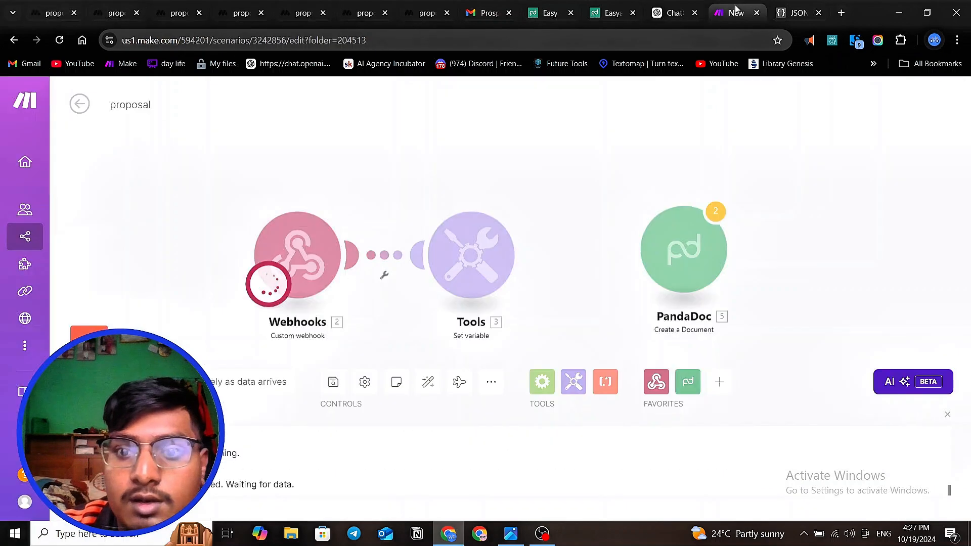
scroll(396, 308, "down", 2)
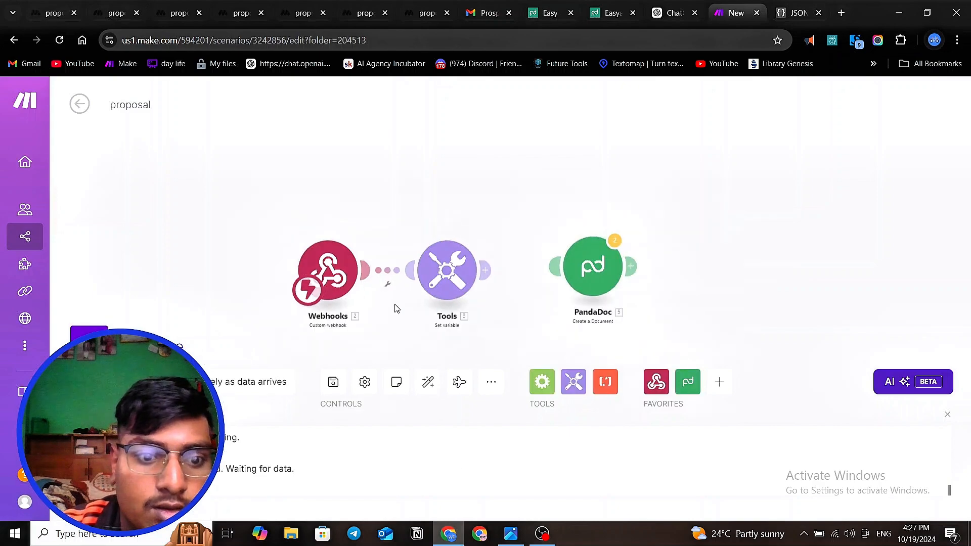
left_click(50, 13)
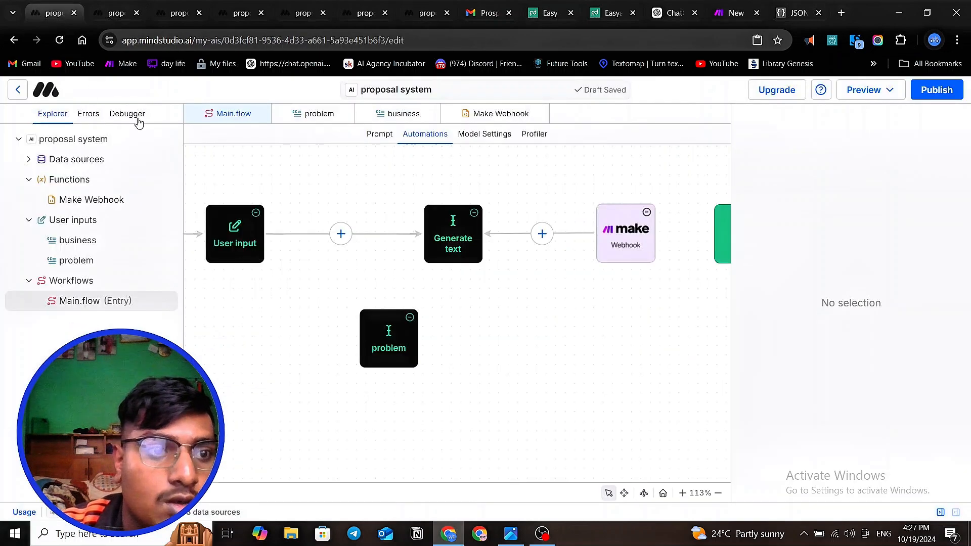
- Examine the debugger log of the latest no-shows thread for the sent message, resolved variables and generated result
left_click(129, 115)
left_click(107, 177)
scroll(368, 256, "down", 5)
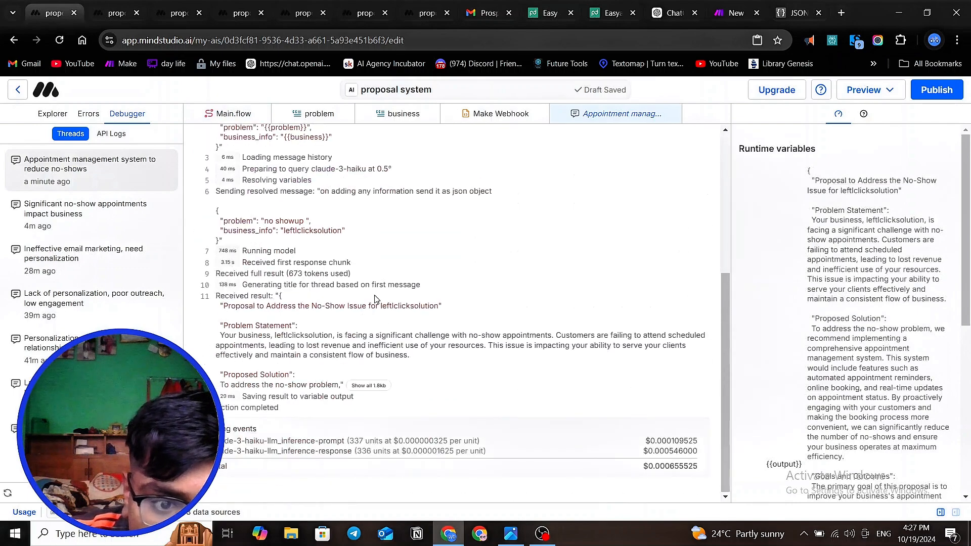
scroll(375, 305, "up", 2)
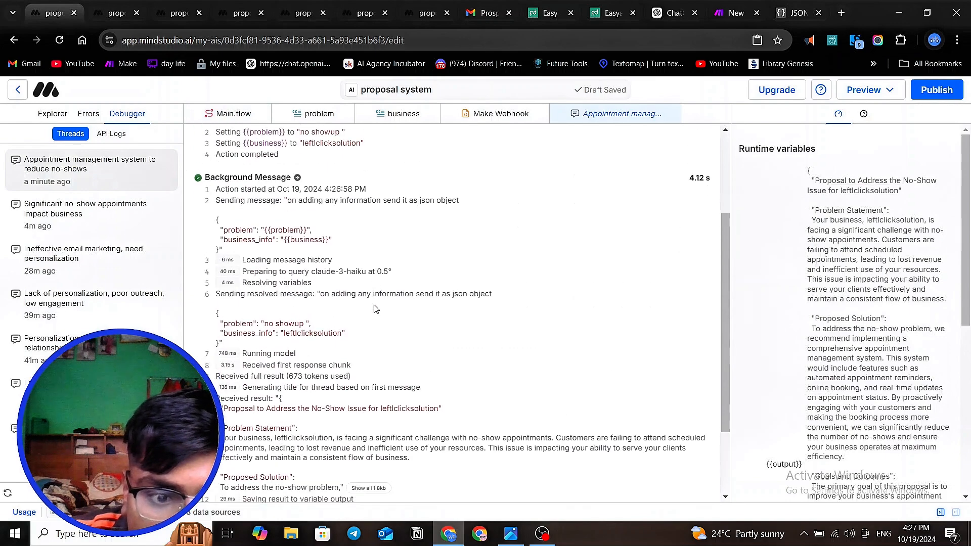
scroll(375, 305, "down", 2)
scroll(284, 258, "up", 4)
left_click(48, 121)
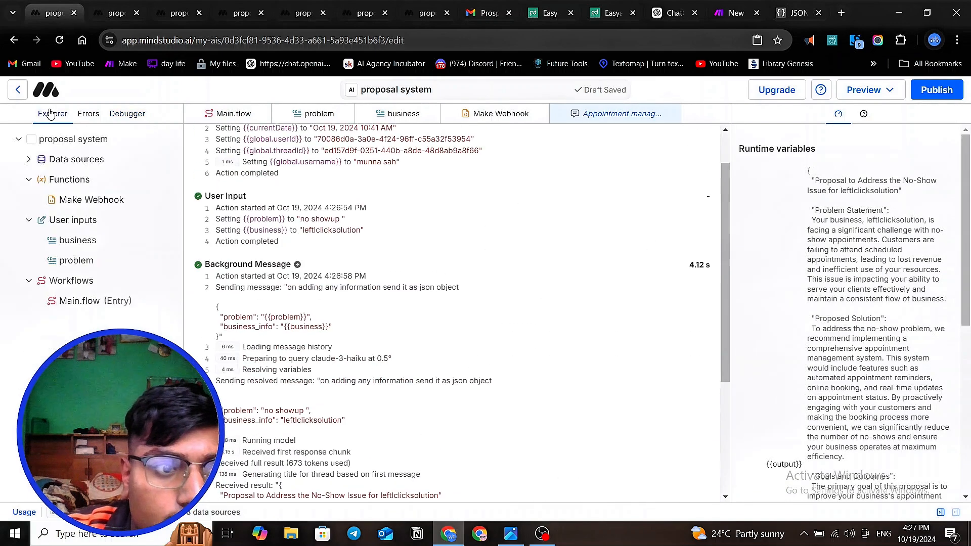
- Connect the Generate text block to the Make webhook block in Main.flow
left_click(111, 302)
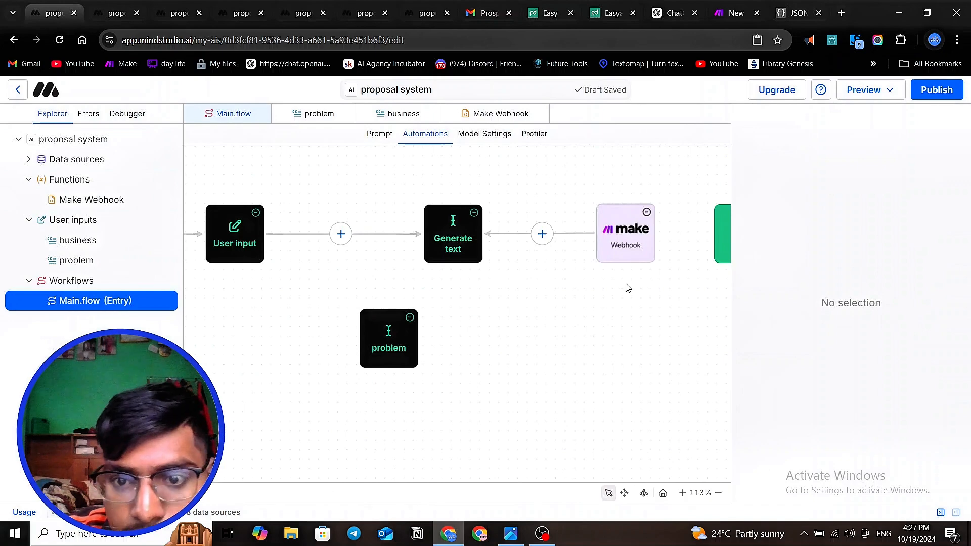
left_click(626, 259)
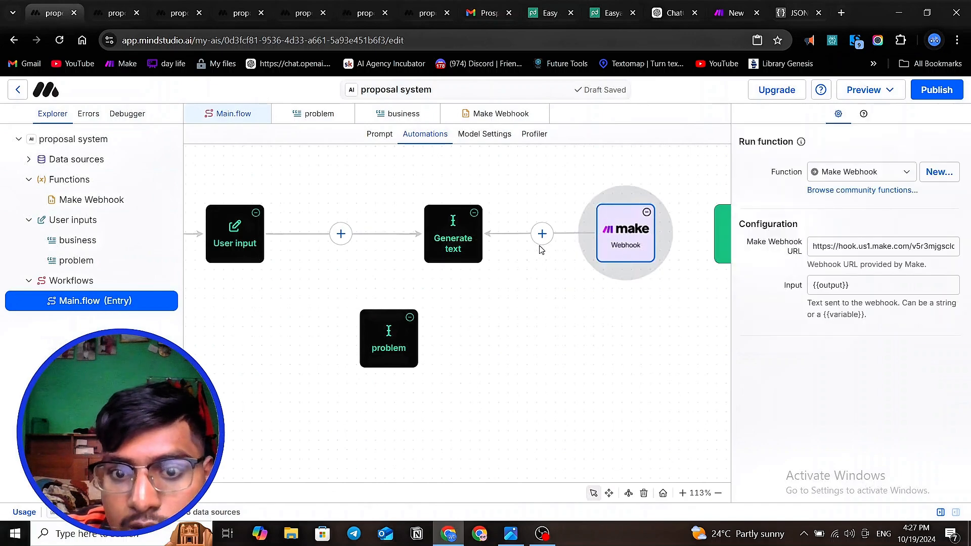
left_click(511, 242)
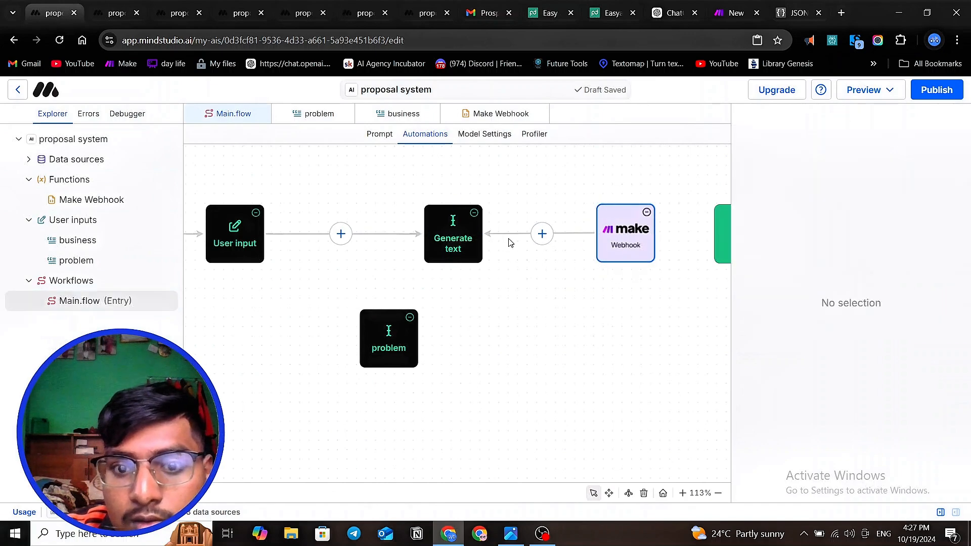
left_click_drag(483, 234, 682, 335)
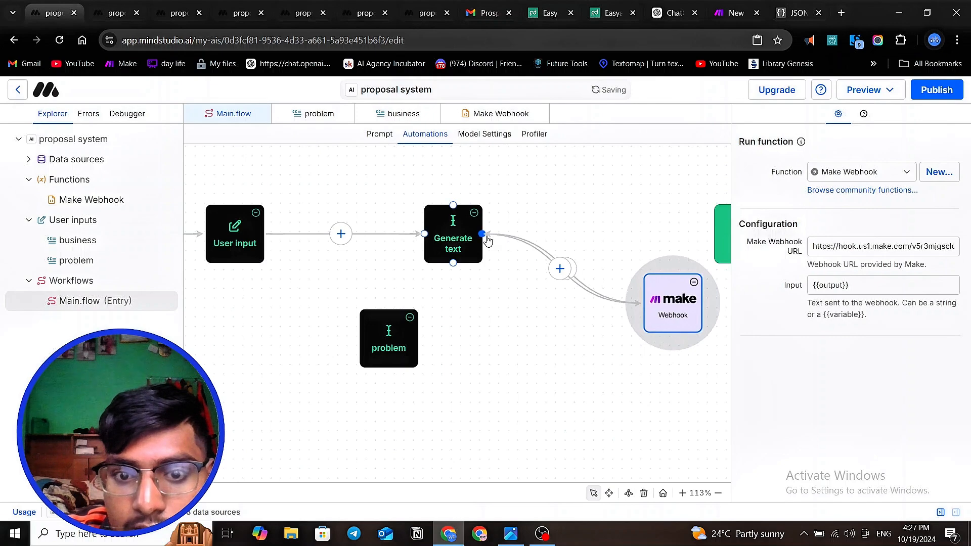
left_click_drag(485, 235, 496, 296)
left_click(481, 277)
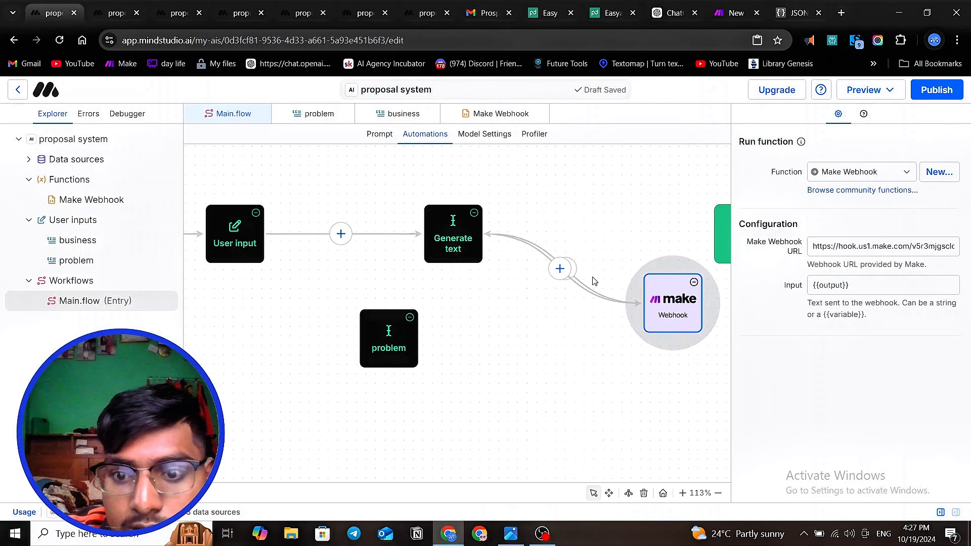
- Check the doubled connection between Generate text and the Make webhook, and realign the webhook block with the main row
left_click(560, 268)
left_click(509, 310)
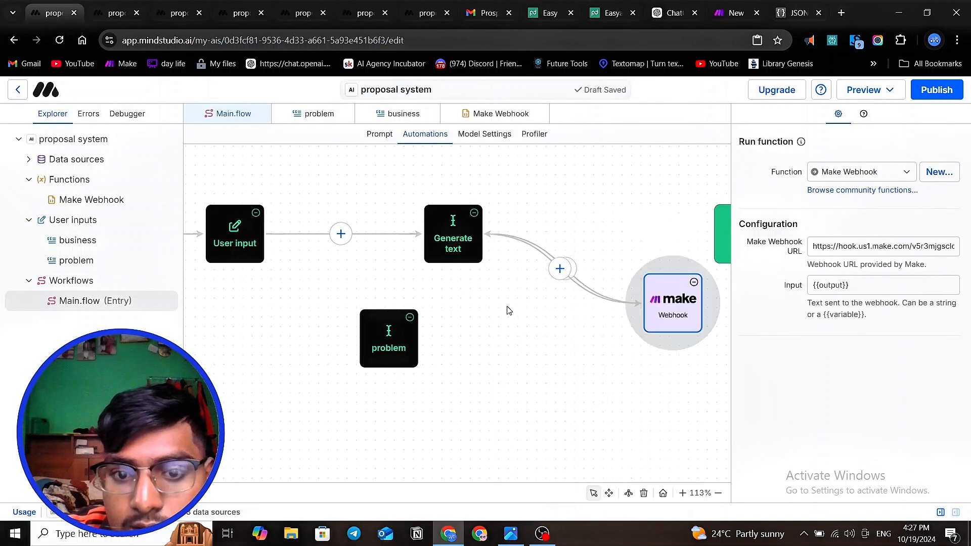
left_click(595, 296)
left_click_drag(672, 301, 648, 228)
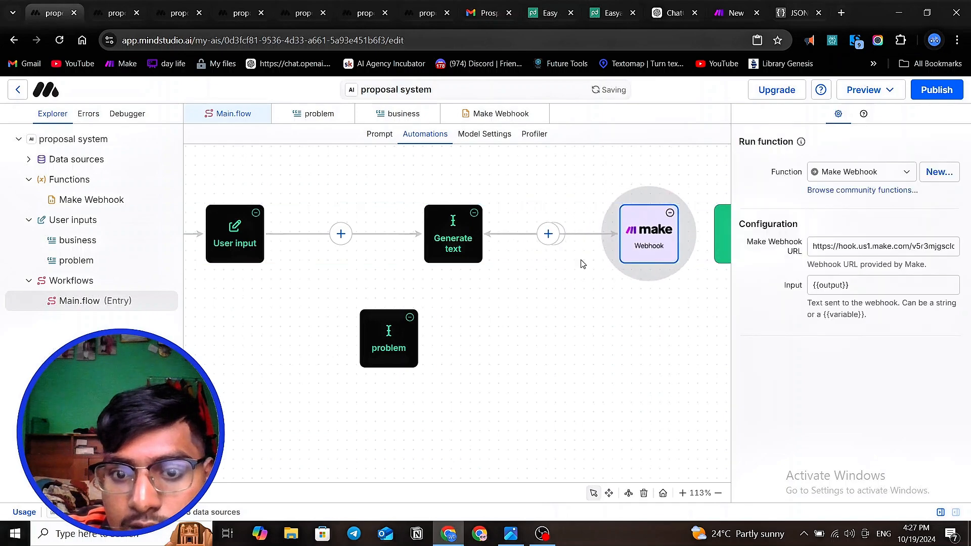
left_click(562, 241)
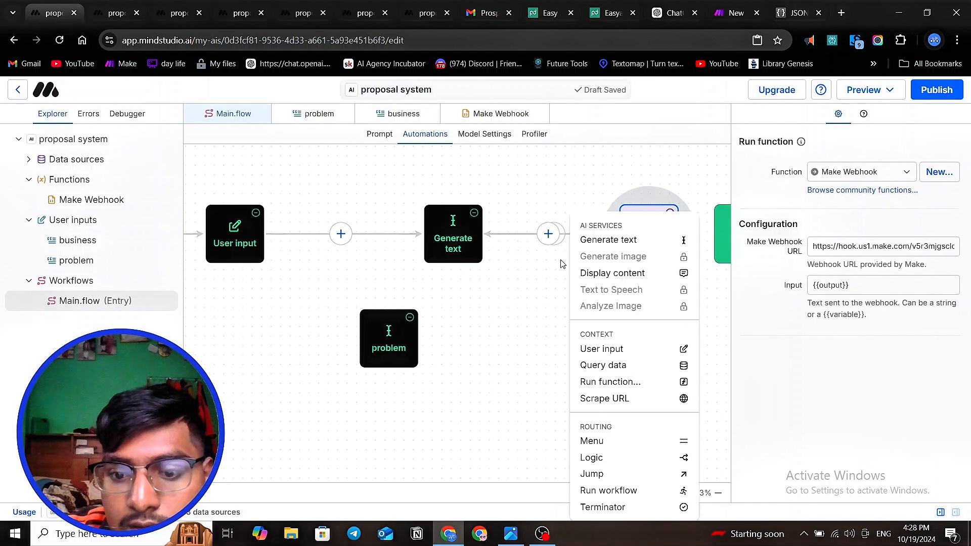
left_click(552, 287)
left_click(549, 236)
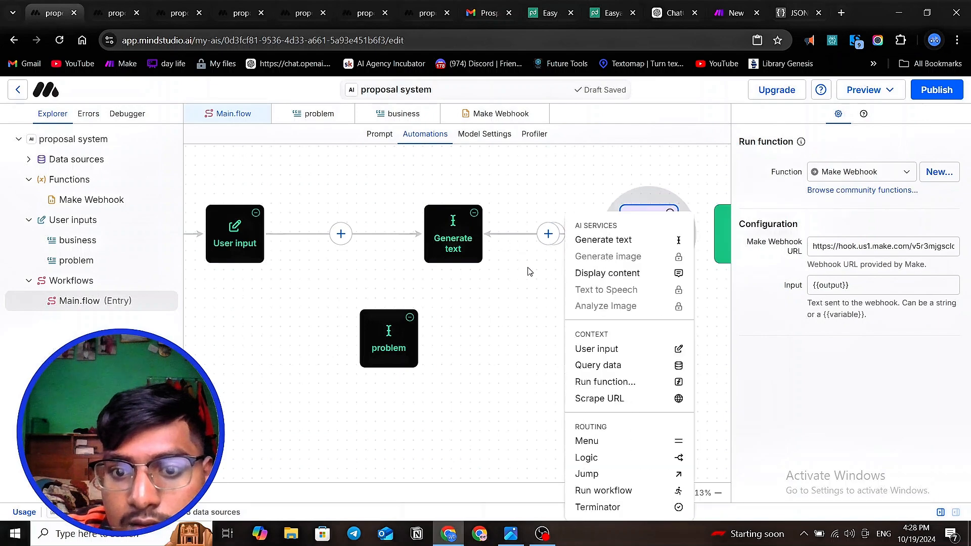
left_click(526, 284)
mouse_move(643, 225)
left_mouse_down()
mouse_move(590, 444)
mouse_move(626, 449)
mouse_move(655, 339)
mouse_move(636, 278)
mouse_move(637, 232)
left_mouse_up()
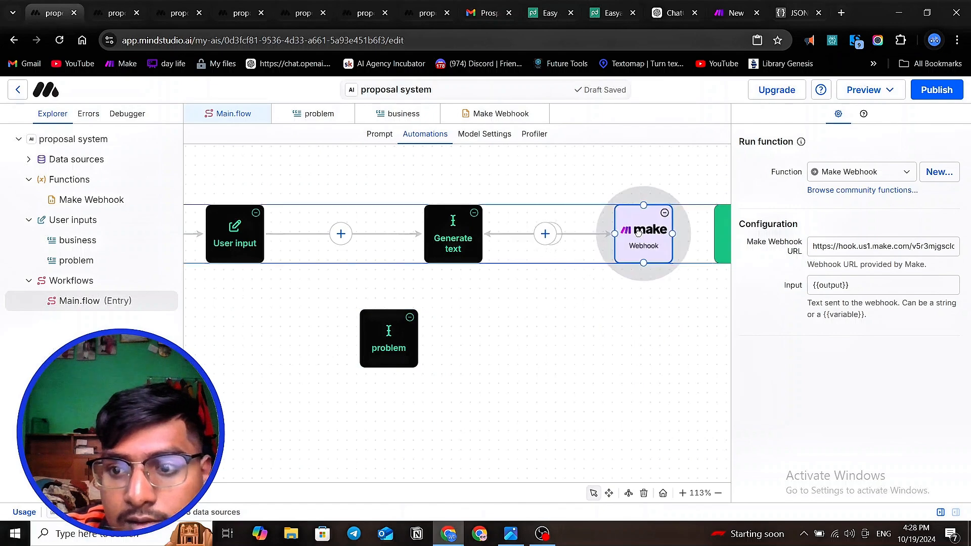
left_click(641, 335)
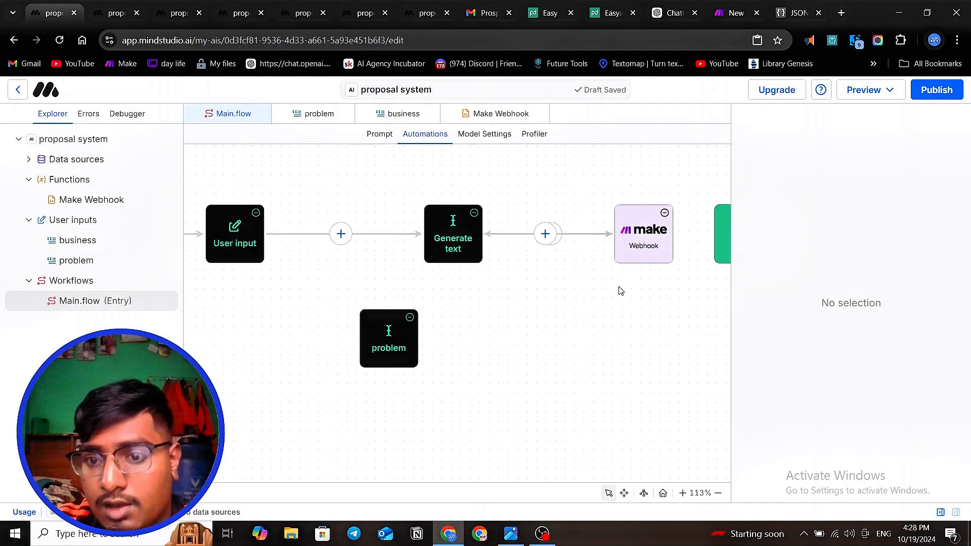
- Move the Make webhook block closer to Generate text, leaving room before the Chat block
scroll(621, 291, "down", 4)
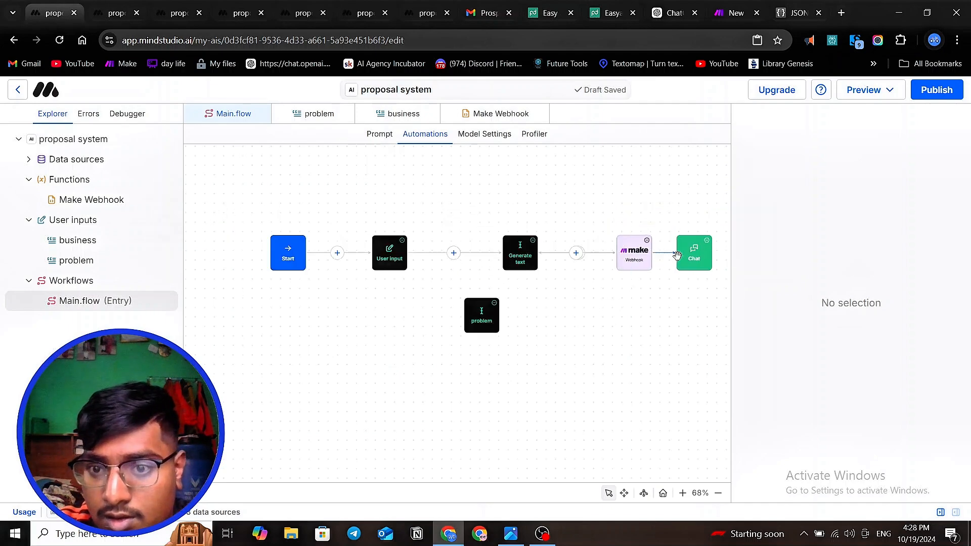
left_click(616, 256)
left_click_drag(616, 256, 595, 256)
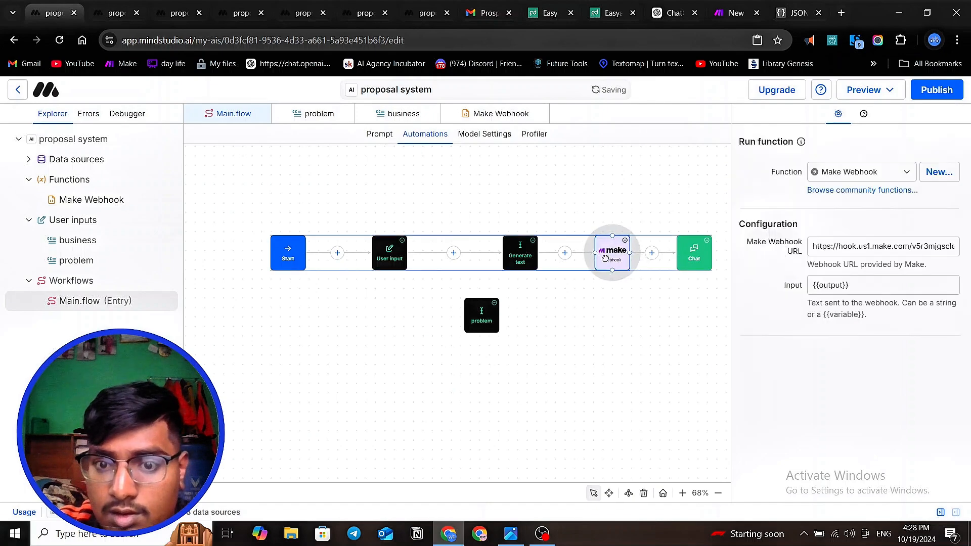
left_click(638, 351)
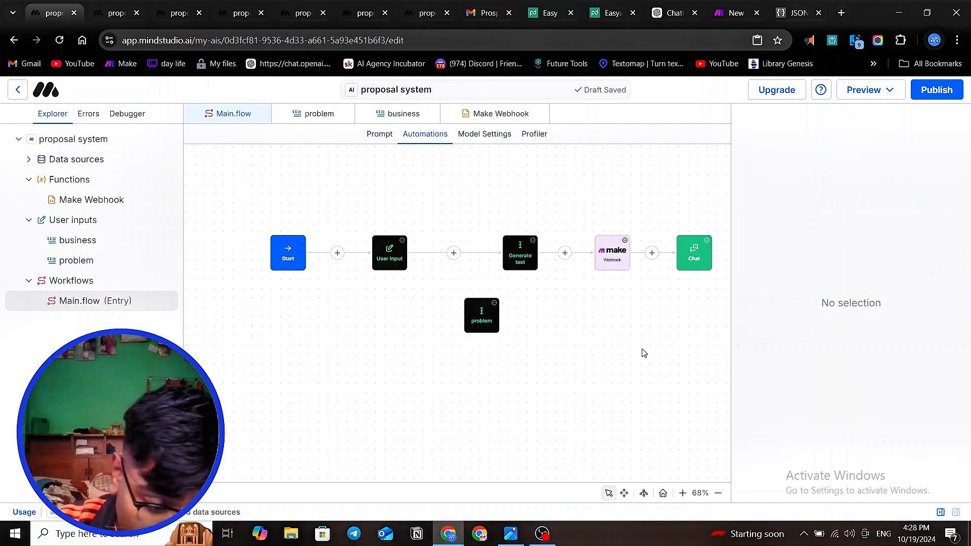
- Select all workflow blocks and distribute them evenly in a horizontal row
scroll(414, 368, "down", 2)
scroll(413, 368, "up", 4)
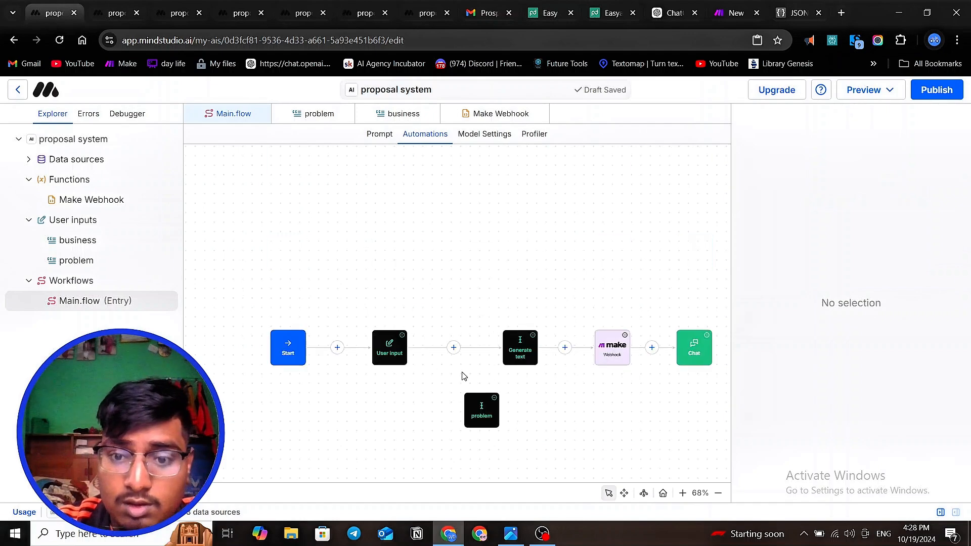
left_click_drag(717, 408, 234, 282)
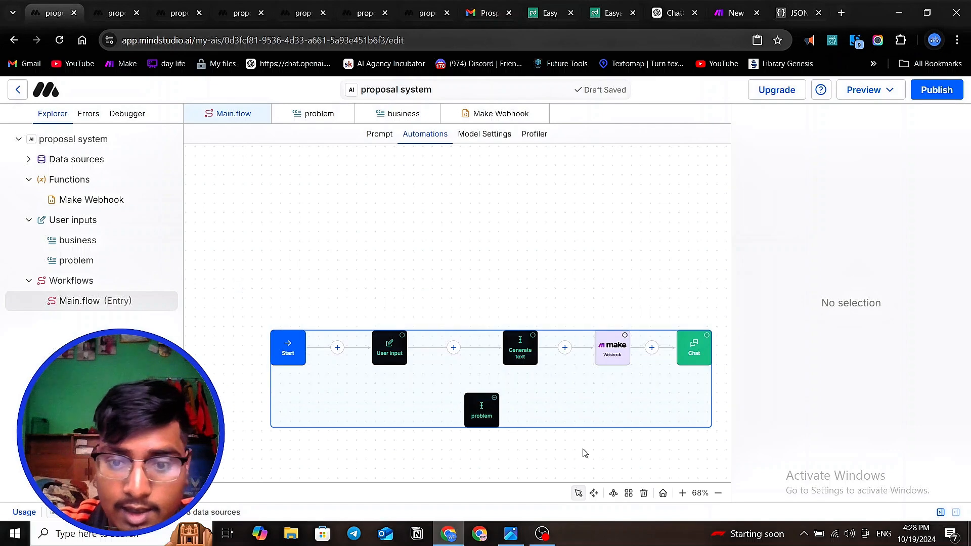
left_click(630, 492)
left_click(643, 477)
left_click(556, 410)
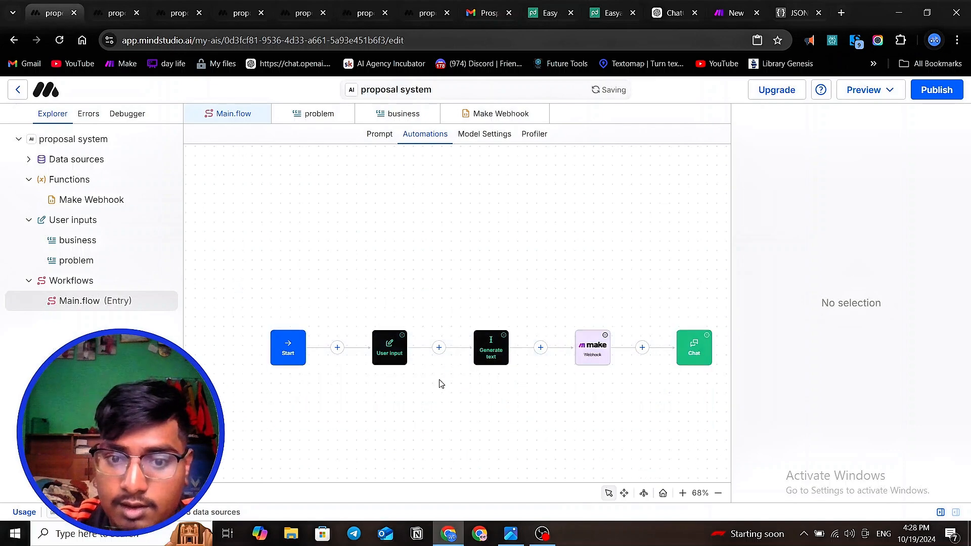
- Open a new draft preview of the proposal system and answer the company problem question with "no showup"
scroll(436, 380, "down", 2)
scroll(436, 380, "down", 2)
scroll(488, 389, "up", 4)
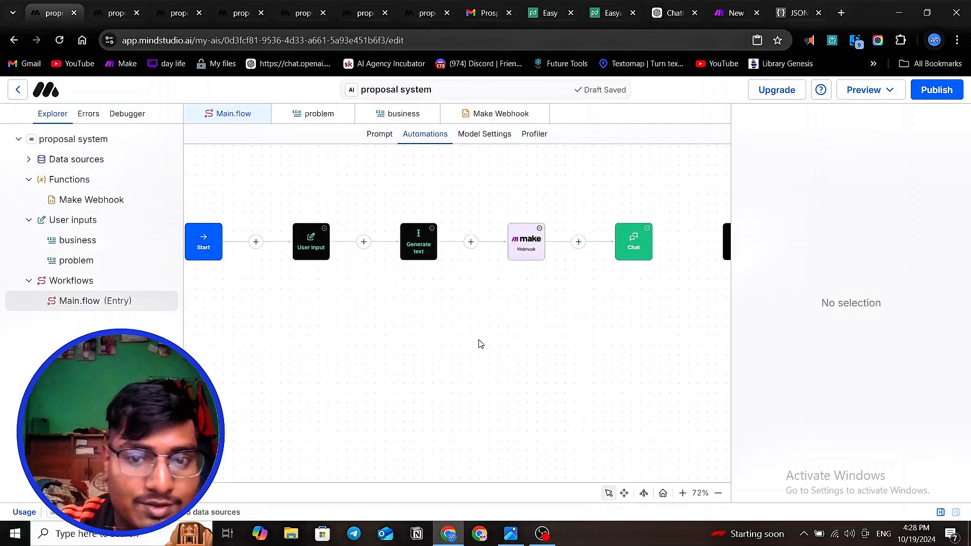
left_click(868, 90)
left_click(854, 112)
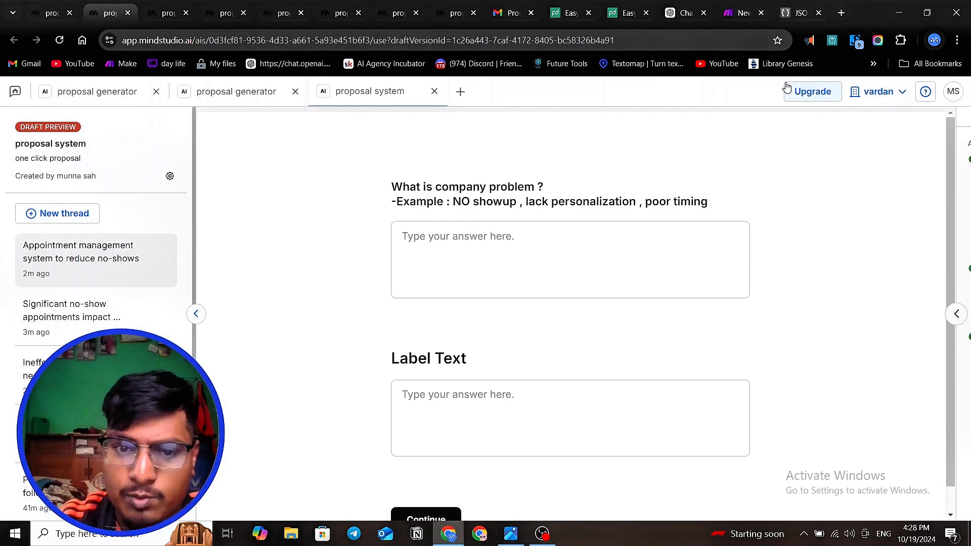
left_click(488, 243)
type("no")
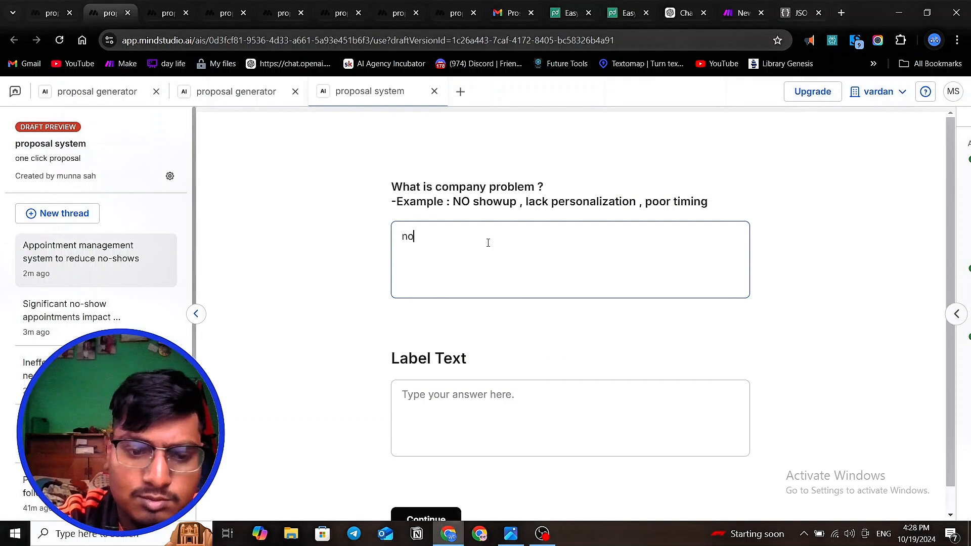
type(" sho")
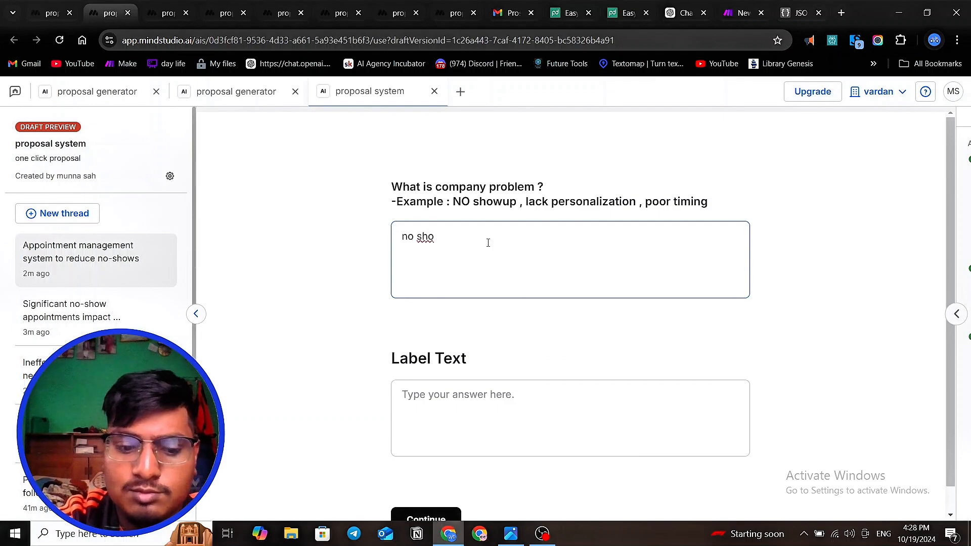
type("w")
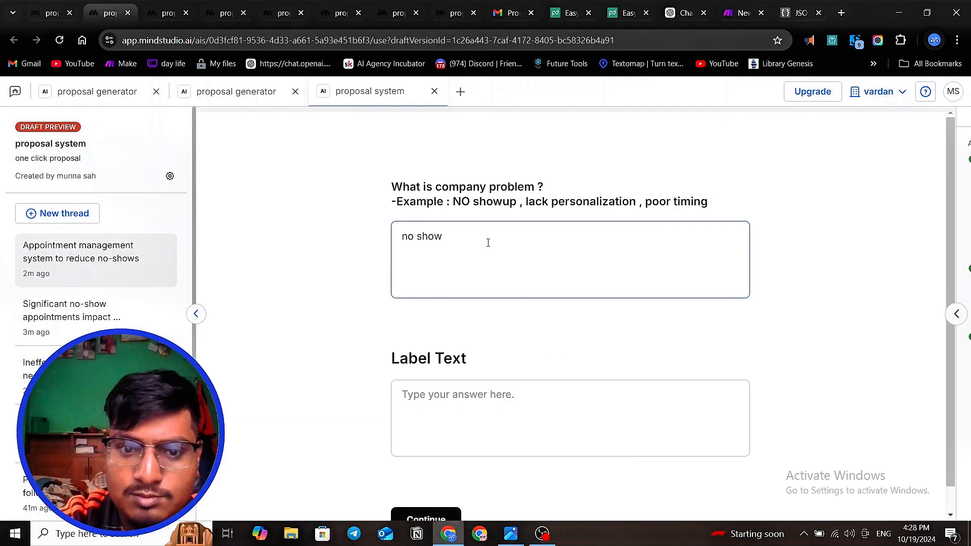
type("up")
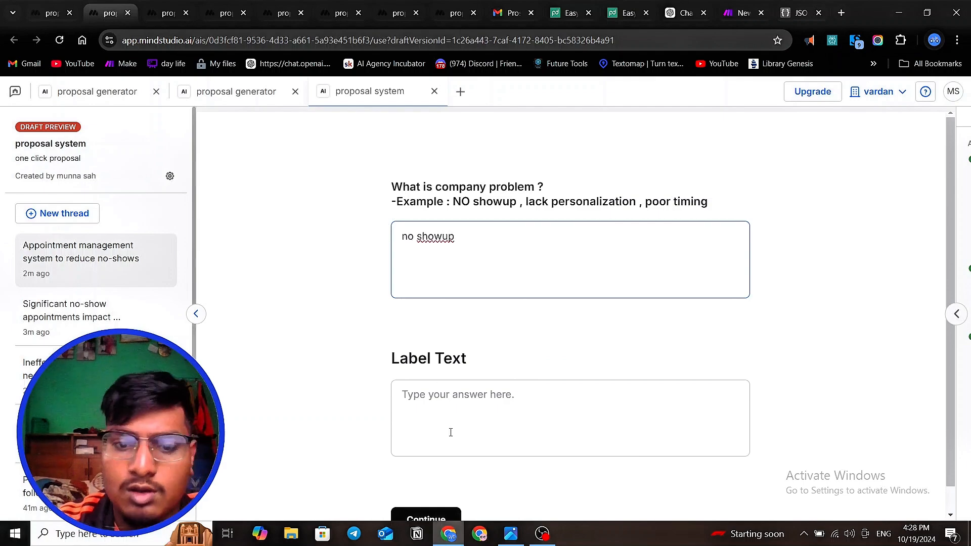
- Fill in the Label Text answer with a person's first name
left_click(460, 394)
type("al")
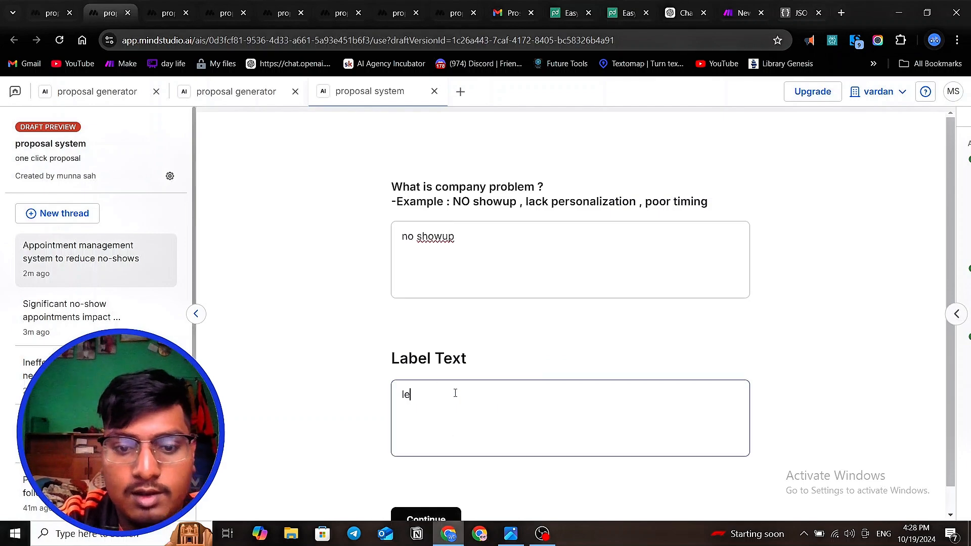
key("BackSpace")
key("BackSpace")
type("A")
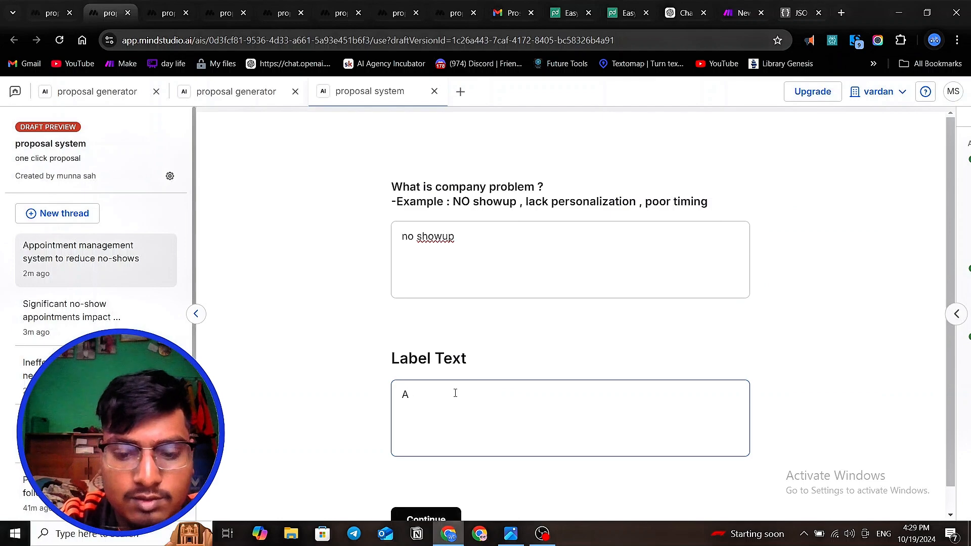
type("Lex")
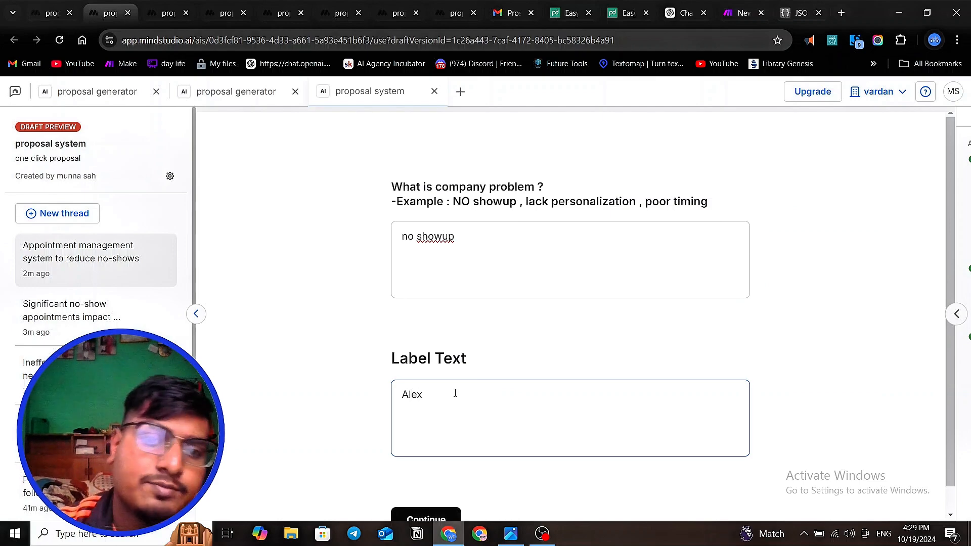
- Run the Make proposal scenario once, waiting for new webhook data, and submit the answers in the MindStudio draft preview
left_click(741, 12)
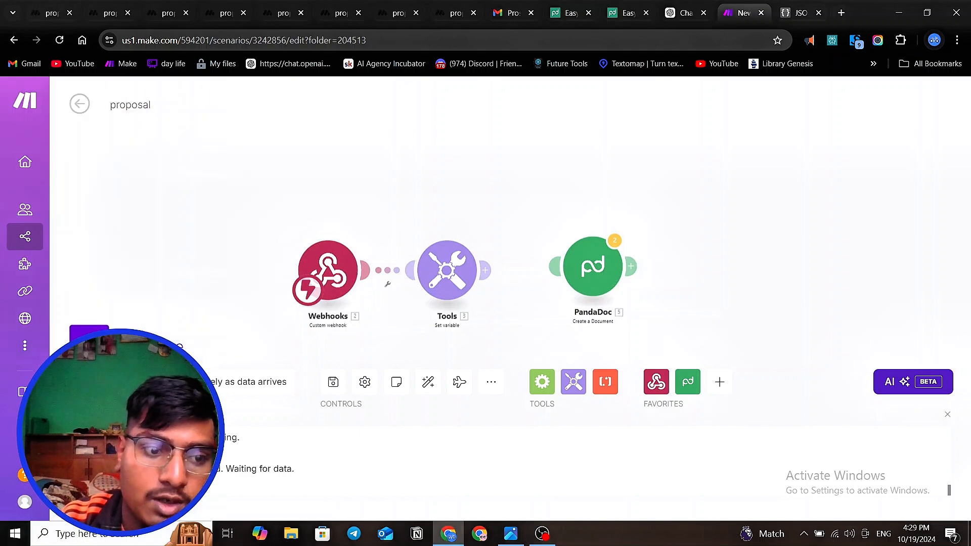
left_click(89, 334)
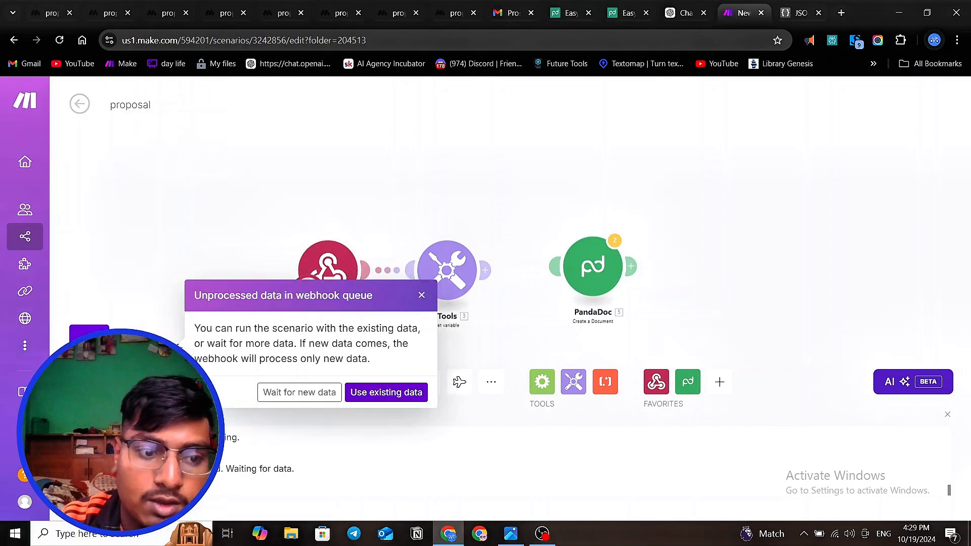
left_click(300, 392)
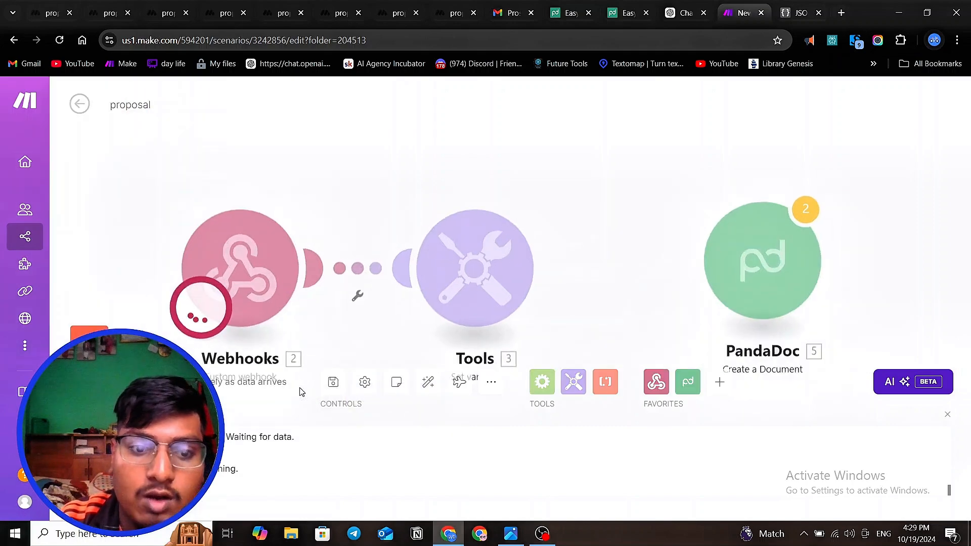
left_click(106, 16)
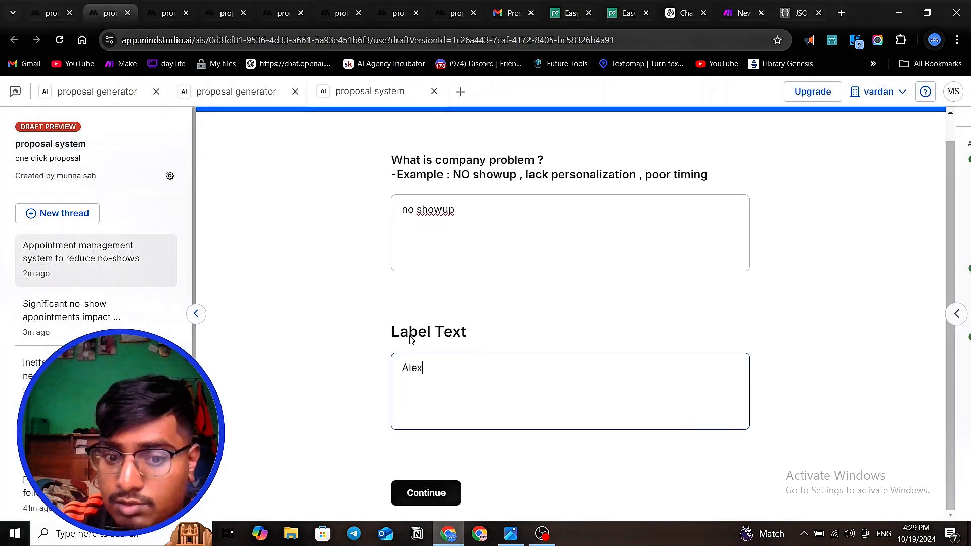
left_click(426, 493)
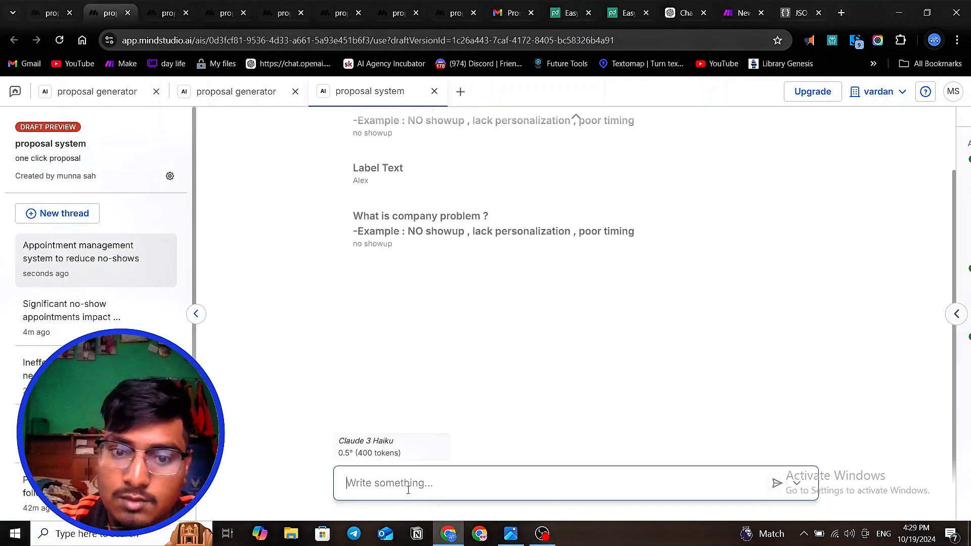
- Switch to the Make scenario and examine the proposal data received by the Webhooks module, from proposal_title to solution_details
left_click(733, 11)
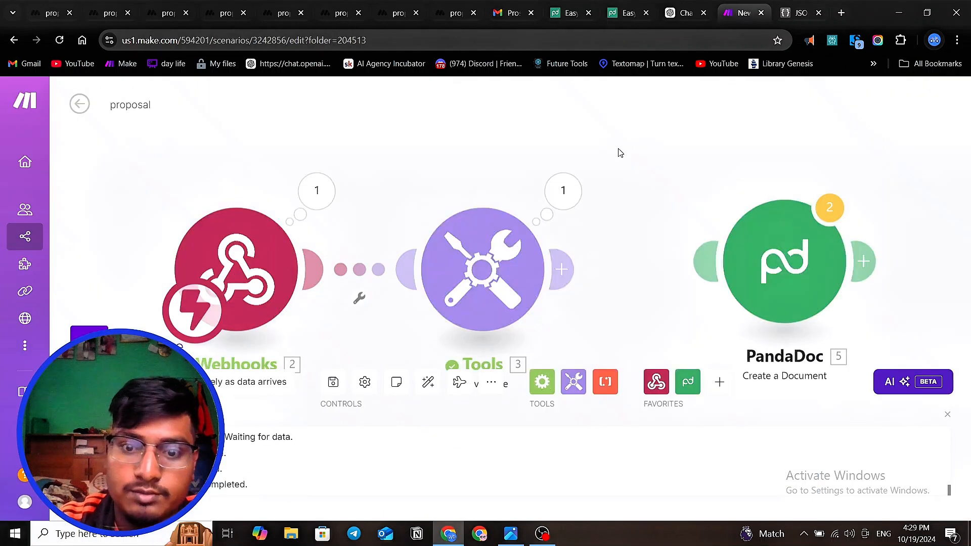
left_click(331, 191)
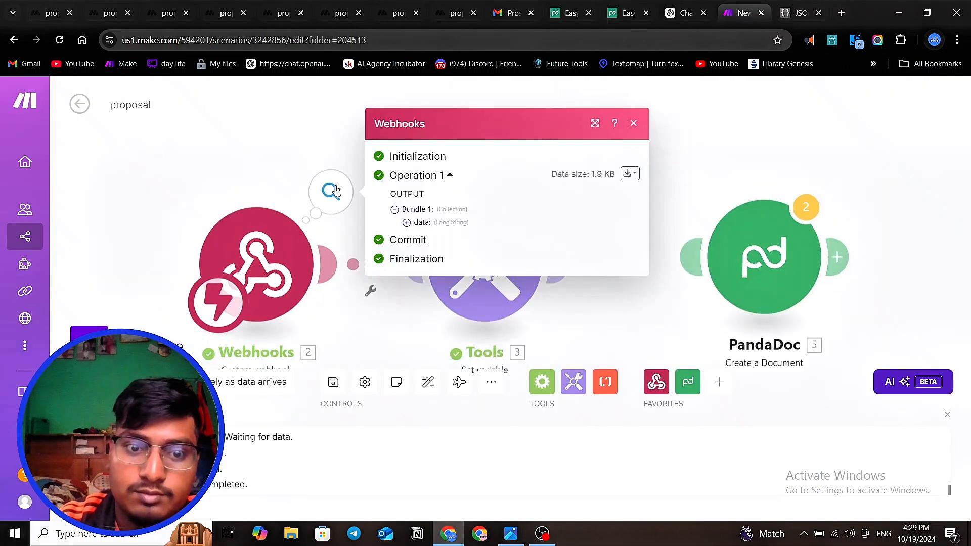
left_click(407, 223)
scroll(456, 221, "down", 4)
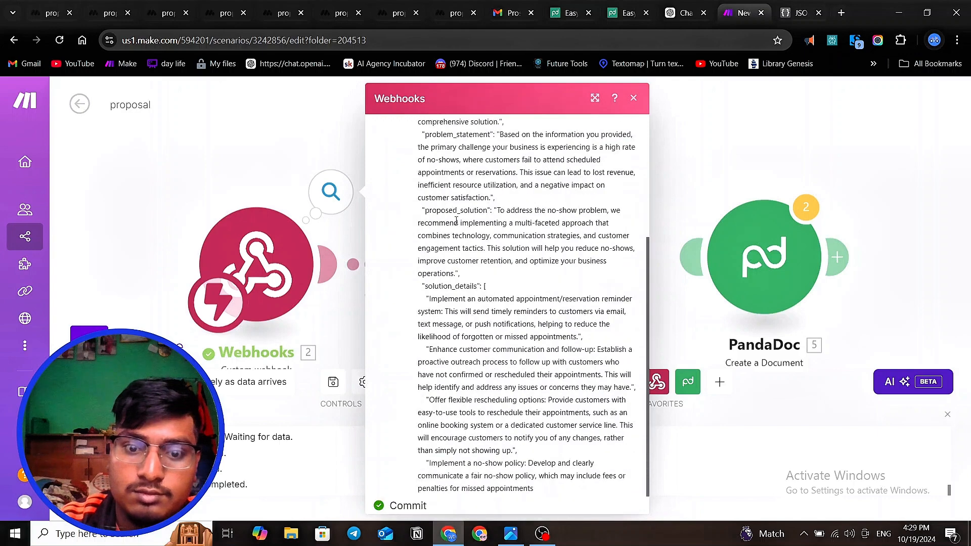
scroll(458, 225, "down", 1)
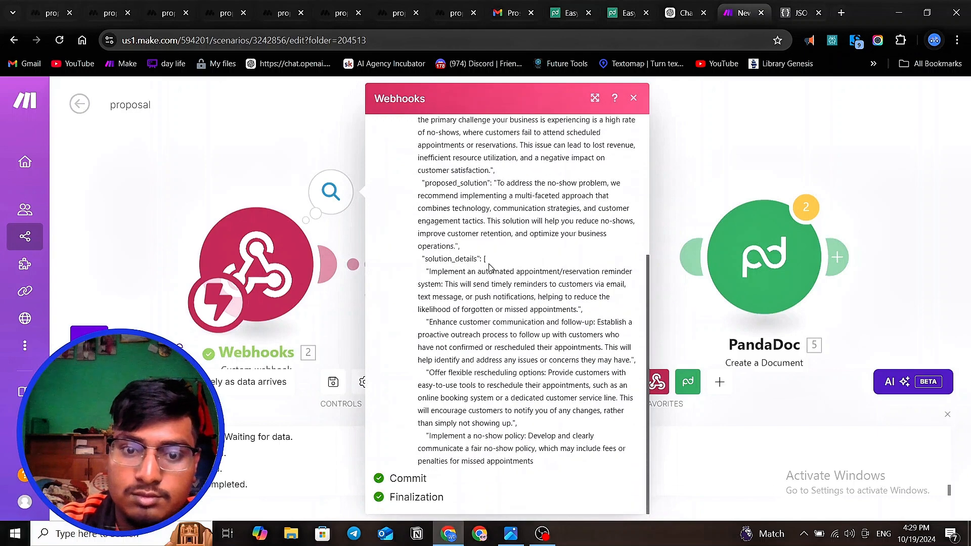
left_click_drag(489, 265, 538, 467)
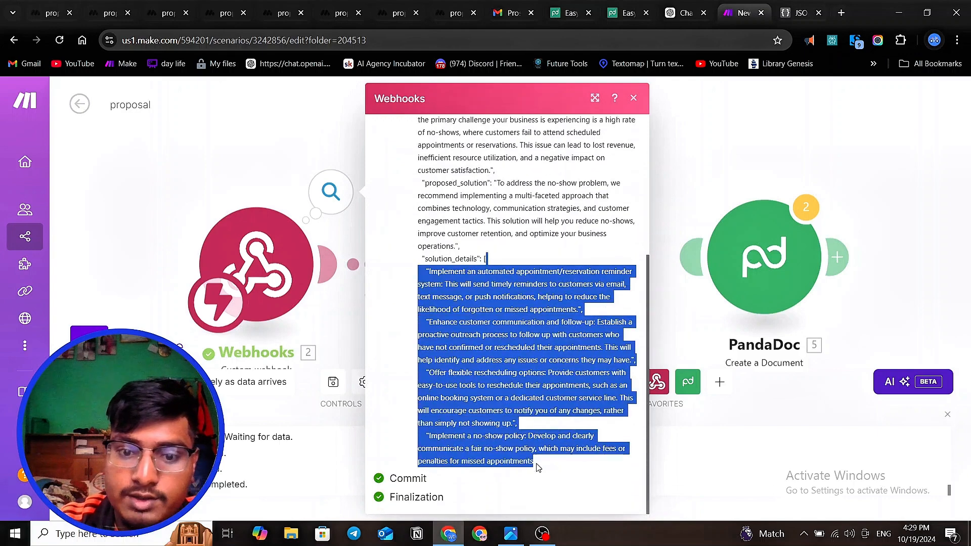
scroll(482, 322, "up", 5)
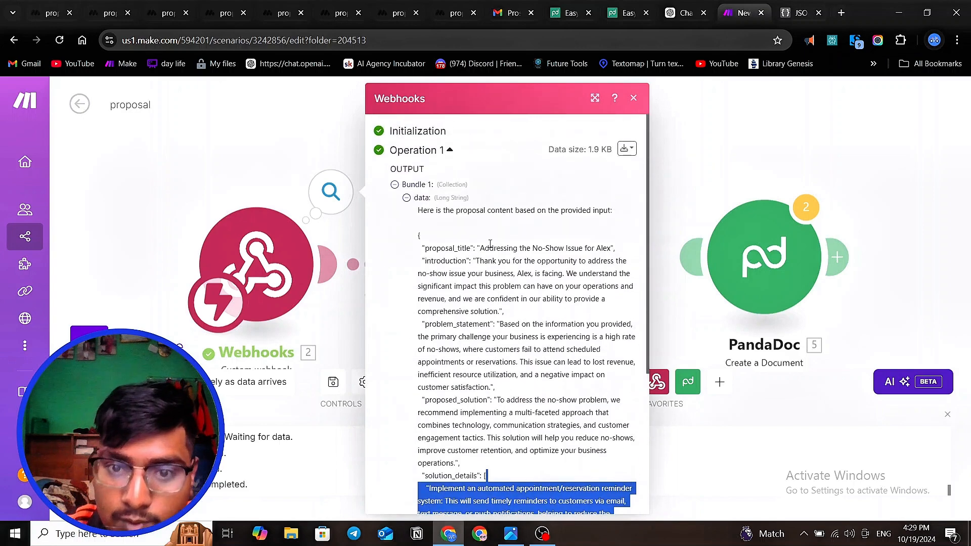
left_click(482, 247)
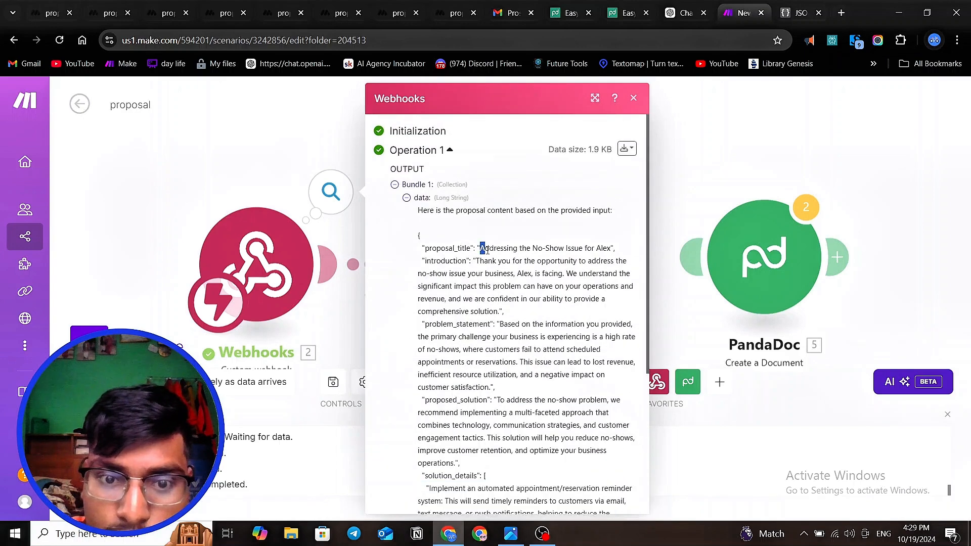
left_click_drag(488, 251, 486, 259)
scroll(483, 284, "down", 4)
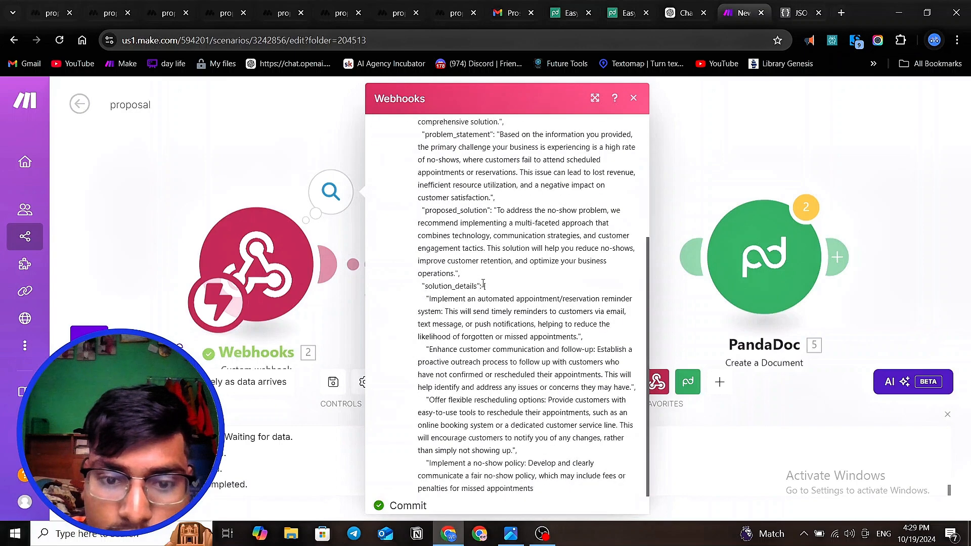
left_click(341, 323)
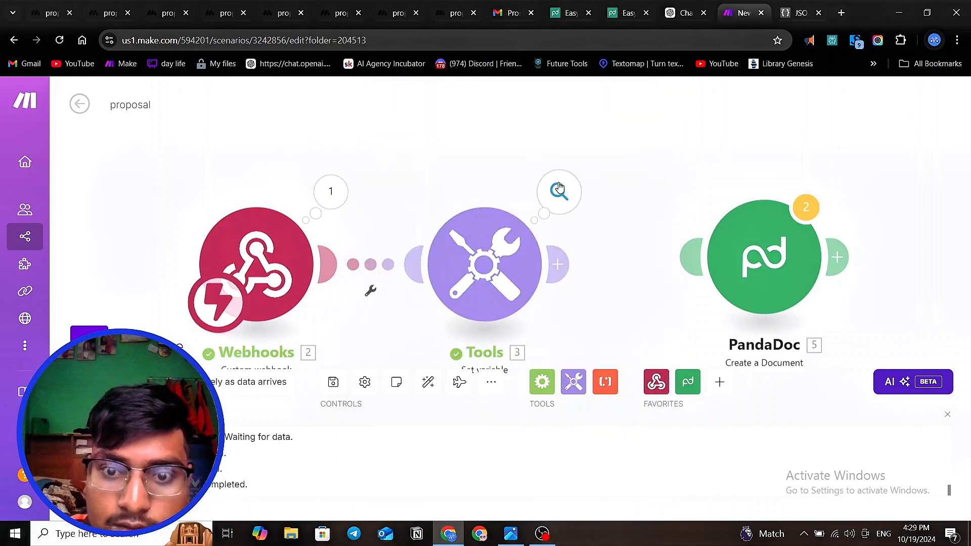
- Inspect the Set variable module's output and read through the content of its problem variable
left_click(559, 195)
left_click(635, 269)
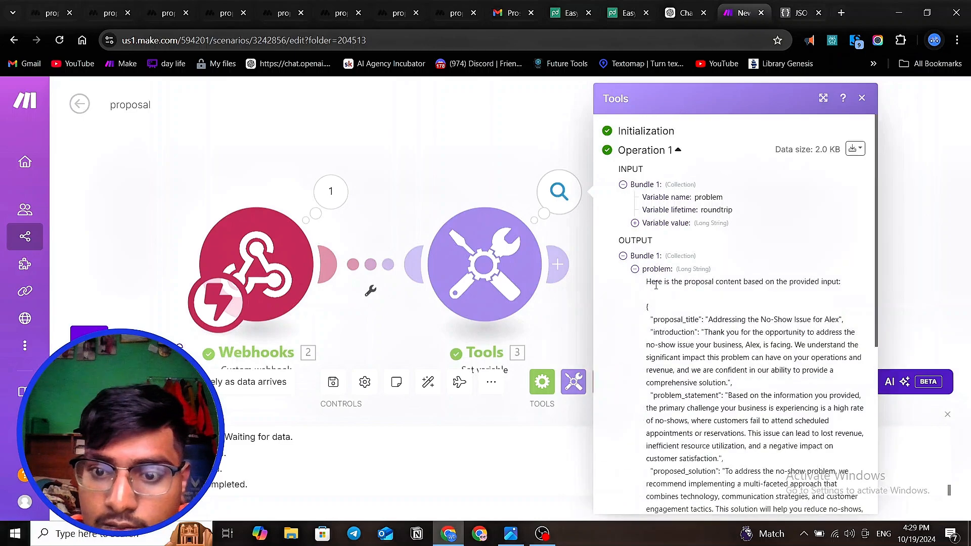
scroll(660, 286, "down", 5)
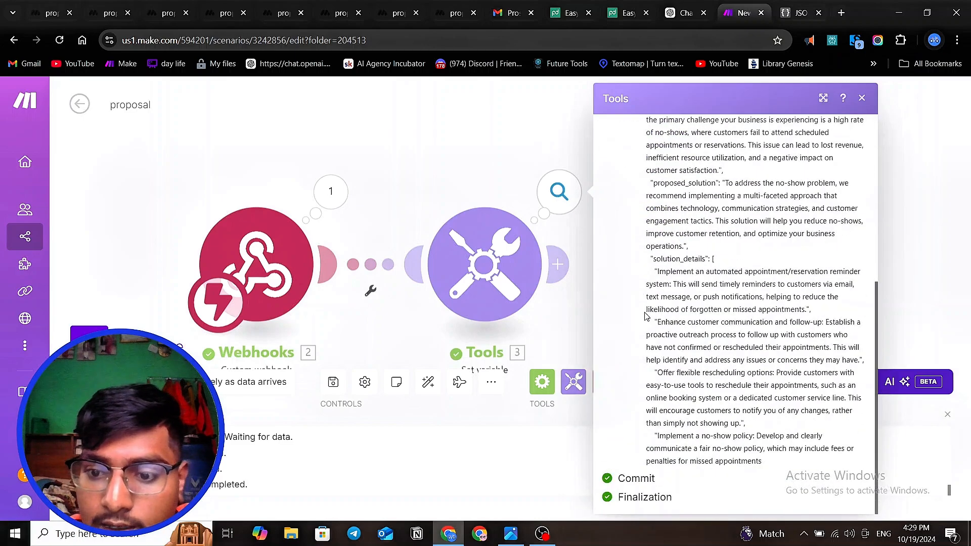
scroll(645, 316, "up", 4)
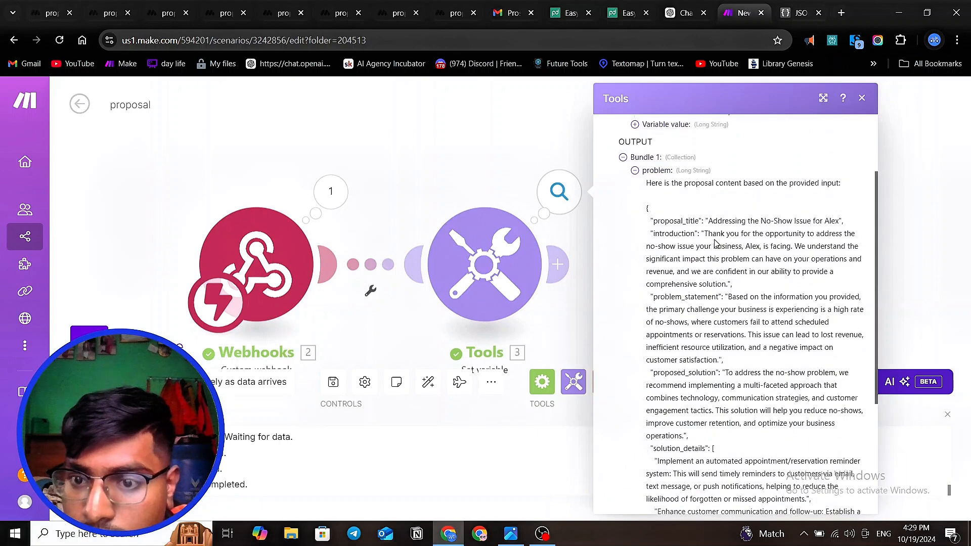
left_click(292, 112)
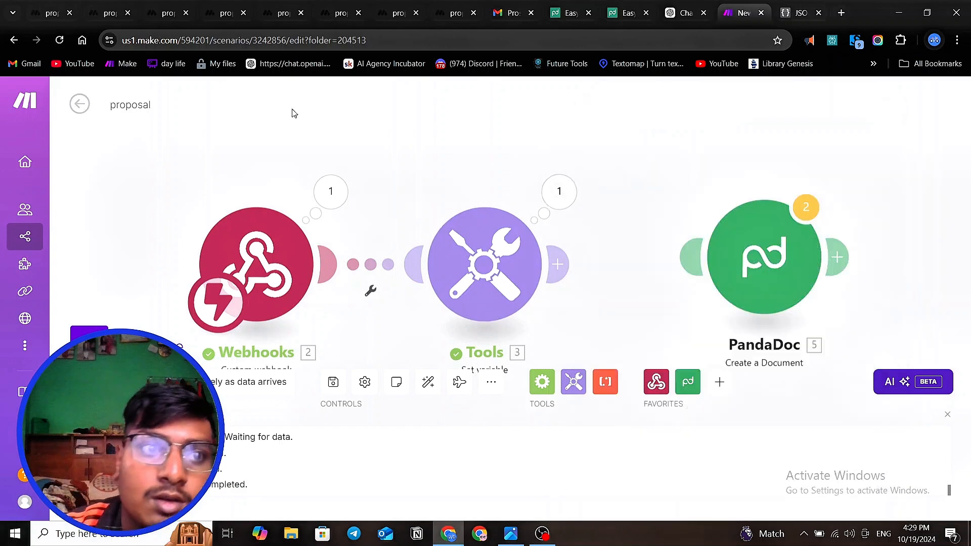
- Go back to the MindStudio workflow and review the Make webhook's input variable and the Generate text block's prompt
left_click(52, 10)
scroll(419, 294, "down", 3)
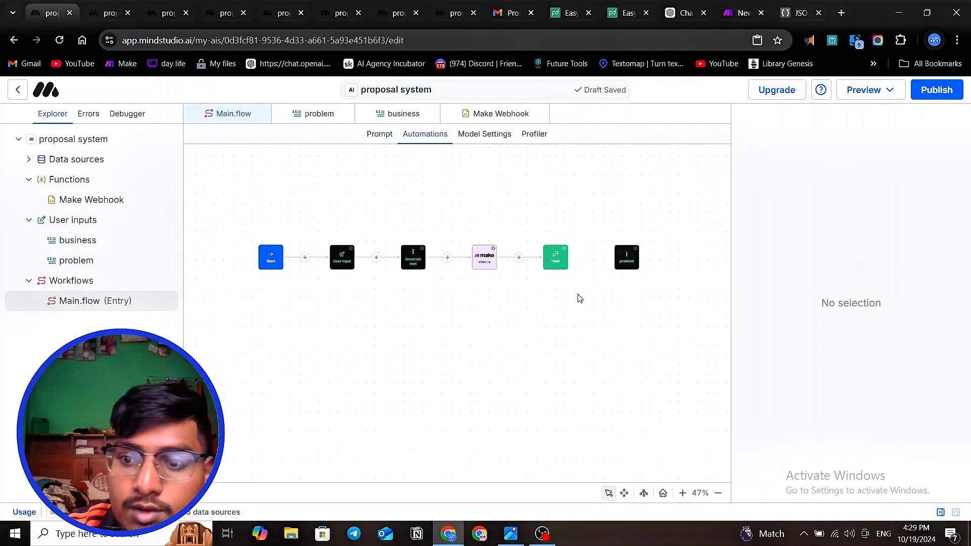
scroll(577, 298, "up", 3)
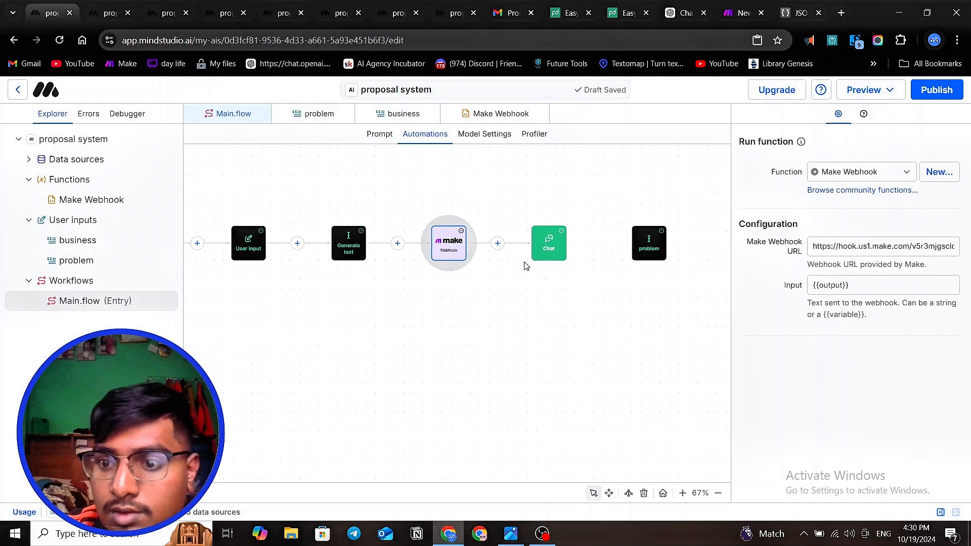
left_click(854, 288)
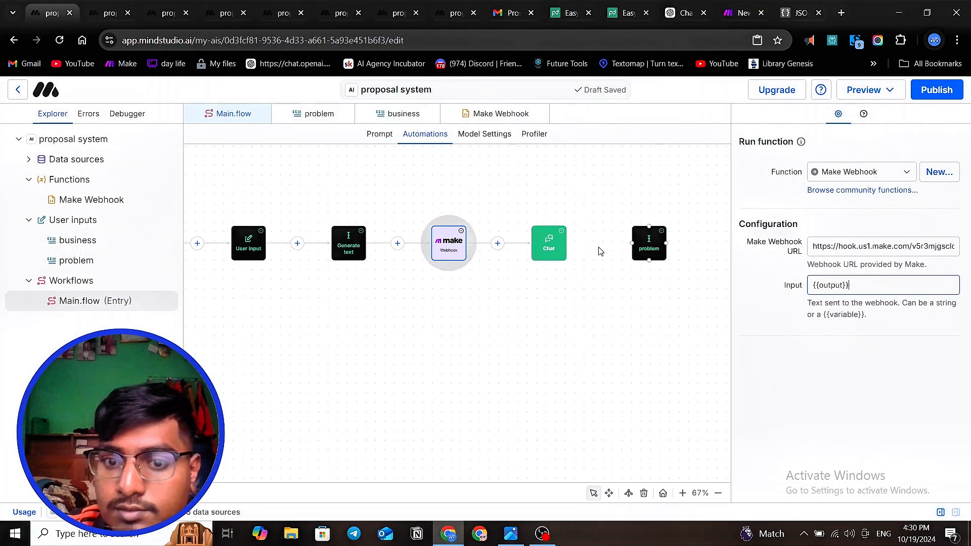
left_click(348, 243)
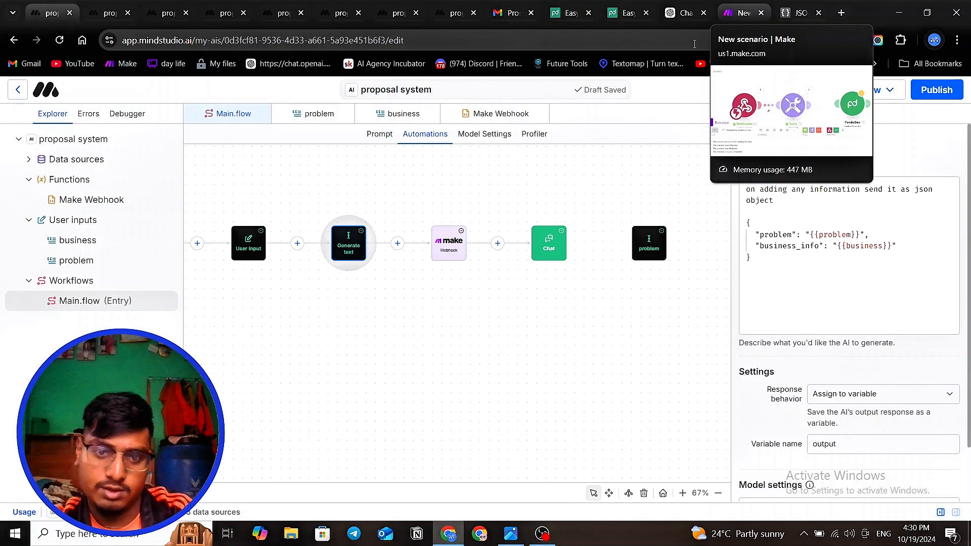
left_click(491, 337)
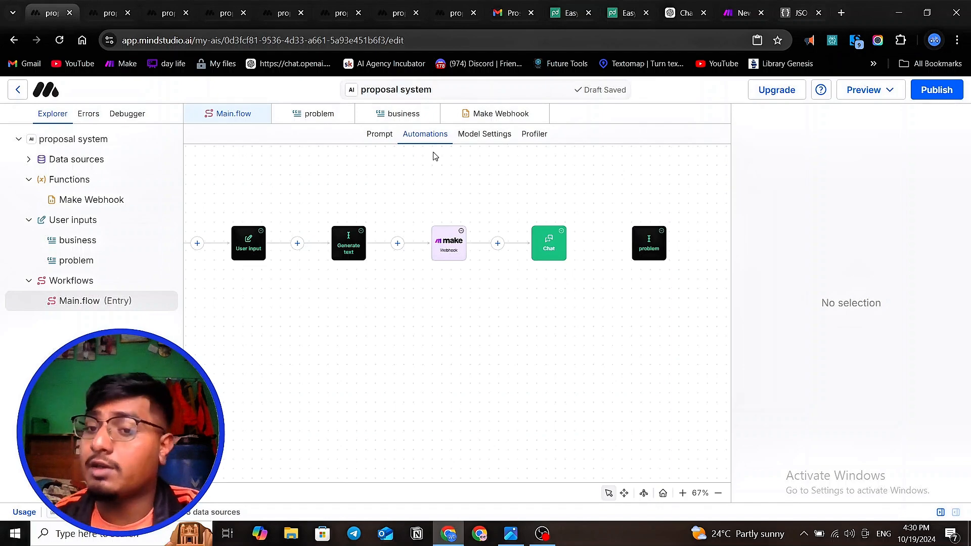
- Switch to the Easyaiproposal document in PandaDoc and look over its cover page
left_click(621, 9)
scroll(481, 255, "up", 5)
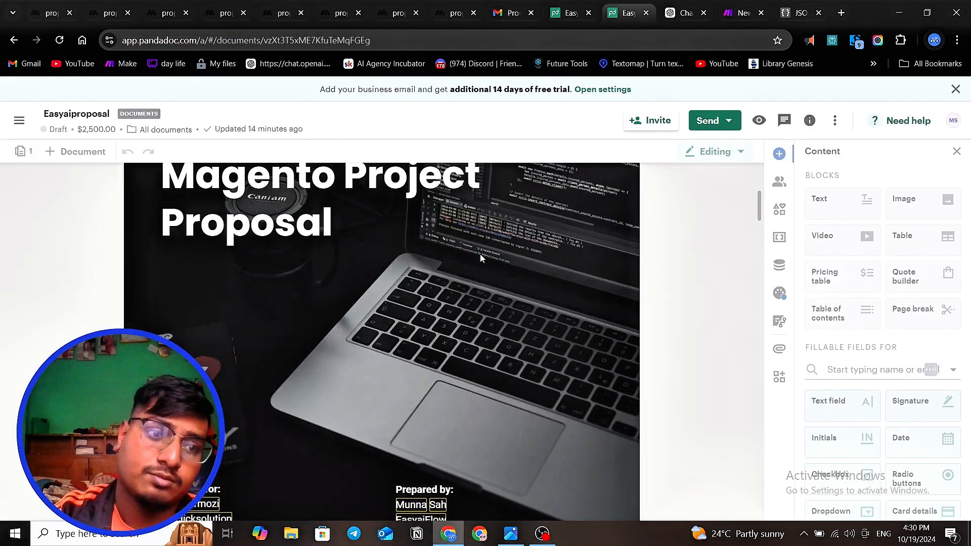